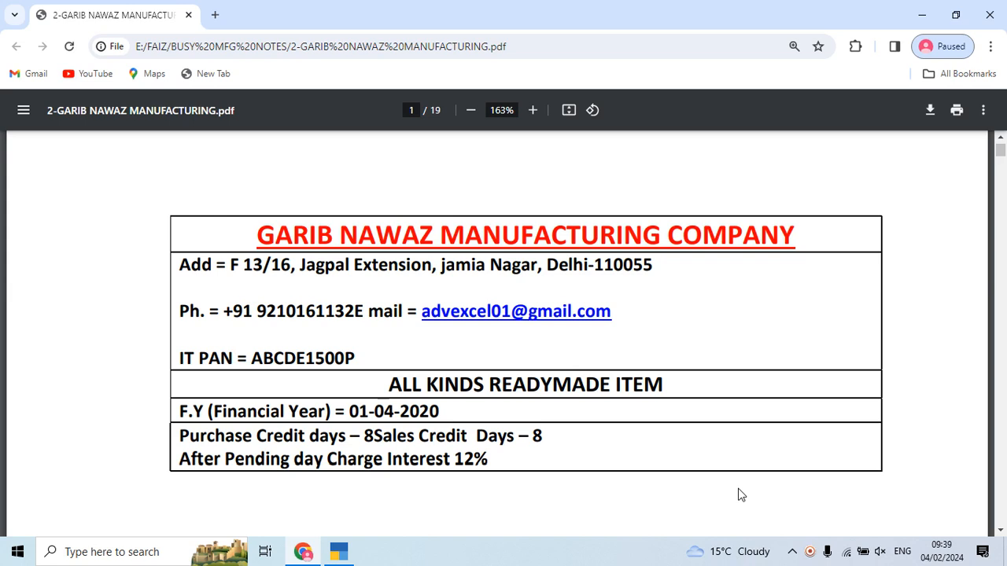
Step: Review the invoice PDF's ALL KINDS READYMADE ITEM heading and its credit days and interest lines
scroll(740, 494, down, 1)
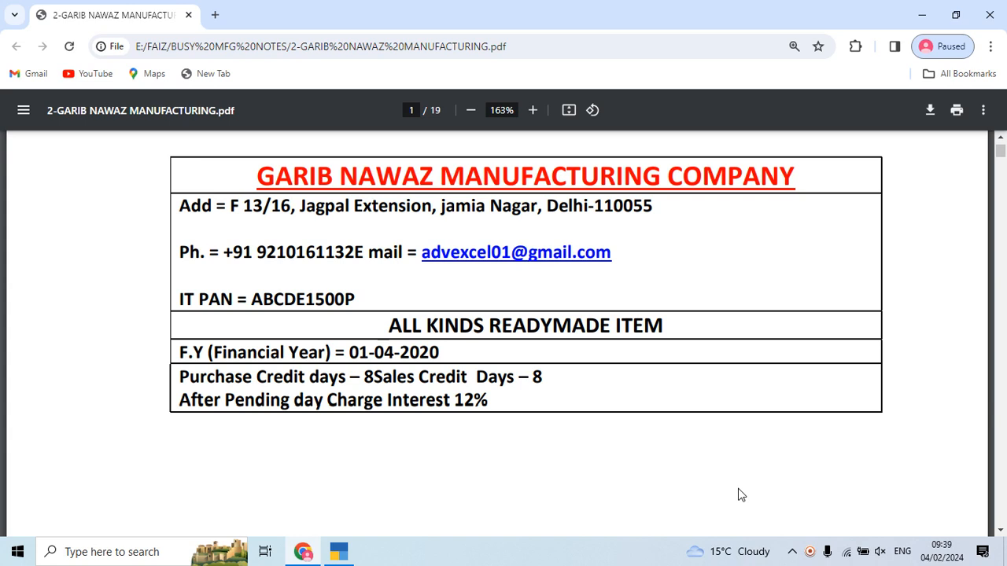
drag(389, 325, 634, 326)
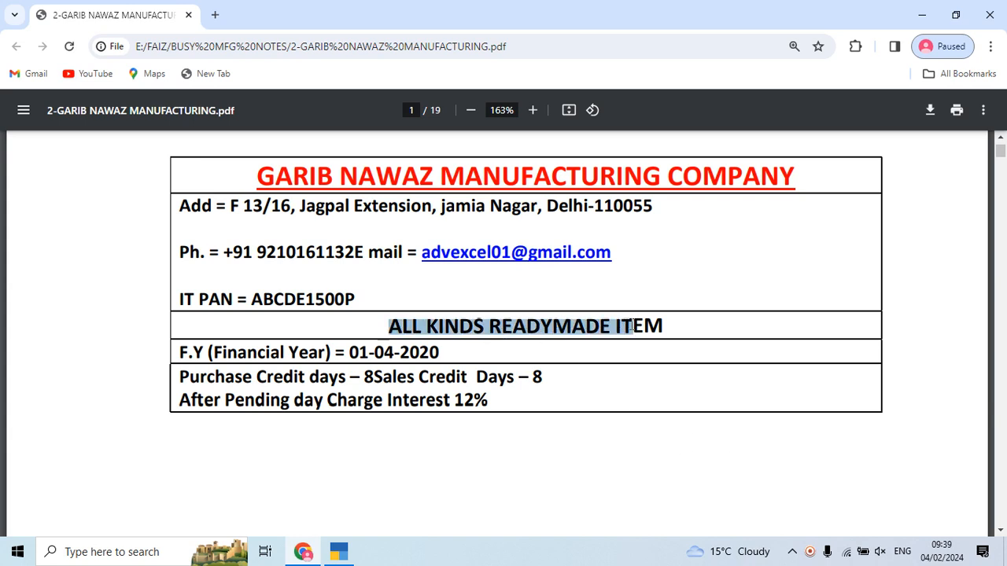
click(682, 326)
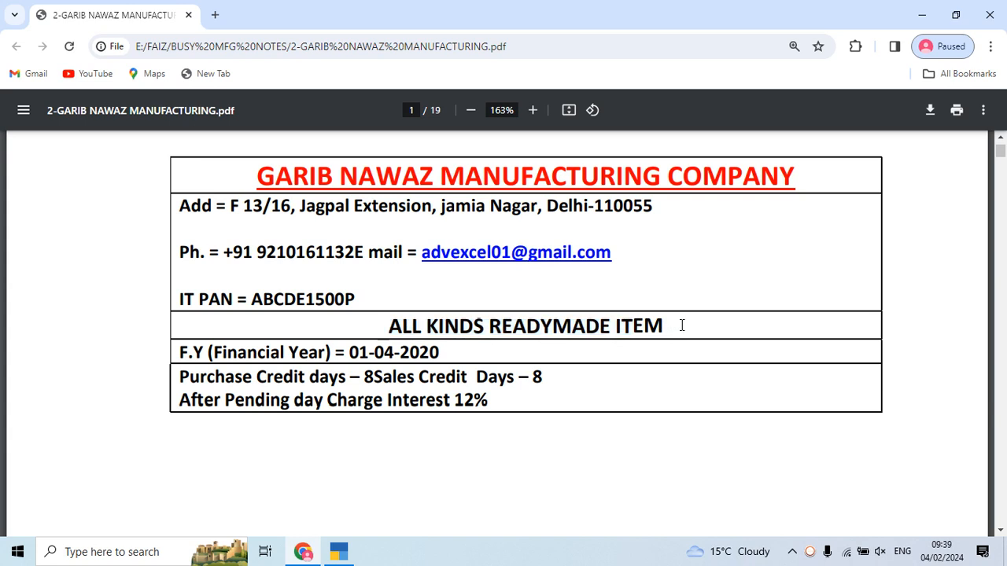
drag(386, 322, 667, 326)
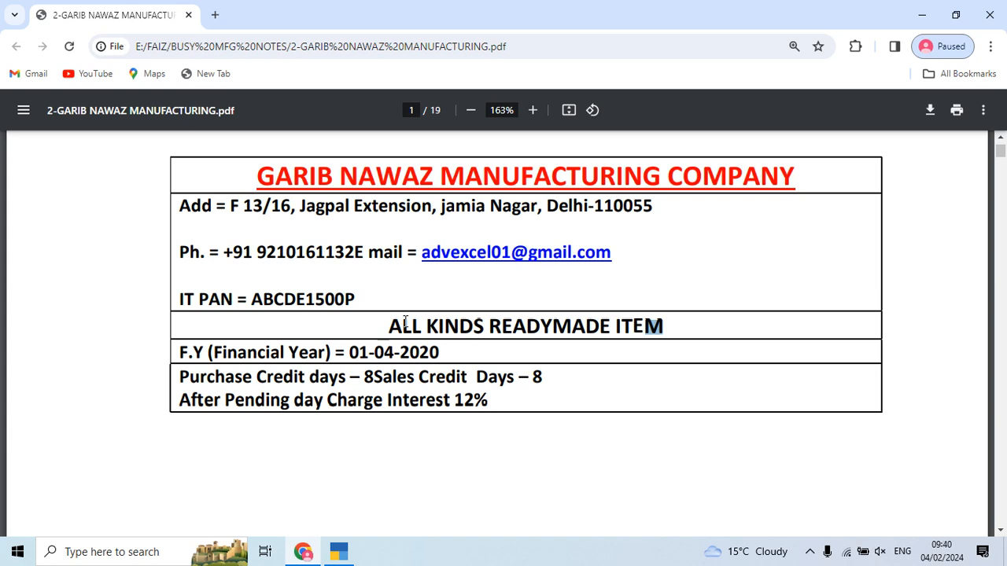
drag(380, 326, 663, 328)
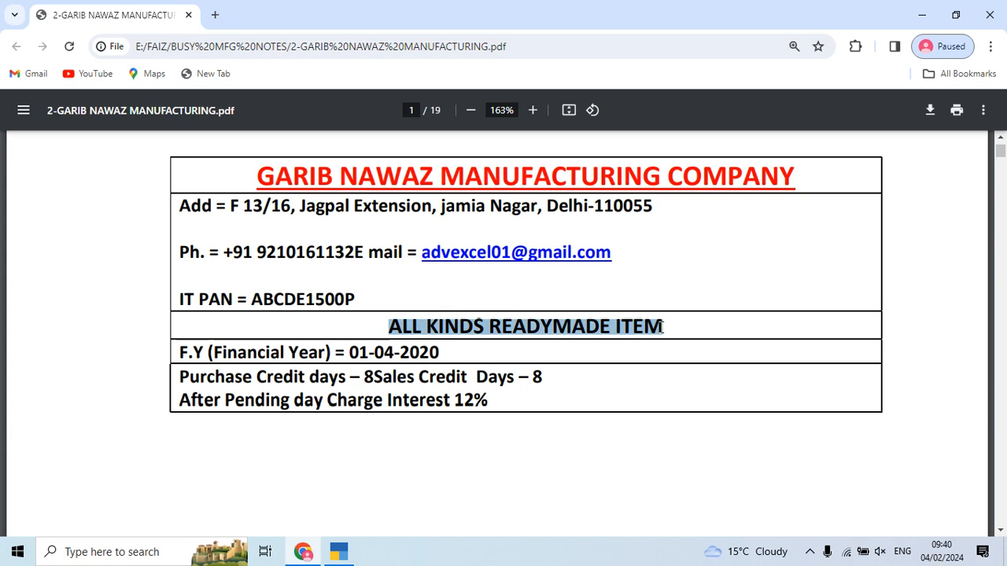
key(alt+Tab)
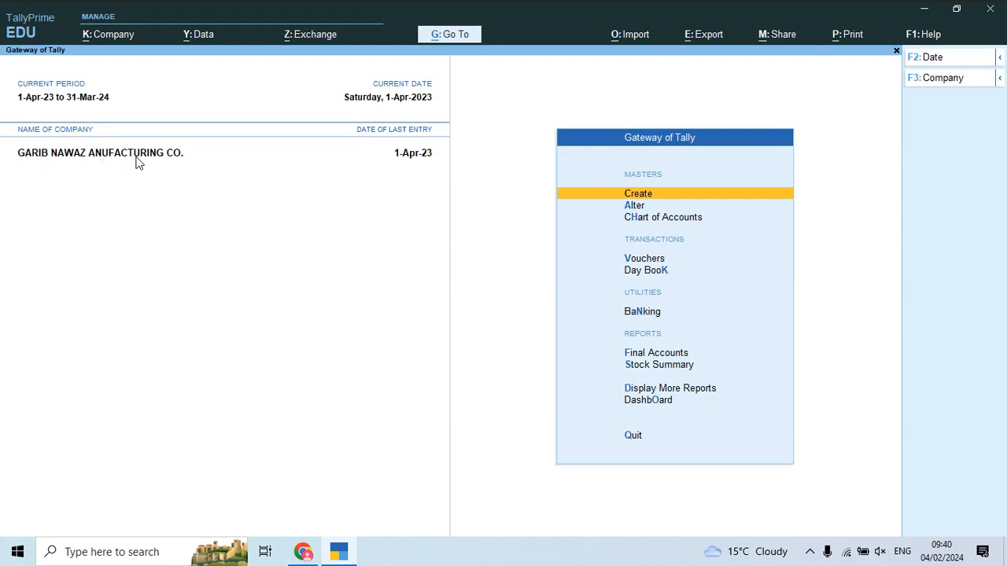
key(alt+Tab)
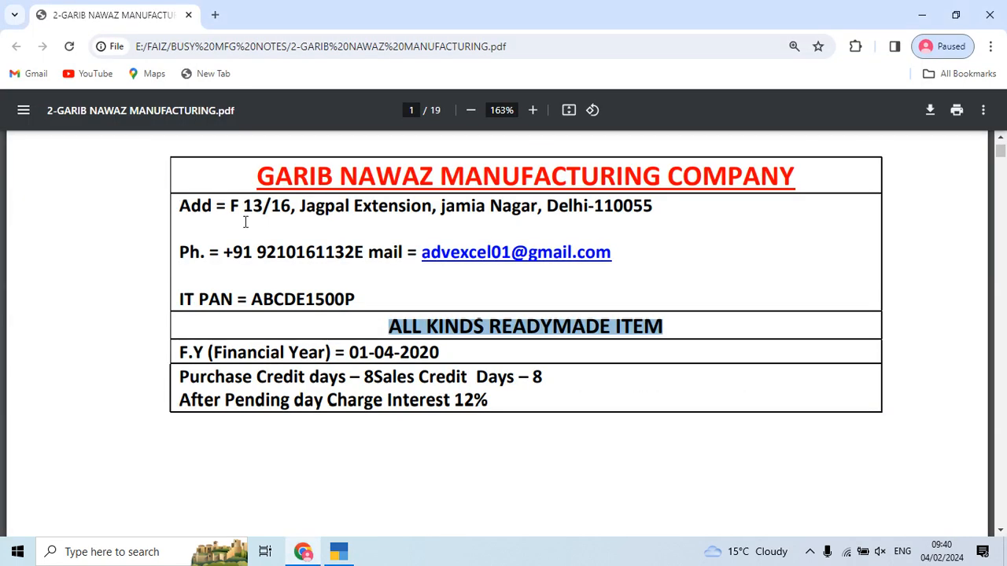
click(372, 369)
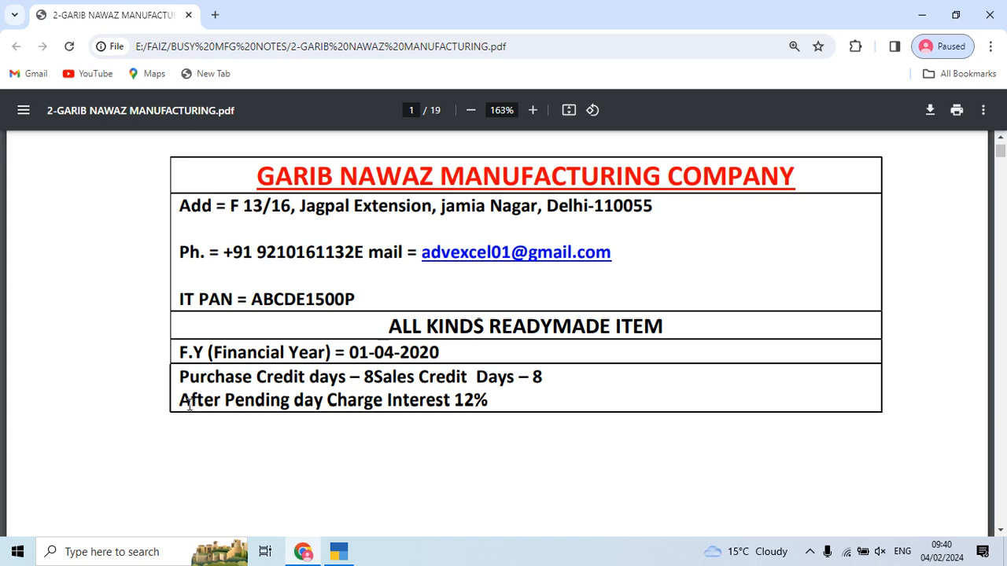
drag(192, 401, 180, 401)
key(alt+Tab)
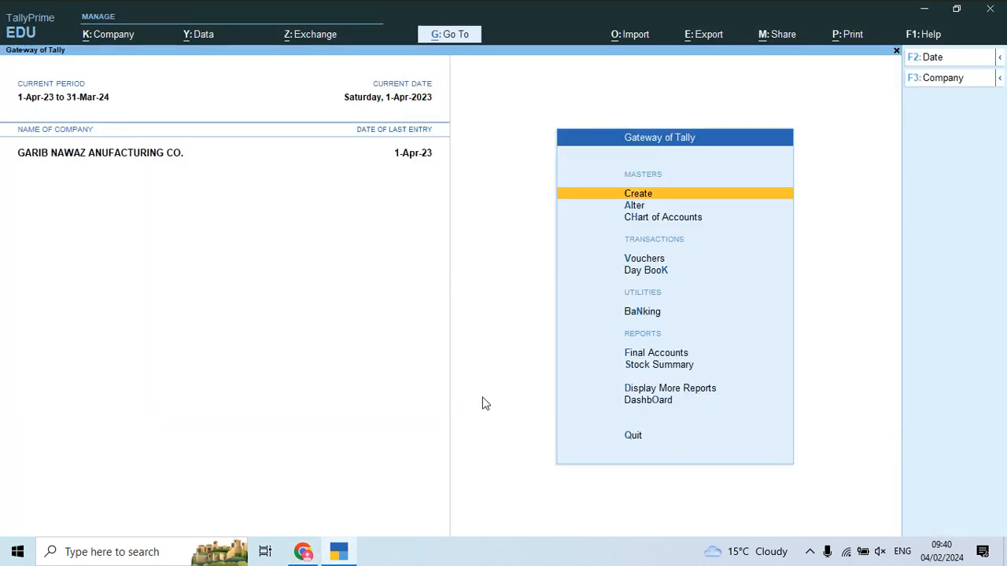
Step: In Company Features, enable bill-wise entry, cost centres and interest calculation
key(F11)
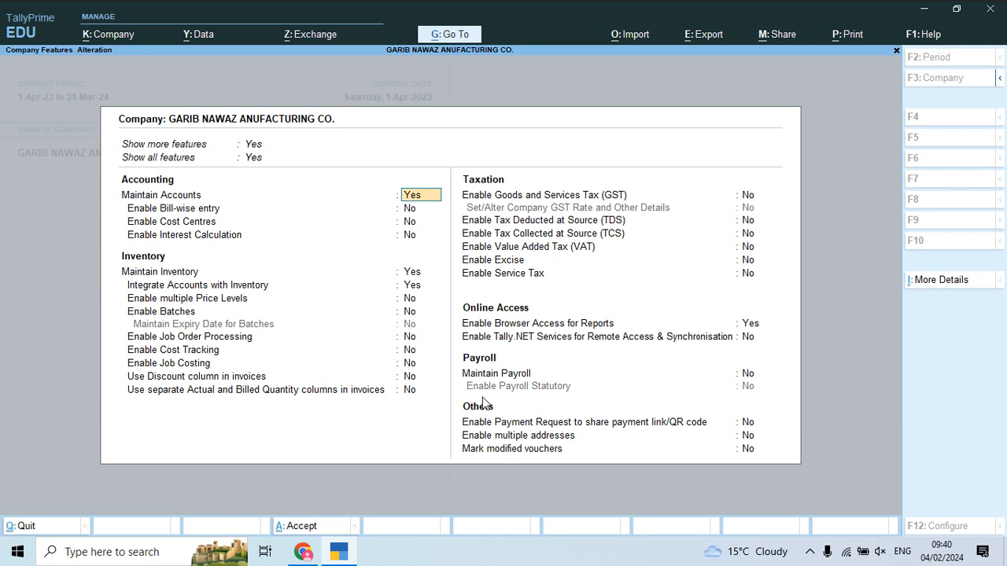
key(Return)
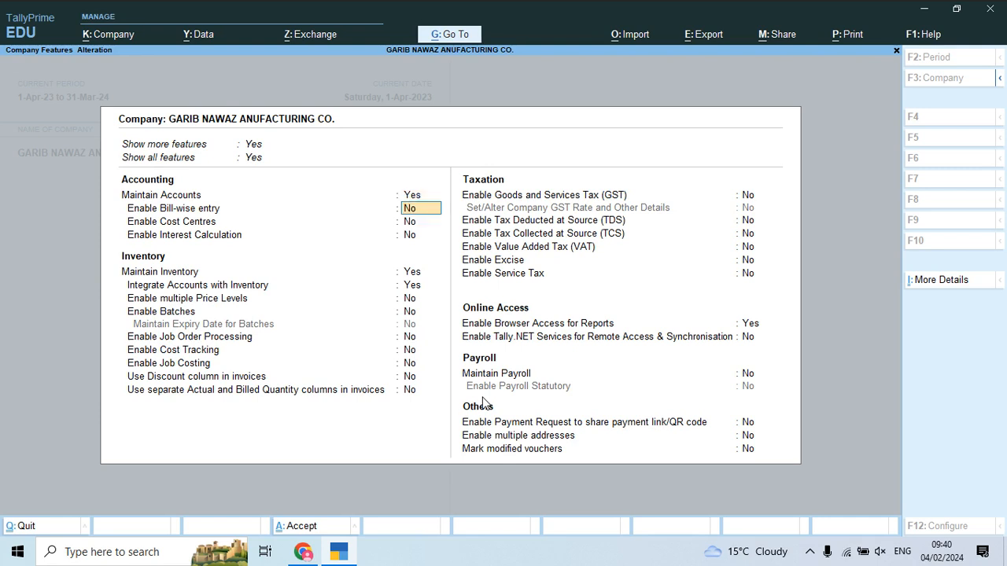
text(y)
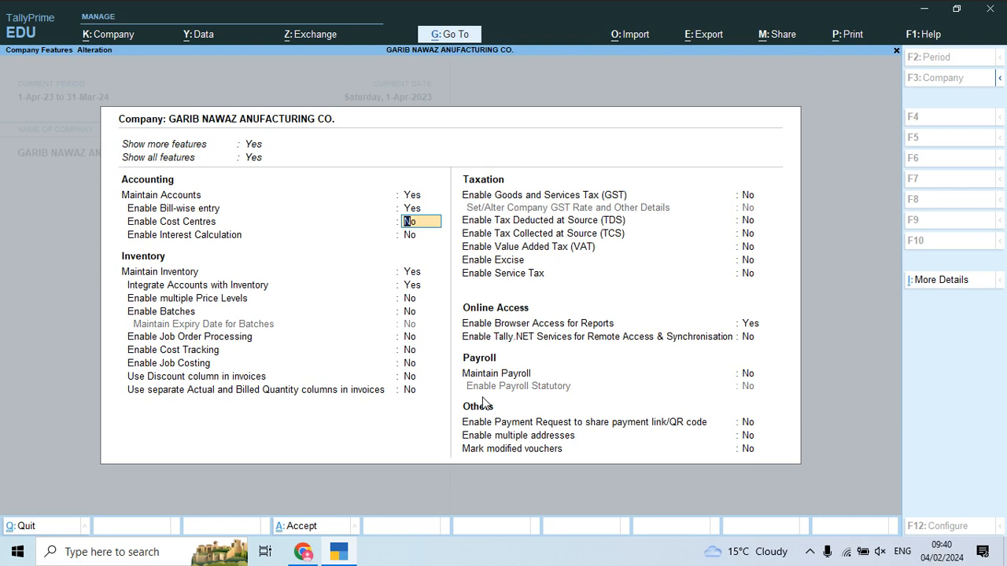
text(y)
key(Return)
text(y)
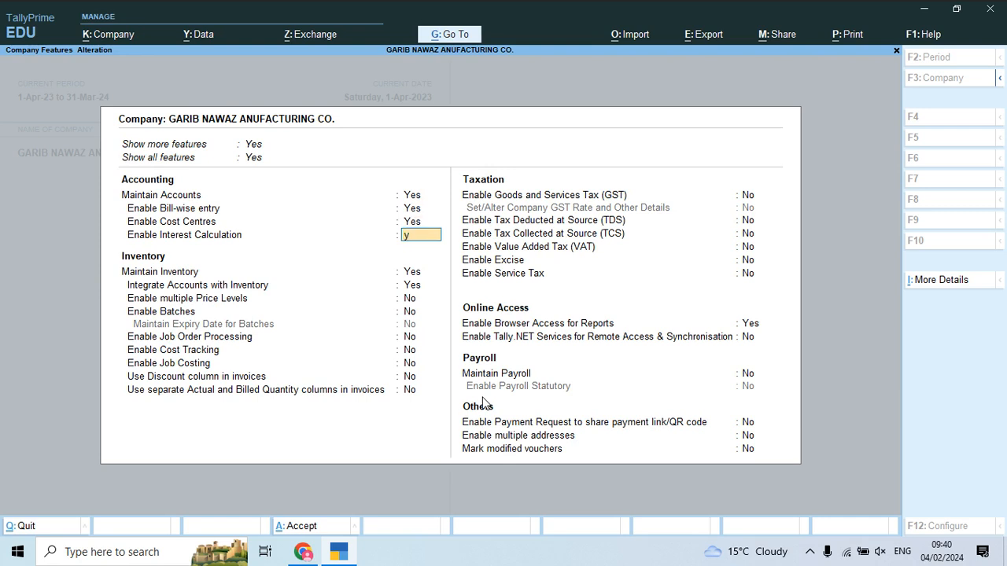
key(Return)
key(Return)
key(Return)
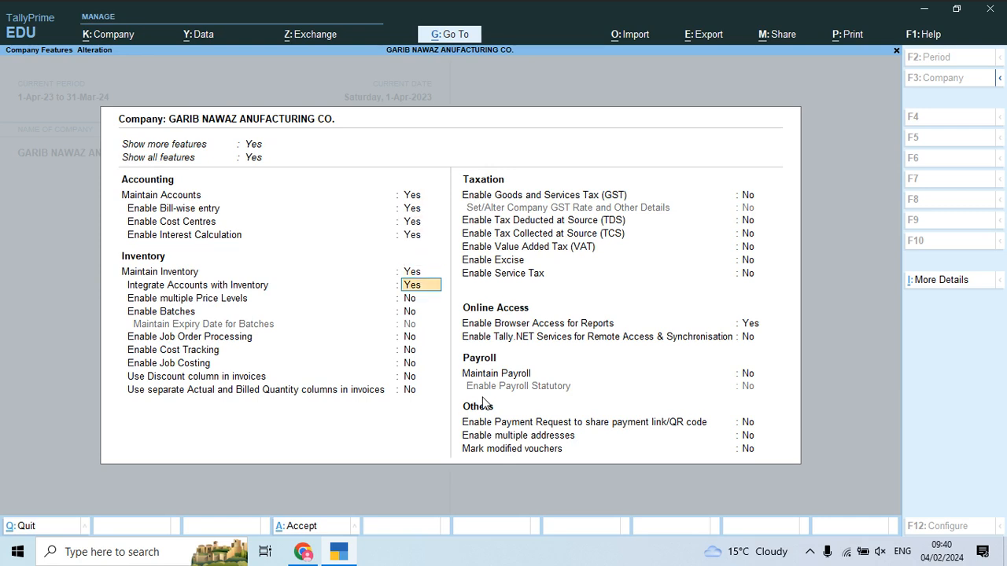
key(Return)
key(Return)
key(Return)
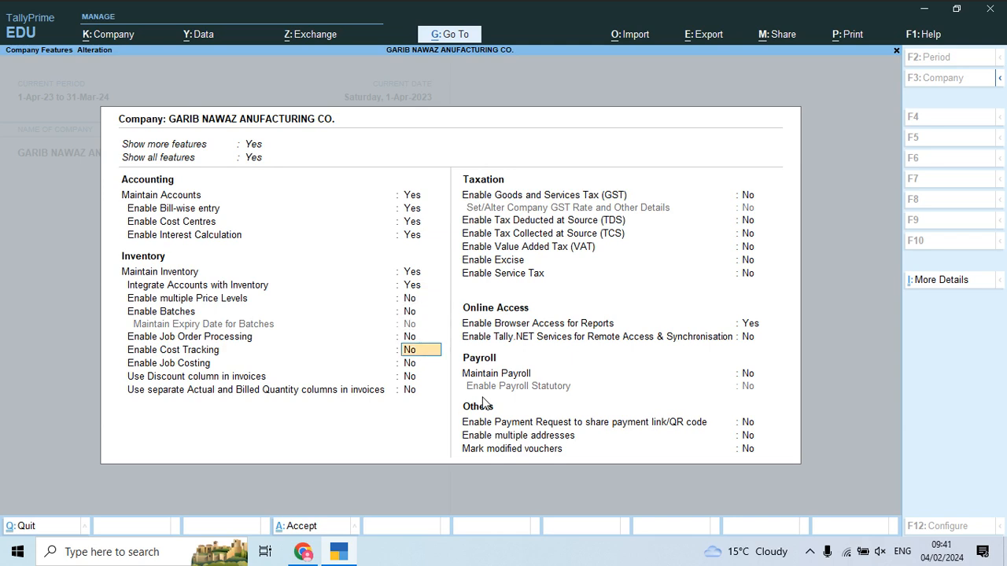
Step: Turn on job order processing, cost tracking and job costing, leave GST off, and save
key(Up)
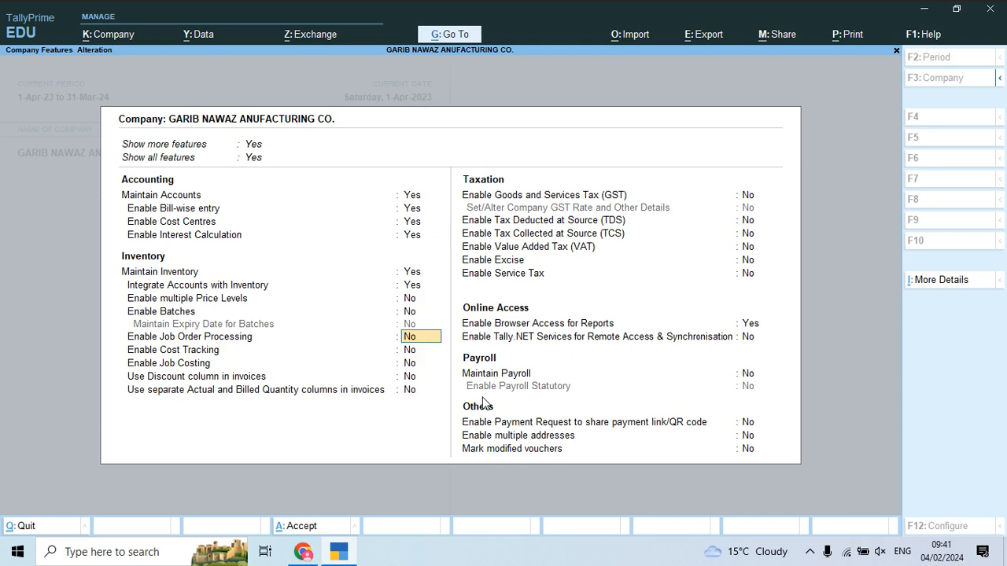
text(y)
key(Return)
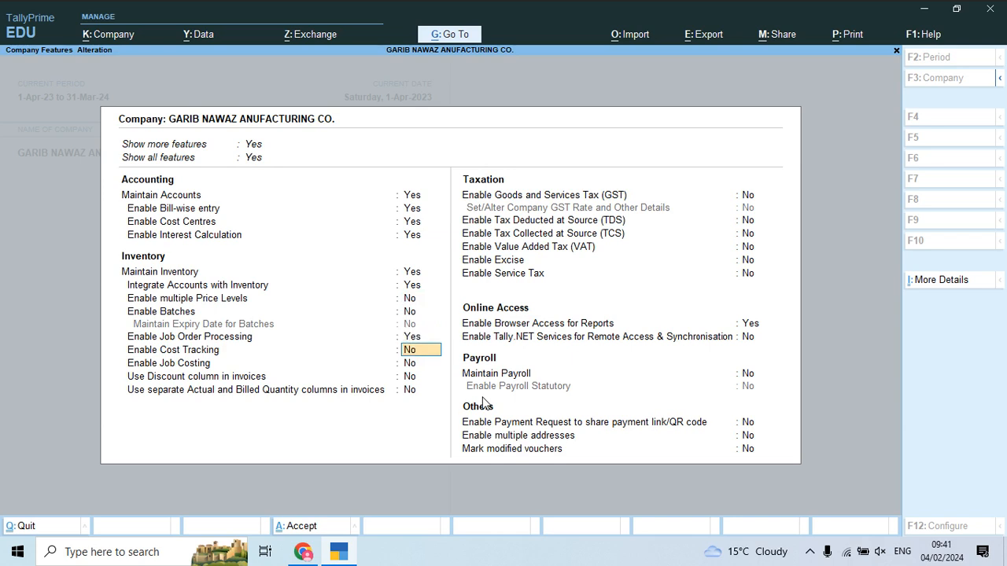
text(y)
key(Return)
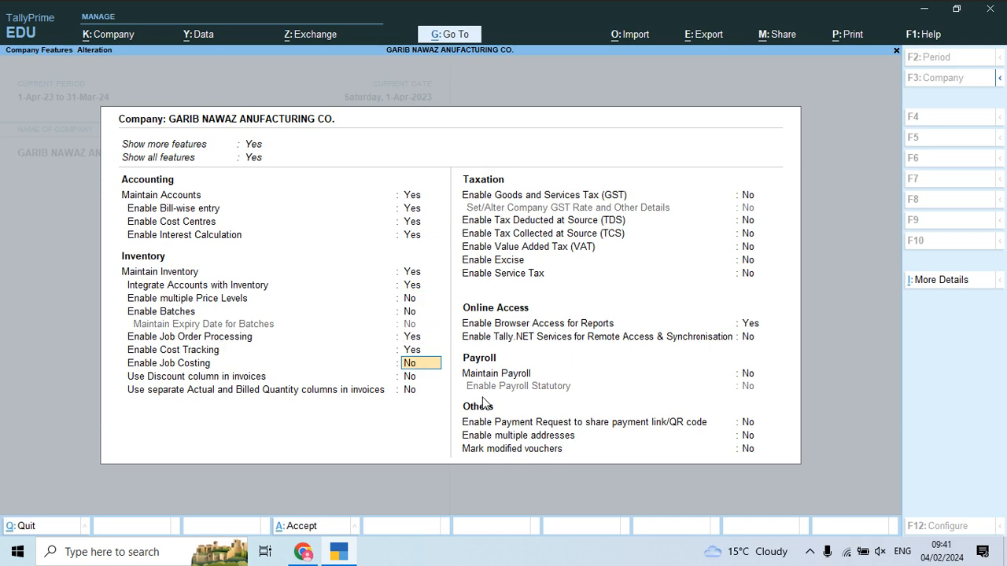
text(y)
key(Return)
text(n)
key(Return)
key(Return)
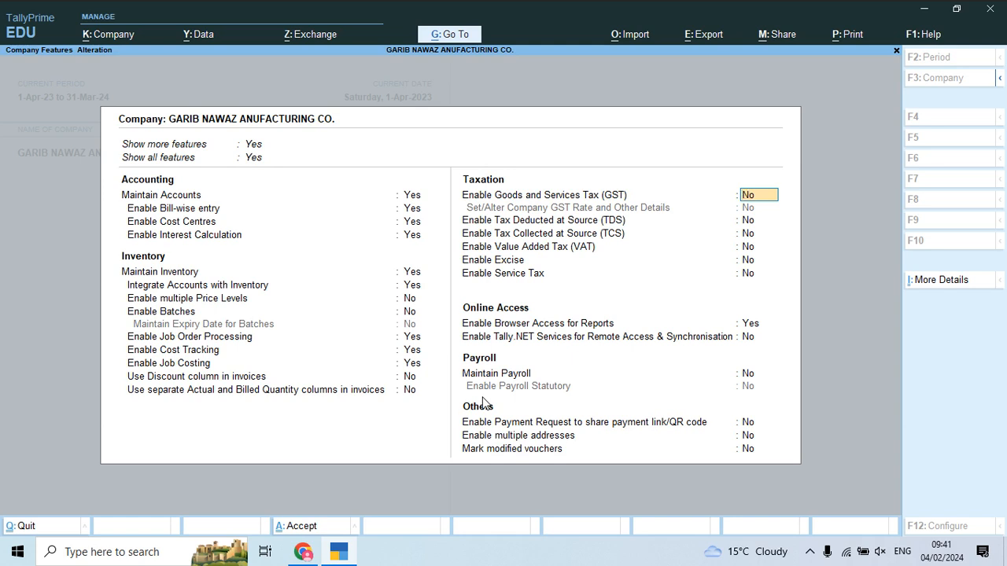
key(Return)
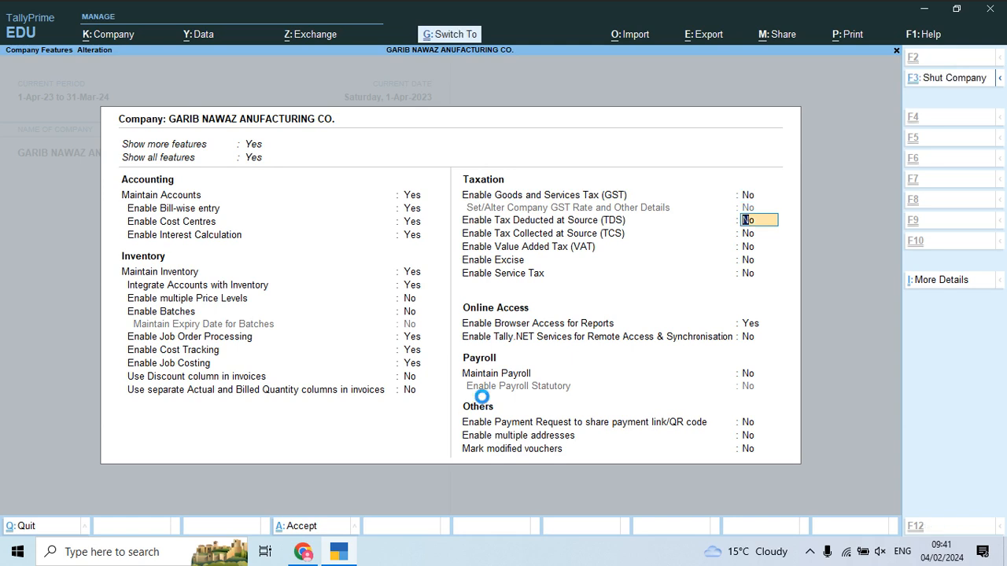
key(ctrl+a)
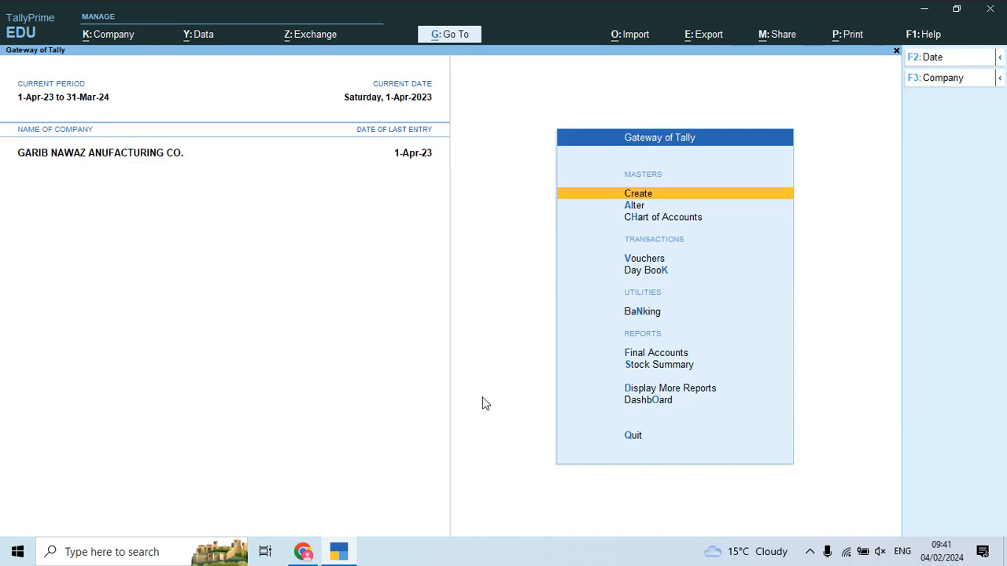
Step: Check invoice R-50 from India Limited Company on page 2 of the PDF
key(Down)
key(Down)
key(Down)
key(Down)
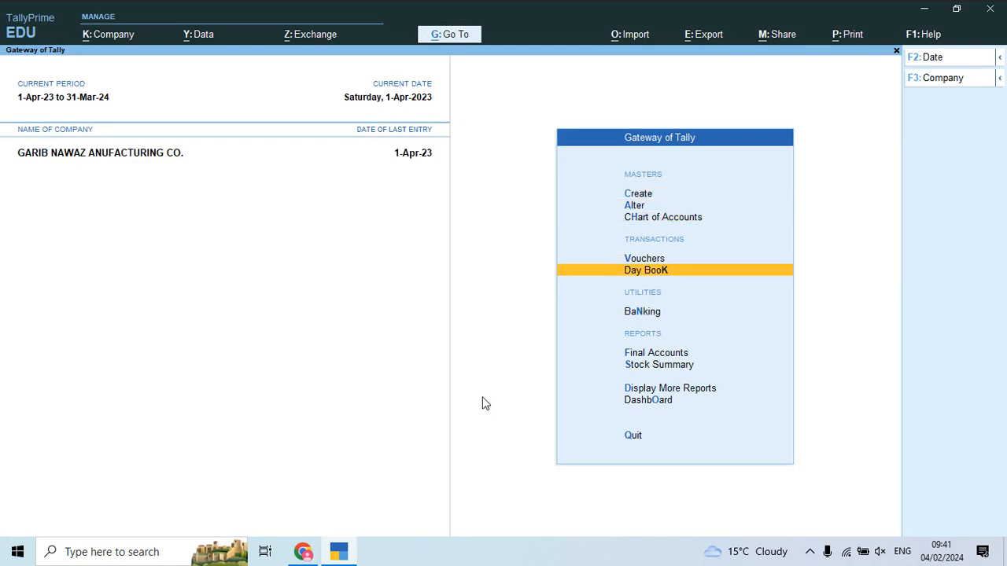
key(alt+Tab)
scroll(484, 397, down, 5)
scroll(483, 397, down, 7)
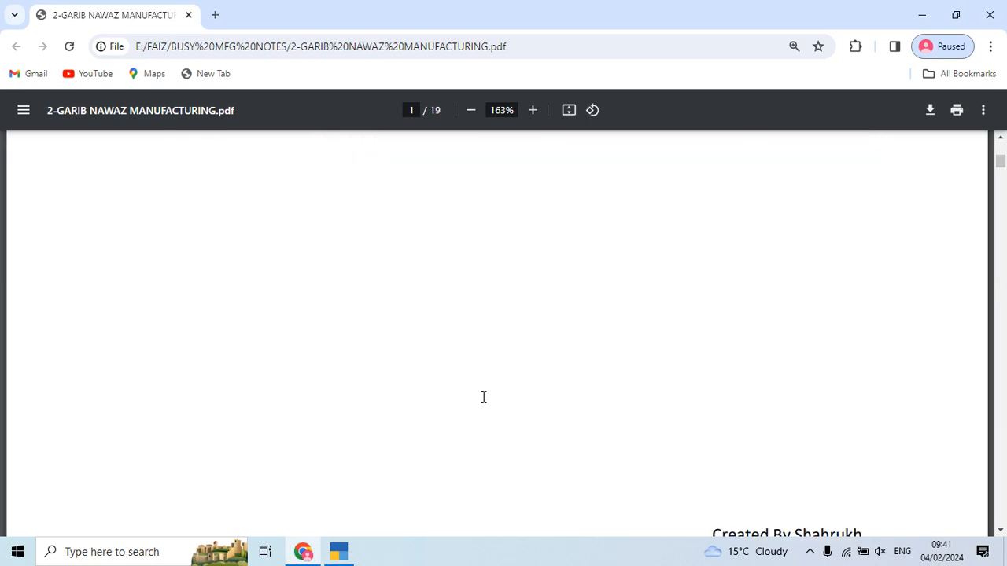
scroll(484, 398, down, 3)
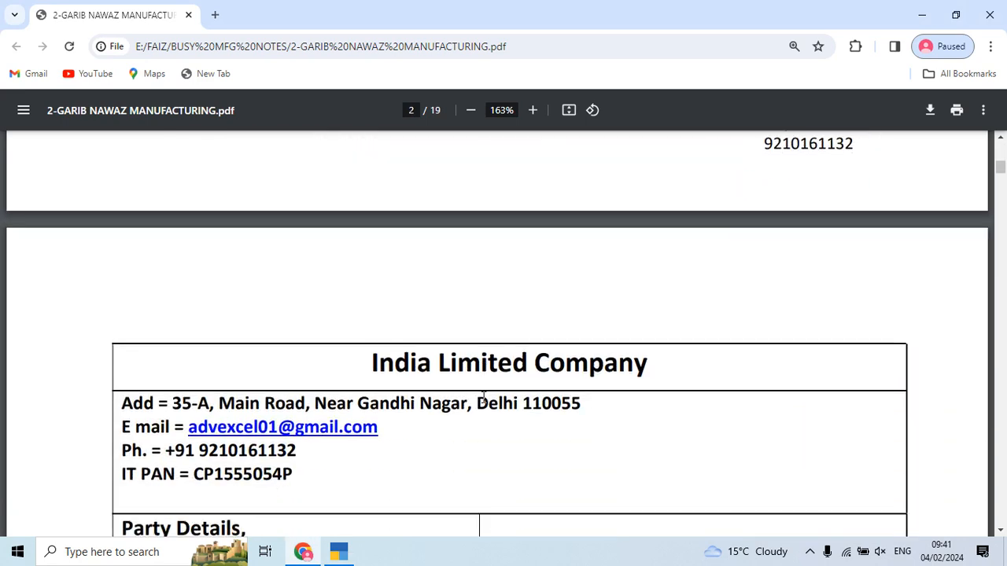
scroll(484, 397, down, 1)
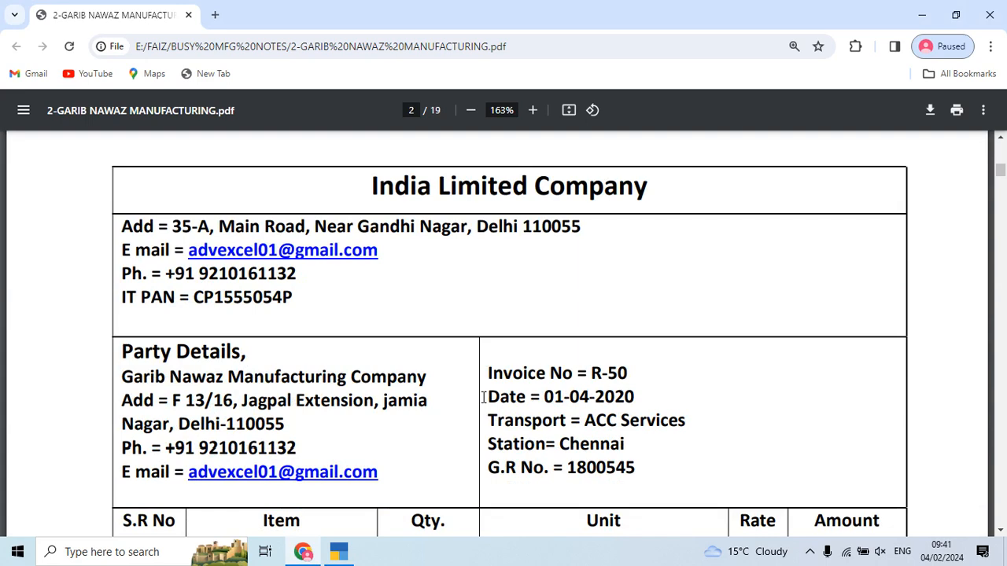
scroll(484, 397, down, 1)
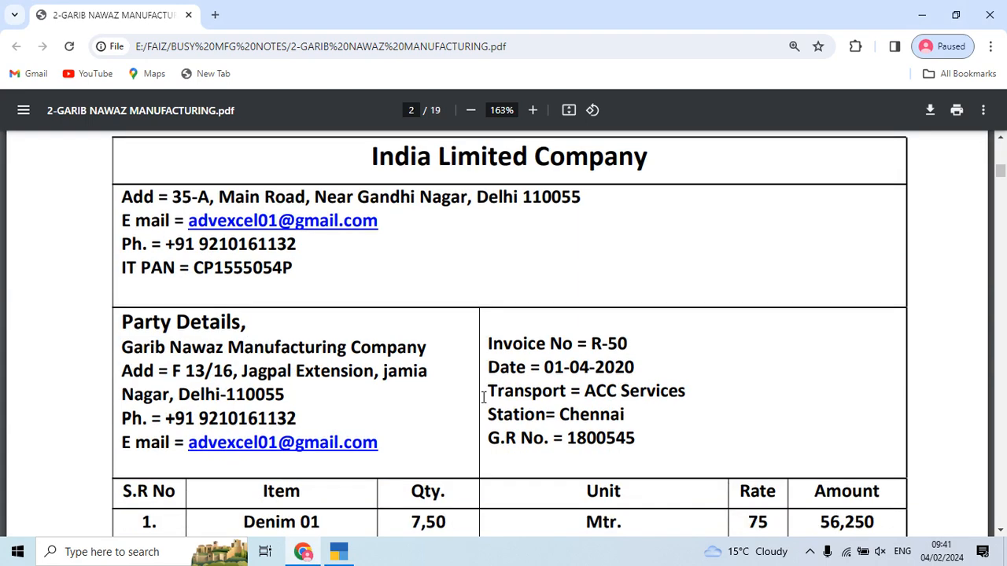
key(alt+Tab)
Step: Open the Day Book and bring up purchase voucher No. 1 for alteration
key(Down)
key(Up)
key(Return)
key(Return)
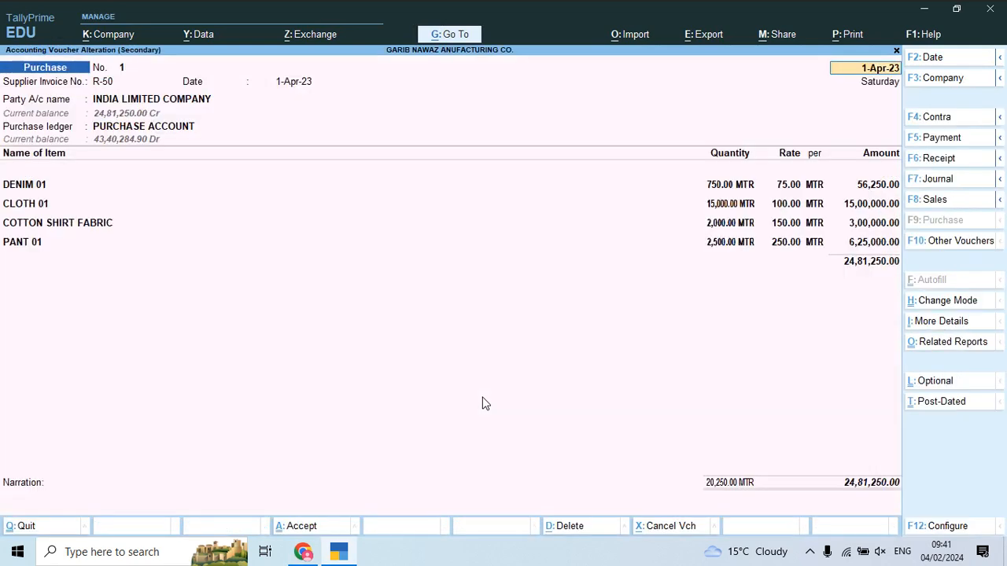
key(Return)
key(Return)
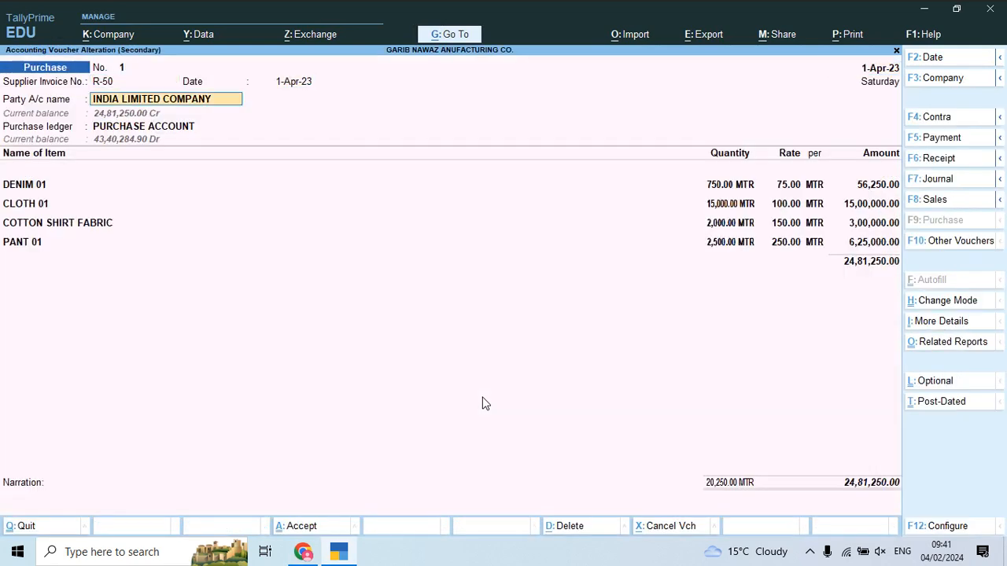
Step: Open the INDIA LIMITED COMPANY ledger for alteration and check the invoice's credit terms
key(ctrl+Return)
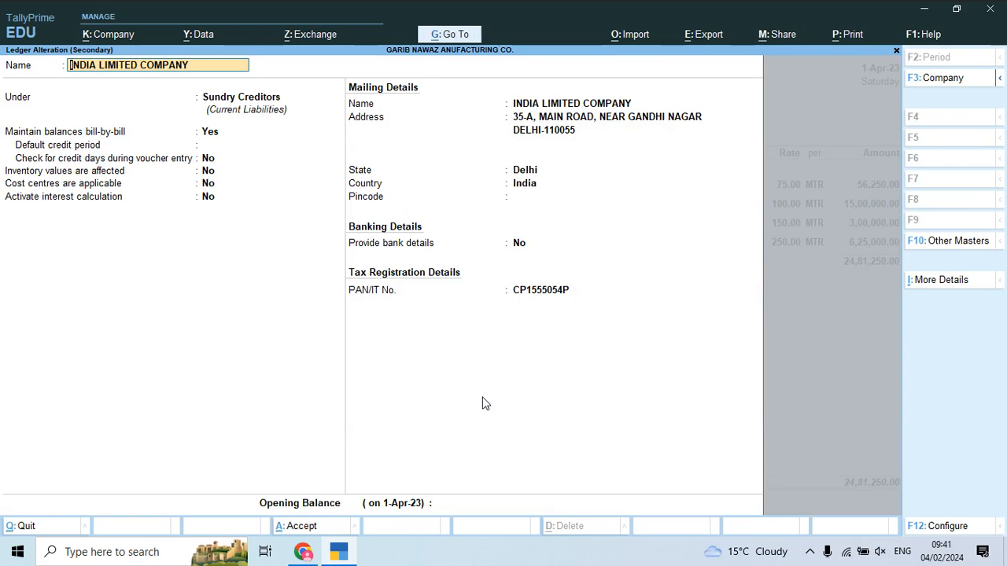
key(Return)
key(Return)
key(BackSpace)
key(Return)
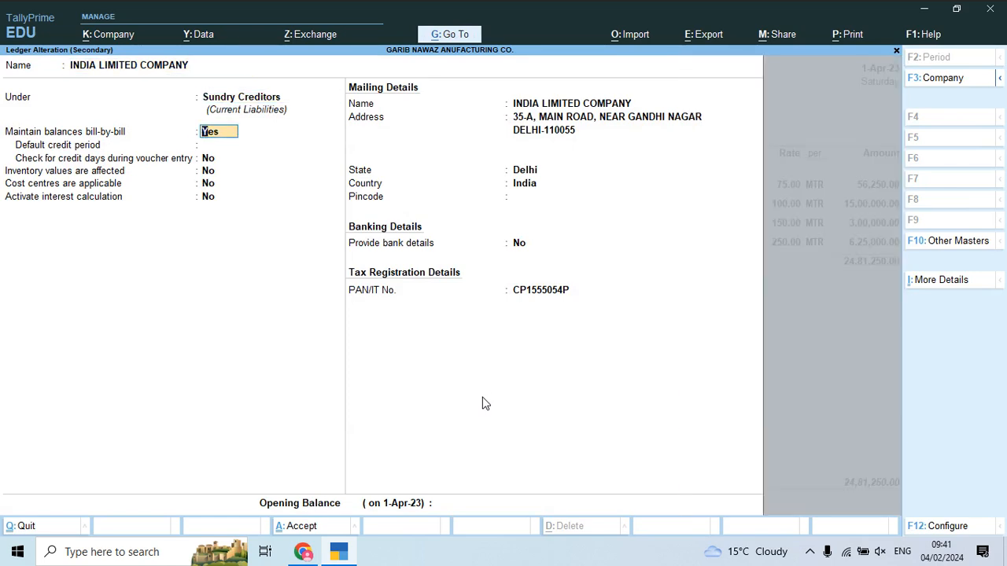
key(Return)
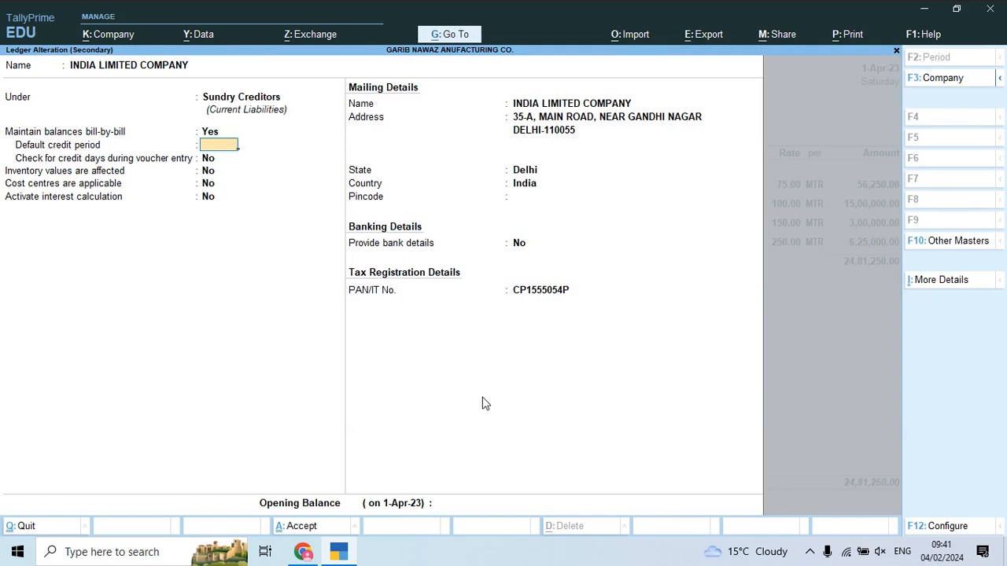
key(alt+Tab)
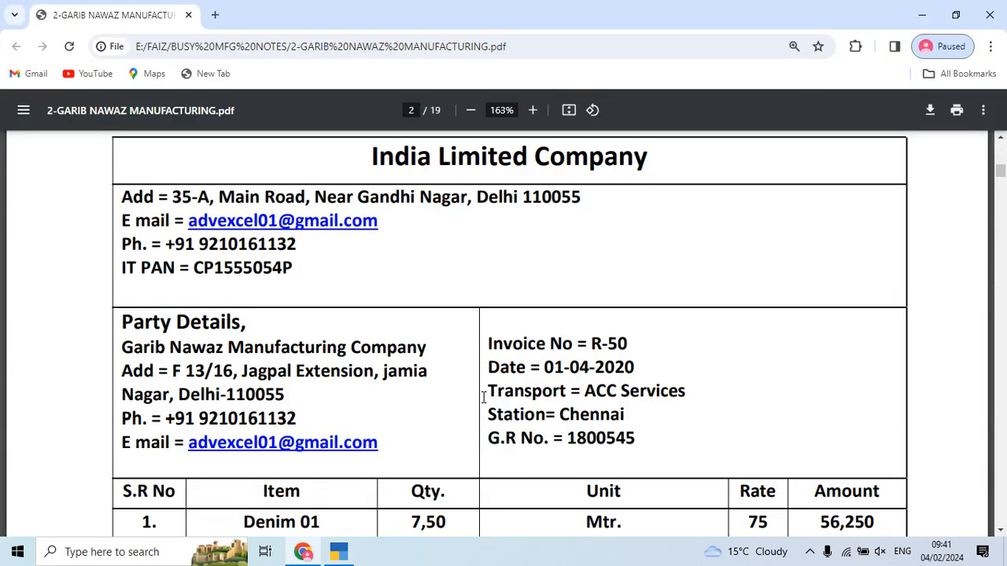
scroll(483, 397, up, 15)
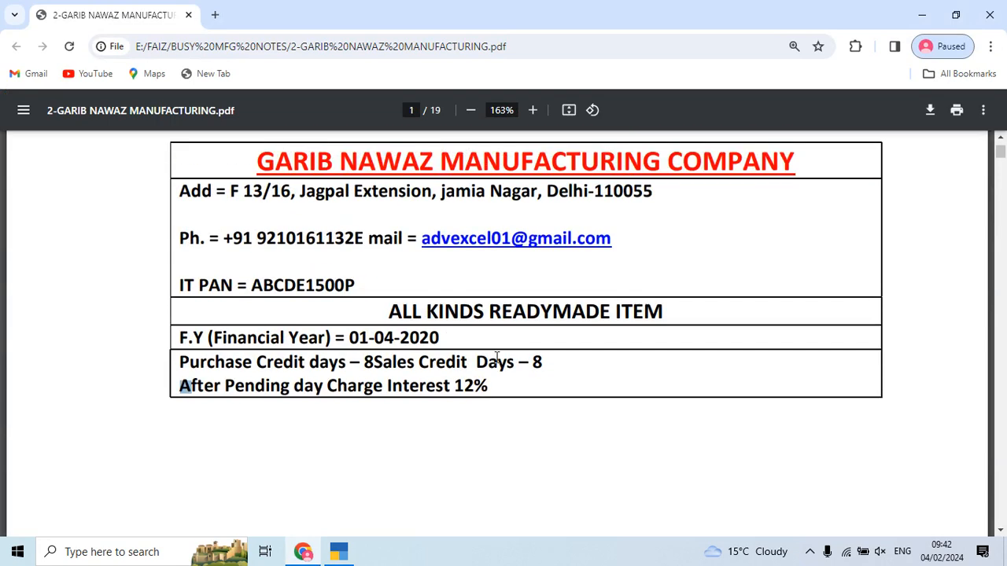
key(alt+Tab)
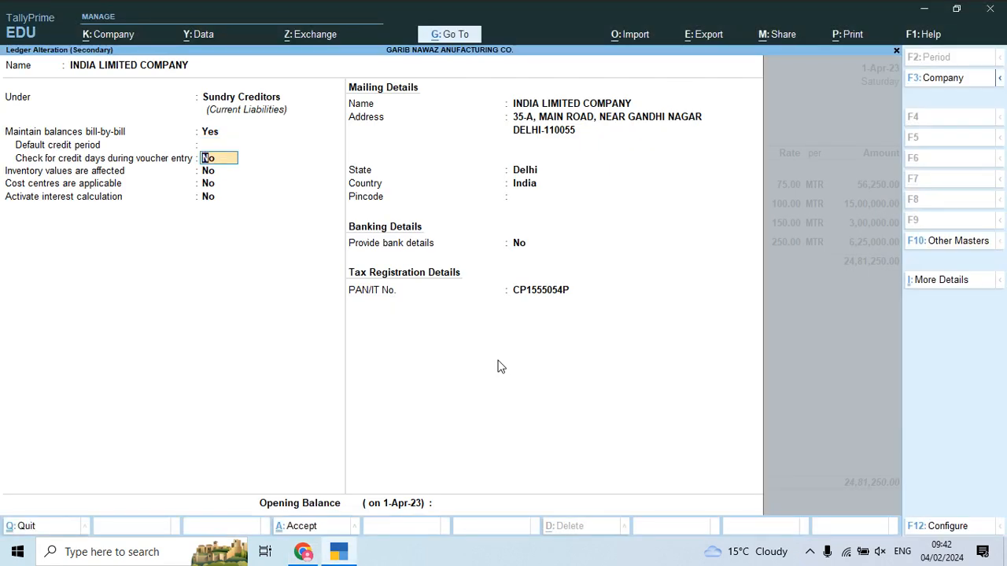
Step: Give the ledger an 8-day default credit period and activate interest calculation
text(8)
key(Return)
key(Return)
key(Return)
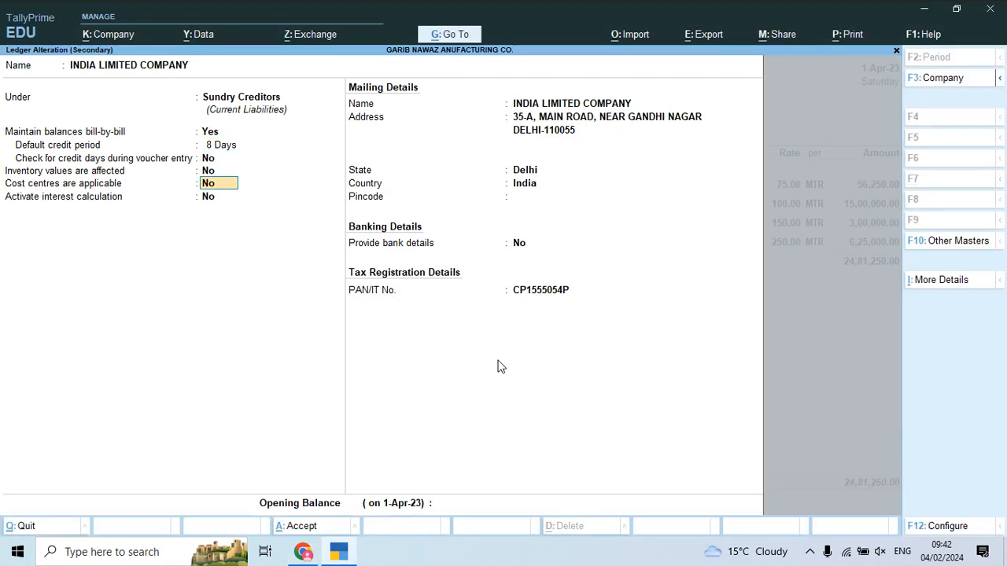
key(Return)
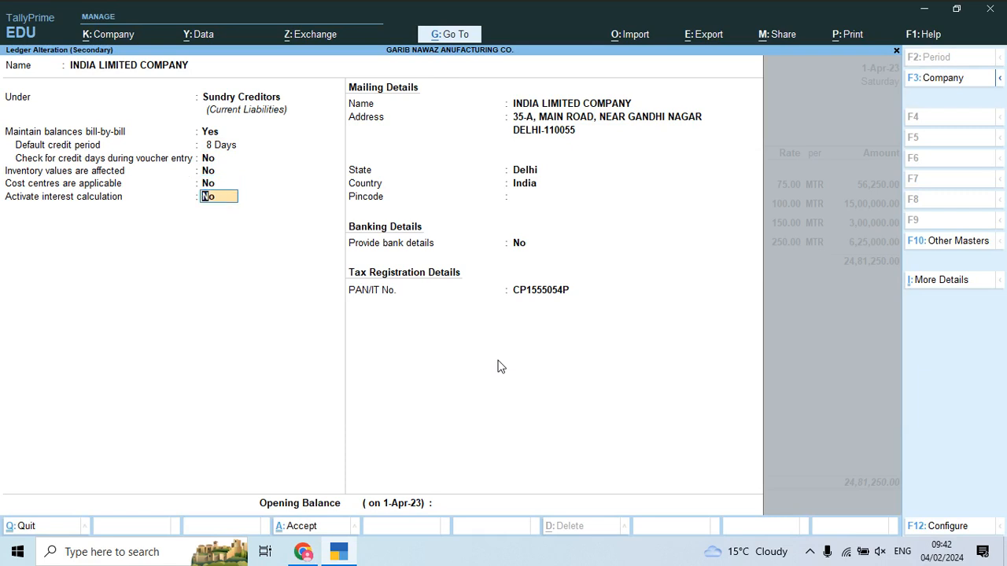
text(y)
Step: Set interest parameters to 12% per 365-Day Year on credit balances only
key(Return)
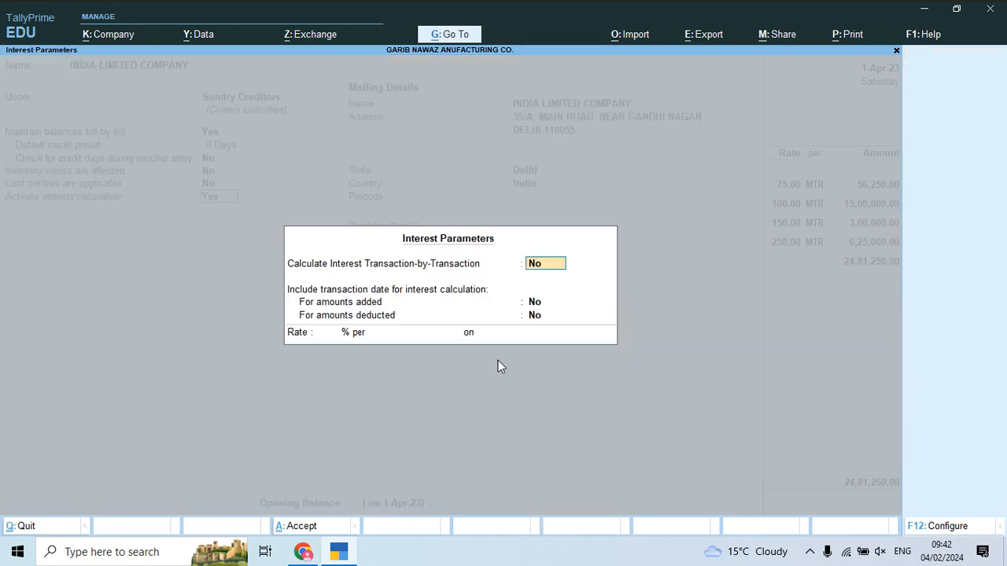
key(Return)
key(Return)
key(Return)
text(12)
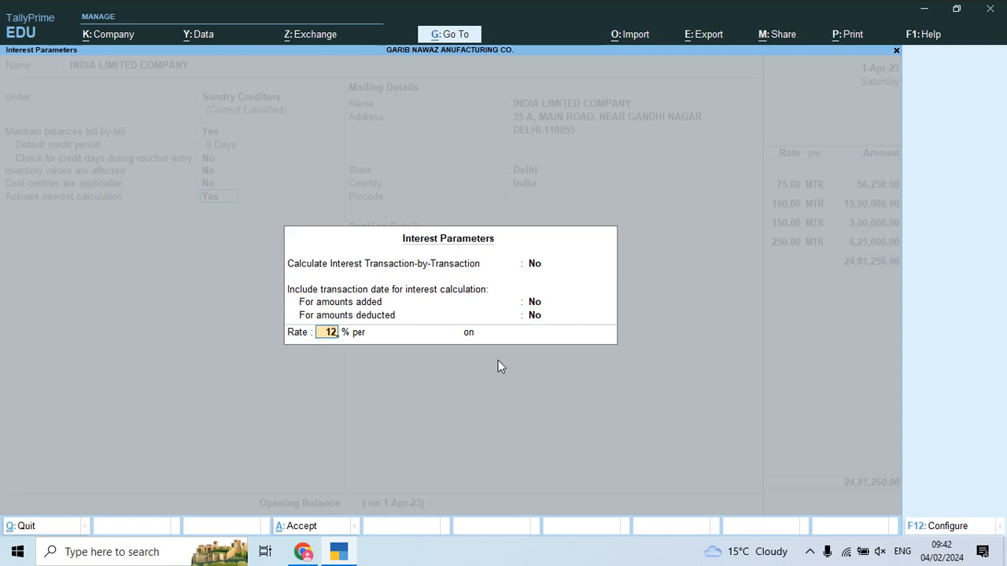
key(Return)
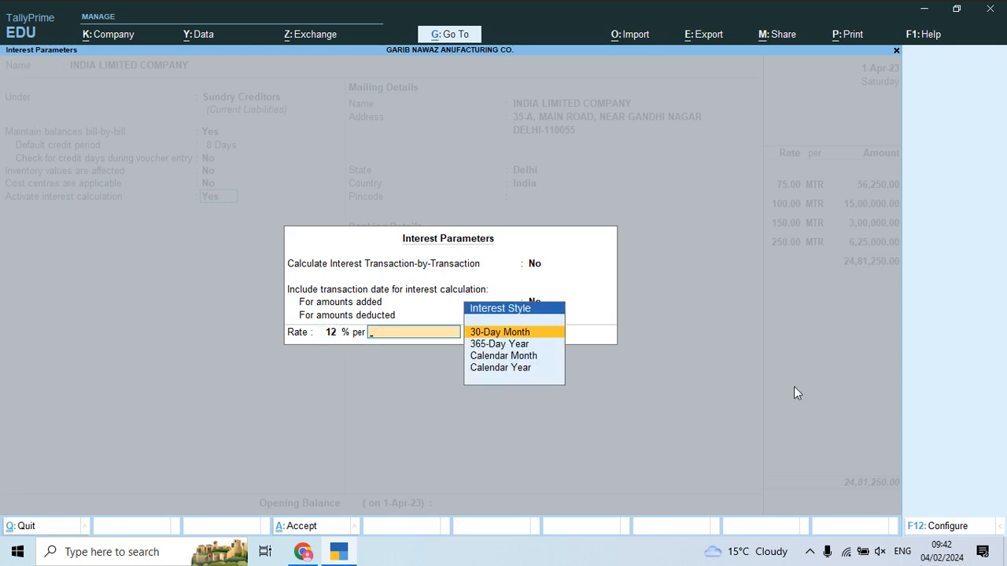
key(Down)
key(Up)
key(Down)
key(Return)
key(Down)
key(Up)
key(Down)
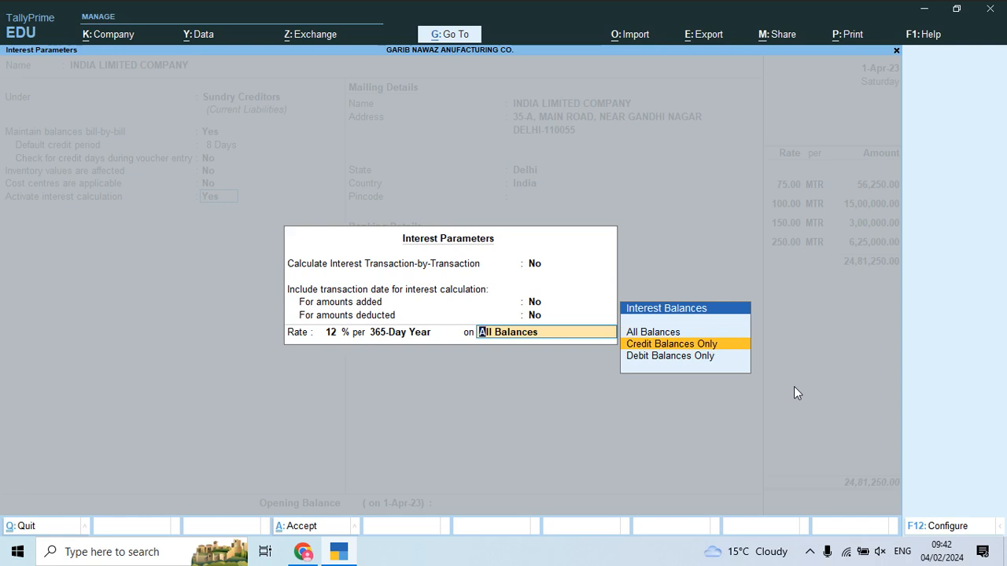
key(Return)
key(Return)
key(Return)
key(Return)
key(Return)
key(Return)
key(Return)
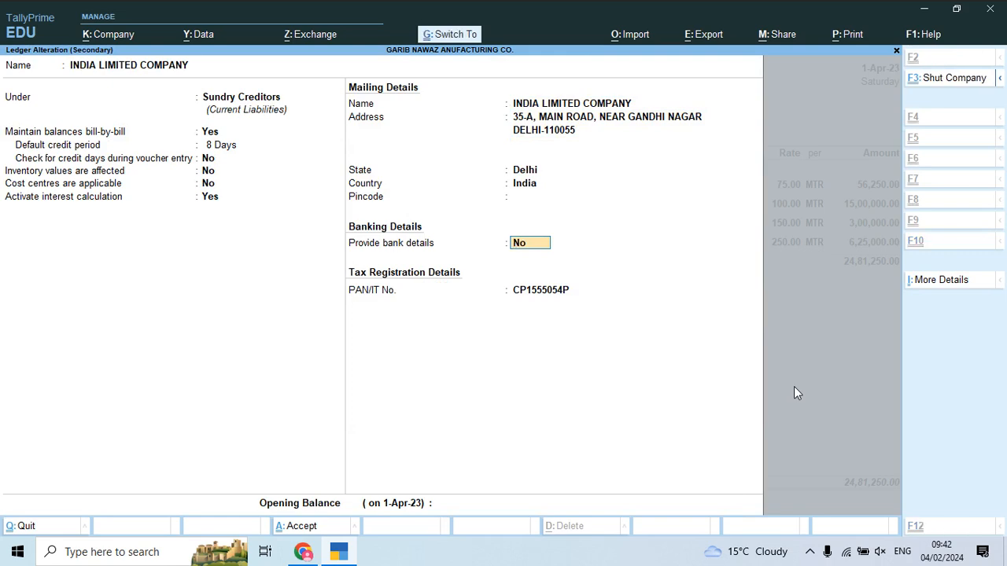
Step: Save the supplier ledger and accept the receipt and party details
key(ctrl+a)
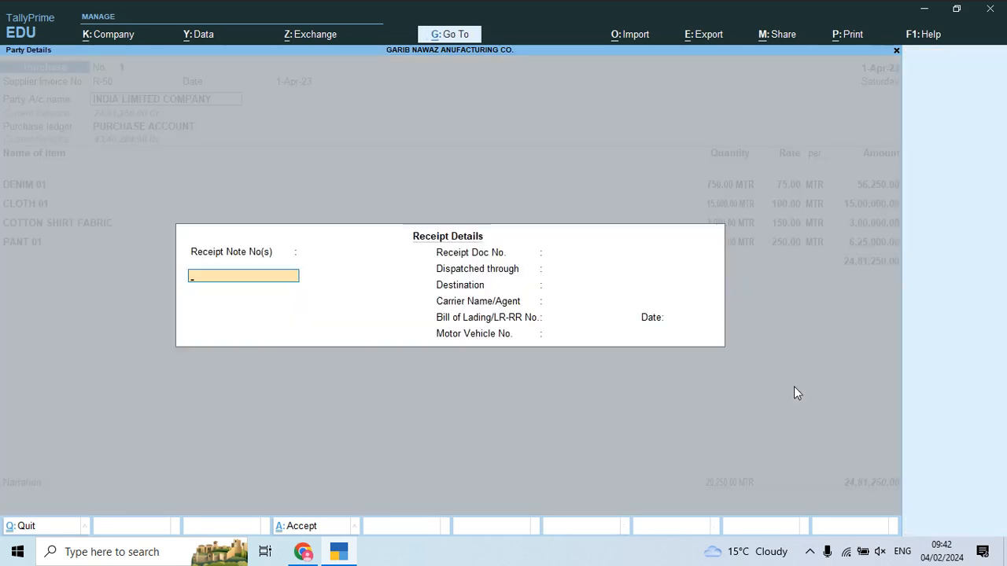
key(Return)
key(ctrl+a)
key(Return)
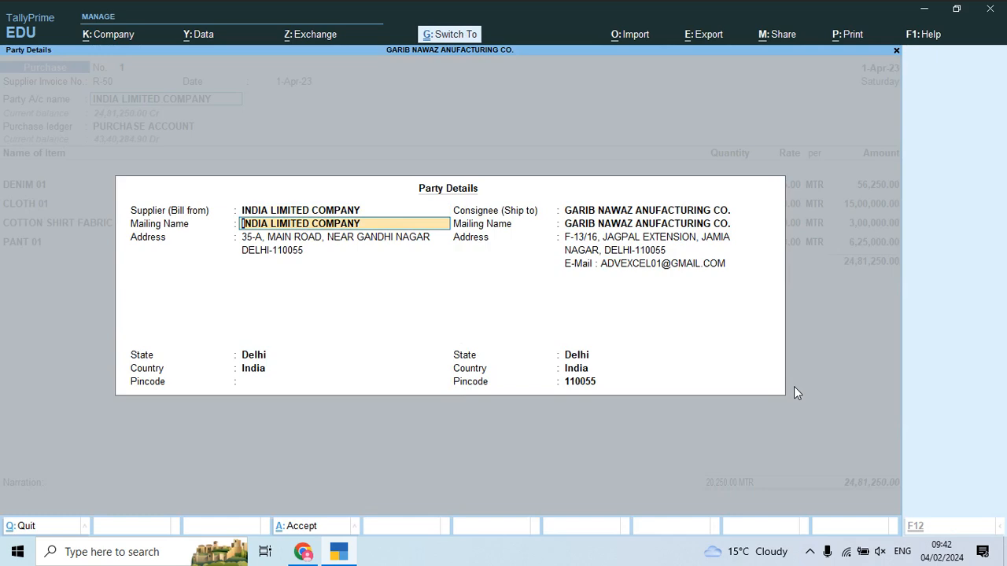
Step: Accept the party details and return to the voucher's purchase ledger field
key(ctrl+a)
key(Return)
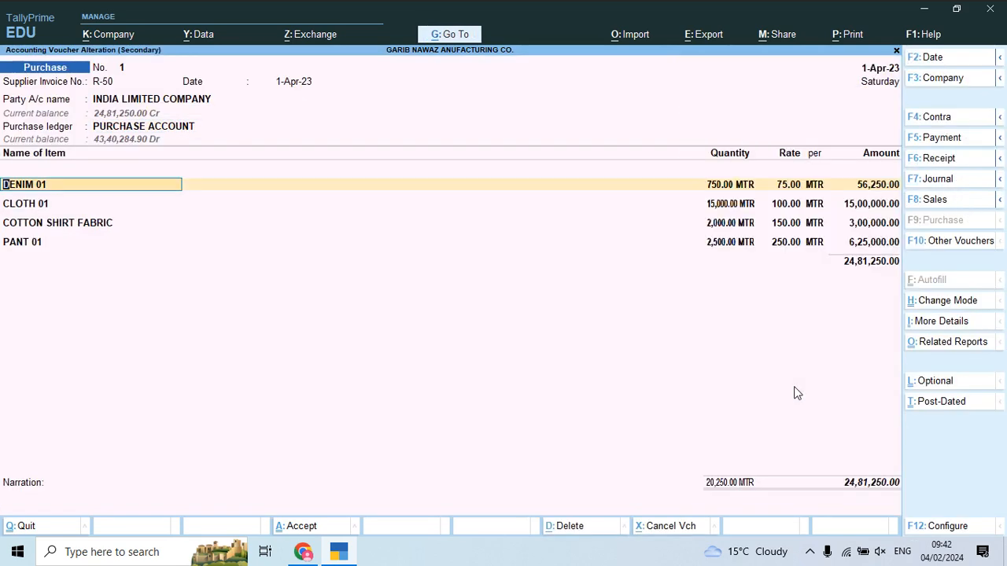
key(BackSpace)
Step: Open PURCHASE ACCOUNT for alteration and bring up its ledger configuration
key(ctrl+Return)
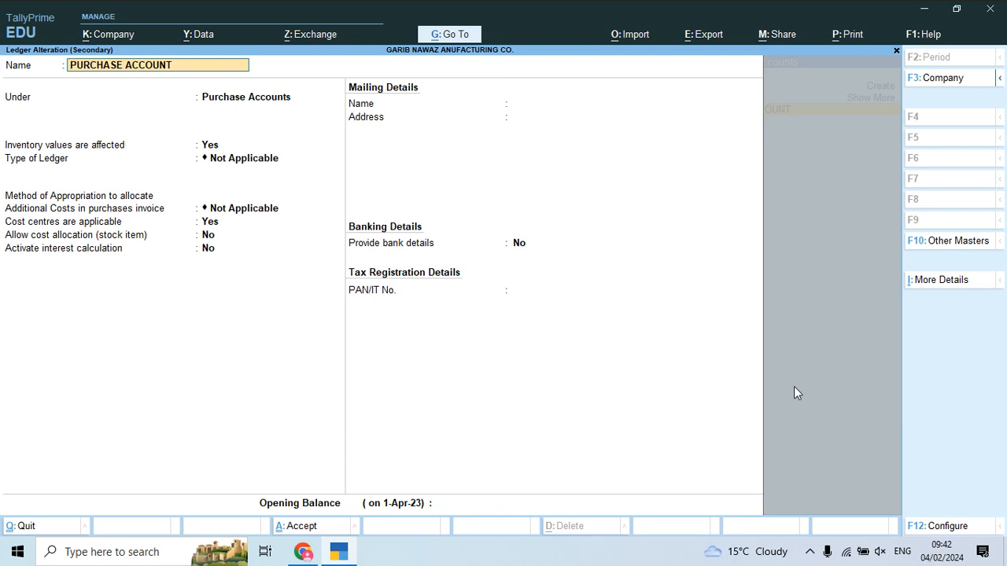
key(Return)
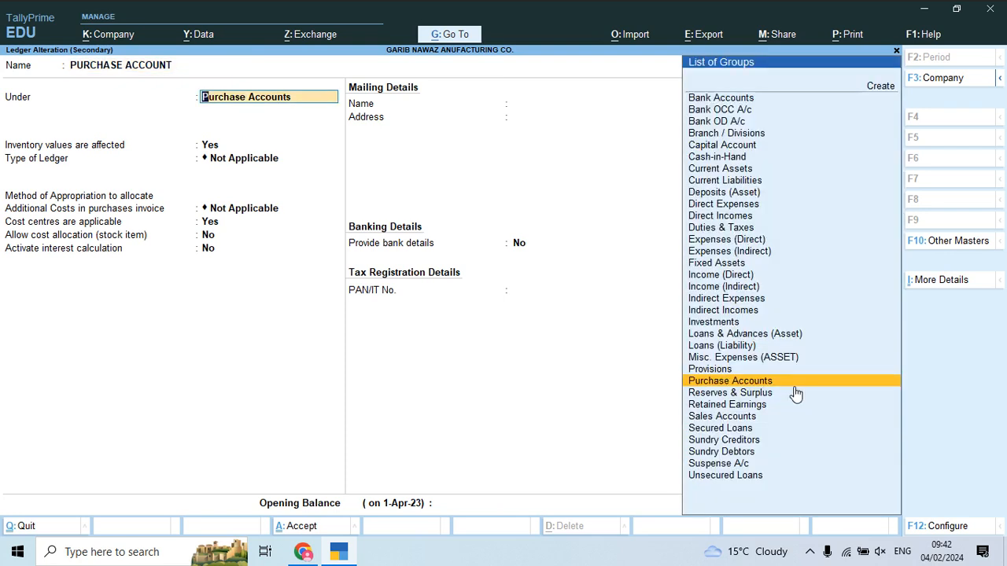
key(super+s)
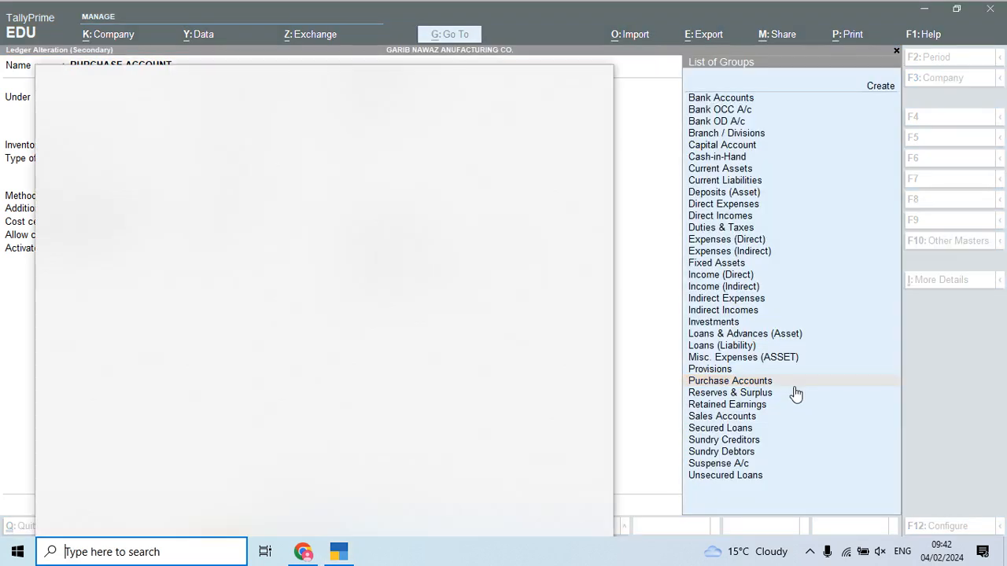
click(663, 319)
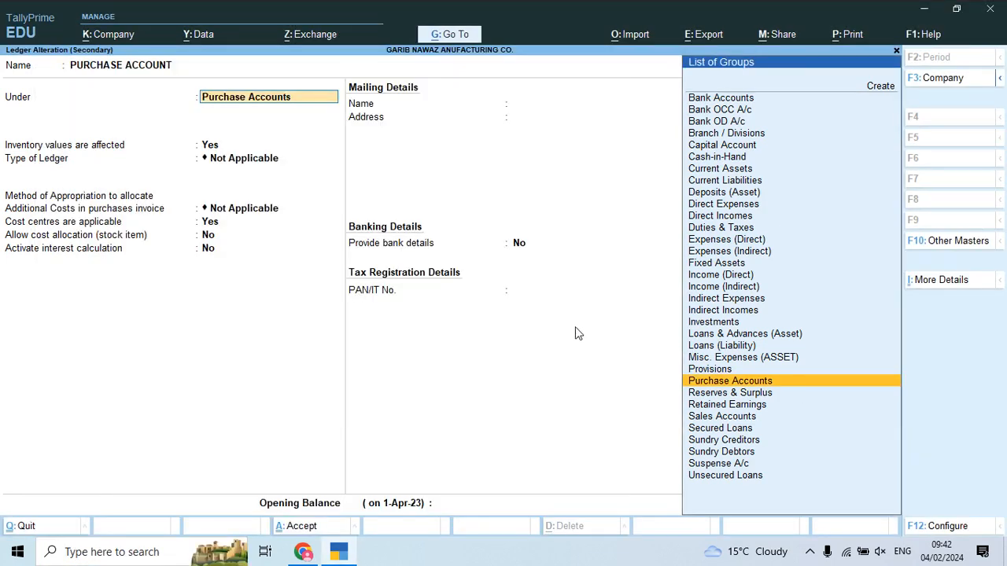
key(XF86MonBrightnessUp)
key(F12)
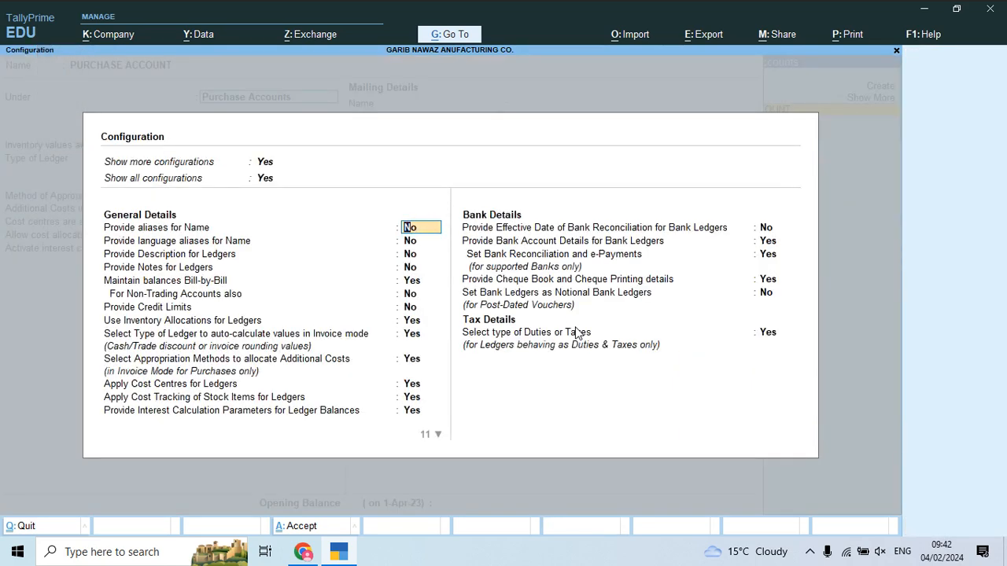
Step: Review the configuration options from bill-by-bill through position index, leaving them unchanged
key(Down)
key(Down)
key(Down)
key(Down)
key(Down)
key(Down)
key(Down)
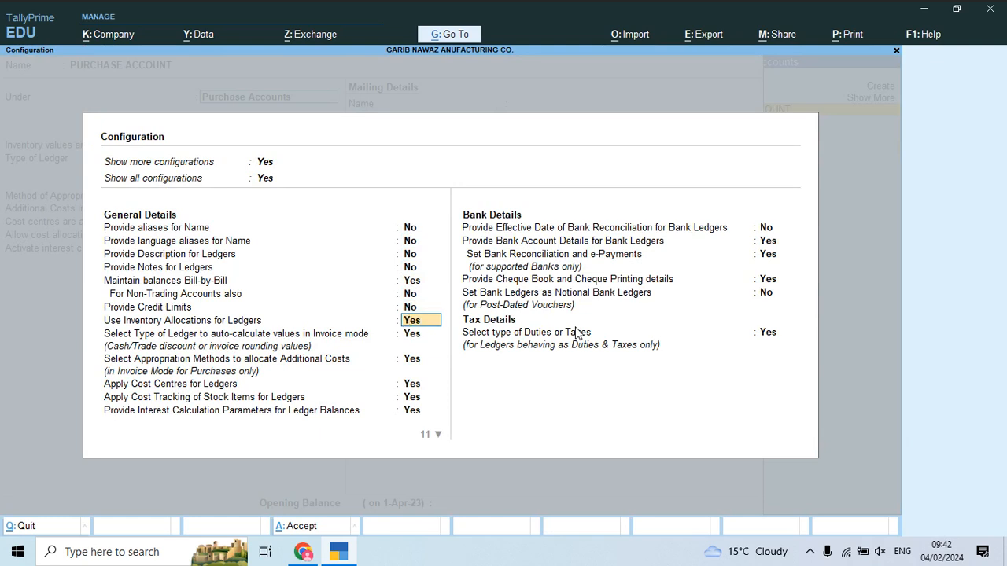
key(Down)
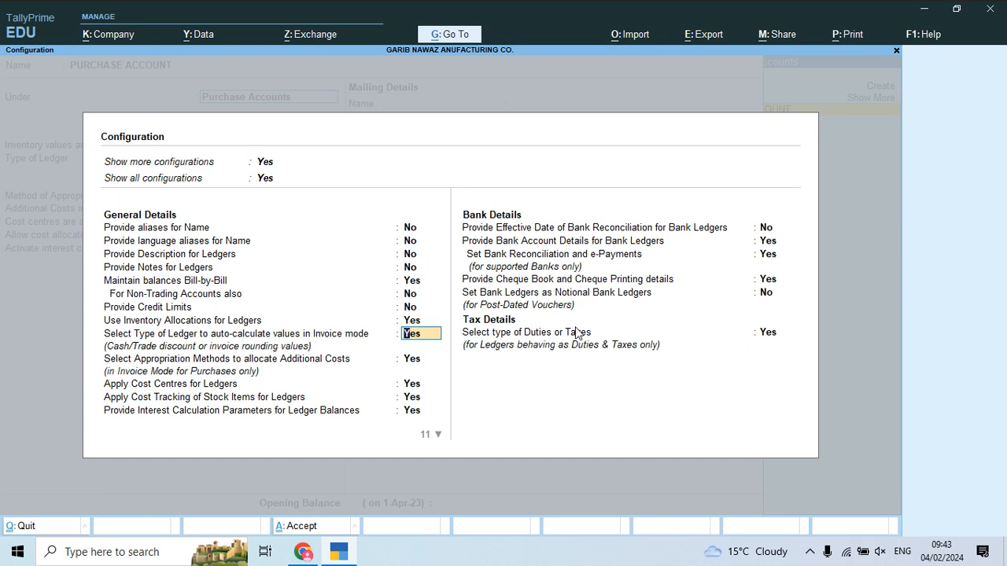
key(Down)
key(Down)
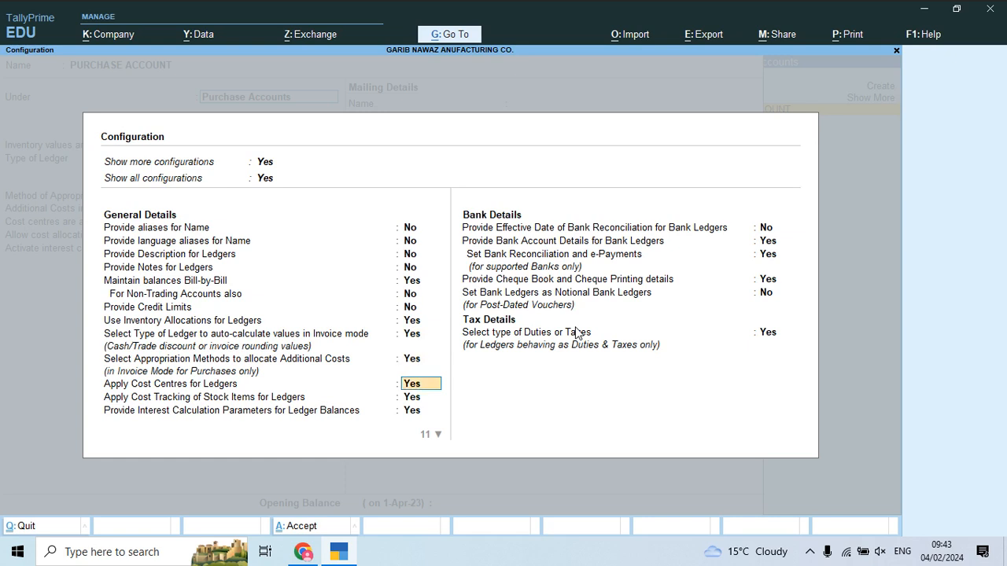
key(Down)
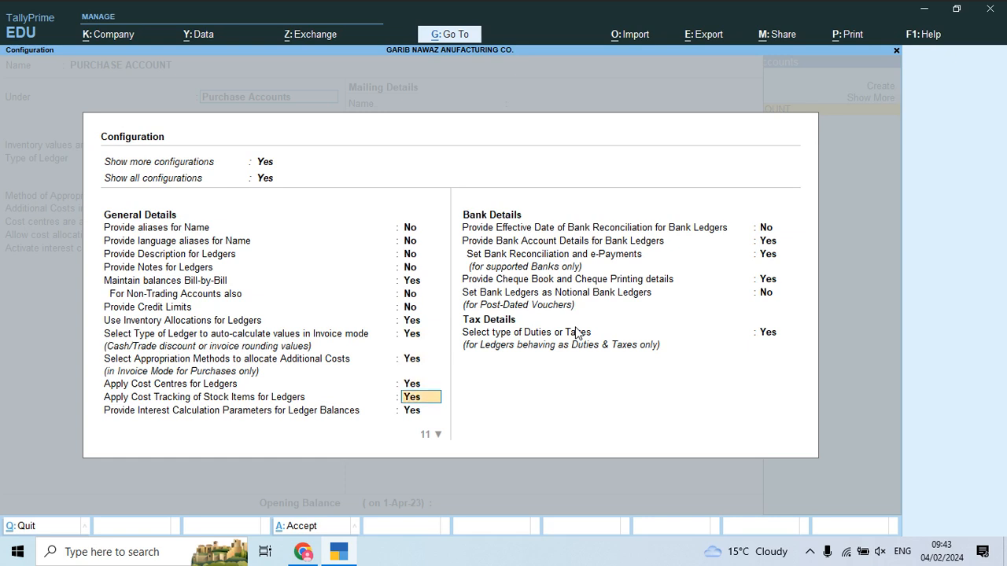
key(Down)
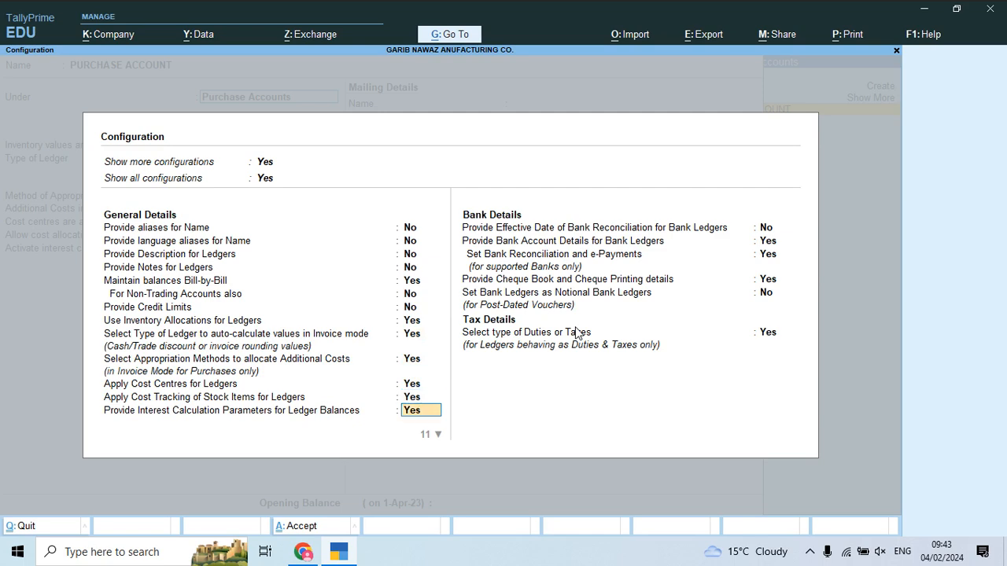
key(Down)
key(Down)
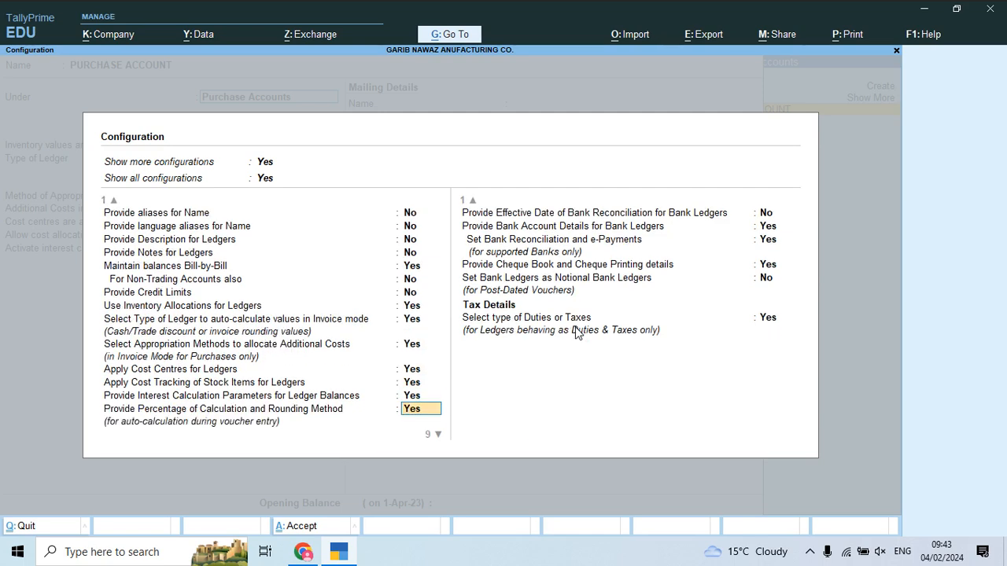
key(Down)
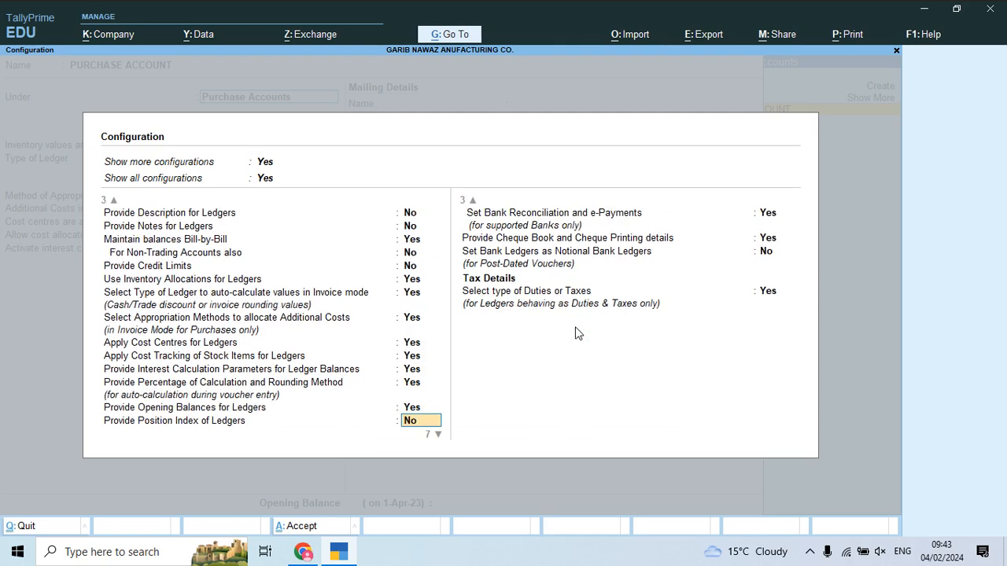
key(Down)
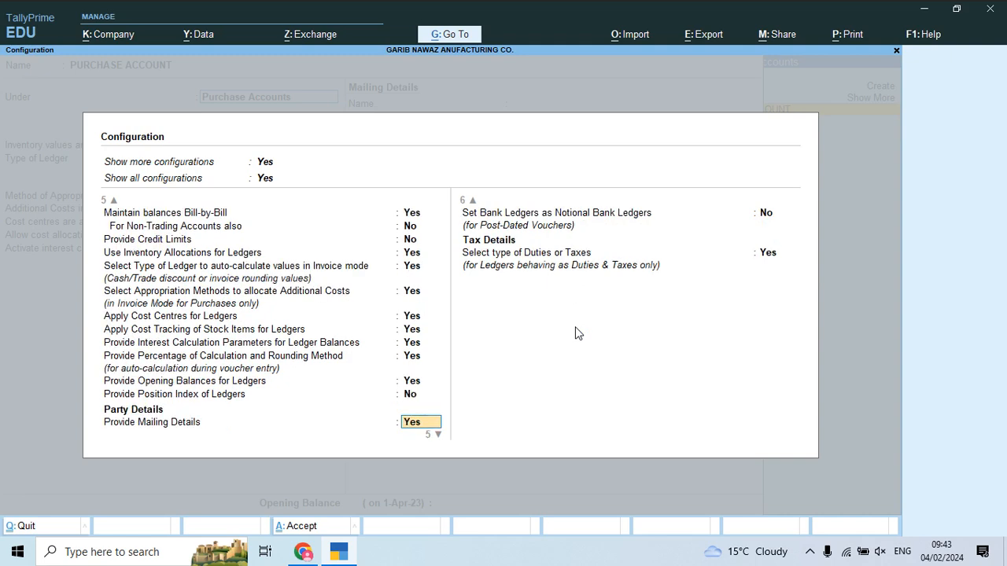
key(ctrl+a)
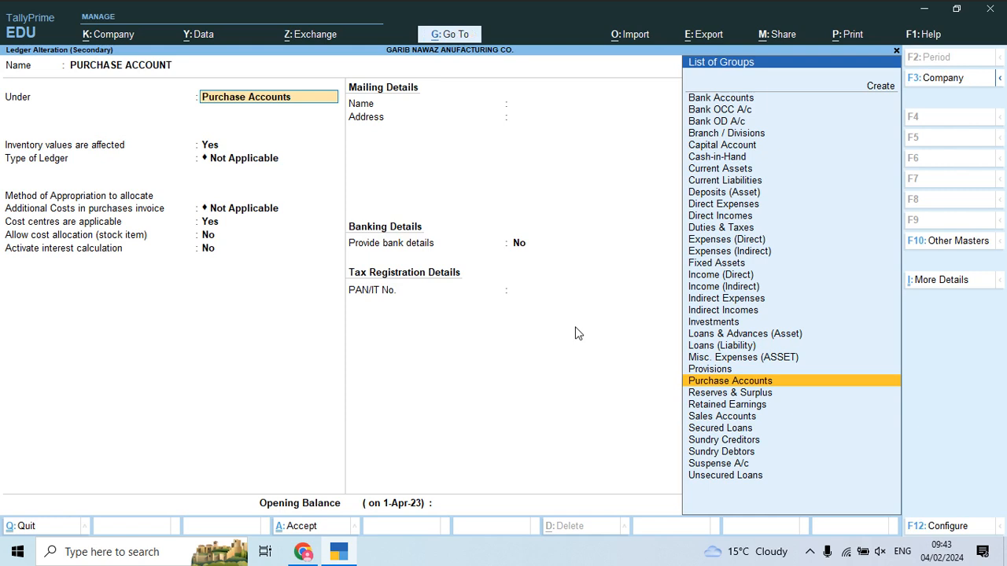
Step: Make PURCHASE ACCOUNT appropriate additional costs by value, cost centres No, cost allocation Yes
key(Return)
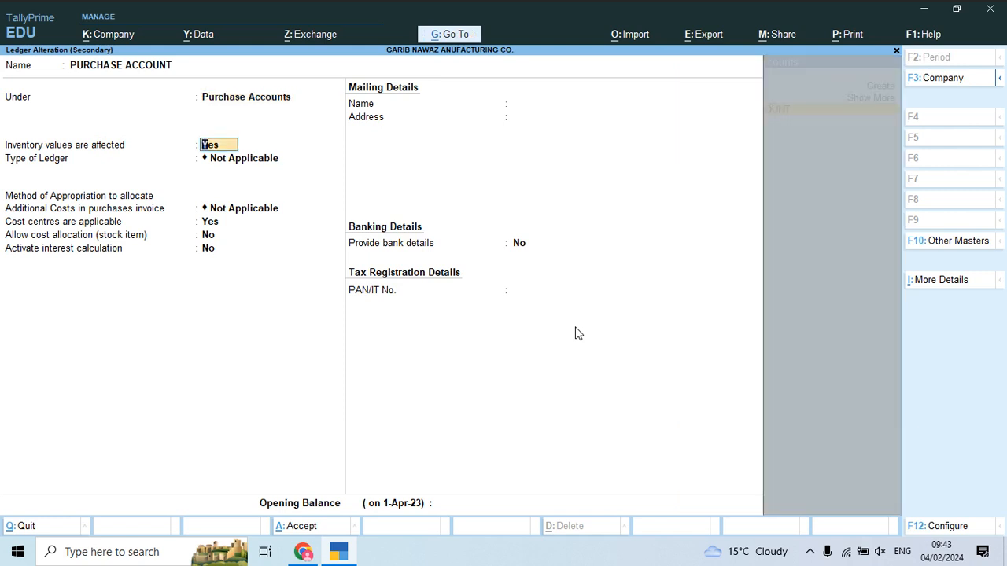
key(Return)
key(Return)
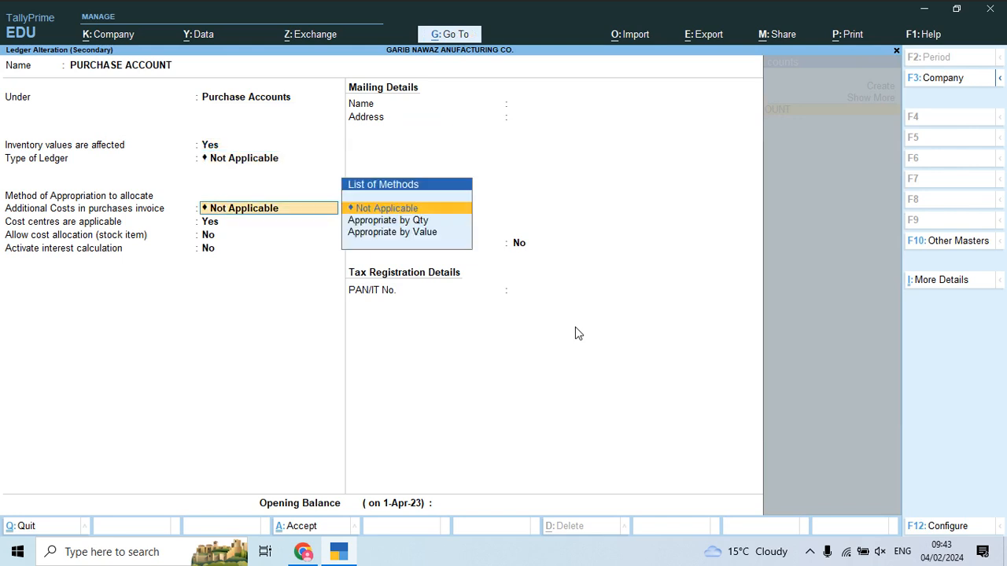
key(Down)
key(Down)
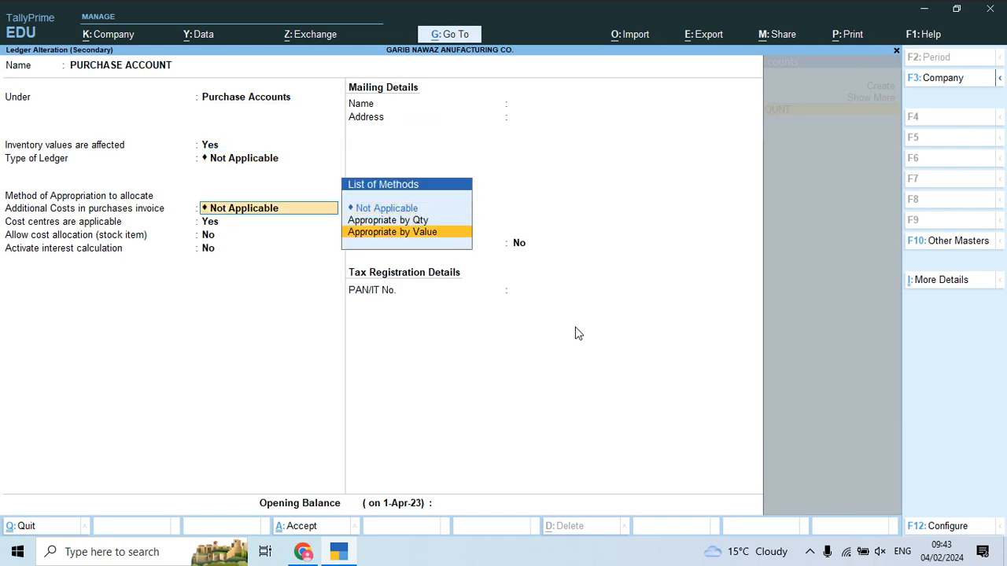
key(Return)
text(n)
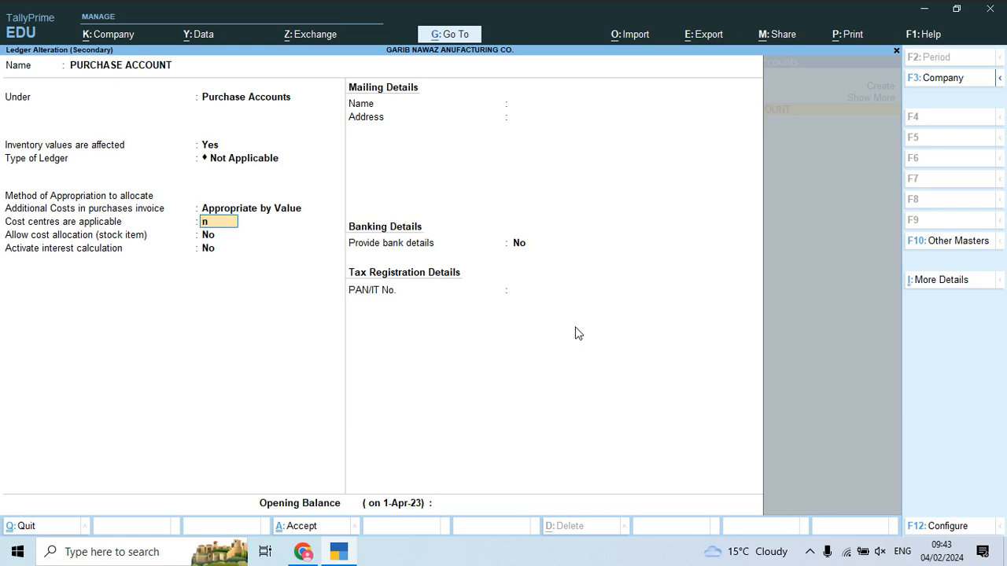
key(Return)
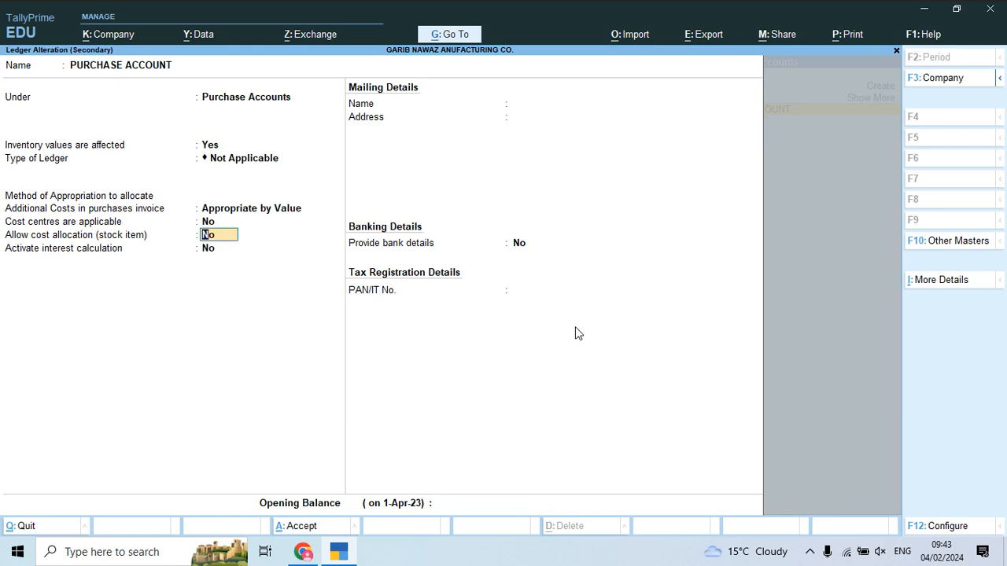
text(y)
key(Return)
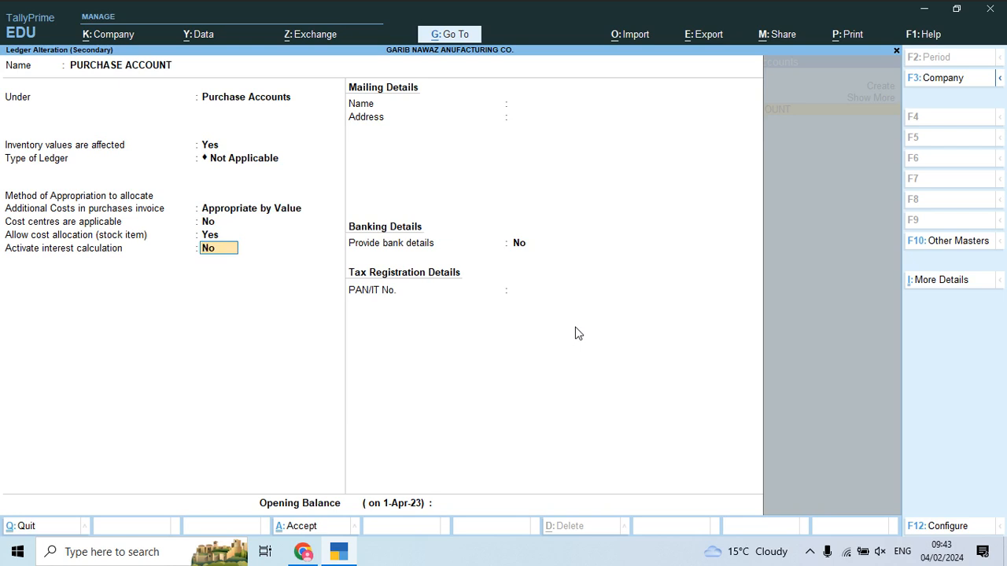
key(Return)
key(Return)
key(Return)
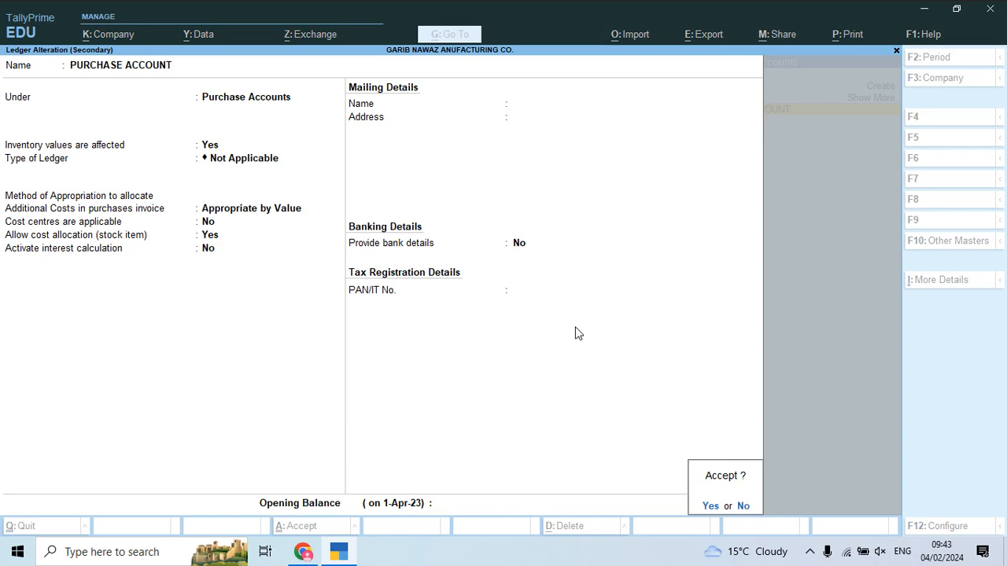
key(Return)
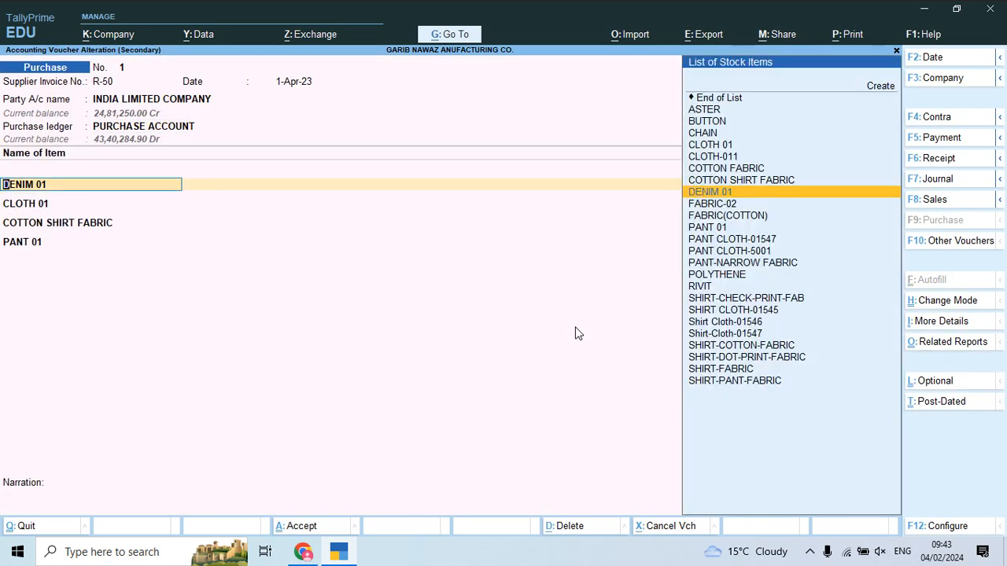
Step: Re-save DENIM 01 and its Raw Material stock group under Primary
key(ctrl+Return)
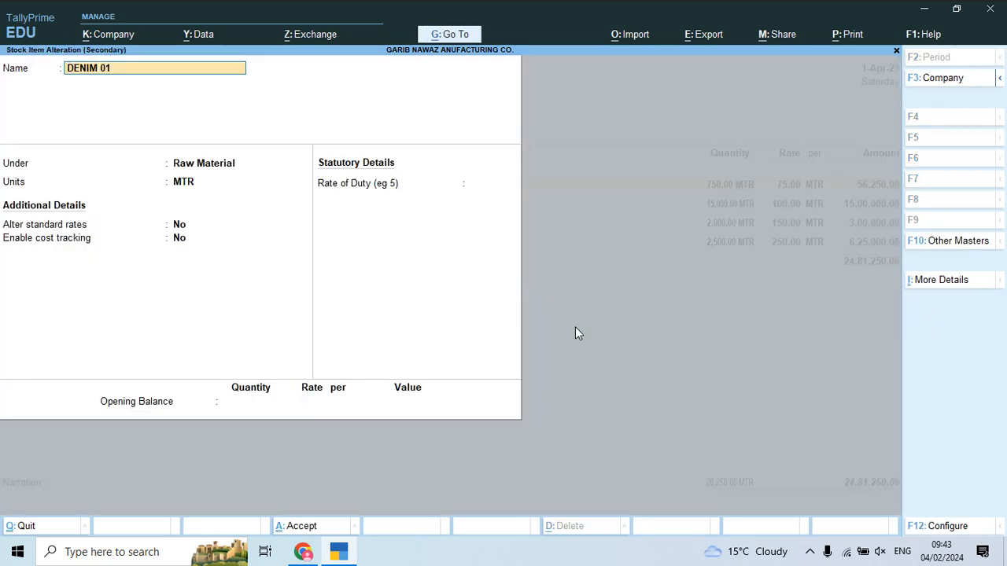
key(Return)
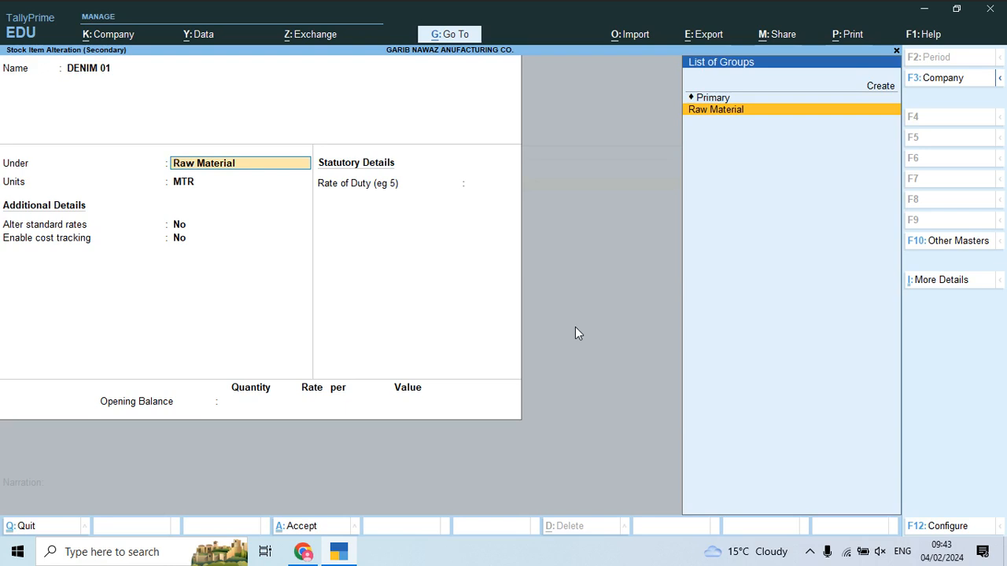
key(ctrl+Return)
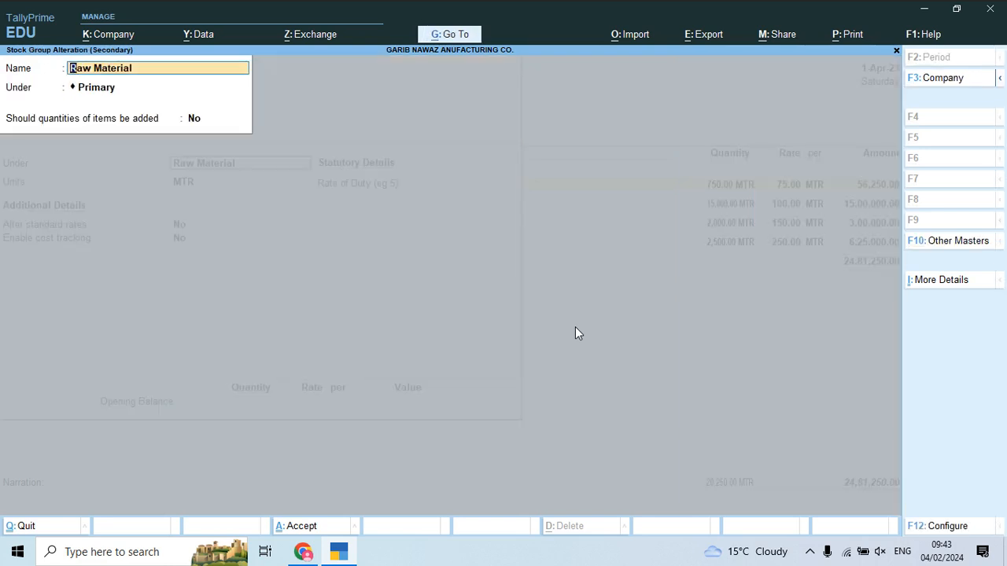
key(Return)
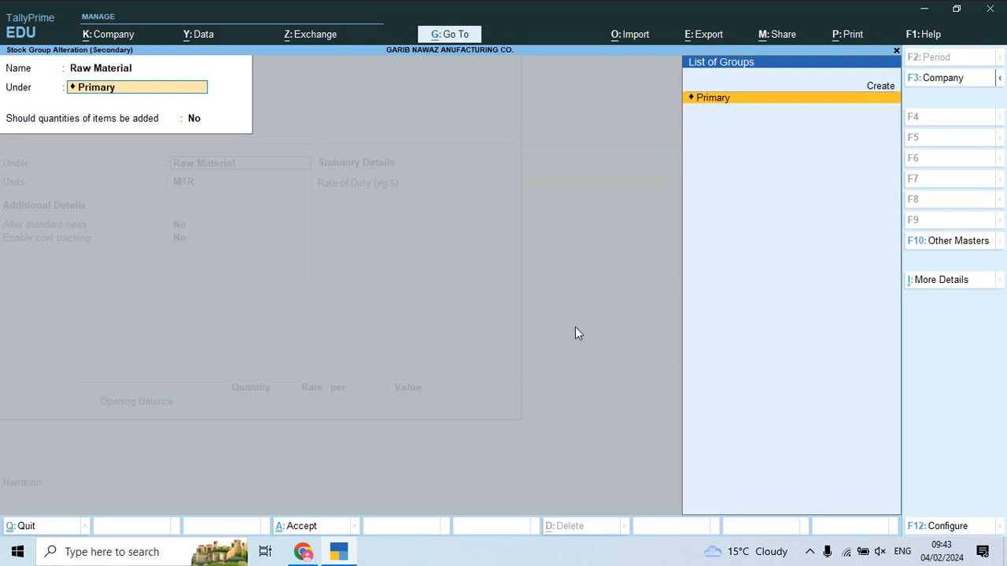
key(Return)
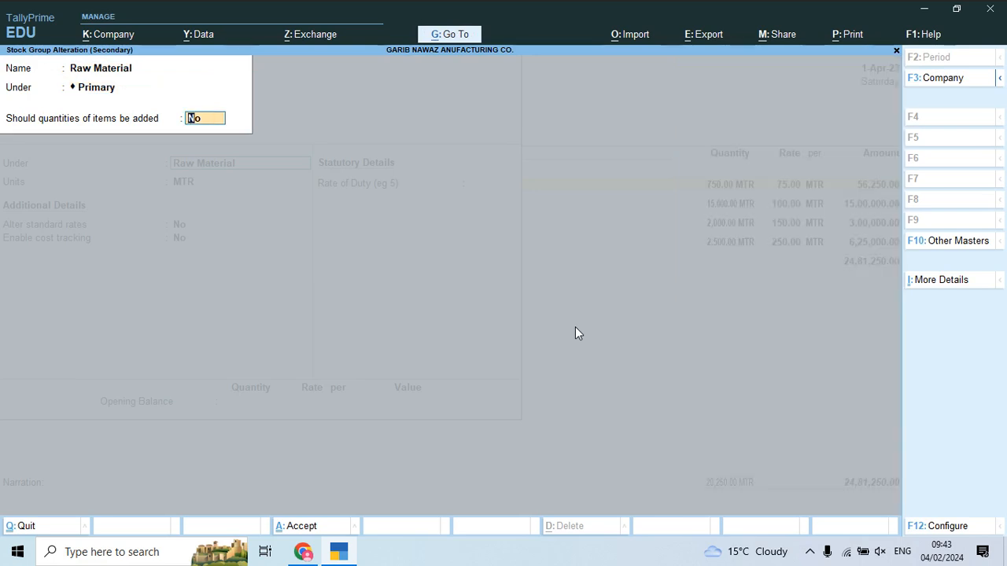
key(Return)
key(Return)
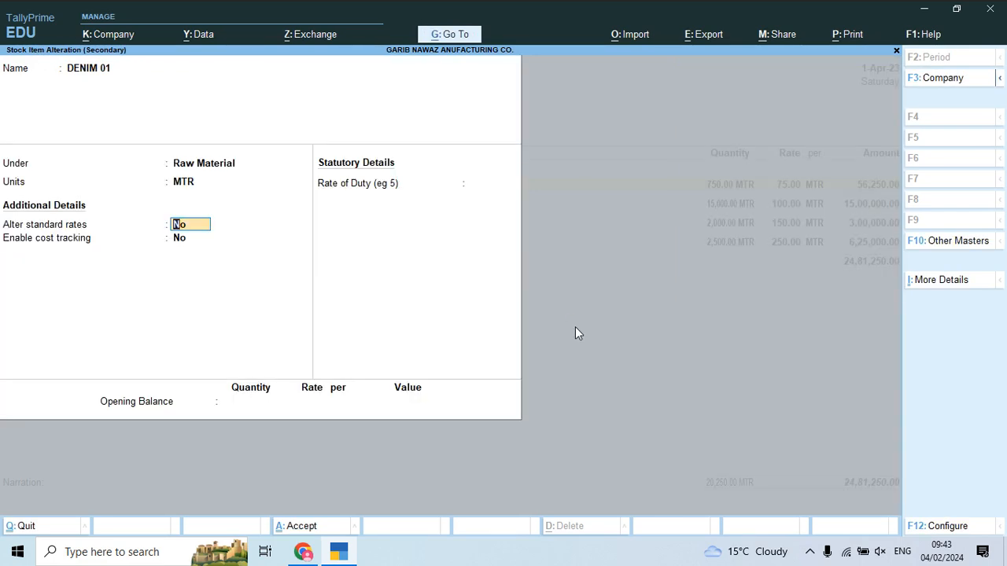
key(Return)
key(Return)
key(Return)
key(Return)
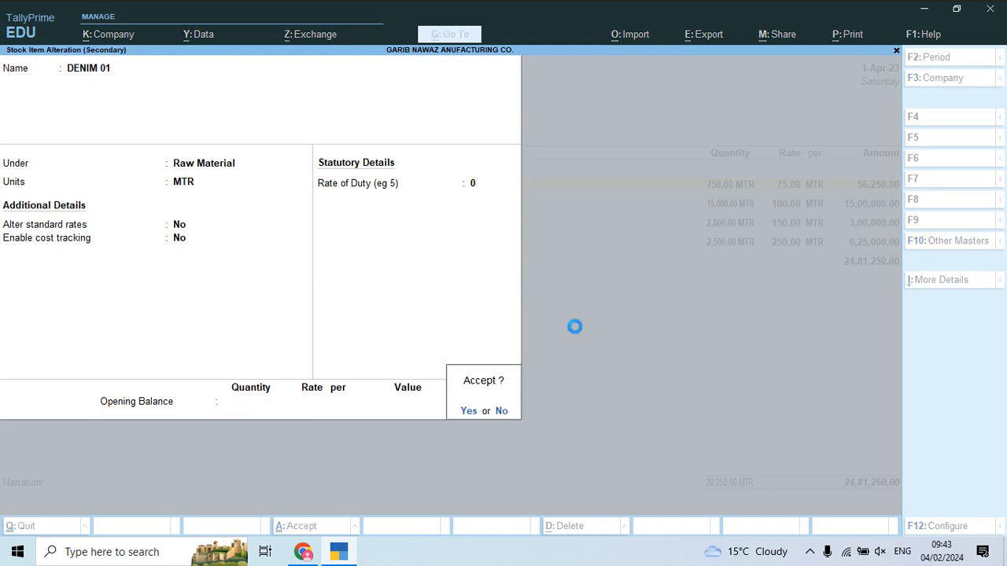
key(Return)
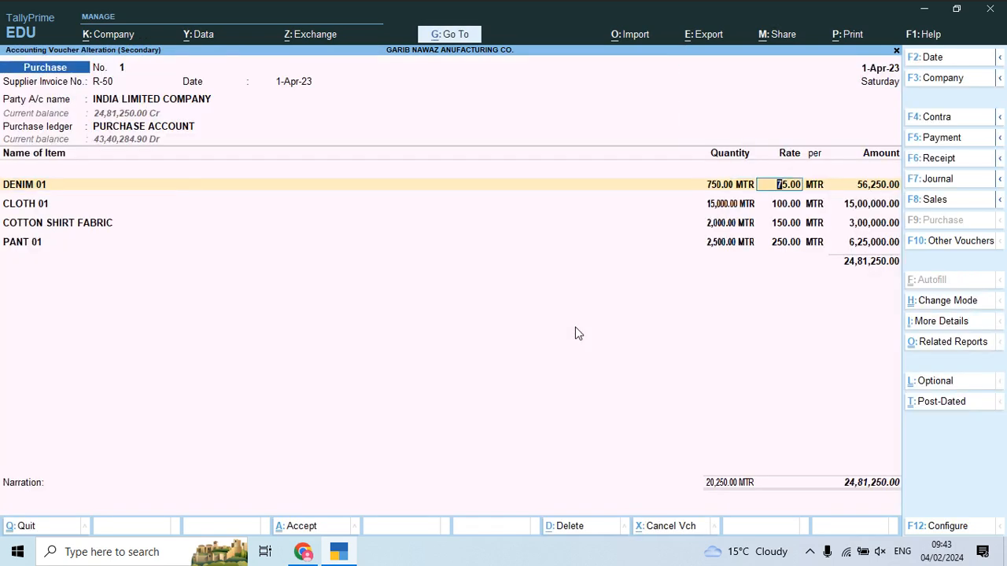
key(Return)
key(Return)
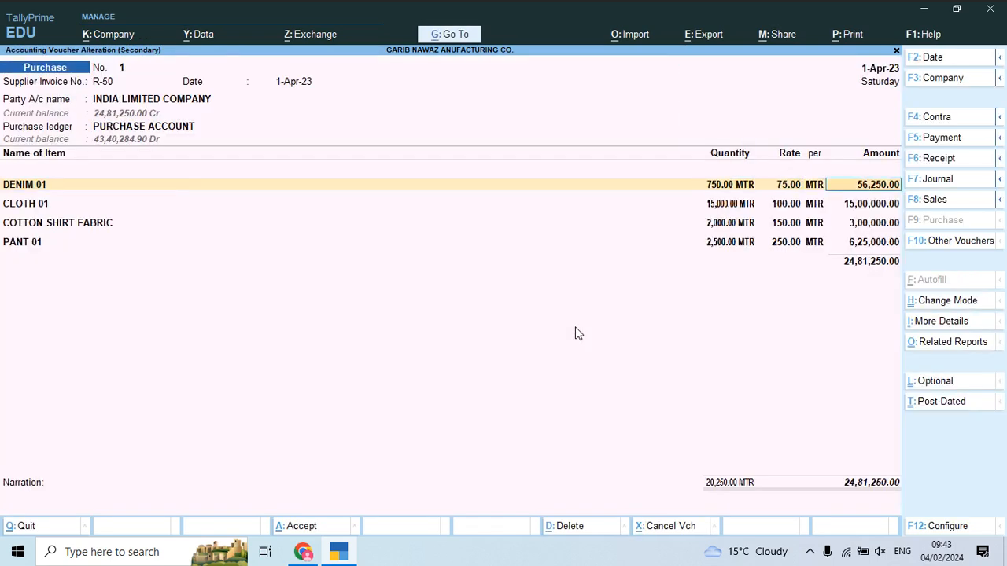
key(Return)
key(ctrl)
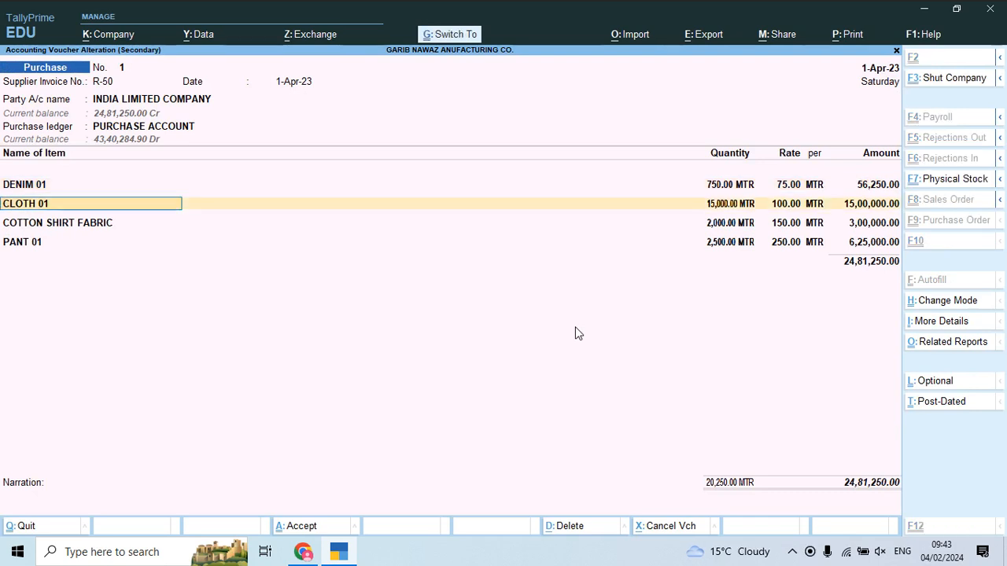
Step: Re-save CLOTH 01 under Raw Material and add a blank line after PANT 01
key(ctrl+Return)
key(Return)
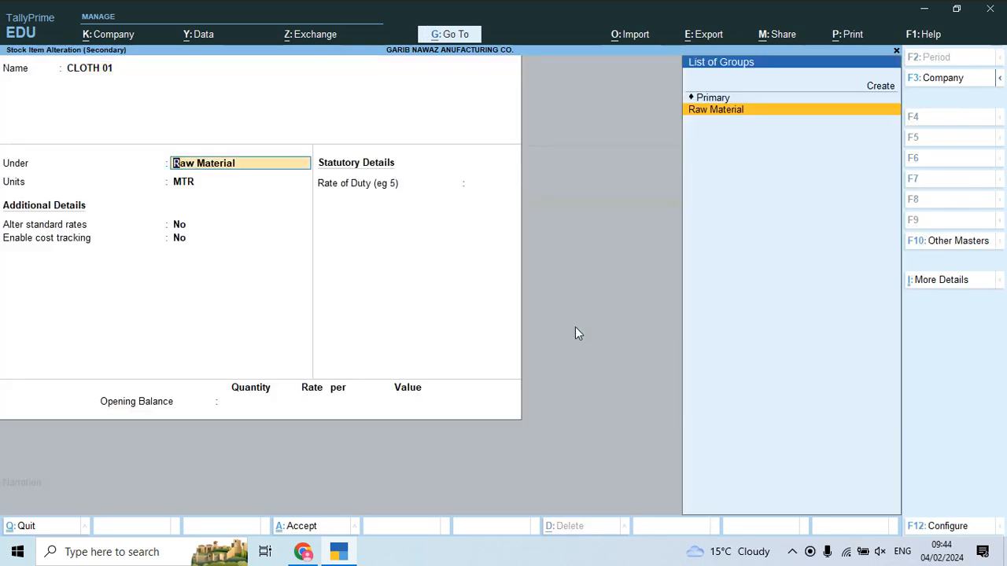
key(Return)
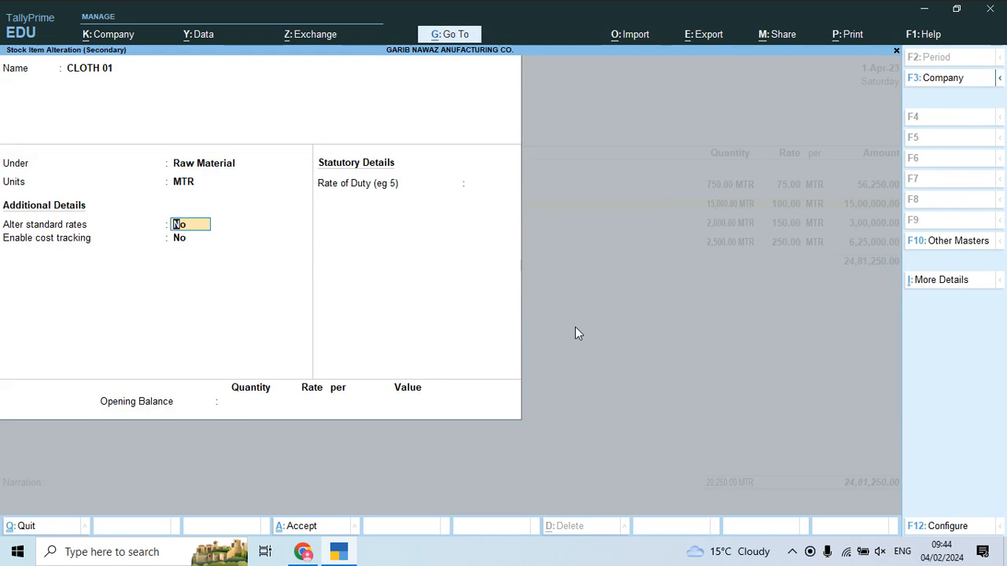
key(Return)
key(Return)
key(Return)
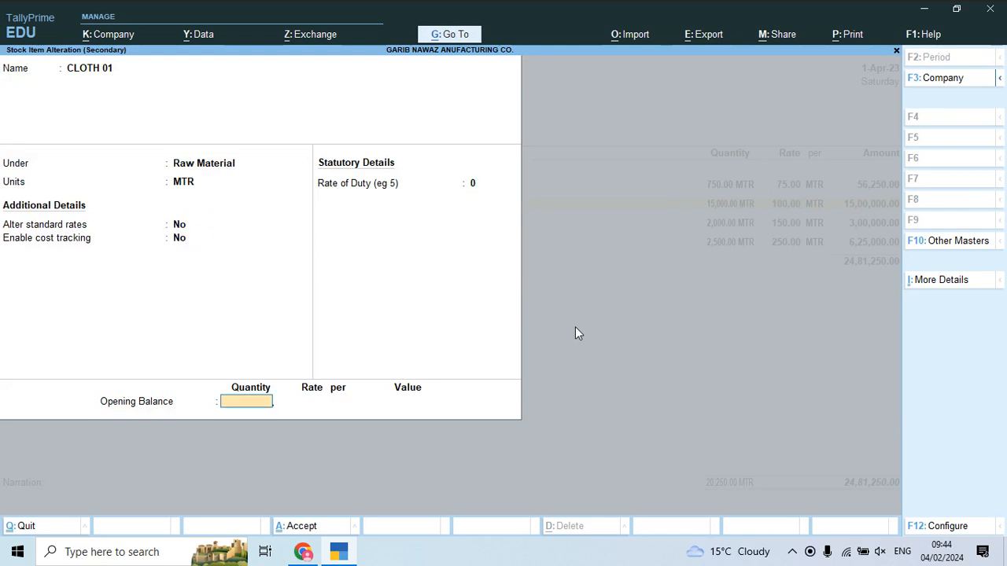
key(ctrl+a)
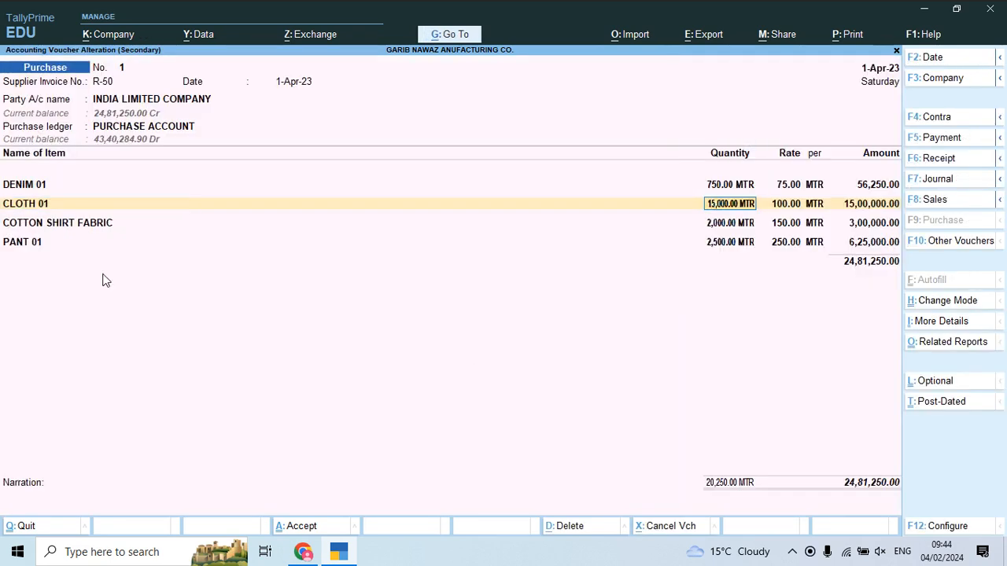
click(20, 240)
key(Return)
key(Return)
key(Return)
key(Return)
key(Return)
key(Return)
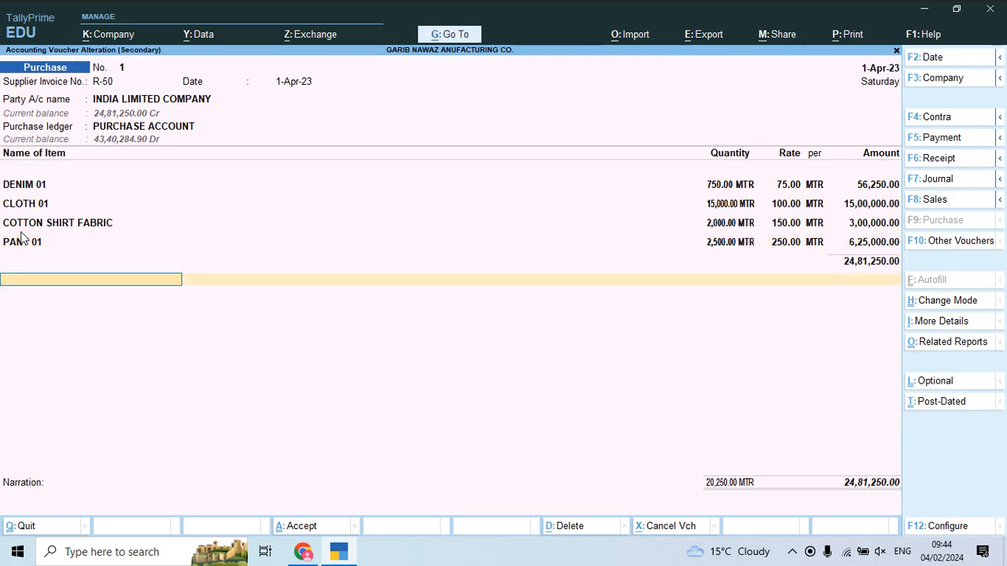
key(alt+Tab)
Step: Check invoice R-50's charges in the PDF: packing 500, transport 750, other 1,100
scroll(20, 236, down, 2)
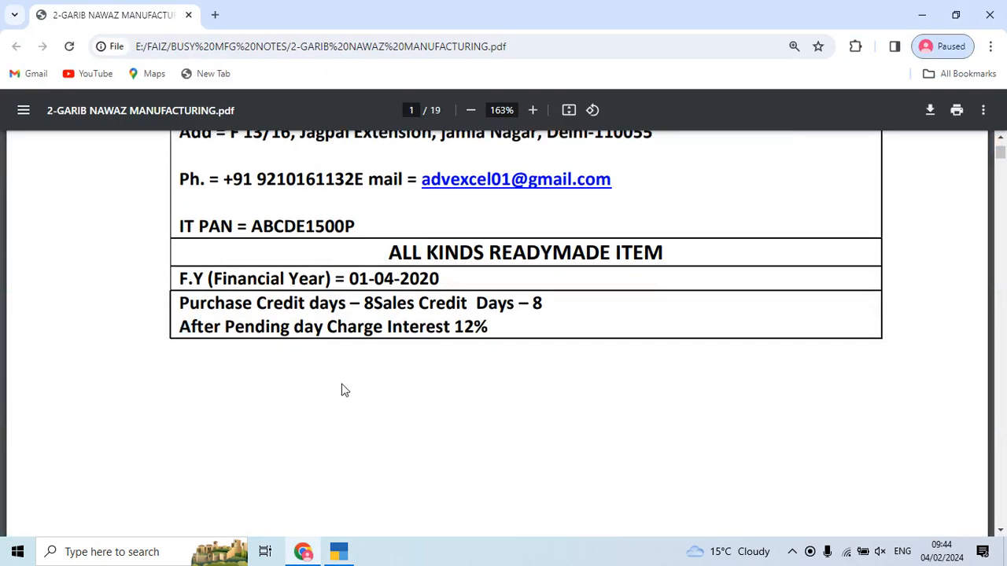
scroll(344, 389, down, 10)
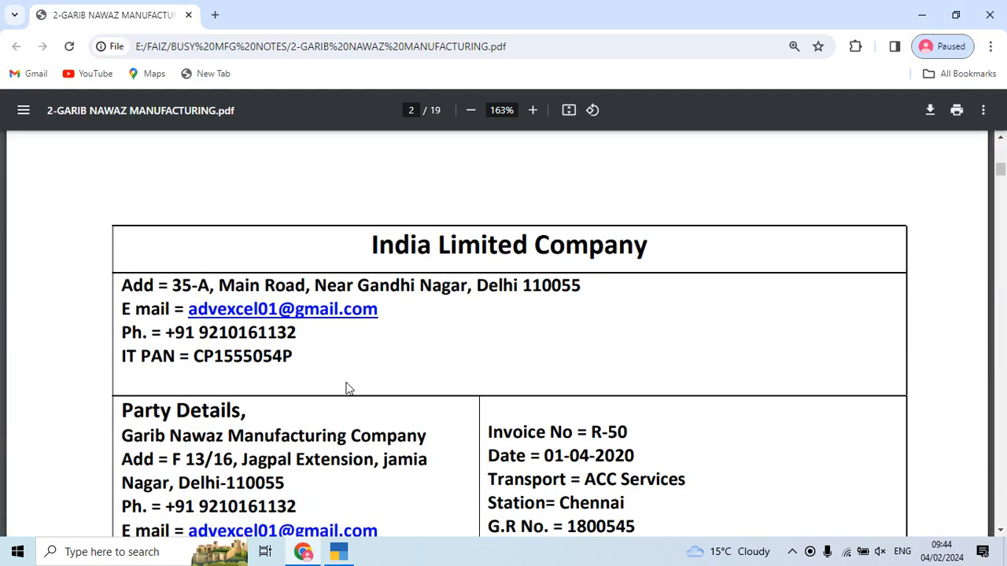
scroll(419, 290, down, 4)
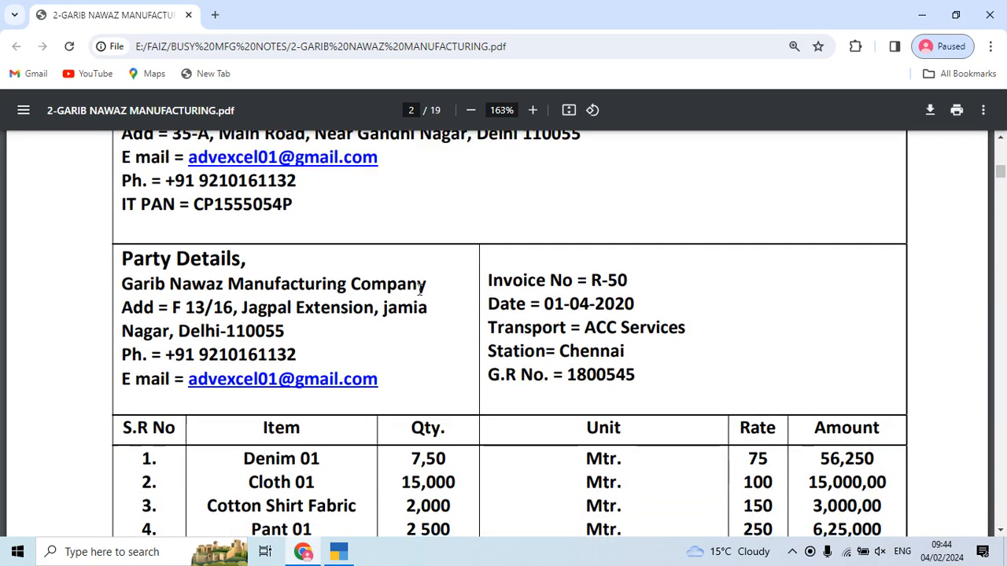
scroll(418, 289, down, 4)
scroll(419, 288, up, 3)
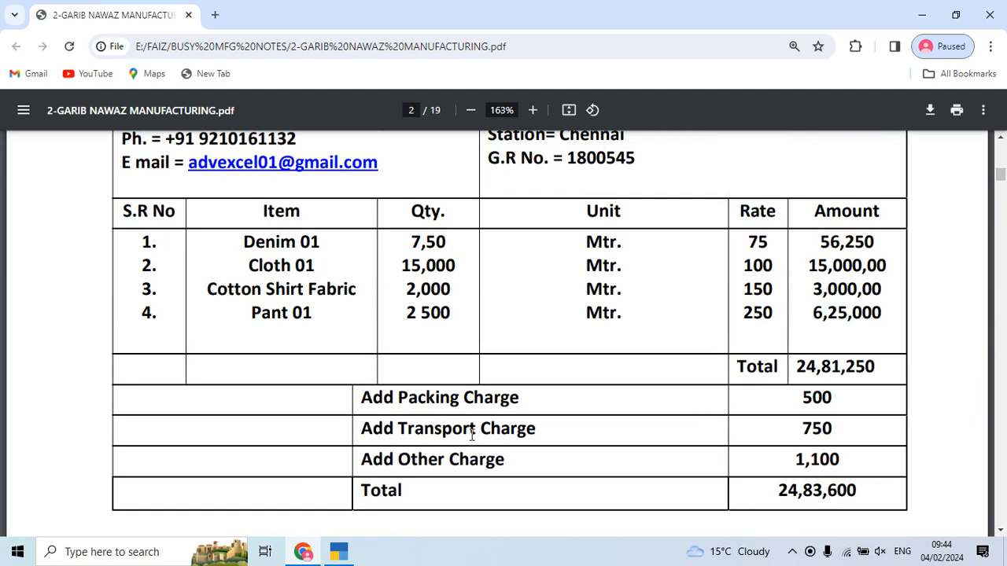
key(alt+Tab)
Step: Add Freight & Forwarding Charges to the new row and open it for alteration under Indirect Expenses
text(Fr)
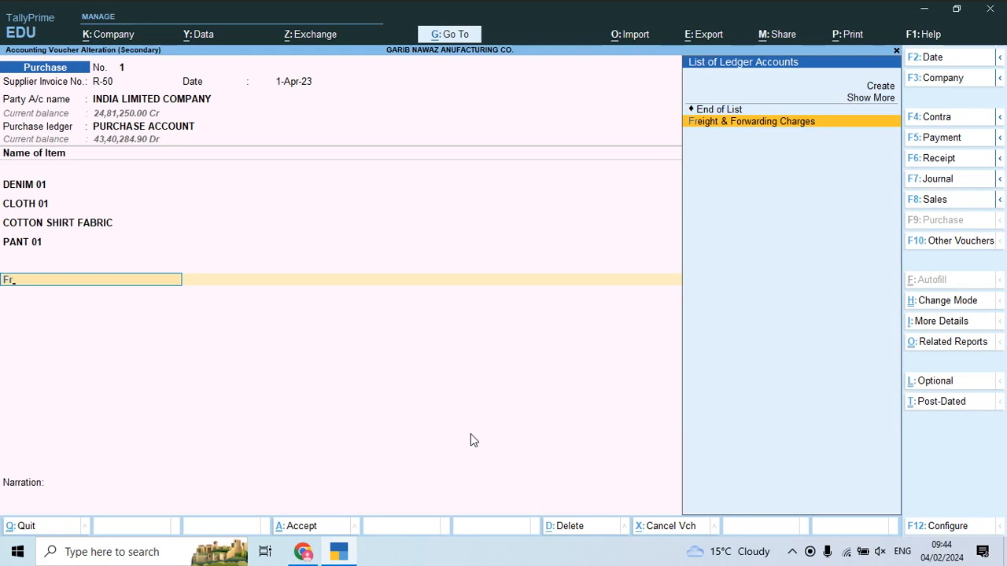
key(Return)
key(BackSpace)
key(ctrl)
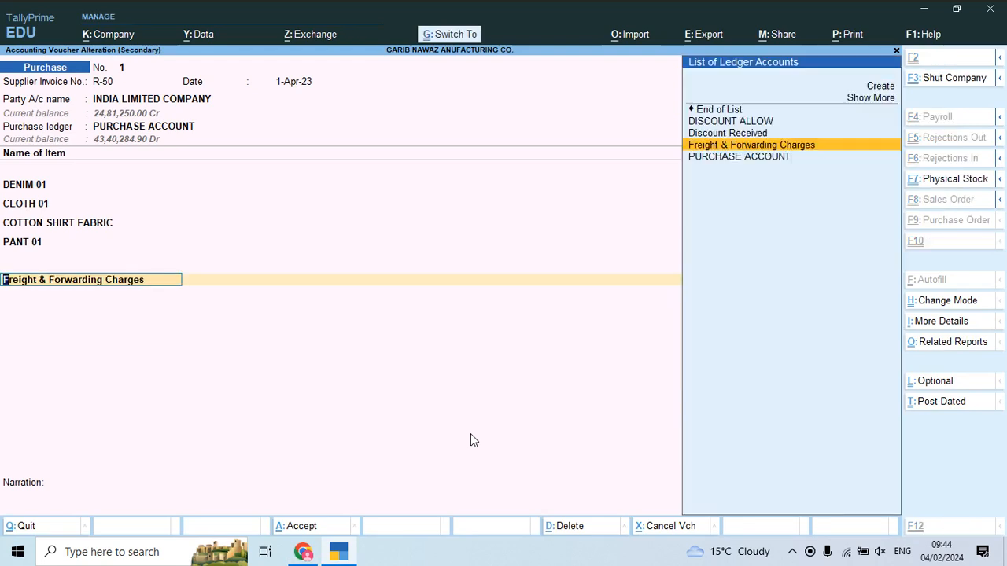
key(ctrl+Return)
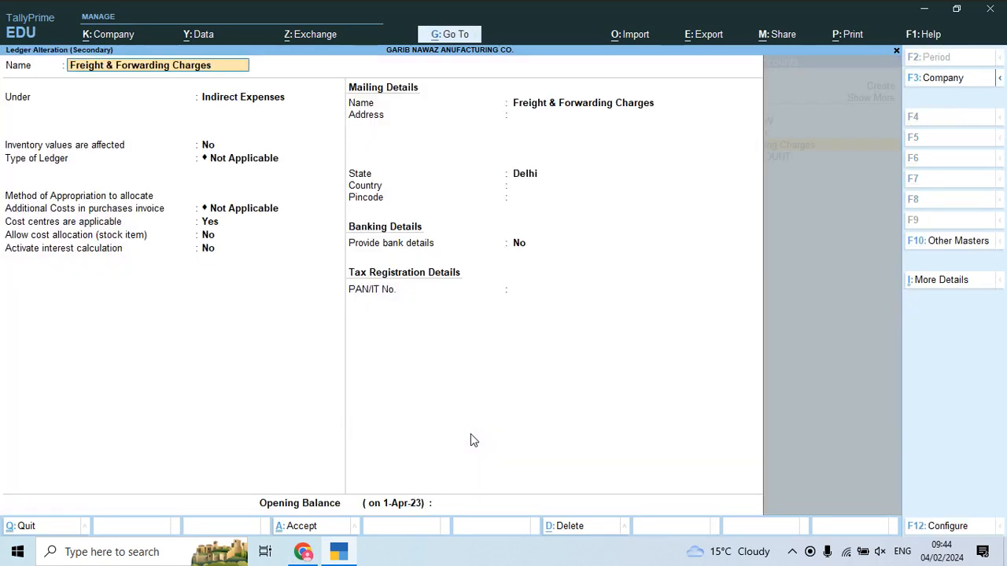
key(Return)
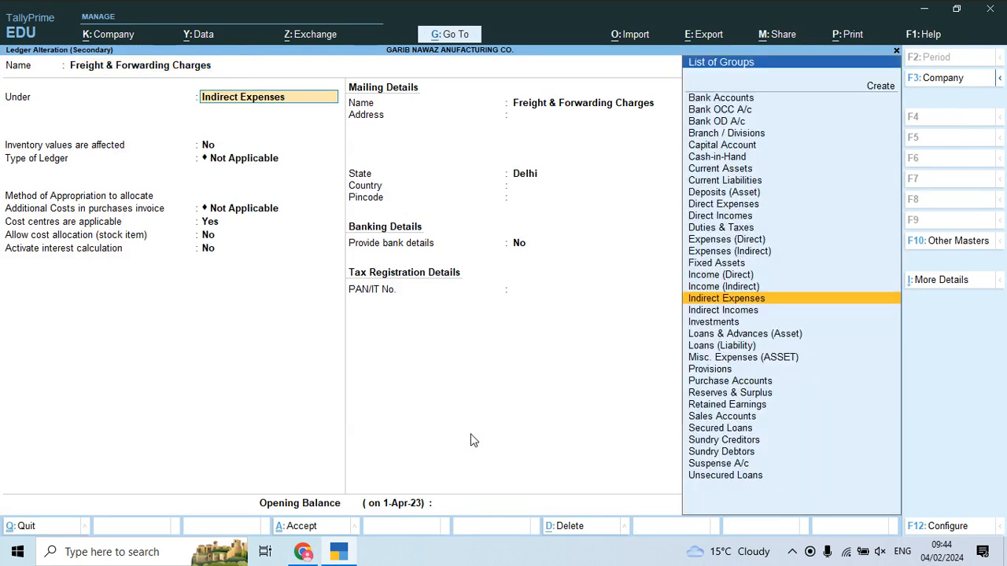
key(Return)
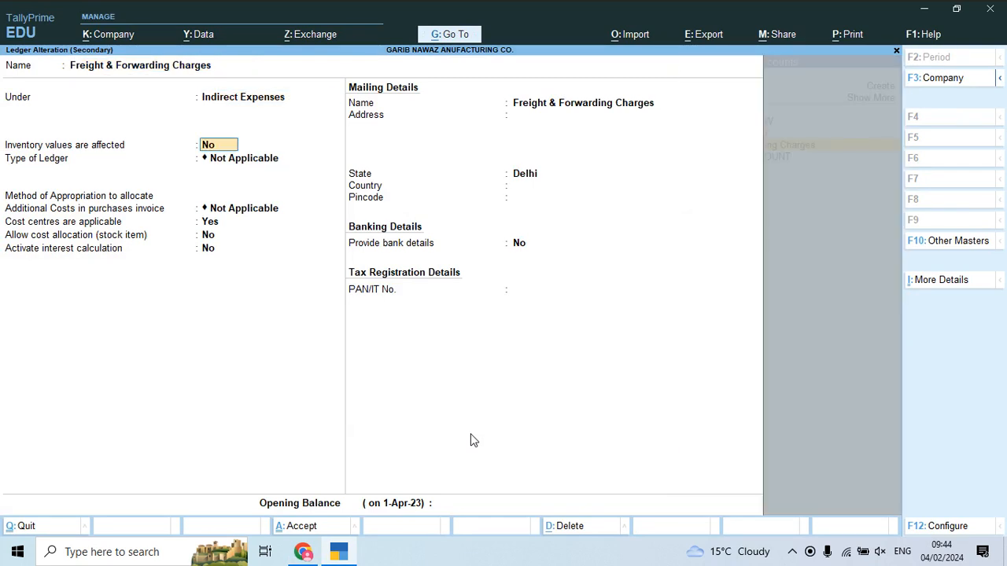
Step: Set inventory values affected Yes, appropriate by value, cost centres No, cost allocation Yes
text(y)
key(Return)
key(Return)
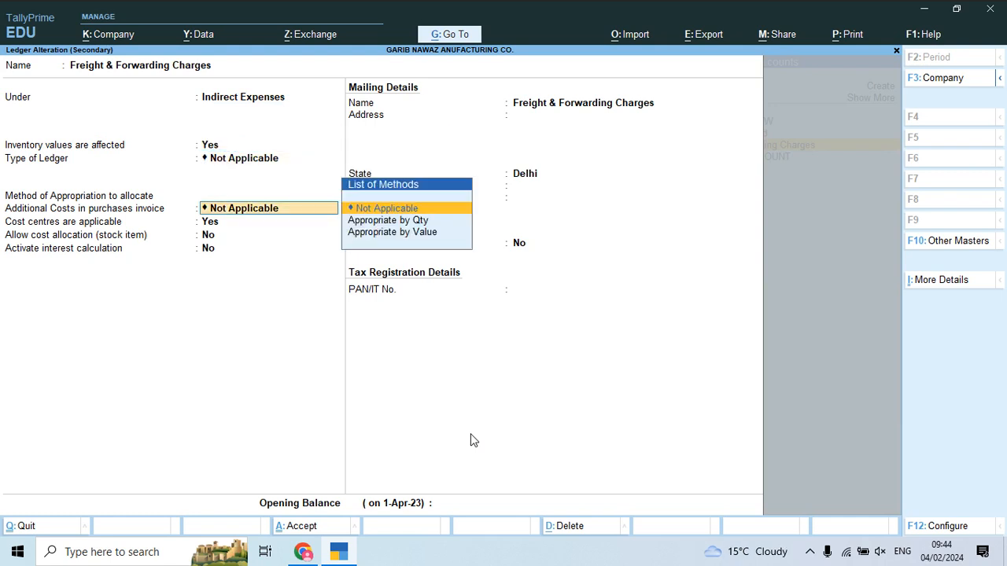
key(Down)
key(Down)
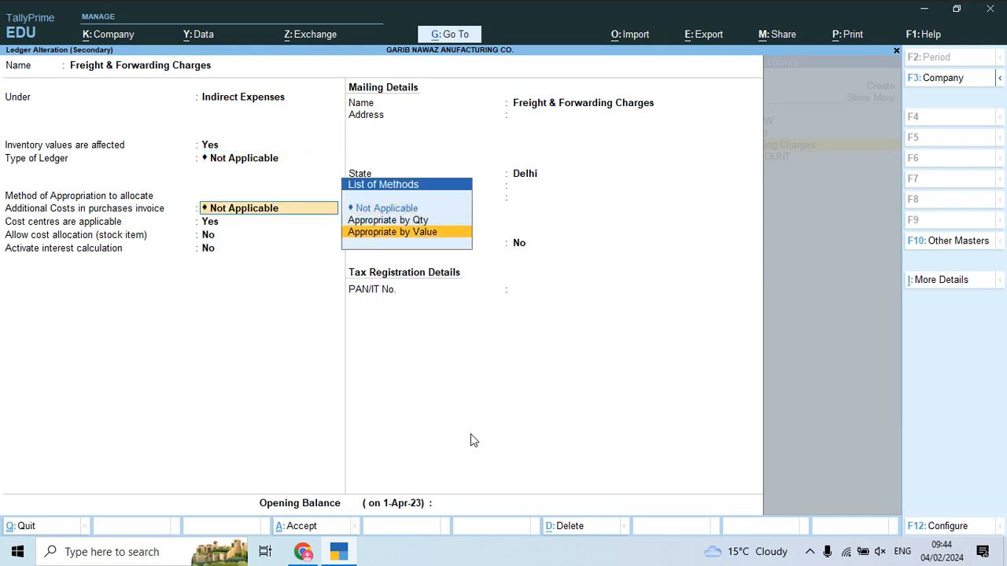
key(Return)
text(n)
key(Return)
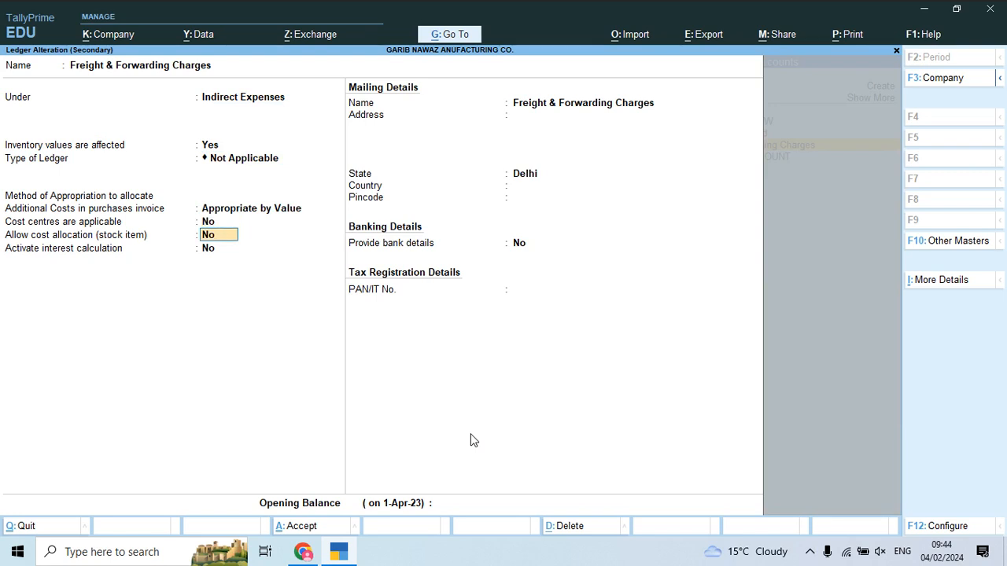
text(y)
key(Return)
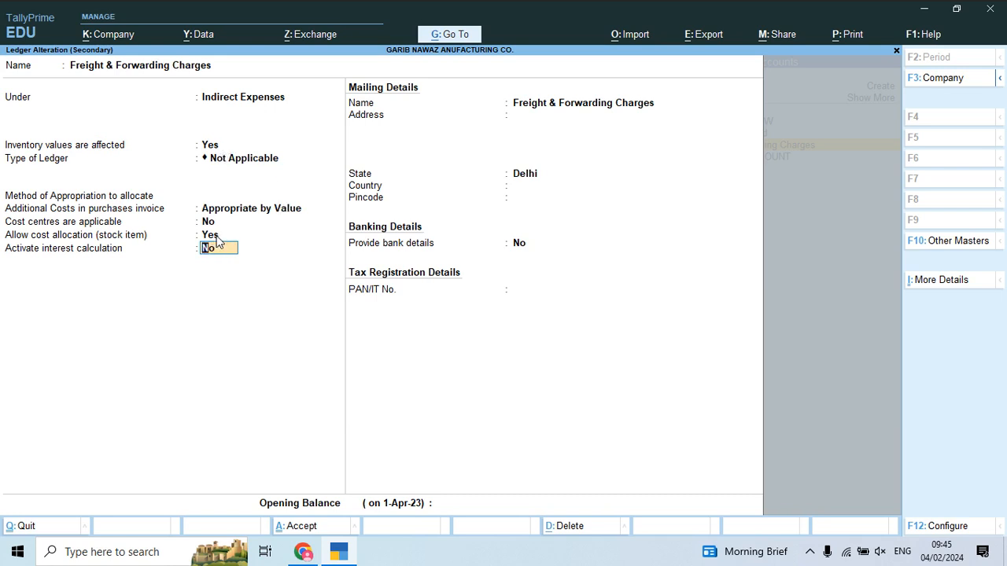
key(Return)
key(Return)
key(Return)
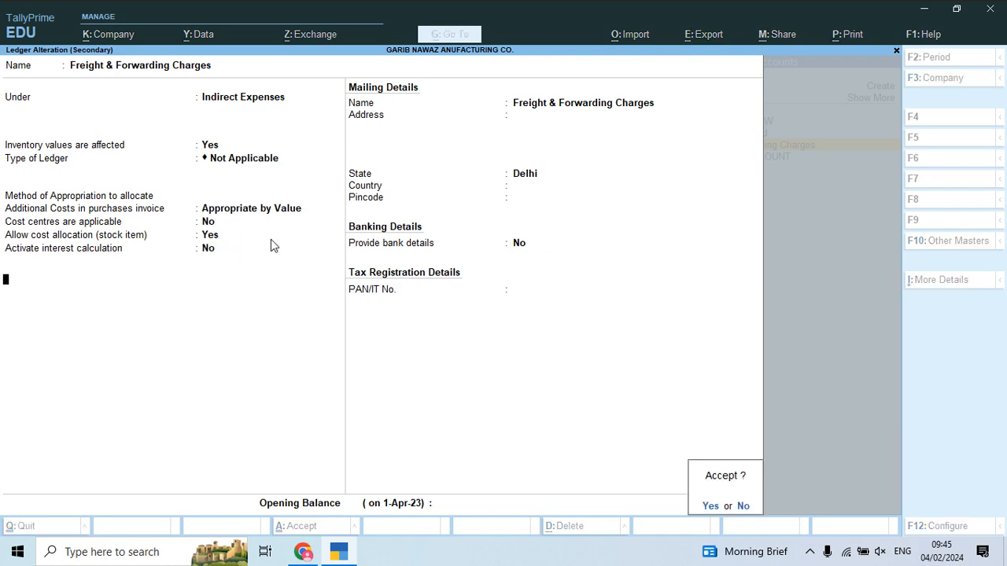
key(Return)
key(alt+Tab)
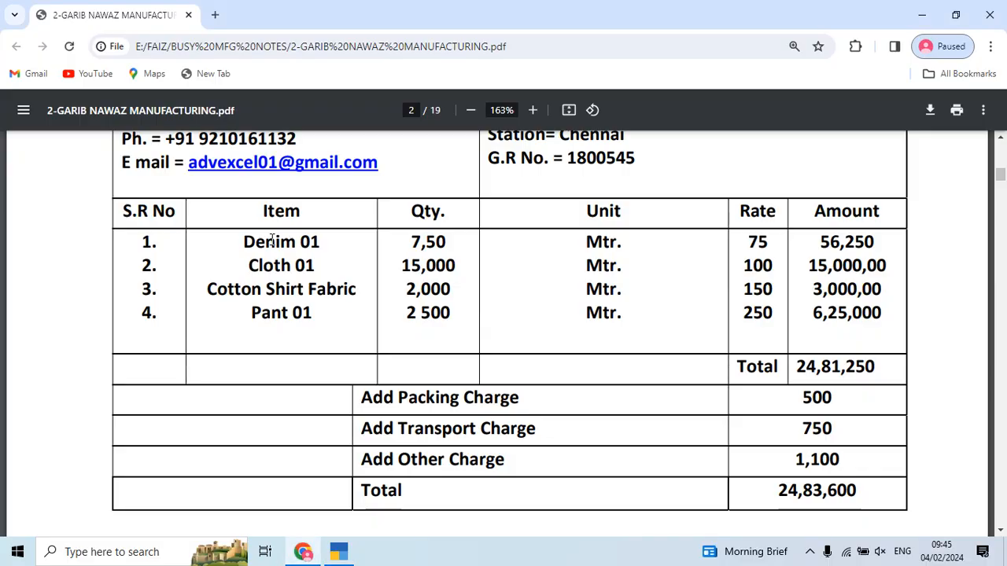
Step: Total the 500, 750 and 1,100 charges in the calculator and enter 2,350 as Freight & Forwarding Charges
key(alt+Tab)
key(ctrl)
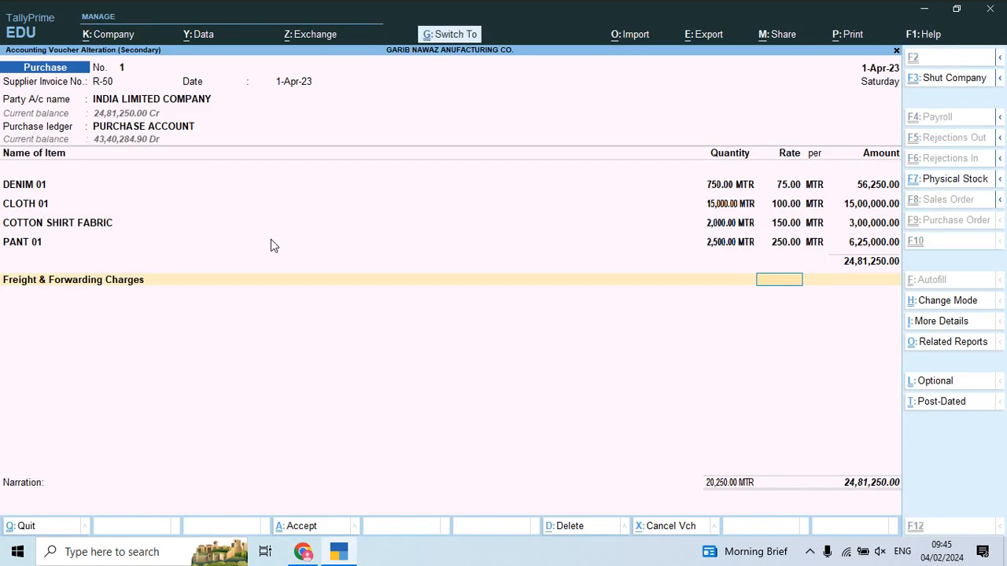
key(ctrl+n)
key(alt+Tab)
key(alt+Tab)
text(5)
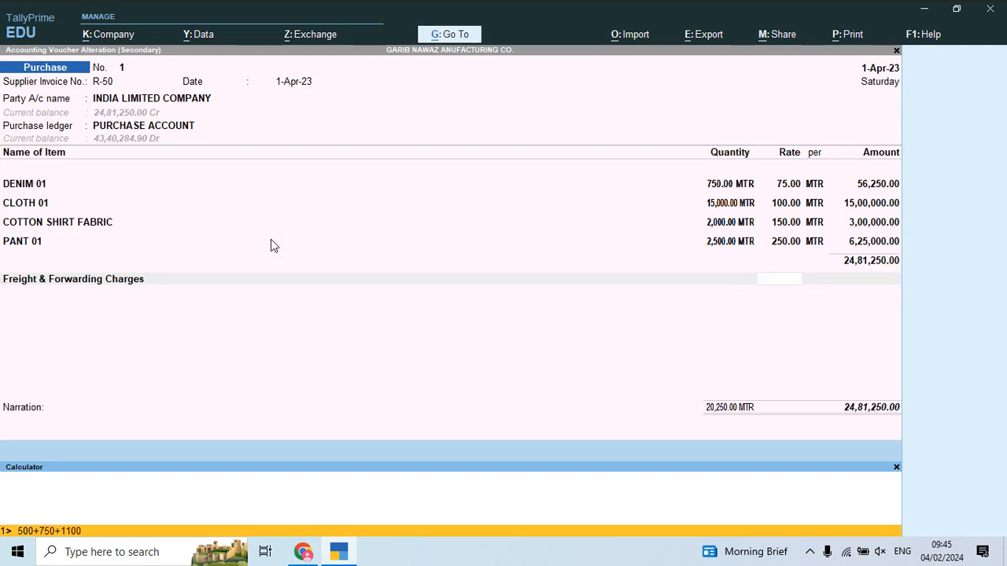
key(Return)
key(ctrl+m)
key(Return)
text(2350)
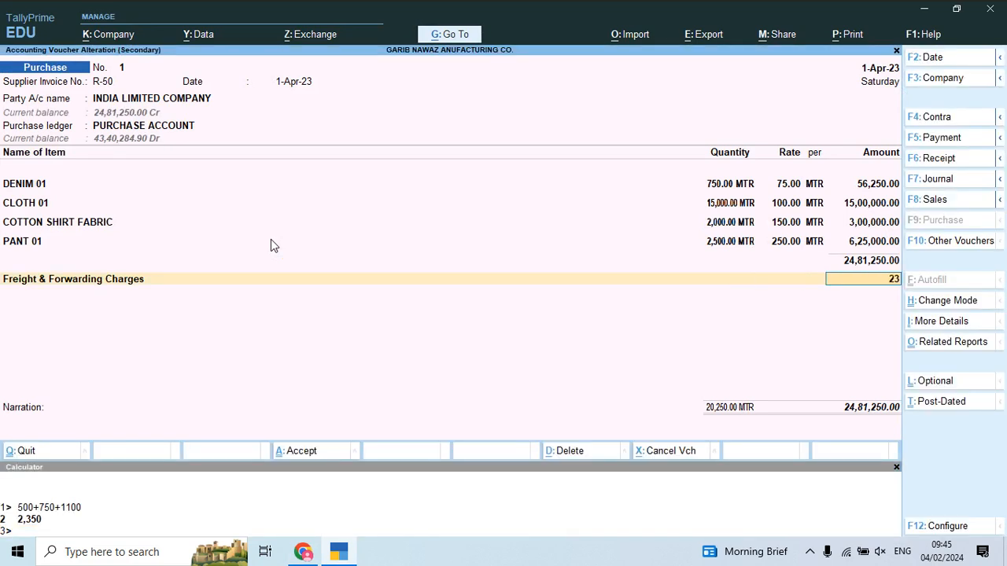
key(Return)
Step: Check the 24,83,600 total against the PDF invoice and save purchase voucher 1
key(alt+Tab)
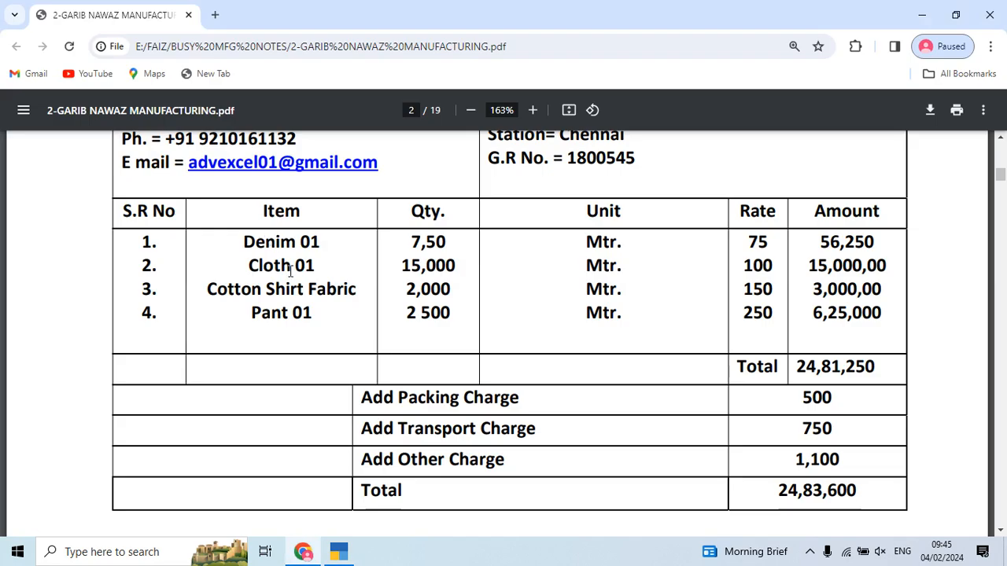
scroll(815, 488, down, 1)
scroll(815, 487, down, 1)
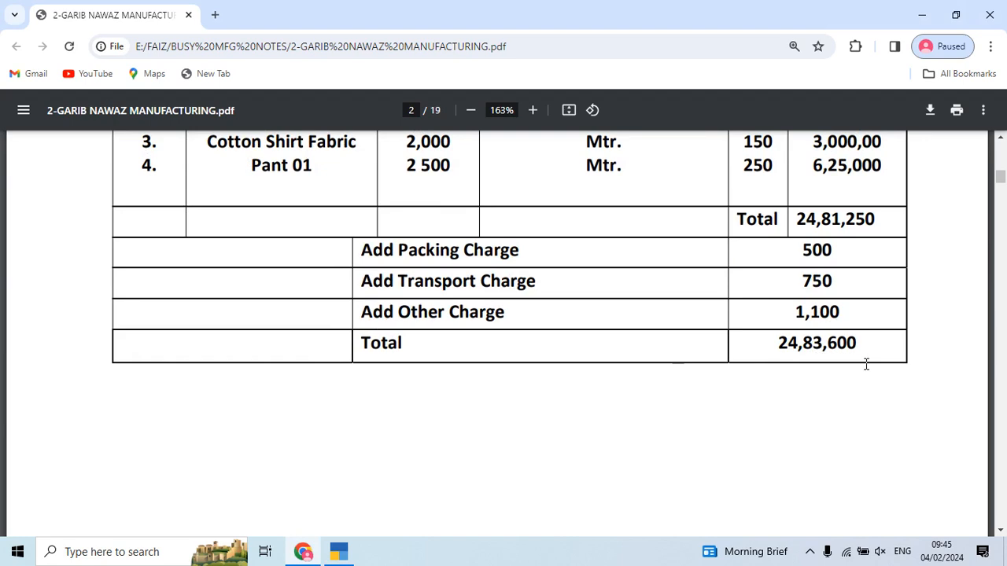
key(alt+Tab)
key(Return)
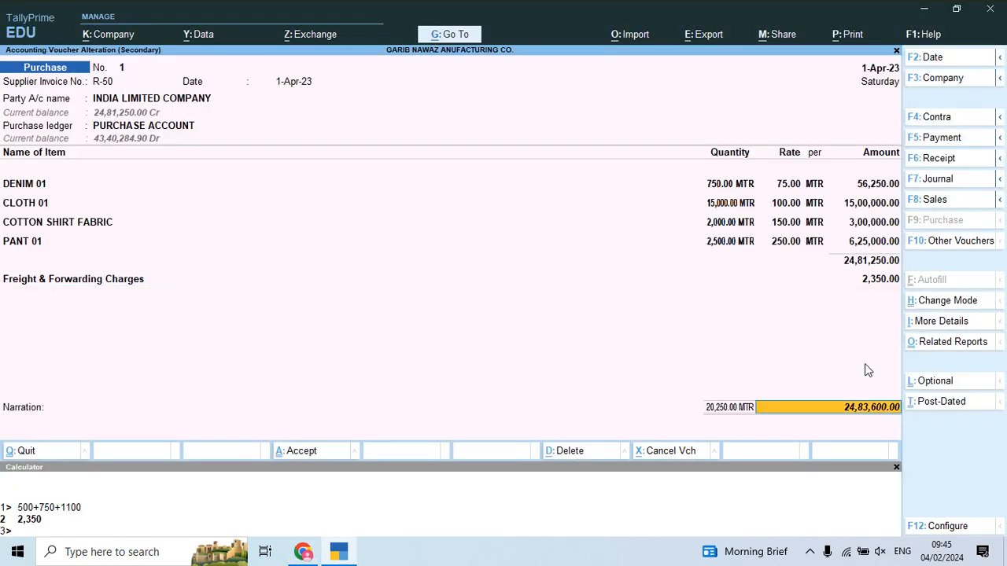
click(897, 470)
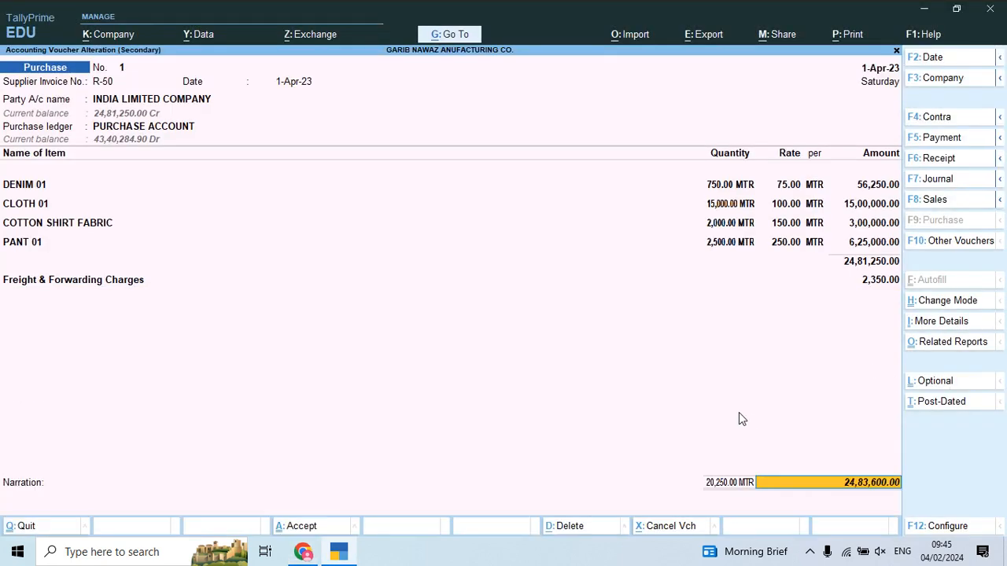
key(ctrl+a)
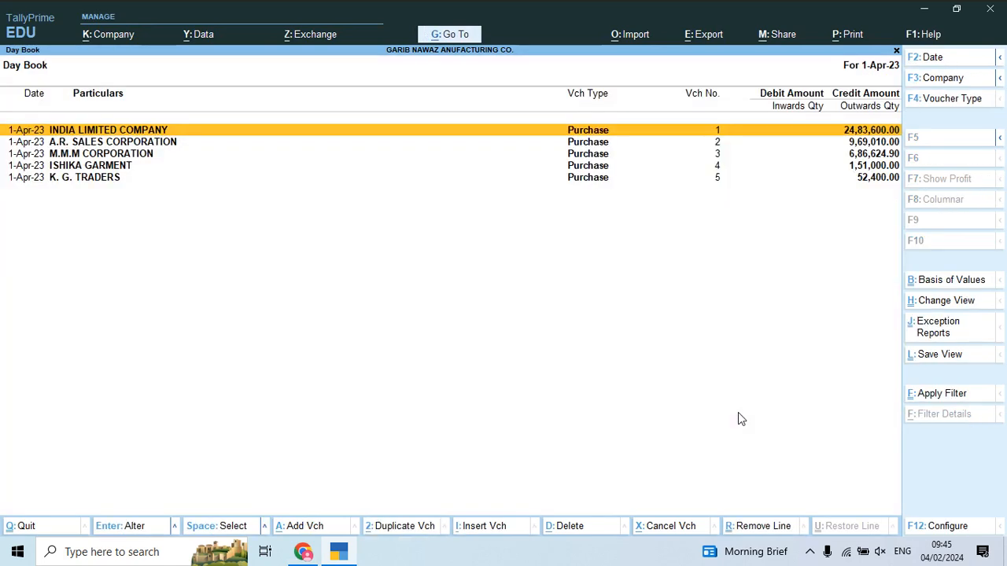
Step: Open purchase voucher 2 for A.R. SALES CORPORATION and review its PDF invoice
key(Down)
key(Return)
key(alt+Tab)
scroll(570, 226, down, 3)
scroll(571, 227, down, 5)
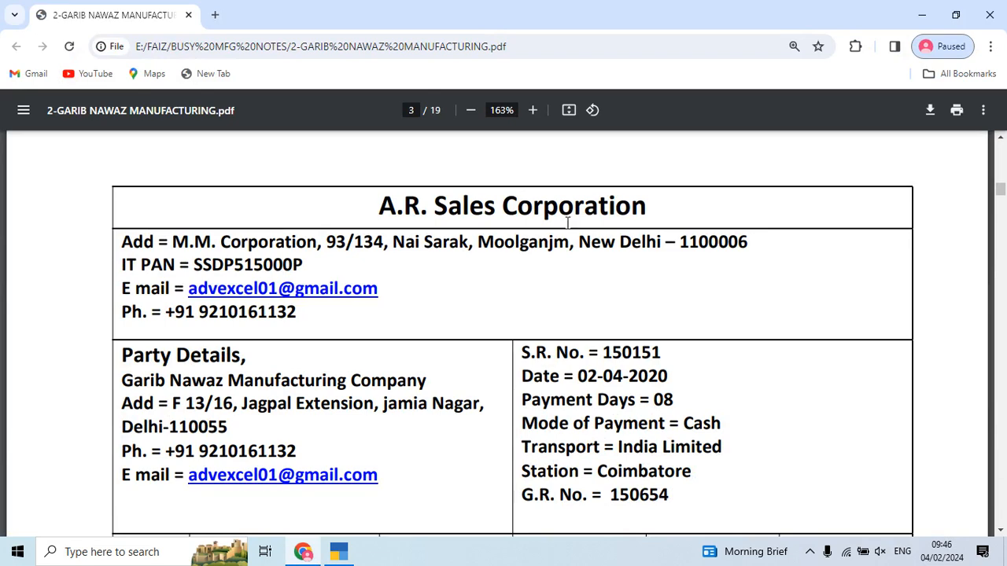
key(alt+Tab)
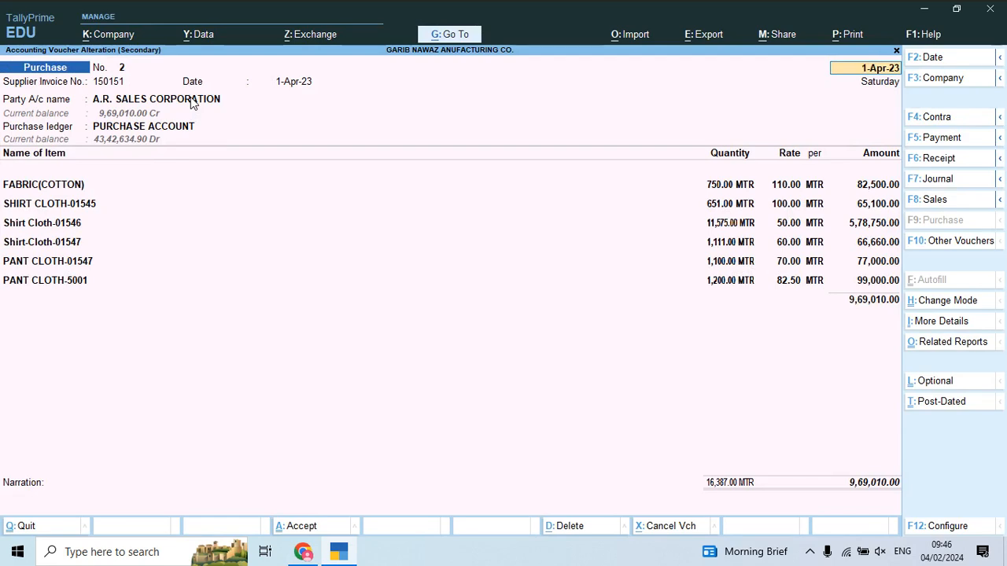
Step: Give the A.R. SALES CORPORATION ledger an 8-day credit period and 12% interest per 365-day year
key(Return)
key(Return)
key(Return)
key(ctrl+Return)
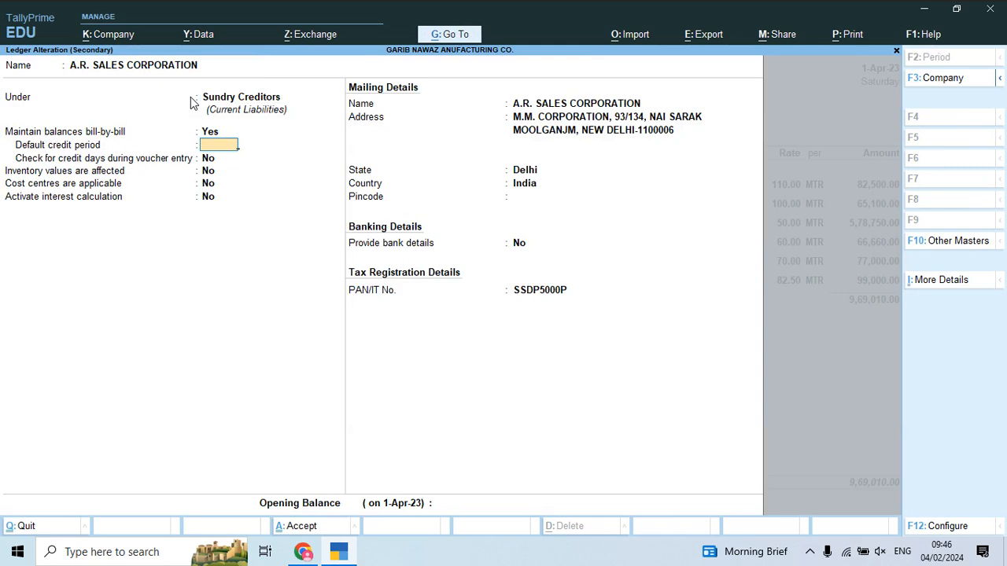
key(Return)
key(Return)
key(Return)
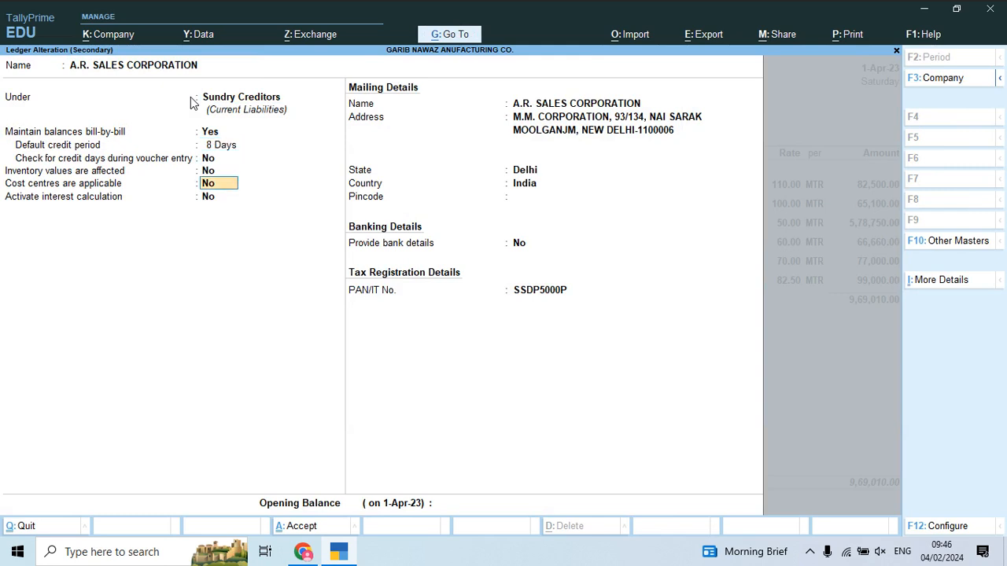
key(Return)
text(y)
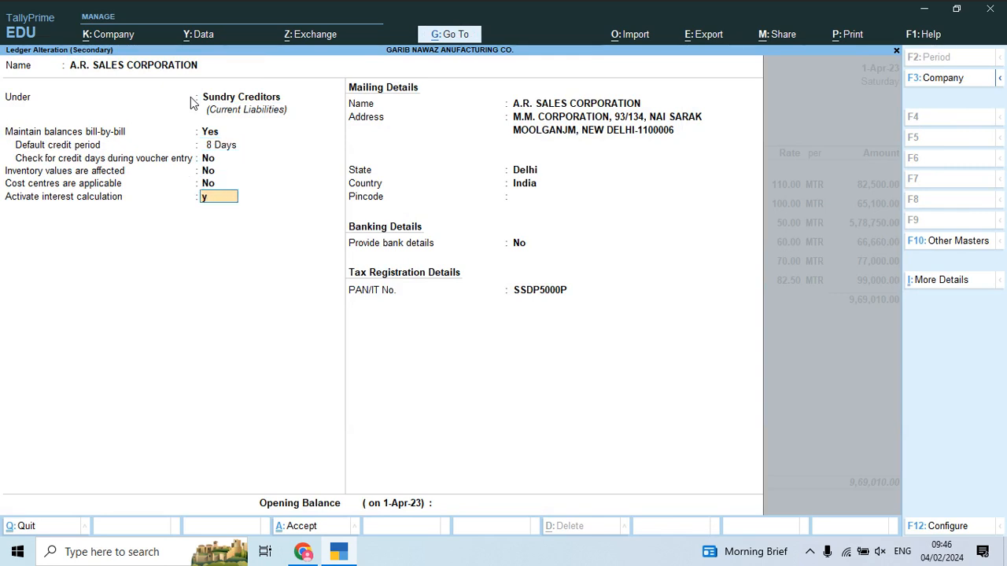
key(Return)
key(Return)
key(Return)
key(Return)
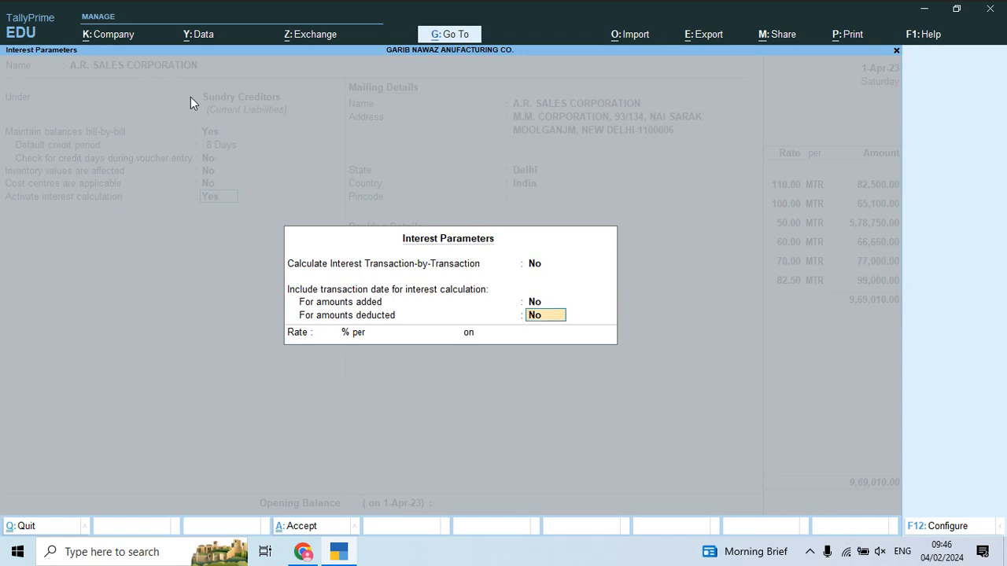
key(Return)
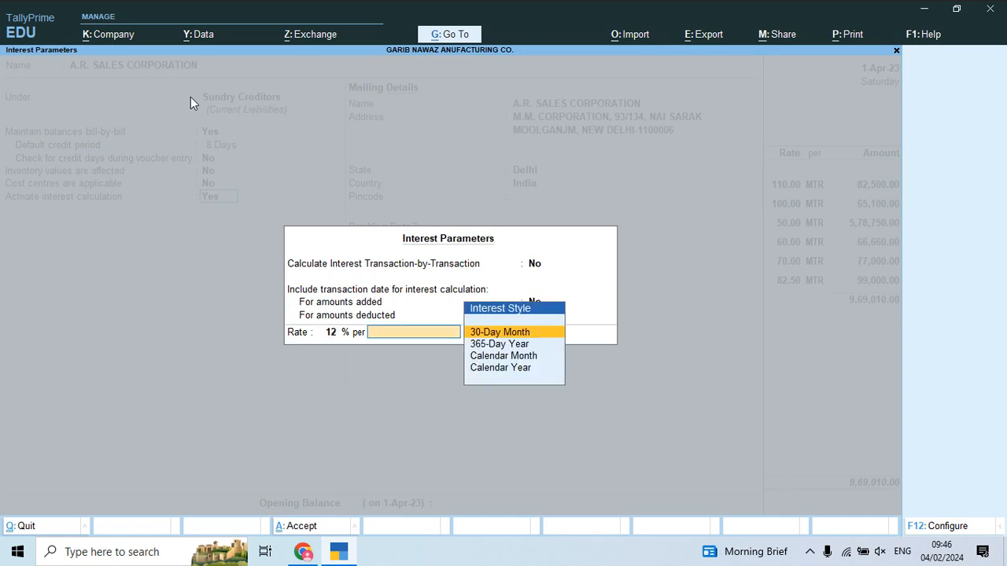
key(Down)
key(Down)
key(Up)
key(Return)
key(Down)
key(Return)
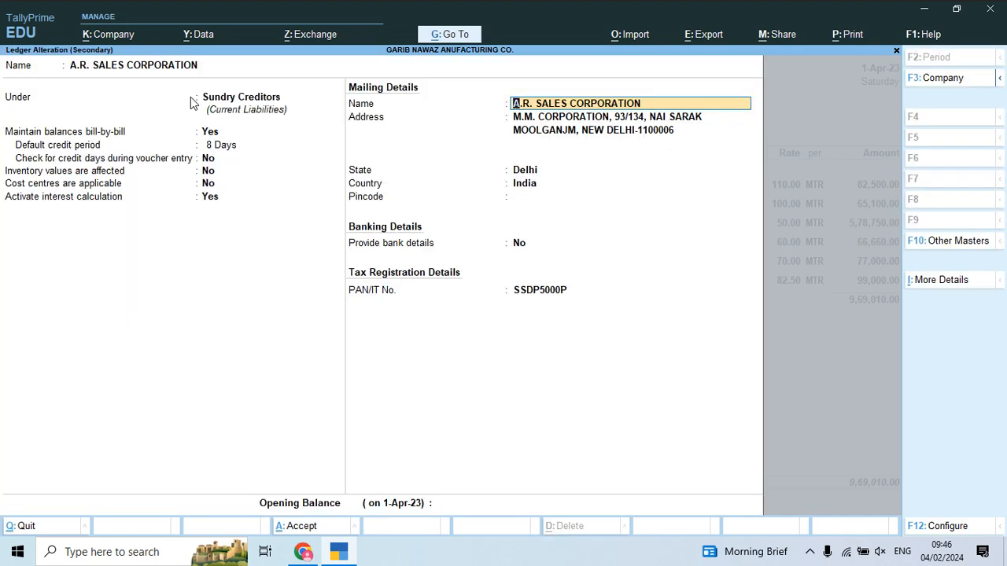
key(Return)
key(Return)
key(ctrl+a)
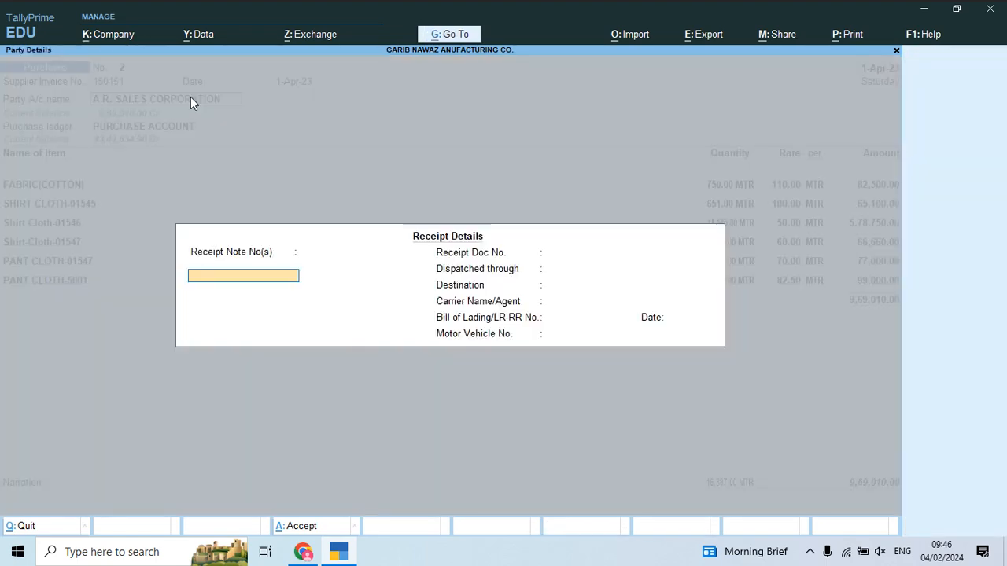
Step: Accept the receipt and party details, then bring up the PURCHASE ACCOUNT ledger for alteration
key(Return)
key(ctrl+a)
key(Return)
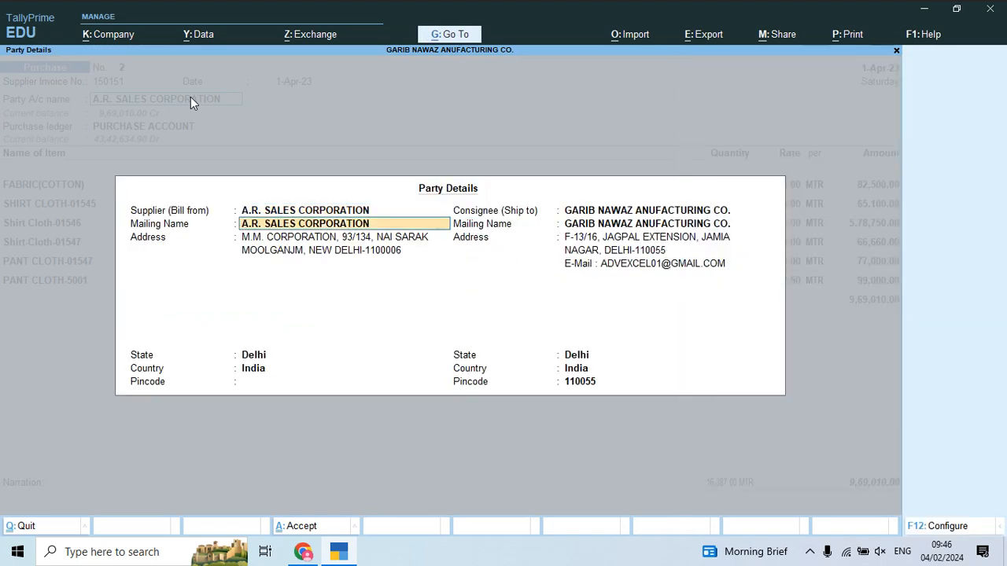
key(ctrl+a)
key(Return)
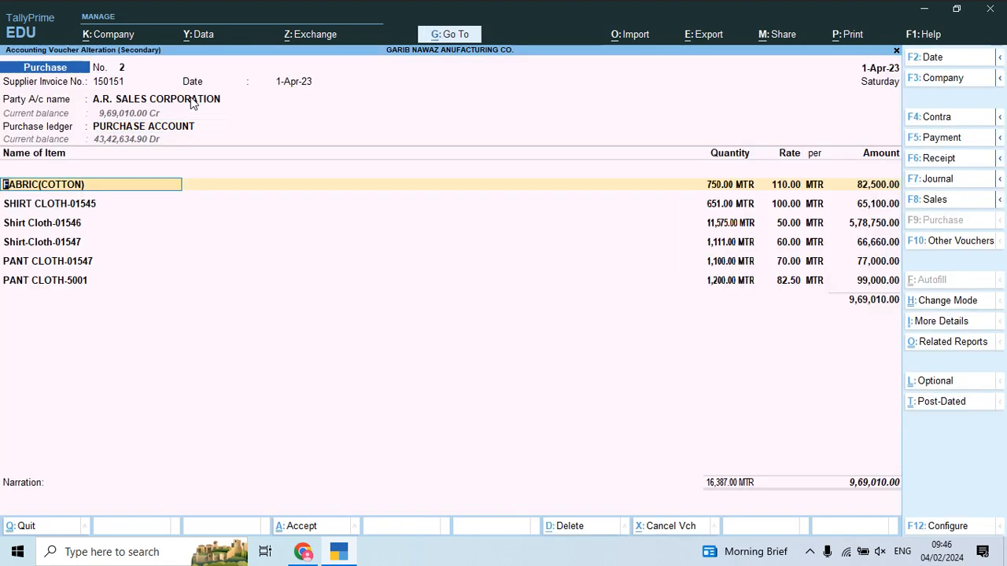
key(BackSpace)
key(ctrl+Return)
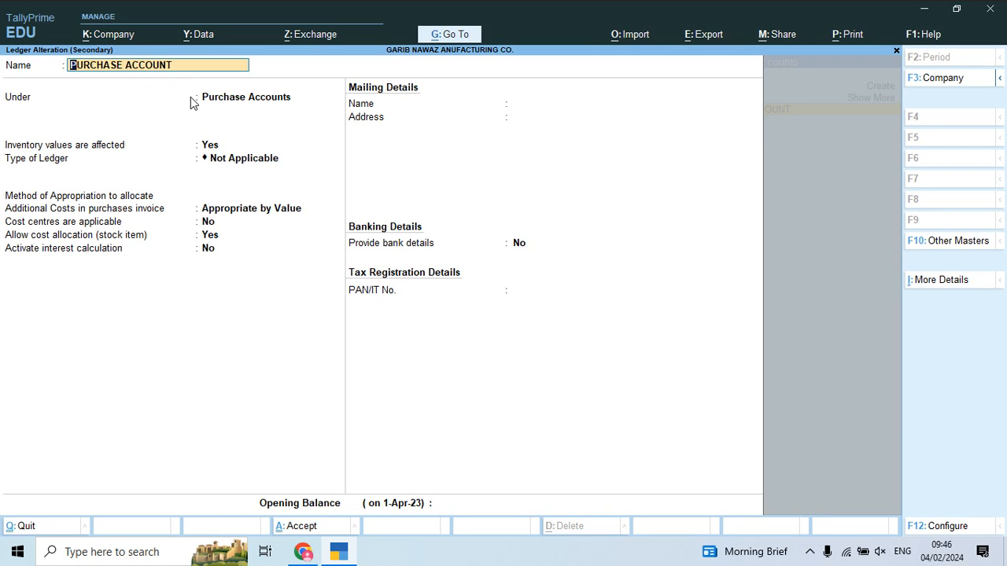
Step: Accept the PURCHASE ACCOUNT ledger and FABRIC(COTTON) stock item unchanged under Raw Material, returning to voucher 2
key(ctrl+a)
key(Return)
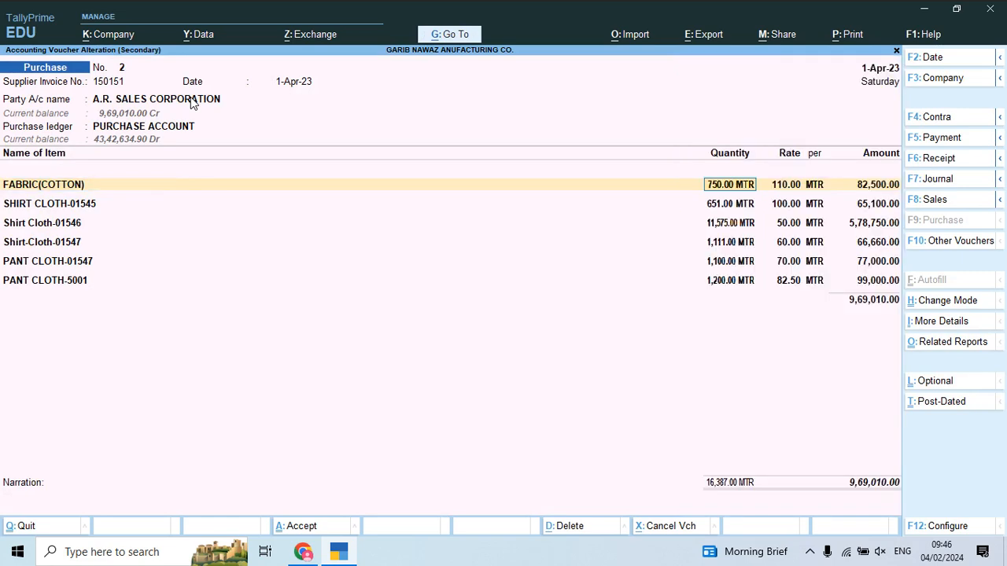
key(shift+Tab)
key(ctrl+Return)
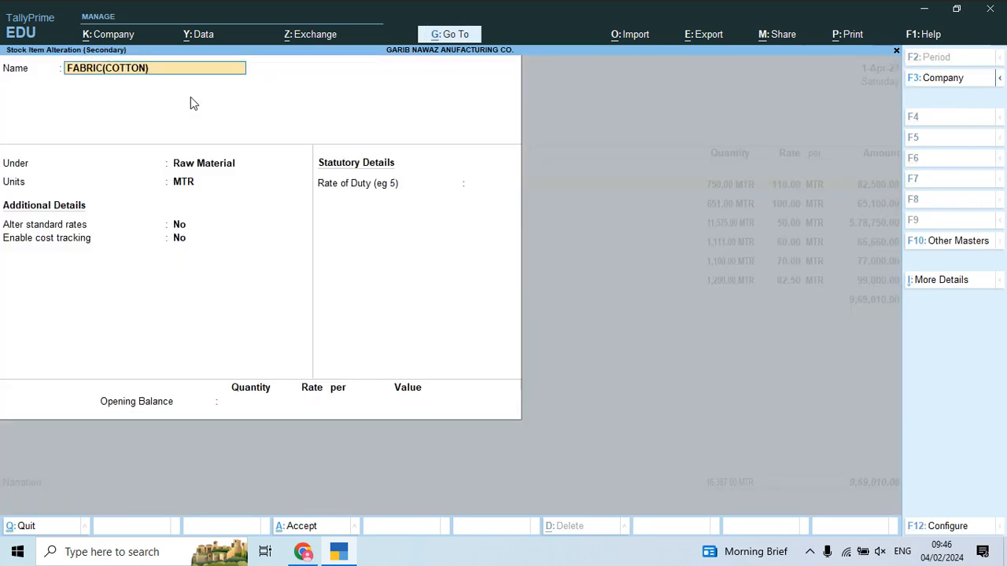
key(Return)
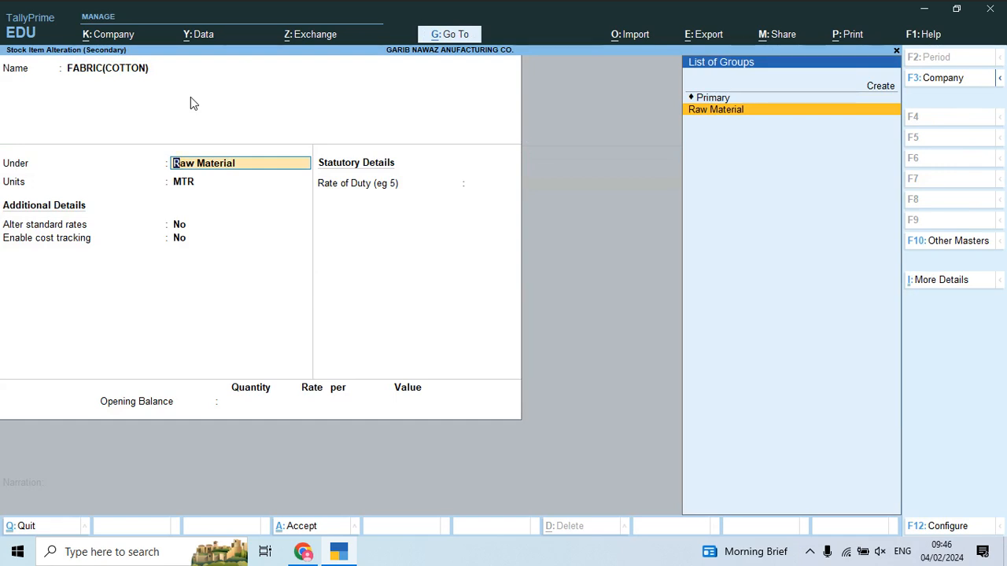
key(Return)
key(ctrl+a)
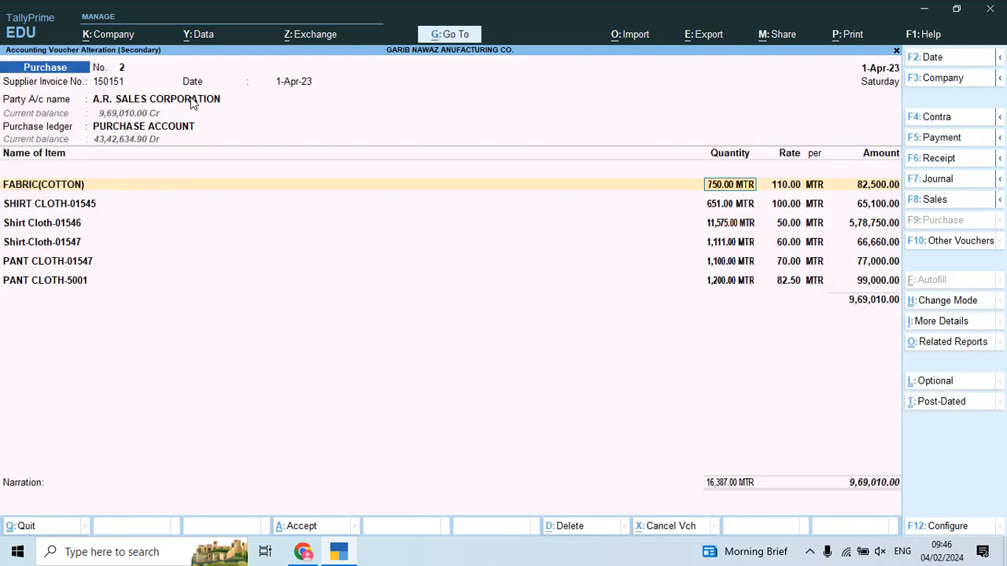
click(54, 282)
Step: Add a Freight & Forwarding Charges row of 1,000 below the fabric items
key(Return)
key(Return)
key(Return)
key(Return)
key(Return)
key(alt+Tab)
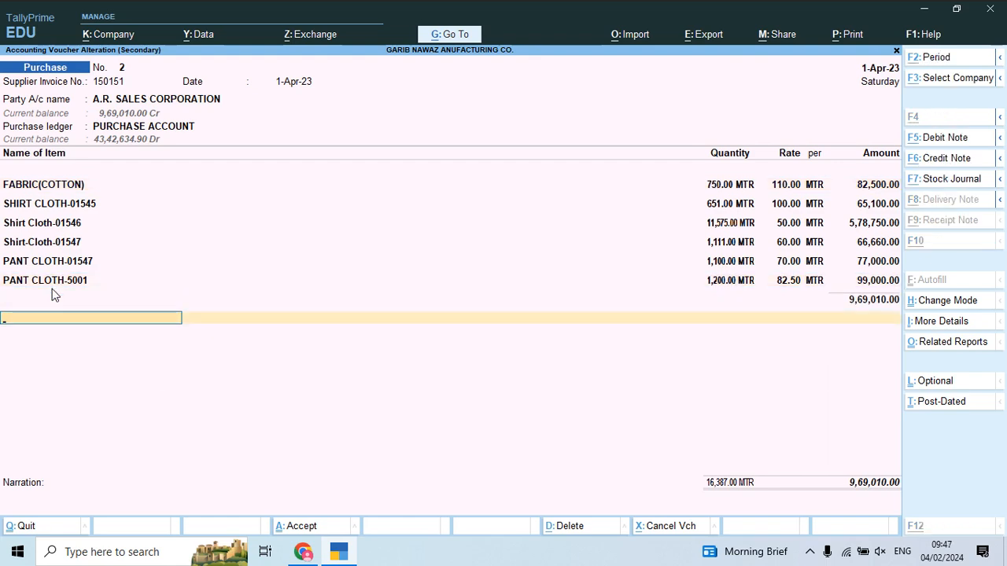
scroll(54, 295, down, 5)
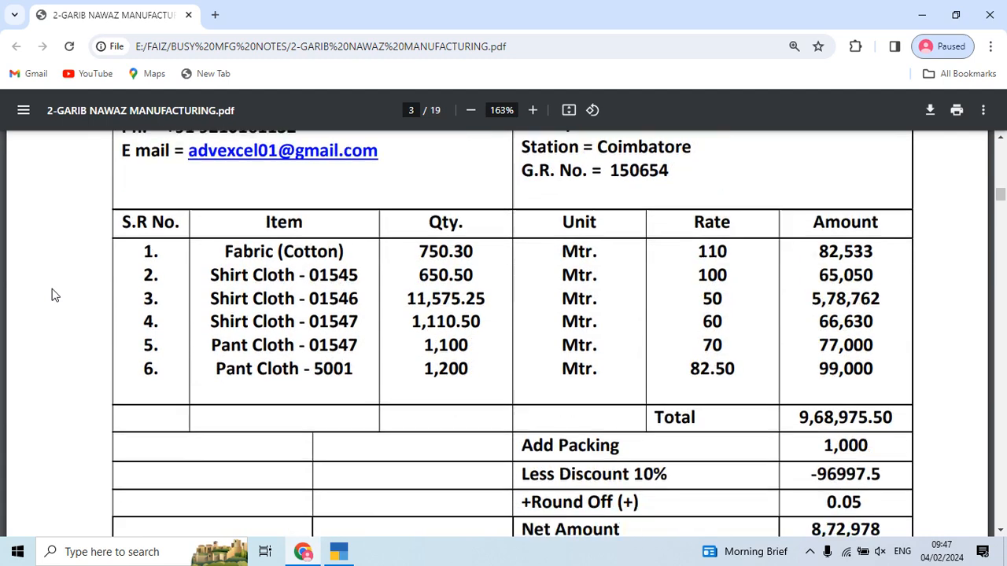
scroll(54, 295, down, 1)
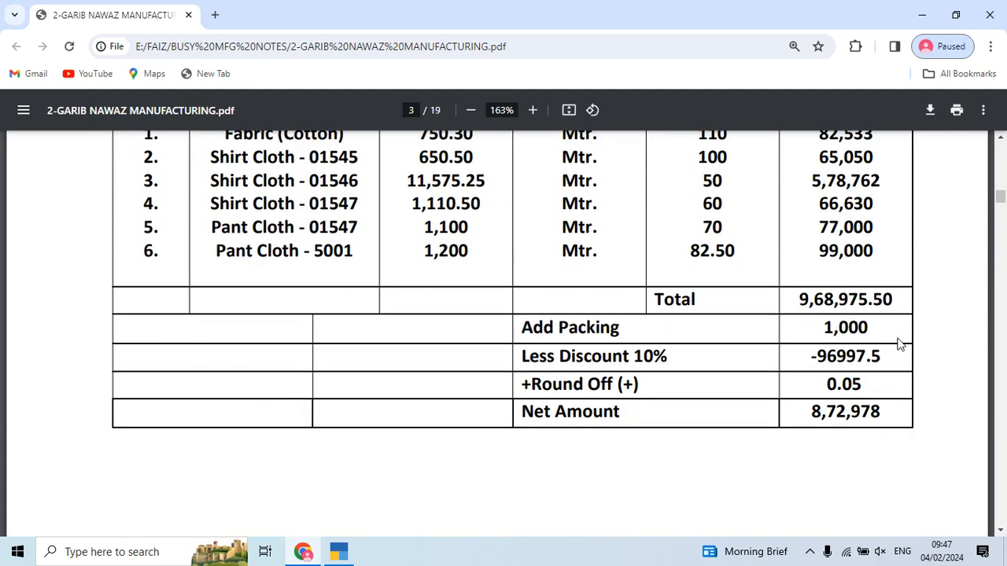
key(alt+Tab)
text(f)
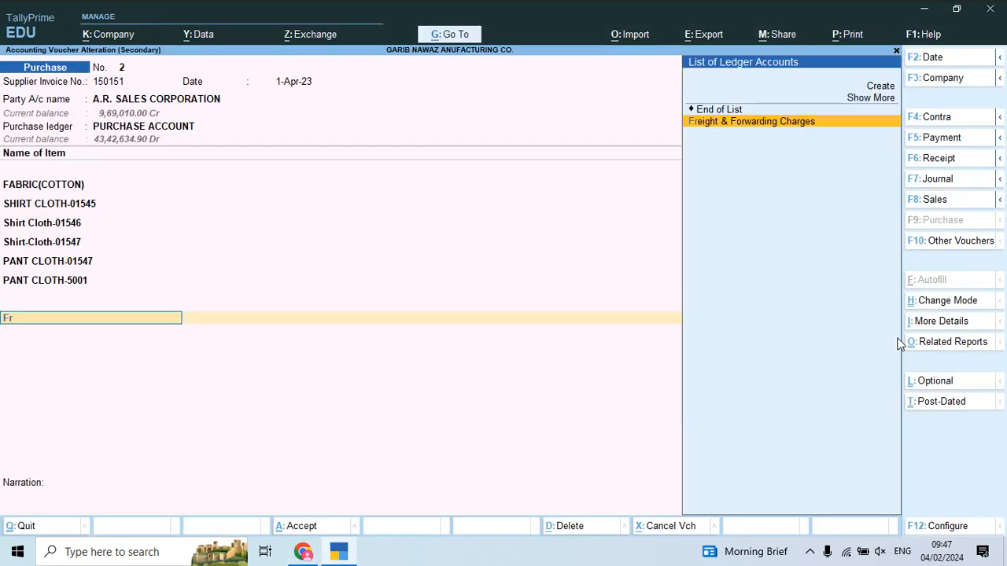
key(Return)
key(Return)
text(1000)
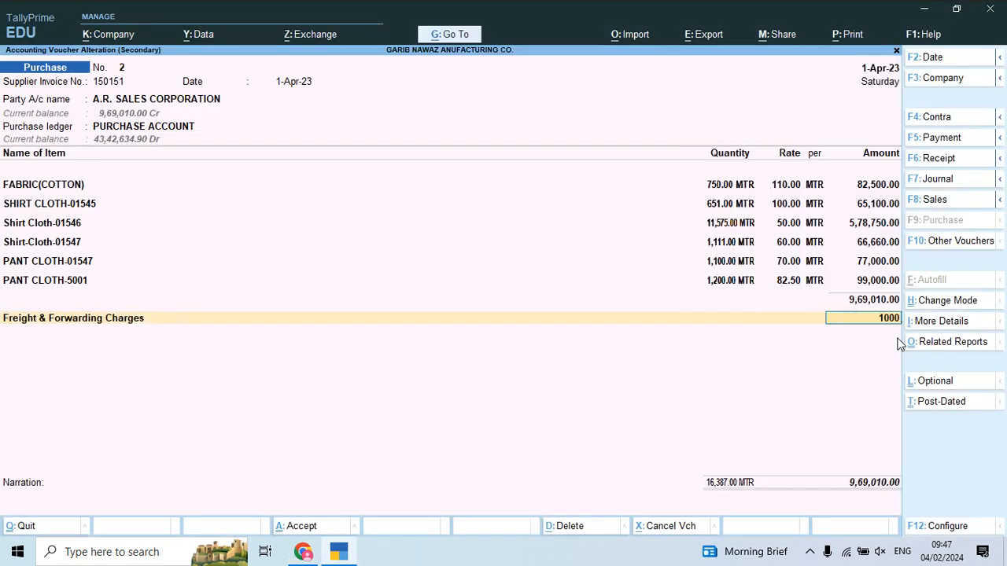
key(Return)
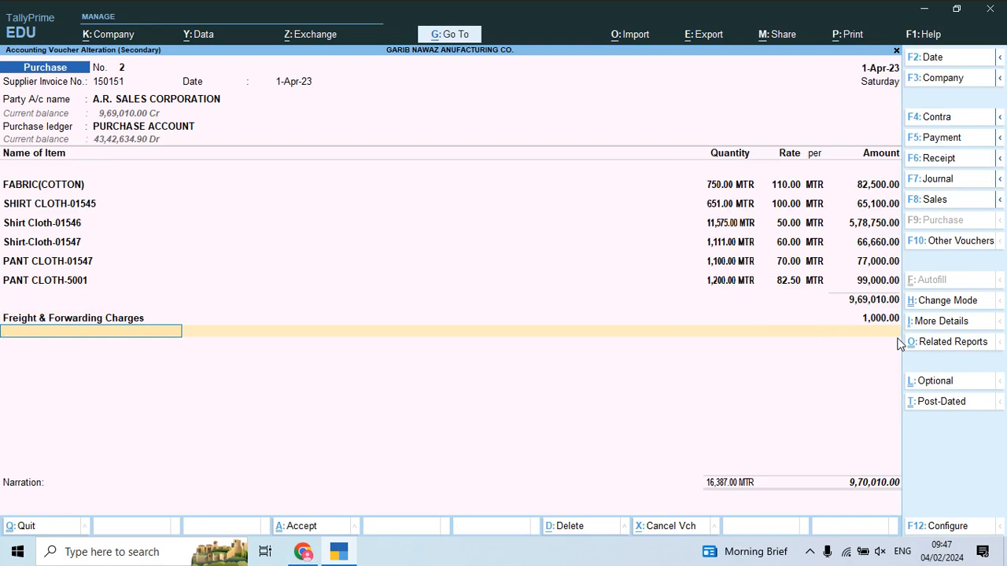
Step: Select Discount Received on the next row and bring up that ledger for alteration
text(Dis)
key(alt+Tab)
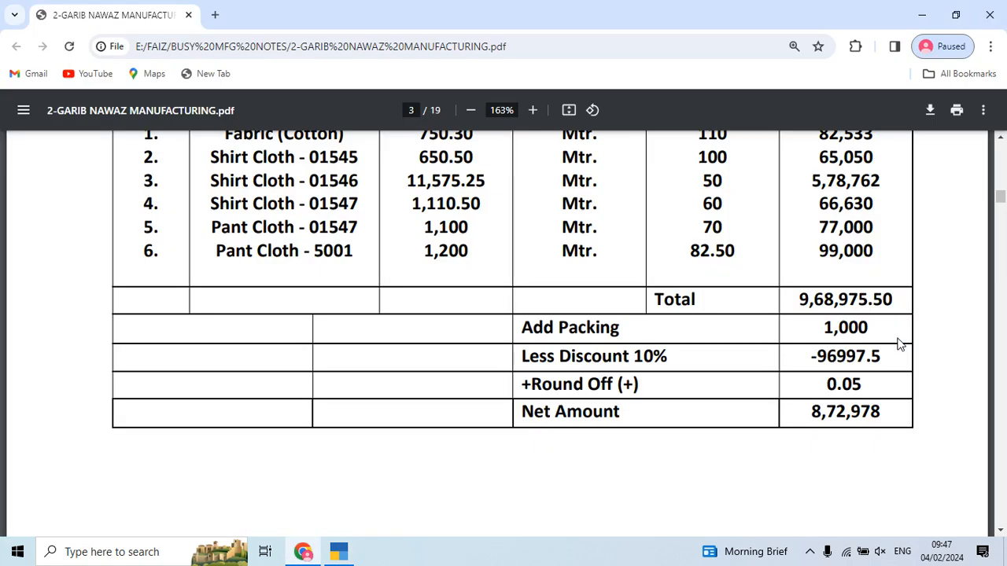
key(alt+Tab)
key(Return)
key(BackSpace)
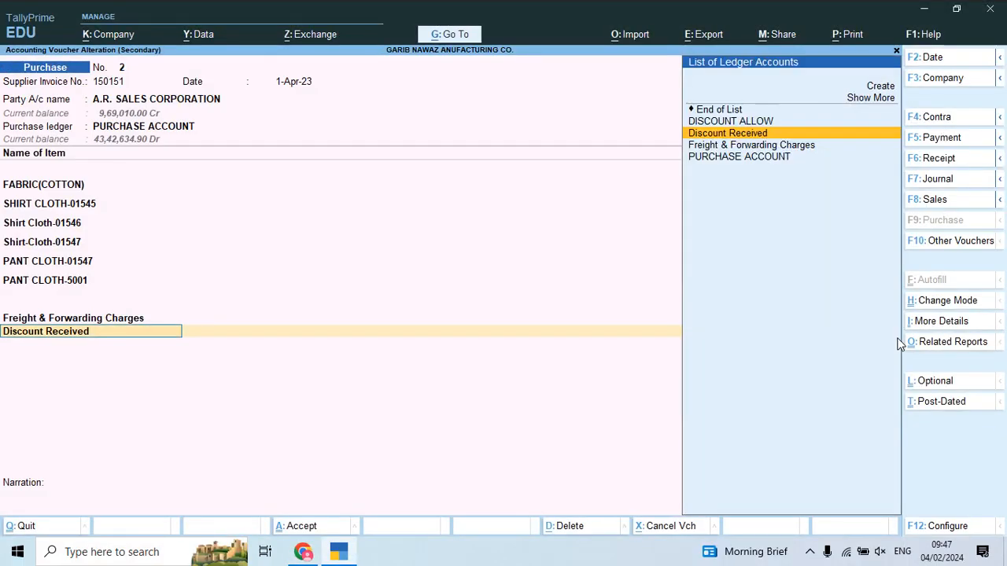
key(ctrl+Return)
Step: Set Discount Received to affect inventory values, appropriate by value, no cost centres, cost allocation Yes
key(Return)
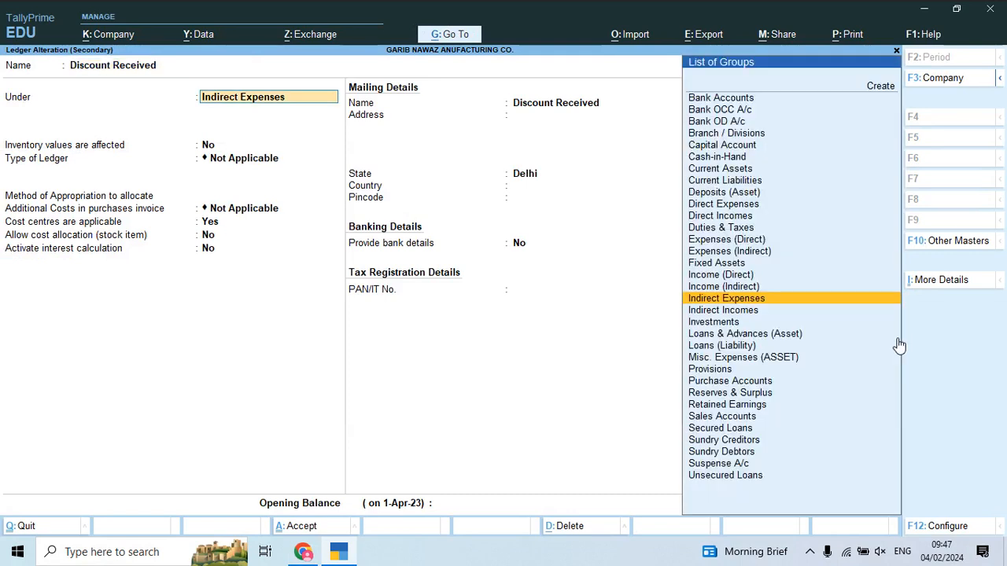
key(Return)
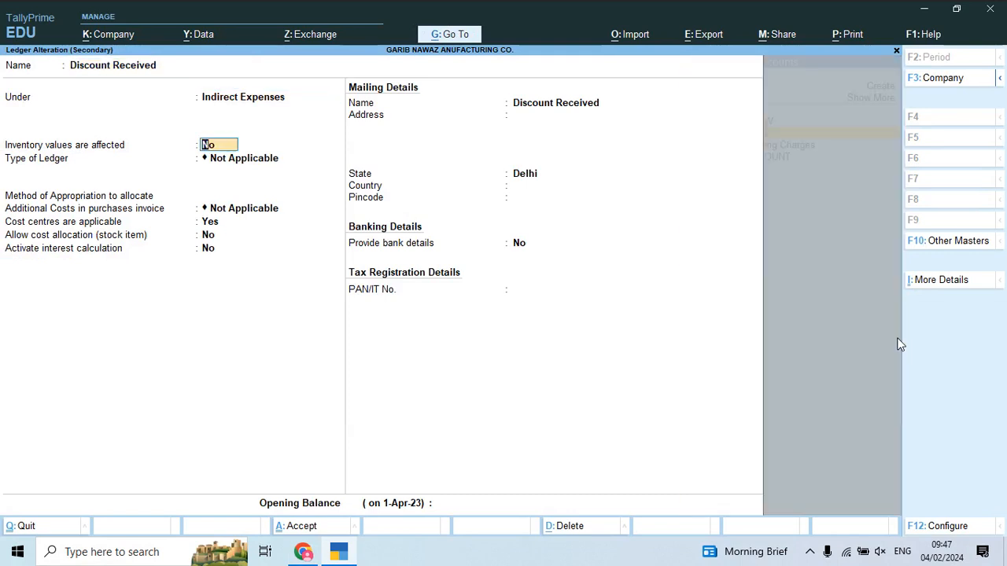
text(y)
key(Return)
key(Return)
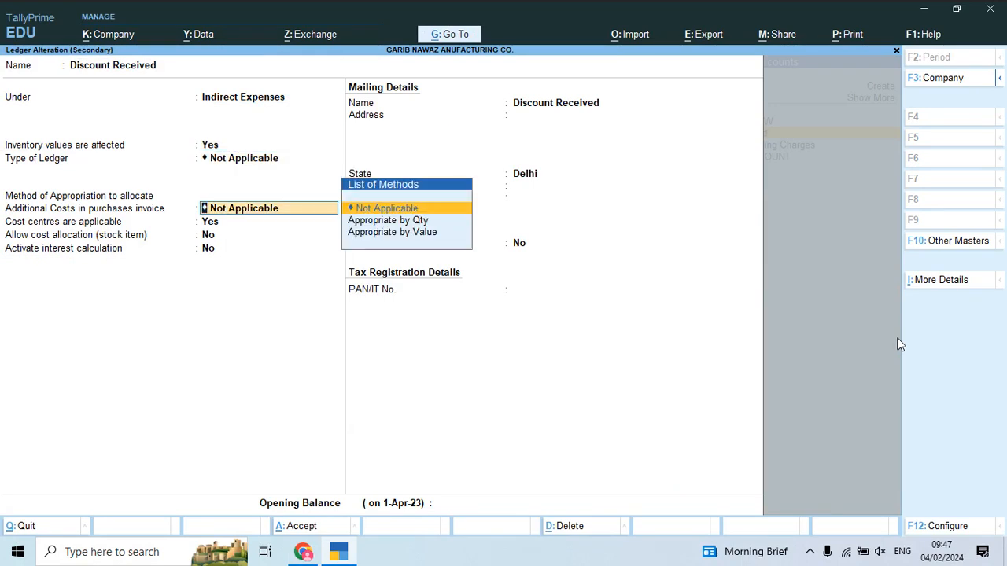
key(Down)
key(Down)
key(Return)
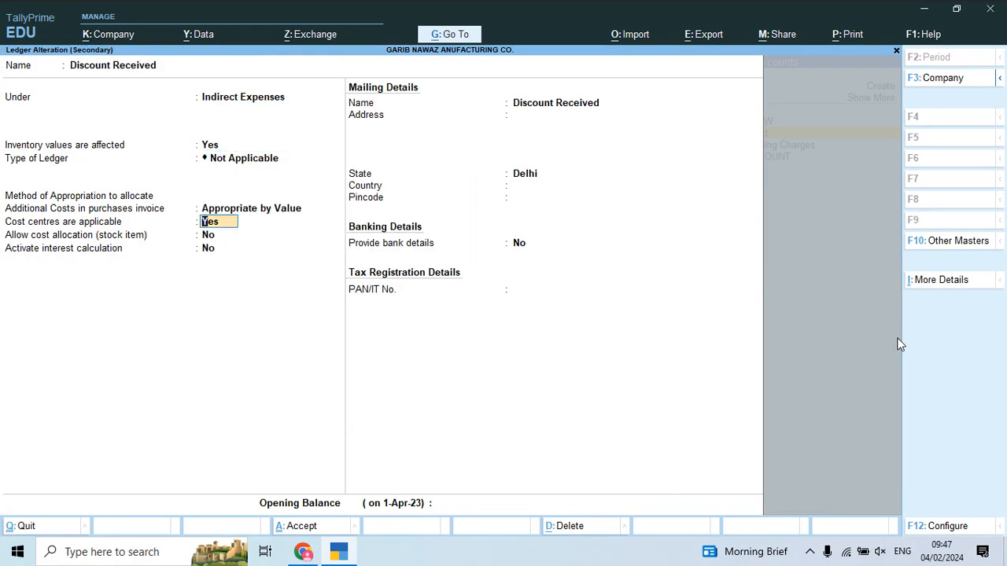
key(n)
key(Return)
key(y)
key(Return)
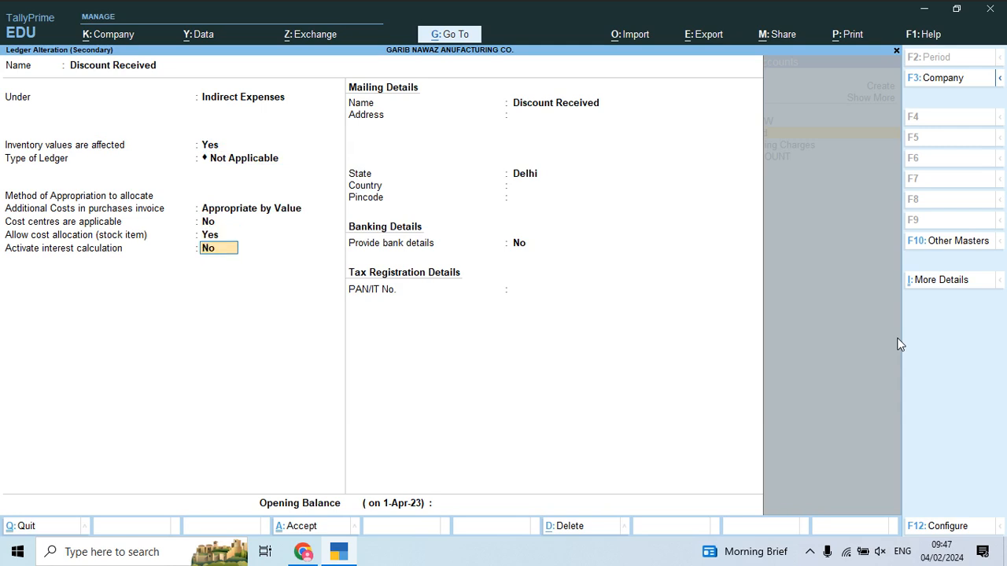
Step: Change the Discount Received ledger's group to Indirect Incomes, keeping inventory values affected
key(BackSpace)
key(BackSpace)
key(BackSpace)
key(BackSpace)
key(BackSpace)
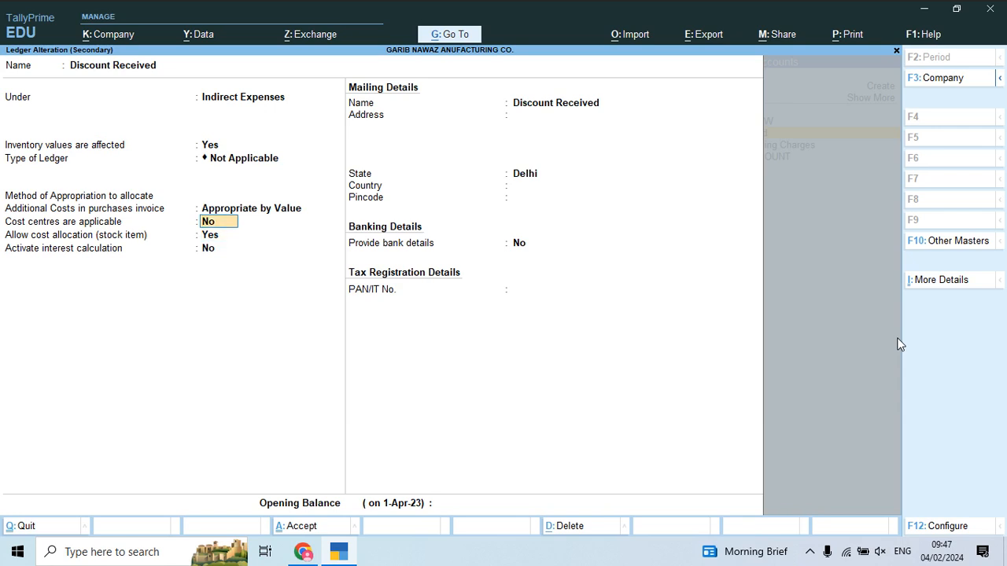
key(BackSpace)
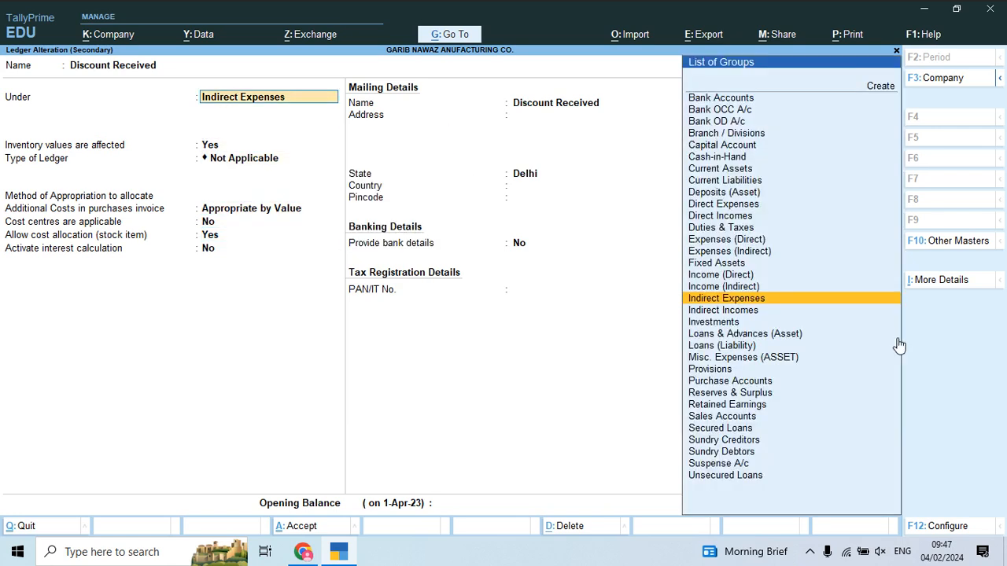
text(ion)
key(BackSpace)
key(BackSpace)
key(BackSpace)
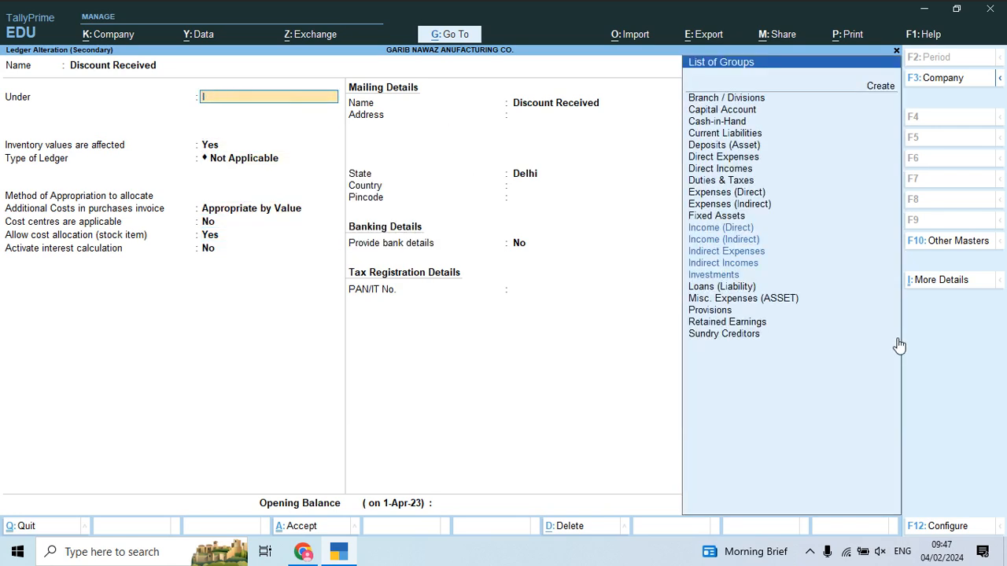
text(In)
key(Down)
key(Down)
key(Down)
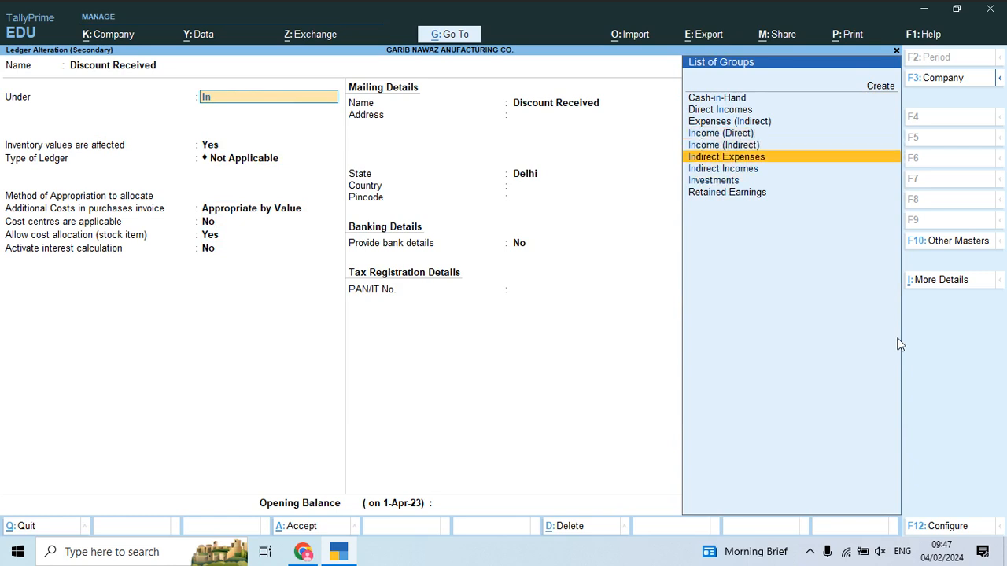
key(Return)
key(Return)
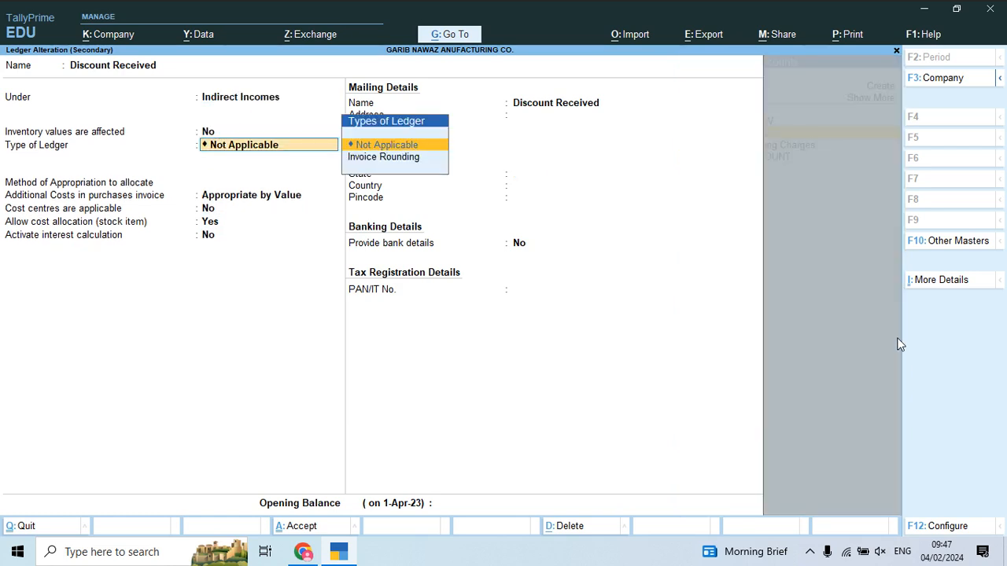
key(BackSpace)
text(y)
key(Return)
key(Return)
key(Return)
key(Return)
key(Return)
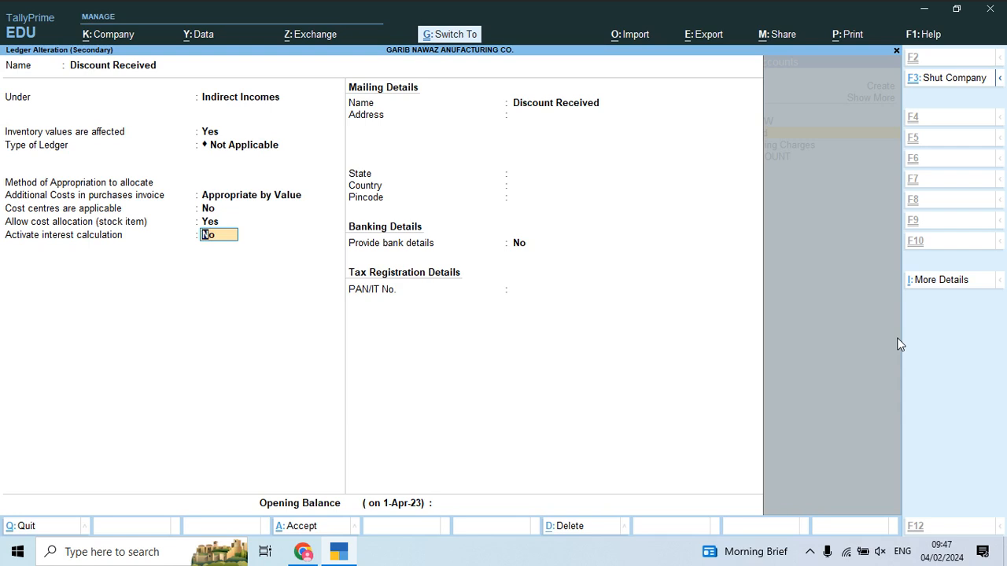
Step: Save the Discount Received ledger and apply a 10% discount (97,001.00) on voucher 2
key(ctrl+a)
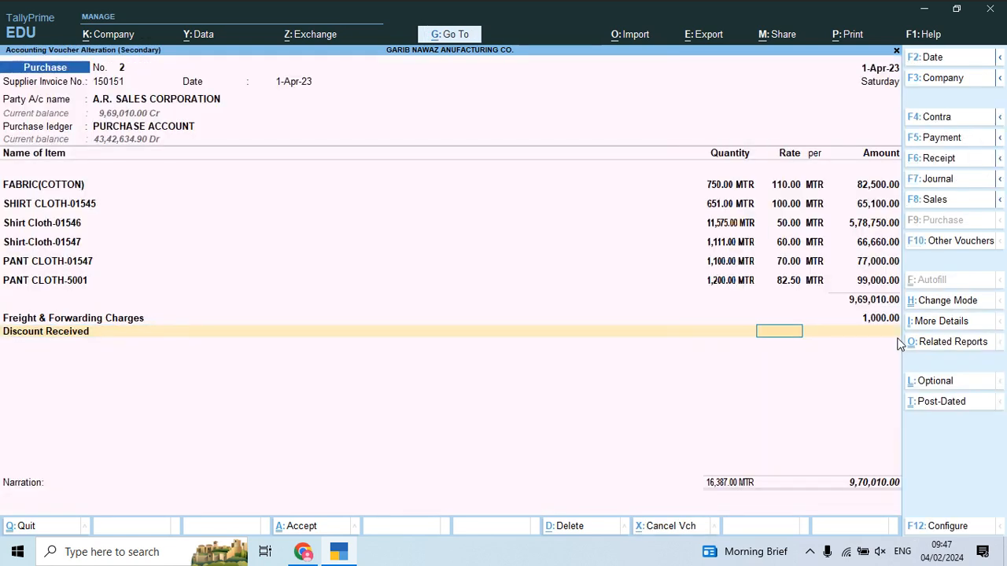
key(BackSpace)
key(Return)
key(alt+Tab)
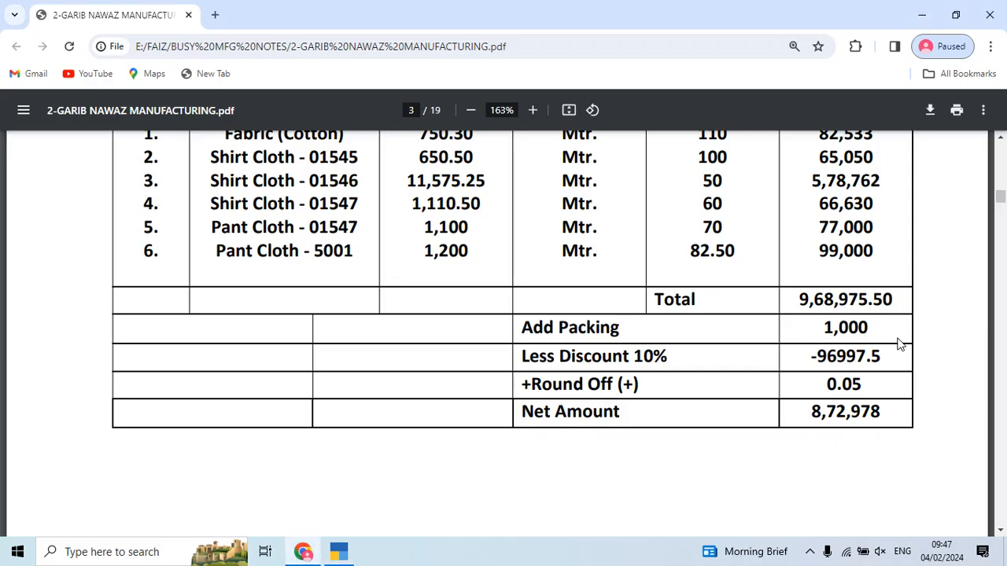
key(alt+Tab)
key(Return)
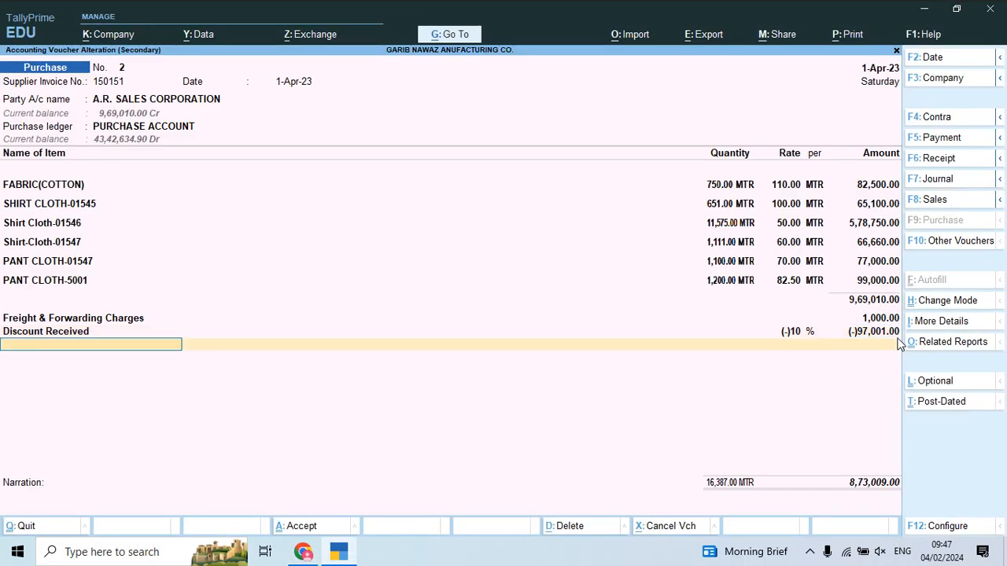
Step: Compare voucher 2 with the invoice PDF, then bring up Voucher Configuration from the Discount Received line
key(alt+Tab)
key(alt+Tab)
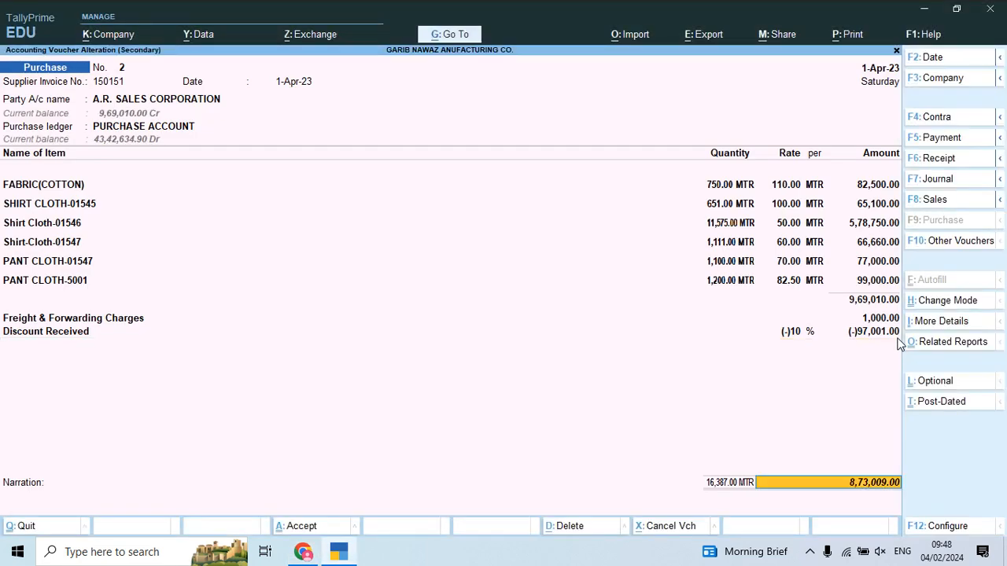
key(alt+Tab)
key(alt+Tab)
key(Return)
key(alt+Tab)
key(alt+Tab)
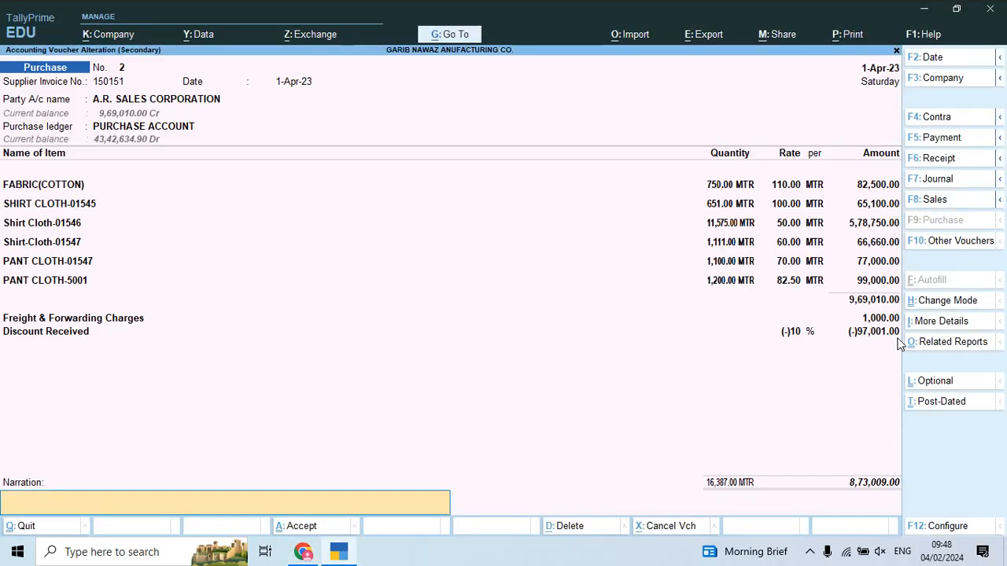
key(alt+Tab)
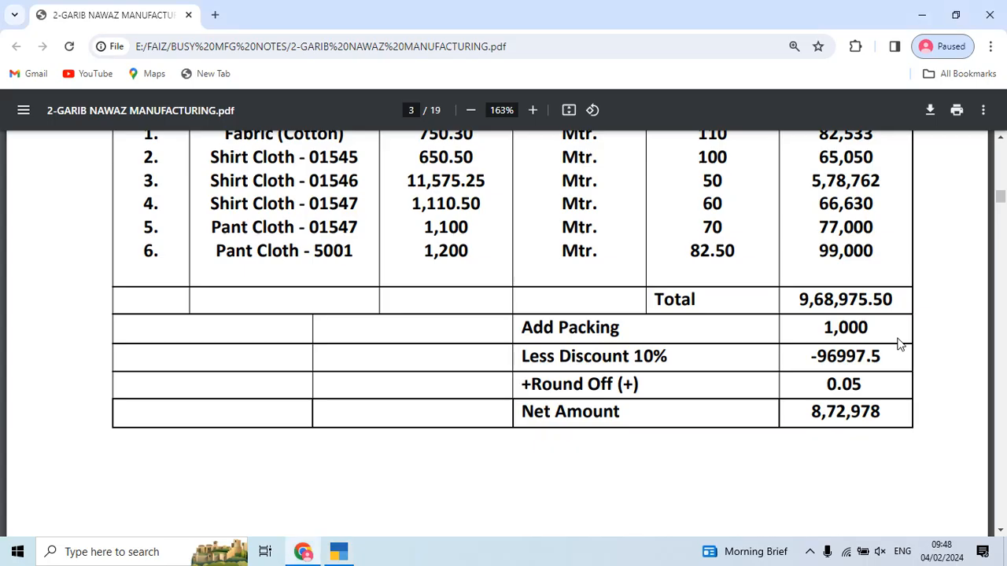
key(alt+Tab)
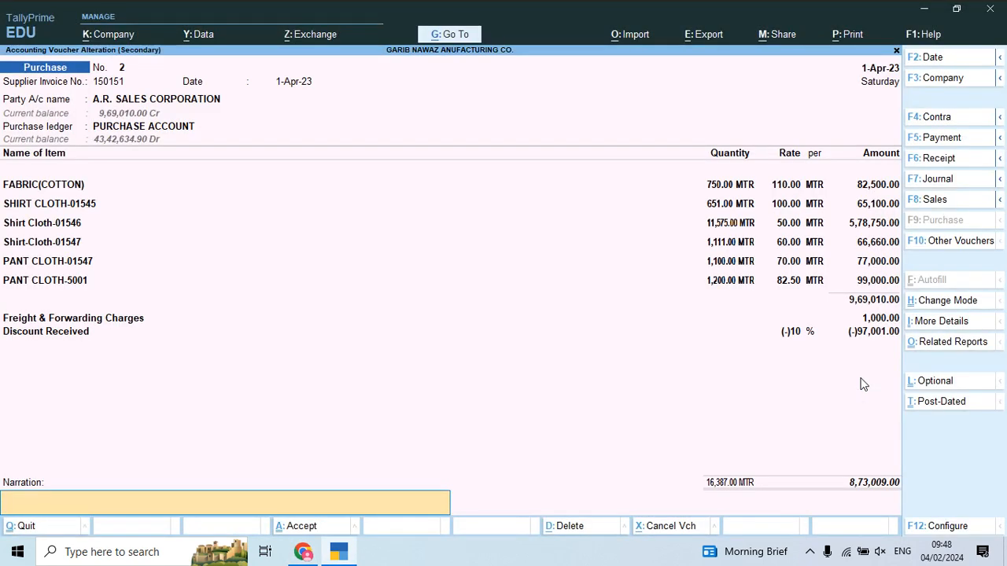
key(alt+Tab)
key(alt+Tab)
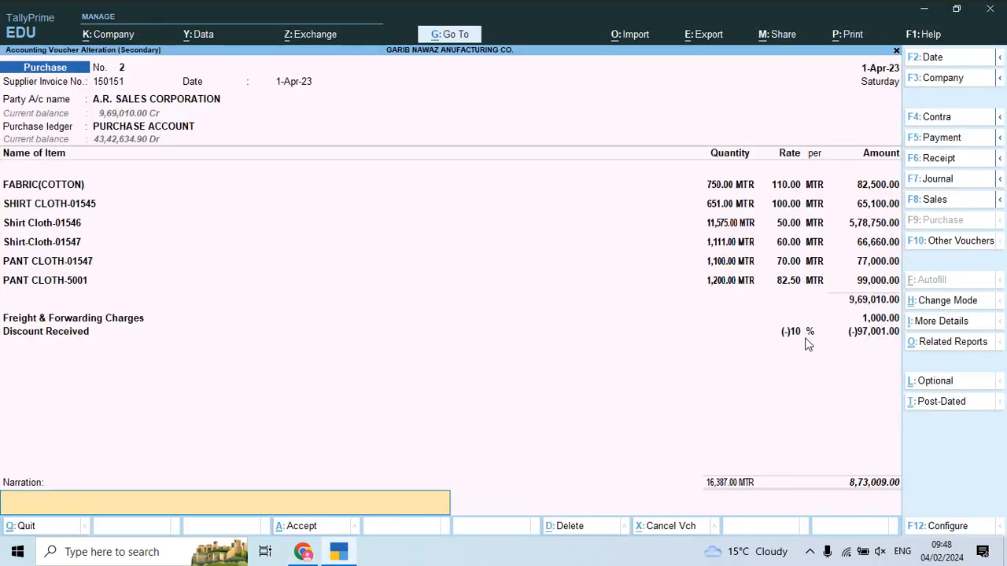
key(BackSpace)
key(Return)
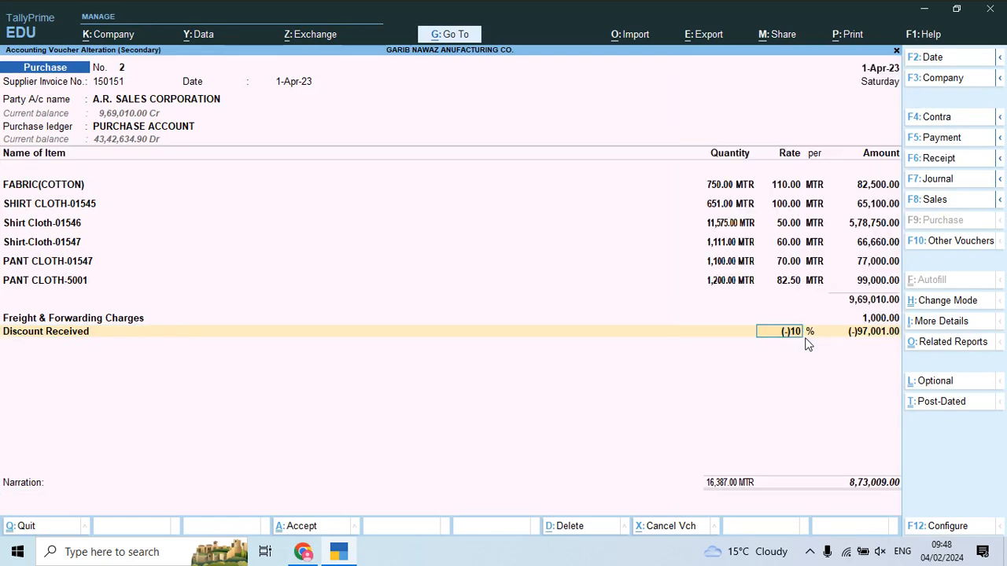
key(F12)
key(Up)
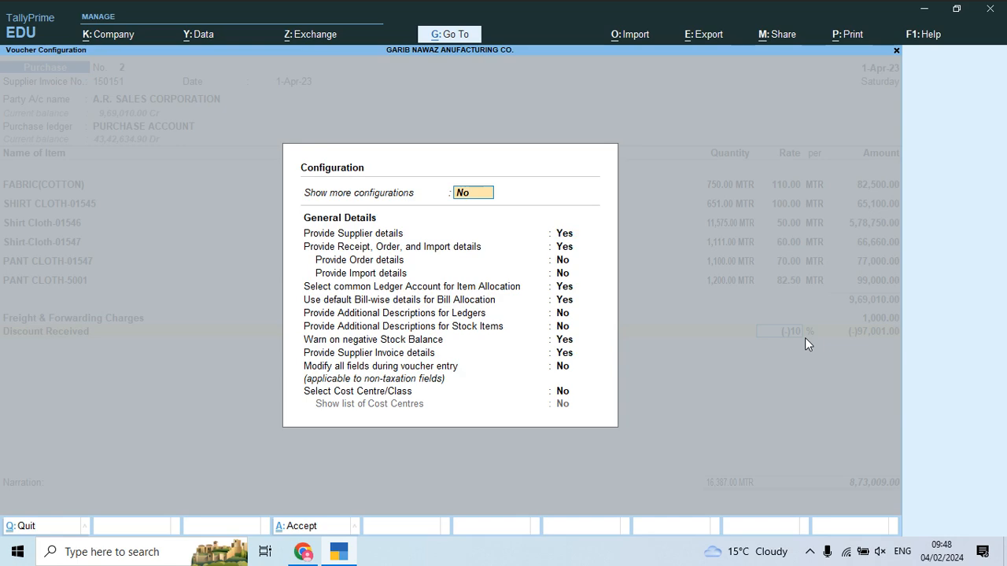
Step: Turn on Show more configurations with tax on current subtotal, then check the invoice quantities
key(y)
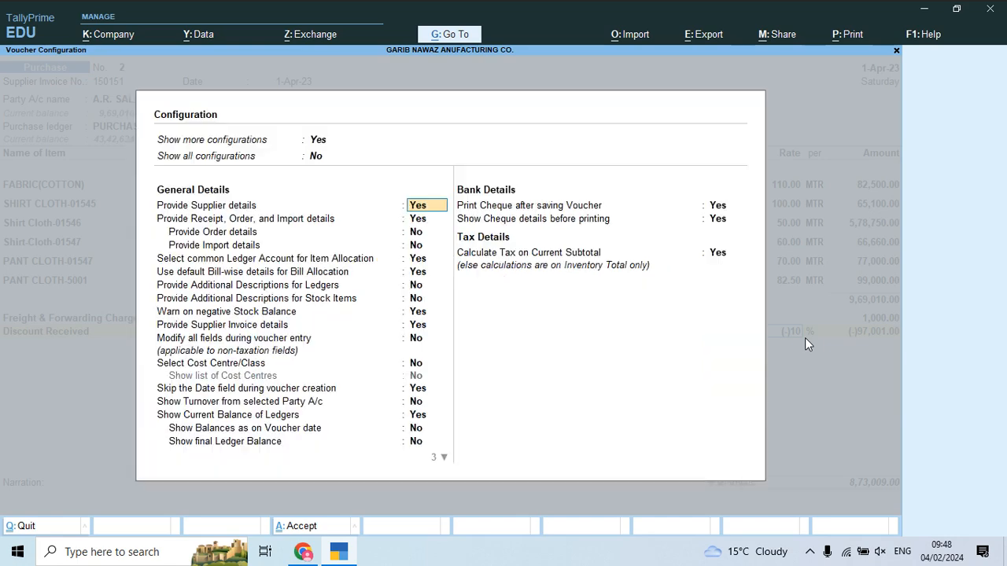
click(717, 255)
key(Return)
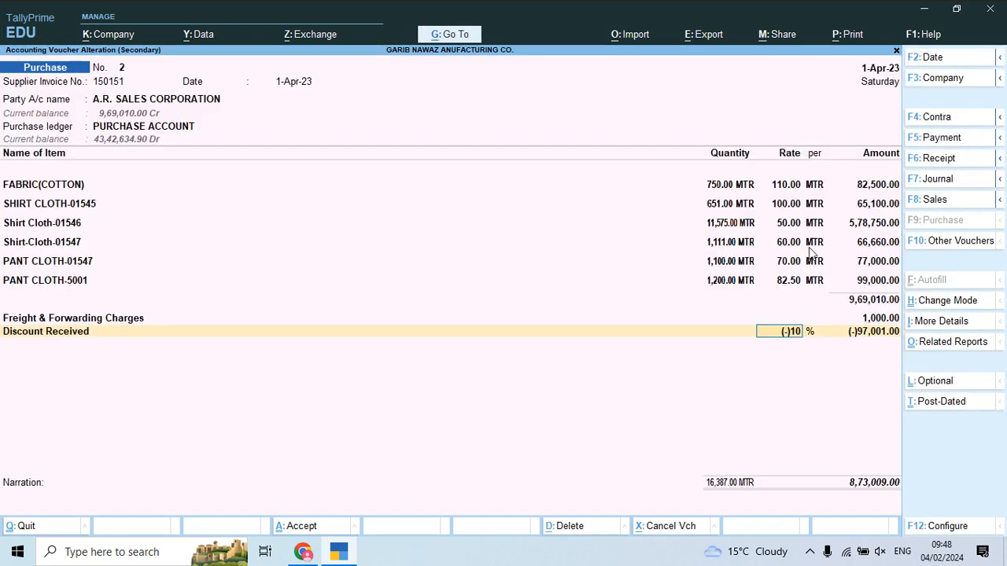
key(alt+Tab)
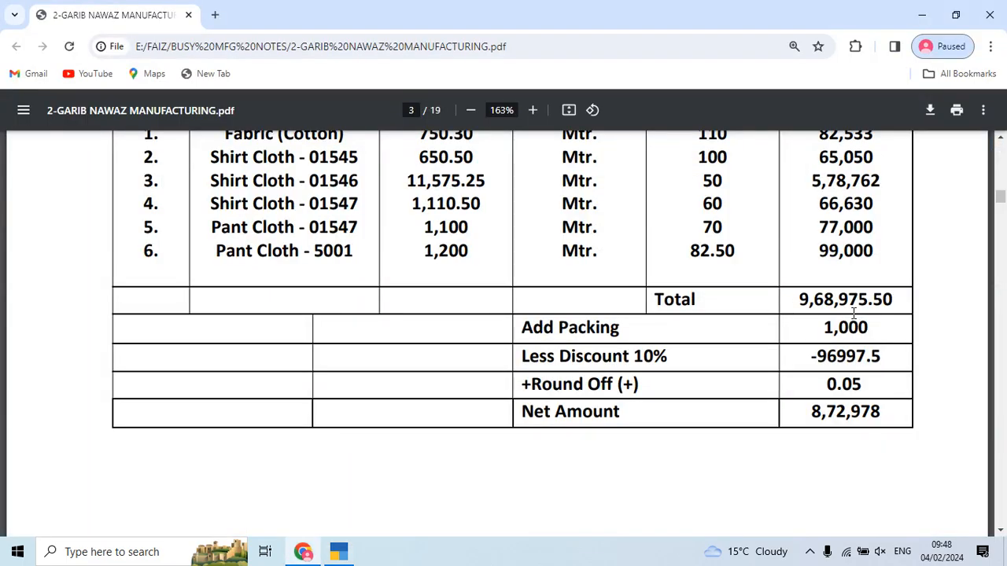
key(alt+Tab)
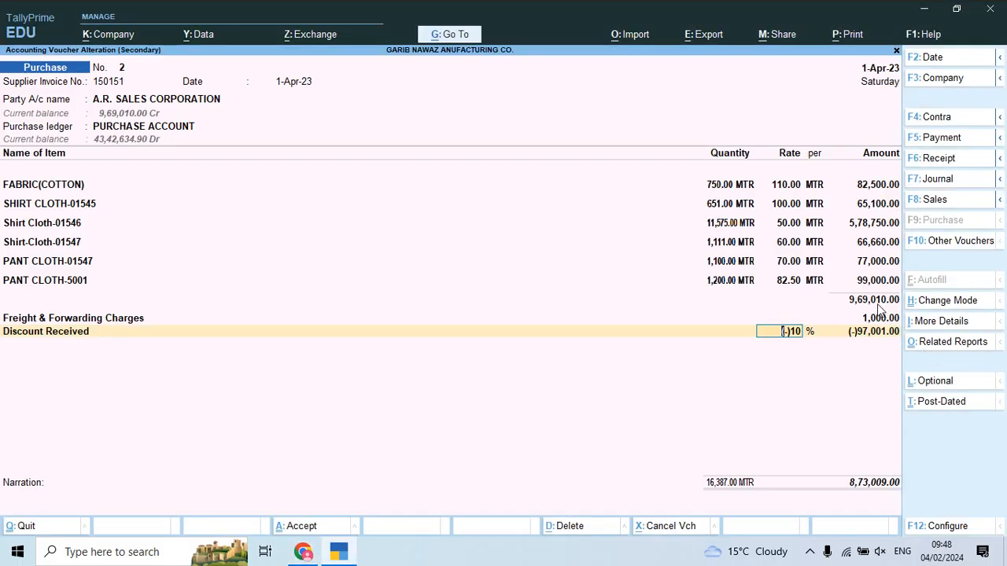
key(alt+Tab)
scroll(748, 244, up, 1)
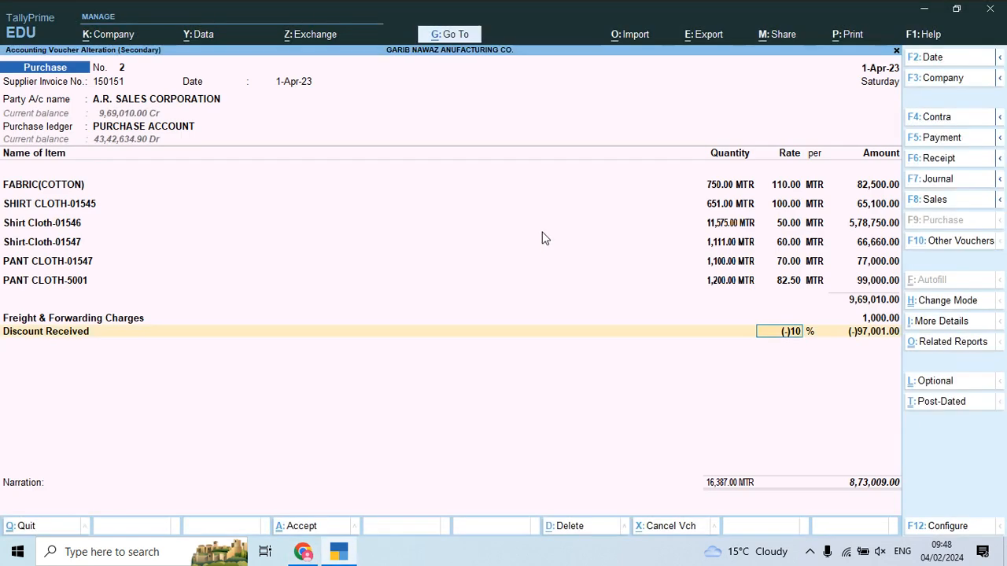
key(alt+Tab)
Step: Correct FABRIC(COTTON) to 750.30 and SHIRT CLOTH-01545 to 650.50 MTR from the invoice
click(713, 187)
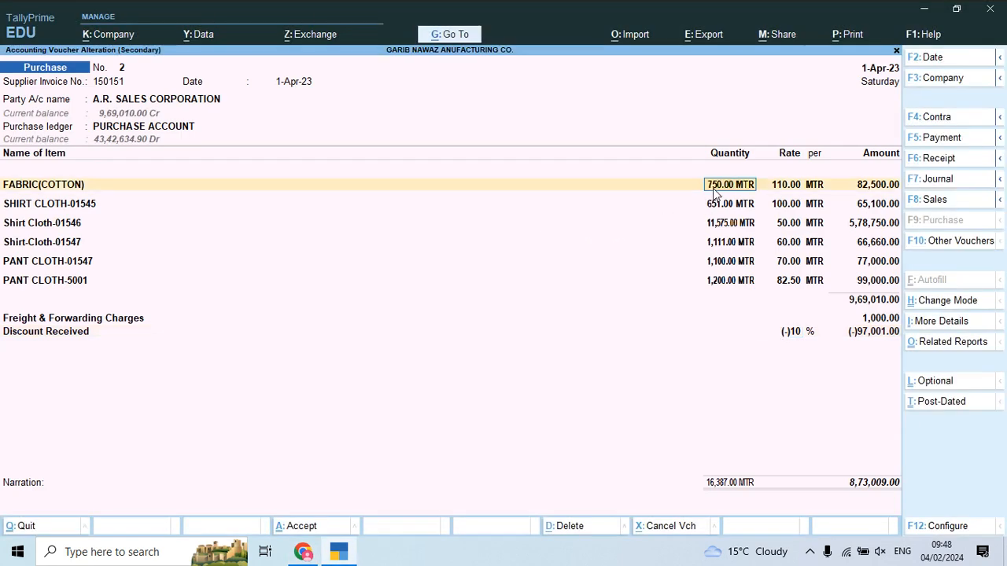
key(alt+Tab)
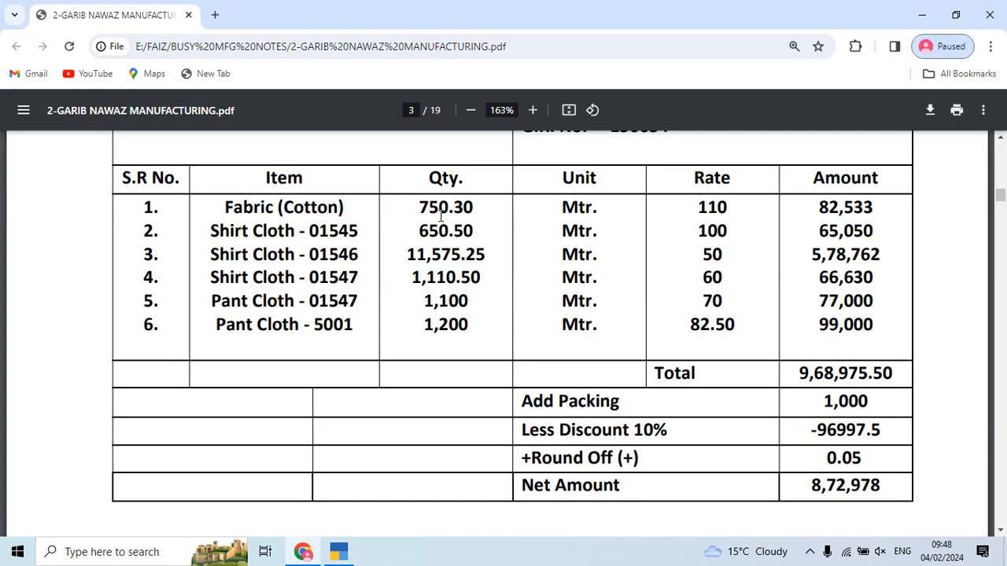
key(alt+Tab)
text(750.30)
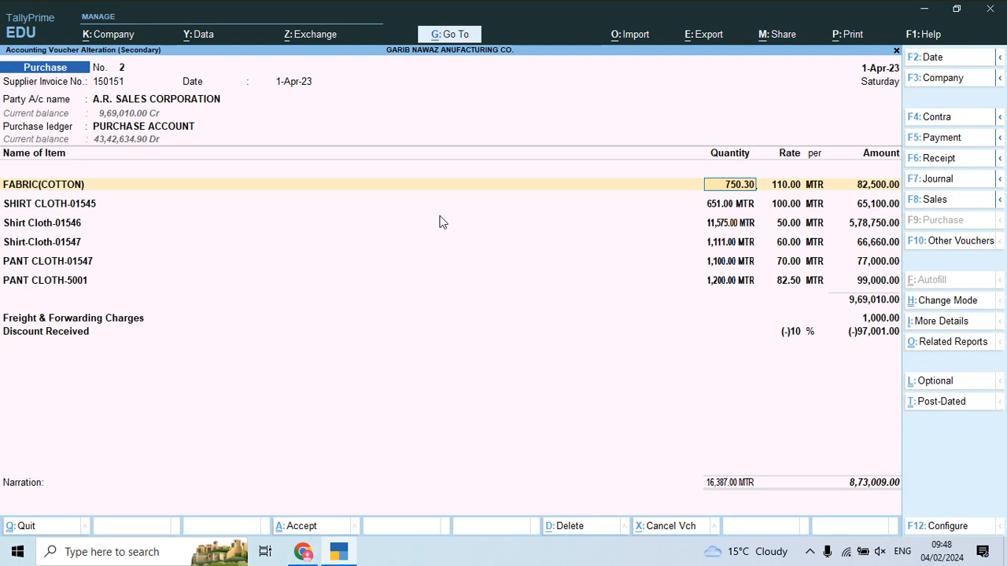
key(Return)
key(Return)
key(Return)
key(Return)
key(Return)
key(alt+Tab)
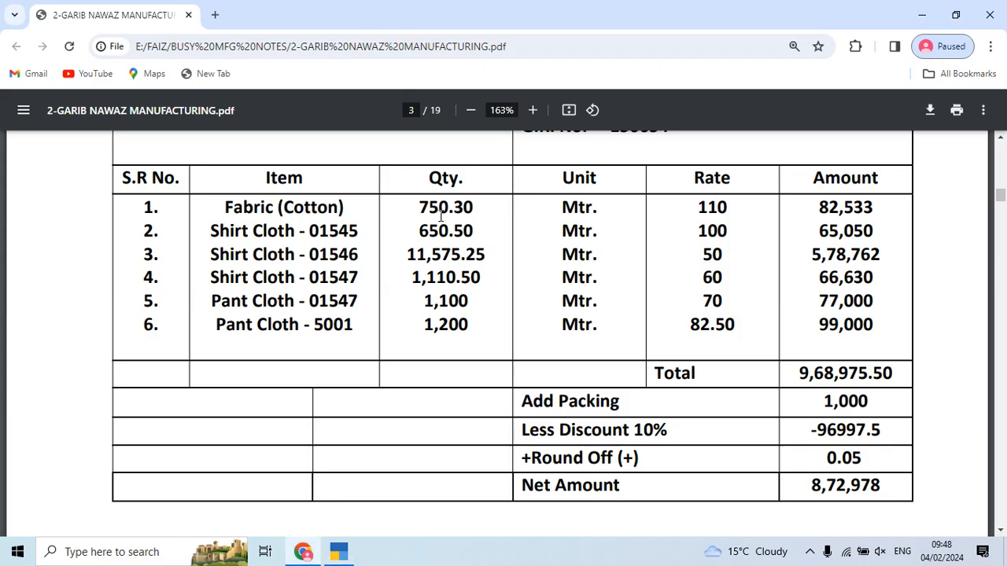
key(alt+Tab)
text(650.50)
key(Return)
Step: Correct Shirt Cloth-01546 to 11,575.25 and Shirt-Cloth-01547 to 1,110.50 MTR
key(Return)
key(Return)
key(Return)
key(alt+Tab)
key(alt+Tab)
text(11575)
key(alt+Tab)
key(alt+Tab)
text(.25)
key(Return)
key(Return)
key(Return)
key(Return)
key(alt+Tab)
key(alt+Tab)
text(1)
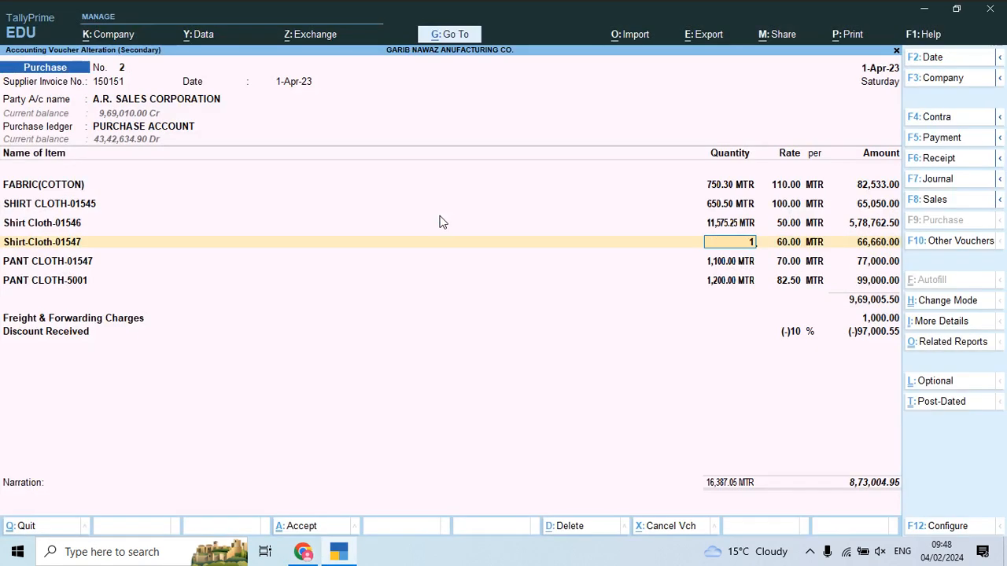
text(,110.5)
key(alt+Tab)
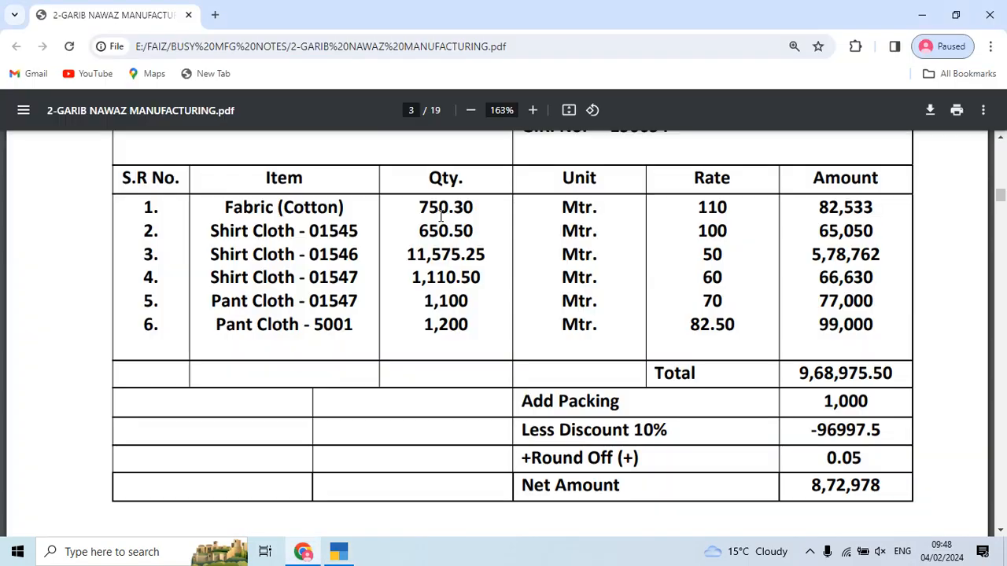
key(alt+Tab)
text(0)
key(Return)
key(Return)
key(Return)
key(Return)
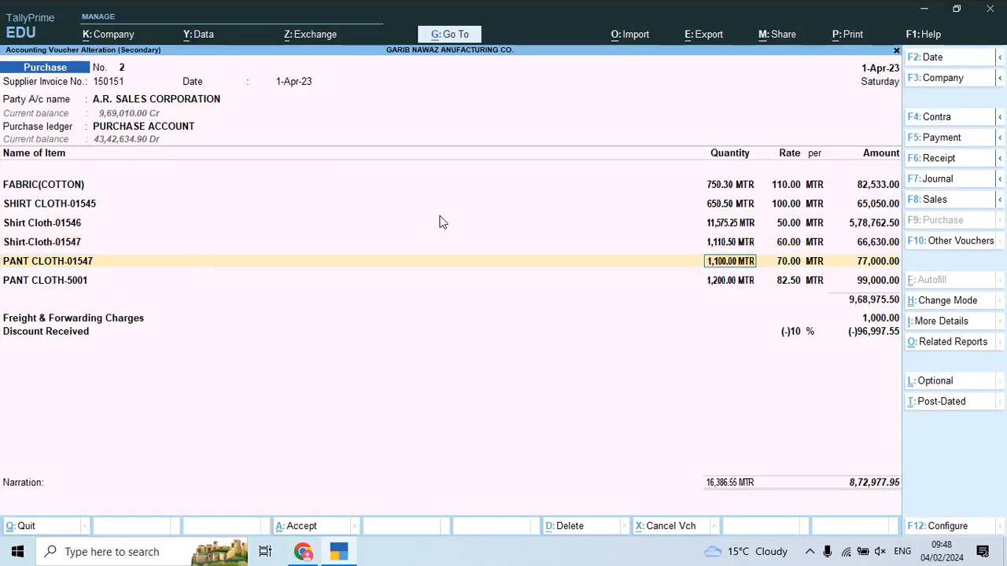
key(alt+Tab)
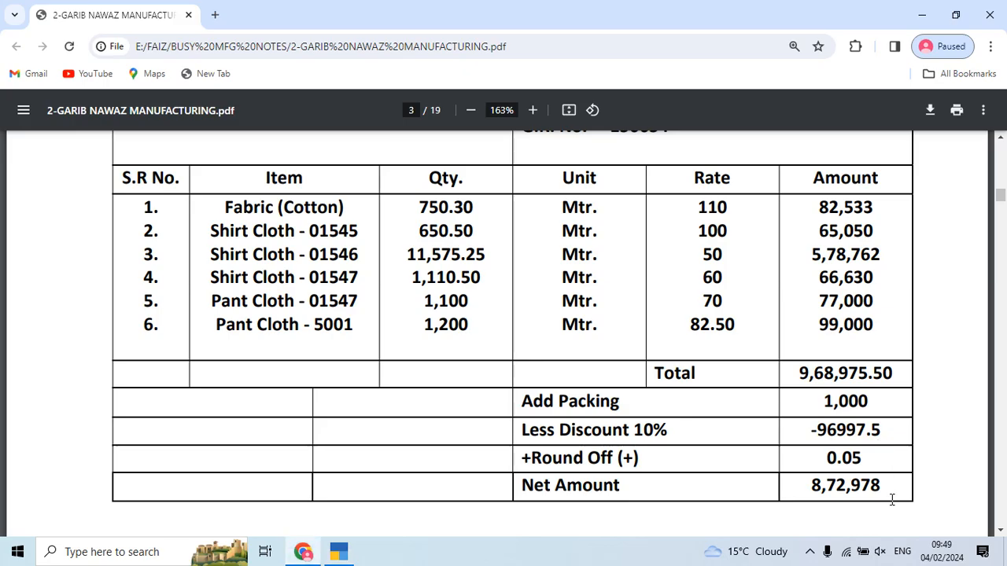
key(alt+Tab)
click(800, 335)
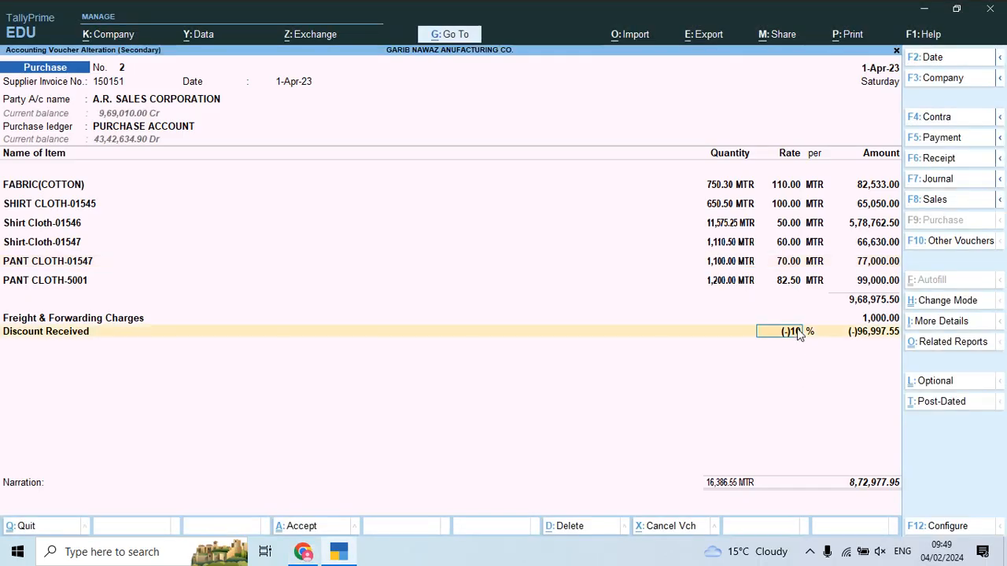
key(Return)
key(Return)
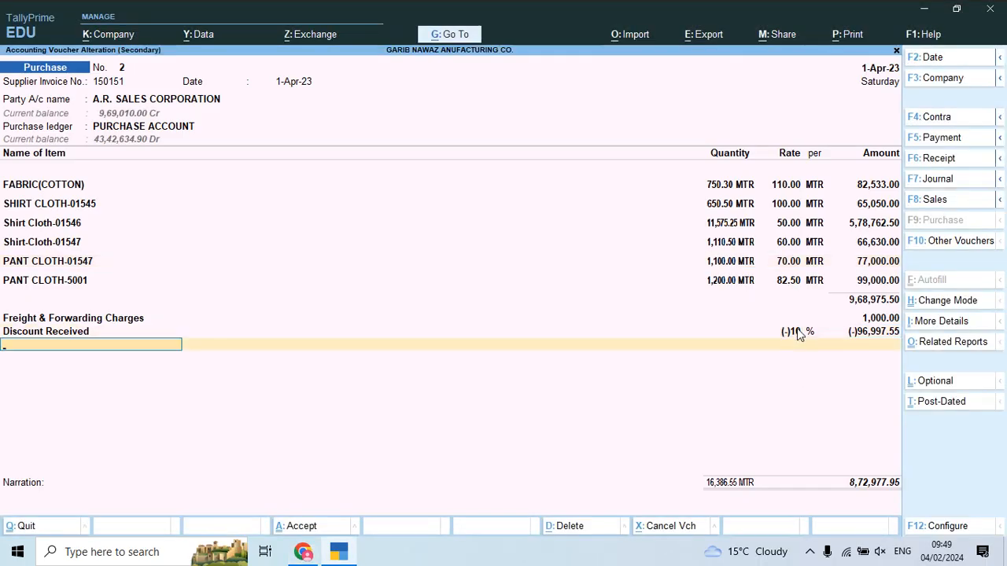
Step: Create a new ledger named Round Off under the Indirect Expenses group
text(R)
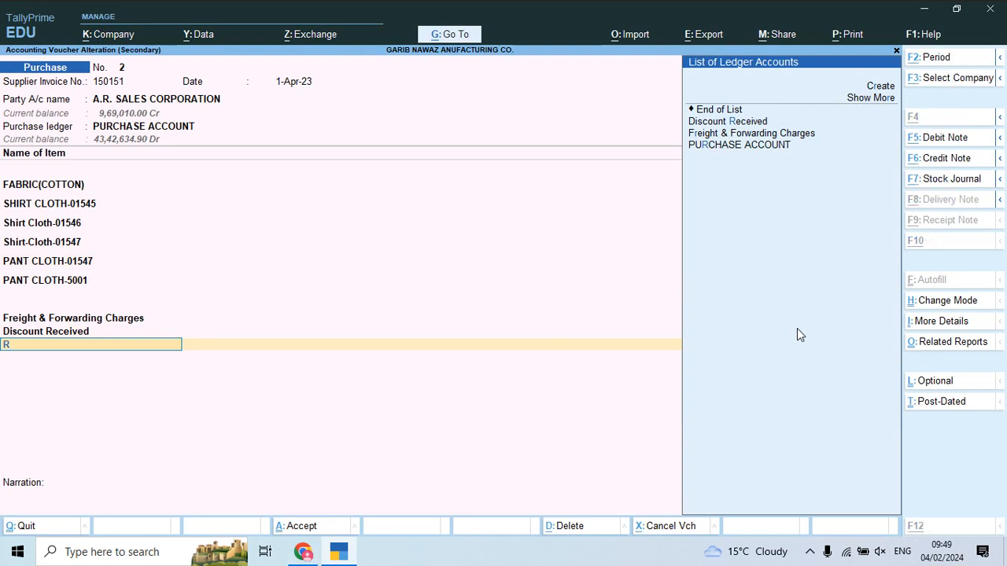
key(alt+c)
text(Round Off)
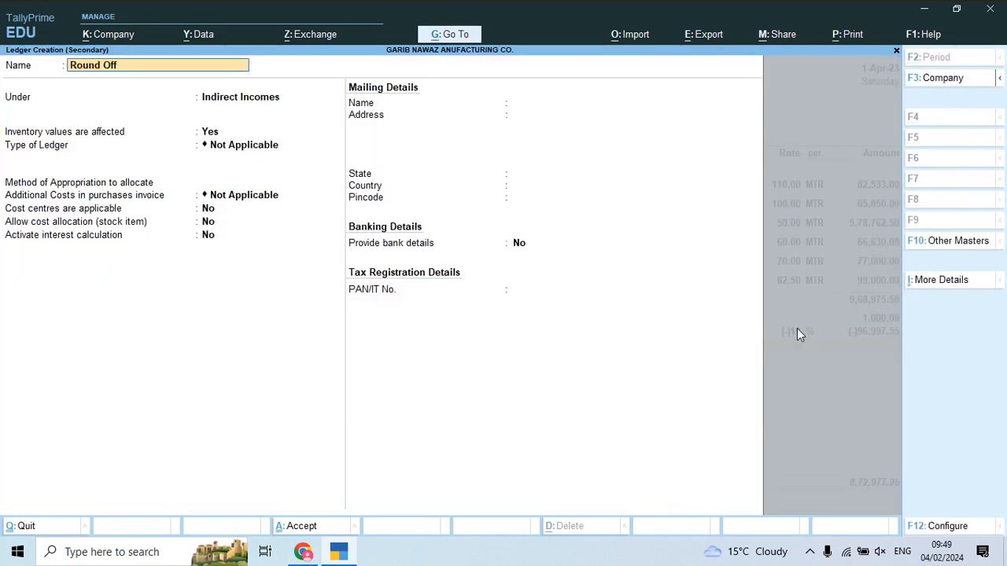
key(Return)
key(BackSpace)
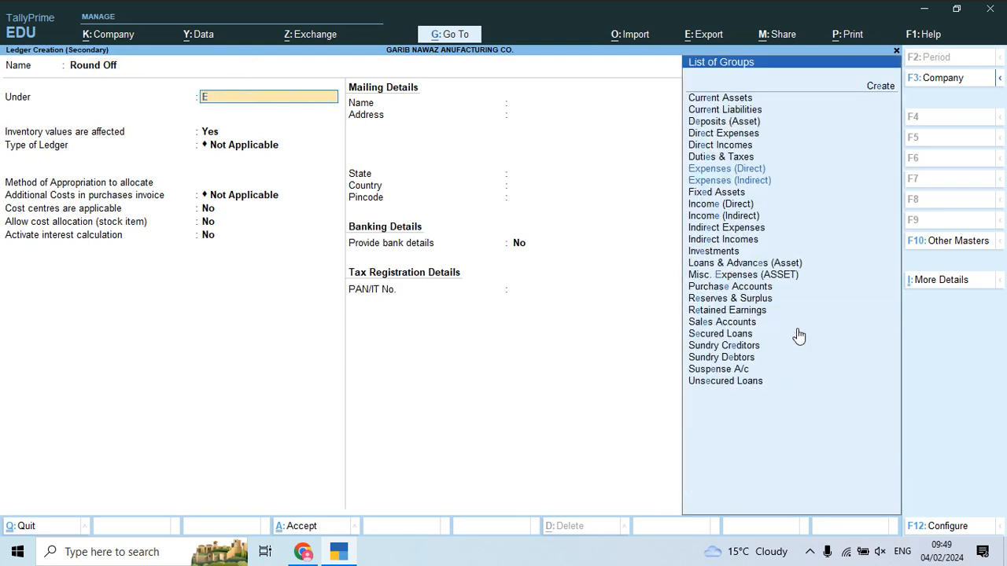
text(Ex)
key(Down)
key(Return)
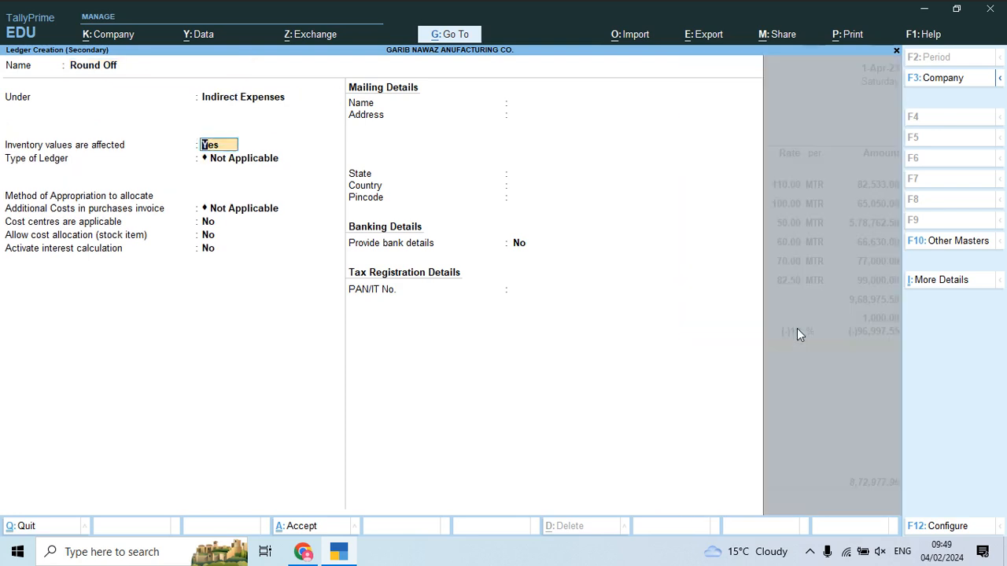
Step: Make Round Off an Invoice Rounding ledger appropriated by value, adding 0.05 to the voucher
key(Return)
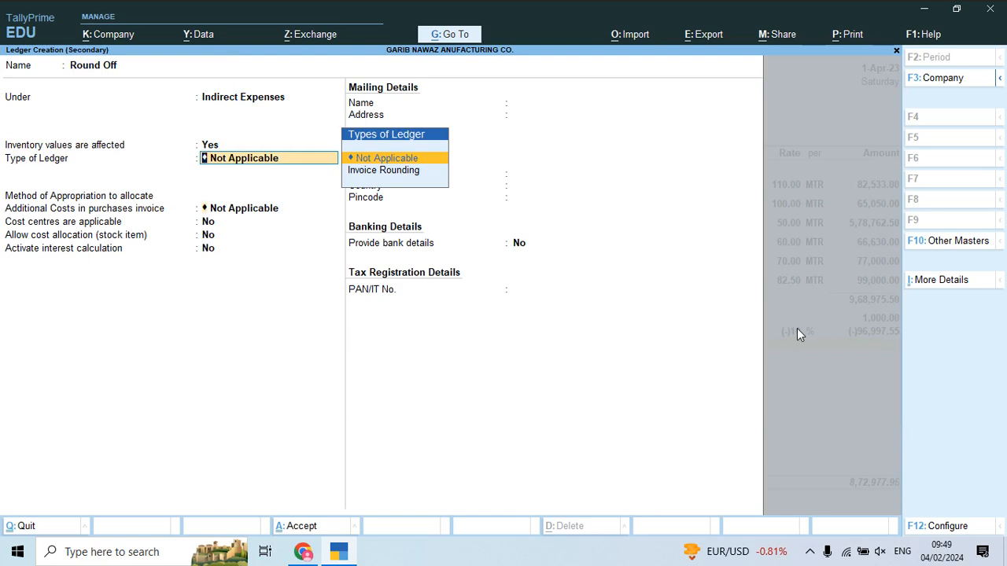
key(Return)
key(BackSpace)
key(Down)
key(Return)
key(Down)
key(Down)
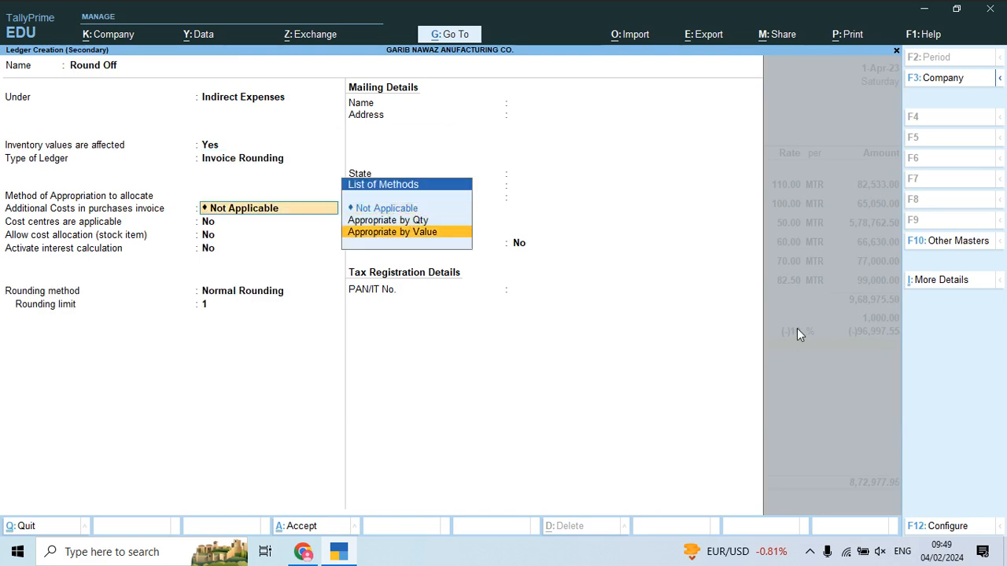
key(Return)
key(Return)
key(Return)
key(Return)
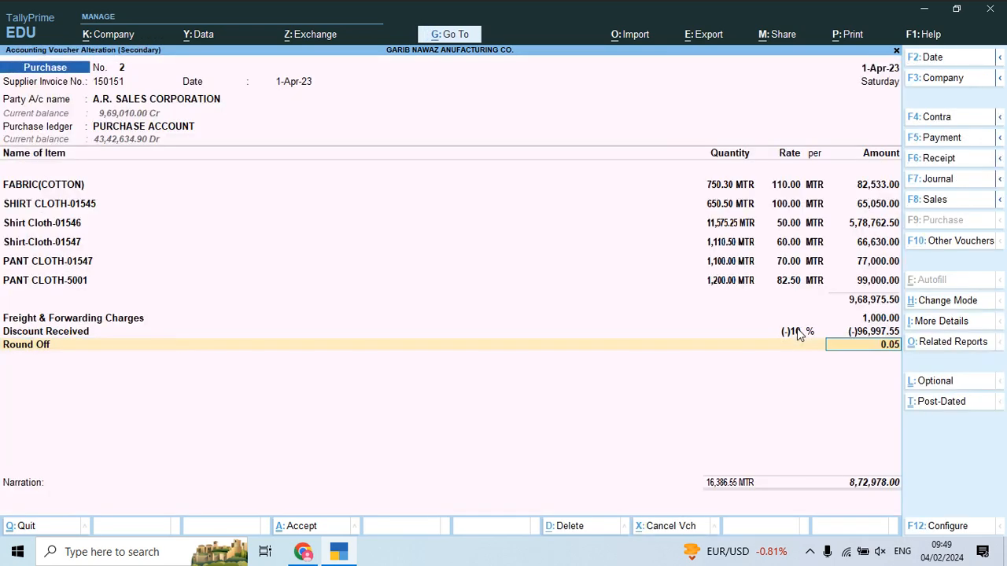
Step: Check voucher 2 against the invoice PDF, save it at 8,72,978.00, and open voucher 3
key(alt+Tab)
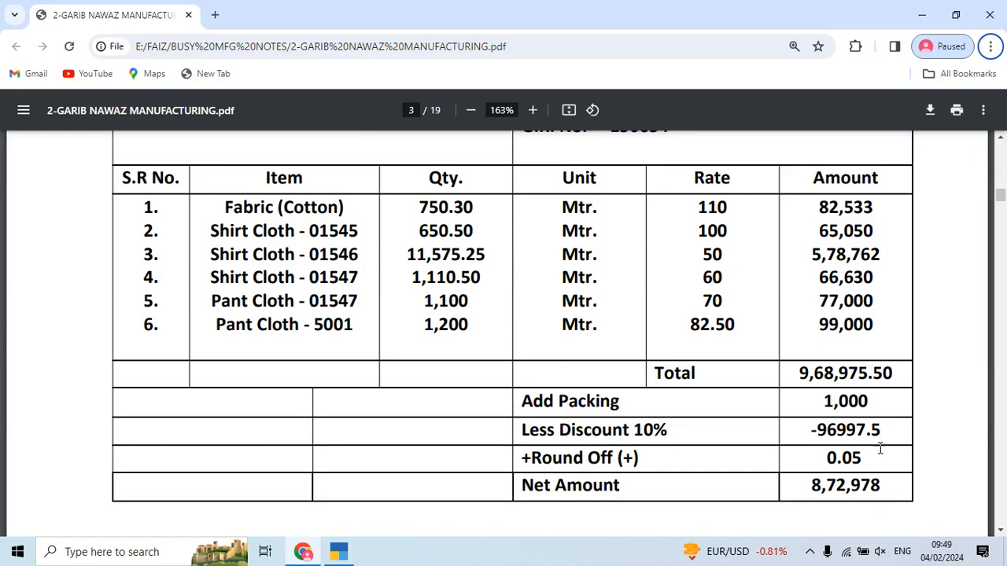
scroll(868, 441, down, 2)
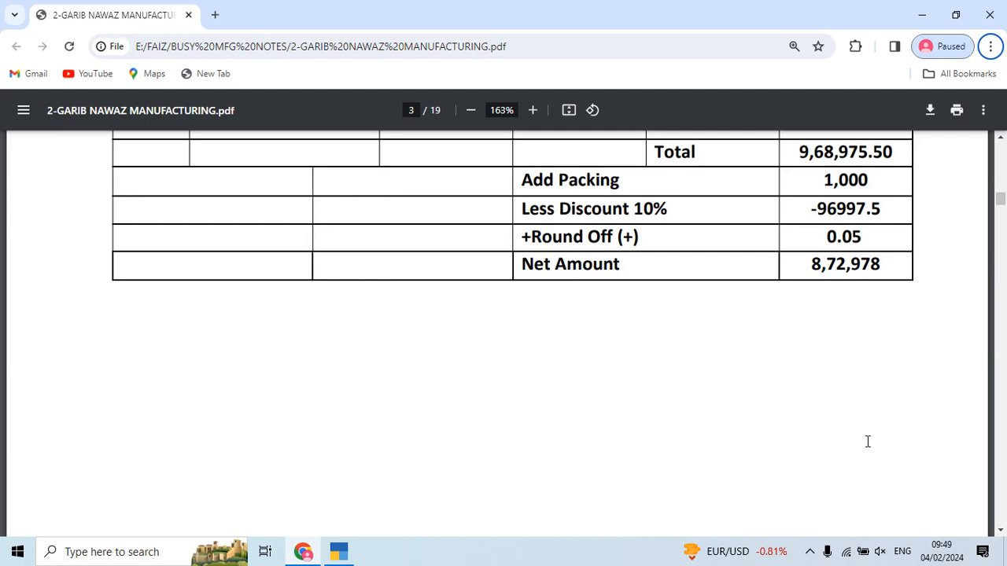
key(alt+Tab)
key(ctrl+q)
key(Down)
key(Return)
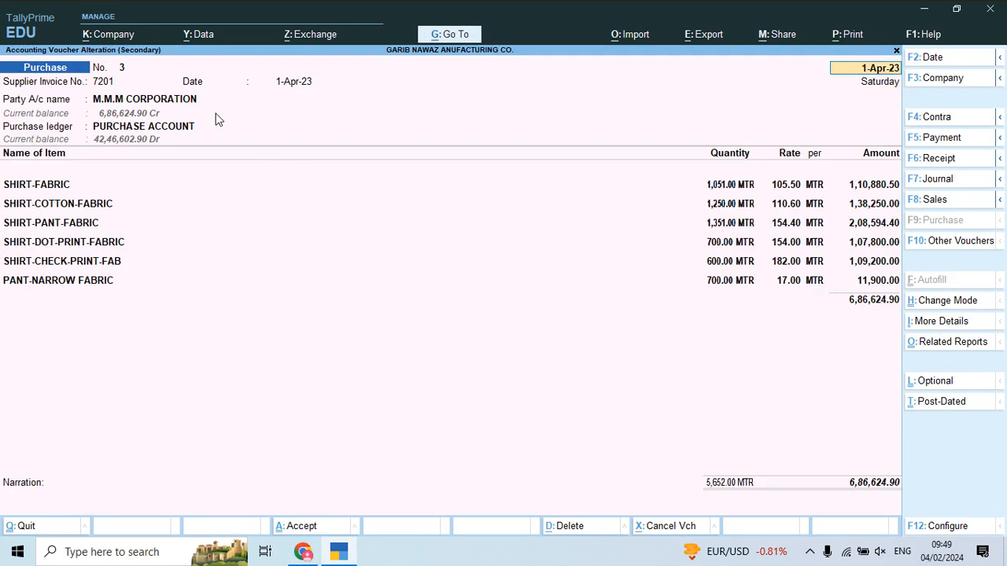
Step: Give the M.M.M CORPORATION party ledger an 8-day default credit period
click(195, 99)
key(ctrl+Return)
key(Return)
key(Return)
key(Return)
text(8)
key(Return)
key(Return)
key(Return)
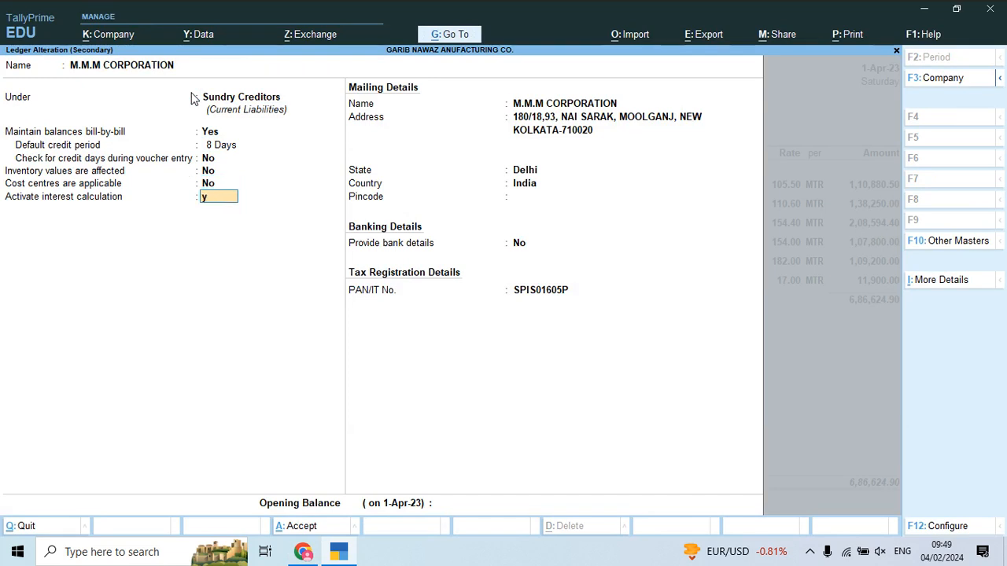
Step: Activate 12% interest per 365-Day Year on all balances and save the ledger
key(Return)
key(Return)
key(Return)
key(Return)
text(12)
key(Return)
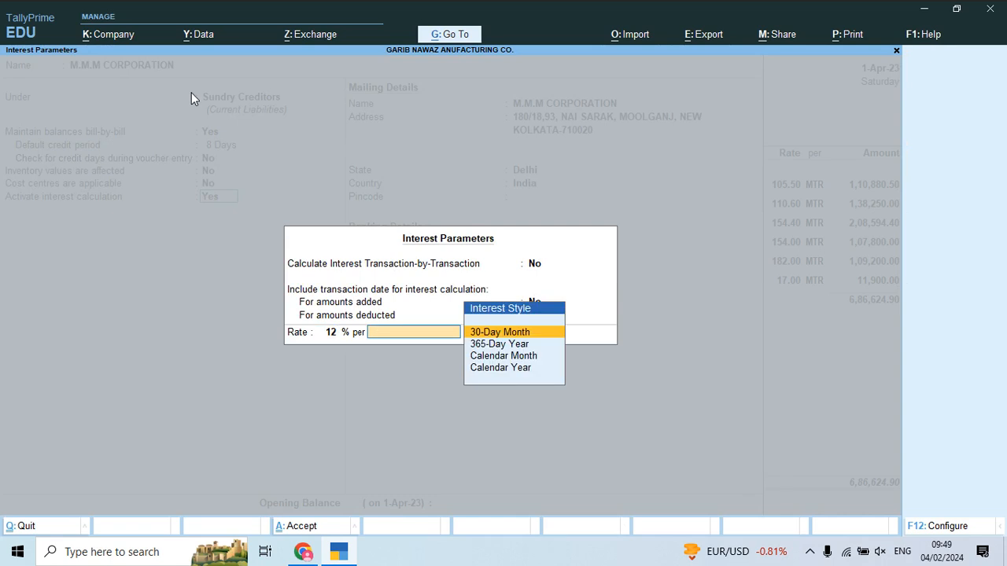
key(Down)
key(Down)
key(Up)
key(Return)
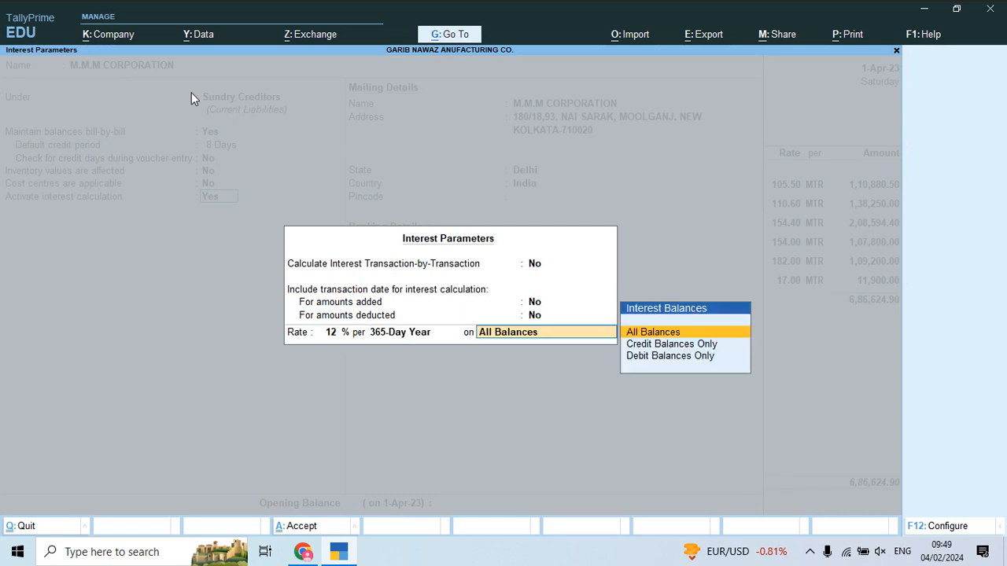
key(Down)
key(Return)
key(Return)
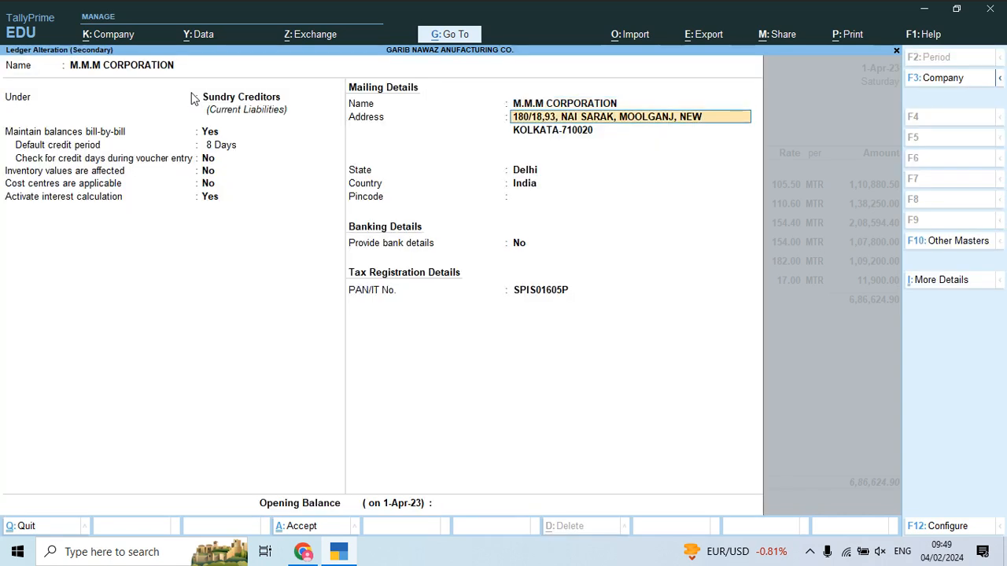
key(Return)
key(ctrl+a)
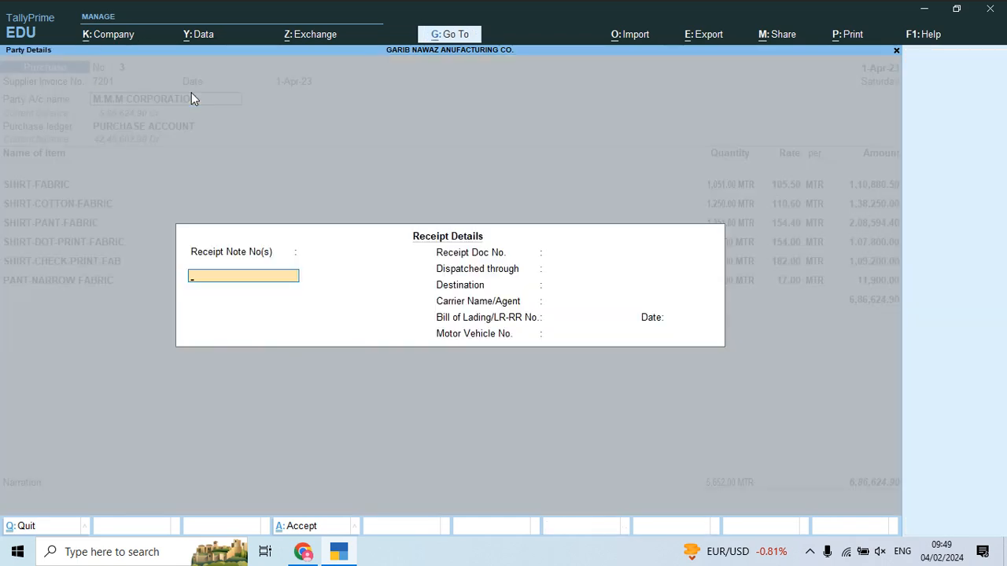
Step: Review the SHIRT-FABRIC stock item (Raw Material, MTR) and close it without changes
key(ctrl+a)
key(ctrl+a)
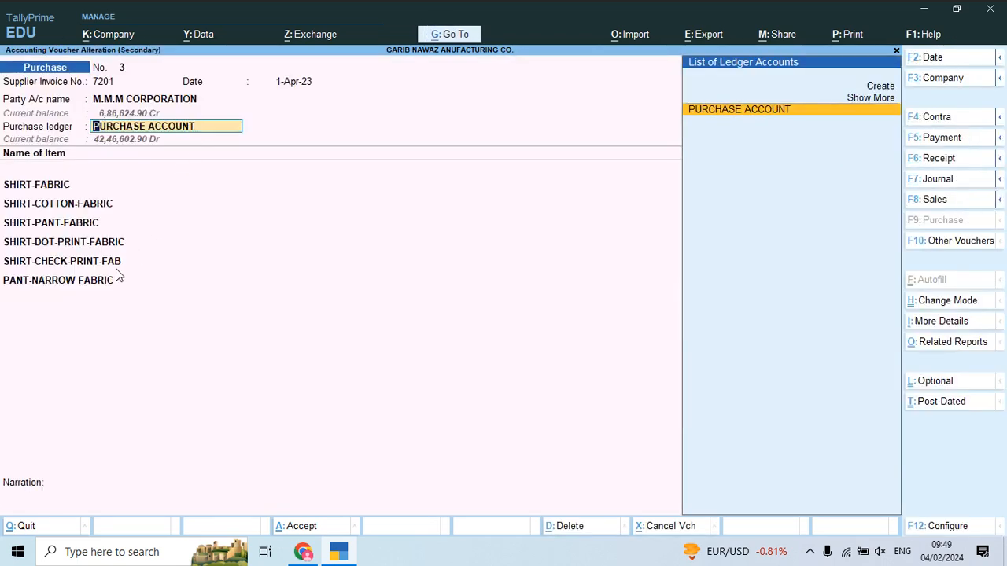
key(Return)
key(ctrl+Return)
key(Return)
key(Return)
key(Return)
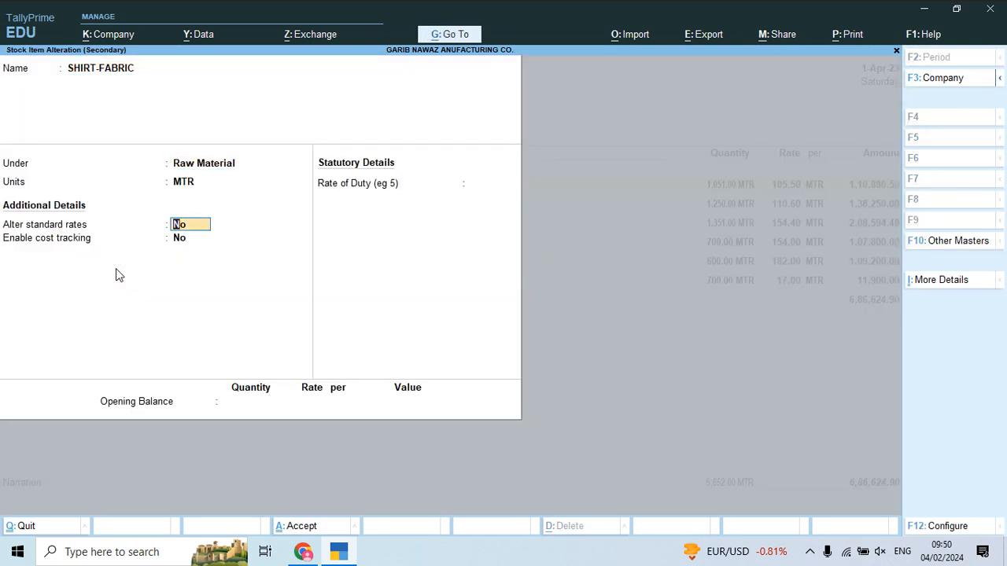
key(ctrl)
key(ctrl+a)
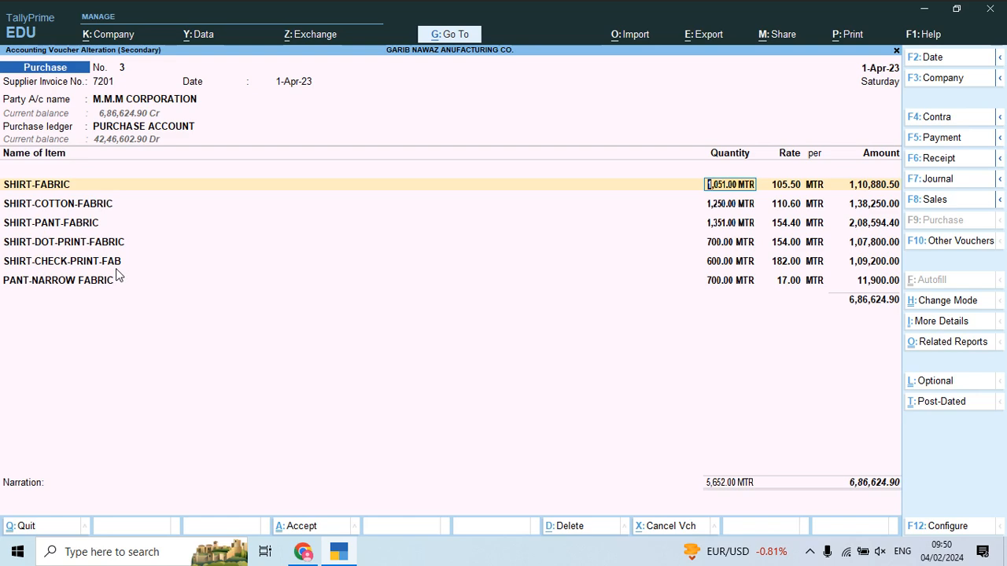
Step: Add a new row below the items and review the invoice's charges in the PDF
click(71, 284)
key(Return)
key(Return)
key(Return)
key(Return)
key(Return)
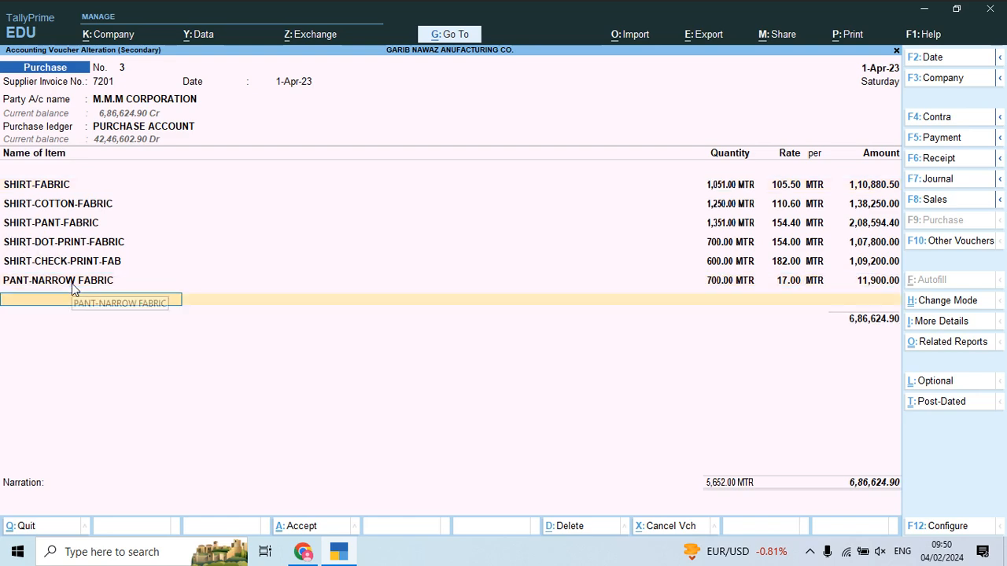
key(alt+Tab)
key(alt+f)
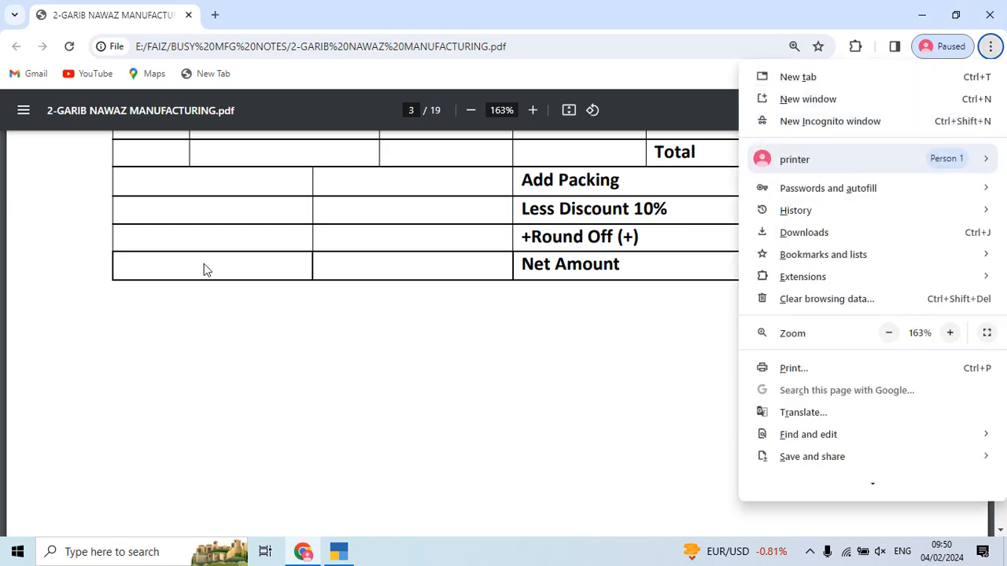
click(644, 330)
scroll(643, 330, up, 4)
scroll(643, 331, down, 10)
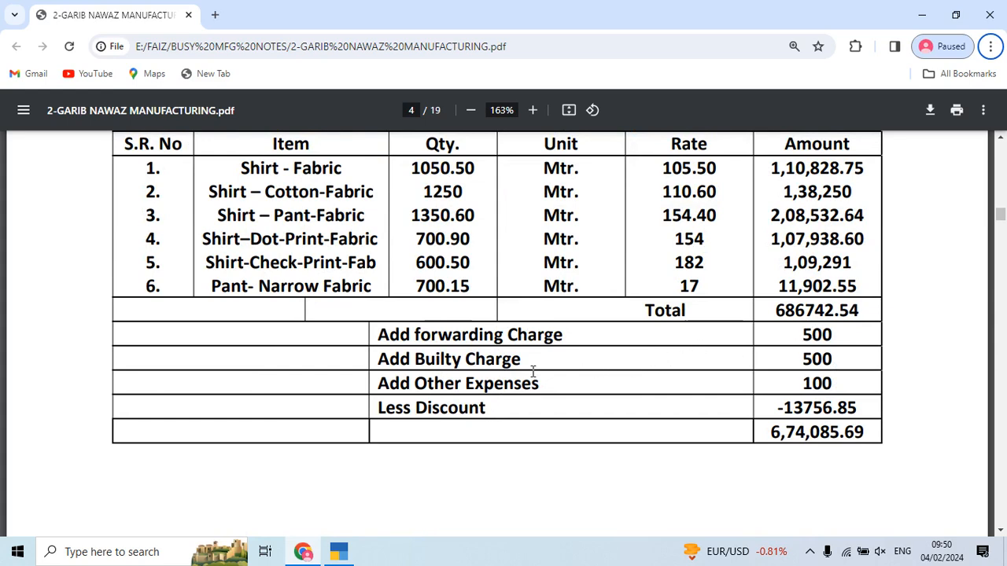
key(alt+Tab)
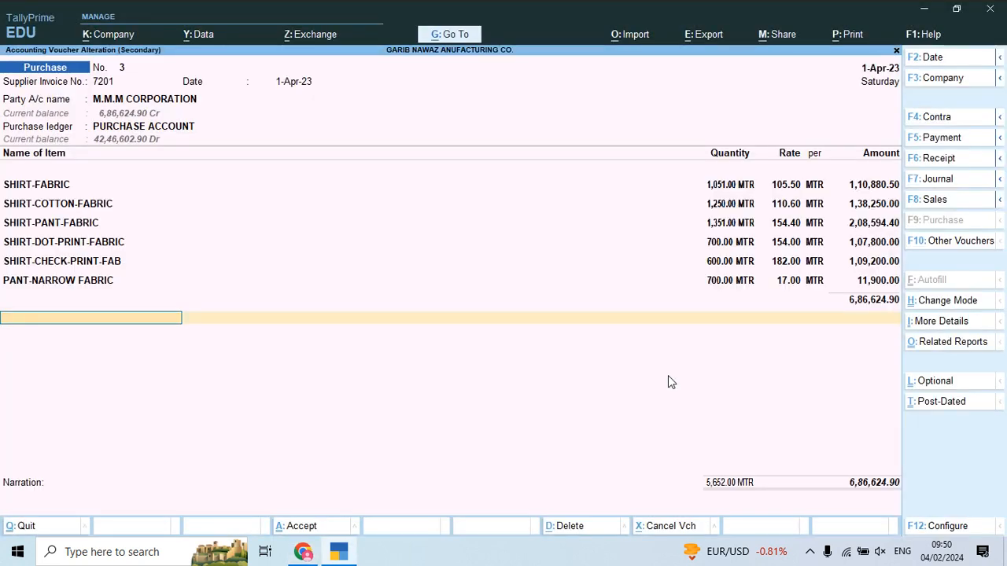
Step: Add Freight & Forwarding Charges of 1,100.00 to voucher 3
text(Fr)
key(Return)
key(Return)
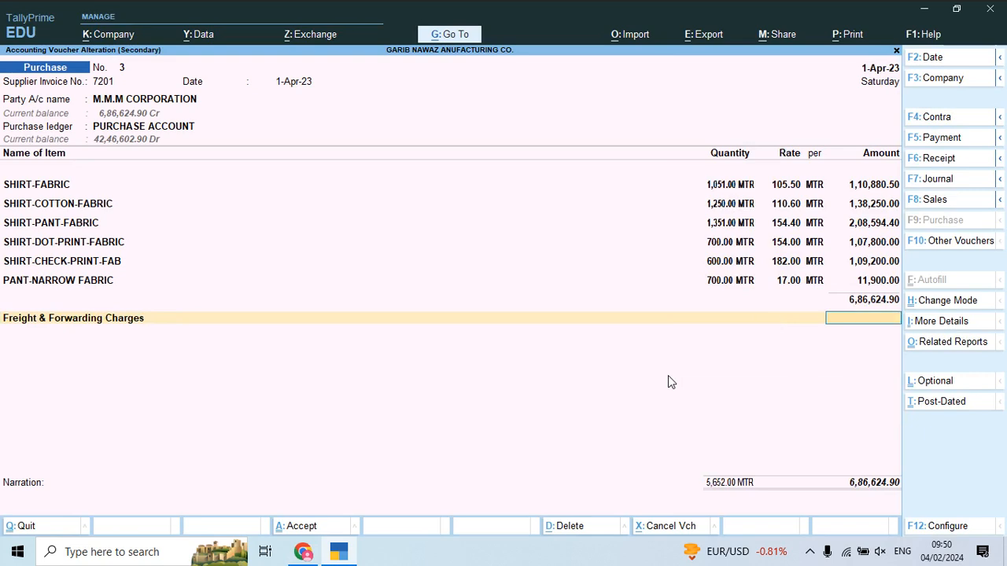
text(1100)
key(alt+Tab)
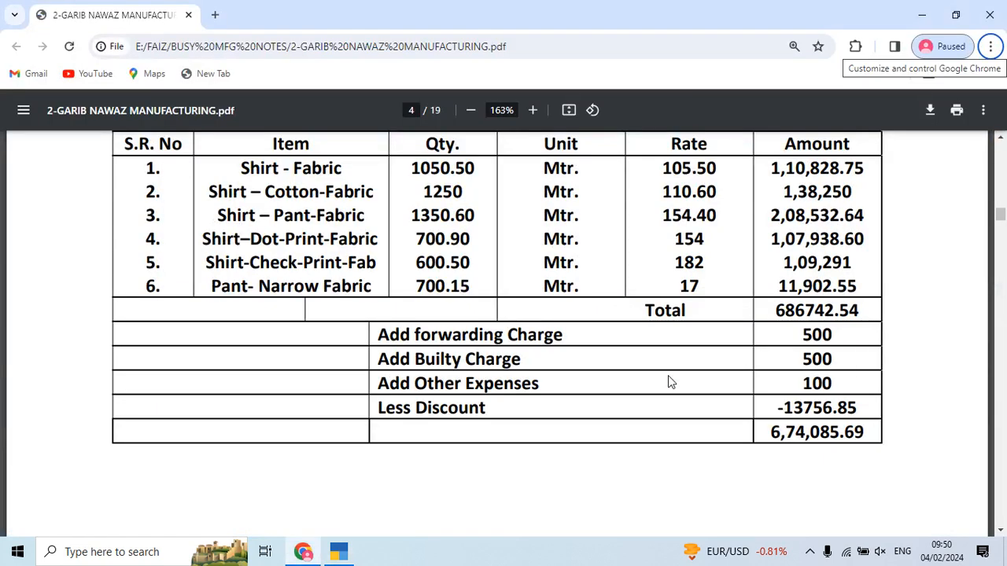
key(alt+Tab)
key(Return)
Step: Add Discount Received of (-)13,756.85 and compare the voucher with the invoice
text(Dis)
key(Down)
key(Return)
key(alt+Tab)
key(alt+Tab)
text(-13)
key(alt+Tab)
key(alt+Tab)
text(756)
key(alt+Tab)
key(alt+Tab)
text(.85)
key(Return)
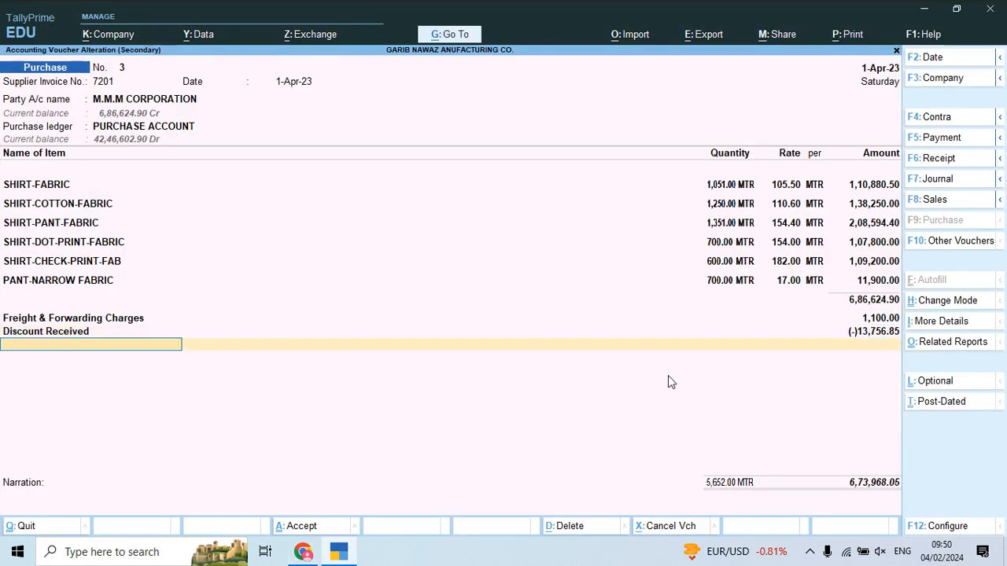
key(alt+Tab)
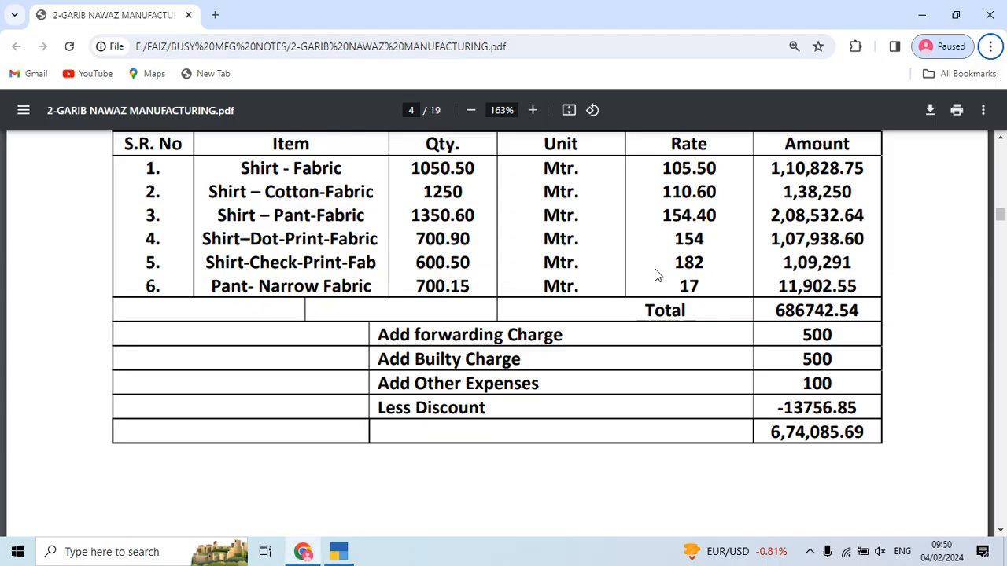
key(alt+Tab)
Step: Correct the first item quantities to 1050.50 and 1350.60 per the invoice PDF
click(707, 186)
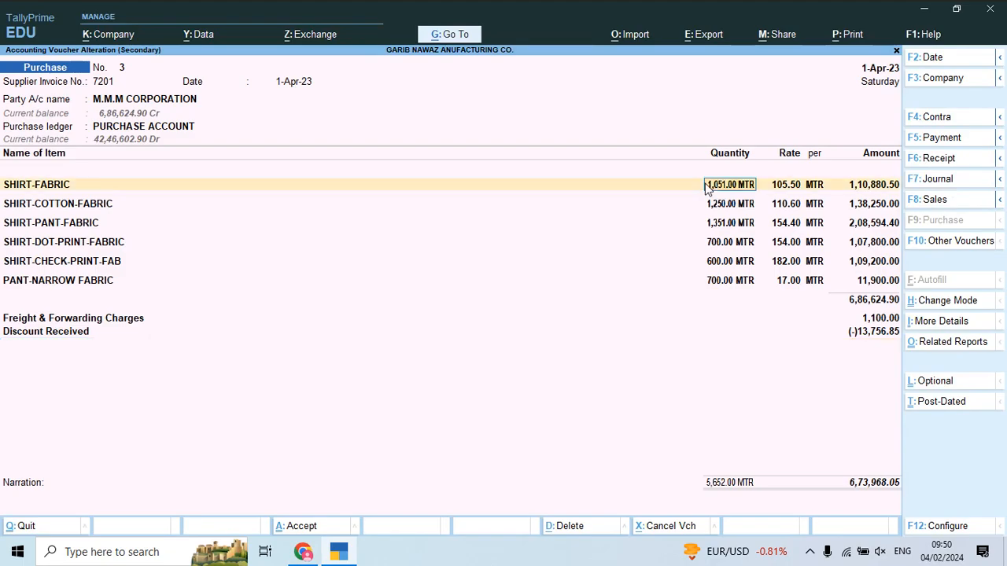
key(alt+Tab)
key(alt+Tab)
text(1050.50)
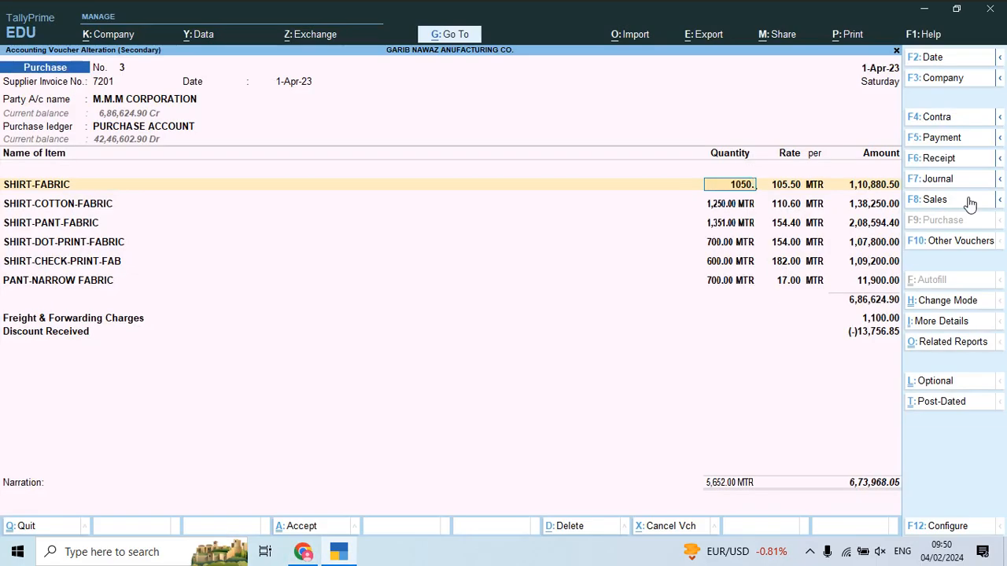
key(Return)
key(Return)
key(Return)
key(Return)
key(Return)
key(alt+Tab)
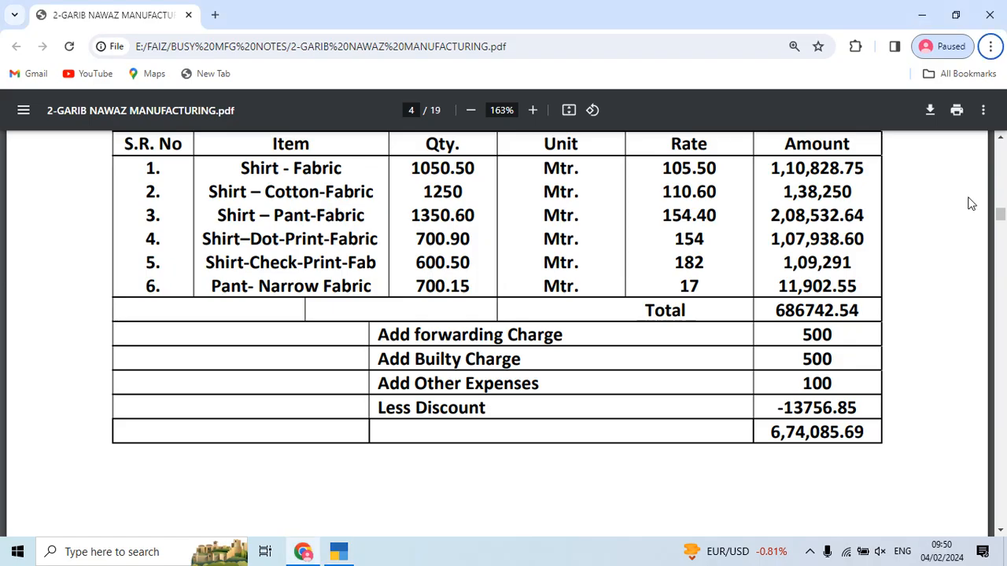
key(alt+Tab)
key(Return)
key(Return)
key(Return)
Step: Correct the remaining quantities to 700.90, 600.50 and 700.15 MTR
key(Return)
key(Return)
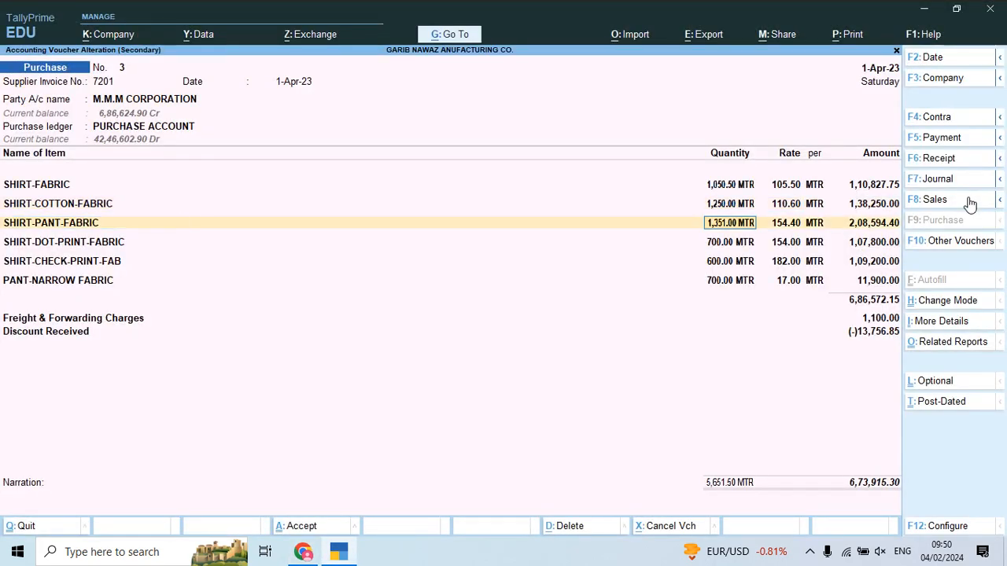
key(alt+Tab)
key(alt+Tab)
text(1350.60)
key(Return)
key(Return)
key(Return)
key(Return)
key(alt+Tab)
key(alt+Tab)
text(700.90)
key(Return)
key(Return)
key(Return)
key(alt+Tab)
key(alt+Tab)
text(600.5)
key(Return)
key(Return)
key(Return)
key(alt+Tab)
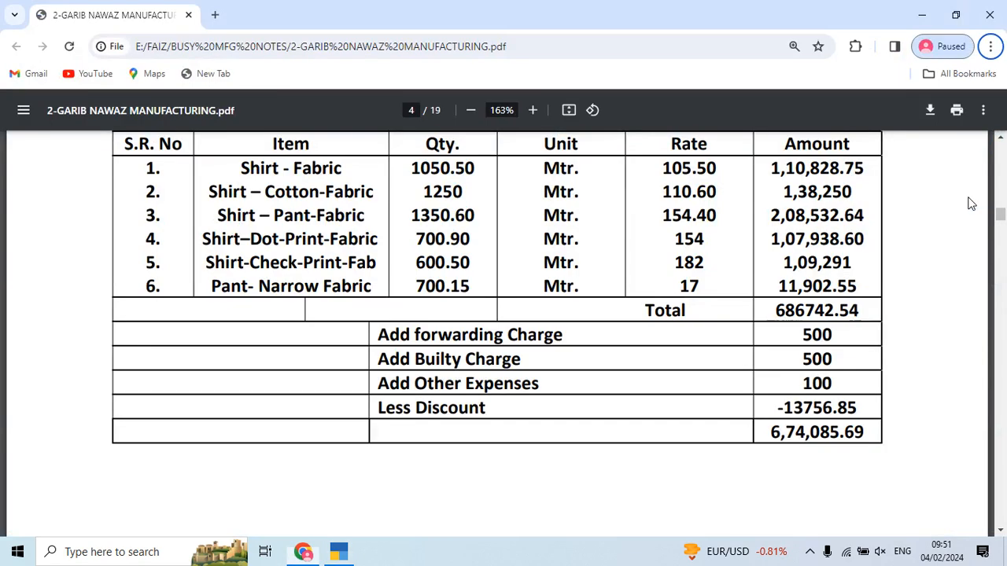
key(alt+Tab)
key(Return)
text(700.15)
Step: Keep the freight and discount rows and save voucher 3 at 6,74,085.69
key(Return)
key(Return)
key(Return)
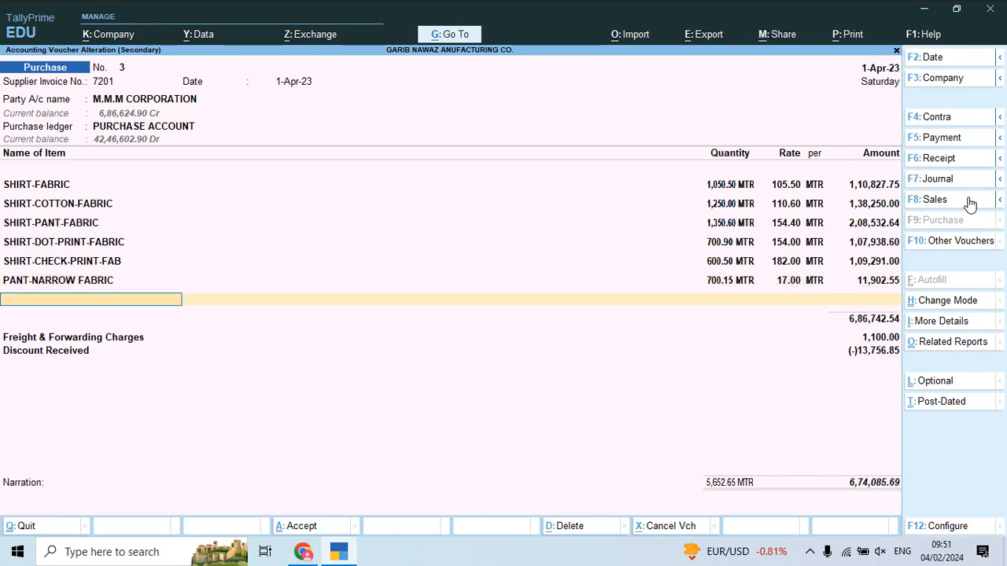
key(alt+Tab)
key(alt+Tab)
key(Return)
key(Return)
key(alt+Tab)
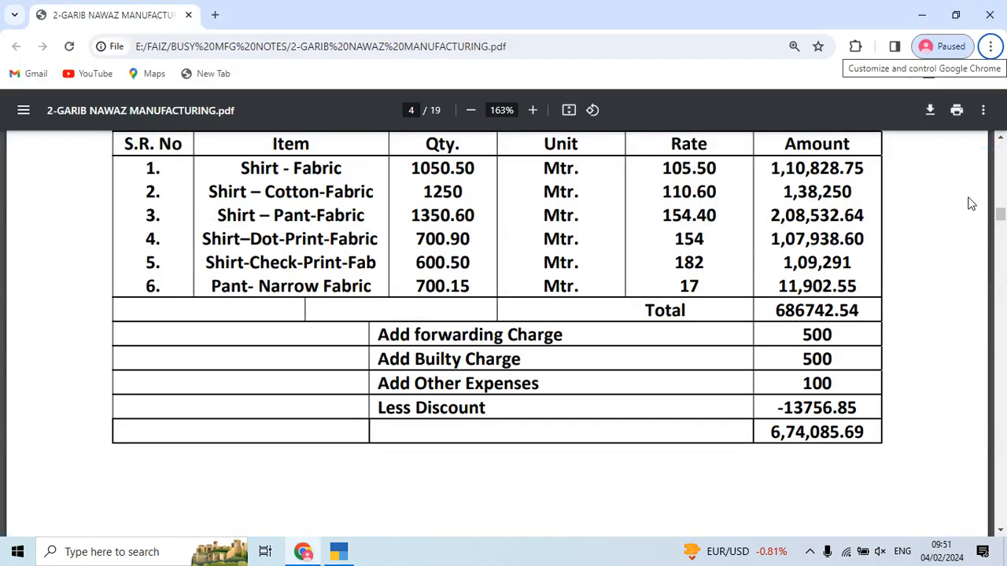
key(alt+Tab)
key(Return)
key(Return)
key(Return)
key(Return)
key(Return)
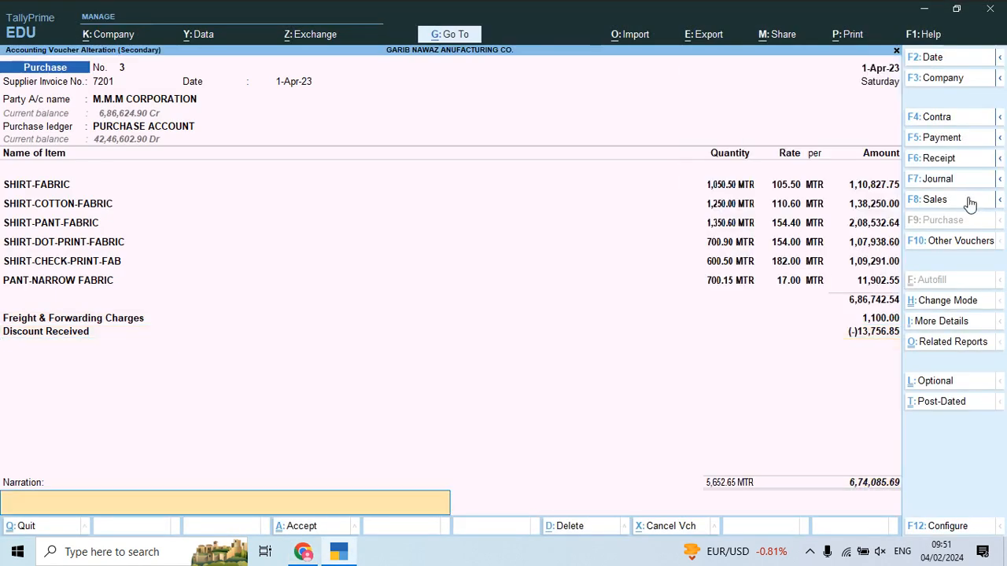
key(Return)
key(Return)
Step: Open voucher 4 for Ishika Garment and review its invoice PDF
key(Down)
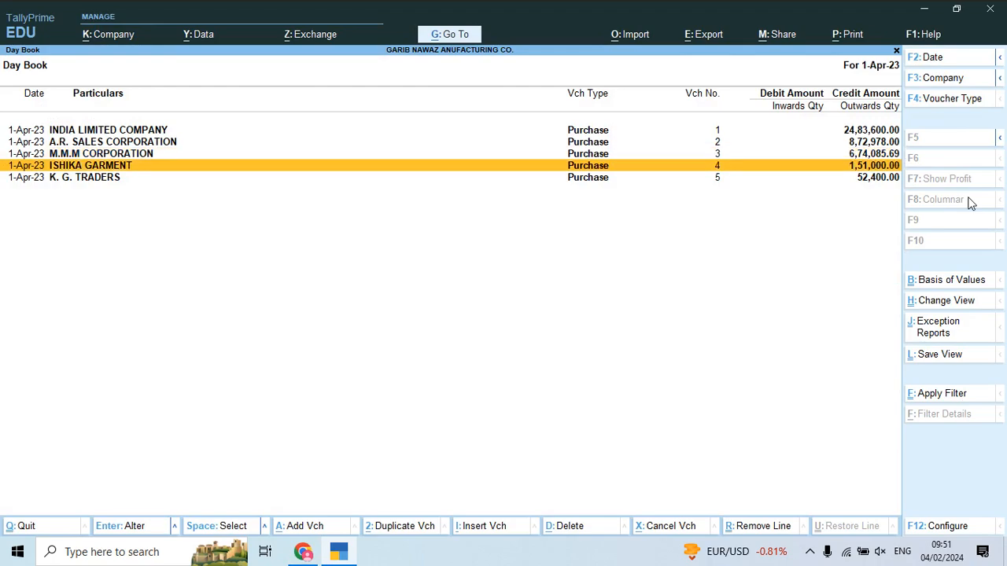
key(Return)
key(alt+Tab)
scroll(641, 355, down, 10)
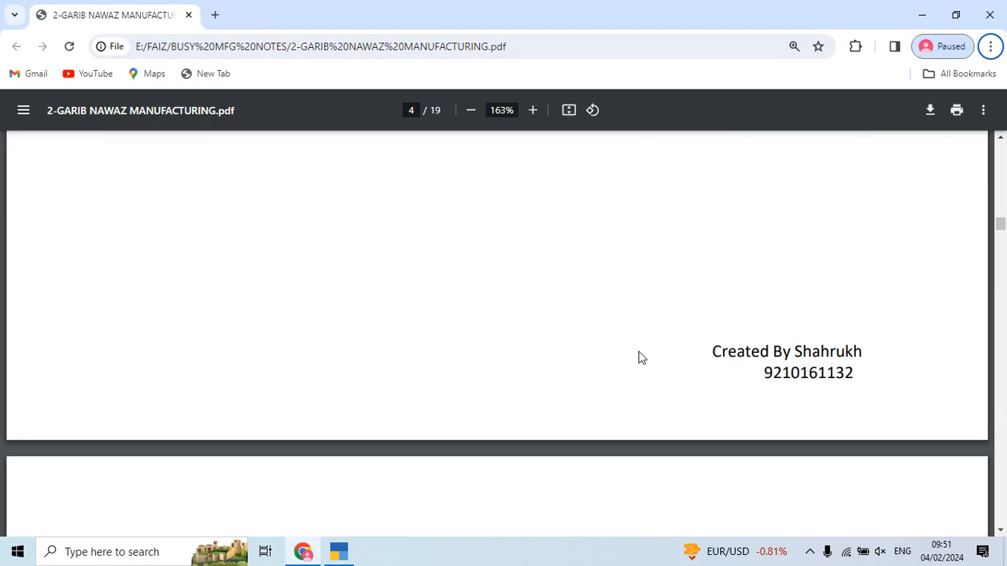
scroll(607, 351, up, 3)
key(alt+Tab)
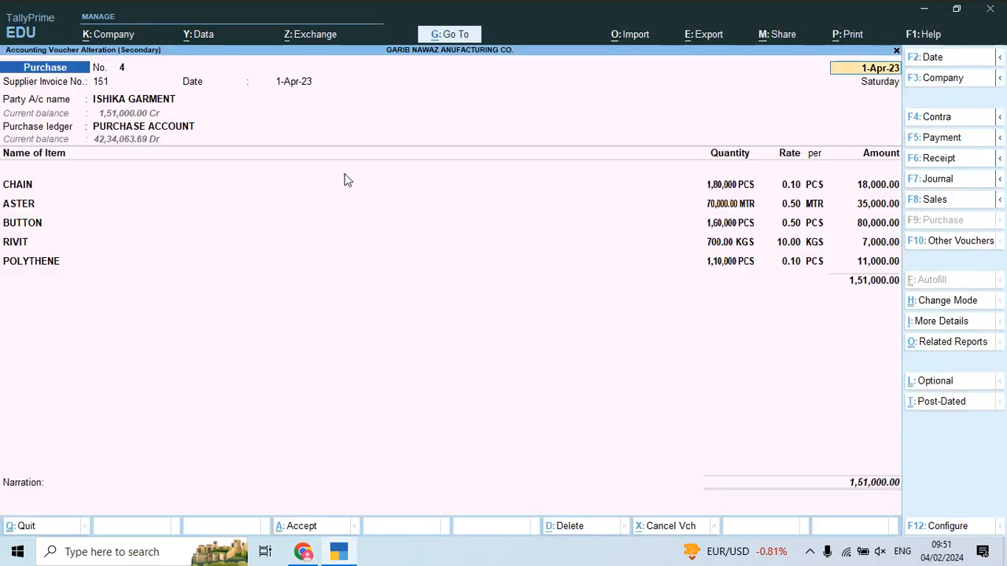
Step: Give the ISHIKA GARMENT ledger an 8-day credit period and activate interest calculation
click(169, 99)
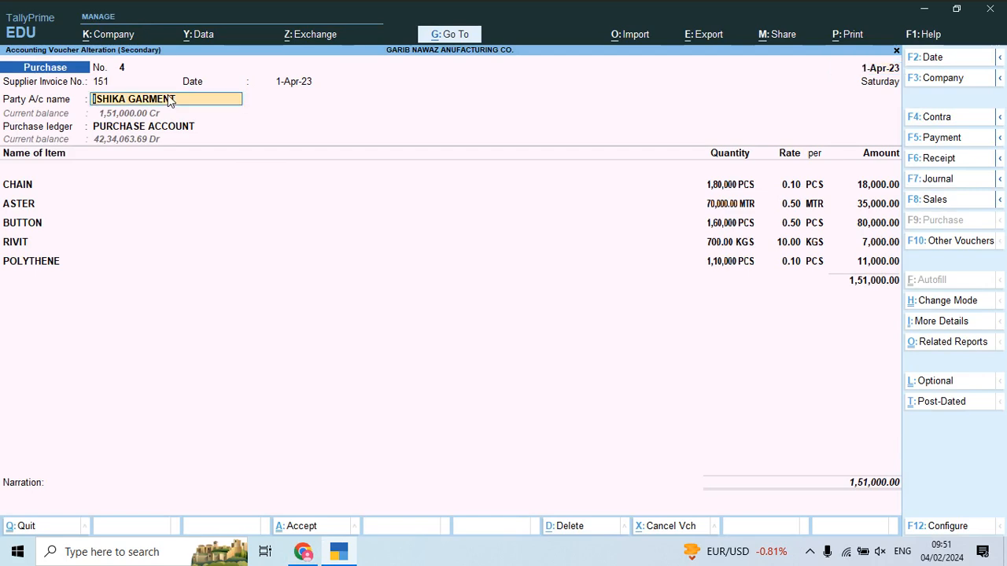
key(ctrl+Return)
key(Return)
key(Return)
key(Return)
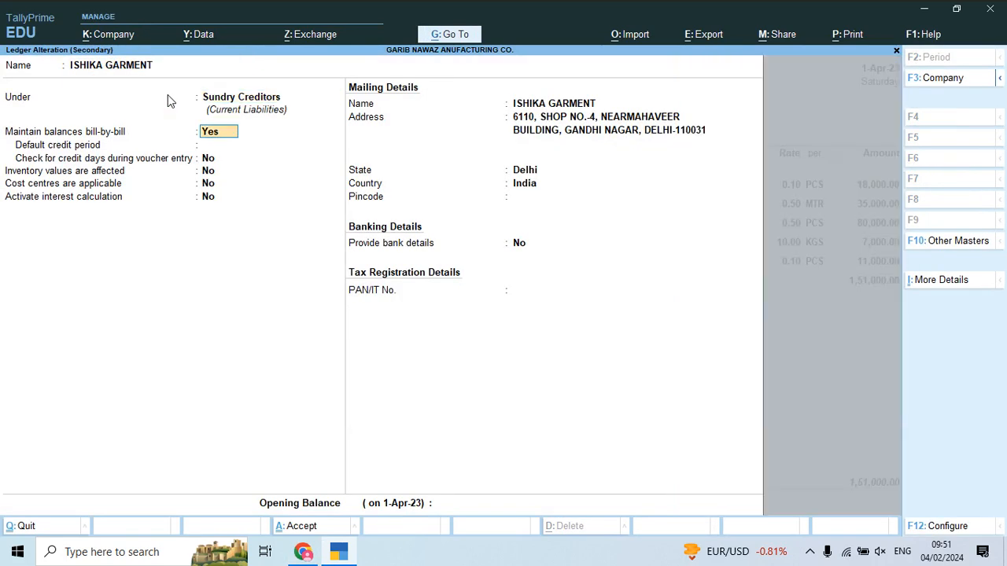
text(8)
key(Return)
key(Return)
key(Return)
key(BackSpace)
text(y)
key(Return)
key(Return)
key(BackSpace)
key(BackSpace)
key(Return)
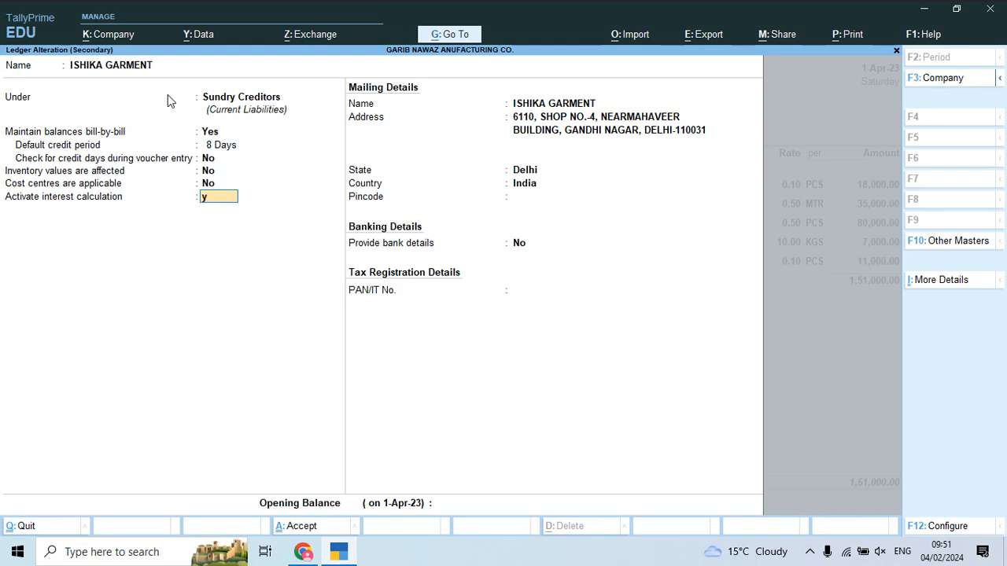
text(y)
key(Return)
key(Return)
key(Return)
key(Return)
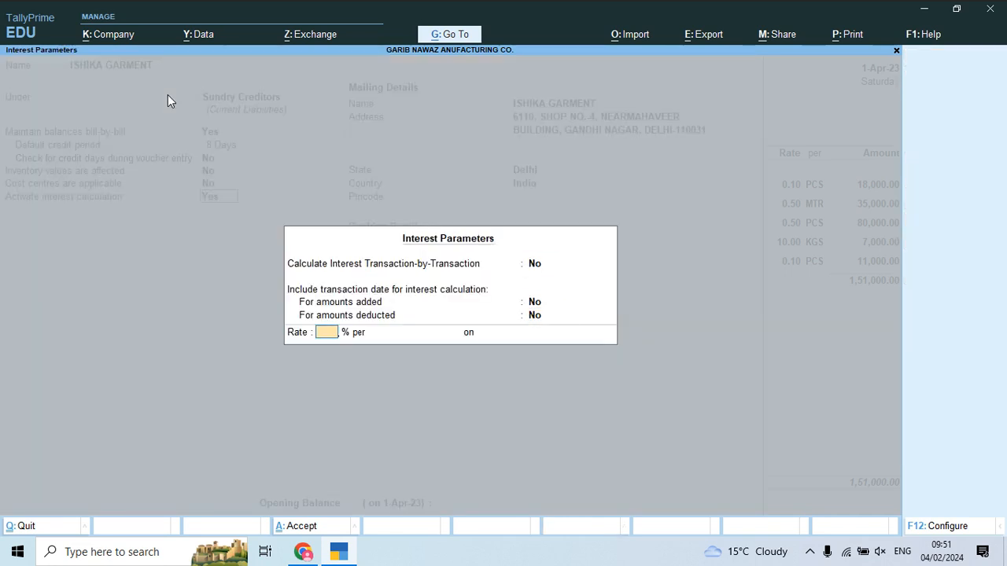
Step: Set the interest to 12% per 365-Day Year and save the ledger
key(Return)
key(Down)
key(Down)
key(Up)
key(Return)
key(Down)
key(Down)
key(Return)
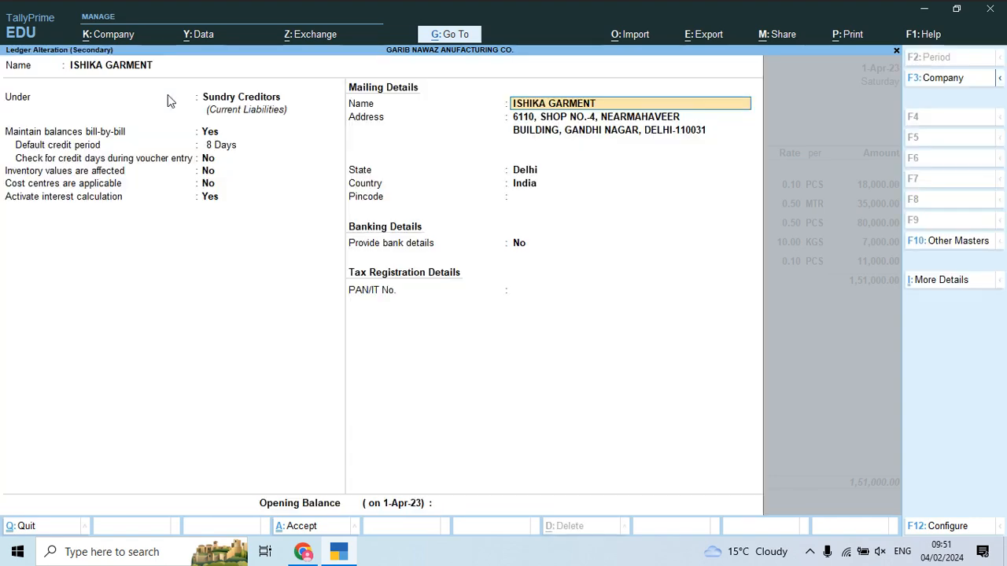
key(Return)
key(ctrl+a)
Step: Close the receipt and party details, keep PURCHASE ACCOUNT, and view invoice No. 151
key(Return)
key(ctrl+a)
key(Return)
key(ctrl+a)
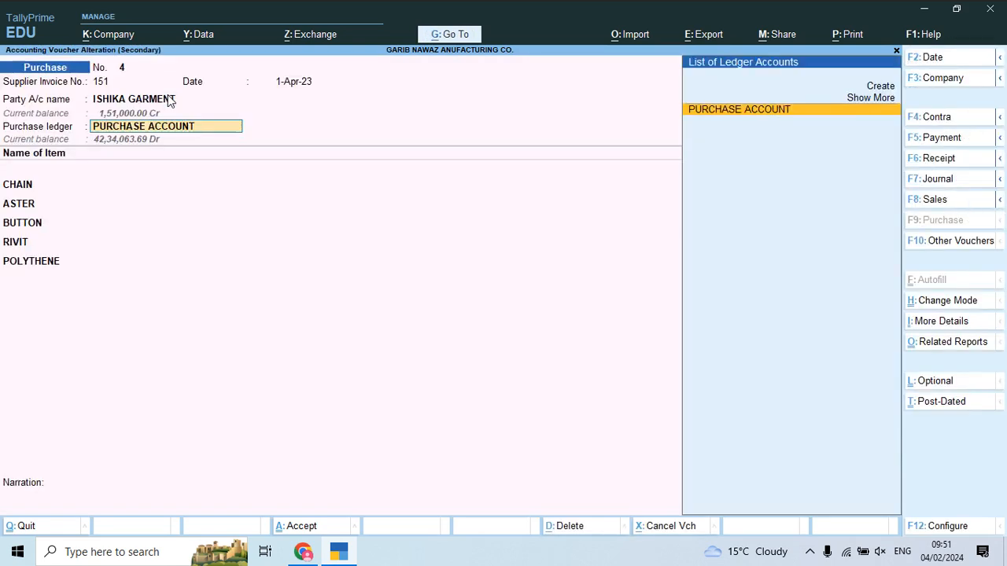
key(Return)
key(Down)
key(Down)
key(Down)
key(Down)
key(Down)
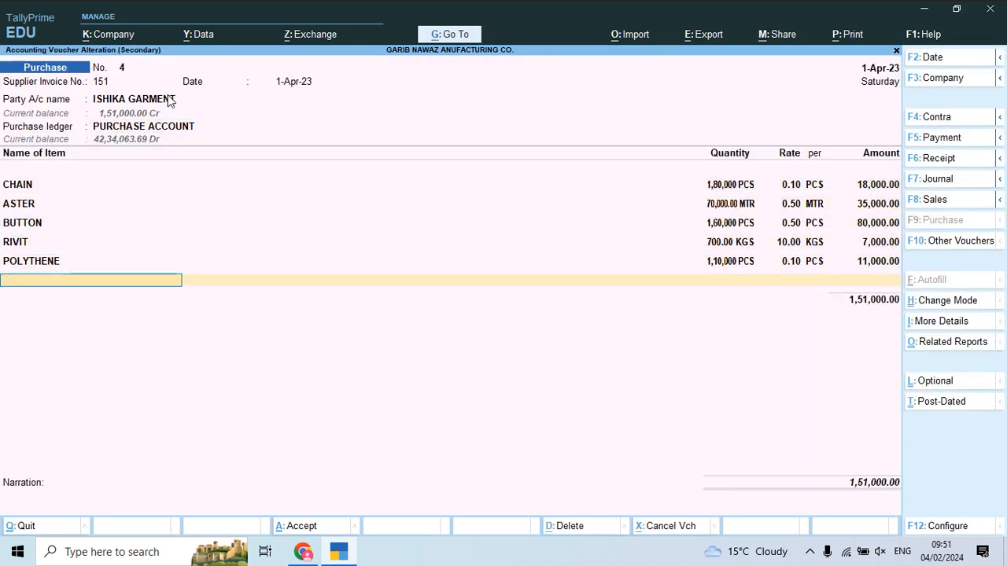
key(alt+Tab)
Step: Add Freight & Forwarding Charges of 2,100 to voucher 4, totalling the invoice charges with the calculator
key(alt+f)
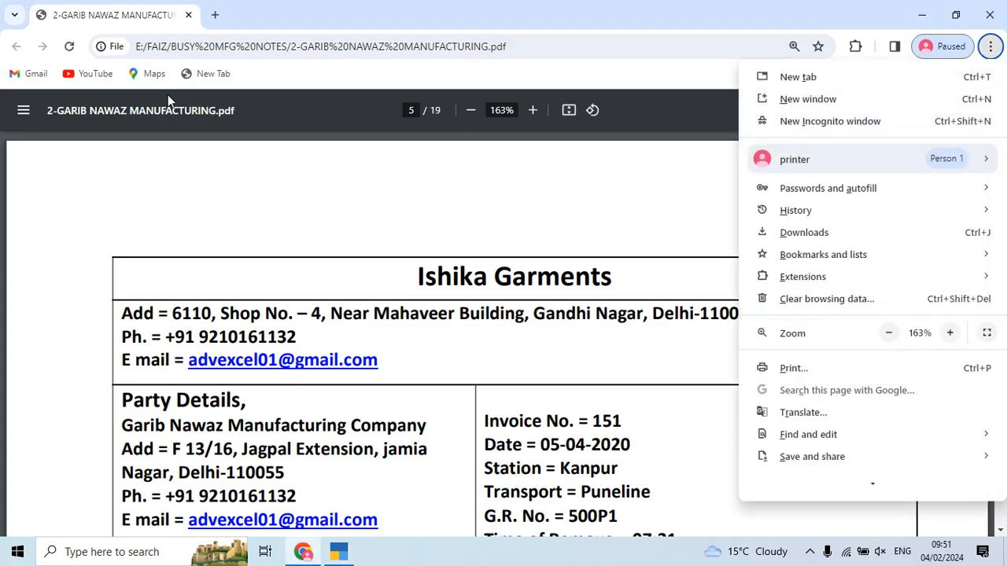
click(434, 215)
scroll(490, 238, down, 8)
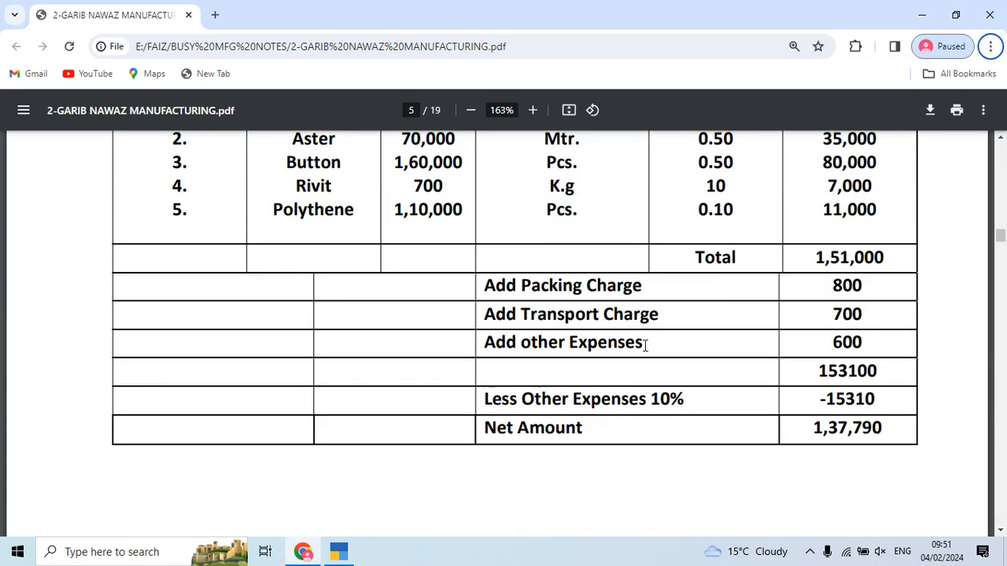
key(alt+Tab)
text(f)
key(Return)
key(alt+Tab)
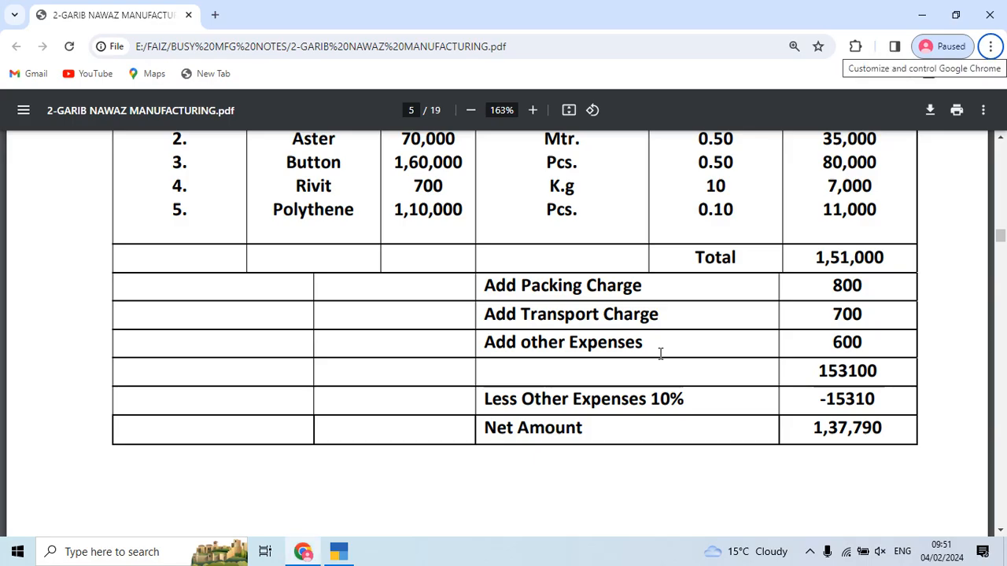
key(alt+Tab)
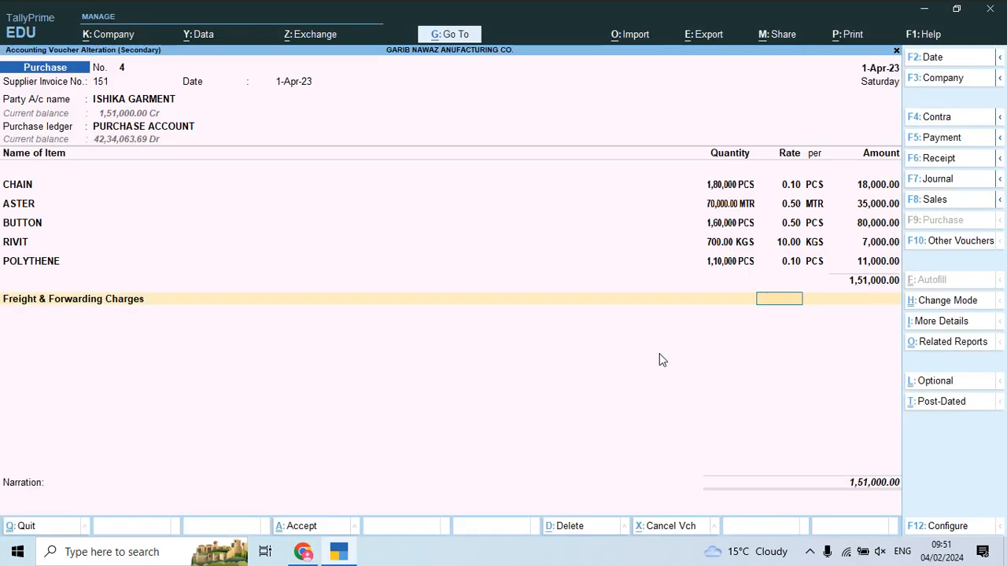
key(ctrl+n)
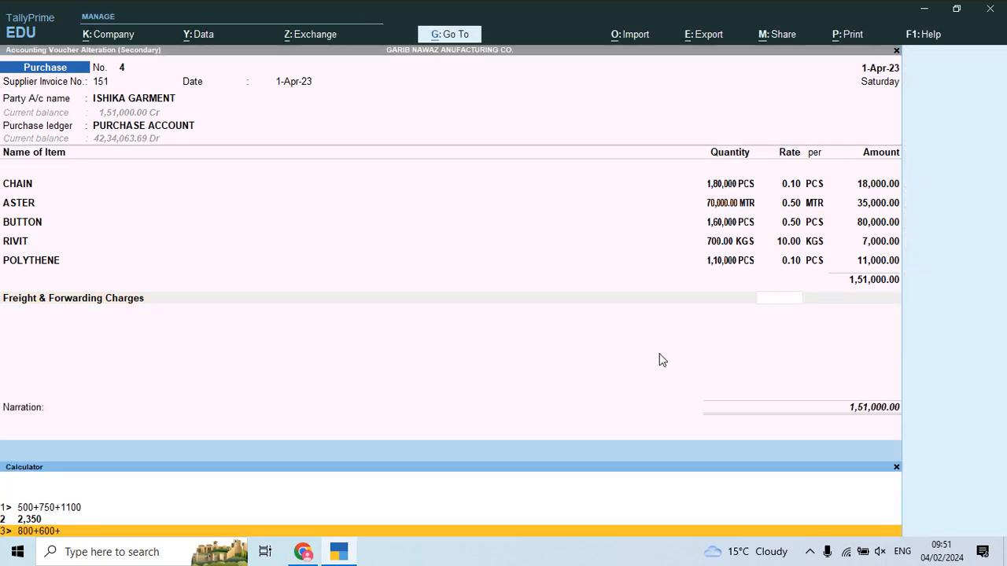
key(alt+Tab)
key(alt+Tab)
text(700)
key(Return)
key(ctrl+m)
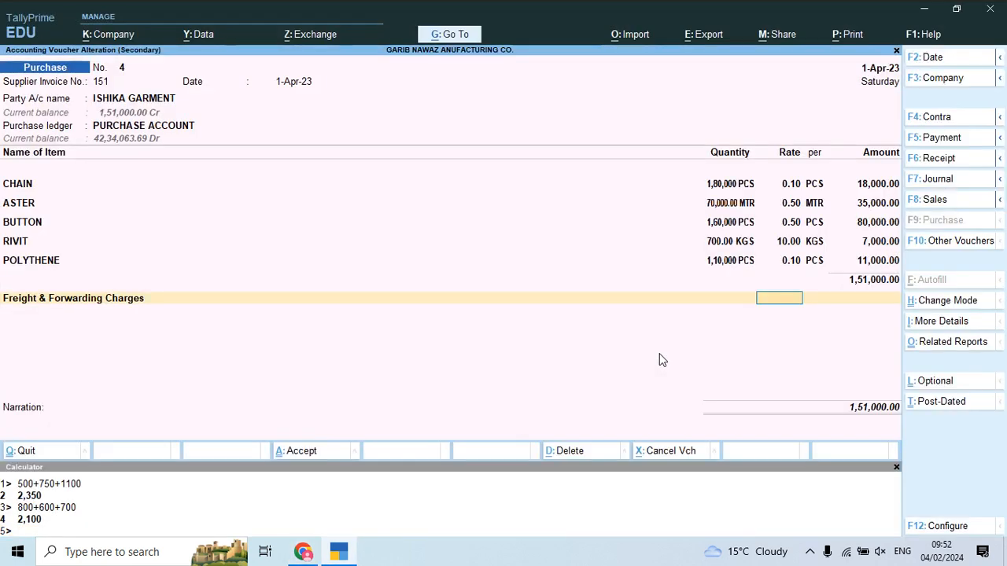
key(Return)
Step: Add a Discount Received row at minus 10% (15,310) to voucher 4
key(alt+Tab)
key(alt+Tab)
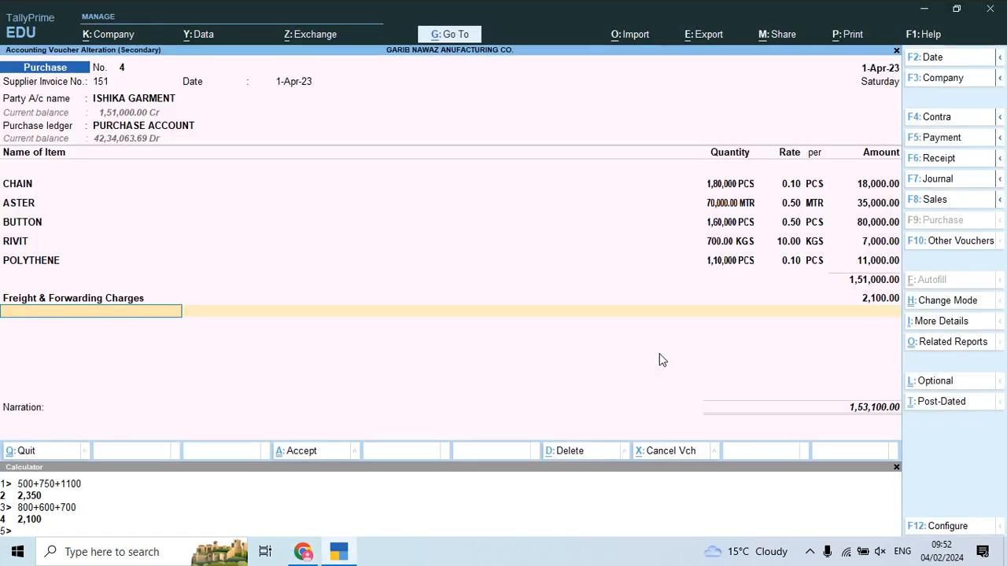
text(di)
key(Down)
key(Down)
key(Return)
key(alt+Tab)
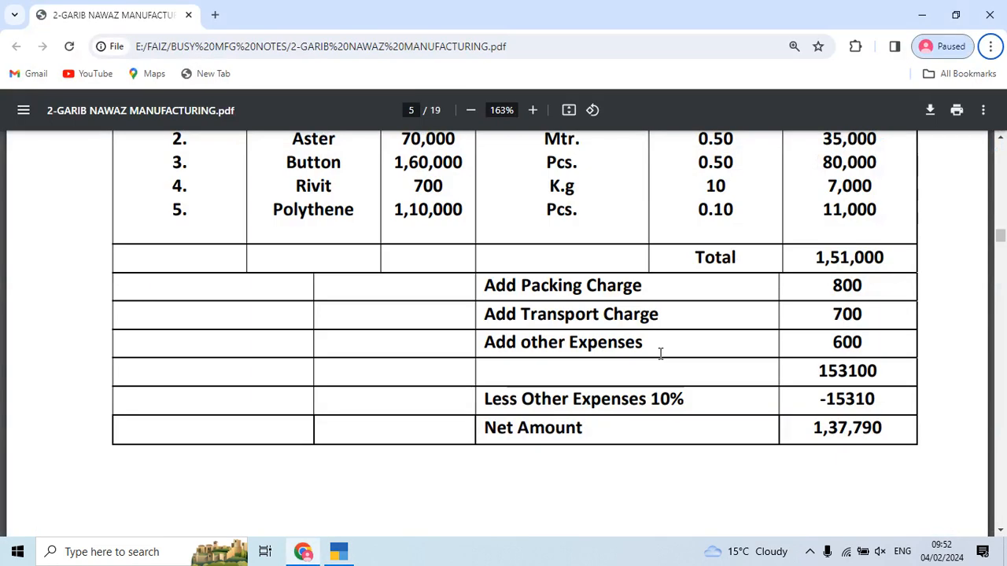
key(alt+Tab)
text(-15310)
key(Return)
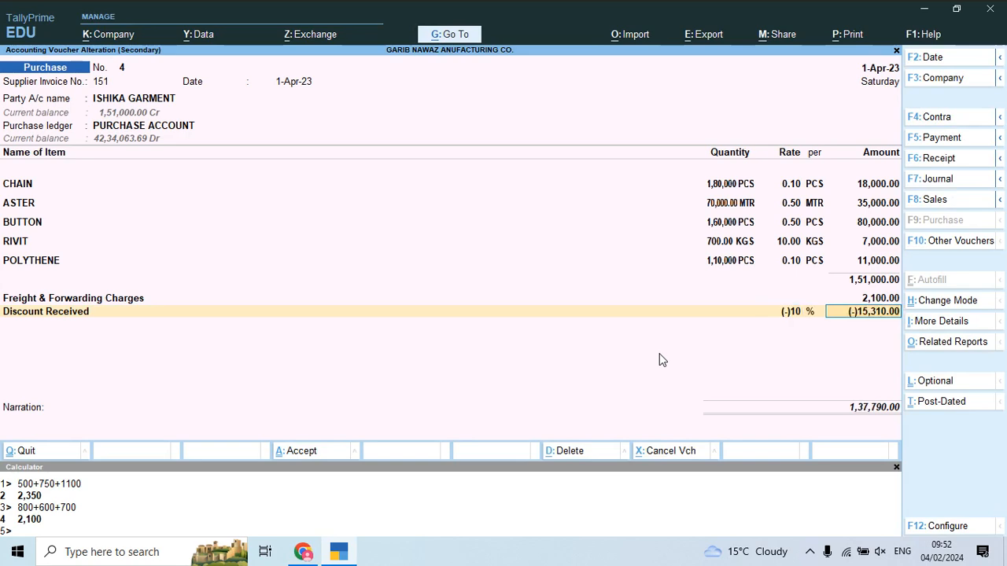
Step: Check the net amount against the PDF and save voucher 4 at 1,37,790
key(alt+Tab)
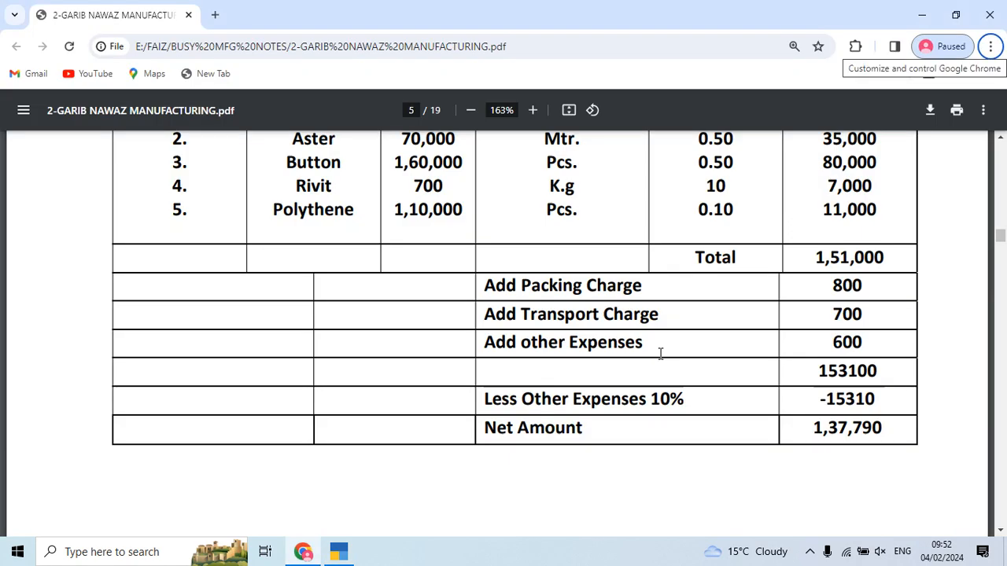
key(alt+Tab)
key(Return)
key(Return)
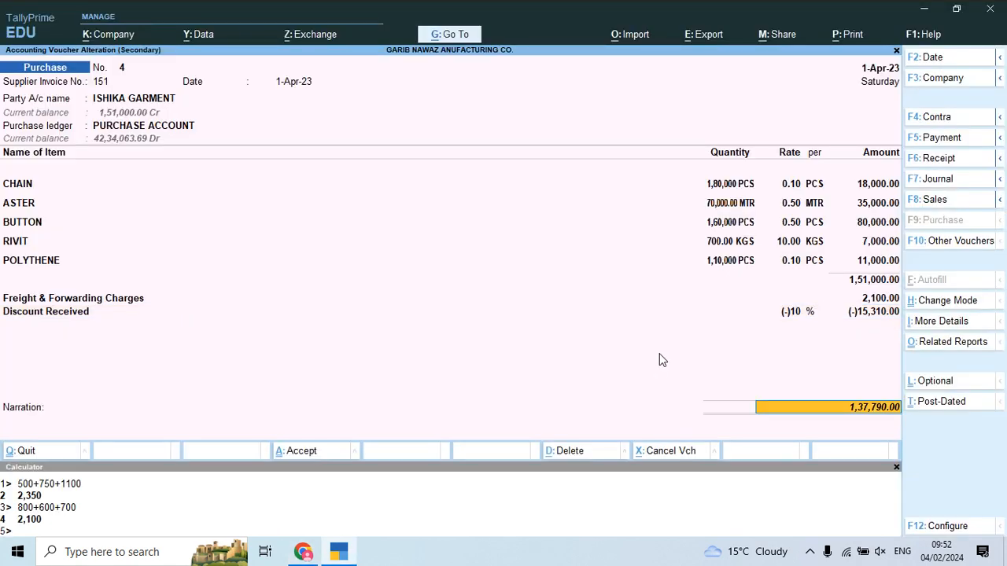
key(Return)
key(Return)
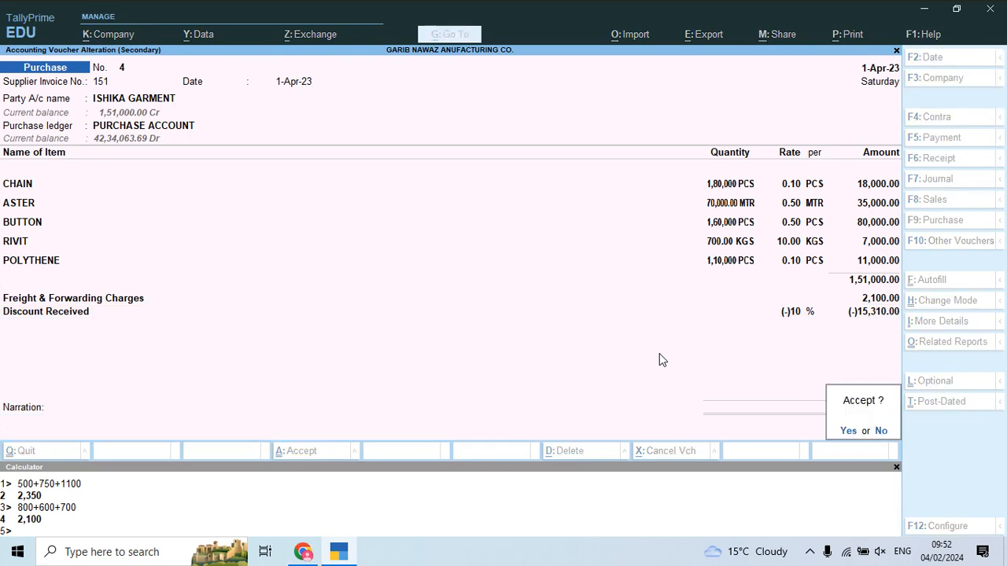
key(Return)
key(Down)
key(Return)
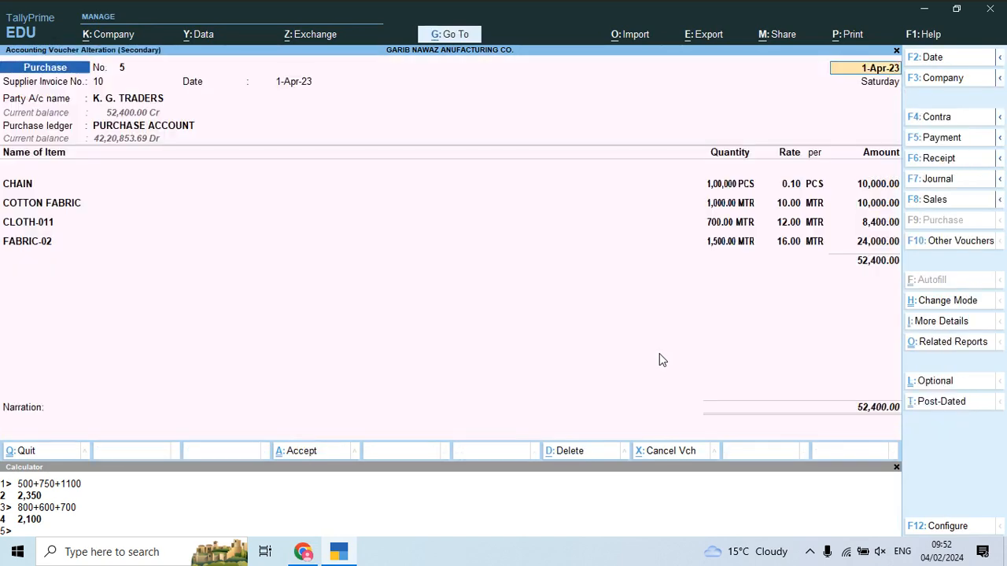
Step: Review the K. G. Traders invoice and step through voucher 5's header fields
key(alt+Tab)
scroll(487, 396, down, 5)
scroll(487, 397, down, 6)
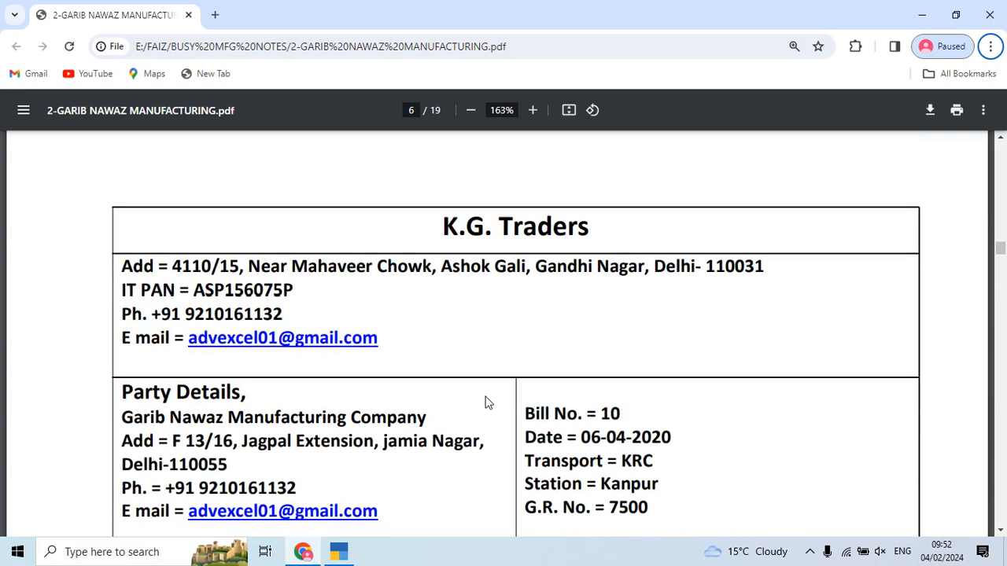
key(alt+Tab)
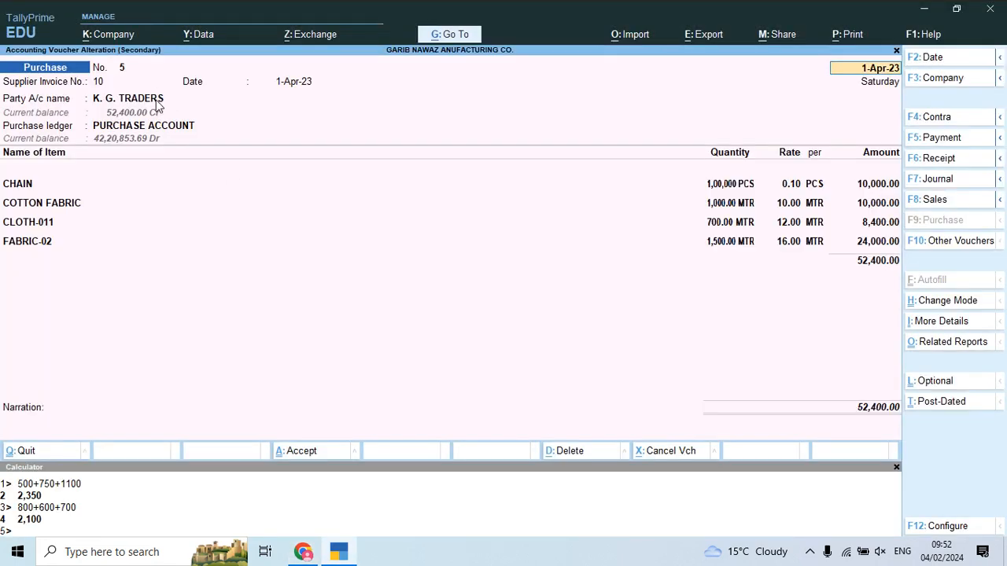
key(Return)
key(Return)
key(Return)
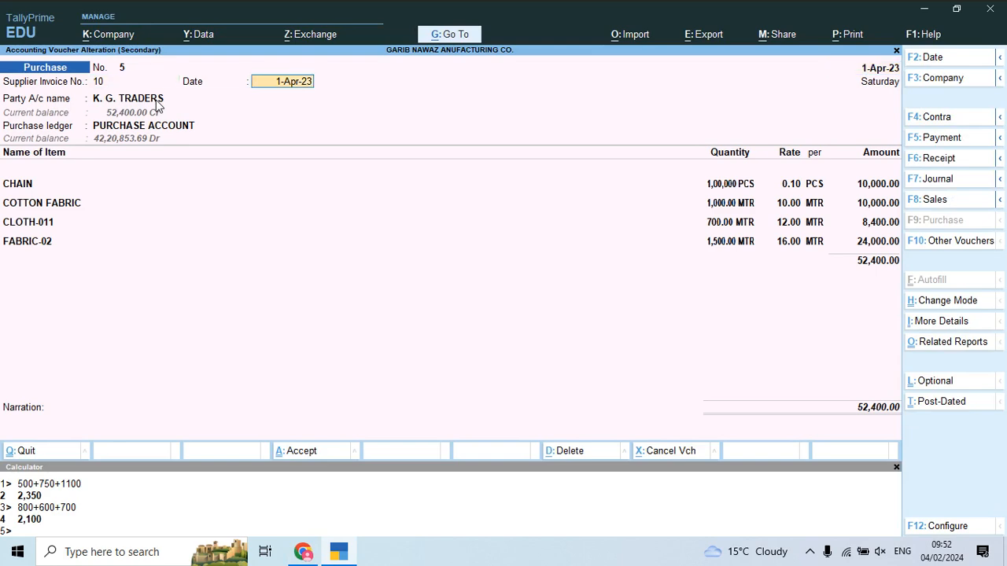
Step: Set the K. G. TRADERS ledger's default credit period to 8 days
key(ctrl+Return)
key(Return)
key(Return)
key(Return)
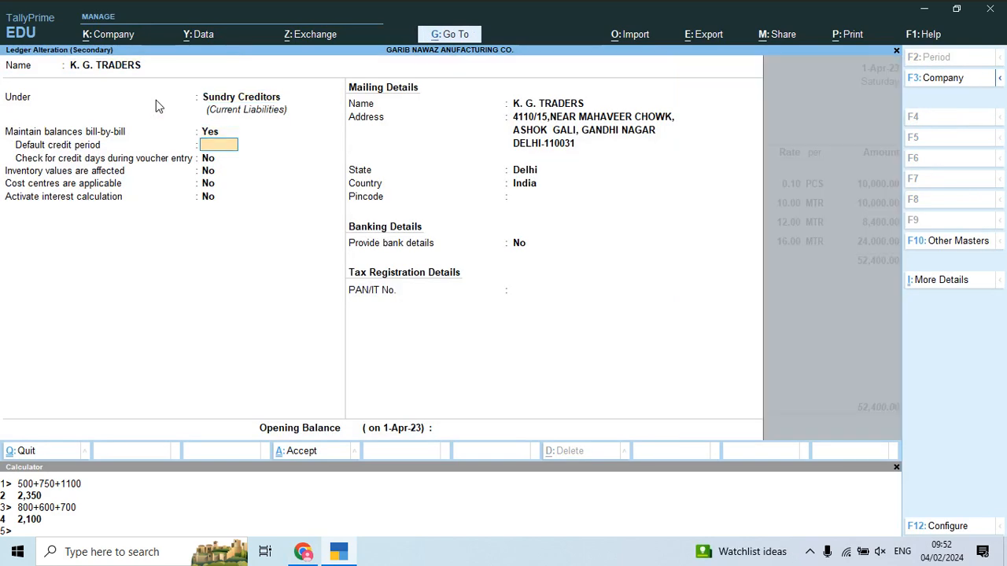
text(8)
key(Return)
key(Return)
key(Return)
key(Up)
Step: Activate 12% interest per 365-Day Year on credit balances only and save the ledger
key(Return)
key(y)
key(Return)
key(Return)
key(Return)
key(Return)
text(12)
key(Return)
key(Down)
key(Down)
key(Up)
key(Return)
key(Down)
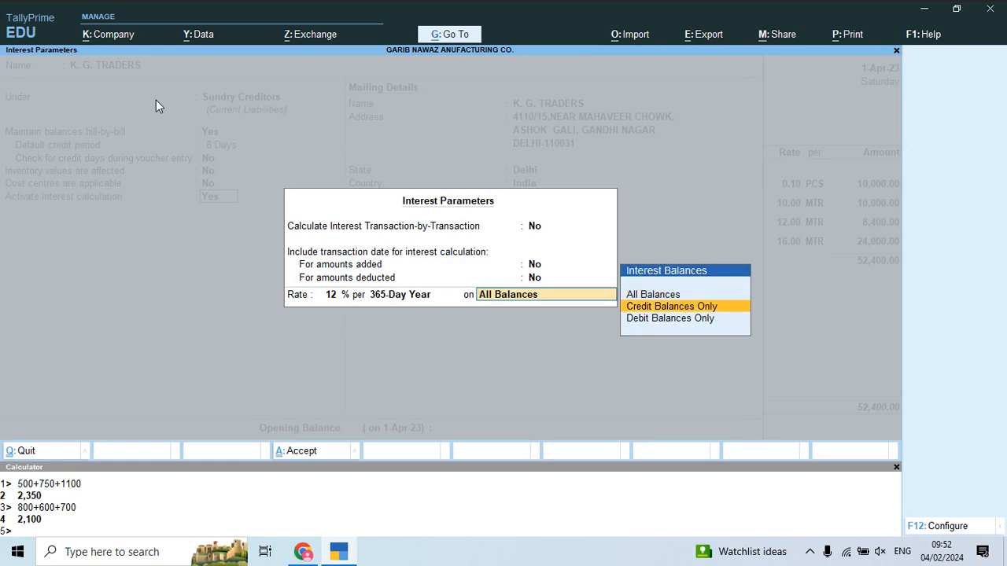
key(Return)
key(ctrl+a)
Step: Pass through the party details, keeping PURCHASE ACCOUNT as the purchase ledger
key(Return)
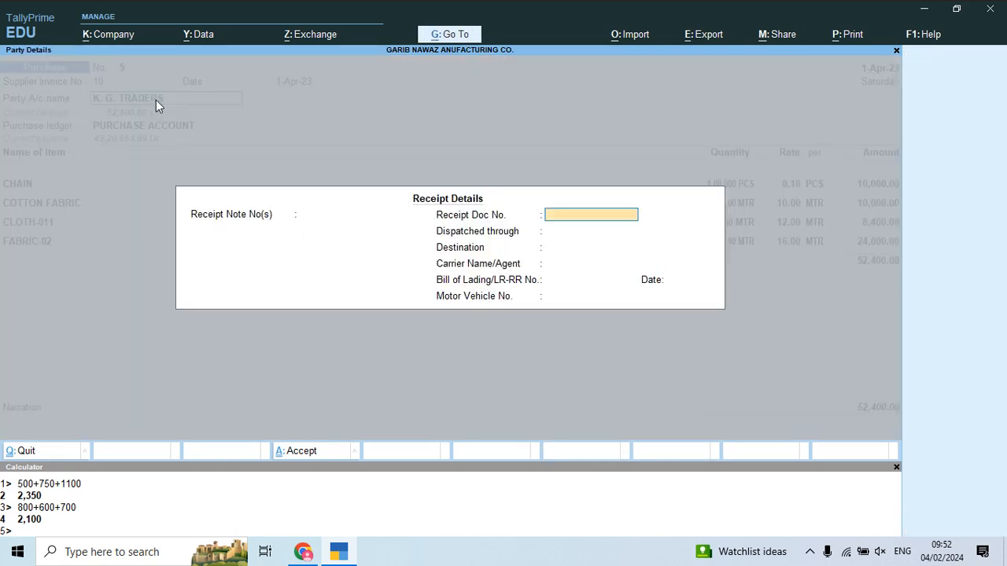
key(ctrl+a)
key(ctrl+a)
key(Return)
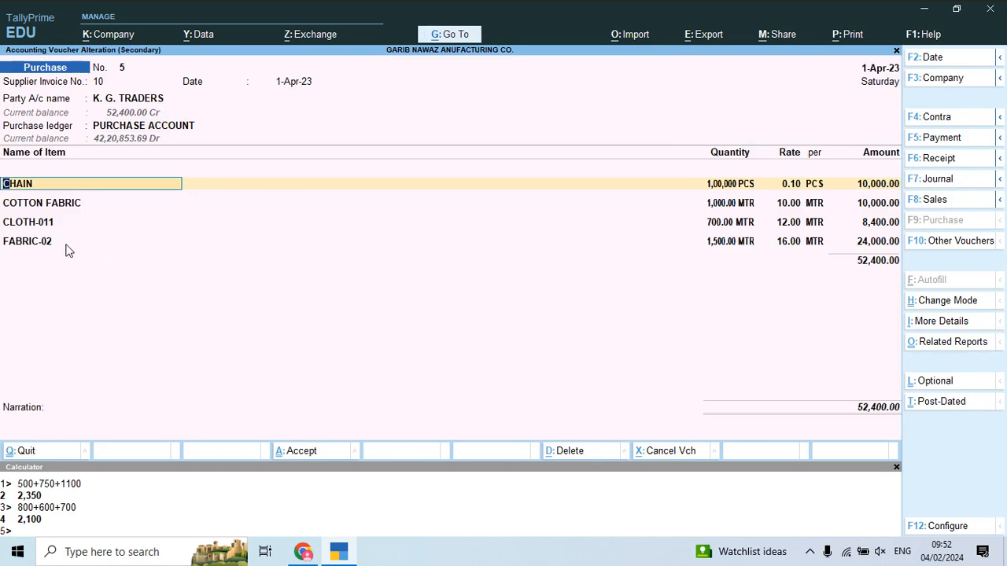
Step: Check the K.G. Traders invoice and move to a new empty row in voucher 5
key(alt+Tab)
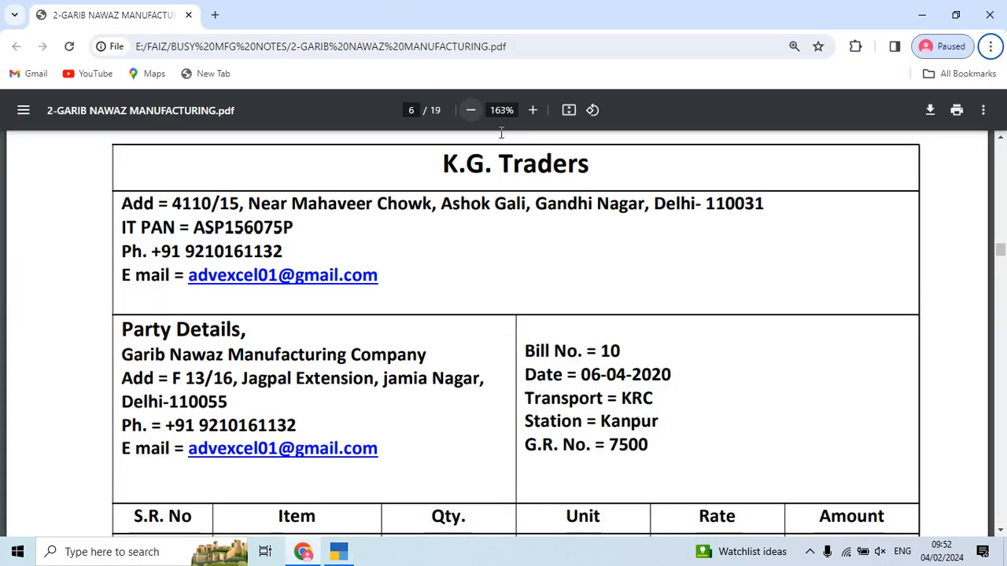
scroll(585, 336, down, 3)
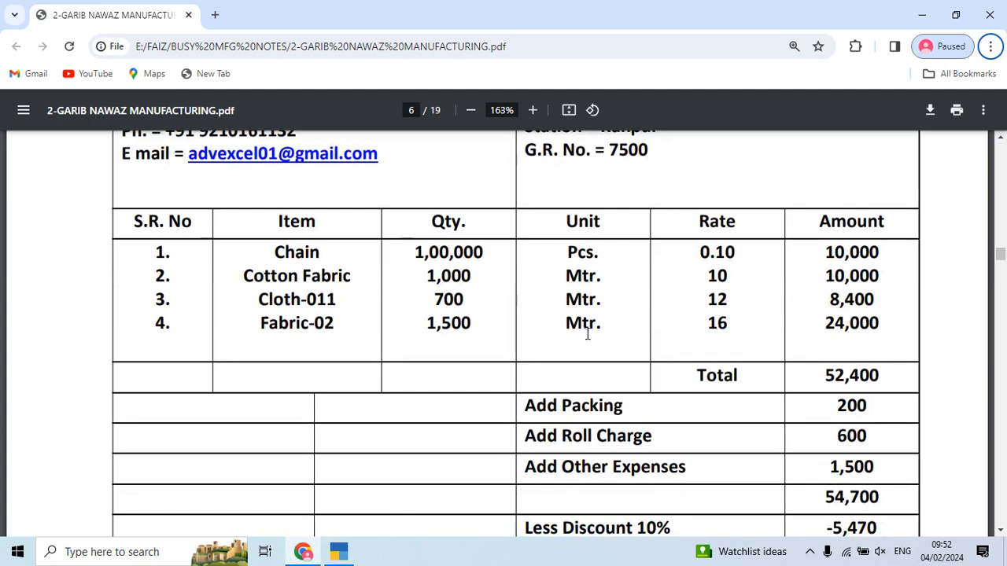
key(alt+Tab)
key(Return)
key(Return)
key(Return)
key(Down)
key(Down)
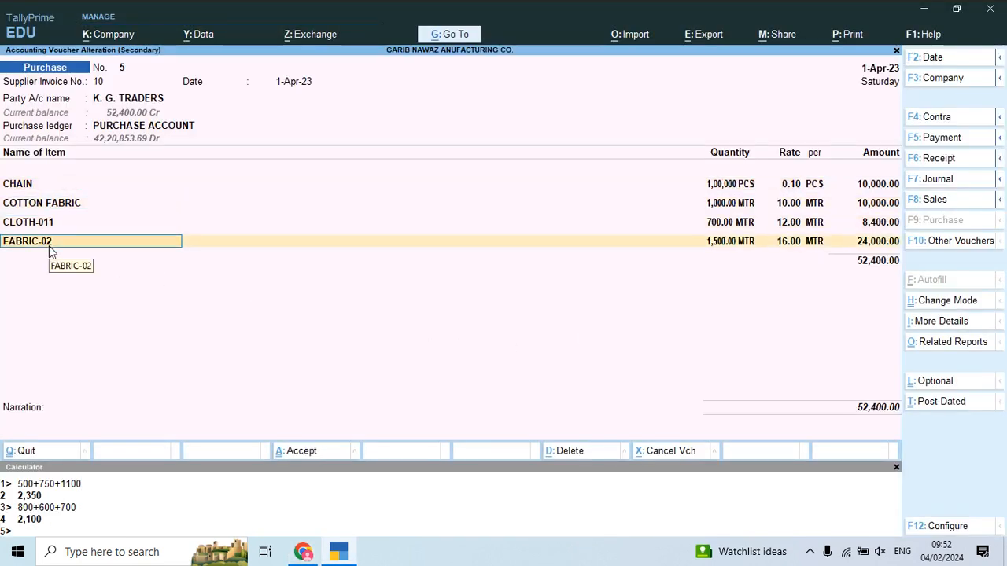
key(Down)
key(alt+Tab)
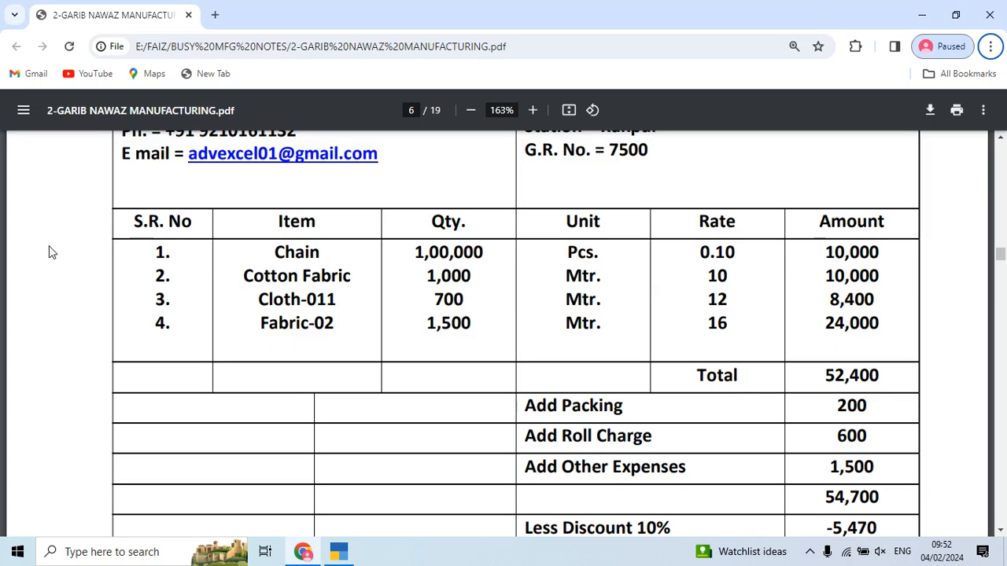
key(alt+f)
key(Escape)
scroll(603, 252, down, 3)
key(alt+Tab)
Step: Add Freight & Forwarding Charges of 2,300 (800 + 1,500) to voucher 5
text(fr)
key(Return)
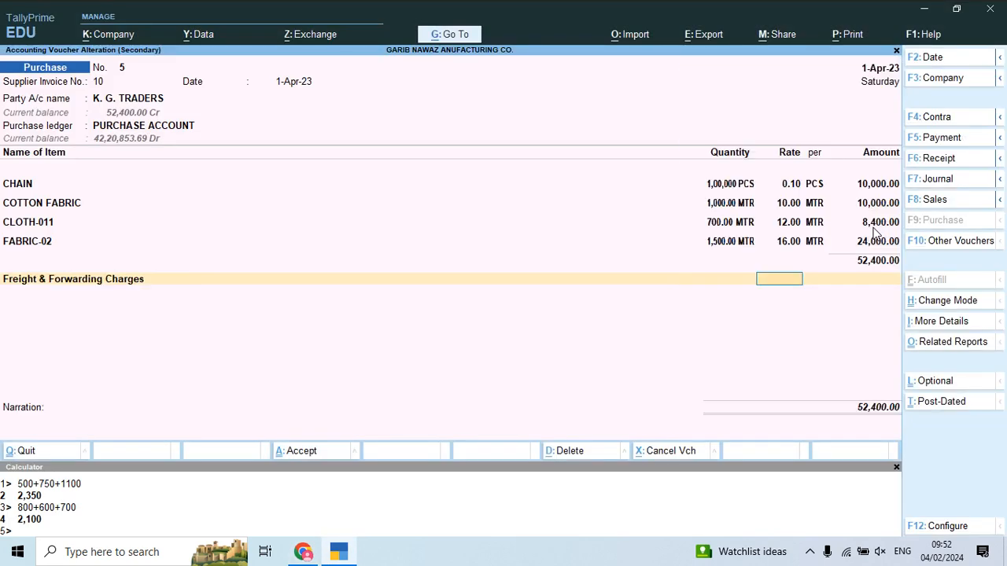
key(alt+Tab)
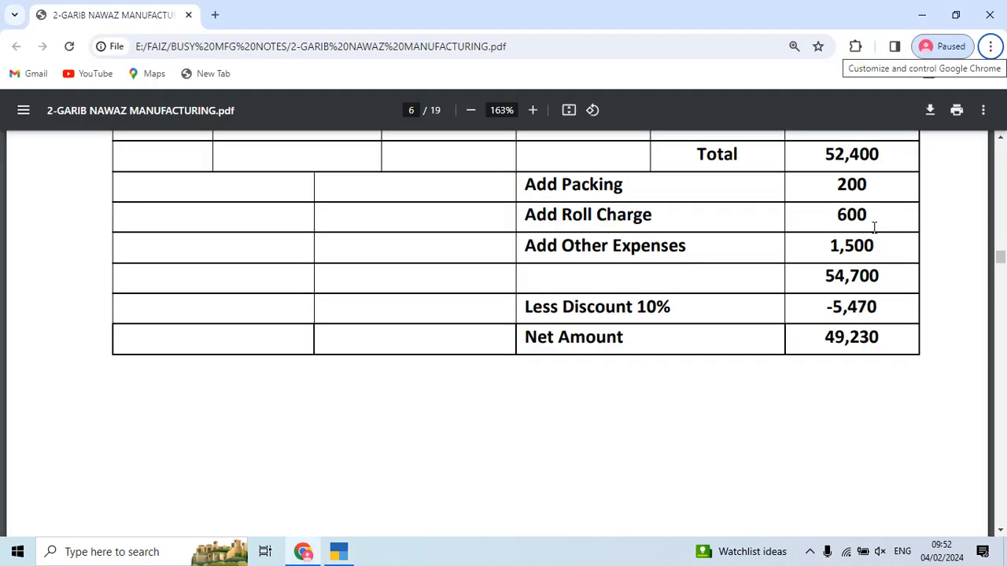
key(alt+Tab)
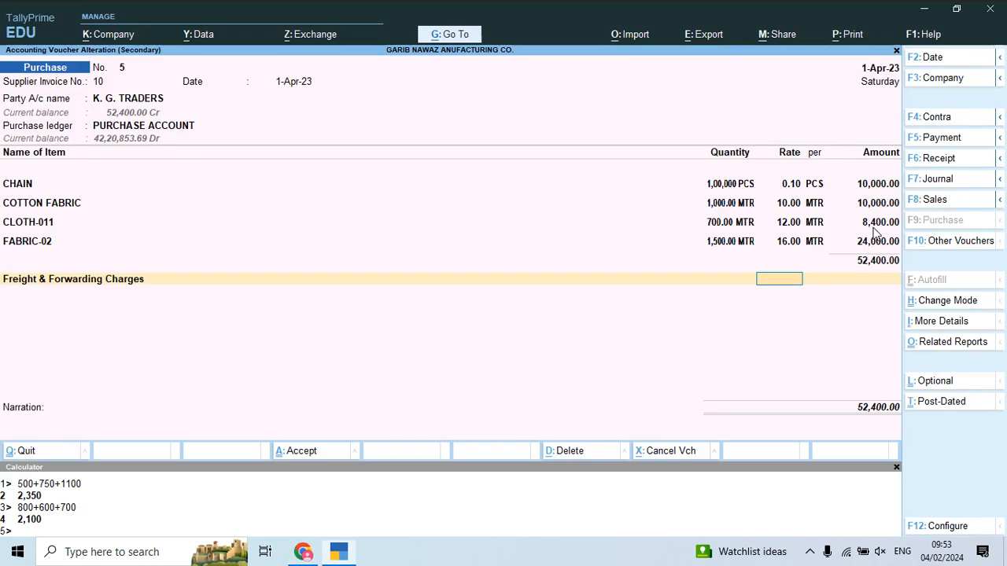
text(800+1500)
key(Return)
key(ctrl+m)
text(2300)
key(Return)
Step: Add Discount Received at 10% and confirm the voucher total of 49,230
key(alt+Tab)
key(alt+Tab)
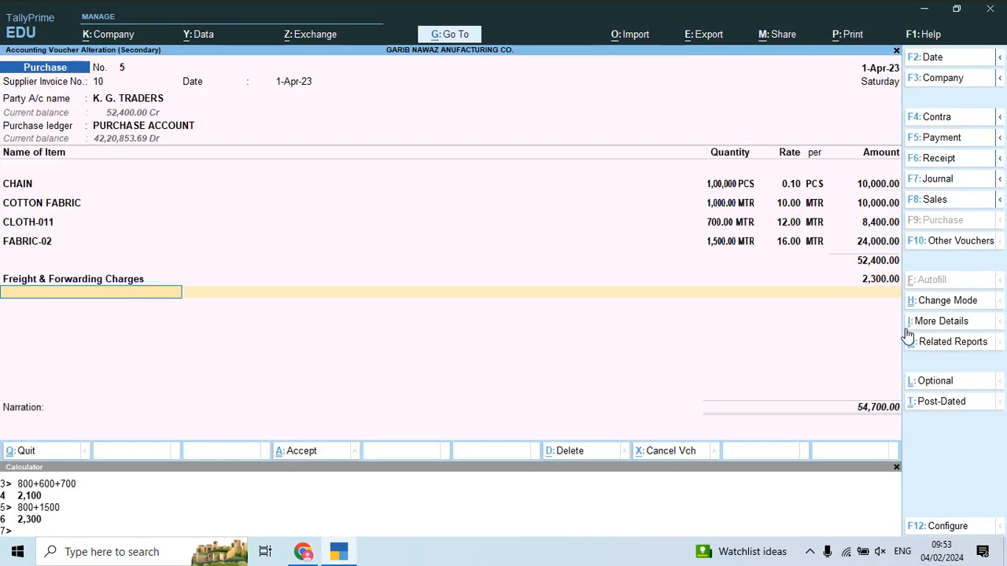
text(Di)
key(Return)
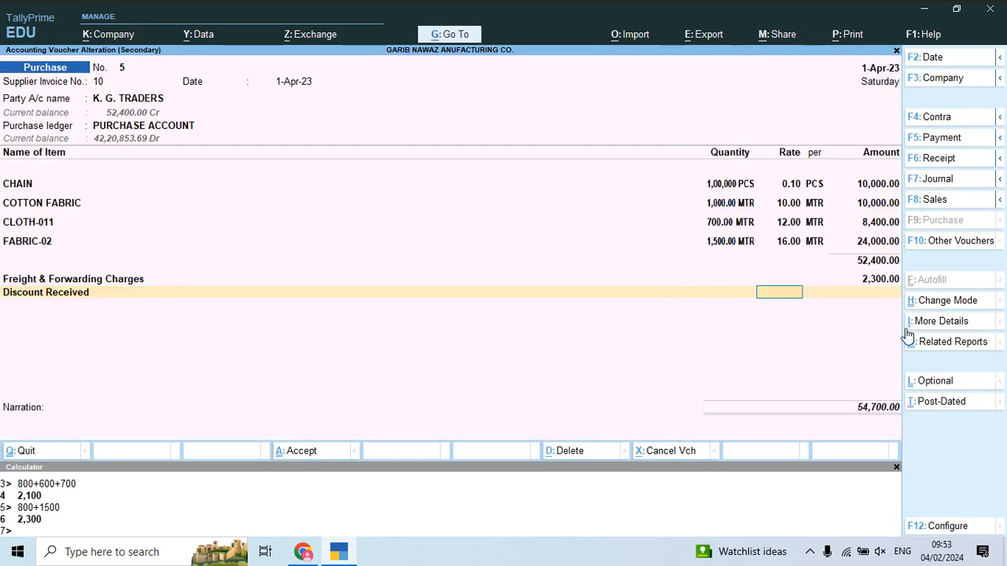
text(10)
key(Return)
key(alt+Tab)
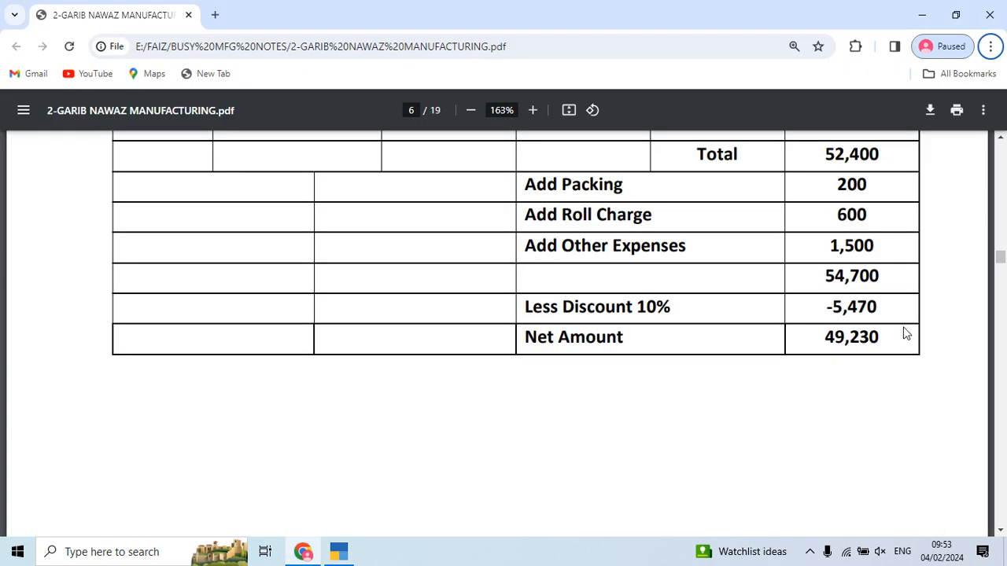
key(alt+Tab)
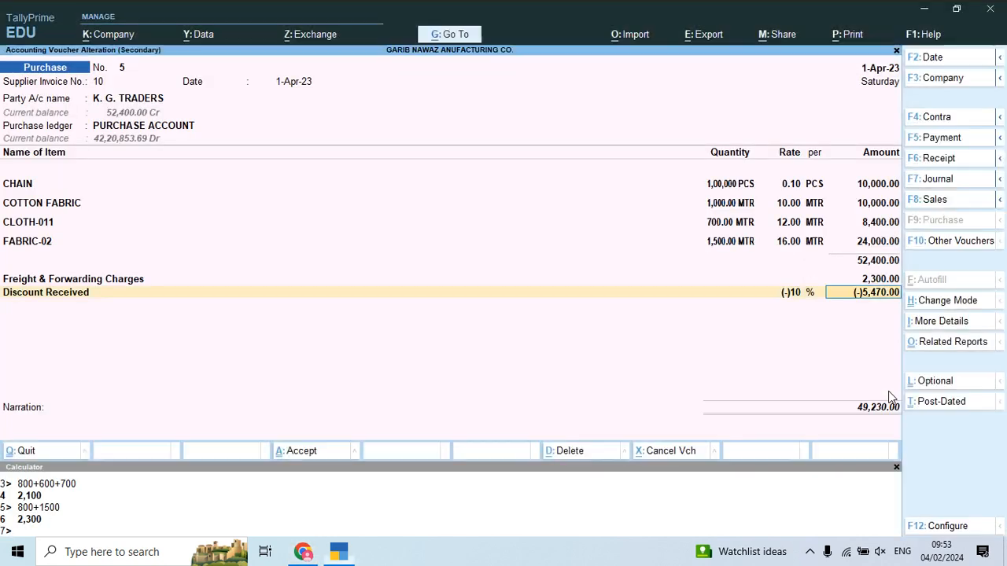
key(Return)
key(Return)
key(Return)
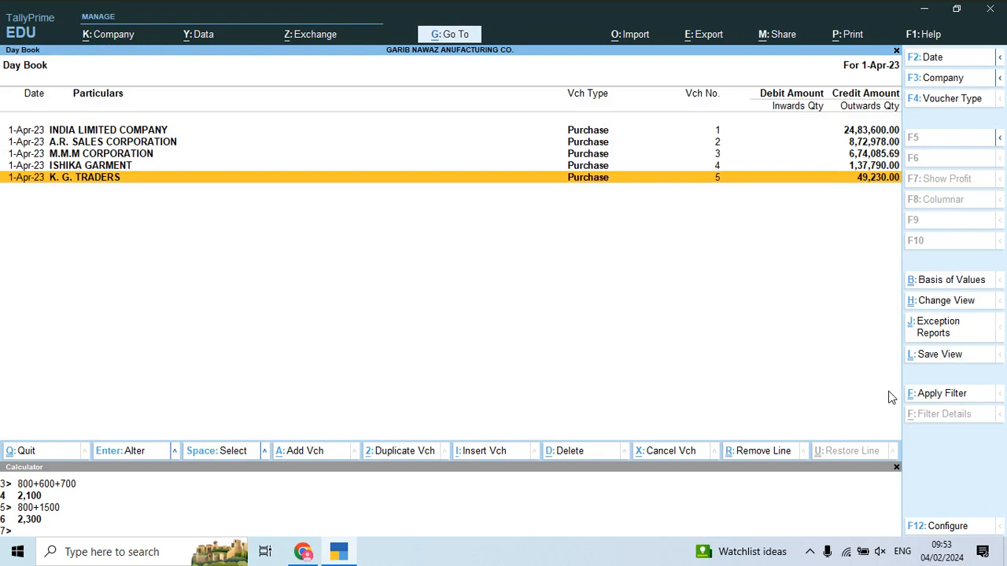
Step: Open the Stock Journal voucher type for alteration from the Gateway
key(Escape)
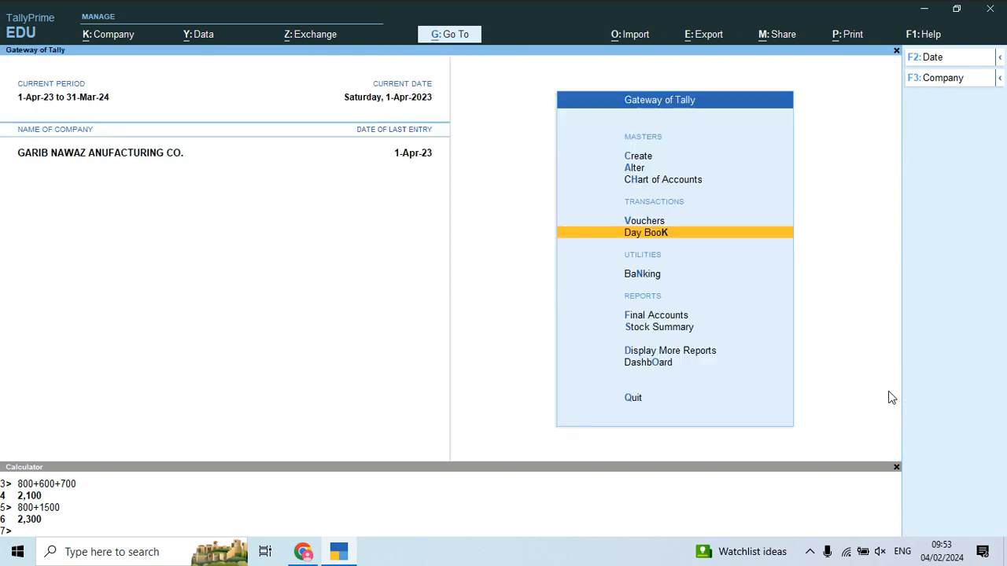
key(Up)
key(Up)
key(Up)
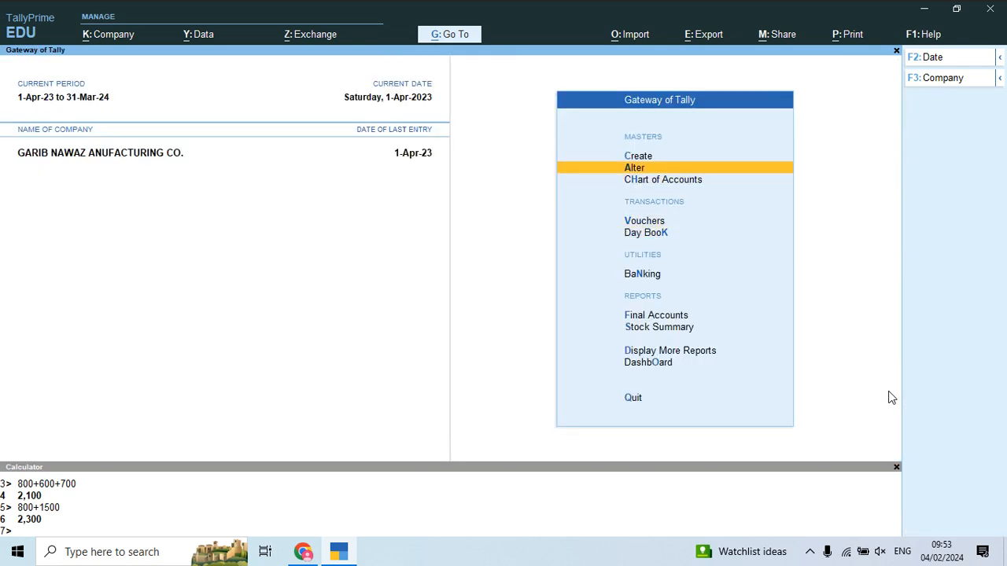
key(Return)
key(Down)
key(Down)
key(Down)
key(Down)
key(Down)
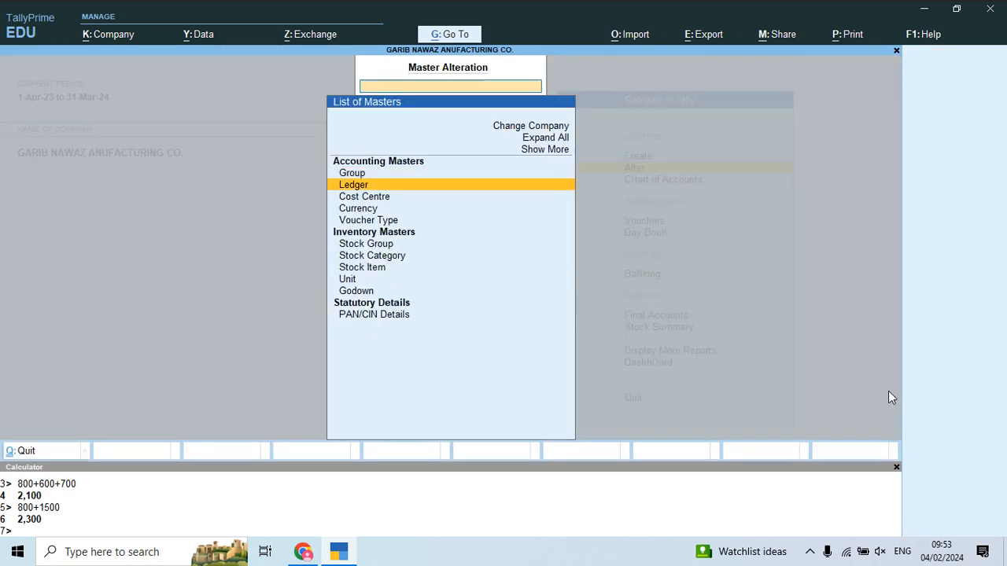
key(Up)
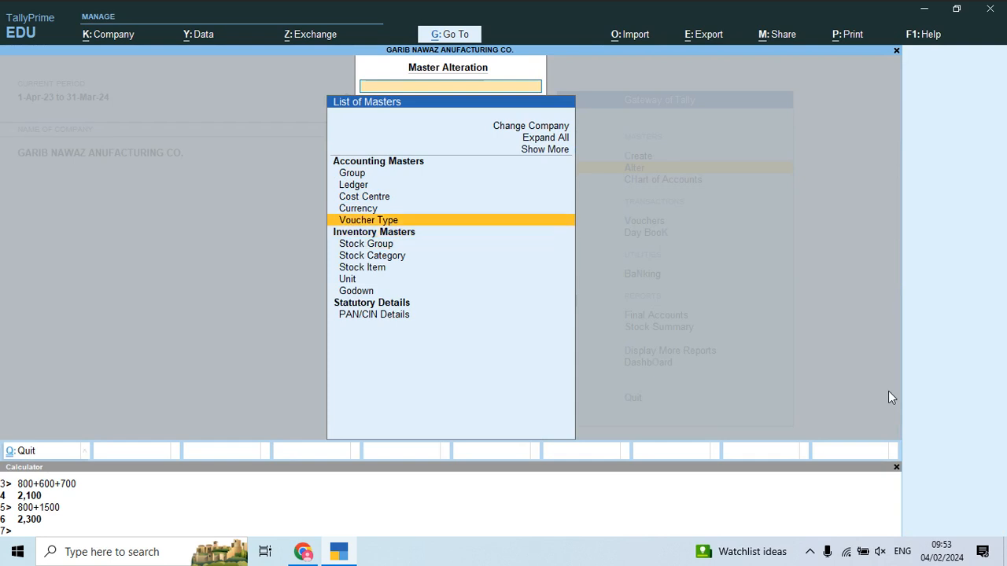
key(Return)
key(Down)
key(Down)
key(Down)
key(Down)
key(Down)
key(Down)
key(Down)
key(Down)
key(Down)
key(Down)
key(Down)
key(Down)
key(Down)
key(Down)
key(Down)
key(Down)
key(Down)
key(Down)
key(Down)
key(Down)
key(Down)
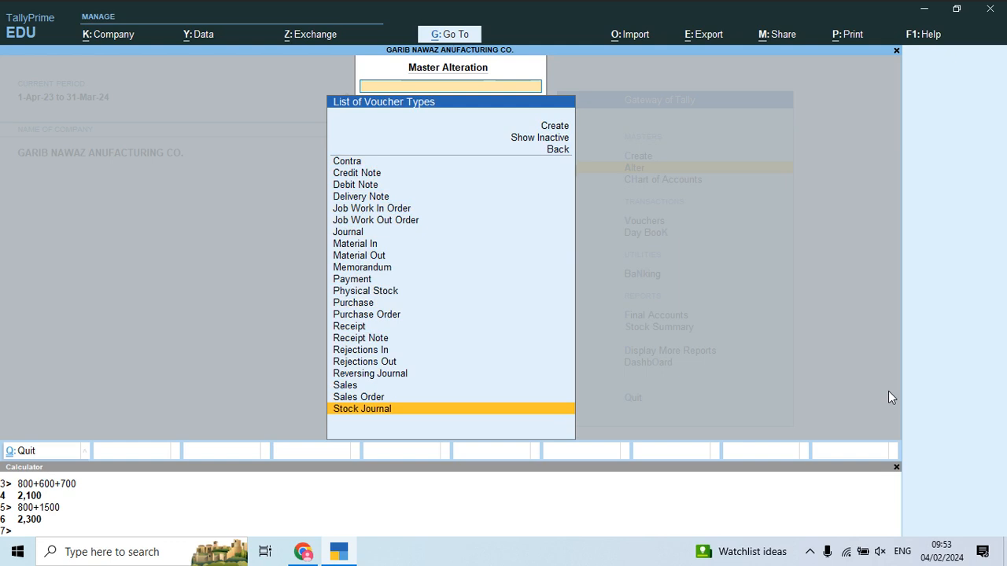
key(Return)
key(Return)
key(Return)
key(Return)
key(Return)
key(Return)
key(Return)
key(Return)
key(Return)
key(Return)
key(Return)
key(Return)
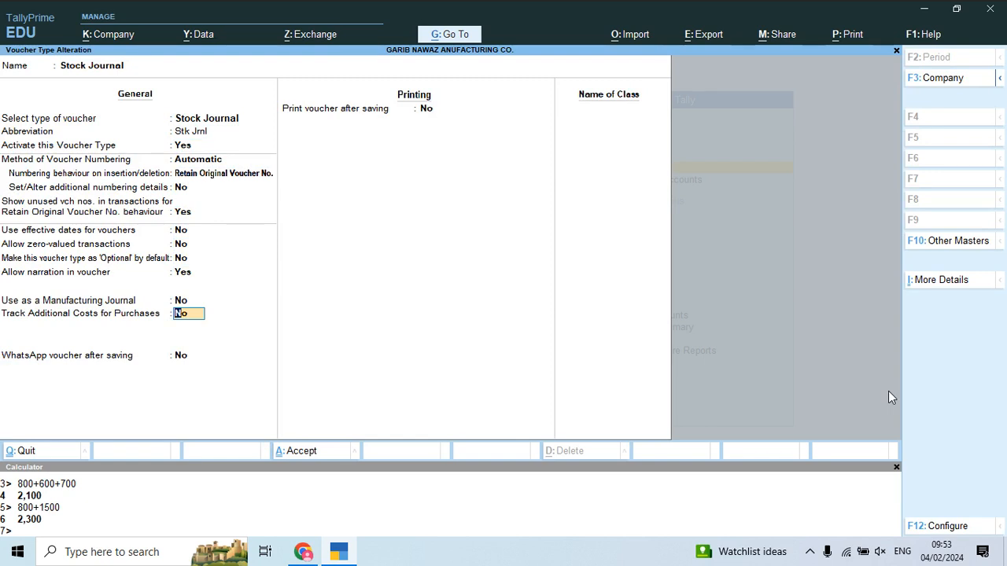
Step: Set Track Additional Costs for Purchases to Yes and save the voucher type
text(y)
key(Return)
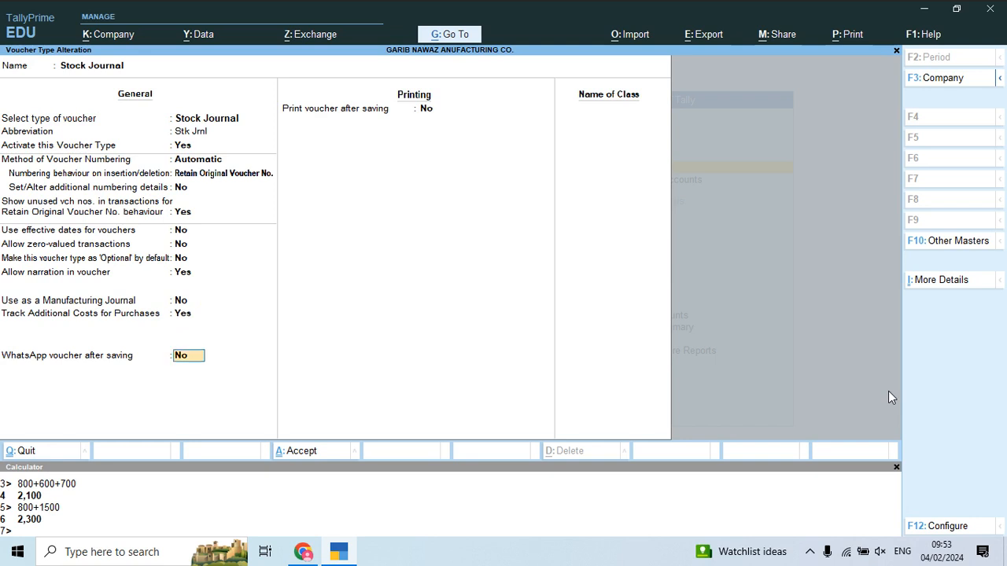
key(Return)
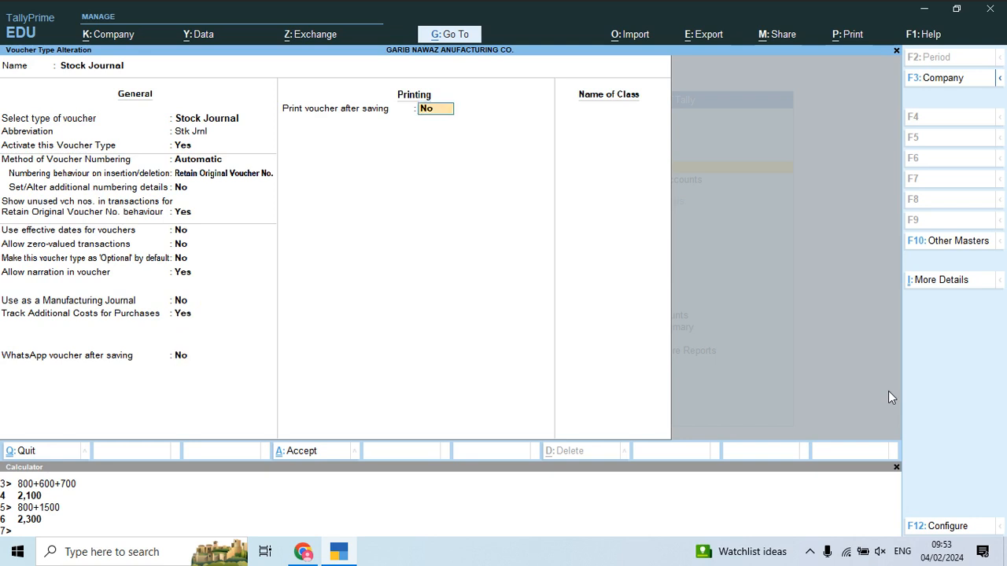
key(Return)
key(Return)
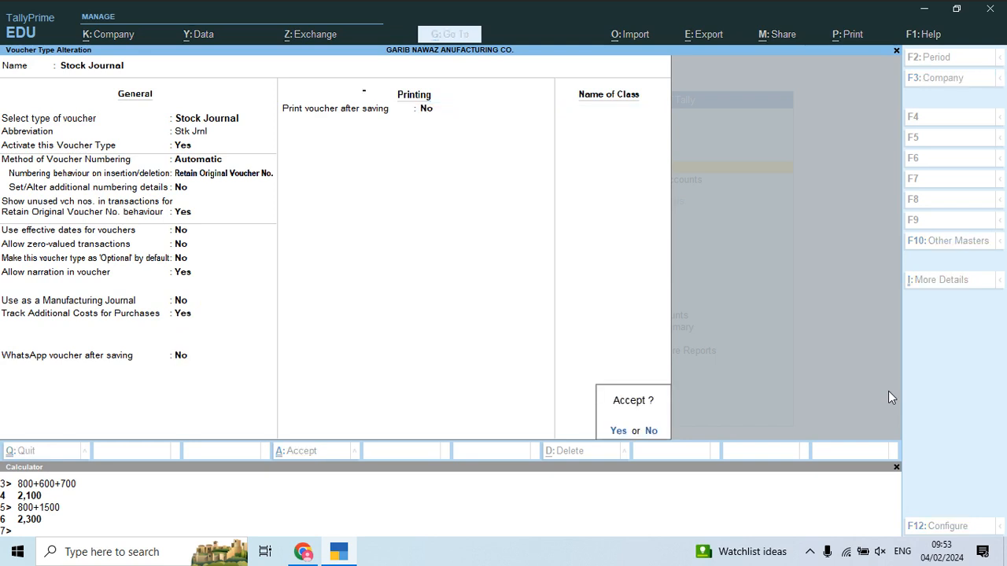
key(Return)
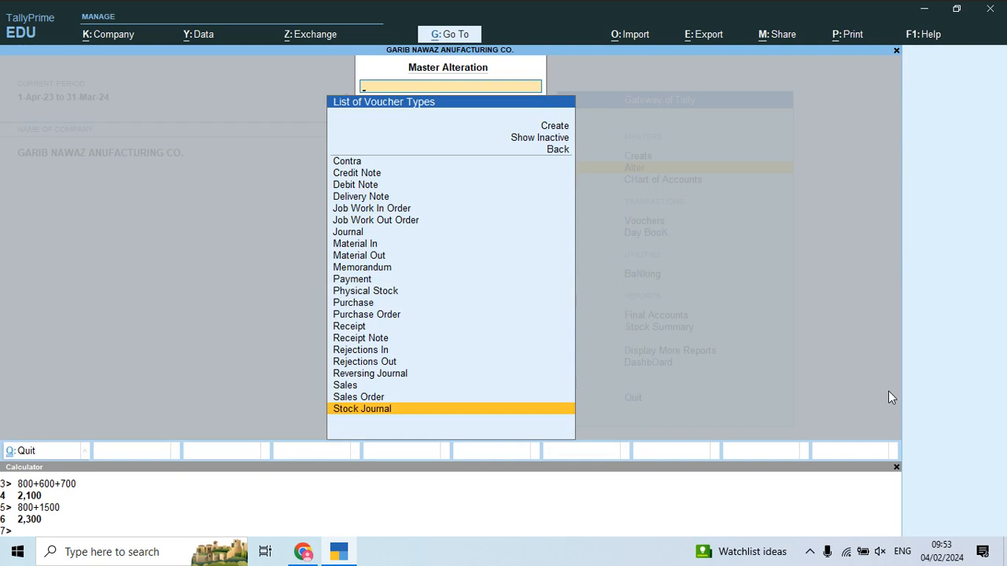
key(Escape)
key(Escape)
Step: Open a blank new godown form under Create > Godown
key(Up)
key(Return)
key(Down)
key(Down)
key(Down)
key(Down)
key(Down)
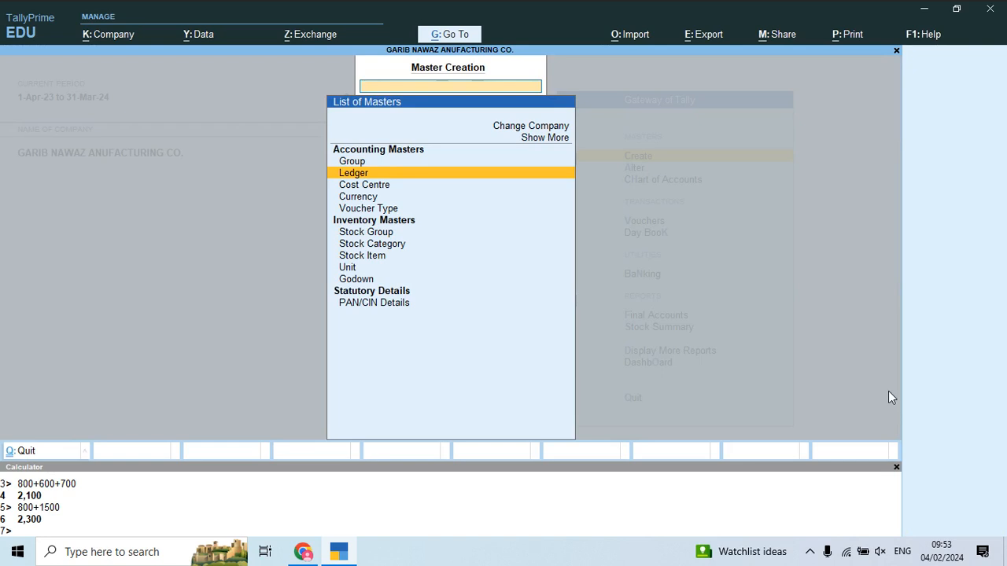
key(Down)
key(Down)
key(Down)
key(Down)
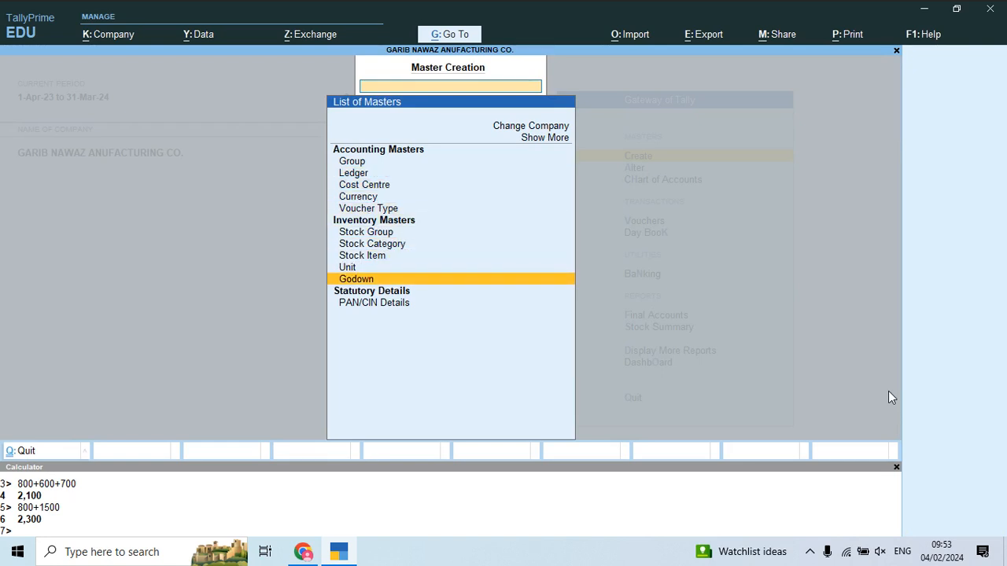
key(Return)
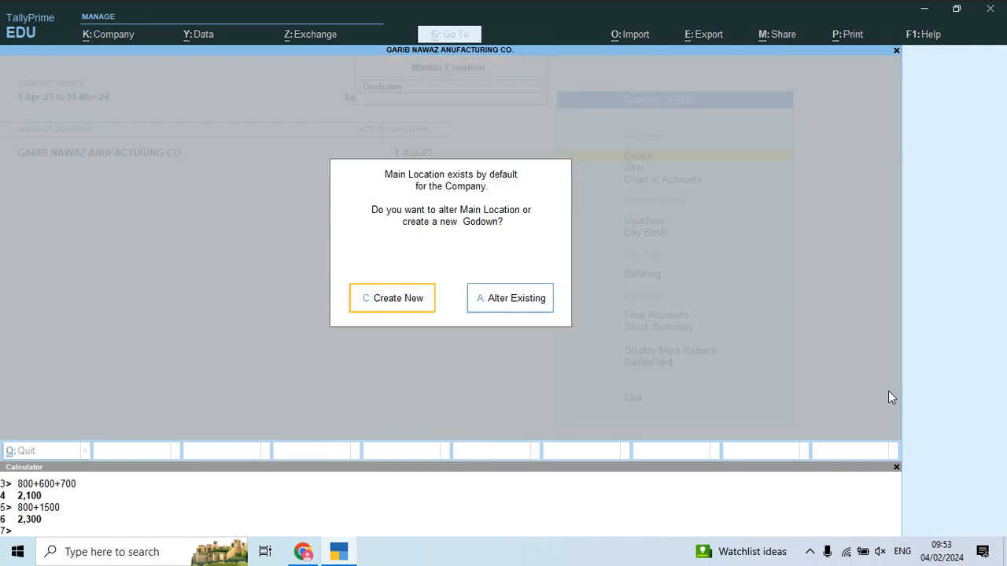
key(Return)
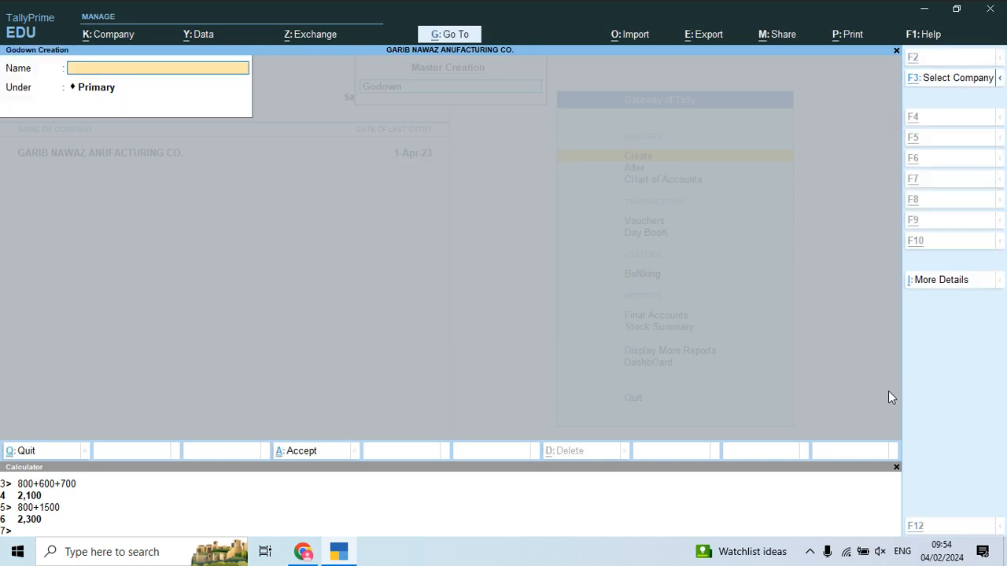
Step: Scroll the PDF notes to the Baba Suit – 01 production page
key(alt+Tab)
scroll(602, 405, down, 8)
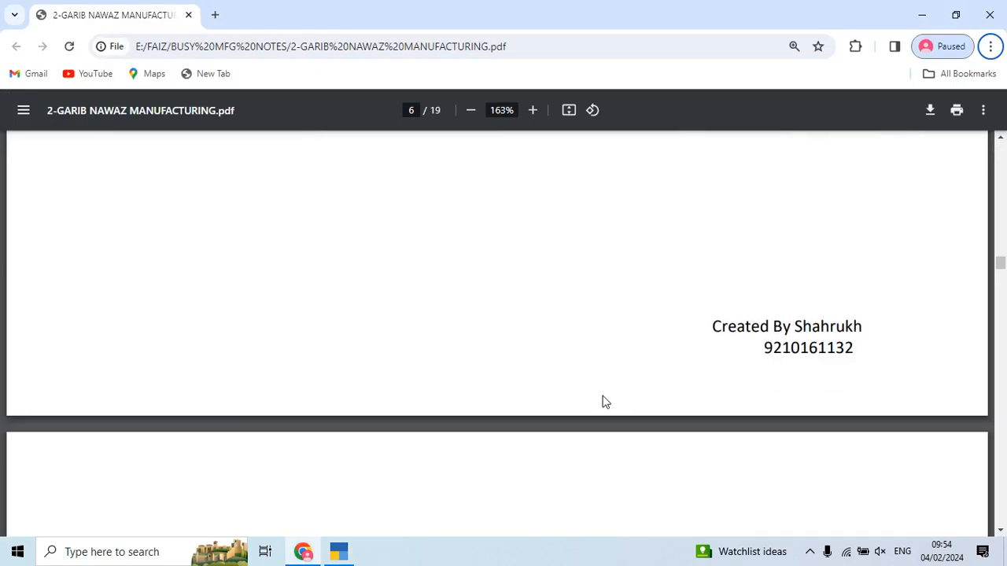
scroll(602, 402, down, 1)
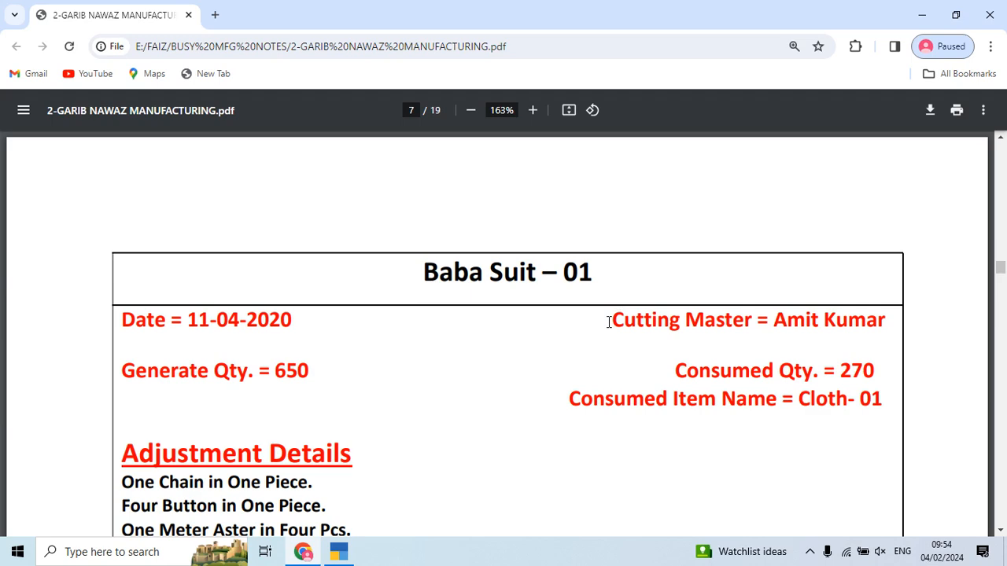
Step: Create a godown under Primary named after the cutting master
key(alt+Tab)
text(Cutt)
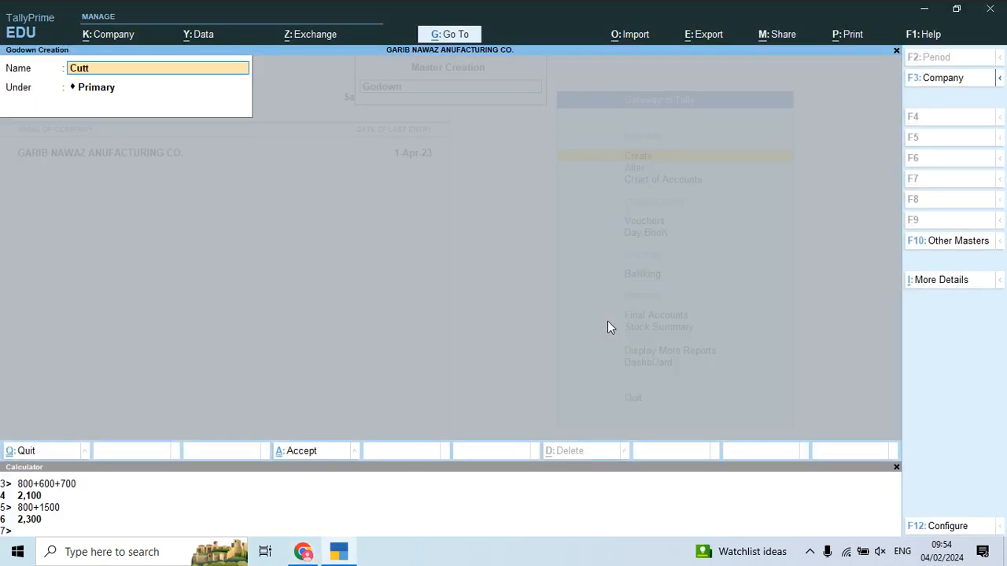
key(Return)
key(Return)
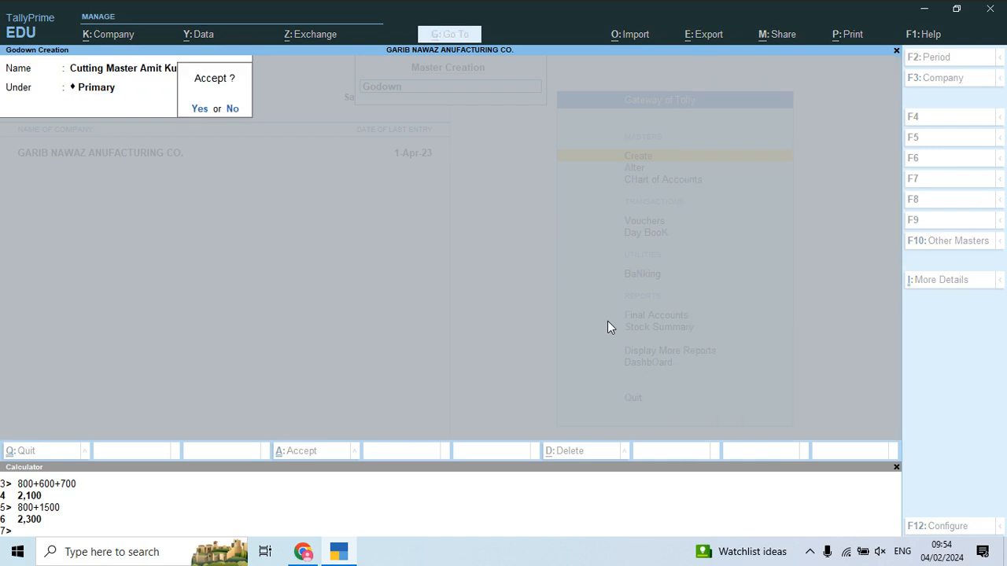
key(Return)
Step: Quit Godown Creation and return to the Gateway of Tally
key(Escape)
key(y)
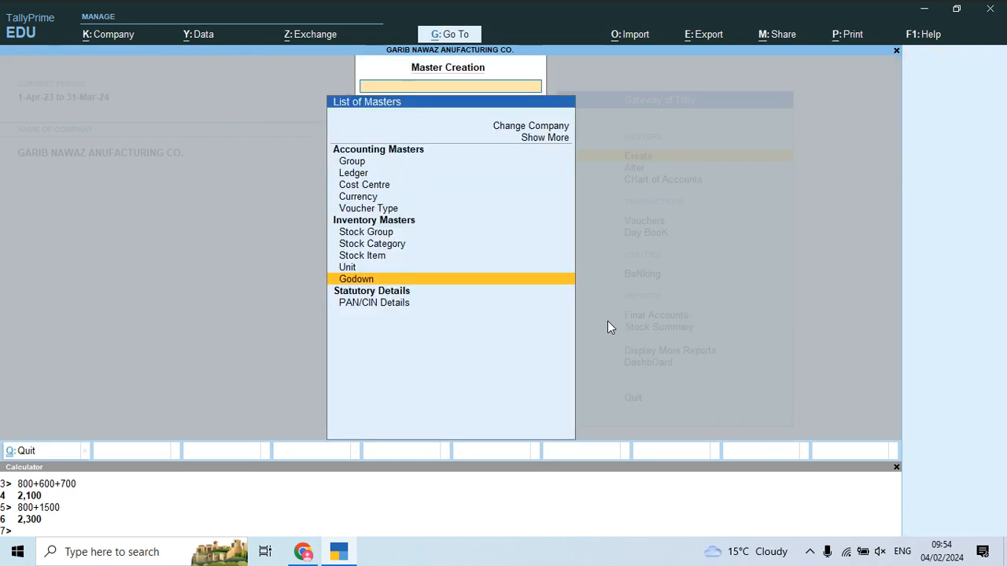
key(Escape)
key(Down)
key(Down)
key(Down)
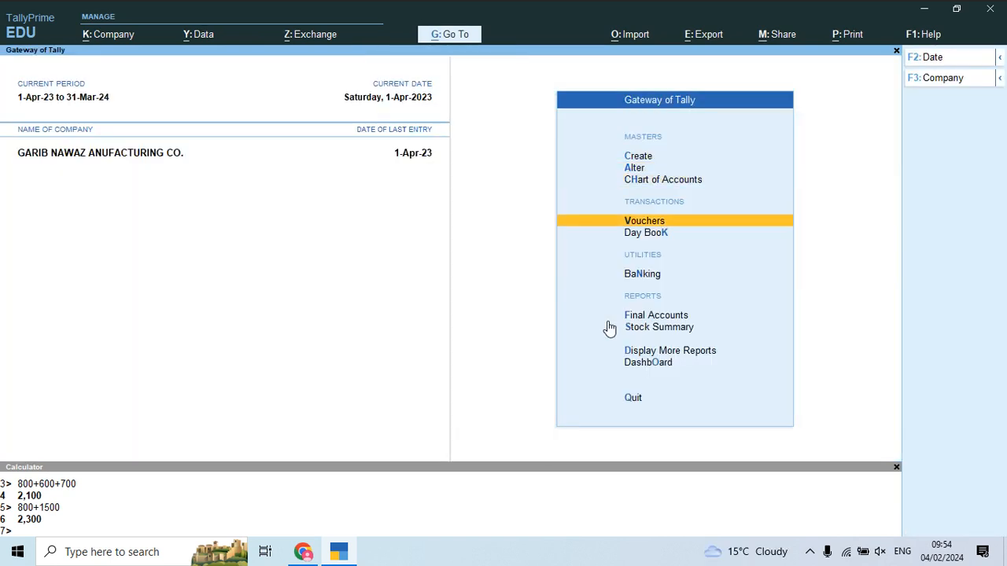
Step: Start Stock Journal voucher No. 1 dated 1-Apr-23 from the list of voucher types
key(Return)
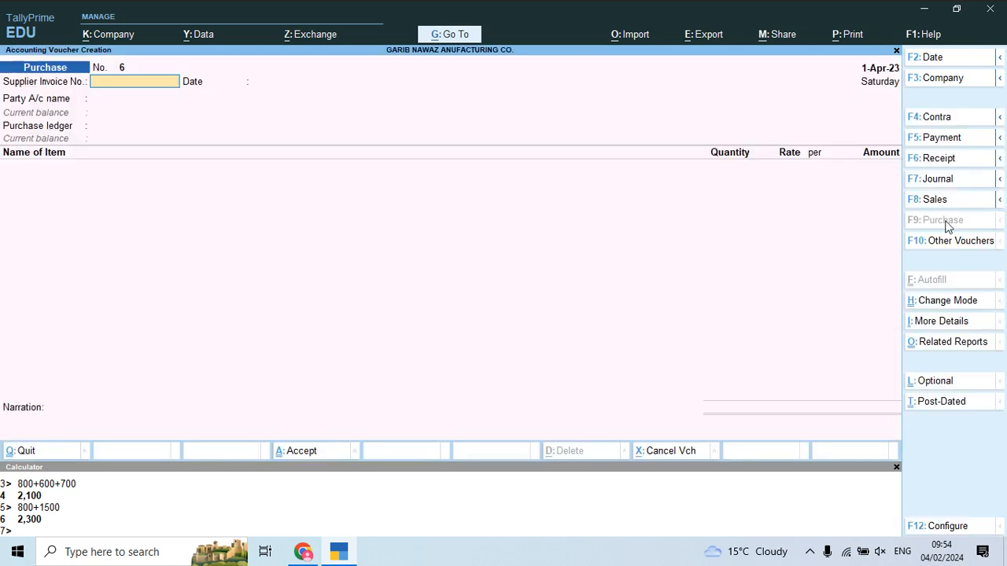
click(962, 244)
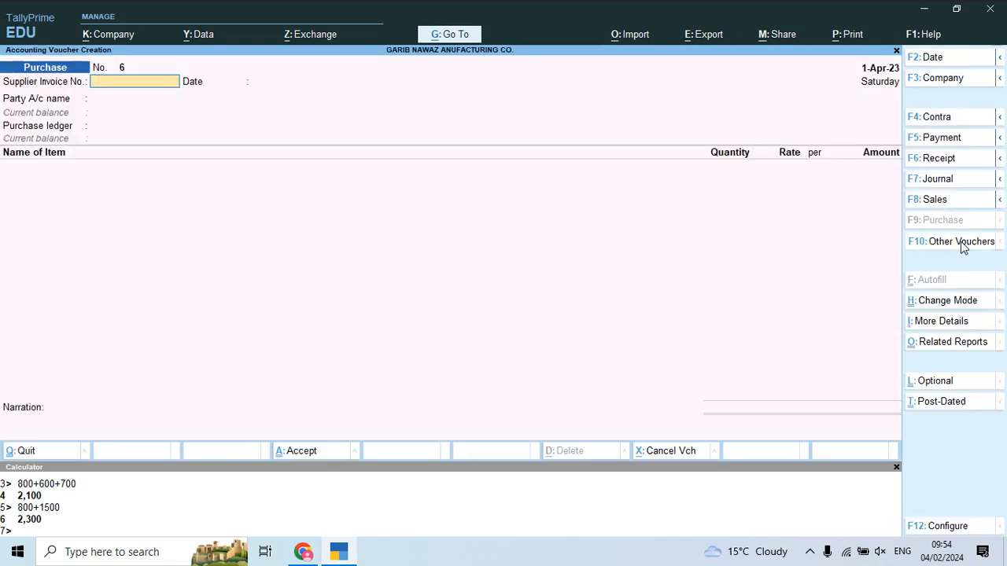
key(Down)
key(Down)
key(Down)
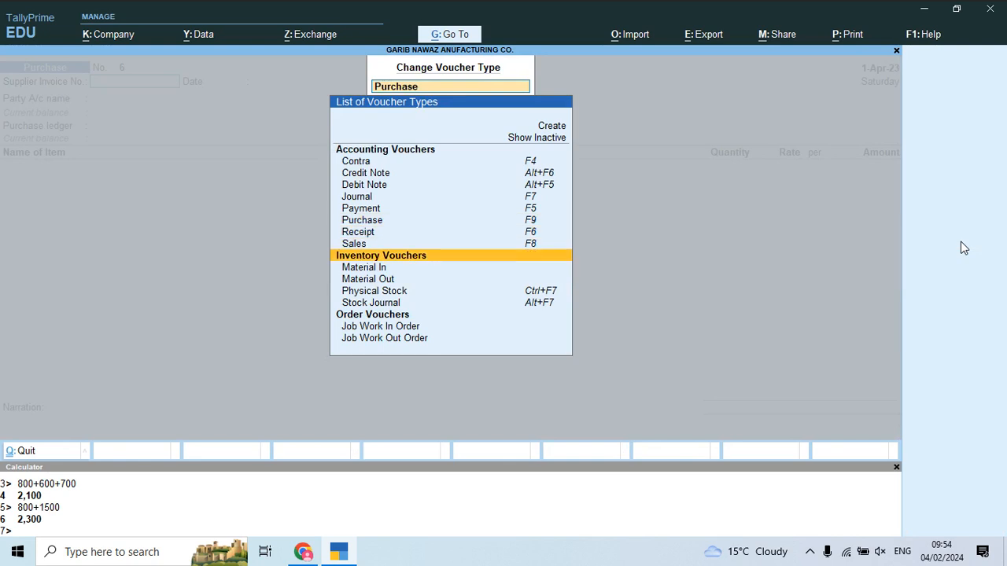
key(Down)
key(Down)
key(Down)
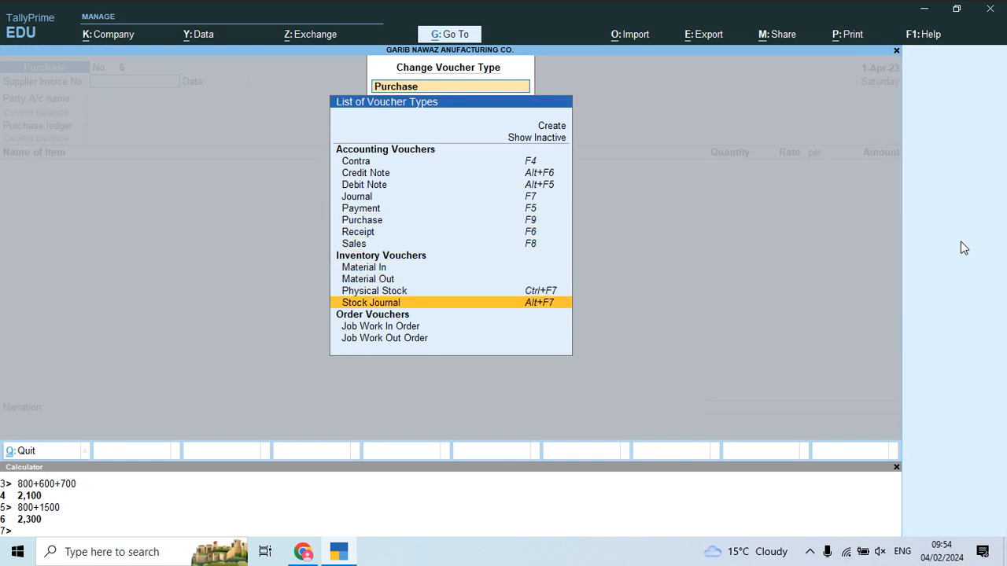
key(Return)
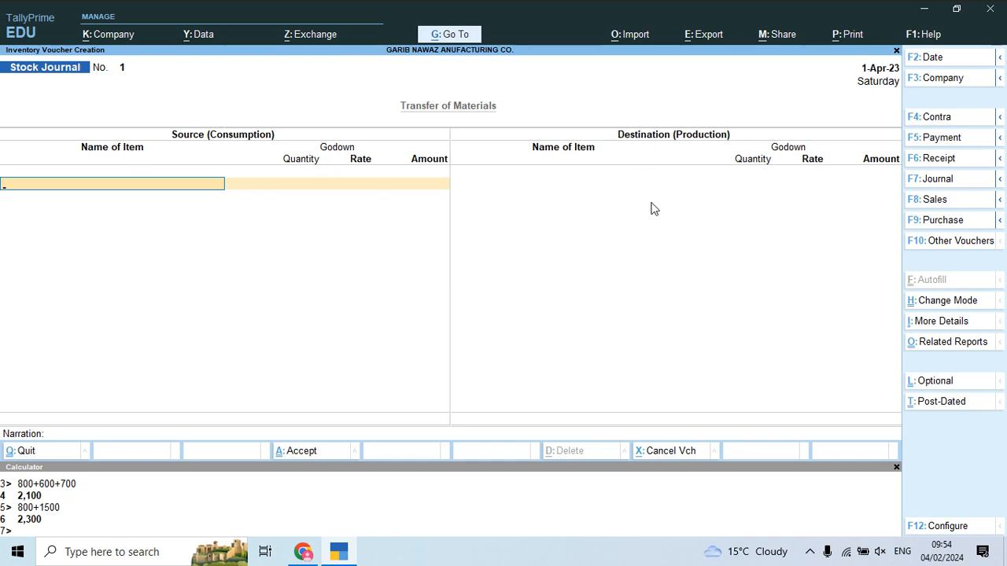
Step: Consume 270 MTR of CLOTH 01 from Main Location in the source section
key(alt+Tab)
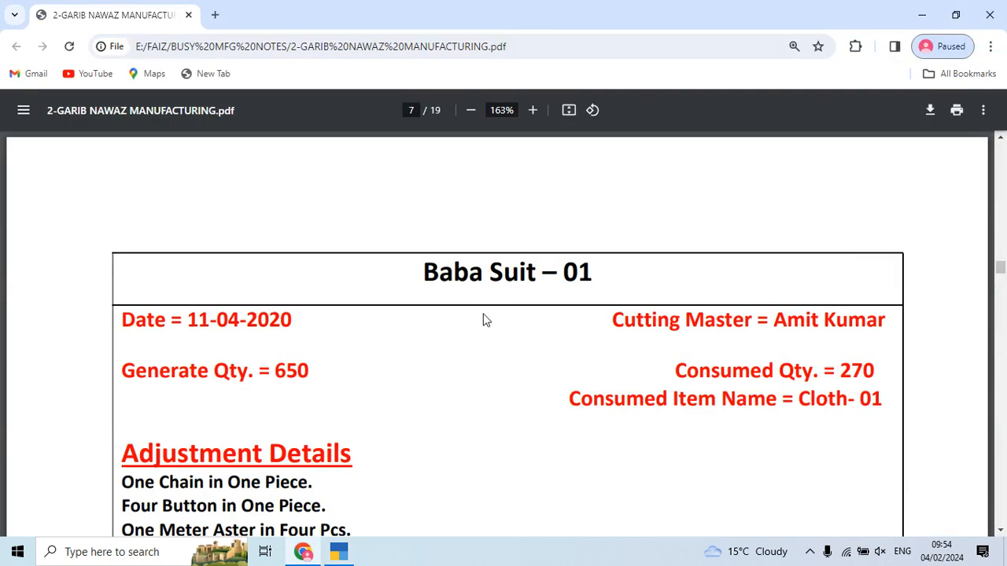
scroll(484, 315, down, 1)
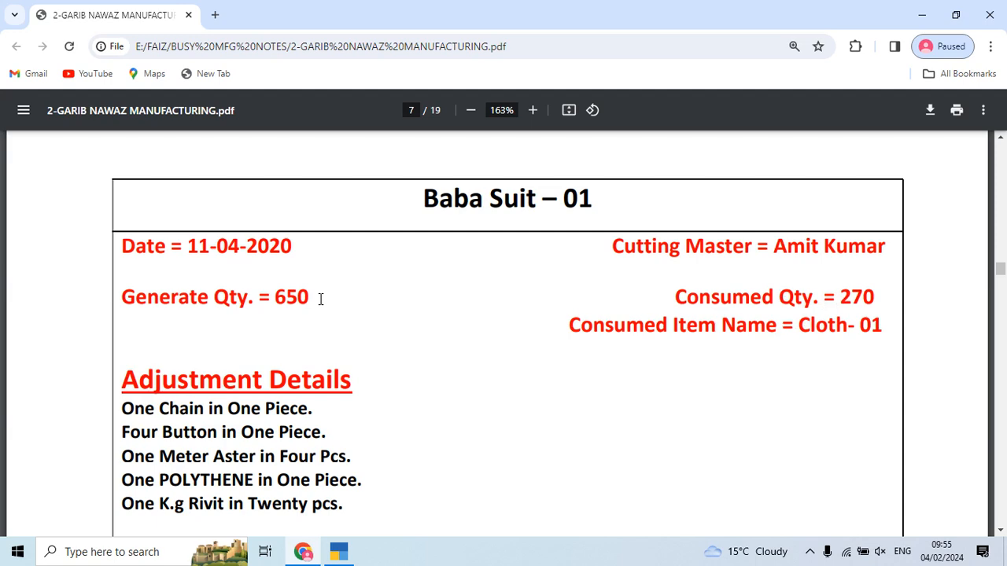
scroll(320, 299, down, 2)
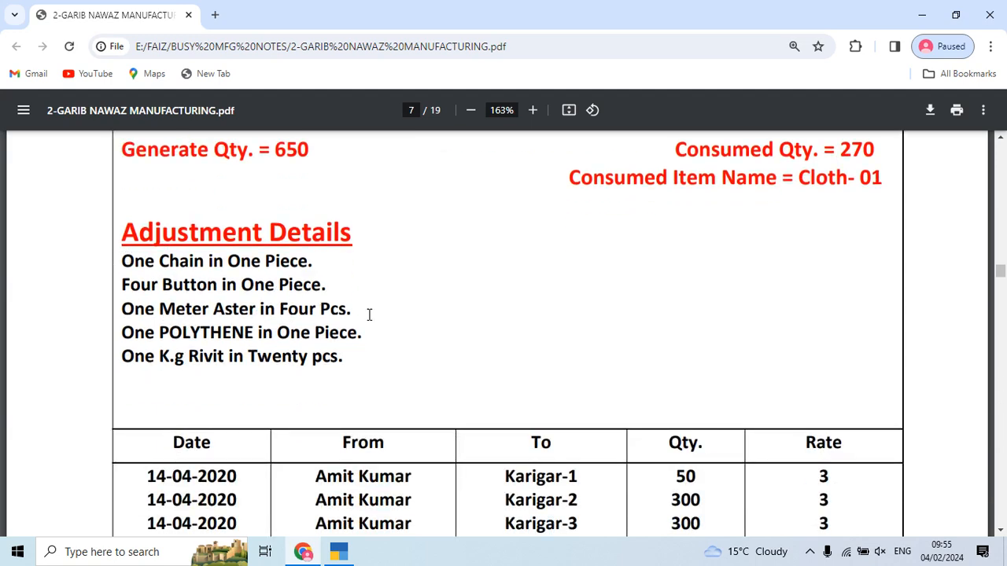
scroll(320, 321, up, 2)
key(alt+Tab)
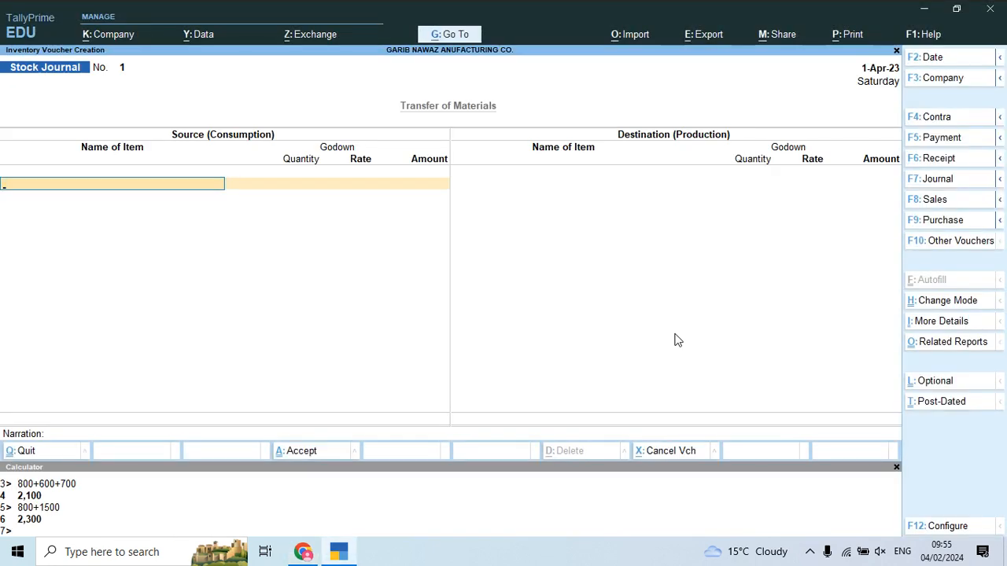
text(Clo)
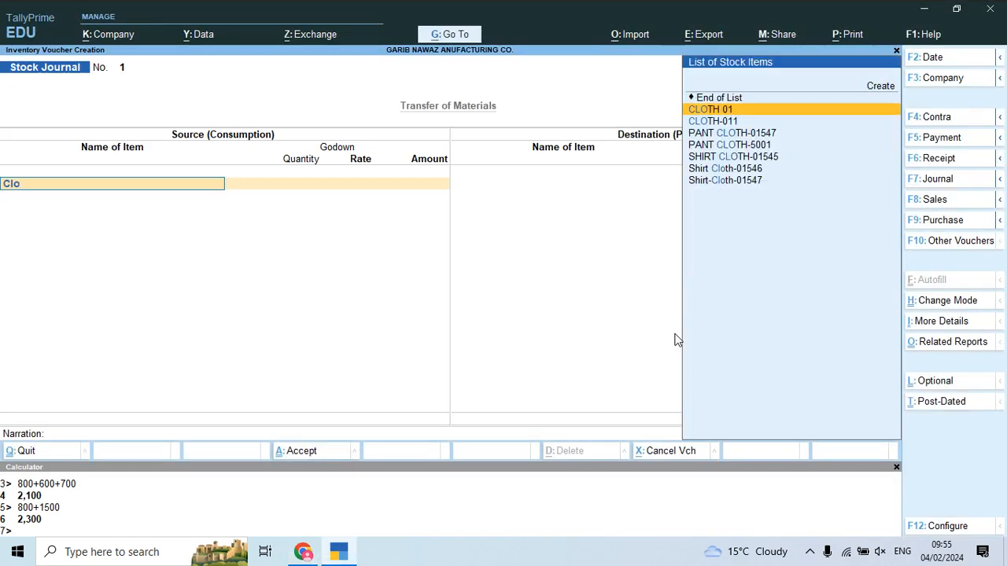
key(Return)
key(Return)
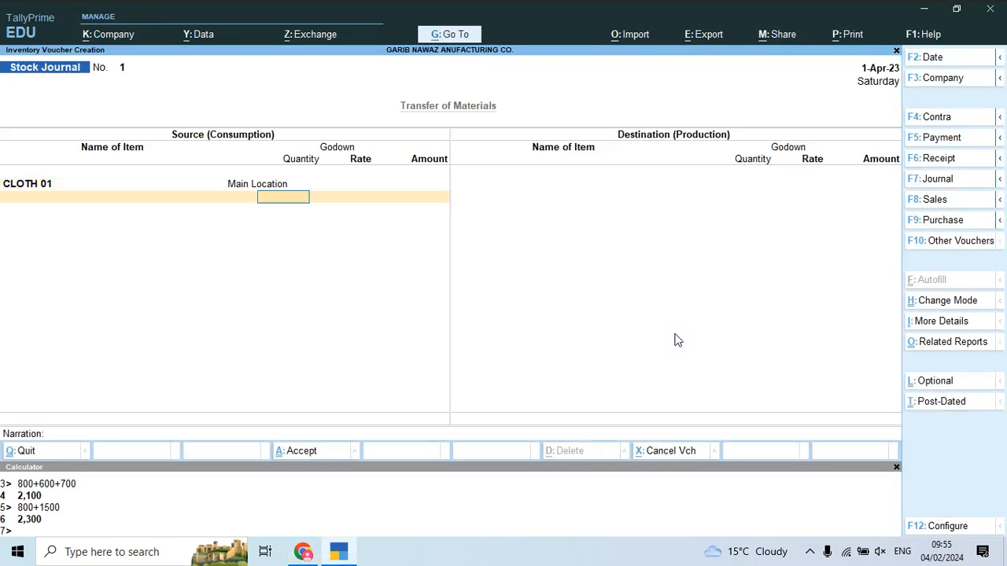
key(alt+Tab)
key(alt+Tab)
text(270)
key(Return)
key(Return)
key(Return)
key(alt+Tab)
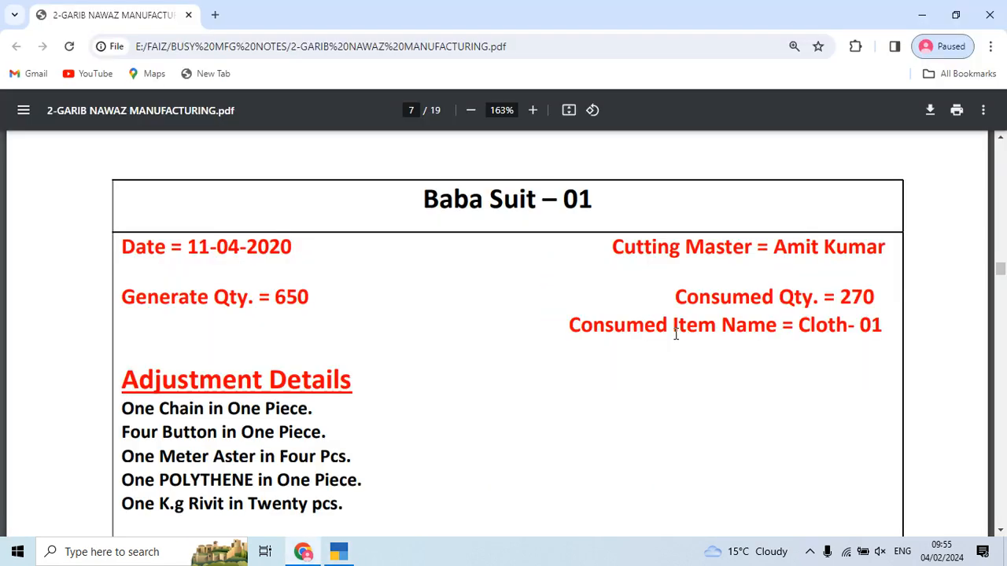
scroll(582, 418, down, 1)
key(alt+Tab)
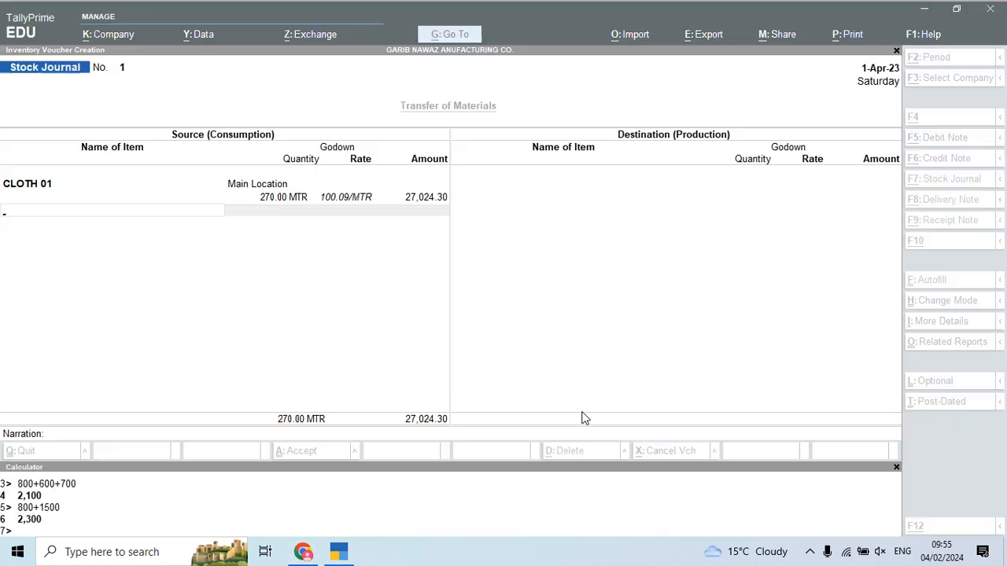
Step: Add 650 PCS of CHAIN from Main Location, bringing consumption to 27,082.80
text(Cha)
key(Return)
text(Ma)
key(Return)
text(650)
key(Return)
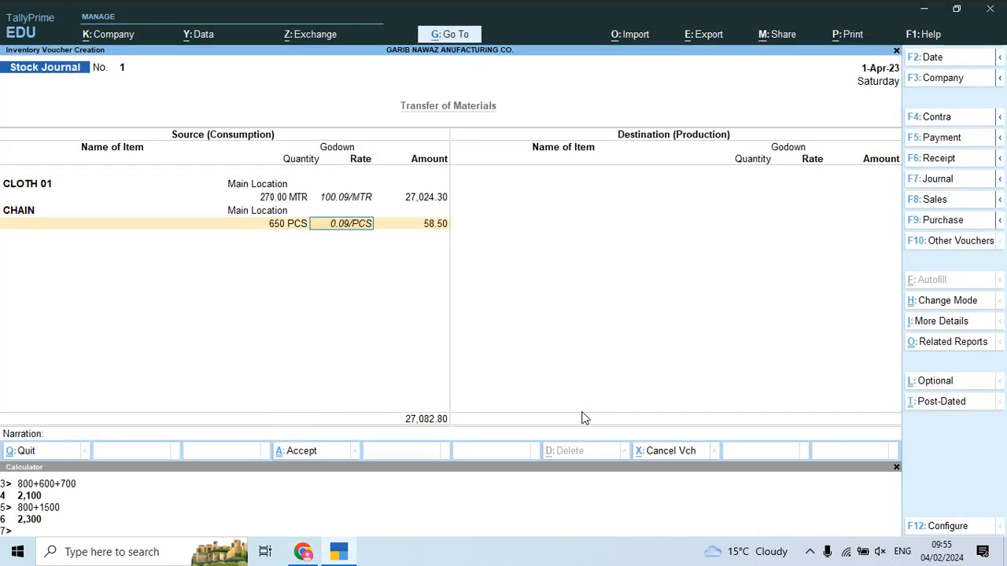
key(Return)
key(Return)
key(alt+Tab)
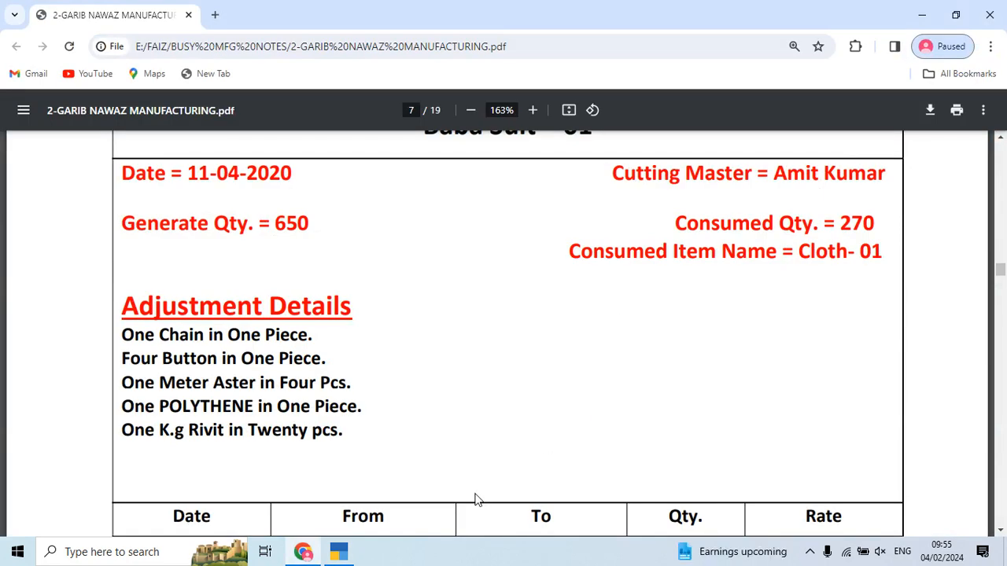
Step: Add BUTTON from Main Location with 2,600 PCS, worked out as 650×4
key(alt+Tab)
text(but)
key(Return)
text(ma)
key(Return)
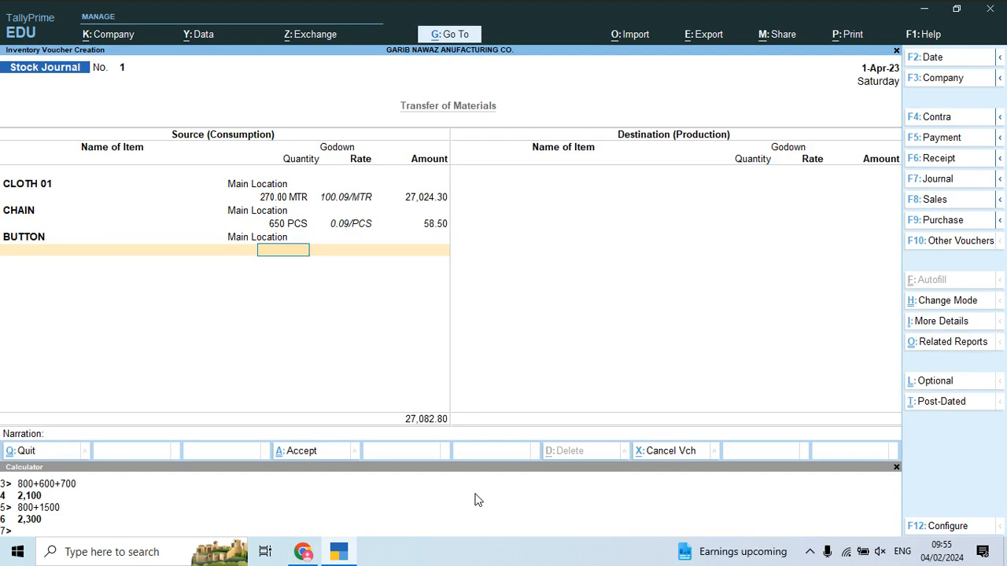
key(ctrl+n)
text(650*4)
key(Return)
key(ctrl+n)
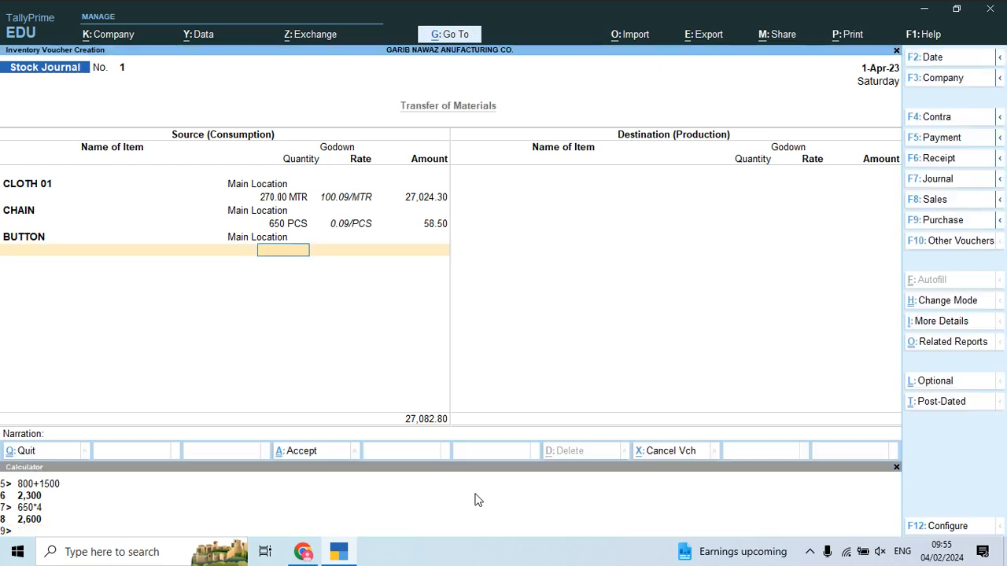
text(2600)
key(Return)
key(Return)
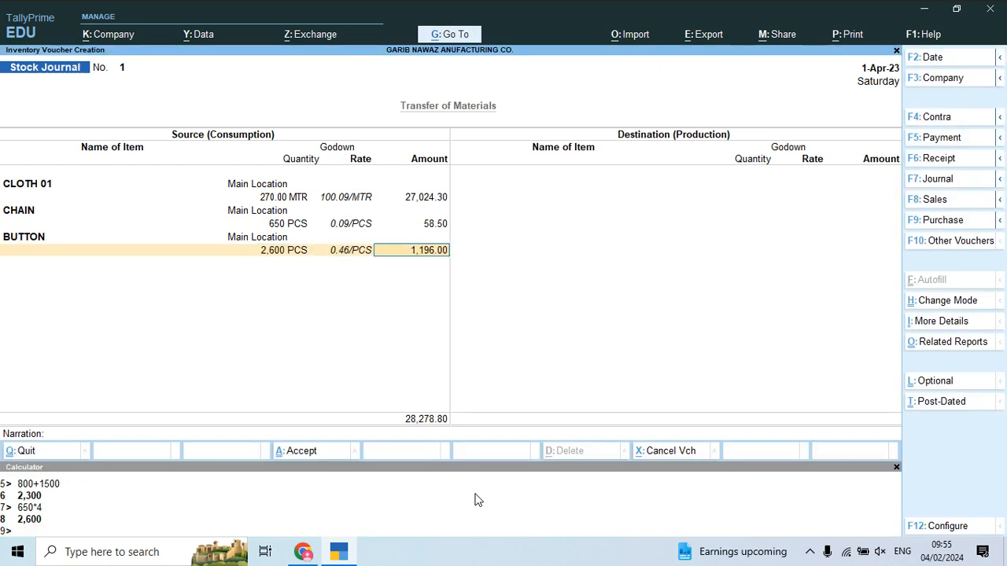
key(Return)
key(alt+Tab)
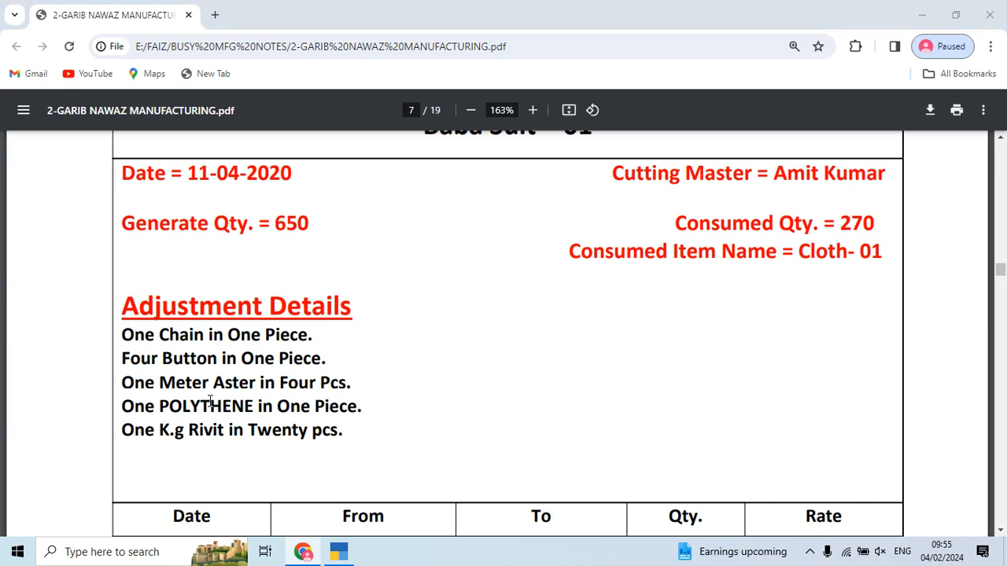
Step: Add ASTER from Main Location with 162.50 MTR, worked out as 650/4
key(alt+Tab)
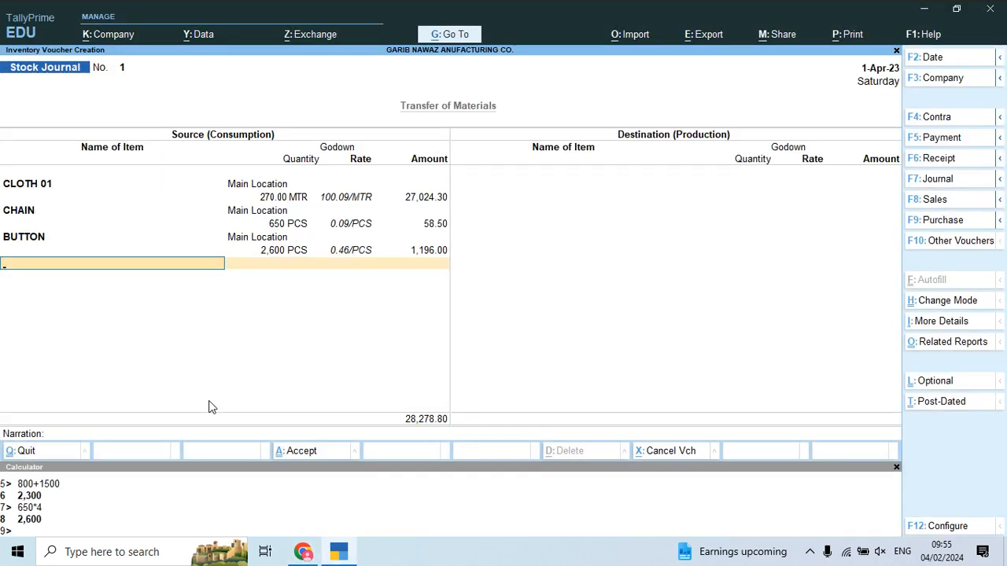
key(ctrl+n)
text(650/4)
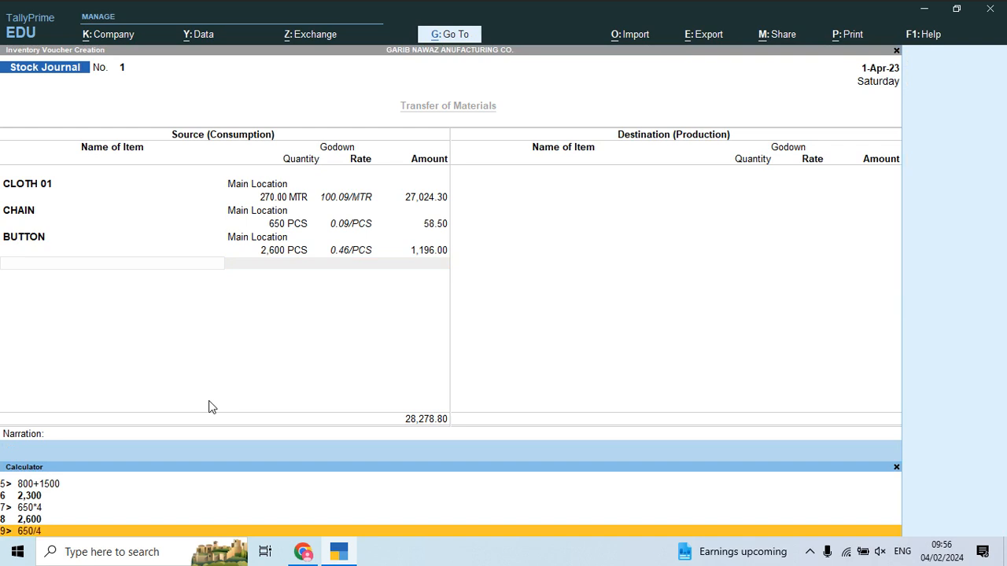
key(Return)
key(ctrl+m)
text(as)
key(Return)
key(Return)
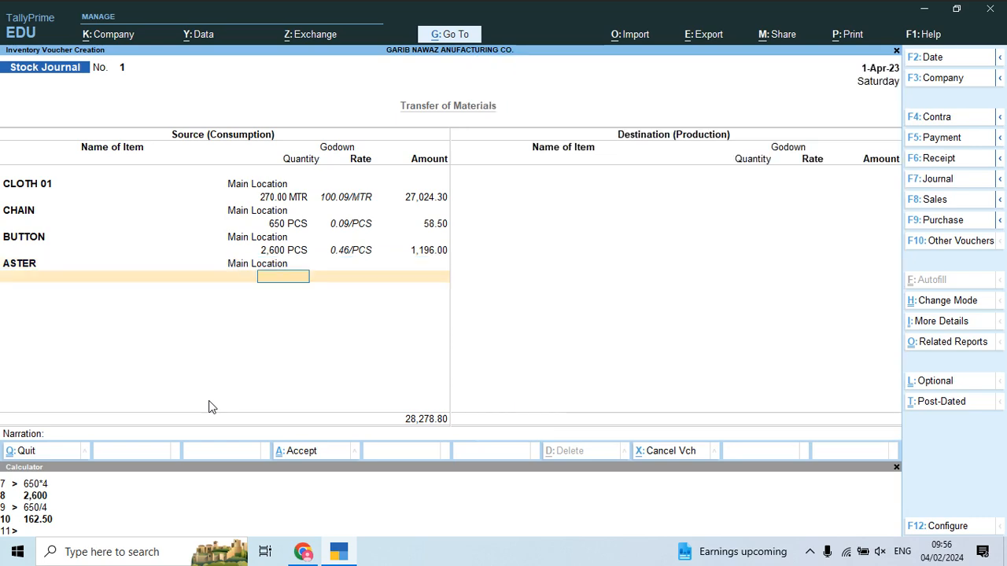
text(162.5)
key(Return)
key(Return)
key(Return)
Step: Add 650 PCS of POLYTHENE from Main Location to the consumption
key(alt+Tab)
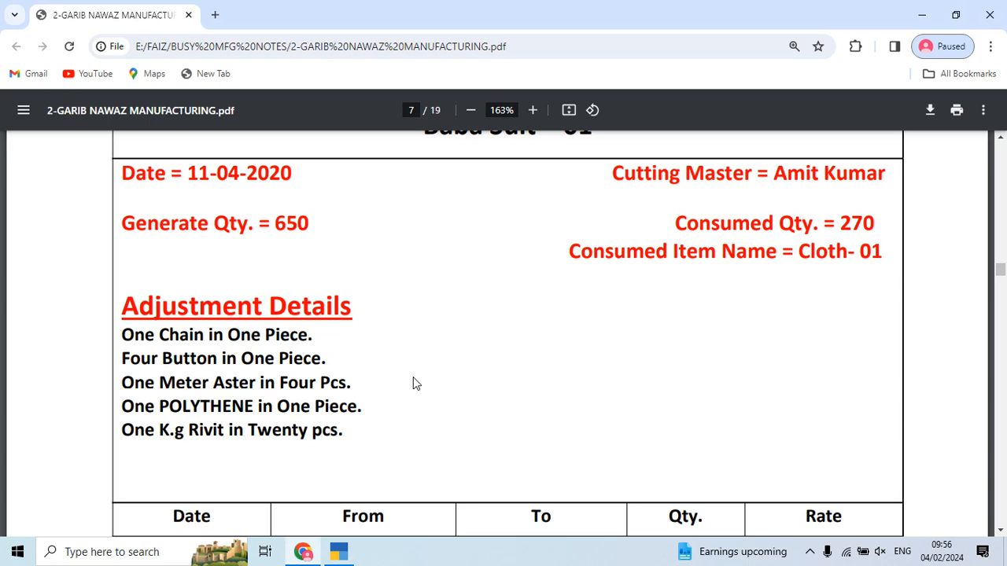
key(alt+Tab)
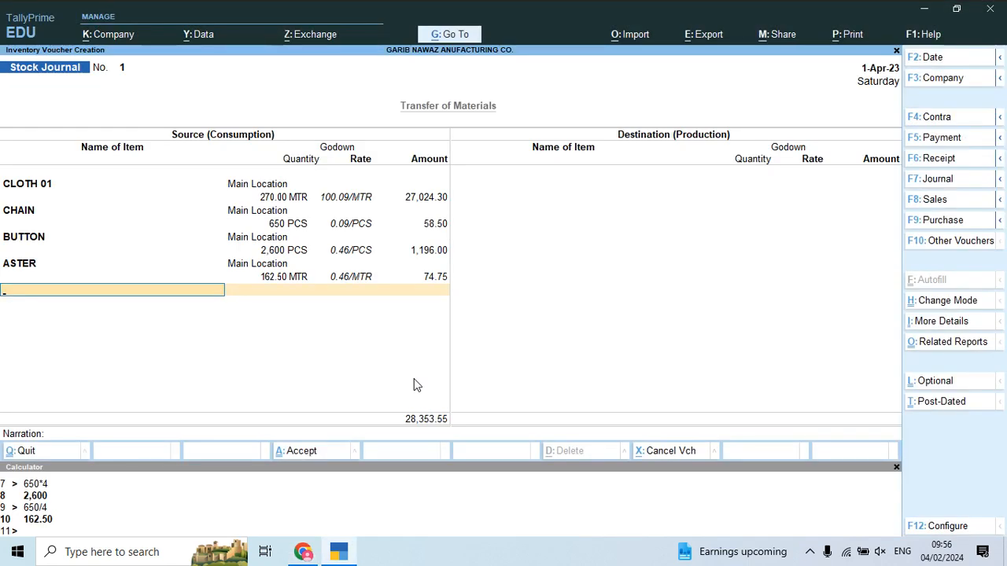
text(Pol)
key(Return)
text(ma)
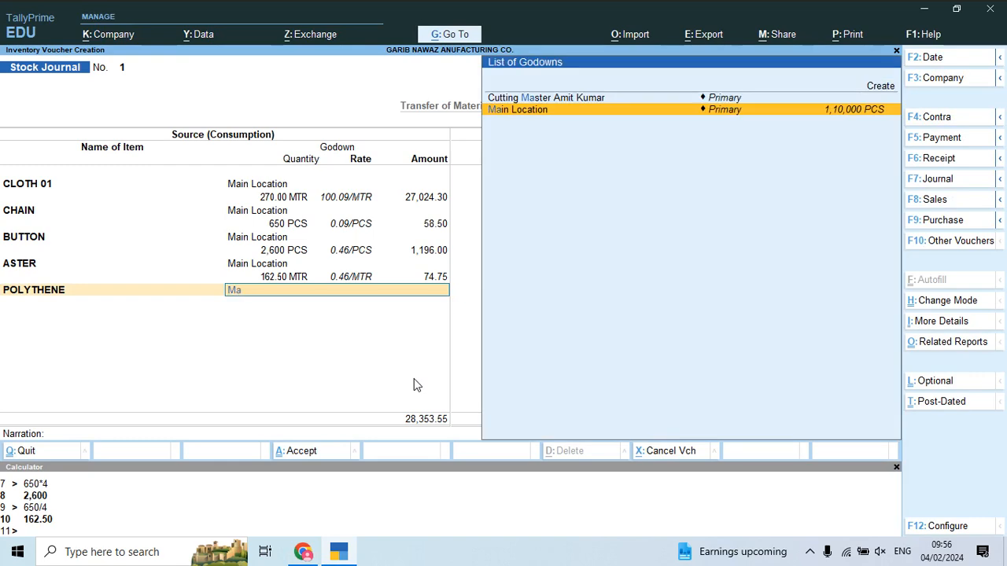
key(Return)
text(650)
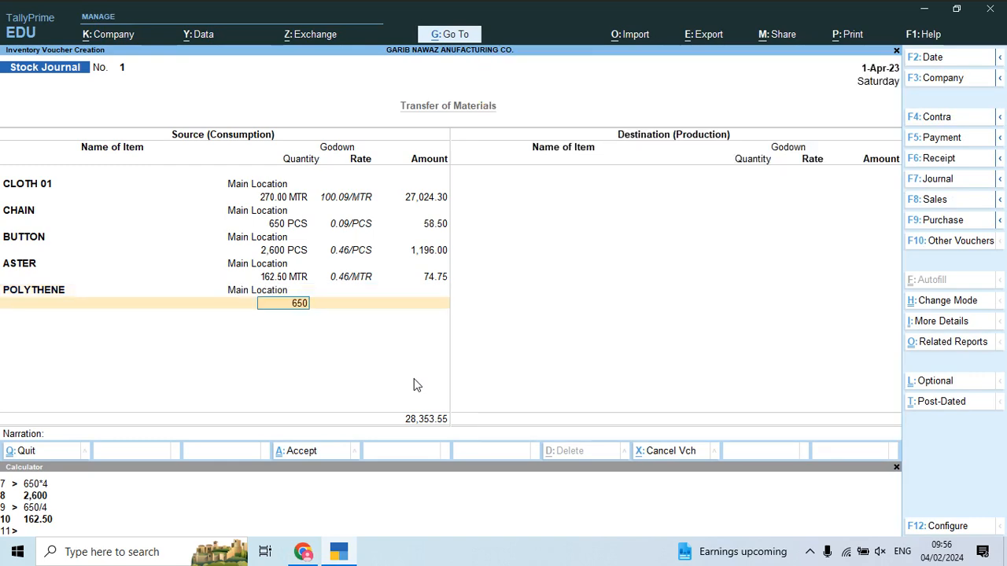
key(Return)
key(Return)
key(Return)
key(alt+Tab)
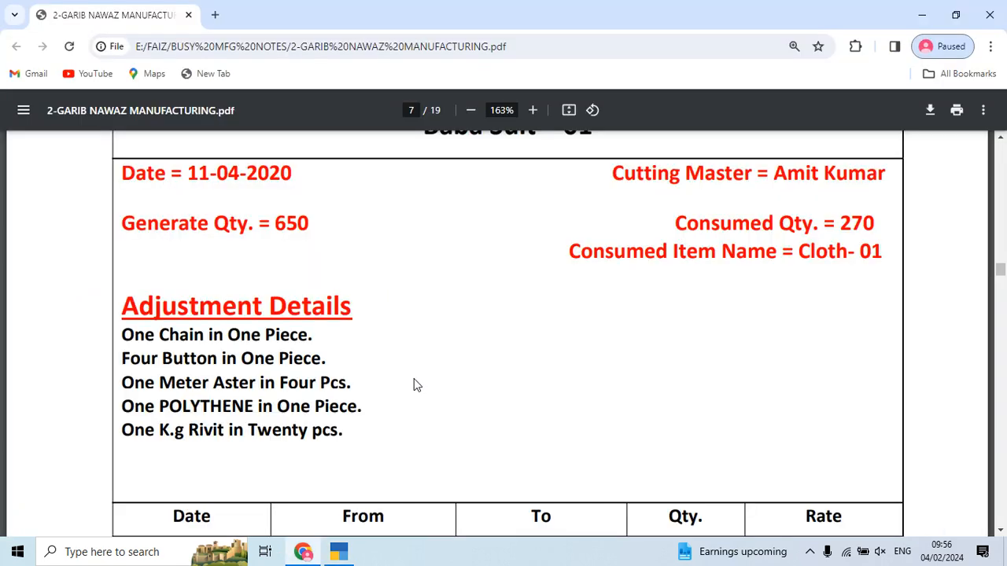
Step: Add RIVIT from Main Location with 32.50 KGS (650/20), totalling 28,708.78
key(alt+Tab)
text(Riv)
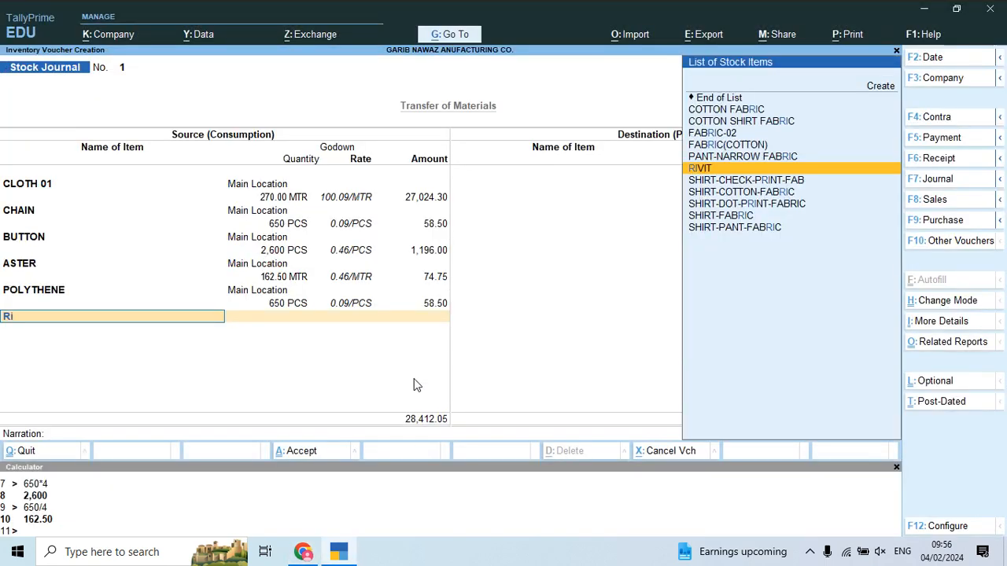
key(Return)
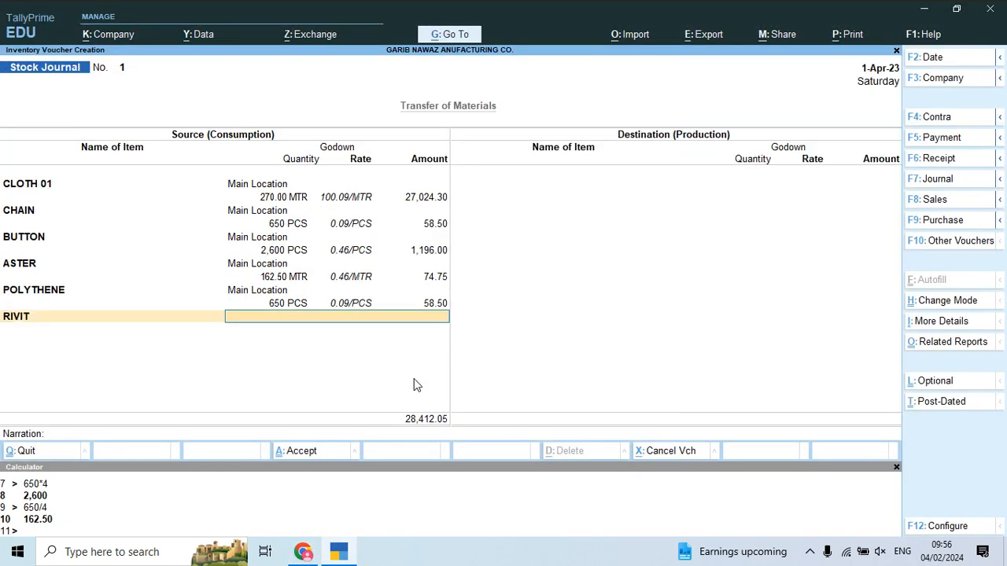
text(M)
key(Escape)
key(alt+Tab)
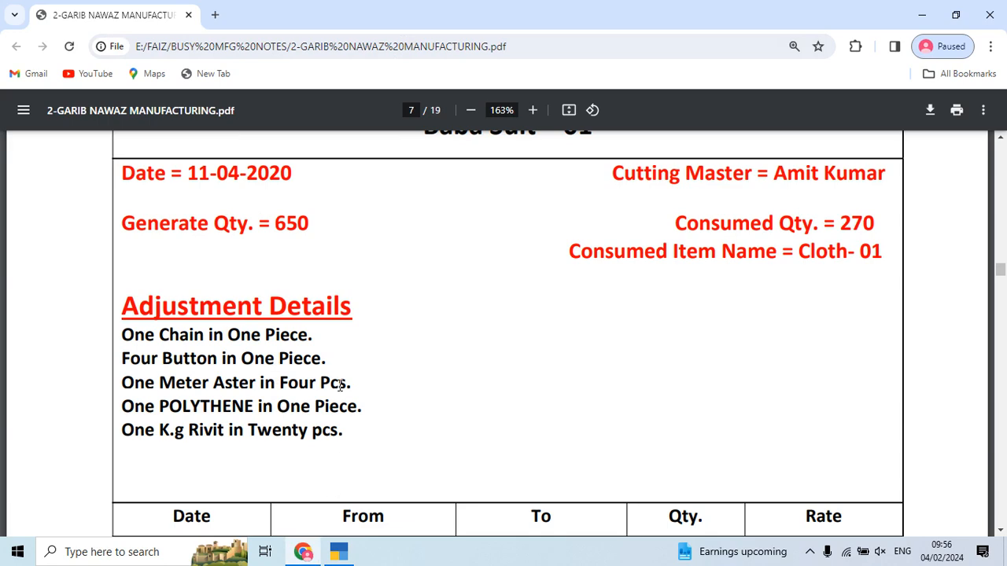
key(alt+Tab)
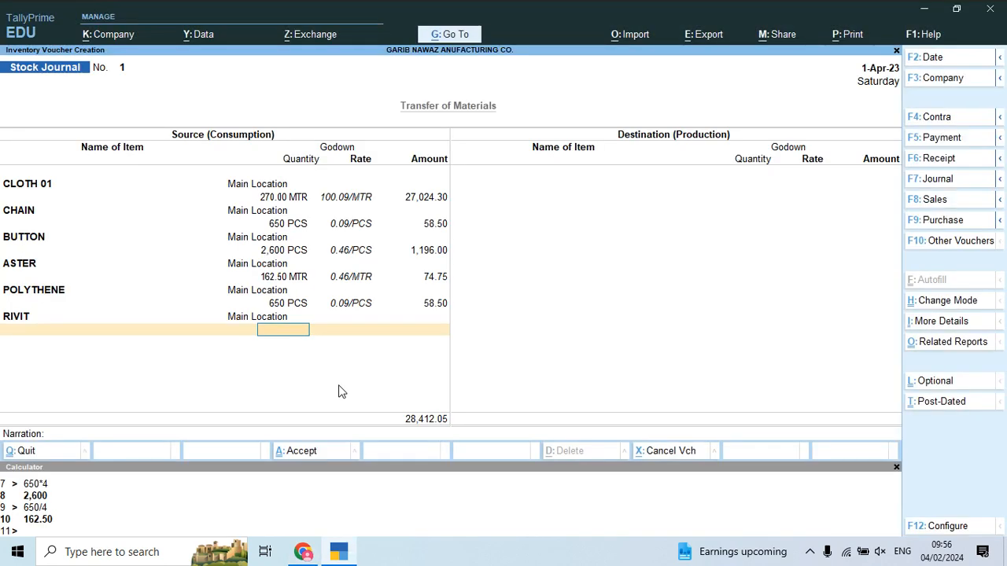
key(ctrl+n)
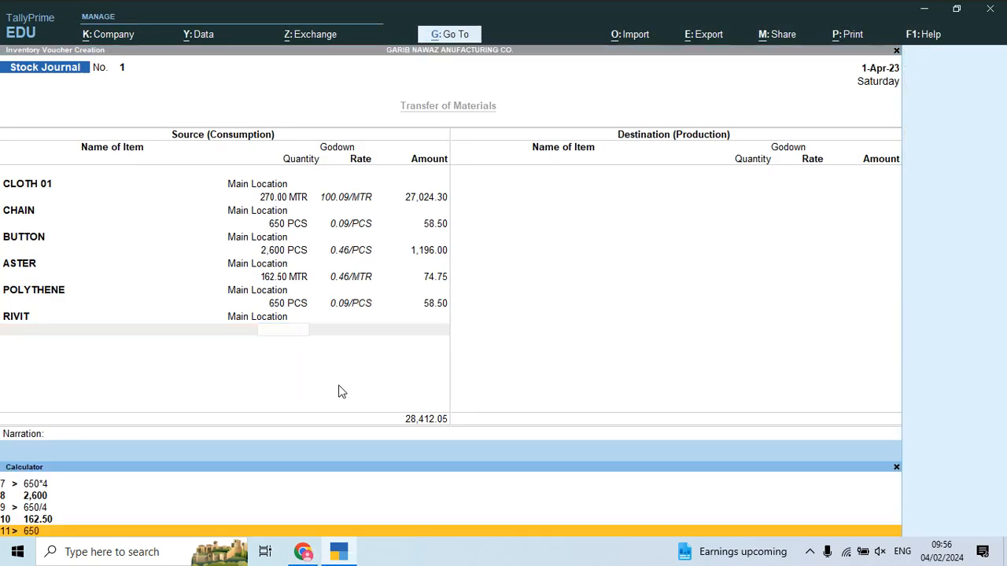
text(650/20)
key(Return)
key(ctrl+m)
text(32.50)
key(Return)
key(Return)
key(Return)
key(Return)
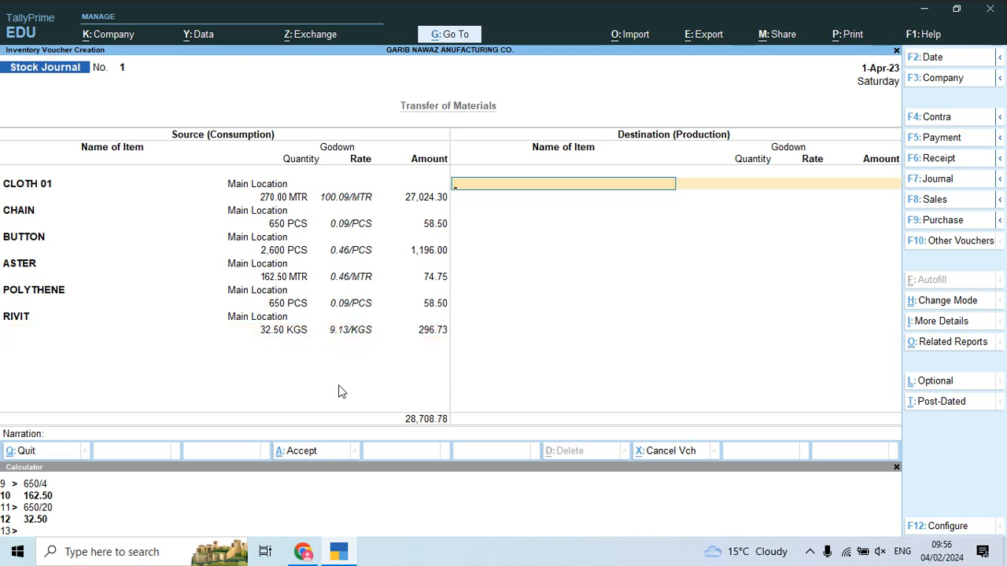
Step: Create stock item Baba Suit 01 under new group Finish with unit PCS
key(alt+c)
text(Baba Suit)
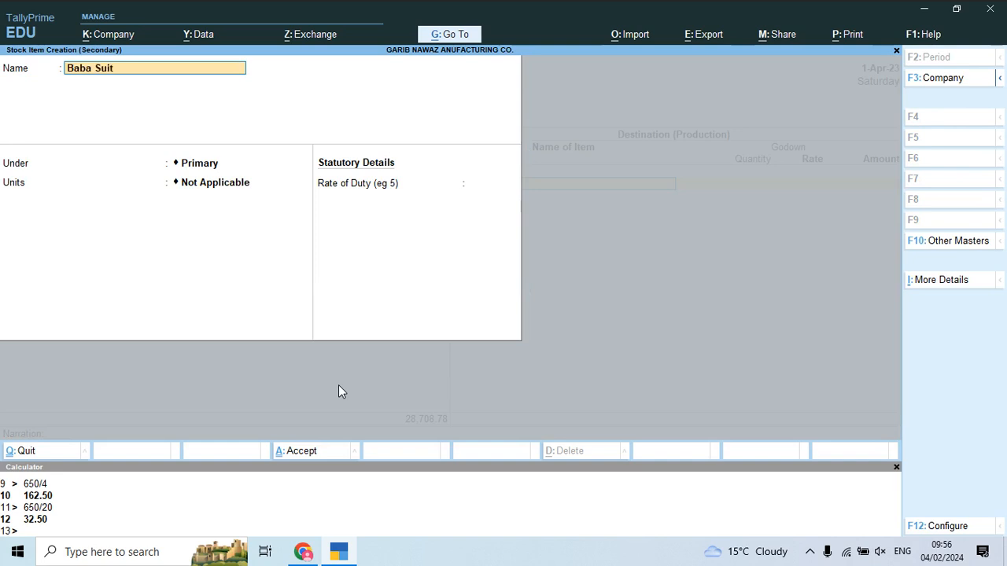
text( 01)
key(Return)
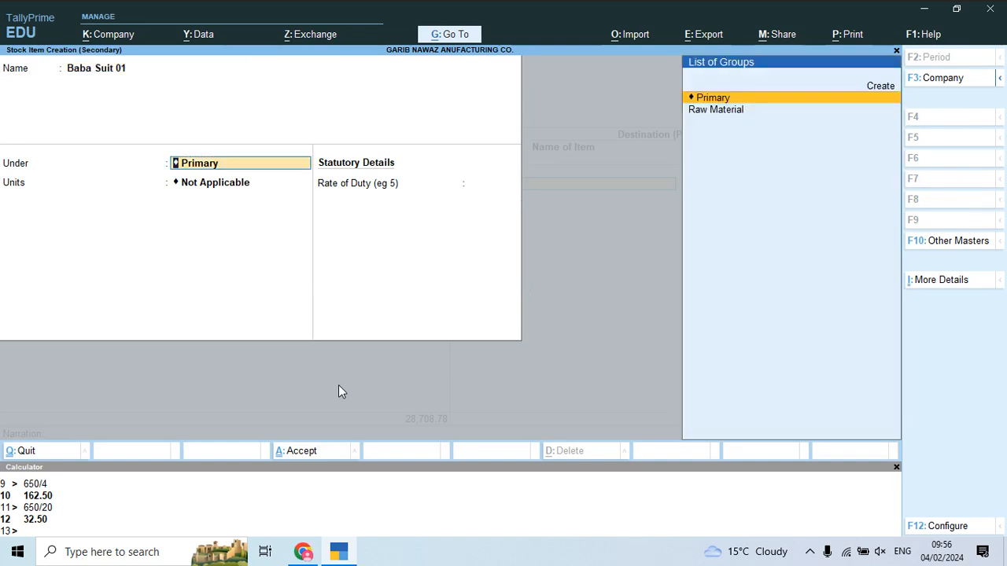
key(alt+c)
text(Finish)
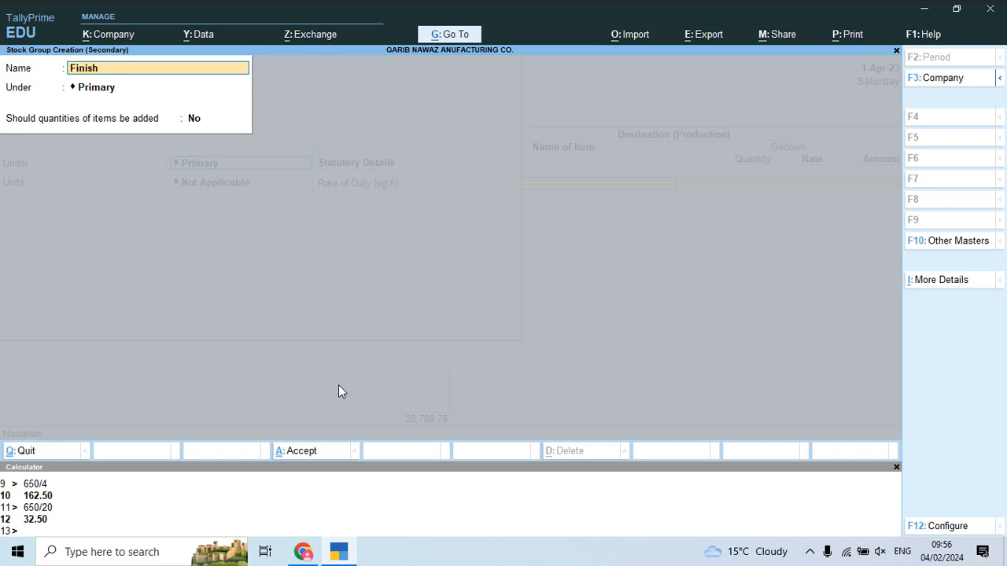
key(Return)
key(Return)
key(Return)
key(Return)
key(Return)
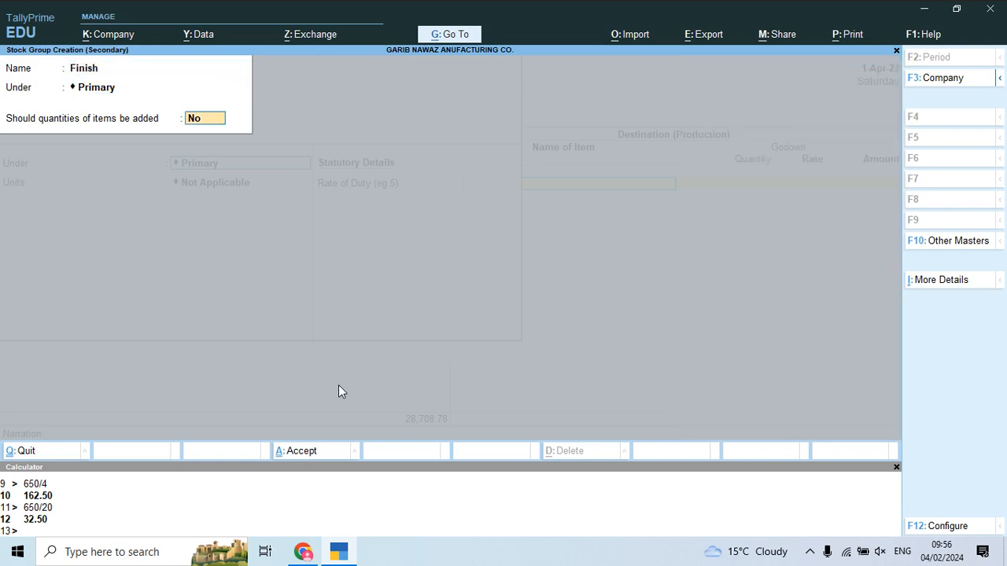
key(Down)
key(Down)
key(Down)
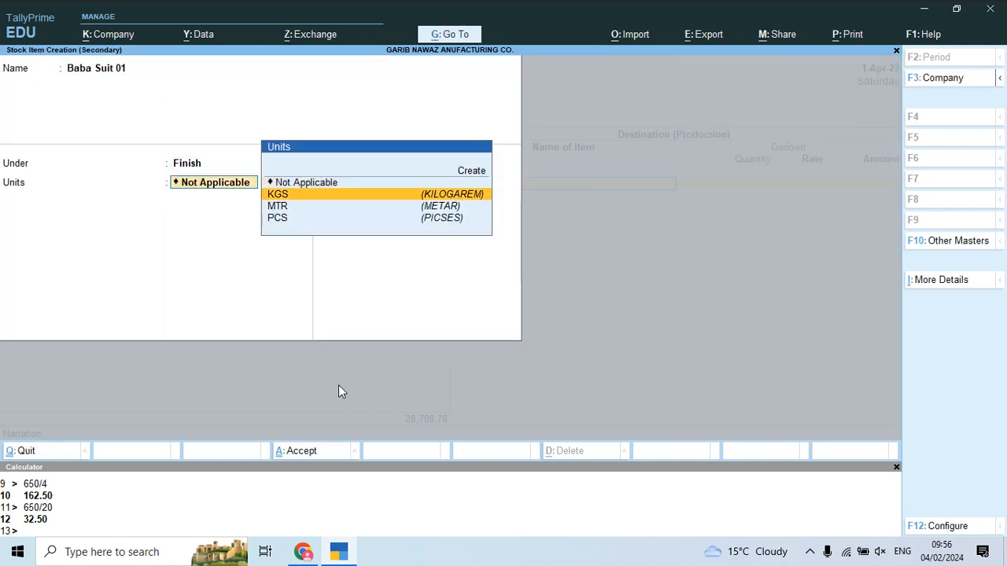
key(Return)
key(Return)
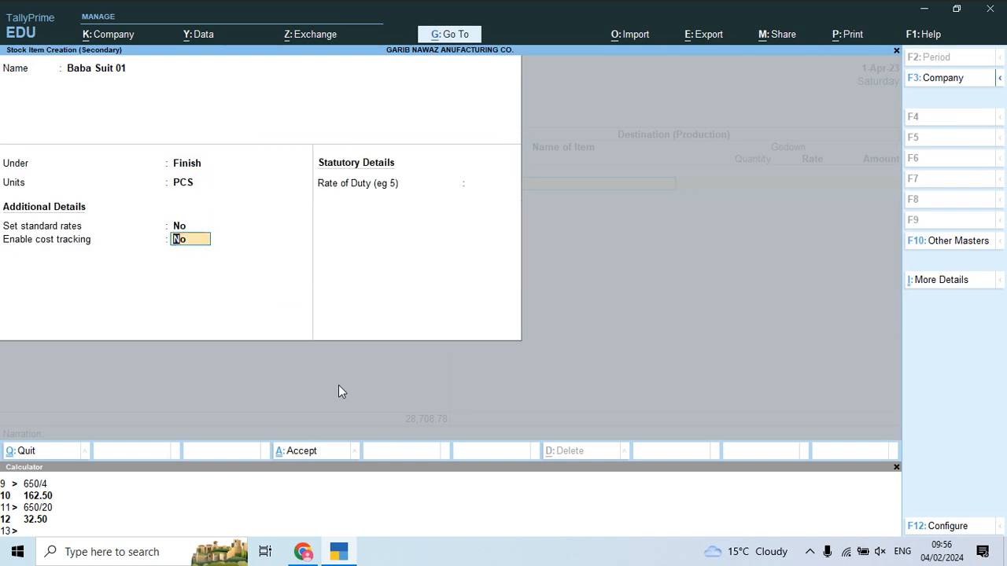
key(ctrl+a)
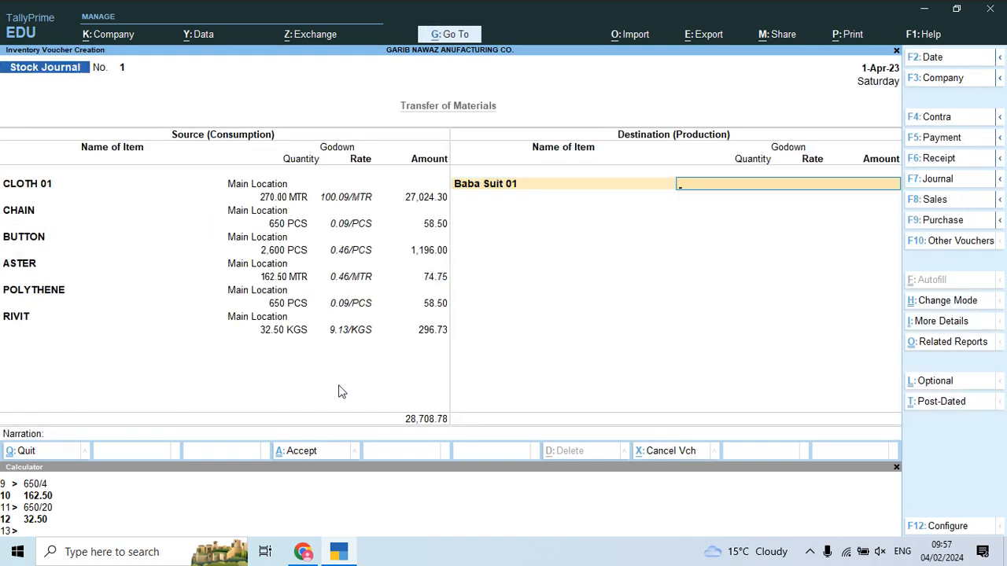
Step: Produce 650 PCS of Baba Suit 01 into the cutting master's godown at 28,708.78
text(Cut)
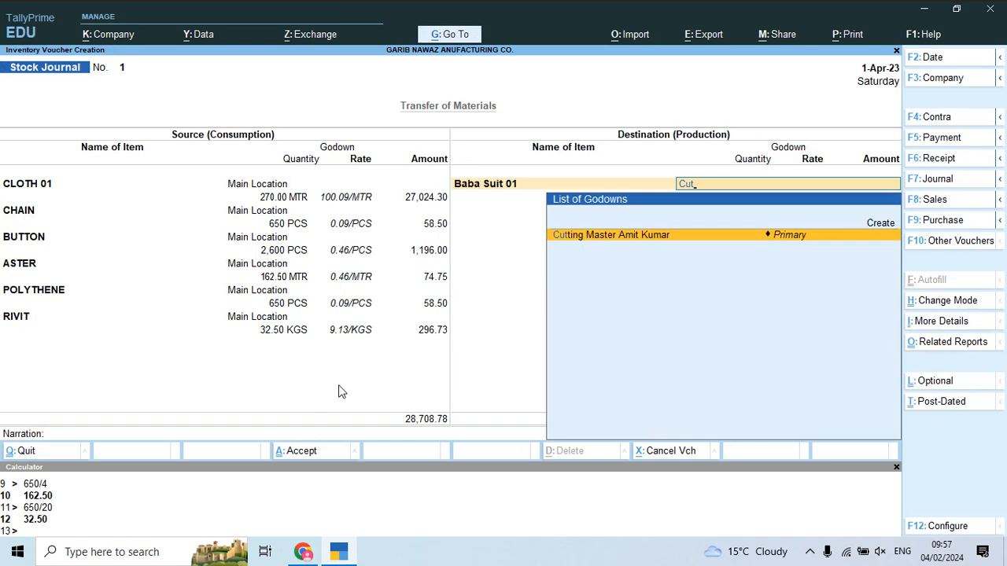
key(Return)
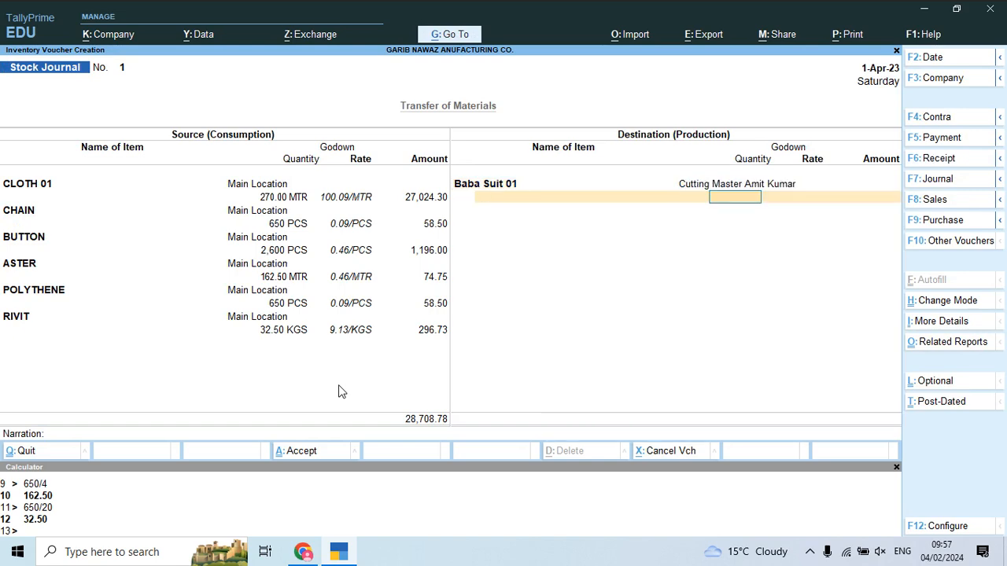
key(alt+Tab)
key(alt+Tab)
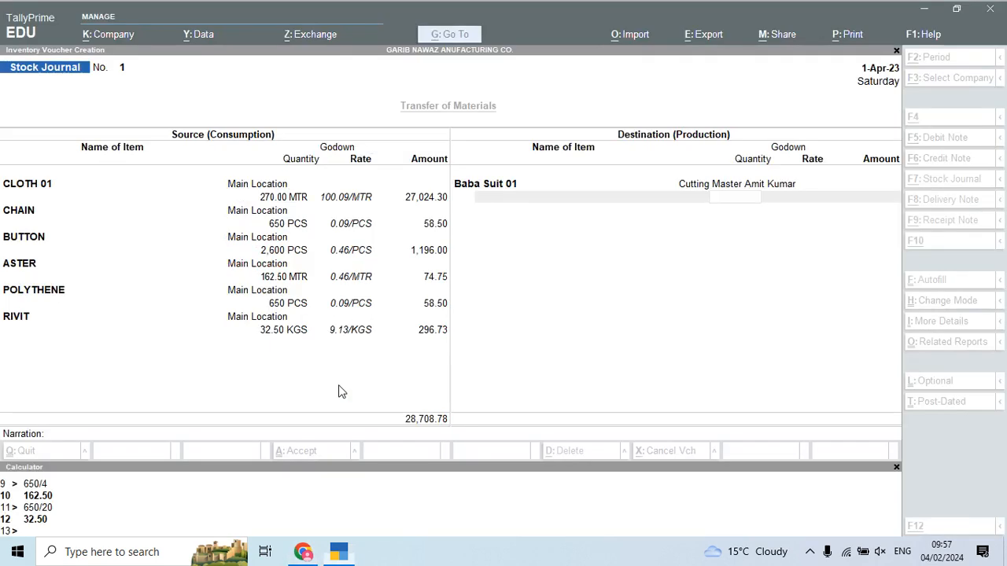
text(650)
key(Return)
key(Return)
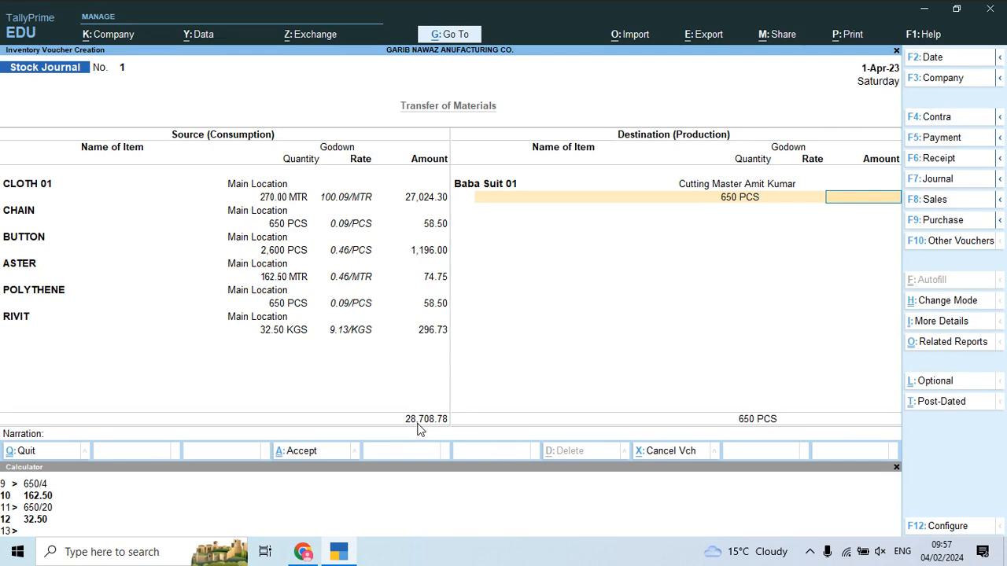
key(alt+Tab)
key(alt+Tab)
text(28708.78)
key(Return)
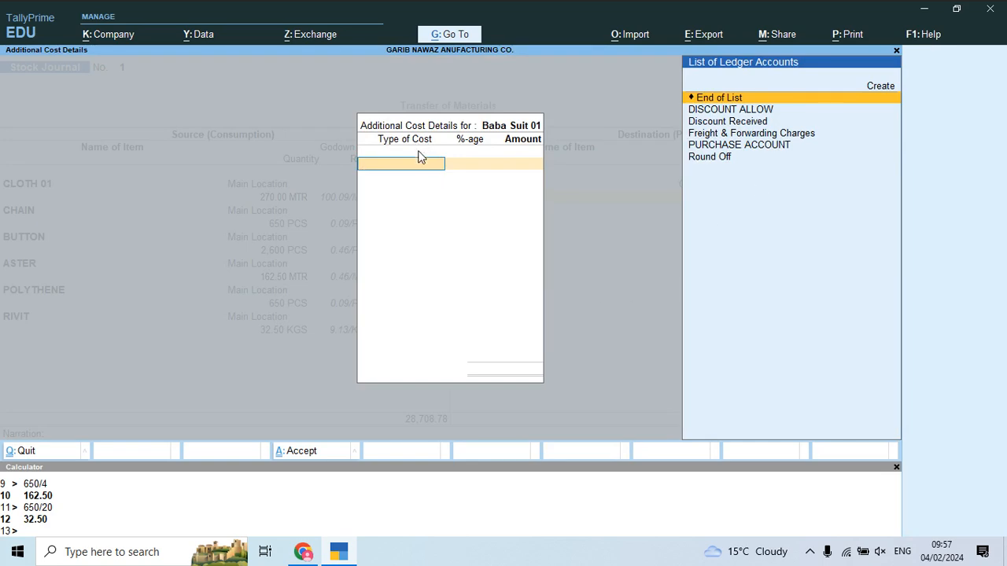
key(alt+Tab)
scroll(603, 376, down, 3)
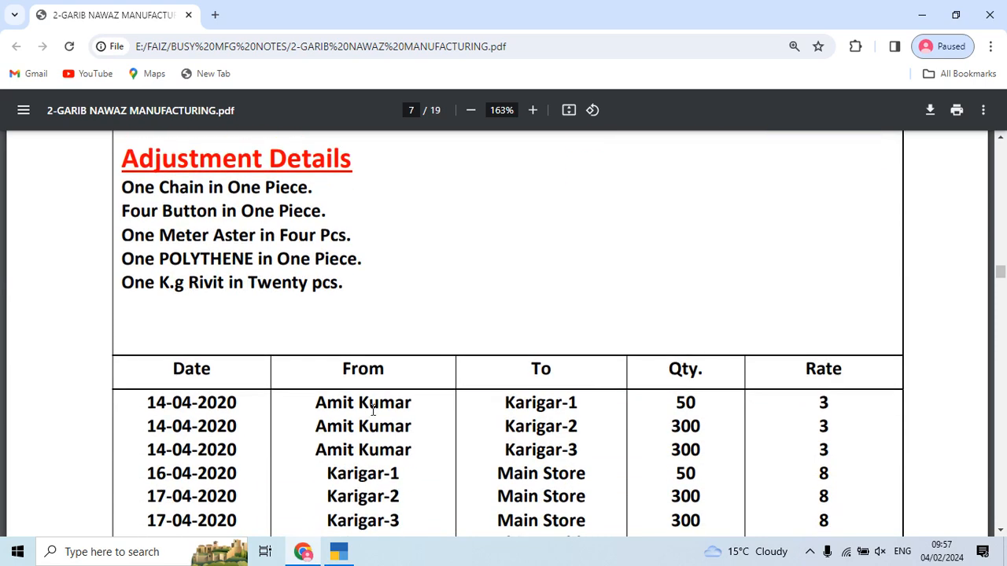
scroll(584, 394, up, 1)
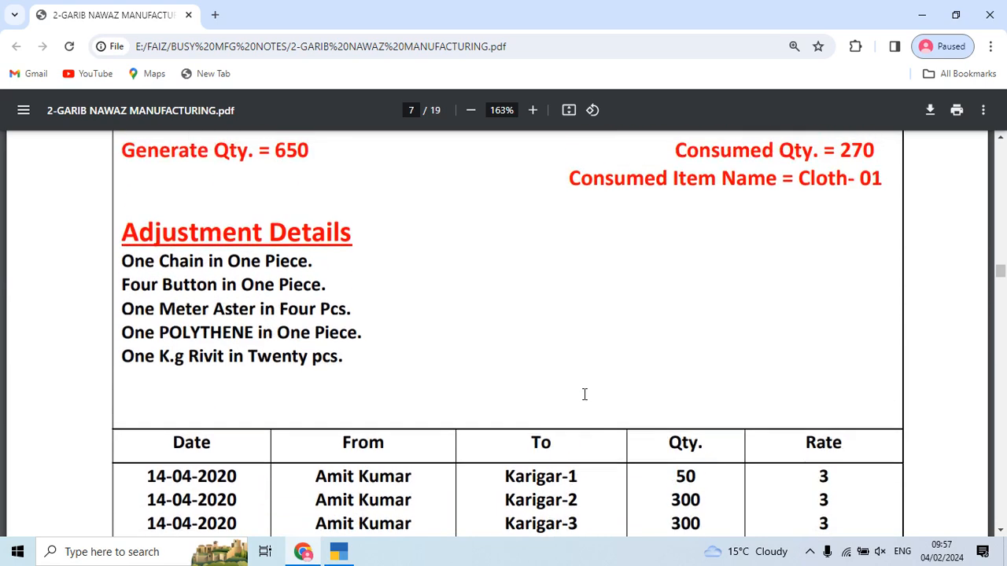
scroll(587, 404, up, 2)
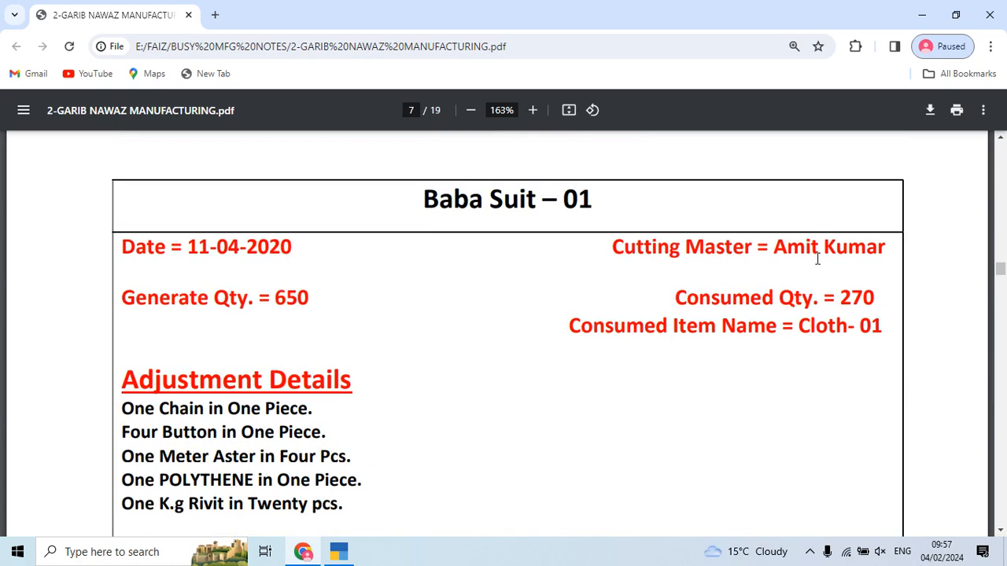
scroll(618, 393, down, 2)
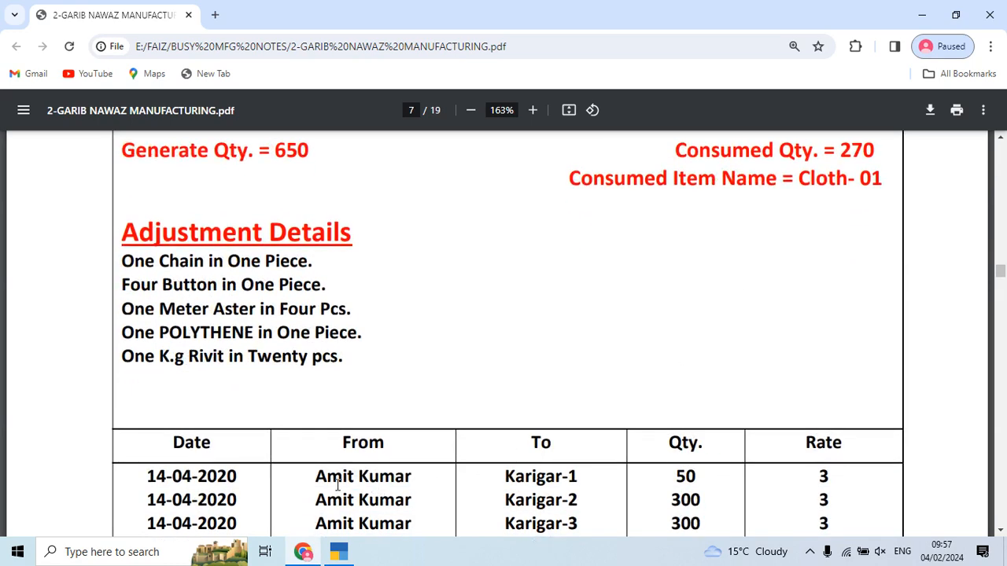
scroll(467, 452, up, 3)
scroll(438, 386, down, 5)
drag(816, 330, 830, 325)
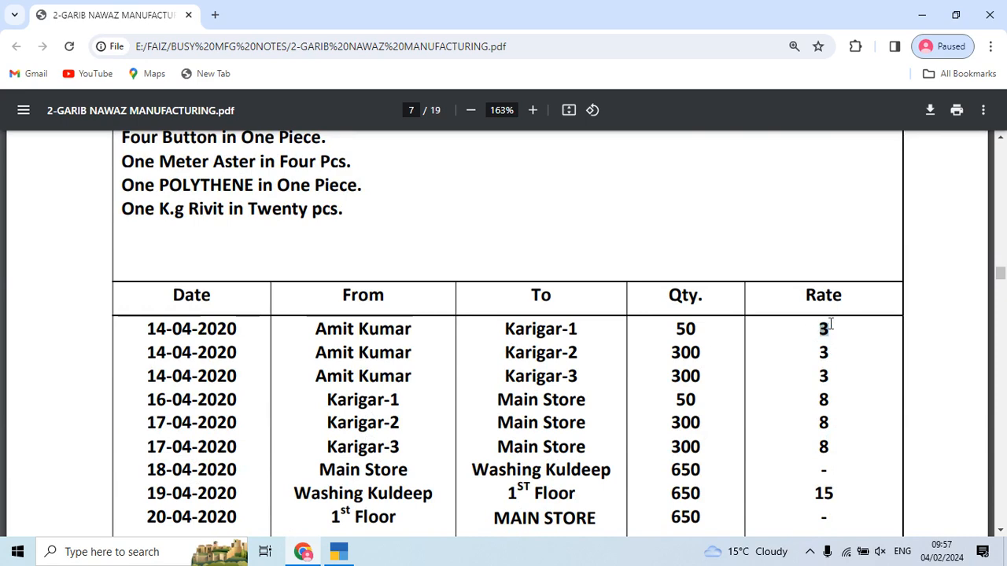
Step: Open the Gareeb Nawaz Excel workbook from the desktop Notes folder
key(alt+Tab)
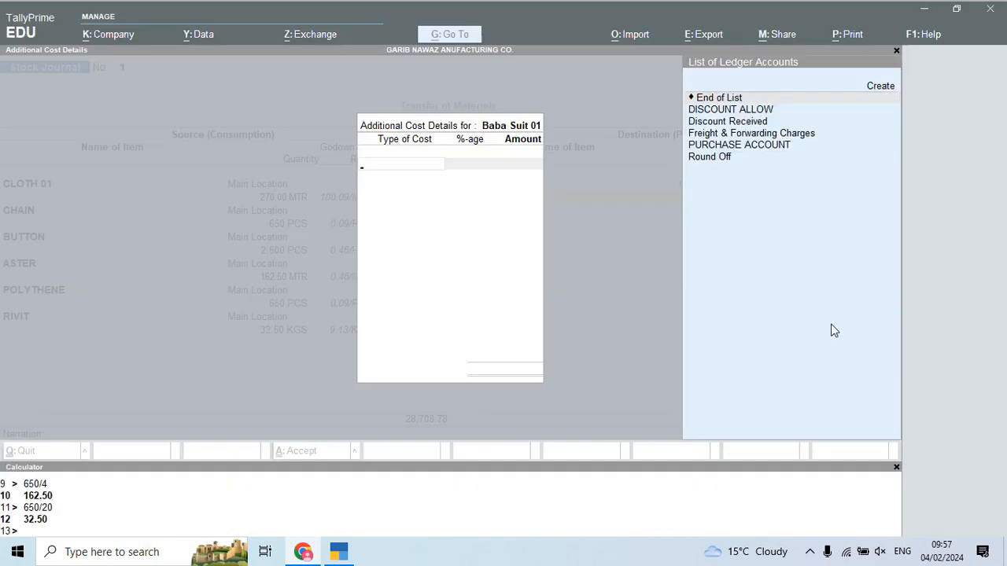
key(super+d)
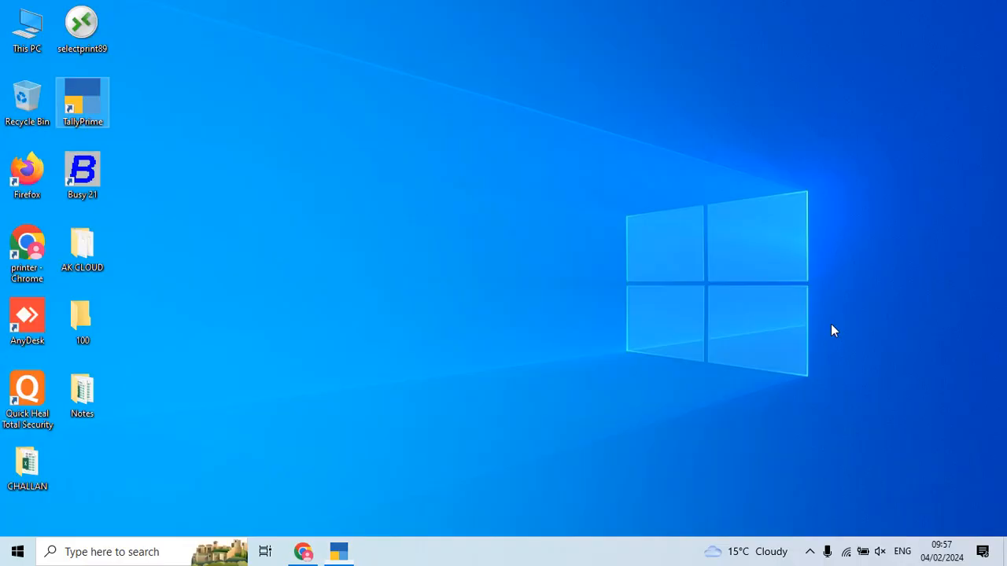
double_click(28, 32)
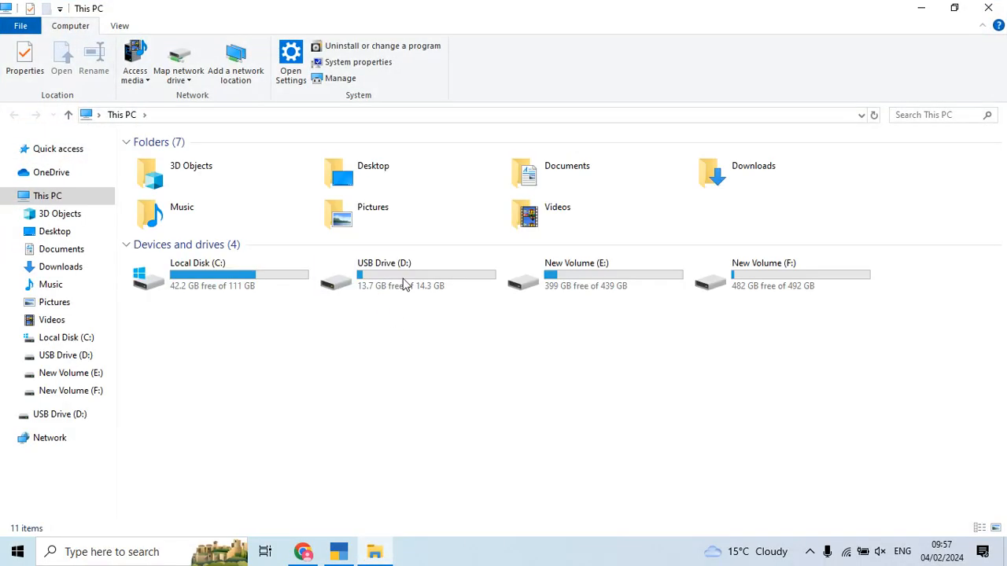
key(super+d)
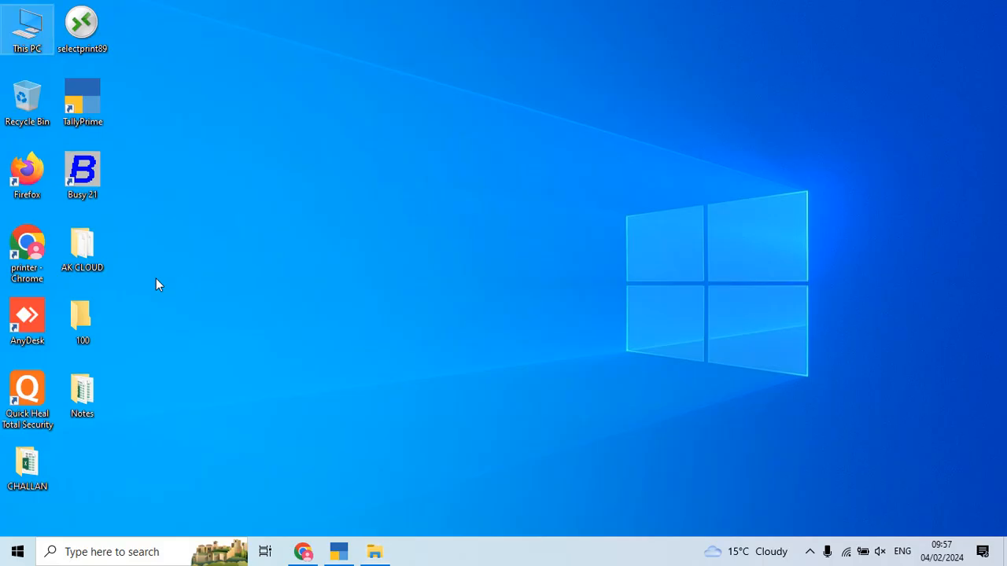
double_click(93, 413)
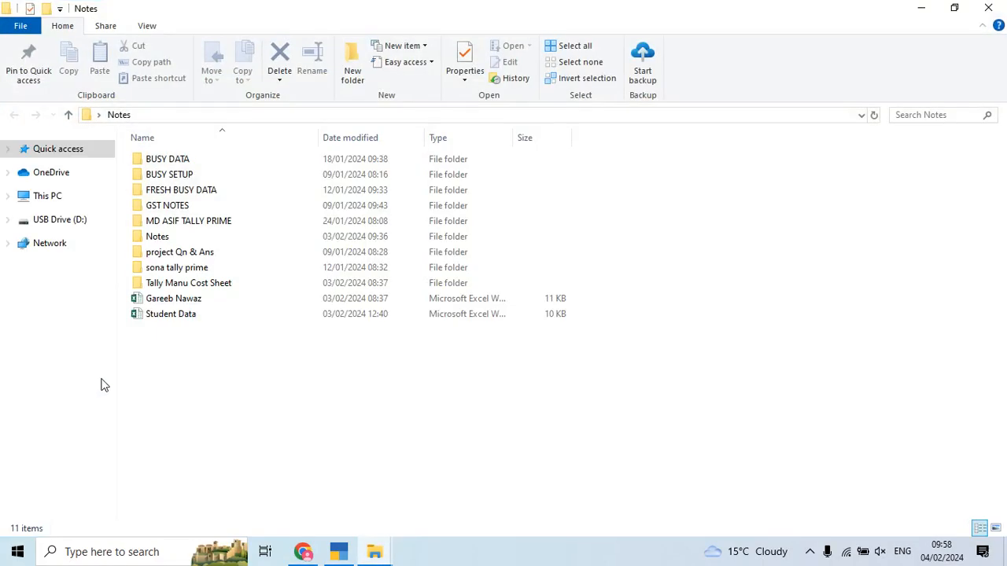
double_click(206, 299)
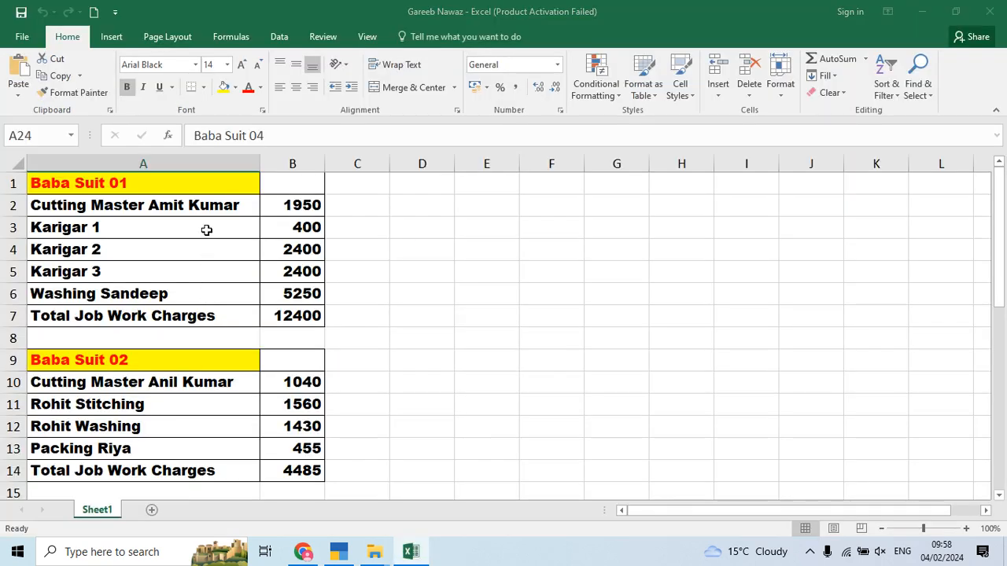
Step: Dismiss the activation prompt and inspect the job work charge cells A2 and B2
click(650, 420)
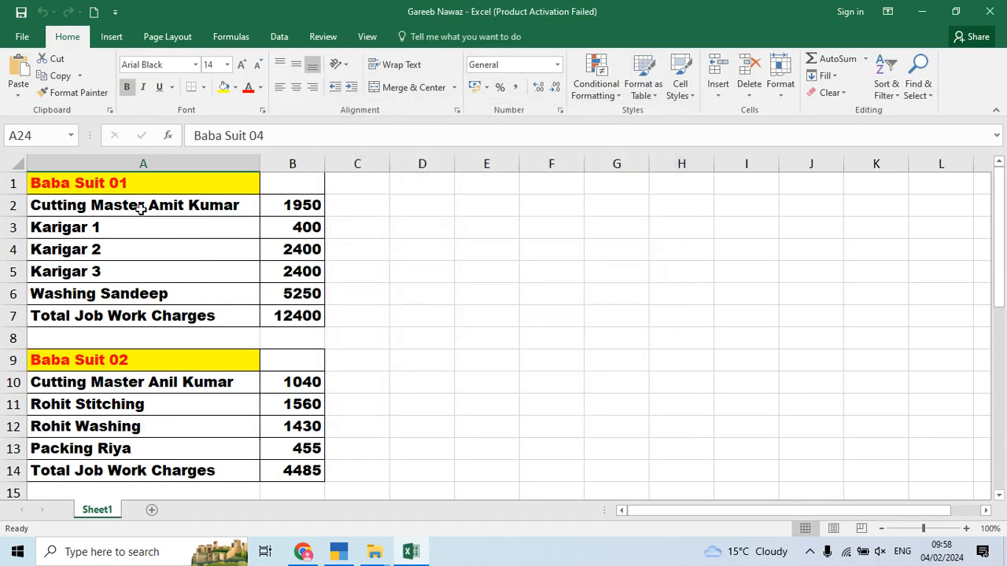
click(141, 206)
click(292, 203)
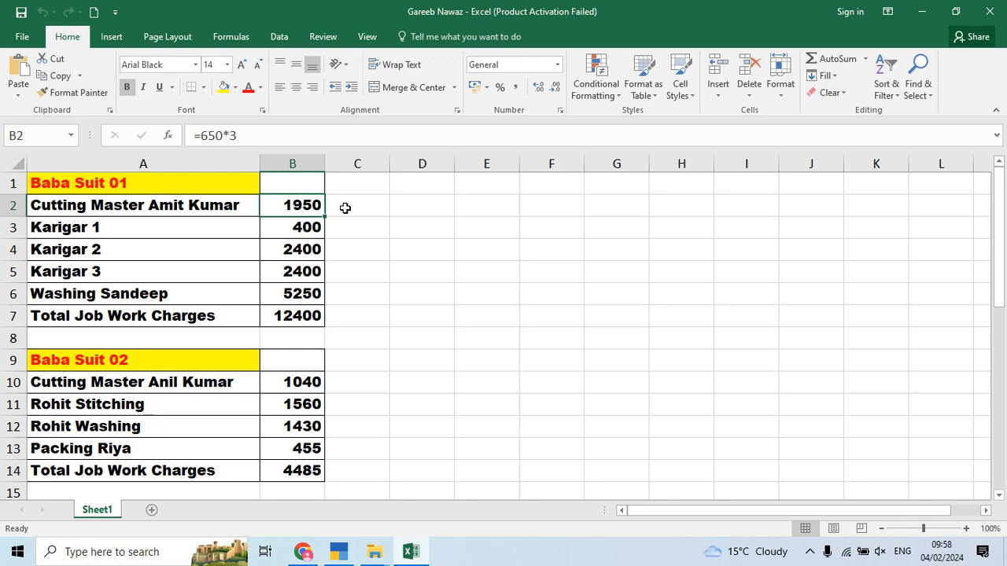
Step: Close the Notes folder window and return to TallyPrime's Additional Cost Details
key(alt+Tab)
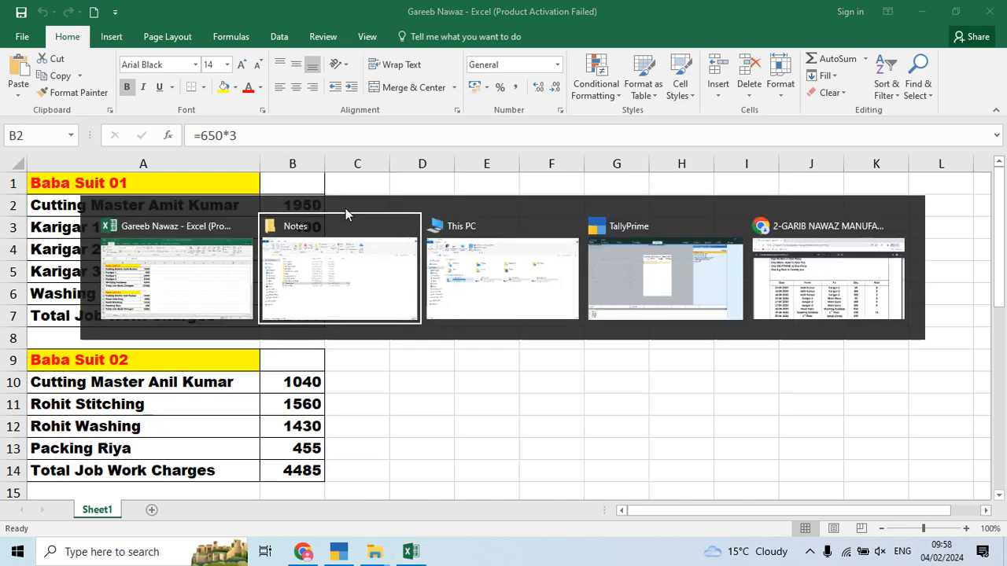
key(alt+F4)
key(alt+Tab)
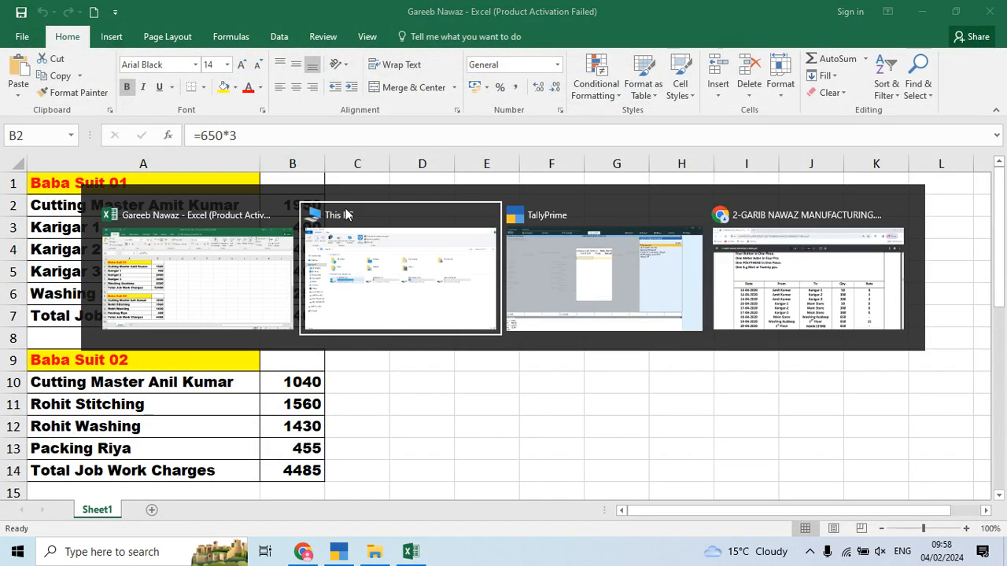
key(alt+Tab)
key(alt+Tab)
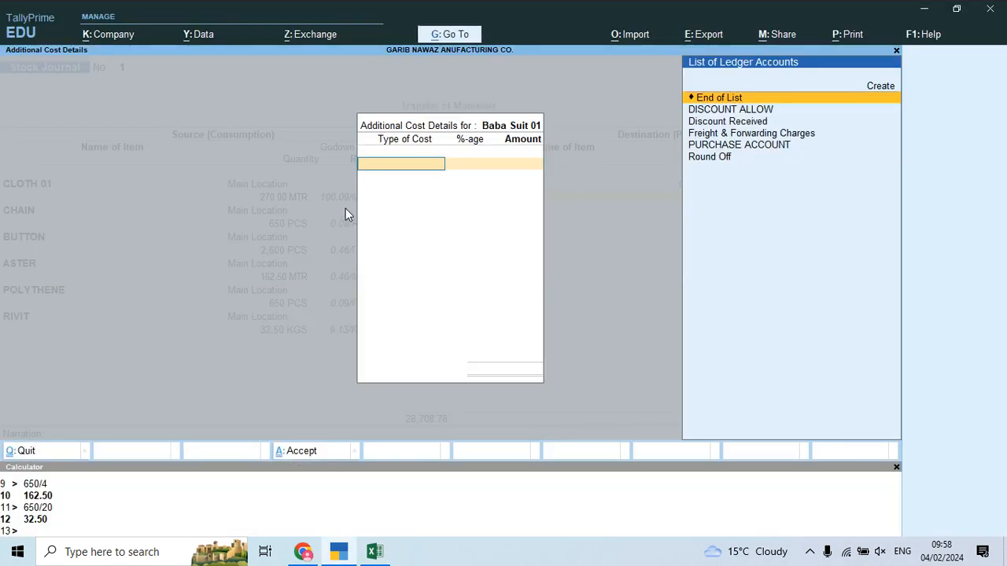
Step: Create a Job Work Charges ledger under Direct Expenses
key(alt+c)
text(Job Work Charge)
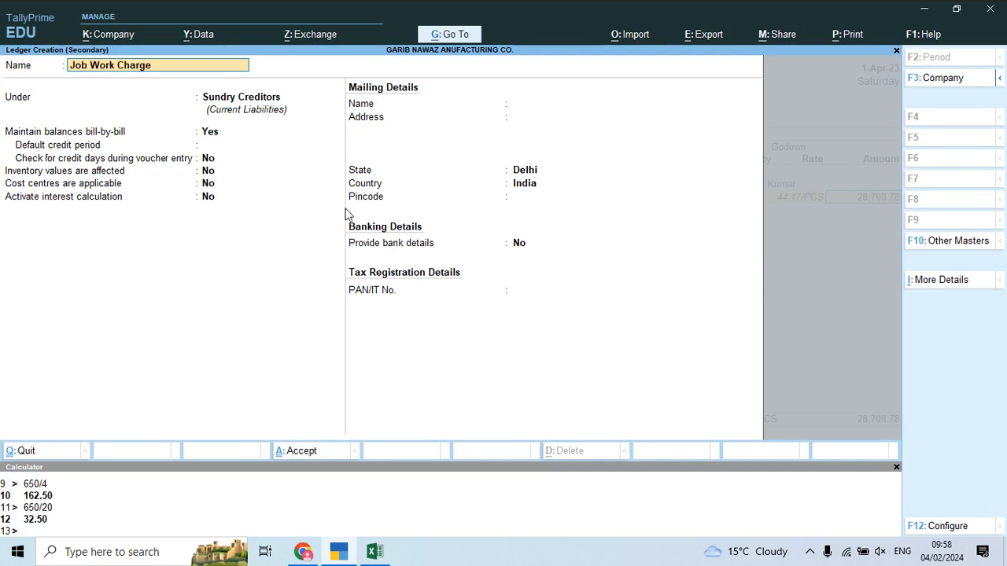
text(s)
key(Return)
text(Ex)
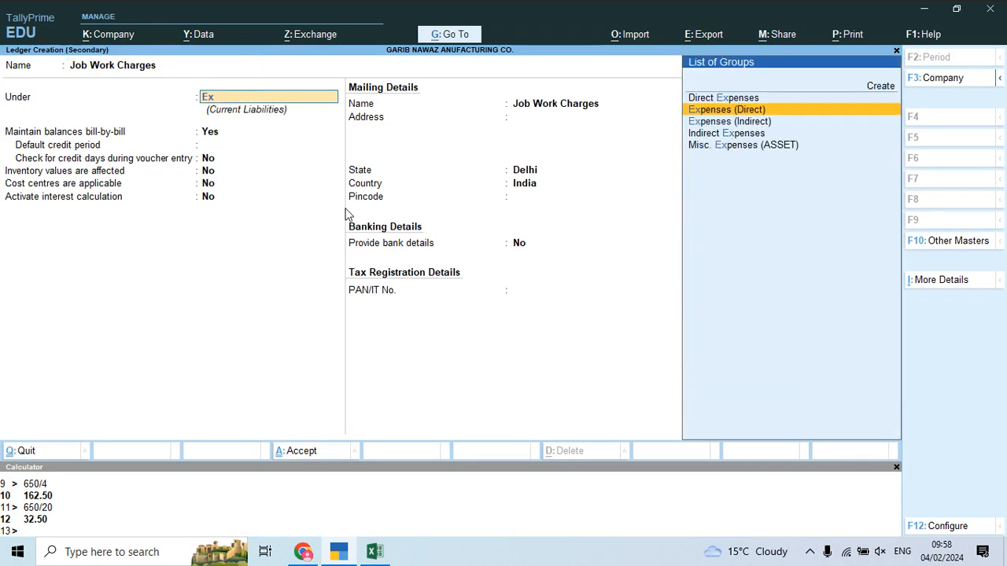
key(Return)
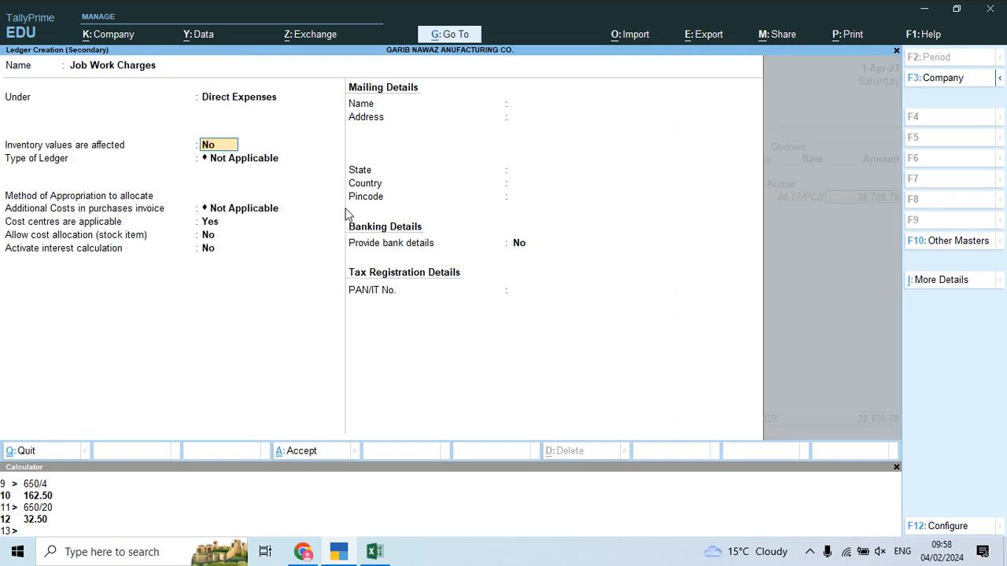
Step: Set the ledger to affect inventory values and appropriate additional costs by value
text(y)
key(Return)
key(Return)
key(BackSpace)
key(Return)
key(Down)
key(Down)
key(Return)
text(n)
key(Return)
text(y)
key(Return)
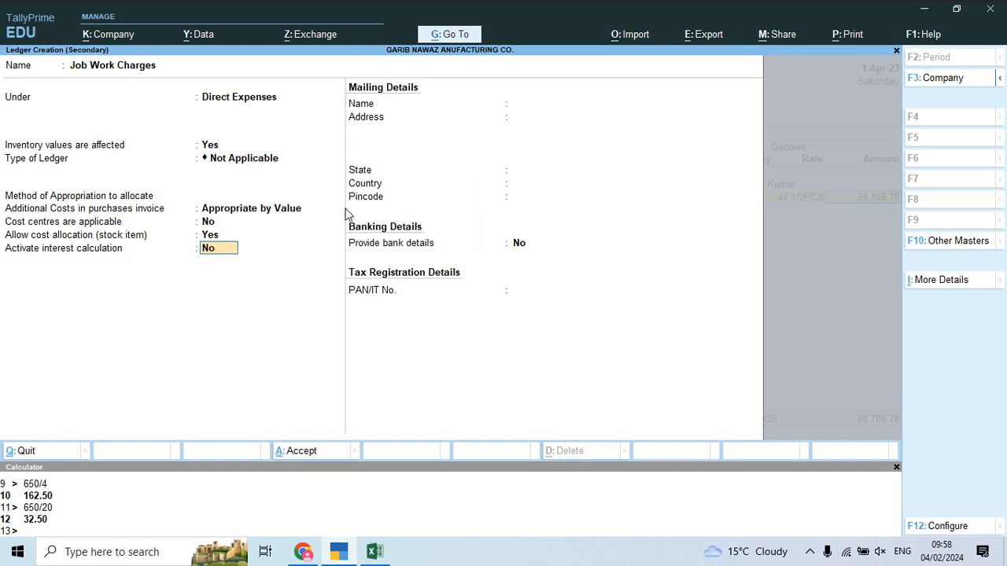
Step: Charge 1,950 job work to Baba Suit 01, raising its cost to 30,658.78 (47.17/PCS)
key(ctrl+a)
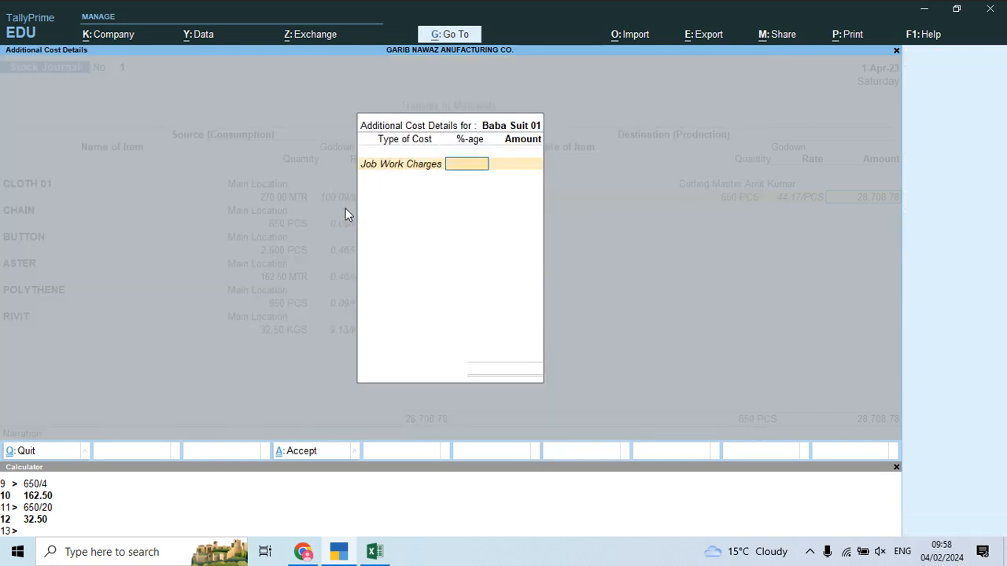
key(Return)
key(alt+Tab)
key(alt+Tab)
text(1950)
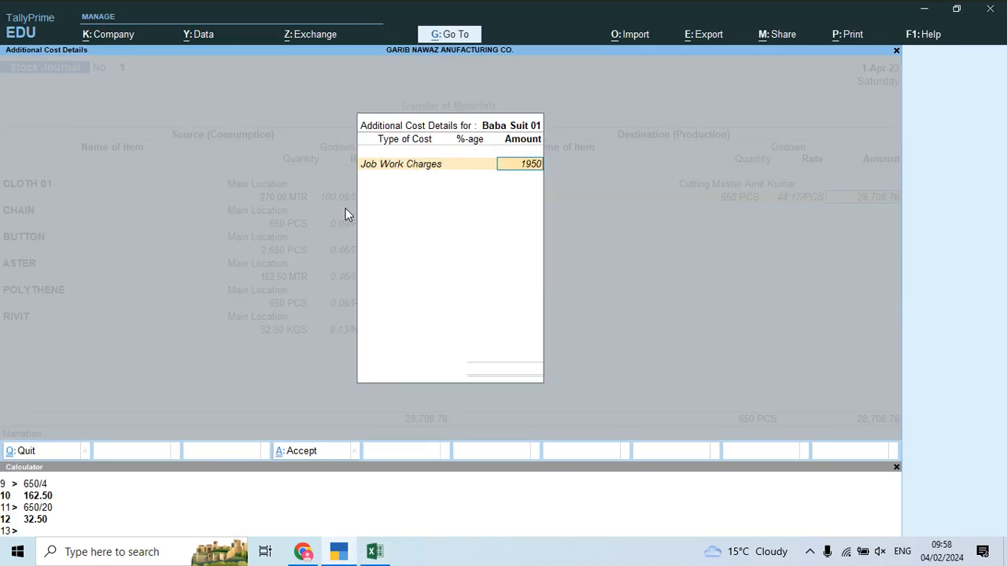
key(Return)
key(Return)
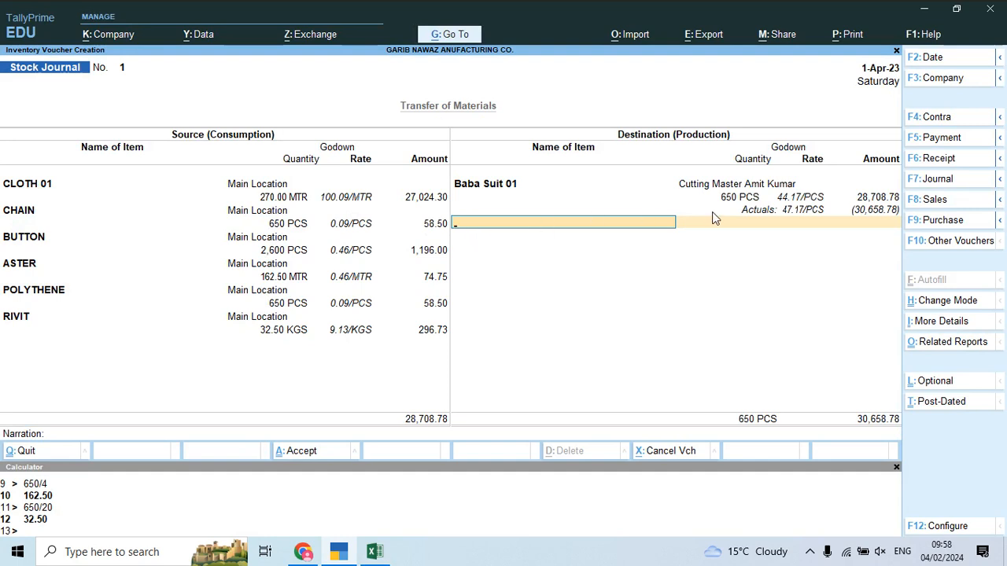
click(747, 199)
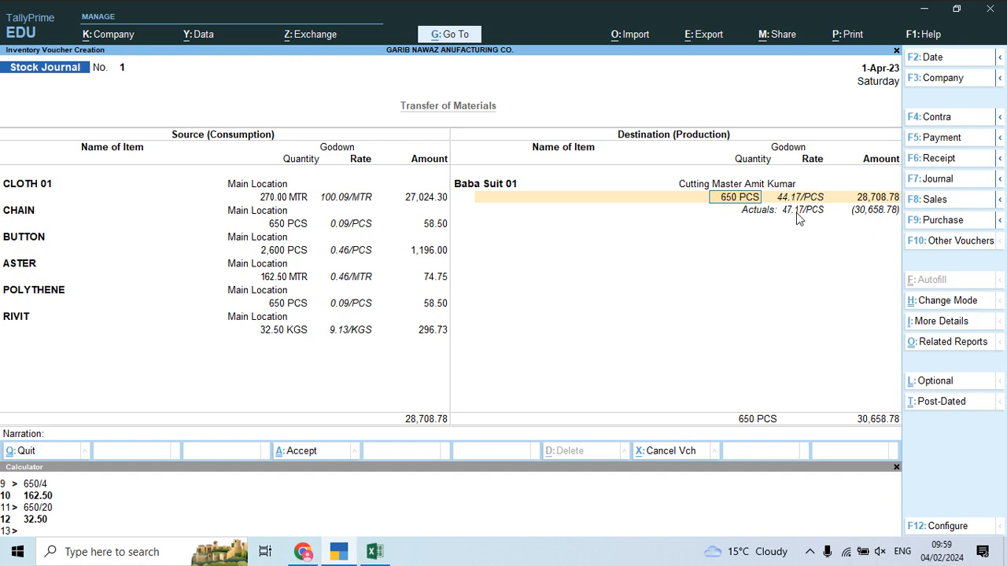
key(alt+Tab)
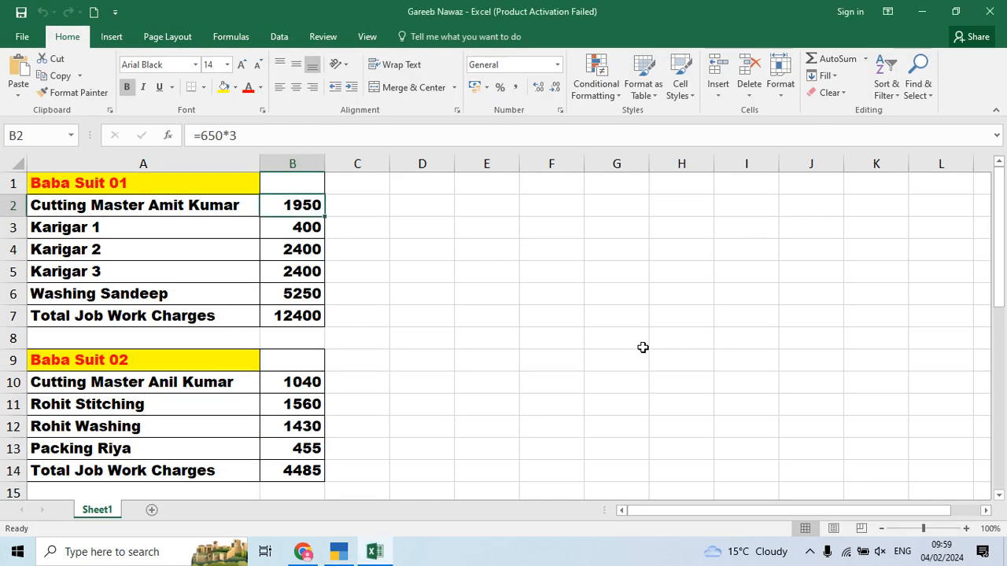
key(alt+Tab)
click(643, 347)
scroll(519, 386, down, 1)
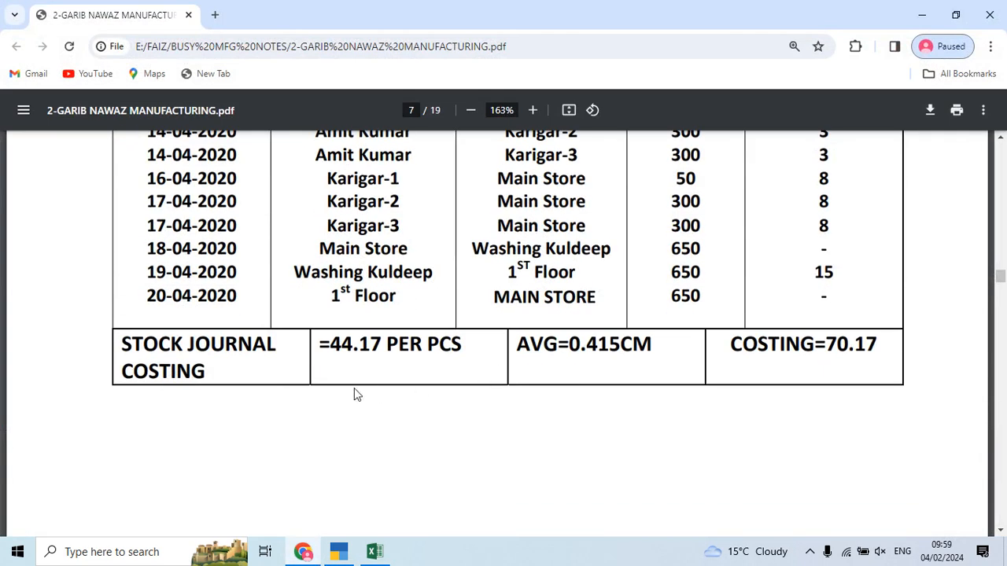
drag(330, 344, 392, 344)
click(390, 344)
scroll(391, 343, up, 2)
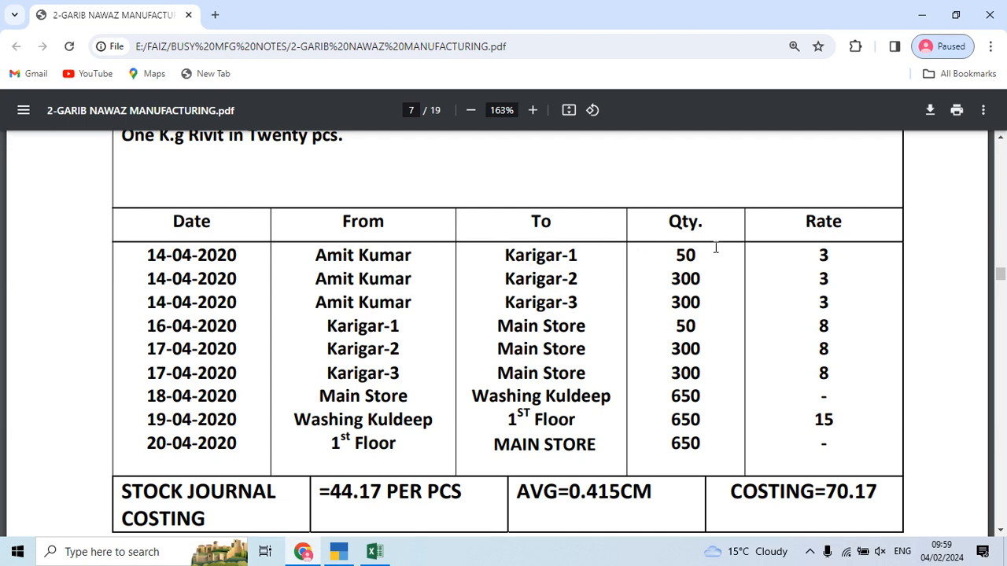
drag(688, 268, 703, 272)
key(alt+Tab)
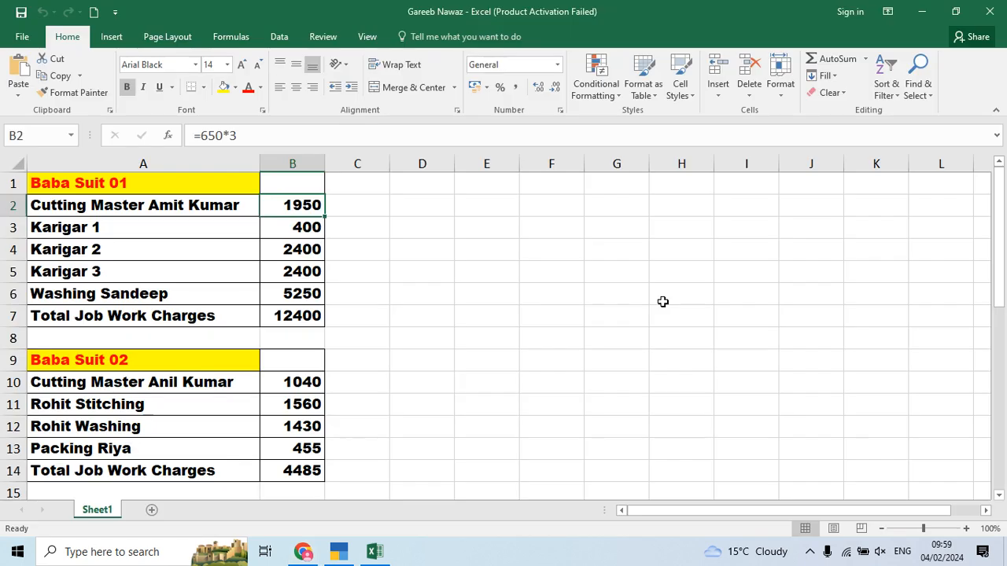
key(alt+Tab)
Step: Save Stock Journal No. 1 in TallyPrime
click(664, 308)
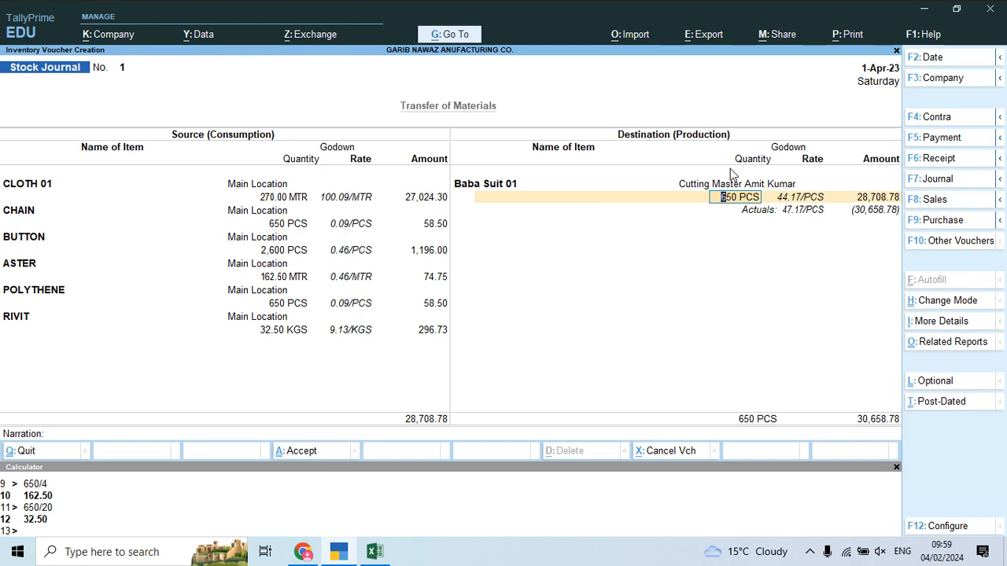
key(ctrl)
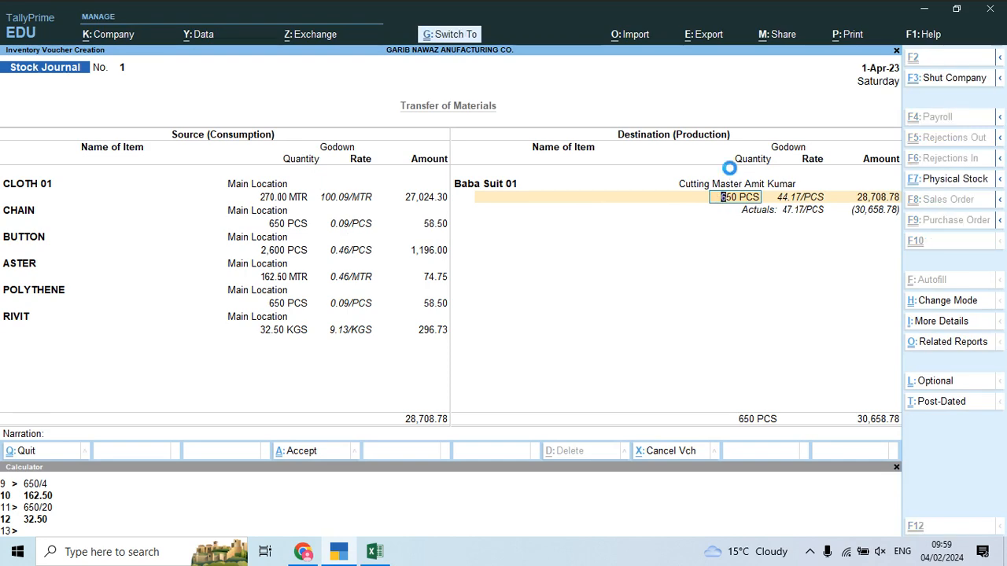
key(ctrl+a)
Step: In voucher No. 2, consume 650 PCS of Baba Suit 01 from the cutting master's godown
text(c)
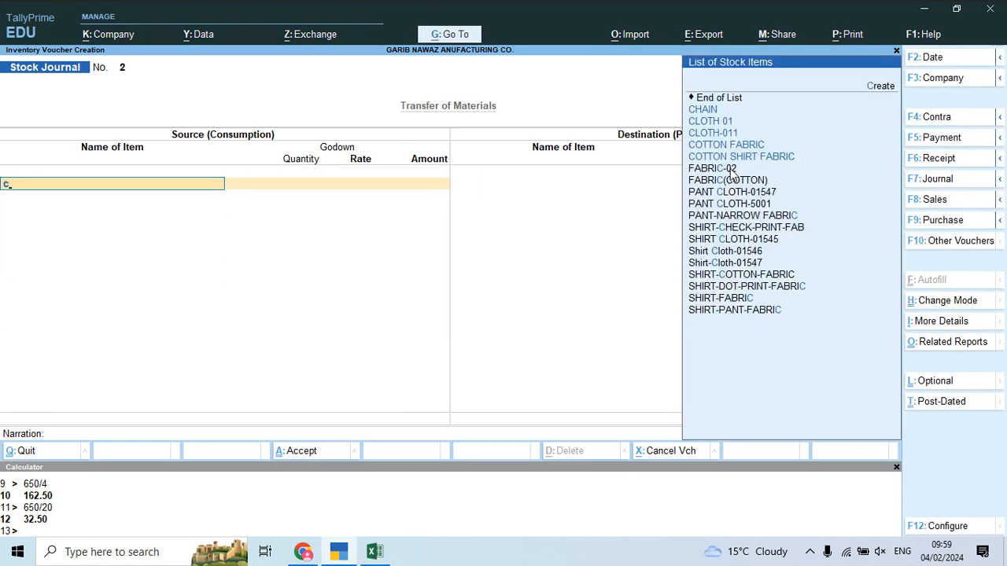
key(BackSpace)
text(baba)
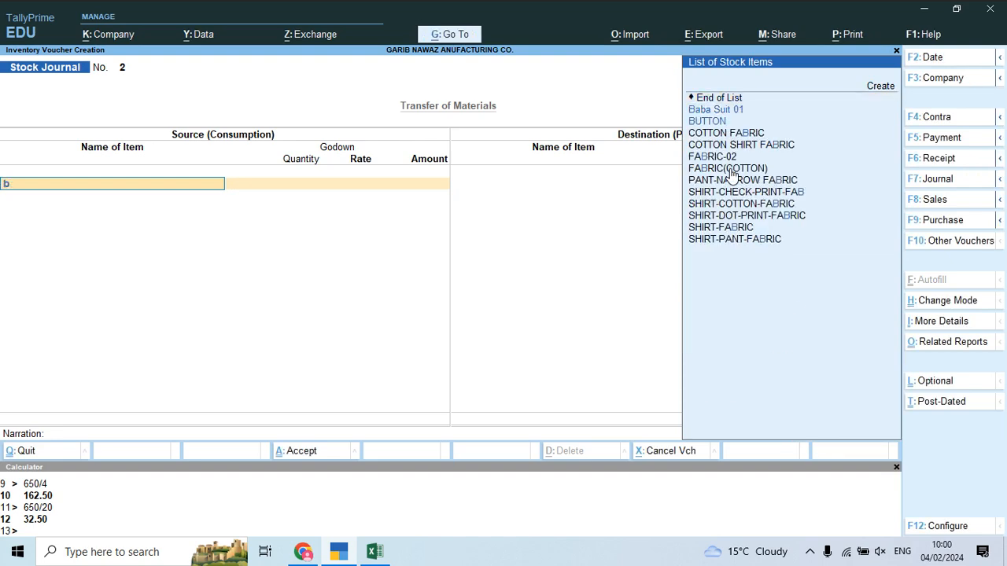
key(Return)
text(Cut)
key(Return)
text(650)
key(Return)
key(Return)
key(Return)
key(Return)
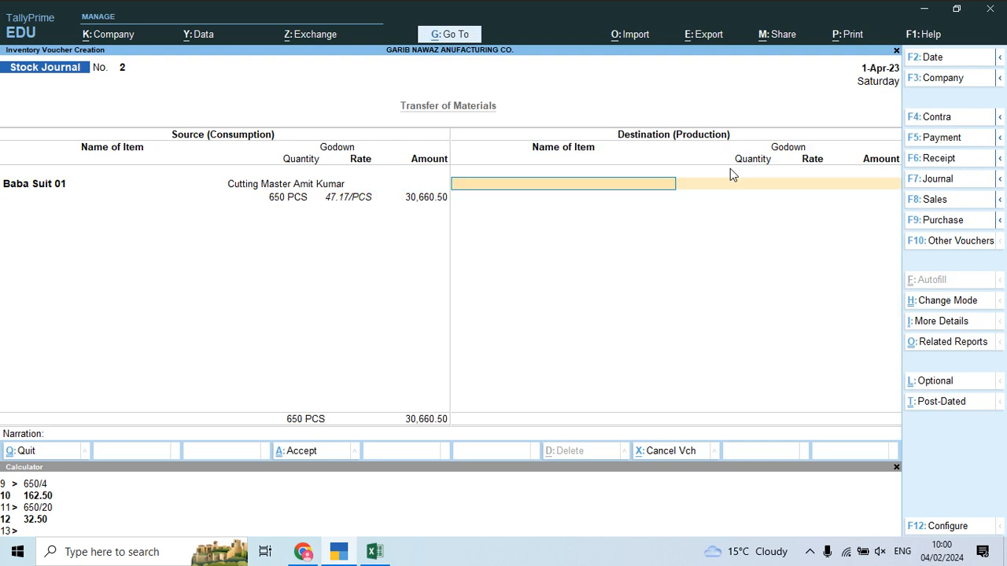
Step: Send 50 PCS of Baba Suit 01 to a newly created Karigar 1 godown under Primary
text(baba)
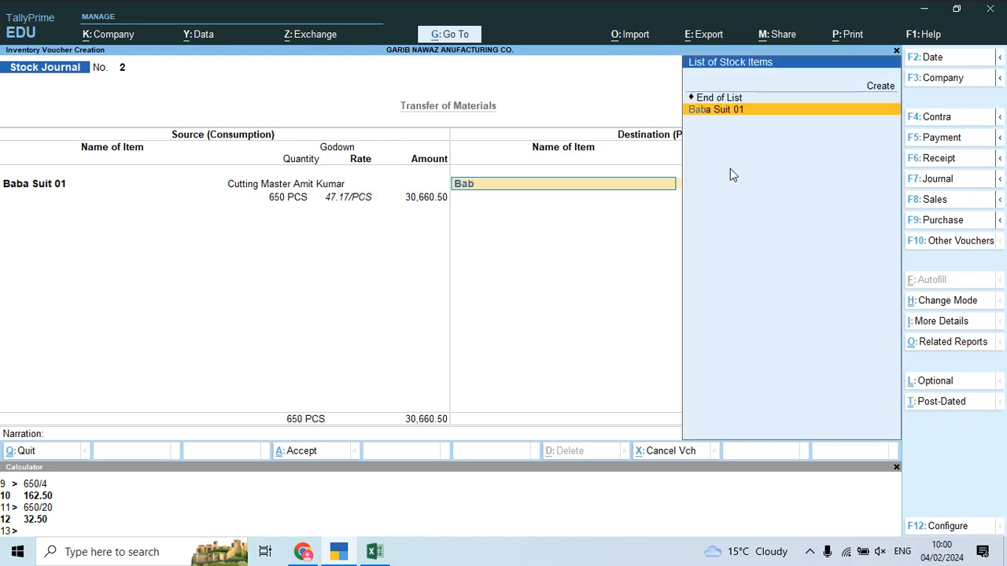
key(Return)
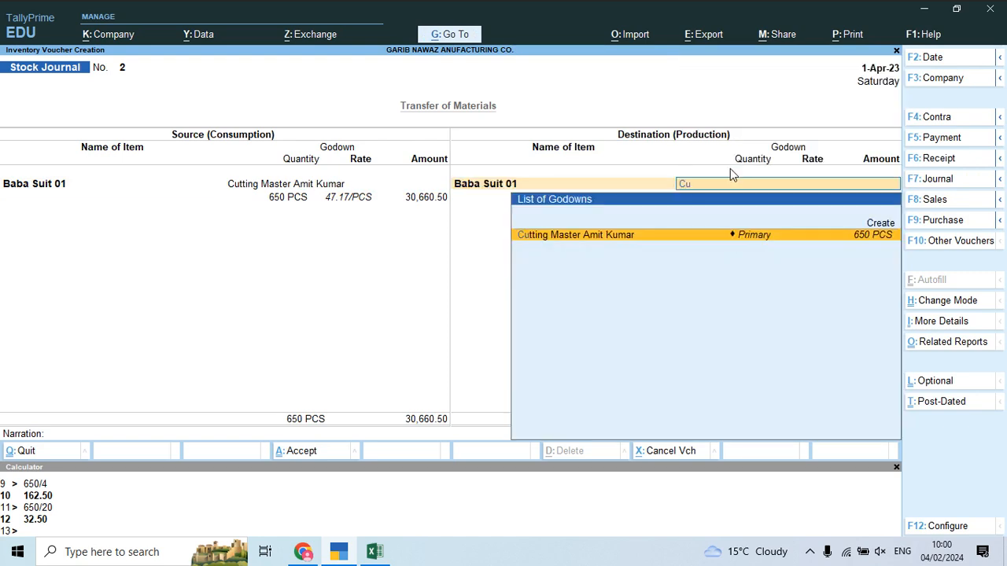
key(alt+c)
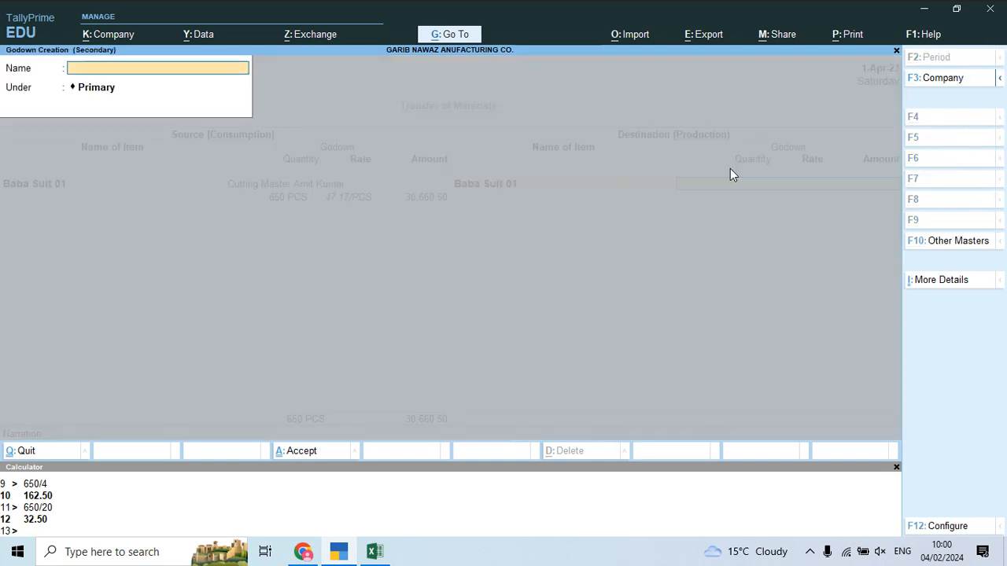
text(Karigar)
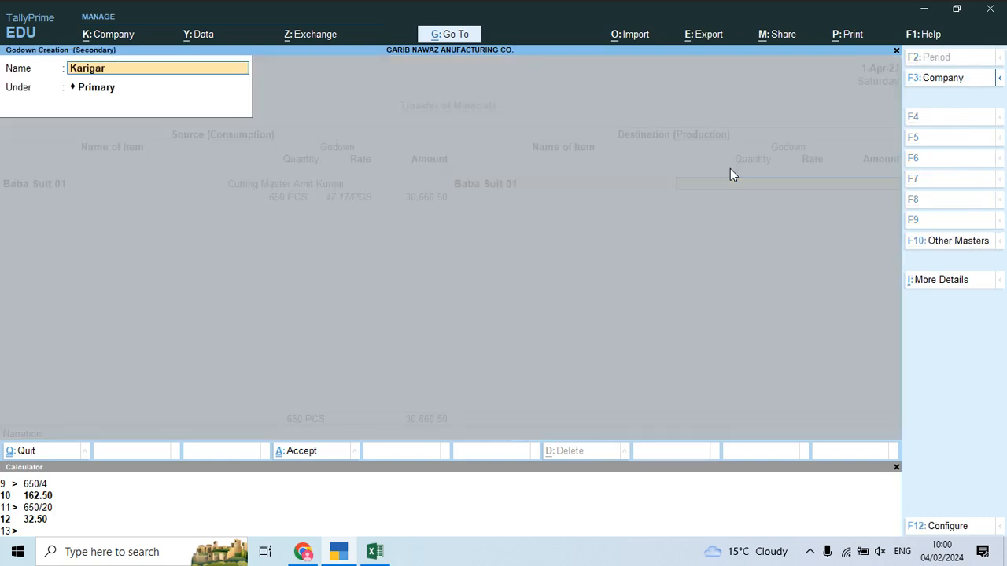
key(Return)
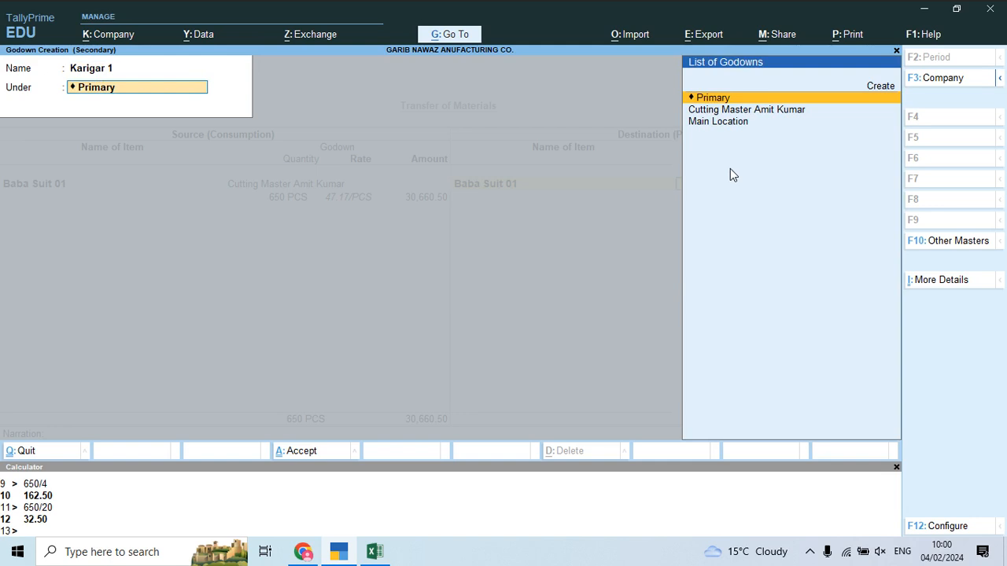
key(Return)
key(Return)
text(50)
key(Return)
key(Return)
key(Return)
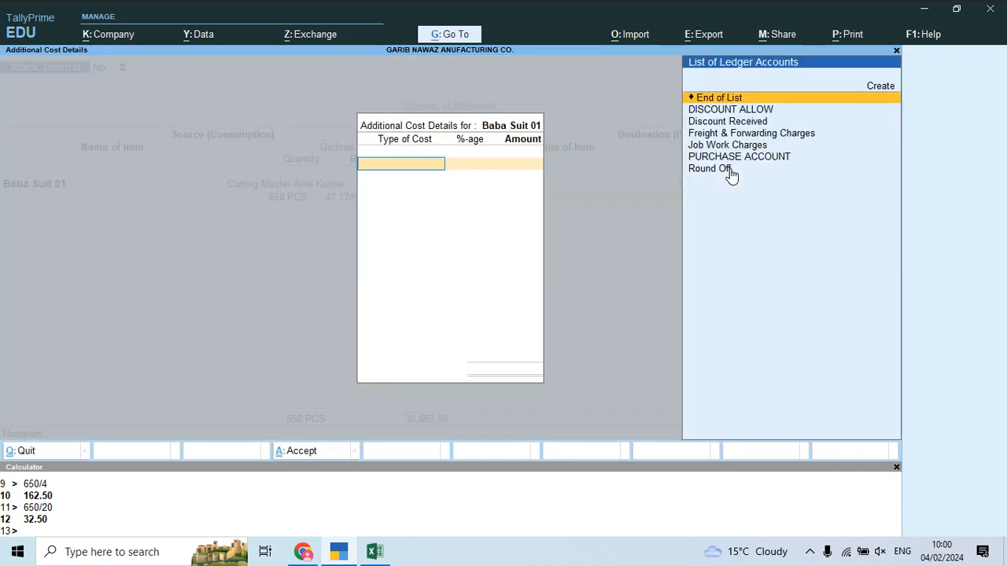
key(Return)
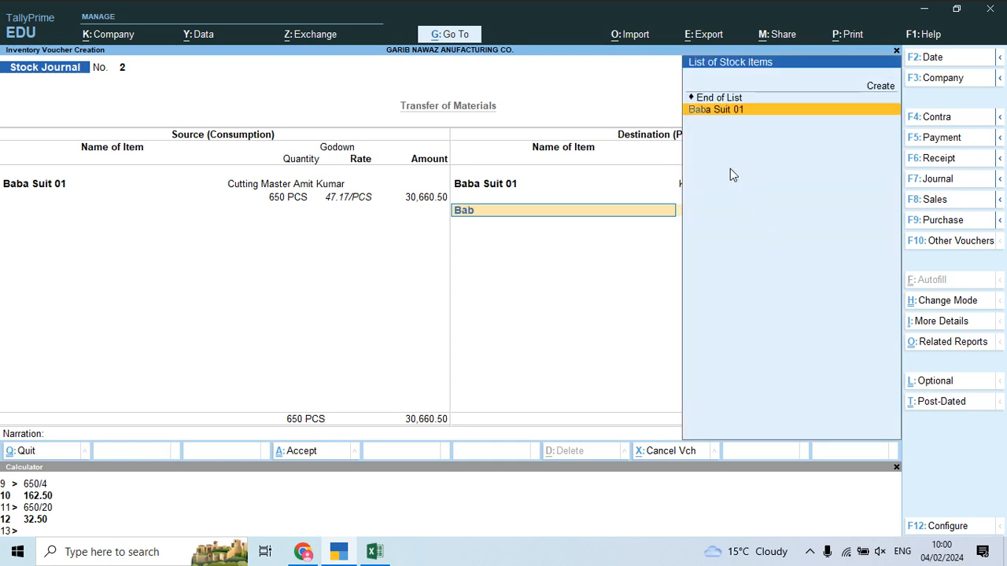
key(Return)
Step: Create godown Karigar 2 and send 300 PCS of Baba Suit 01 there
text(kar)
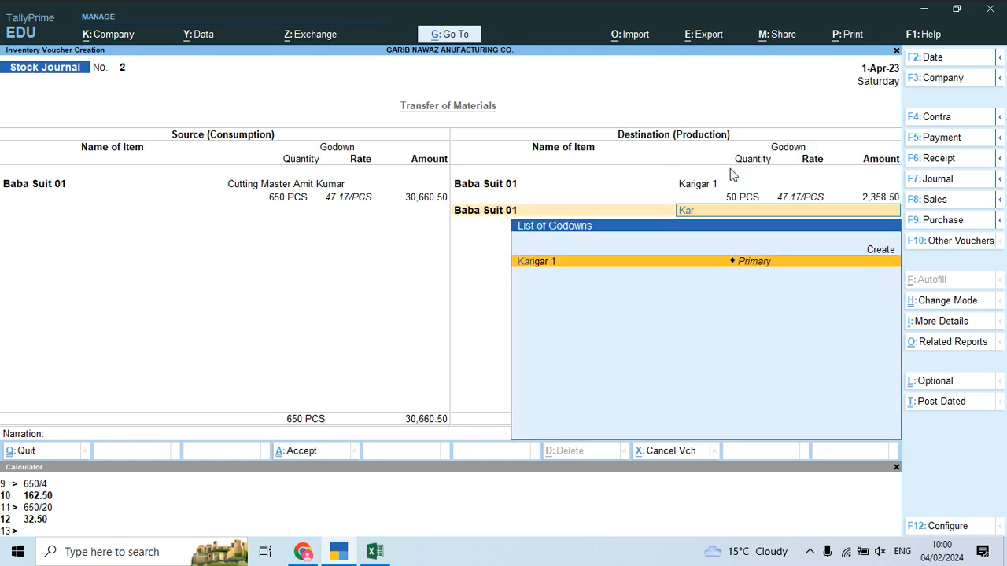
key(alt+c)
text(Karigar 2)
key(Return)
key(Return)
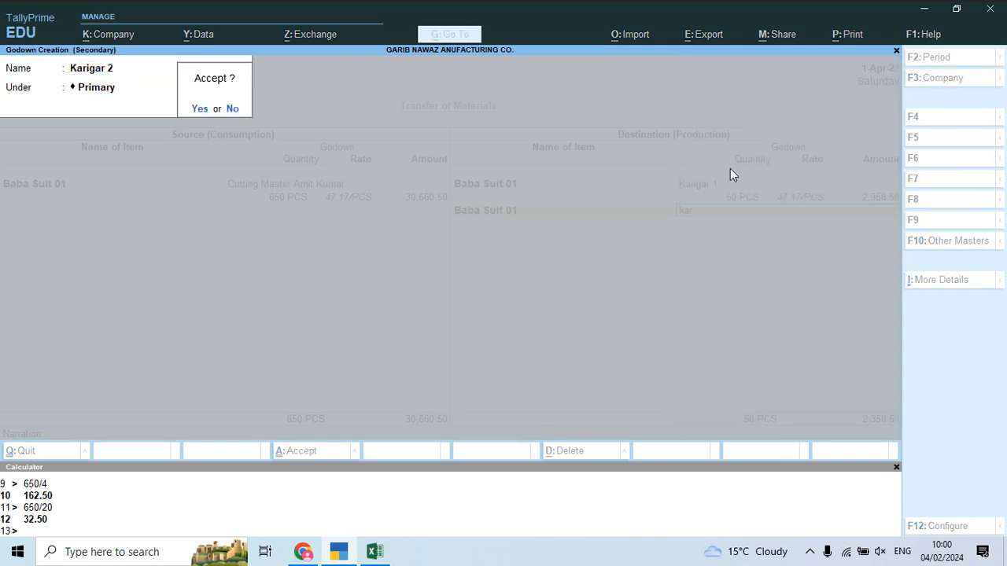
key(Return)
text(300)
key(Return)
key(Return)
key(Return)
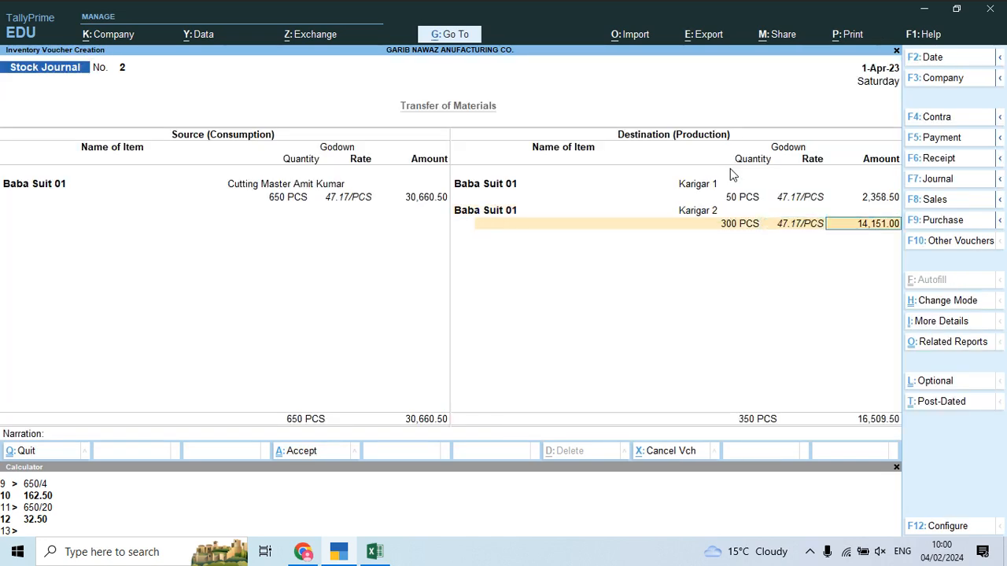
key(Return)
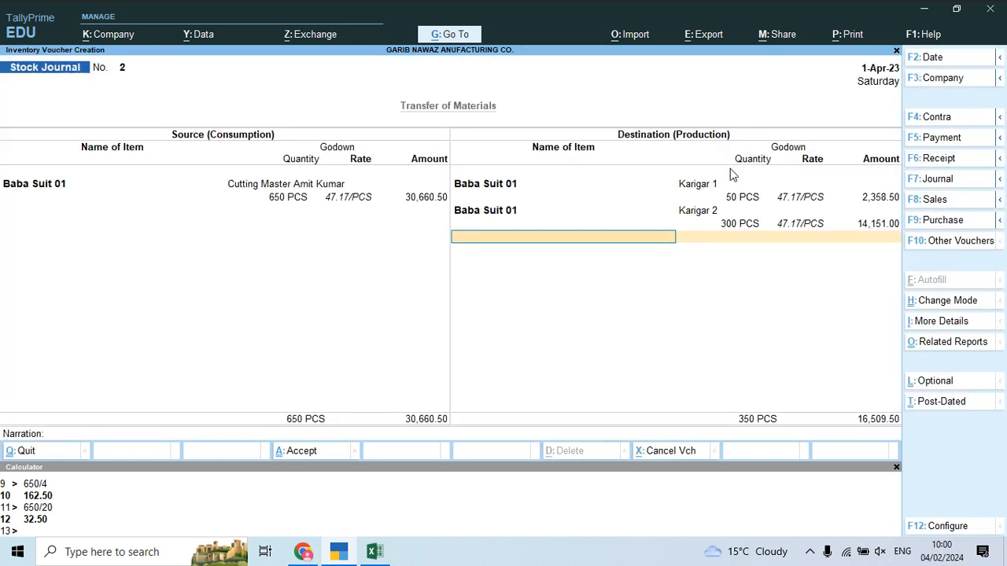
Step: Add a third Baba Suit 01 row sending 300 PCS to a new Karigar 3 godown
key(alt+c)
text(B)
key(BackSpace)
key(BackSpace)
key(Escape)
text(Baba Suit 01)
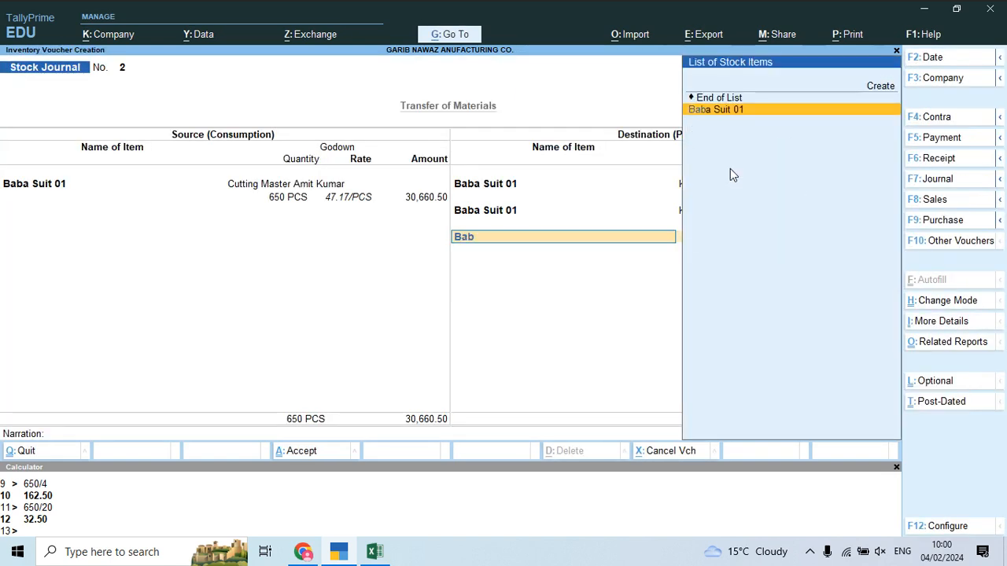
key(Return)
key(alt+c)
text(Karigar 3)
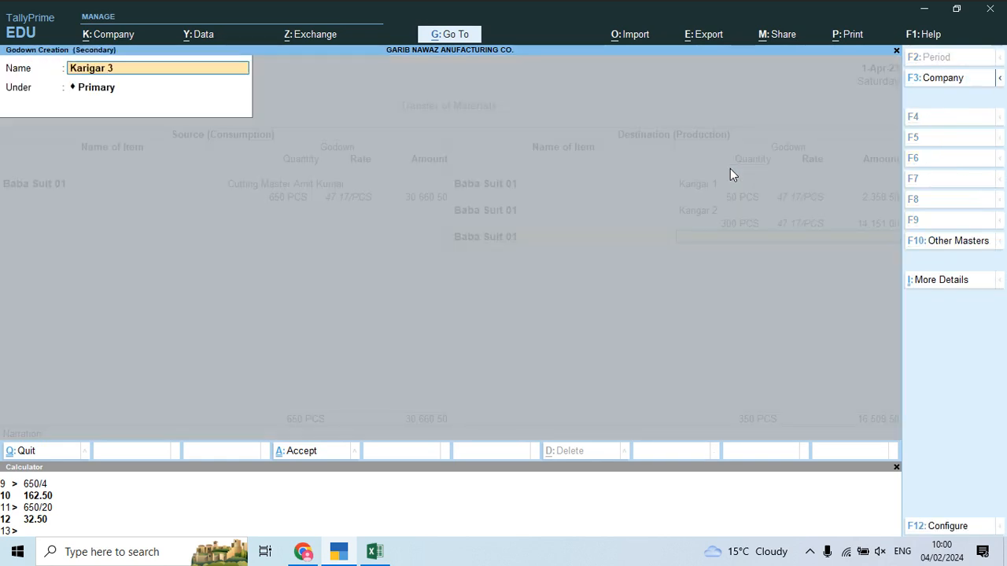
key(Return)
key(Return)
key(Return)
text(300)
key(Return)
key(Return)
key(Return)
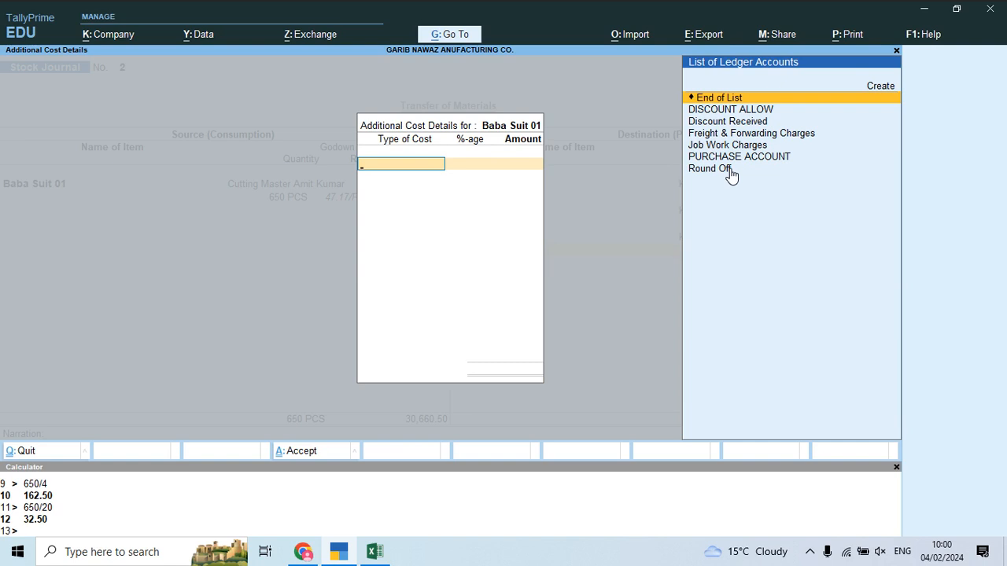
key(Escape)
key(Return)
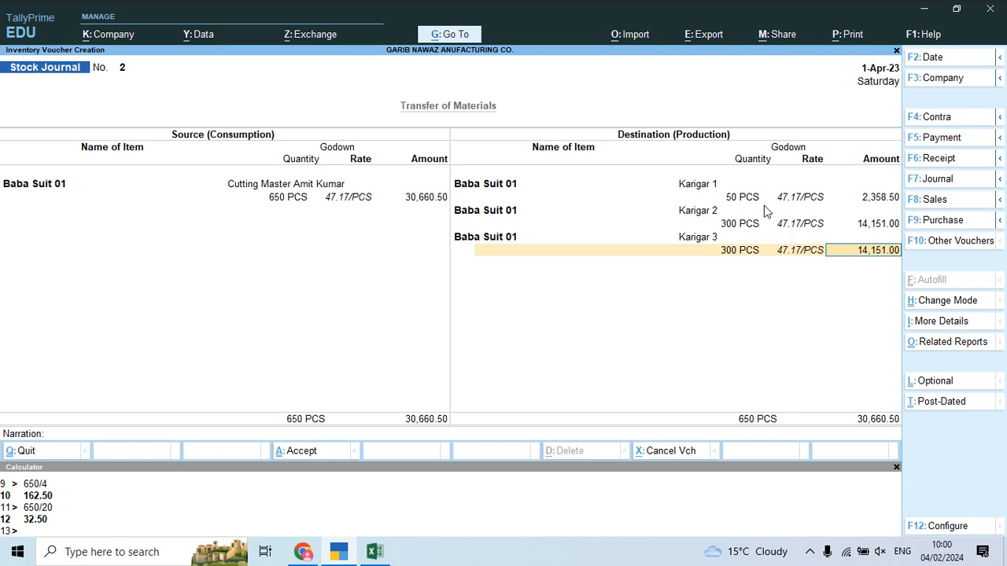
Step: Check the 650 PCS source and re-confirm the Karigar 3 row of 300 PCS
click(281, 199)
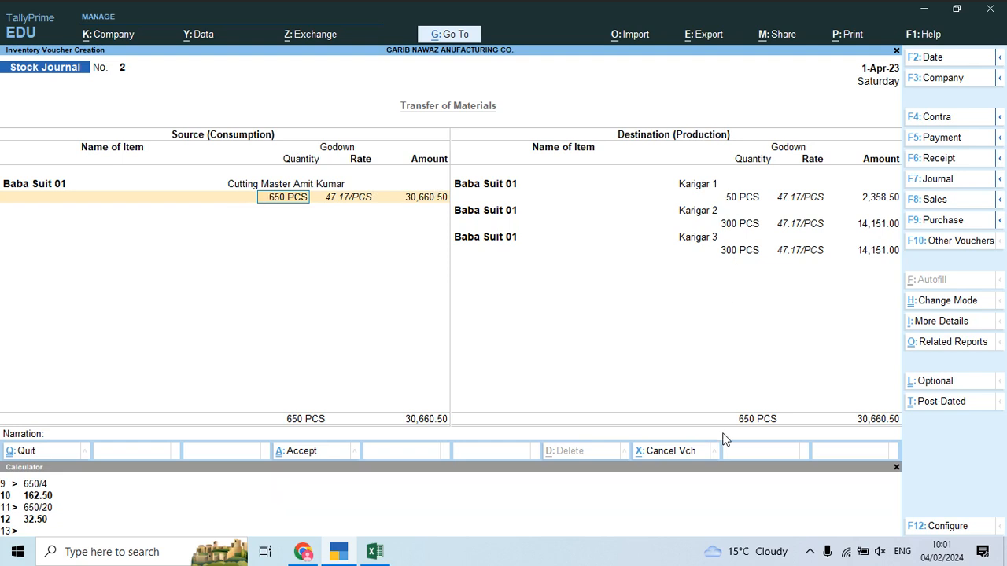
click(506, 227)
click(512, 239)
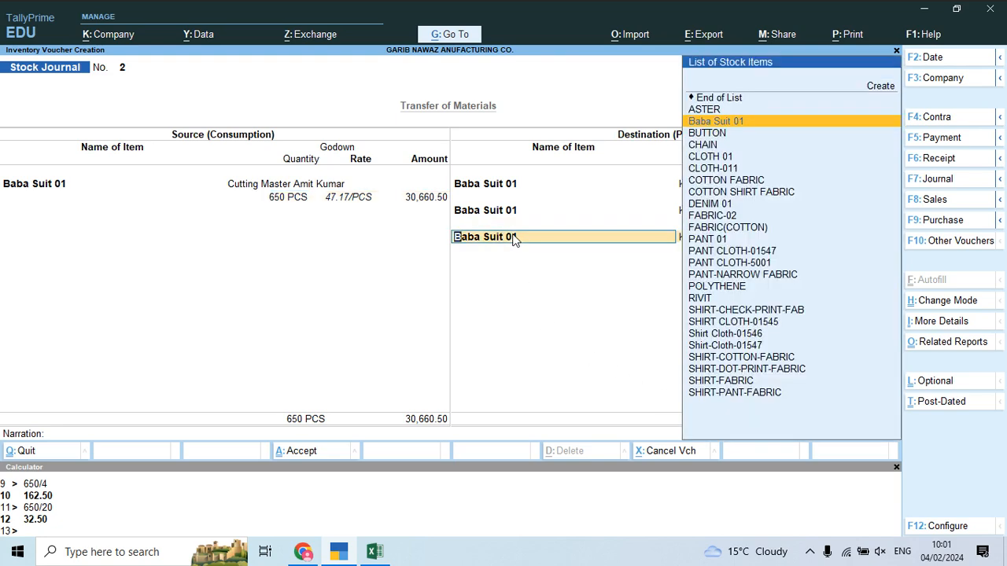
key(Return)
key(Return)
key(Return)
key(Return)
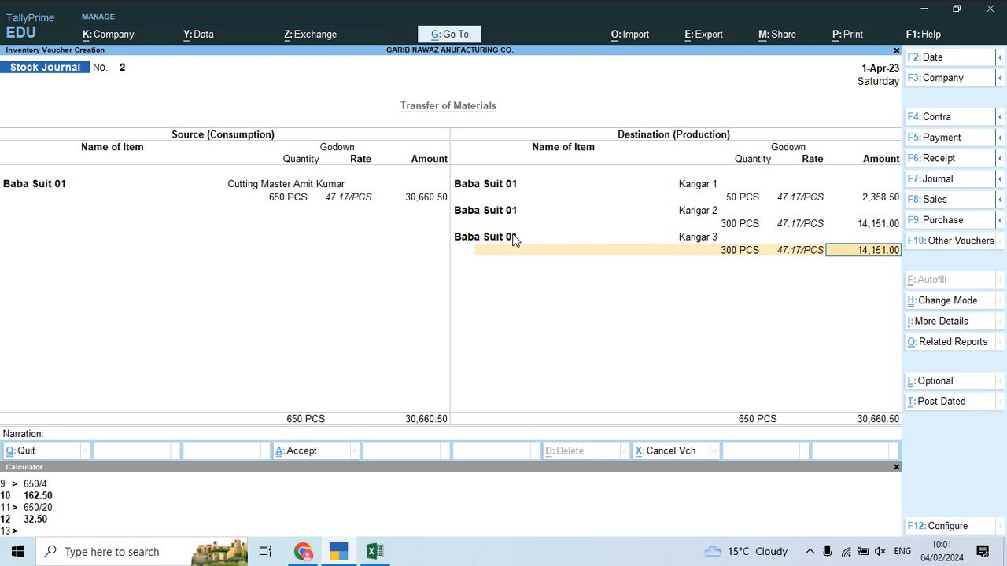
key(Return)
text(j)
key(Return)
key(Return)
key(alt+Tab)
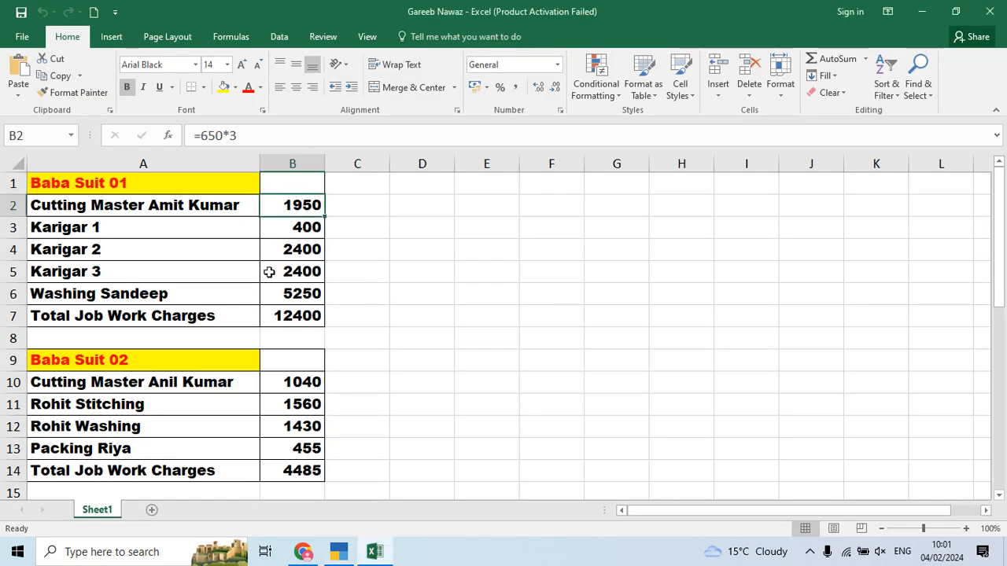
Step: Review the Karigar charges in B3–B5 and total them in C3 with =400+2400+2400
click(315, 229)
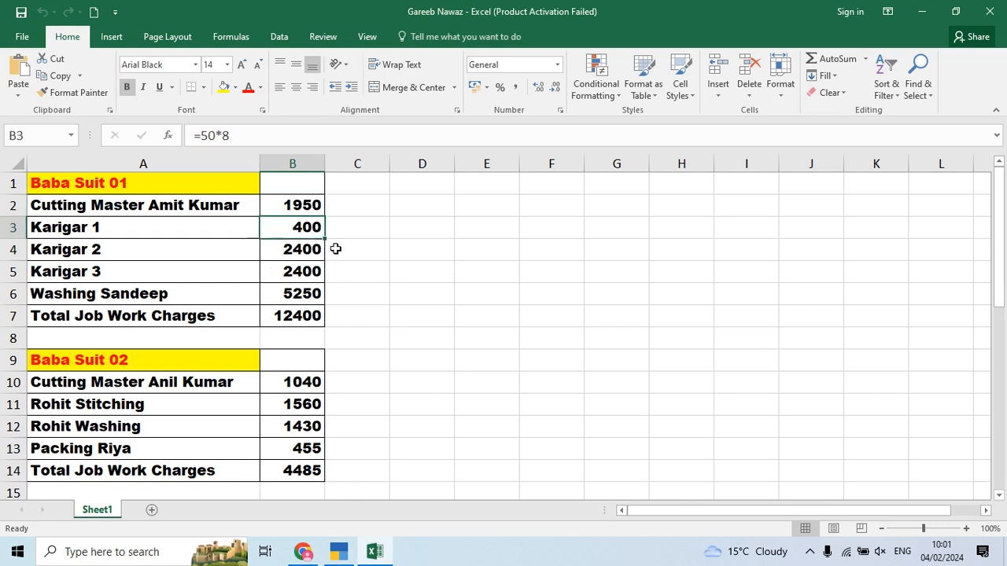
click(315, 252)
click(319, 272)
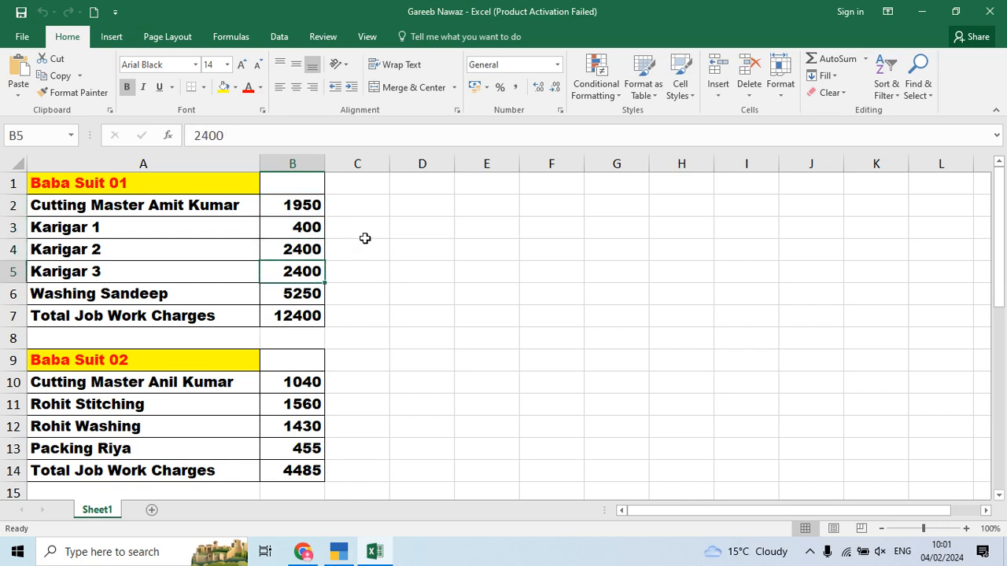
click(370, 233)
text(=400+2400+2400)
key(Return)
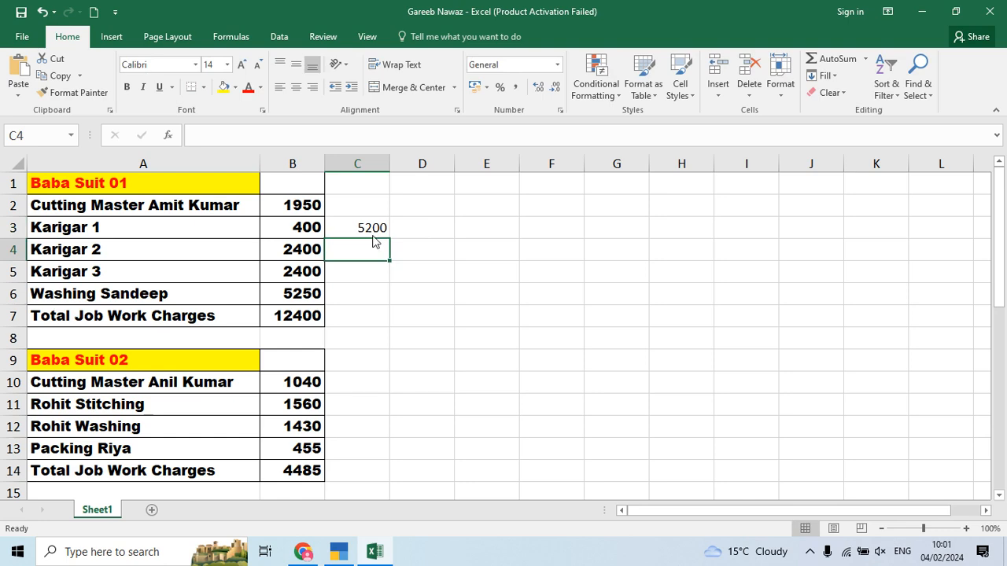
key(alt+Tab)
Step: Enter 5,200 as Job Work Charges and save Stock Journal No. 2
text(5,200)
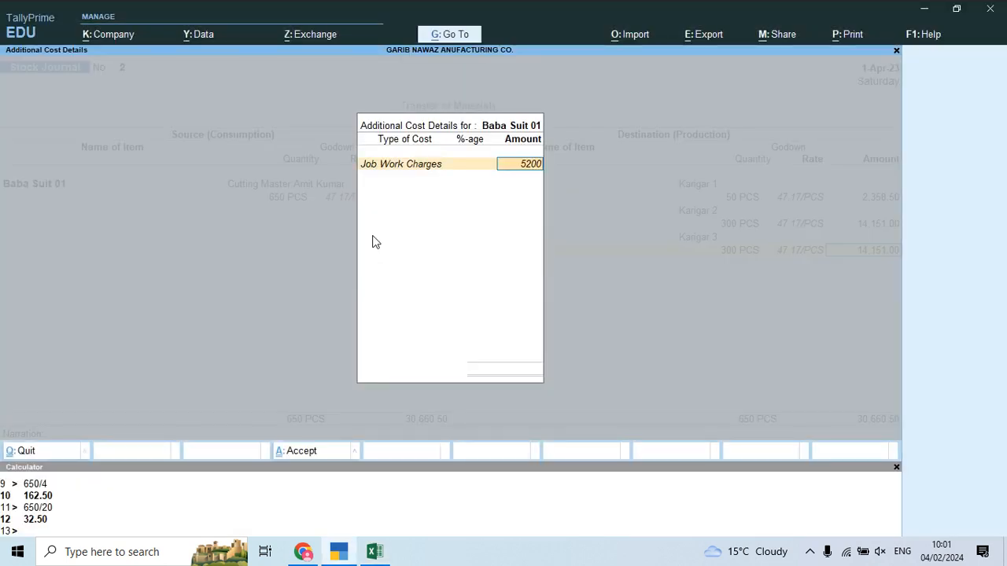
key(Return)
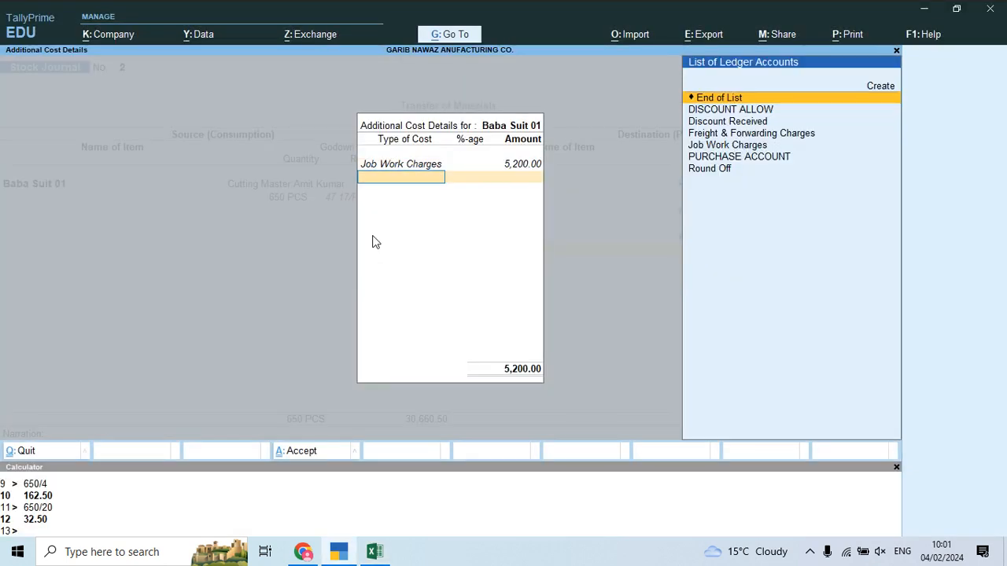
key(Return)
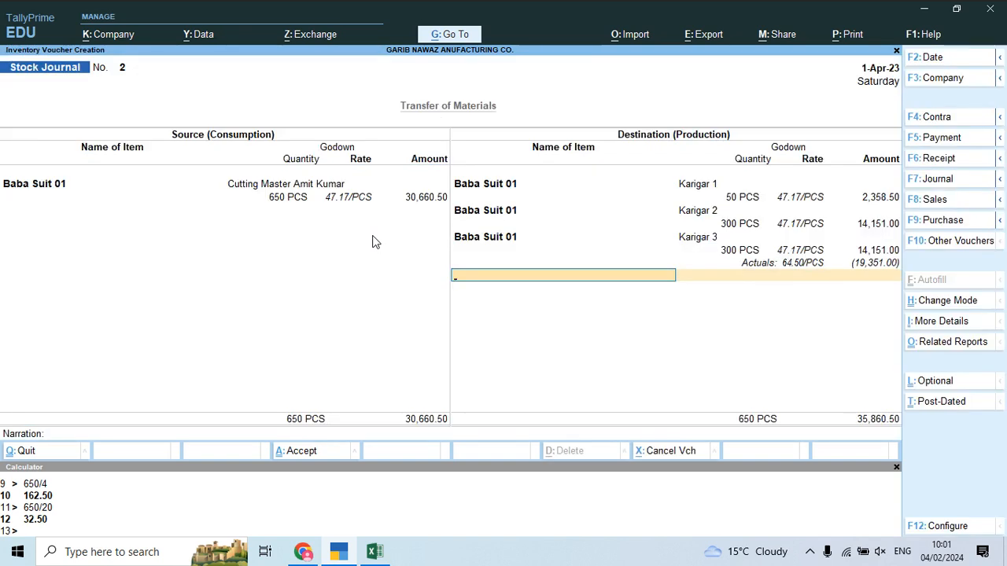
key(Return)
key(Return)
key(Return)
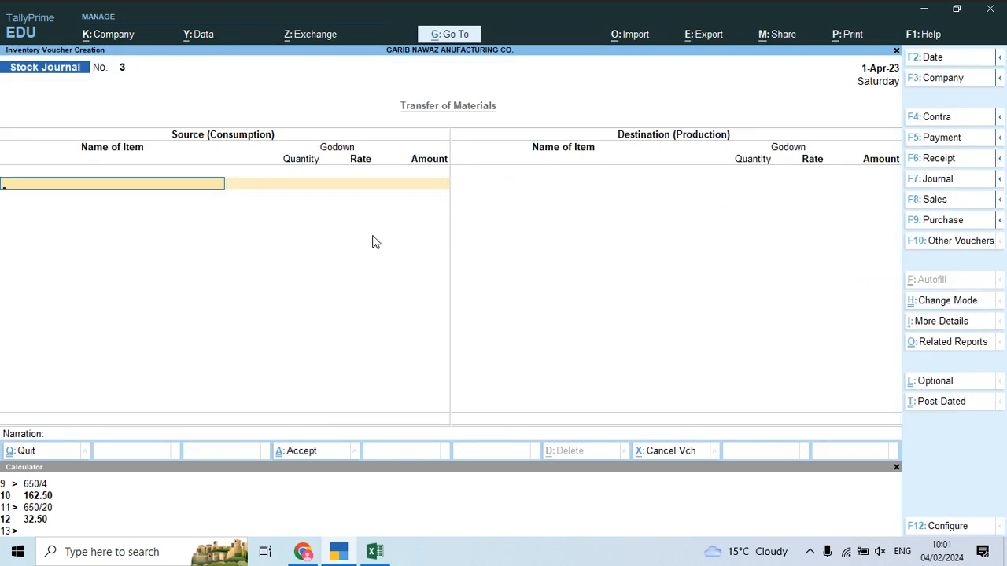
Step: In Stock Journal No. 3, consume Baba Suit 01 from Karigar 1 (50 PCS) and Karigar 2 (300 PCS)
text(Bab)
key(Return)
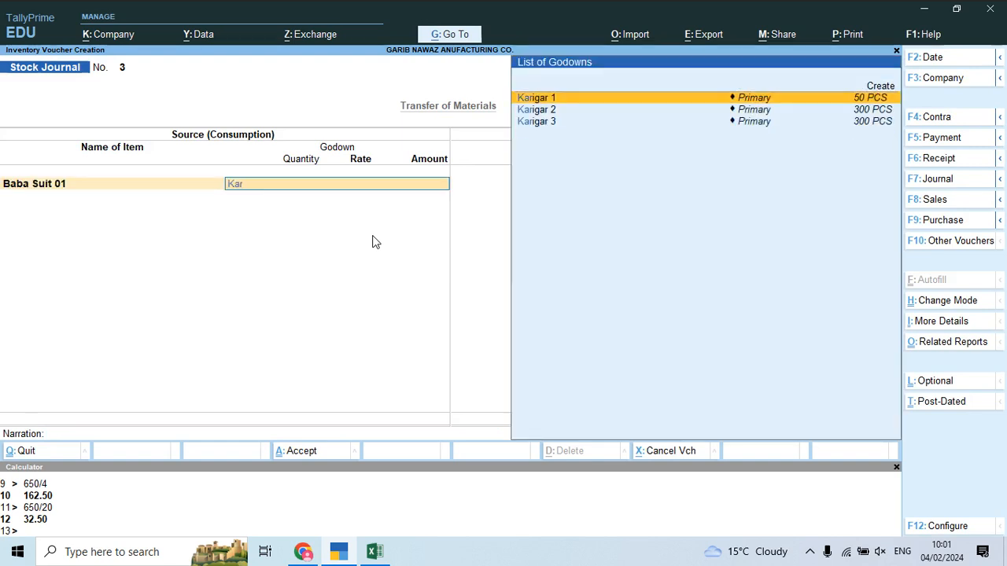
key(Return)
text(50)
key(Return)
key(Return)
key(Return)
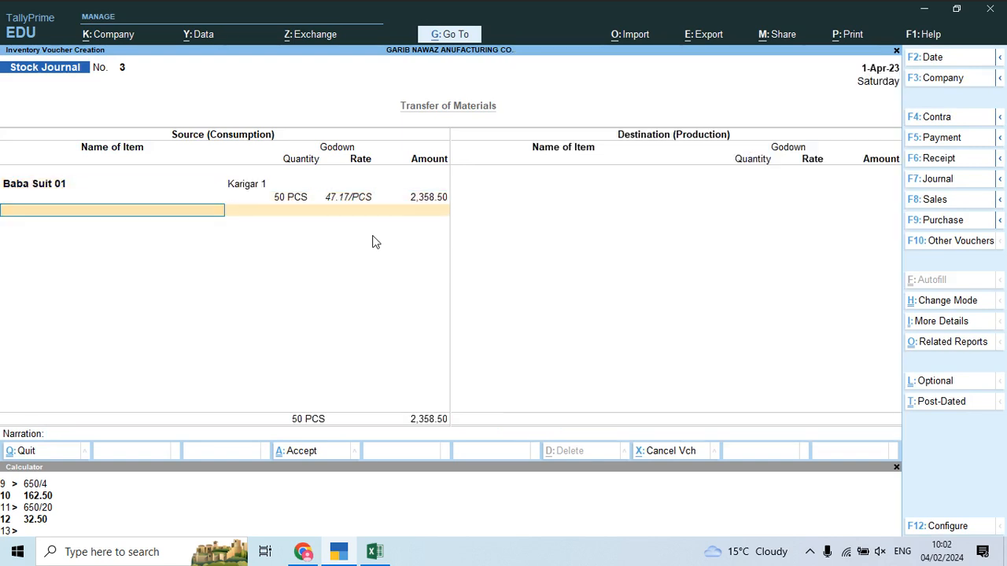
text(Bab)
key(Return)
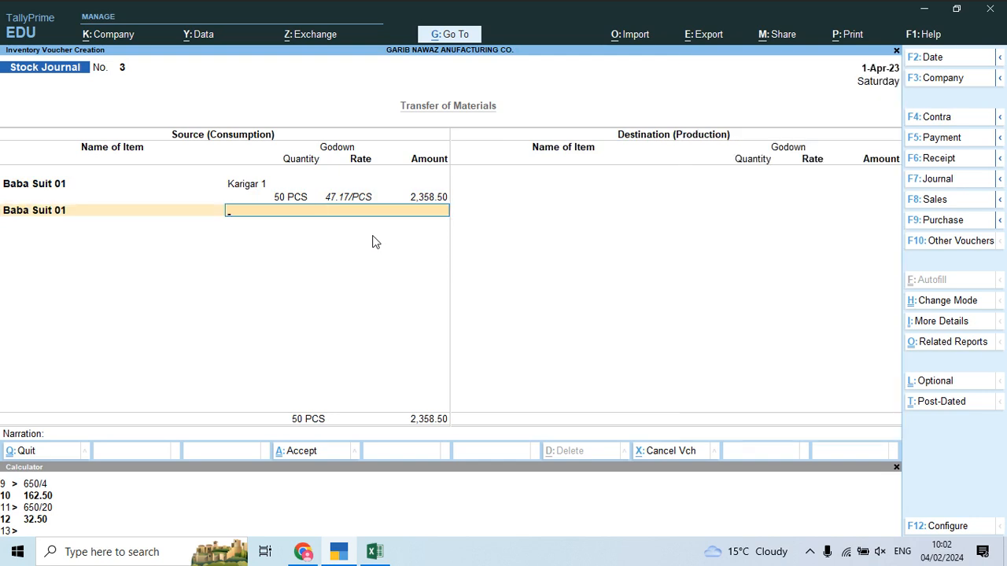
key(Down)
key(Return)
text(300)
key(Return)
key(Return)
key(Return)
key(Return)
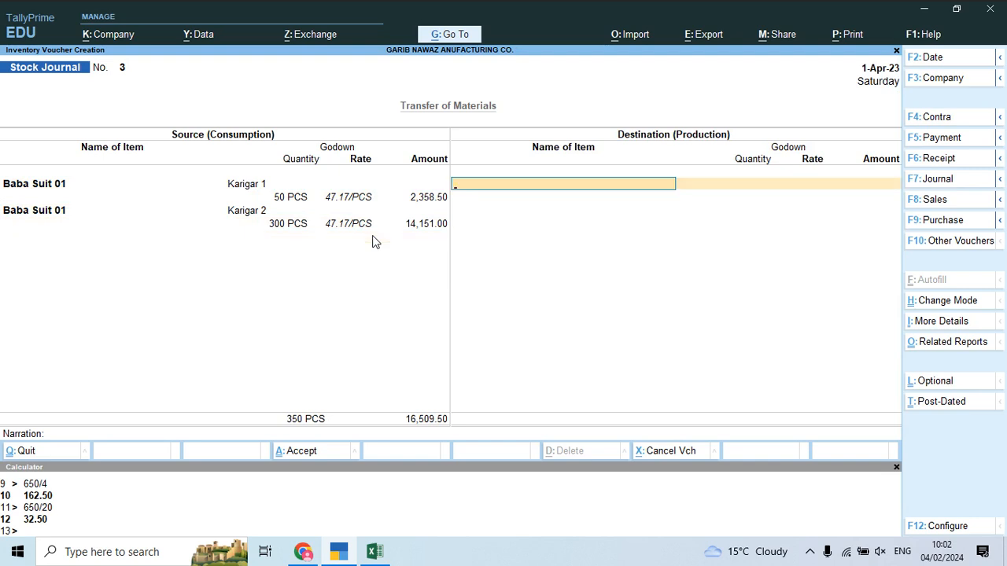
key(BackSpace)
Step: Add a third source row taking 300 PCS of Baba Suit 01 from Karigar 3
key(Return)
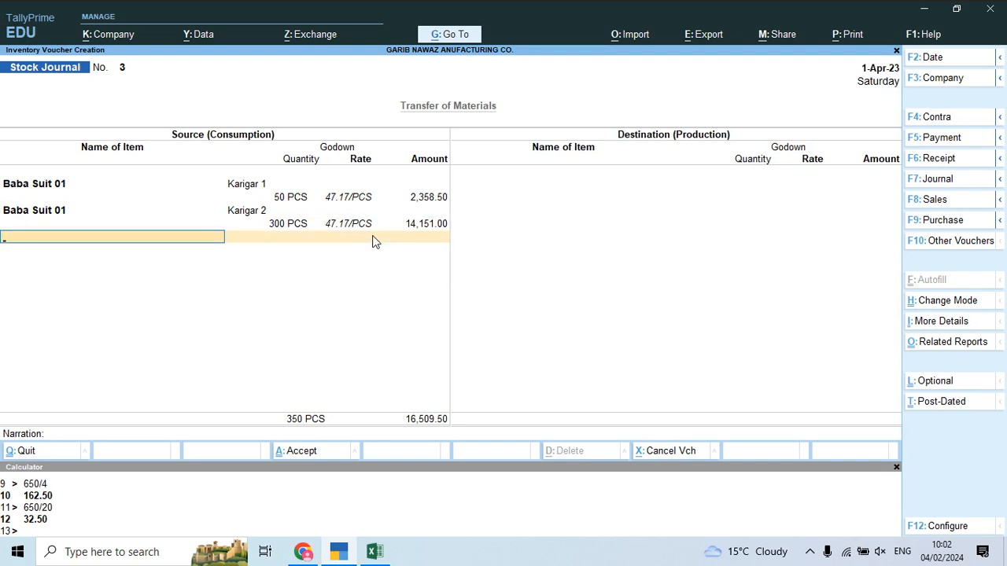
text(Bab)
key(Return)
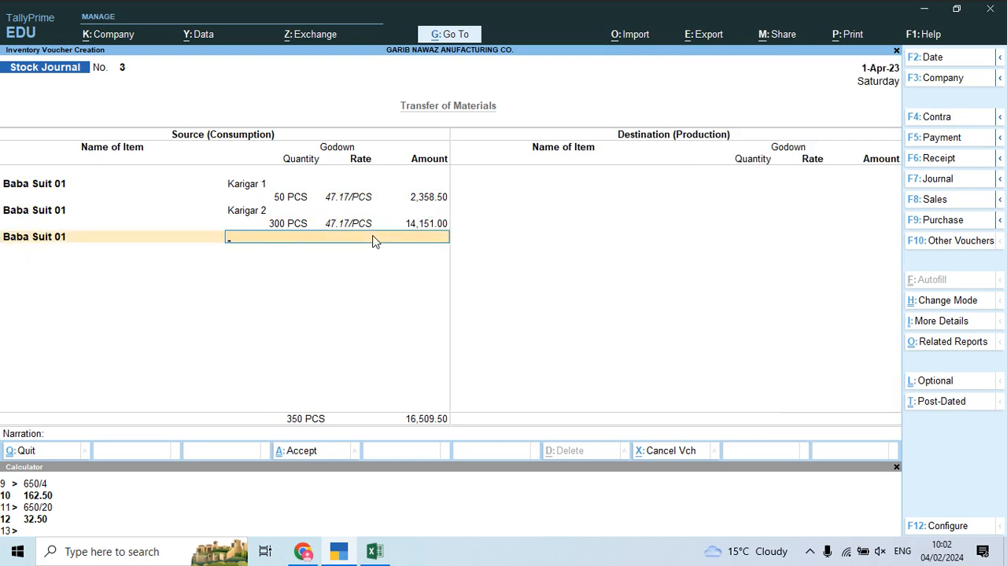
text(Kar)
key(Down)
key(Down)
key(Down)
key(Return)
text(300)
key(Return)
key(Return)
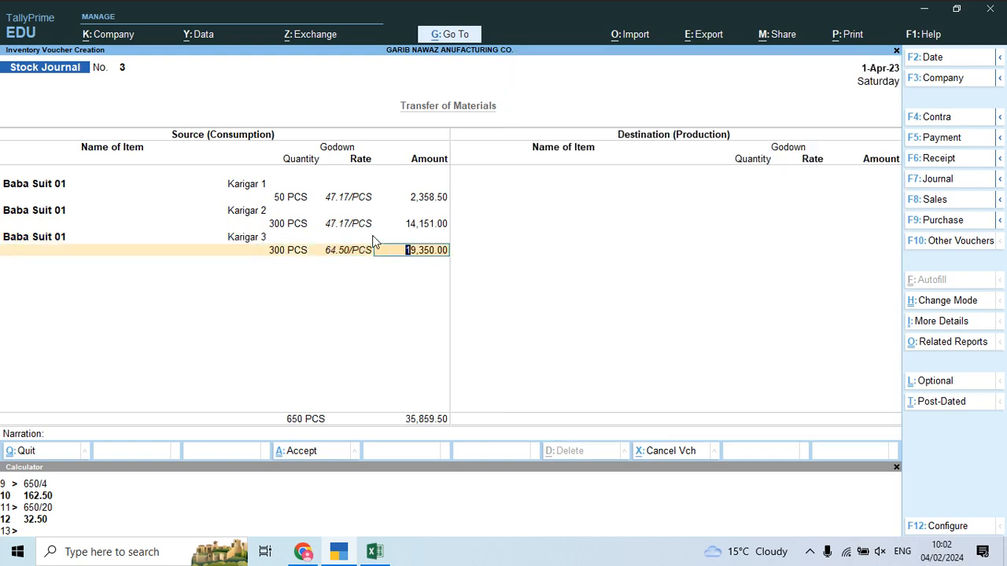
key(Return)
key(Return)
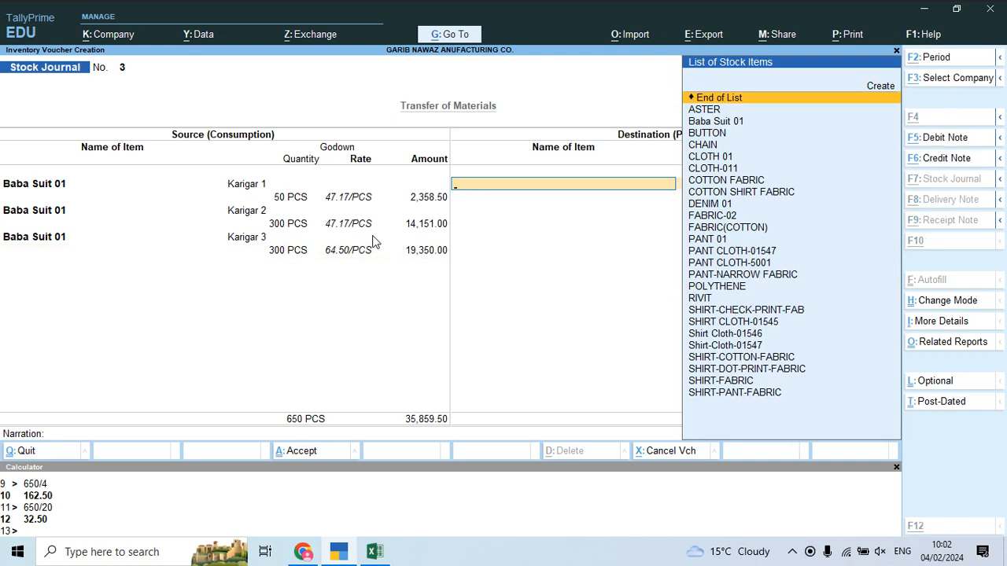
Step: Produce 650 PCS of Baba Suit 01 into a newly created Washing Sandeep godown
key(alt+Tab)
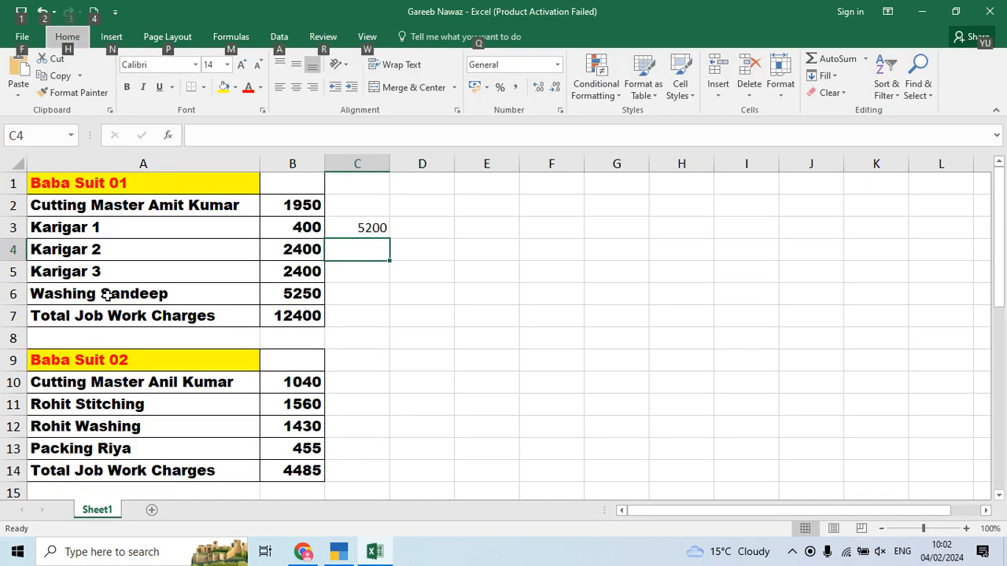
key(alt+Tab)
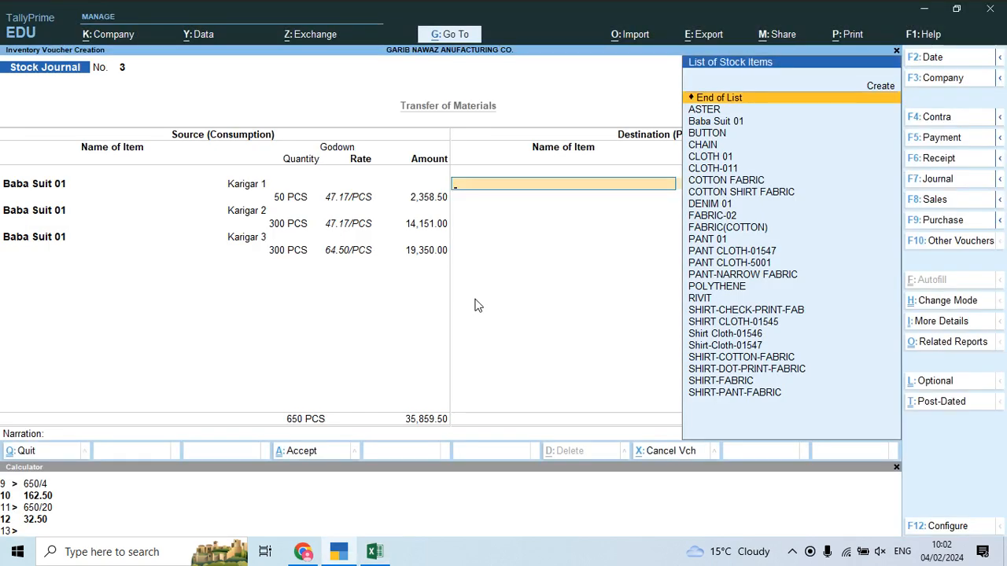
text(Bab)
key(Return)
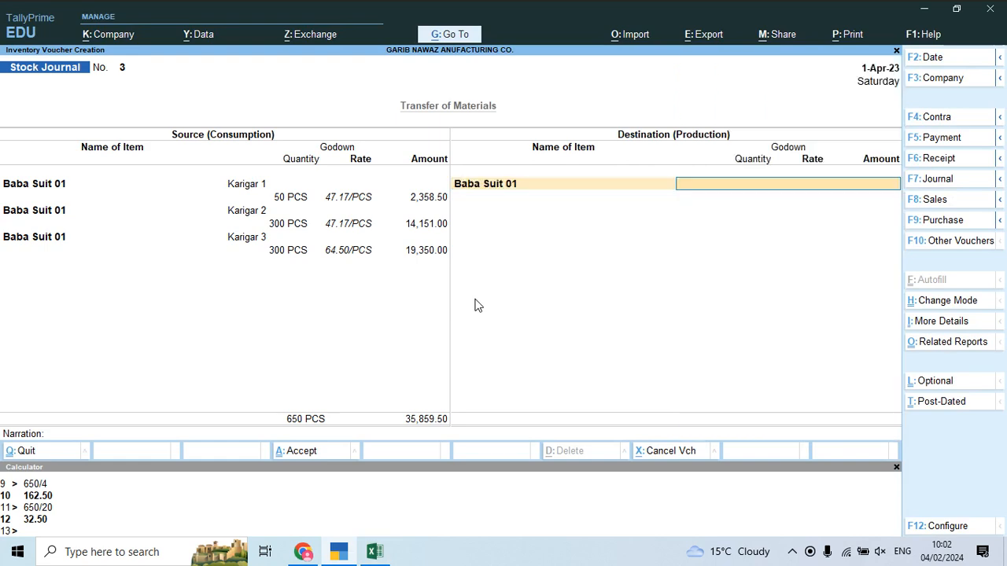
text(wa)
key(alt+c)
text(Washing Sandeep)
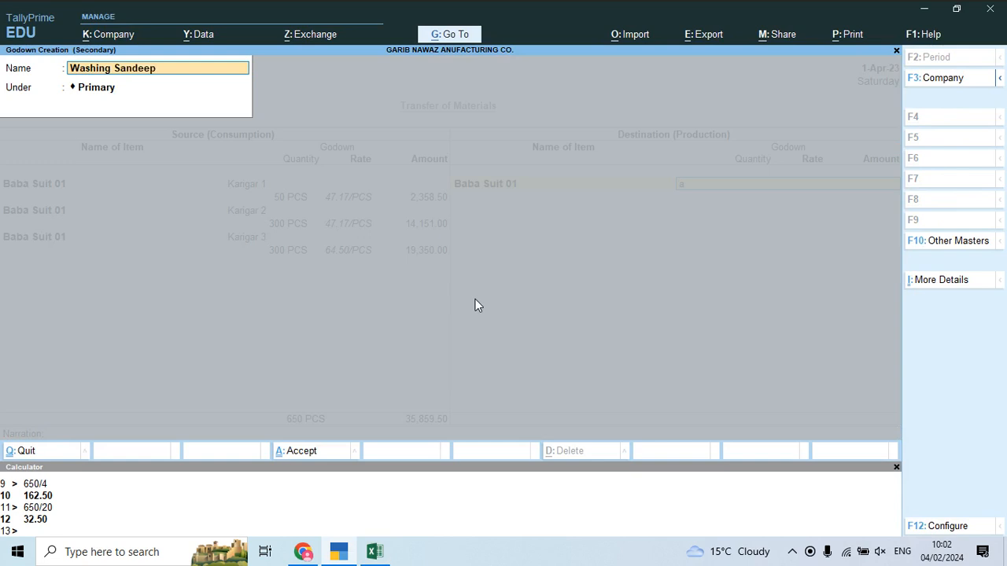
key(Return)
key(ctrl+a)
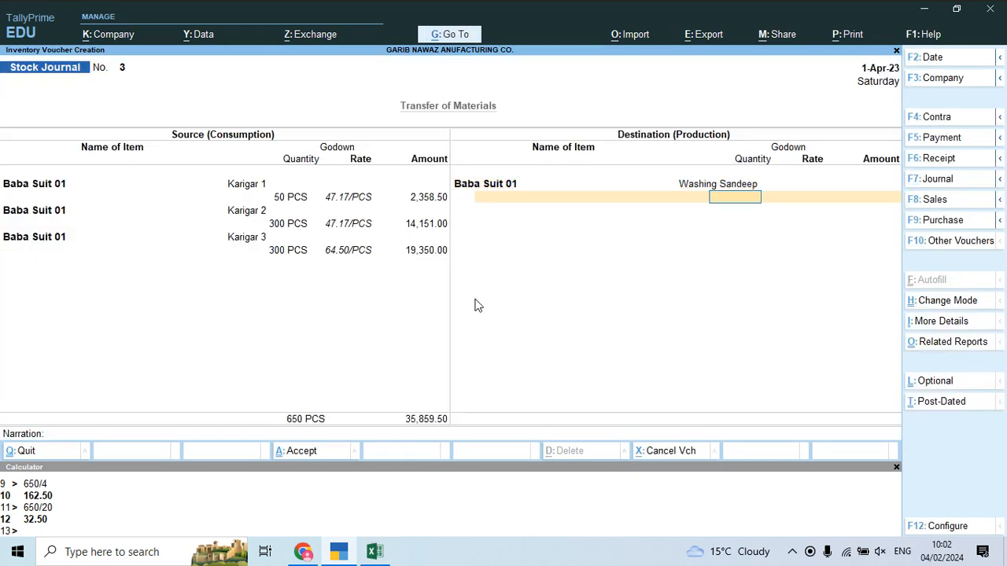
text(650)
key(Return)
key(Return)
key(Return)
Step: Add 5,250 as Job Work Charges, checked against the Excel sheet, and save Stock Journal No. 3
key(Down)
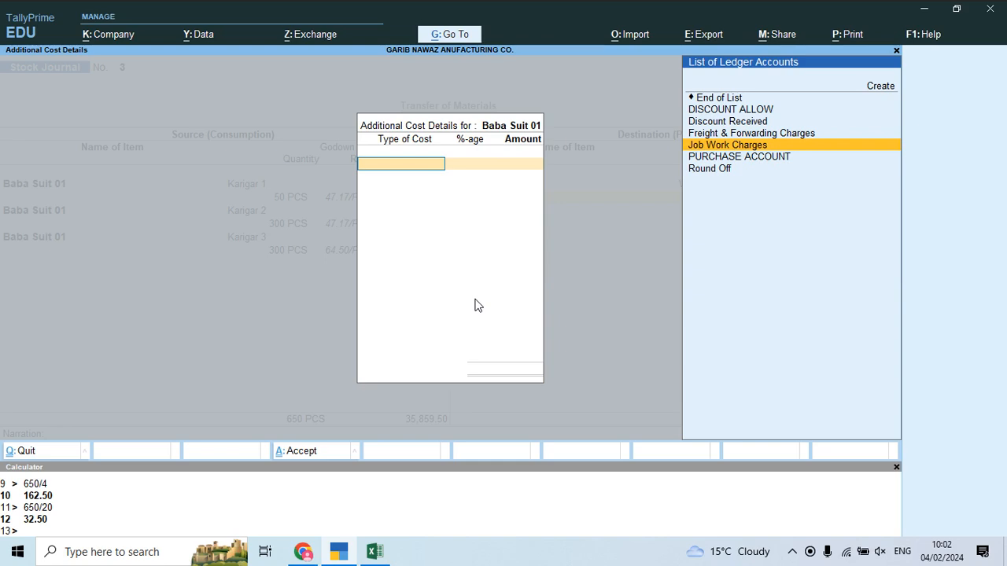
key(Return)
key(Return)
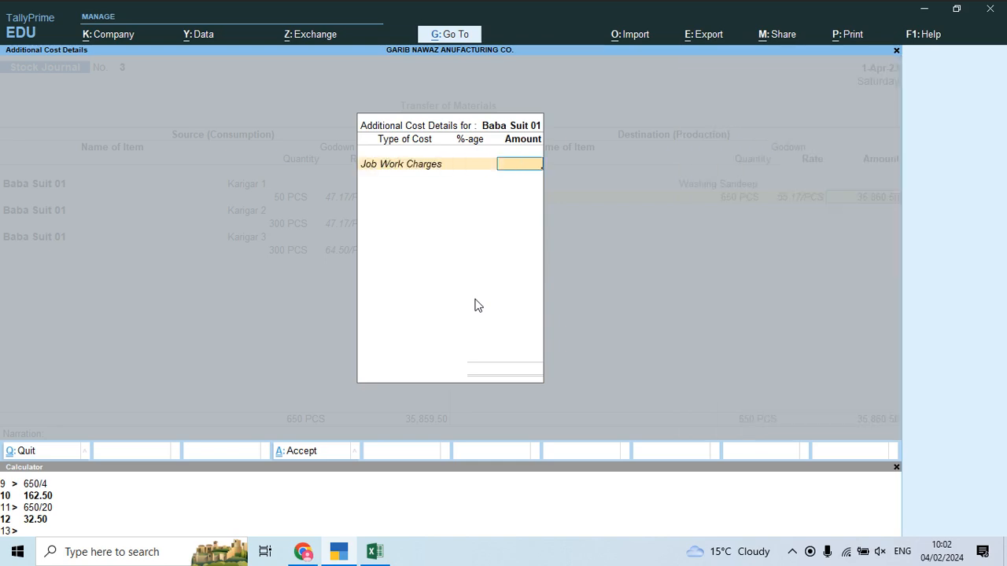
key(alt+Tab)
key(Left)
key(Down)
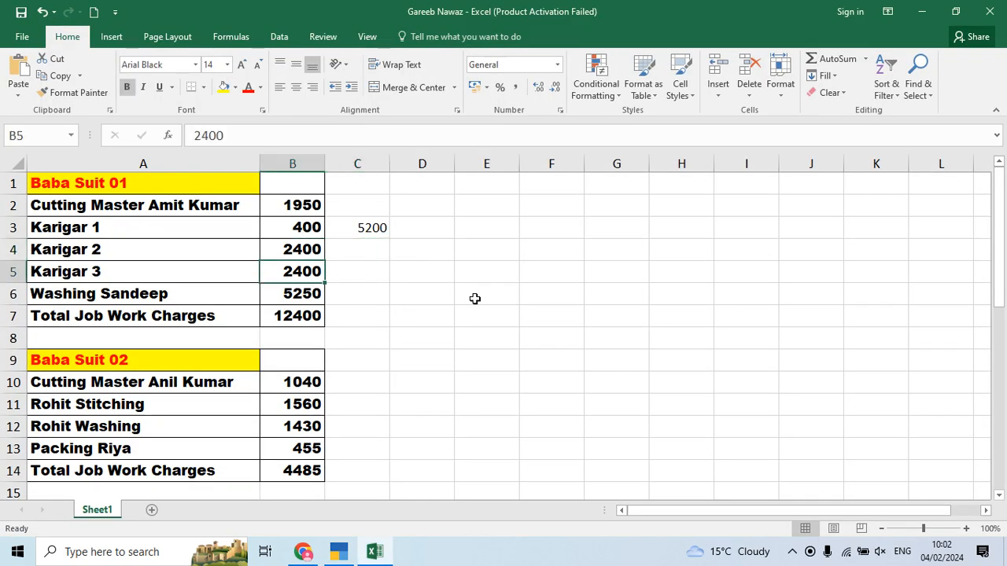
key(Down)
key(alt+Tab)
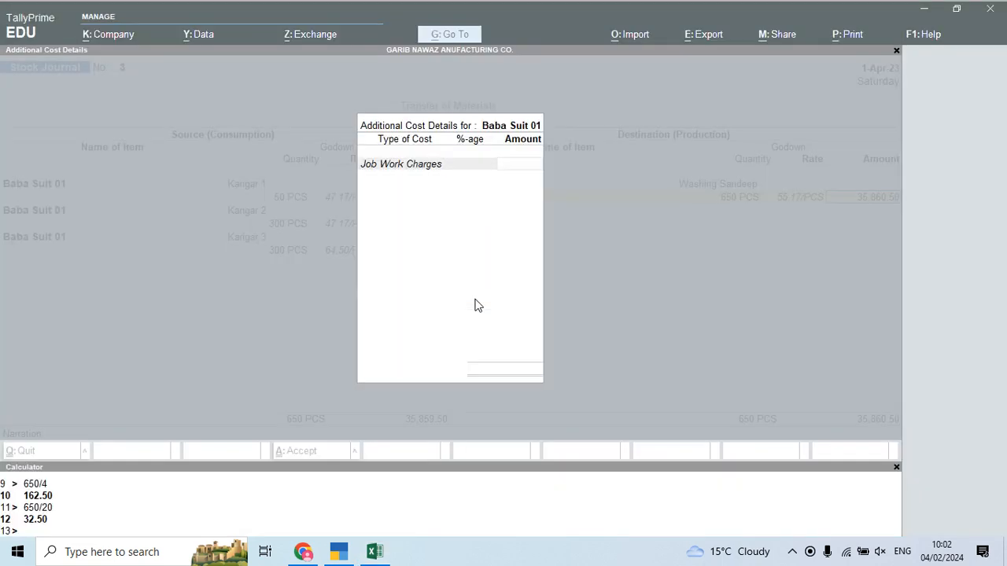
text(5,250)
key(Return)
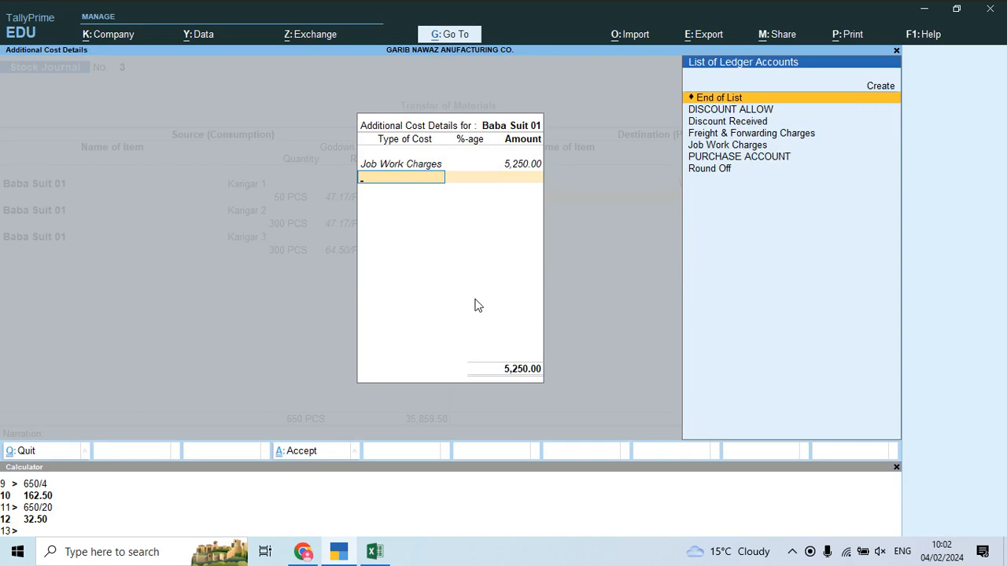
key(Return)
key(Return)
key(Return)
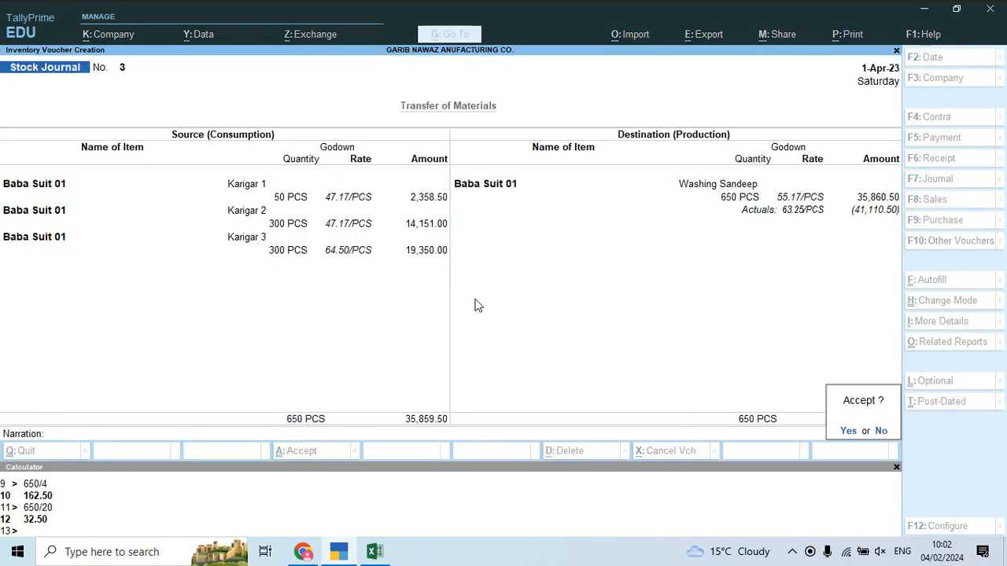
key(Return)
key(alt+Tab)
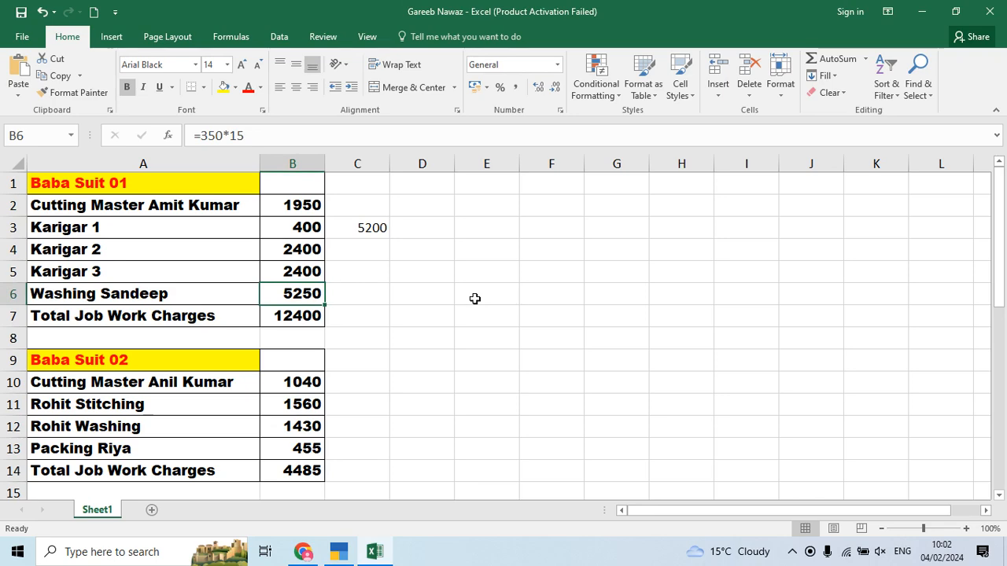
Step: In Stock Journal No. 4, consume 650 PCS of Baba Suit 01 from Washing Sandeep
key(alt+Tab)
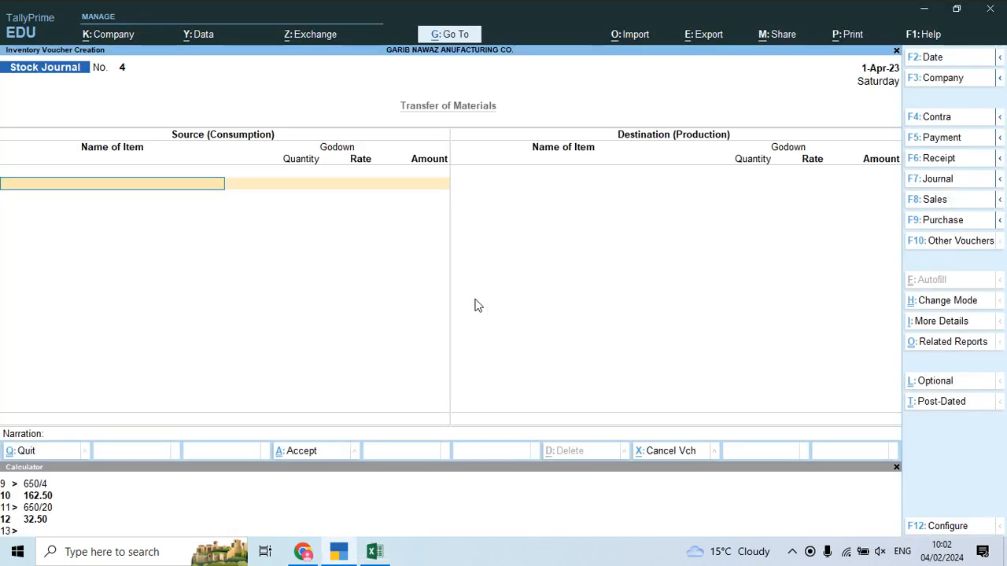
text(Bab)
key(Return)
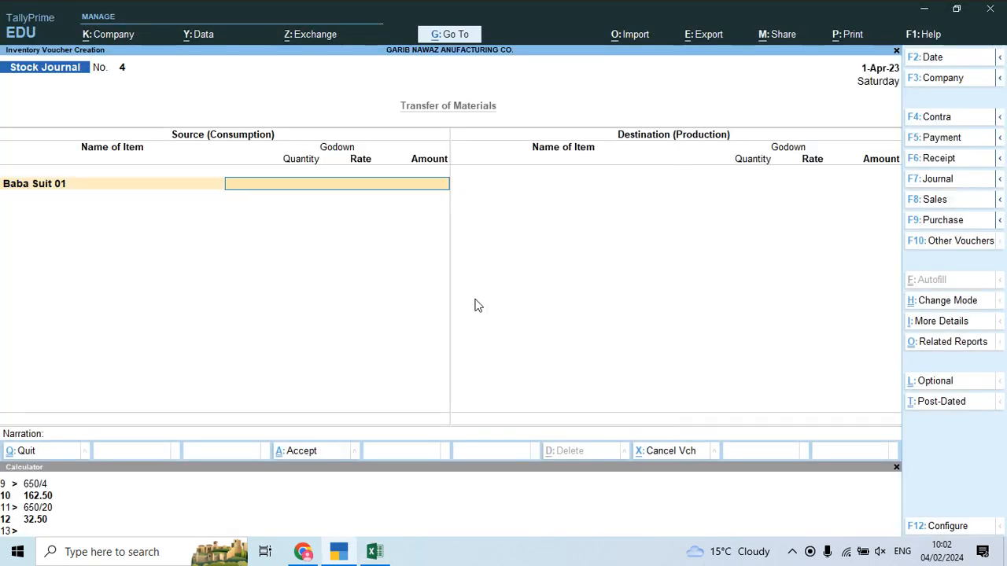
text(Kar)
key(BackSpace)
key(BackSpace)
key(BackSpace)
text(k)
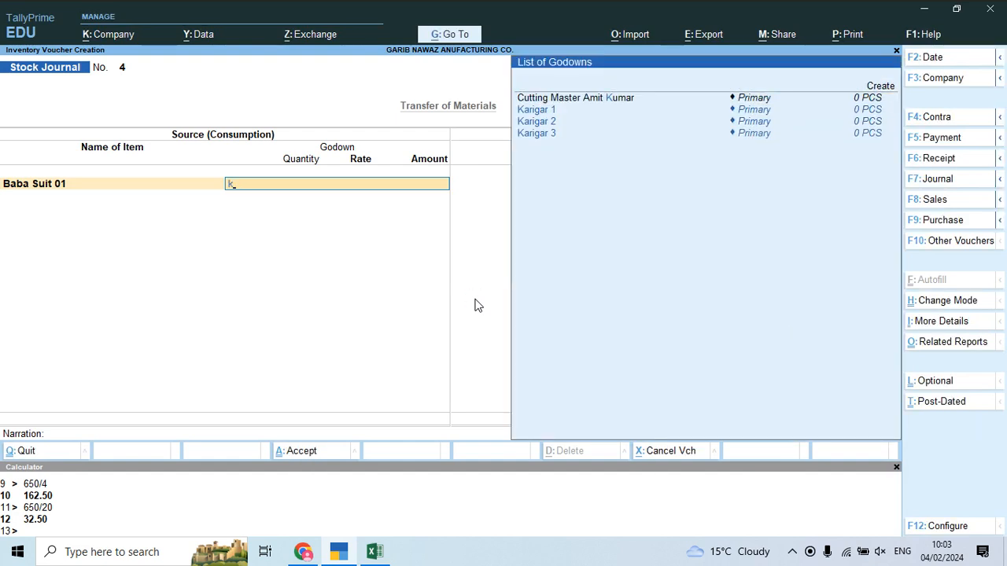
key(BackSpace)
text(w)
key(Return)
text(650)
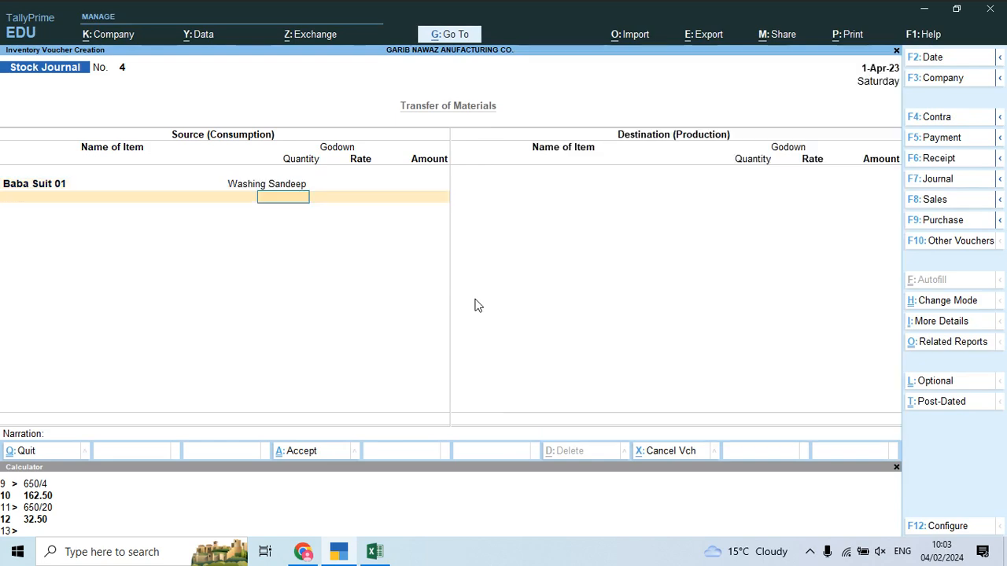
key(Return)
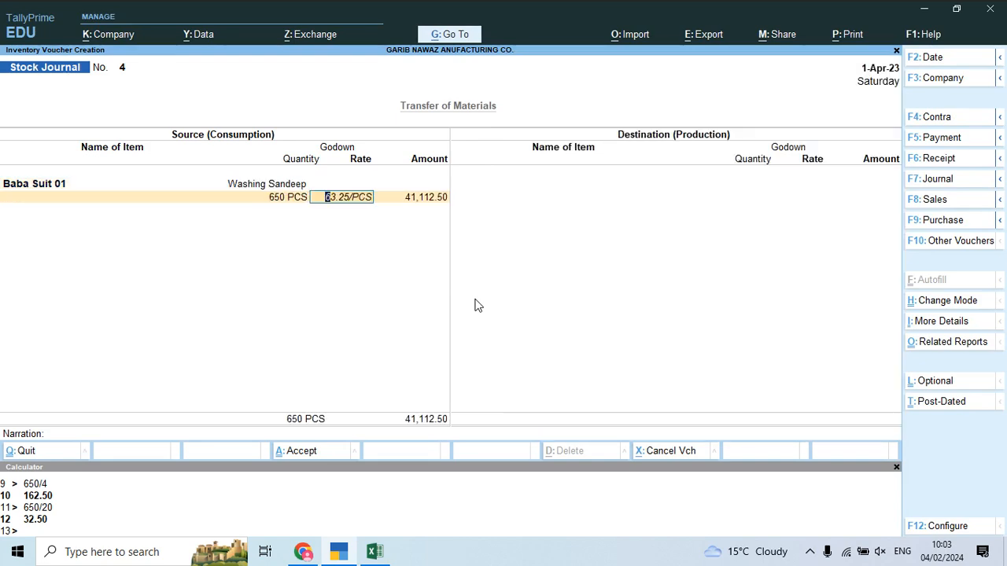
key(Return)
key(Return)
key(alt+Tab)
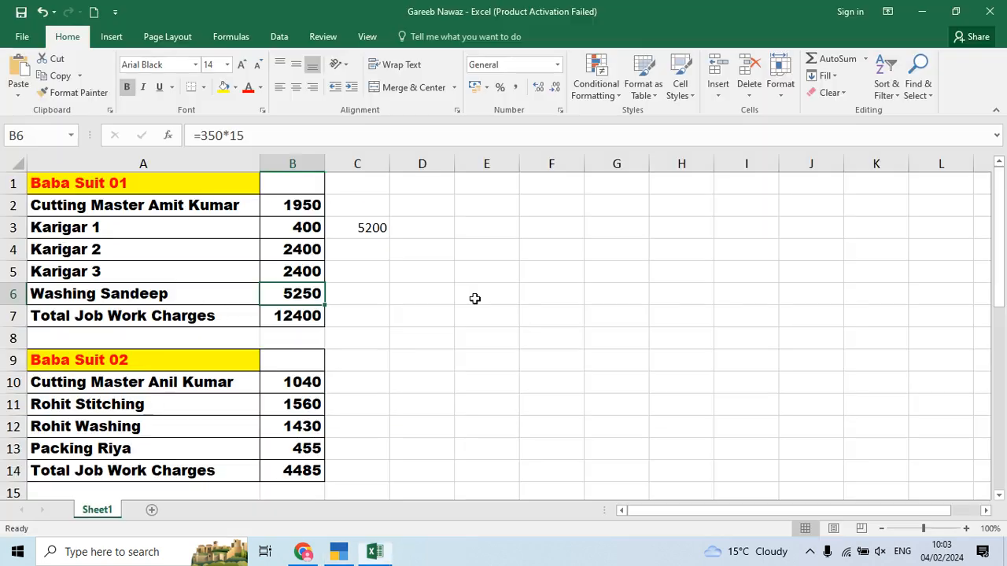
key(alt+Tab)
key(Tab)
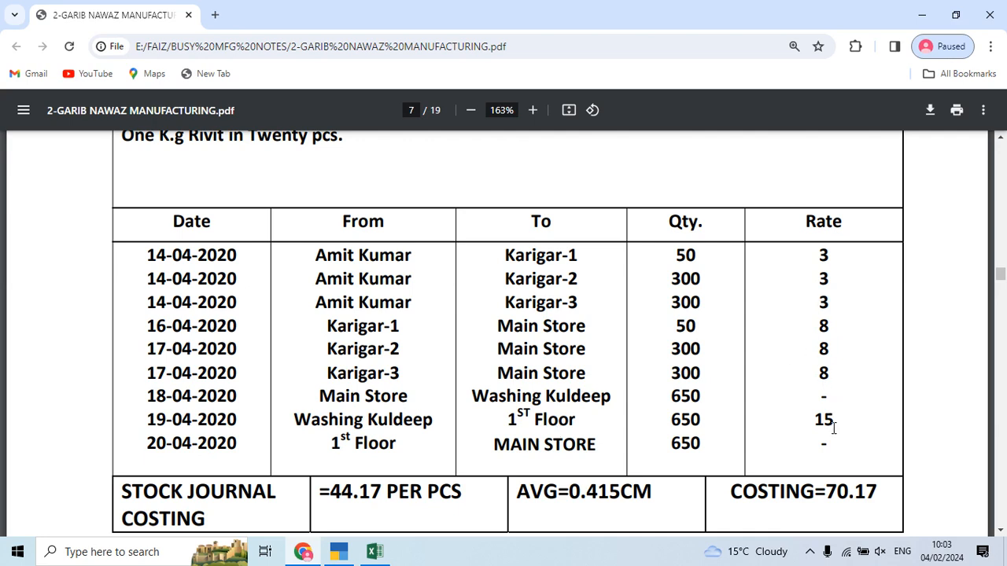
key(alt+Tab)
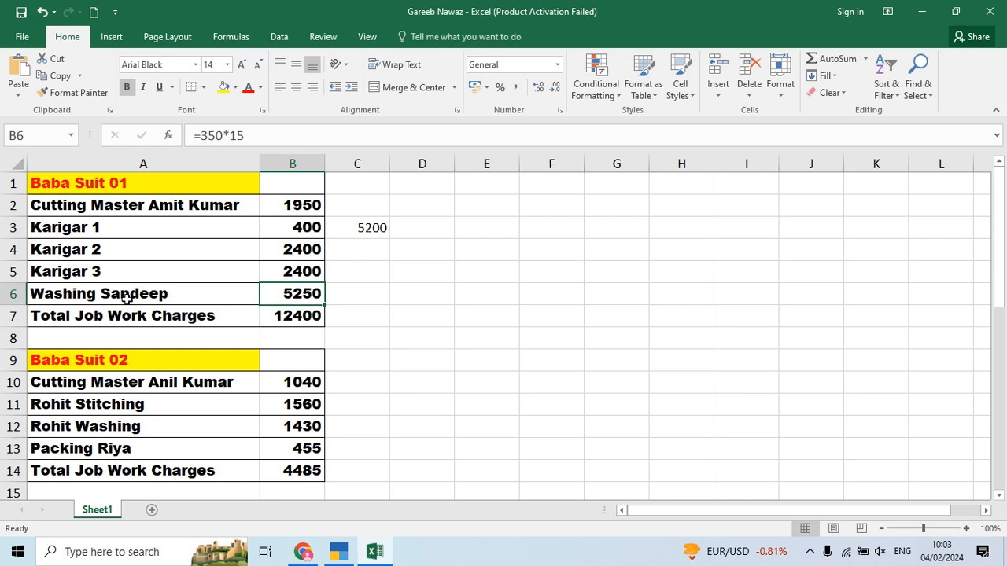
Step: Change Washing Sandeep's B6 formula from =350*15 to =650*15, giving 9750
double_click(322, 293)
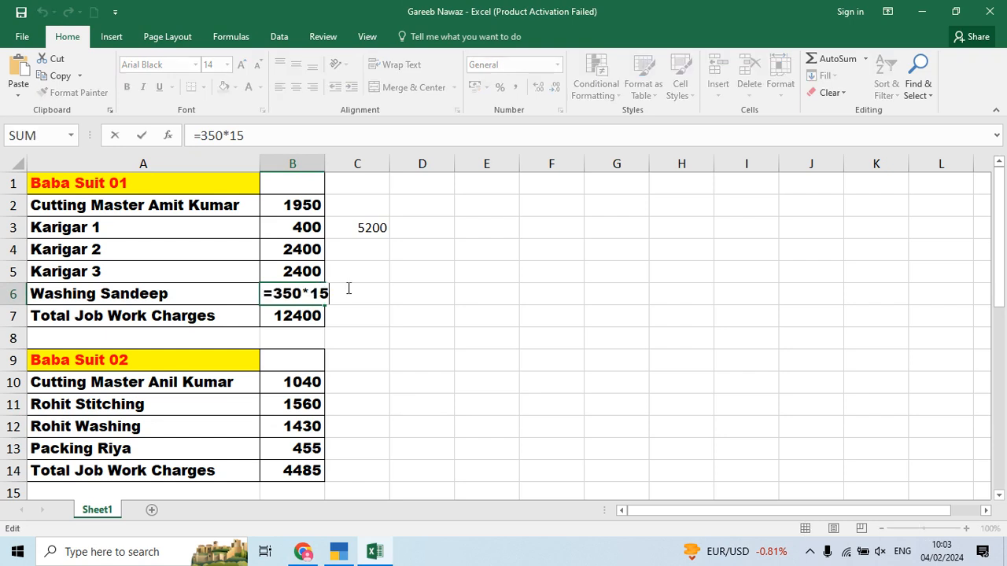
key(Escape)
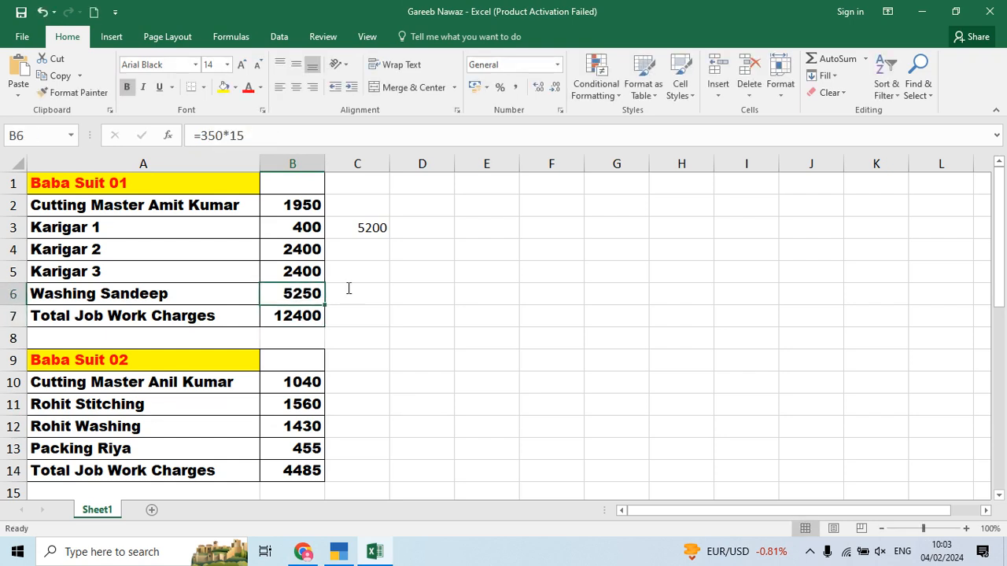
key(F2)
key(Left)
key(Left)
key(Left)
key(BackSpace)
key(BackSpace)
key(BackSpace)
text(650)
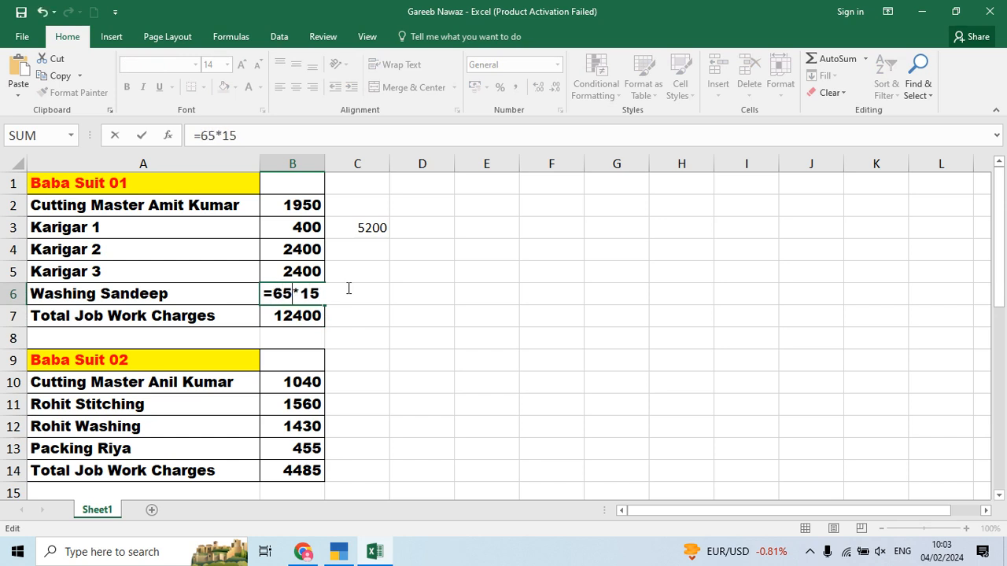
key(Return)
key(Up)
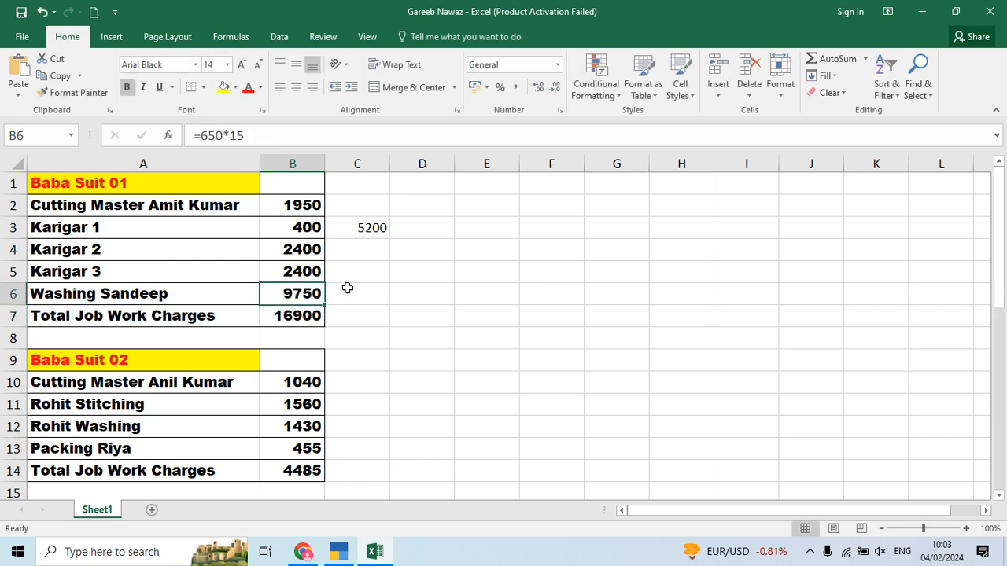
key(alt+Tab)
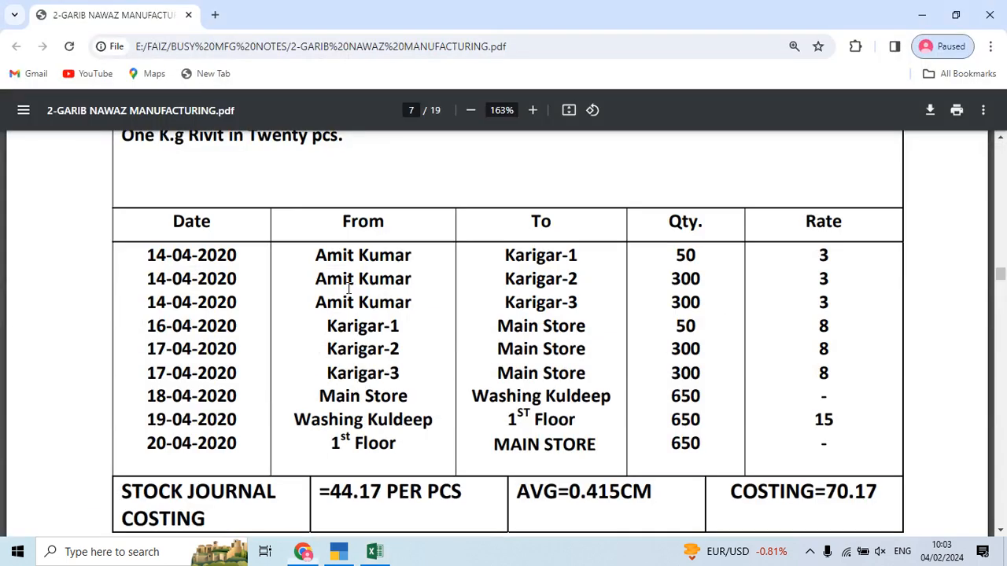
key(alt+Tab)
Step: Abandon unfinished voucher No. 4 and open Stock Journal No. 3 from the Day Book for alteration
key(Escape)
key(y)
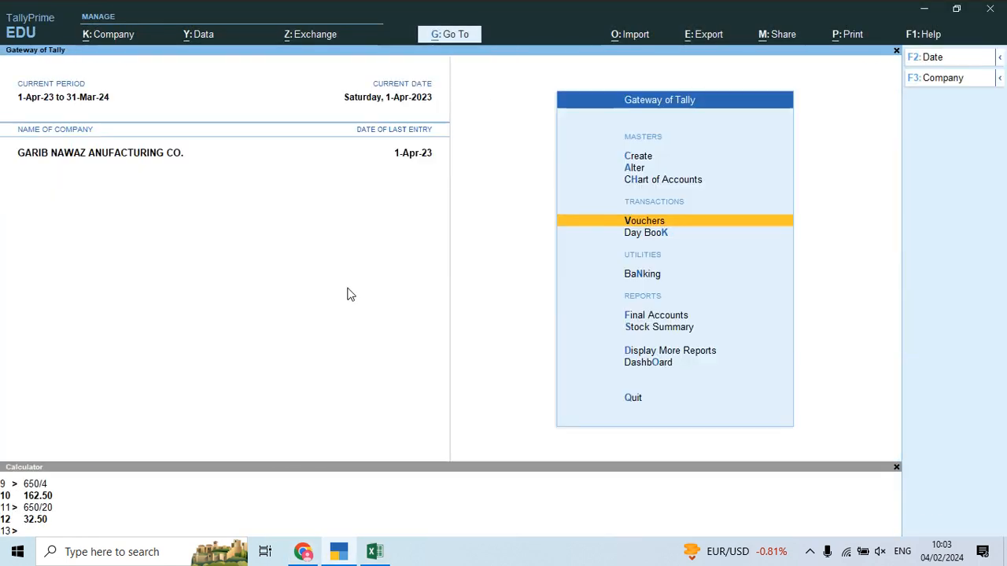
key(Down)
key(Return)
key(Down)
key(Down)
key(Down)
key(Down)
key(Down)
key(Down)
key(Return)
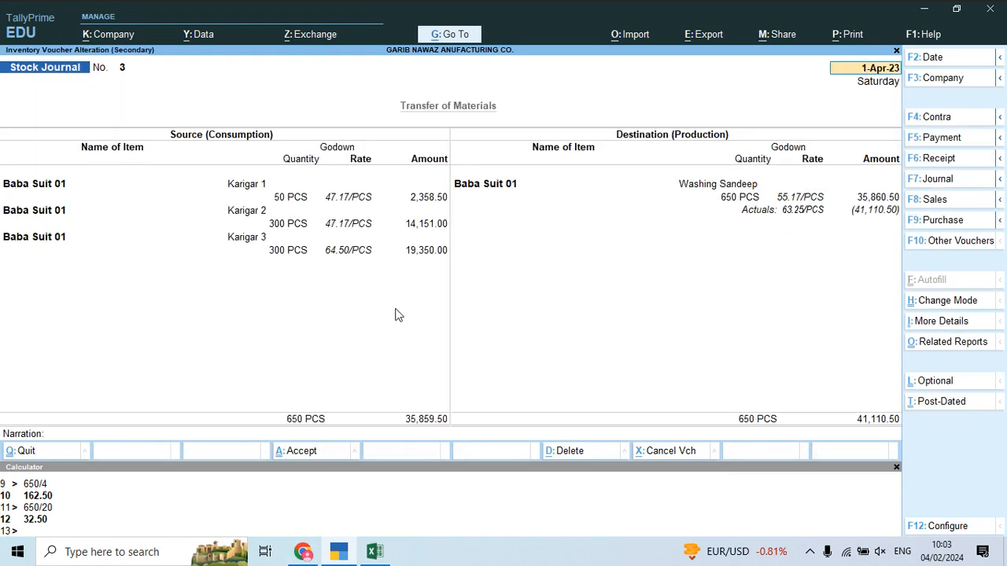
Step: Change the Washing Sandeep line's Job Work Charges to 9,750 and save Stock Journal No. 3
click(738, 198)
key(Return)
key(Return)
key(Return)
key(Return)
key(Return)
key(alt+Tab)
key(alt+Tab)
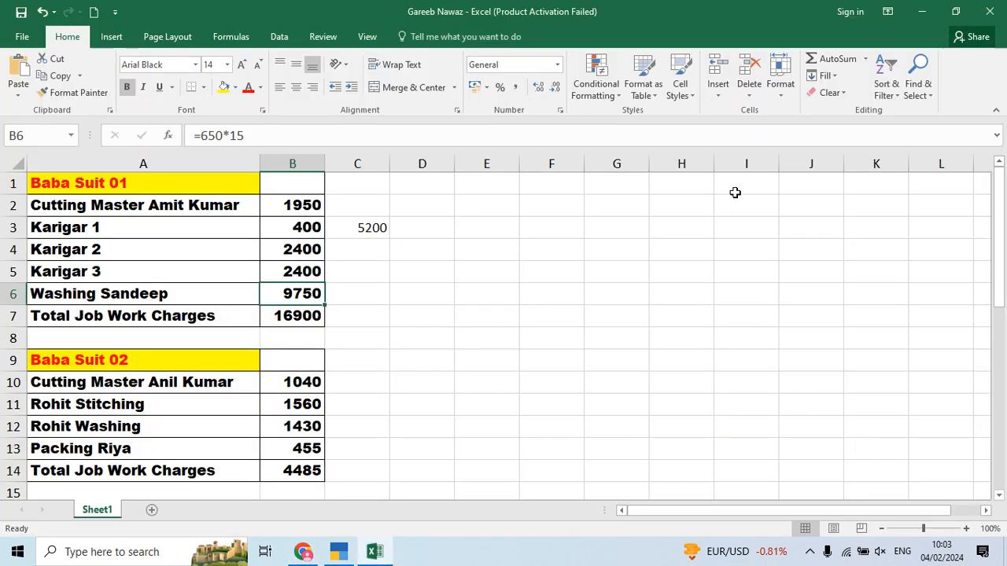
key(alt+Tab)
key(alt+Tab)
key(Tab)
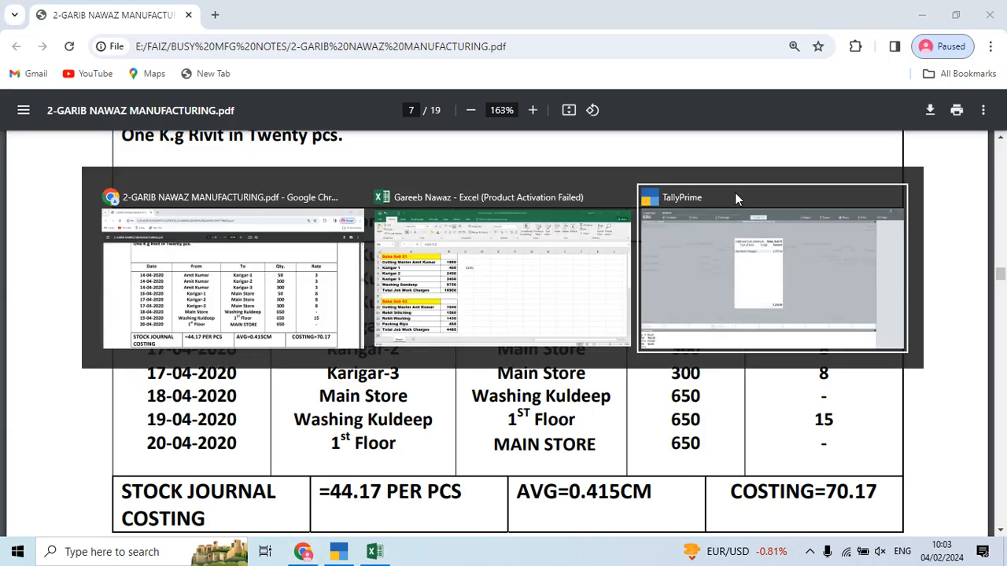
text(9750)
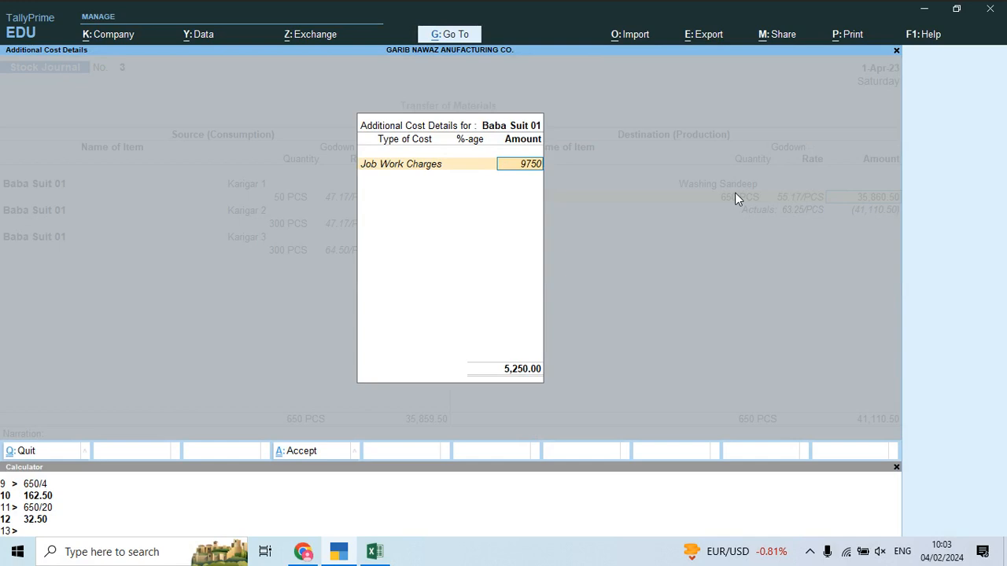
key(Return)
key(Return)
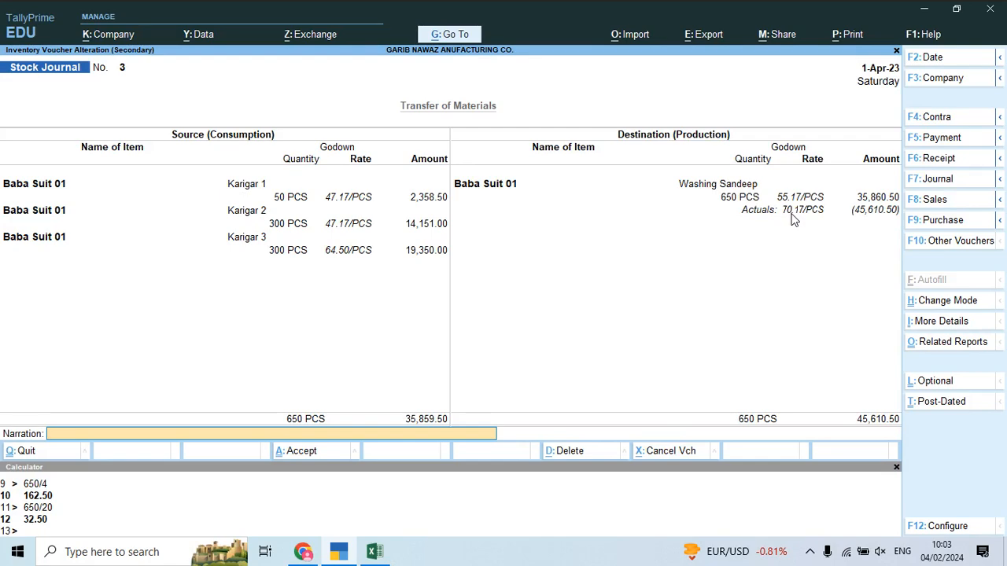
key(ctrl+a)
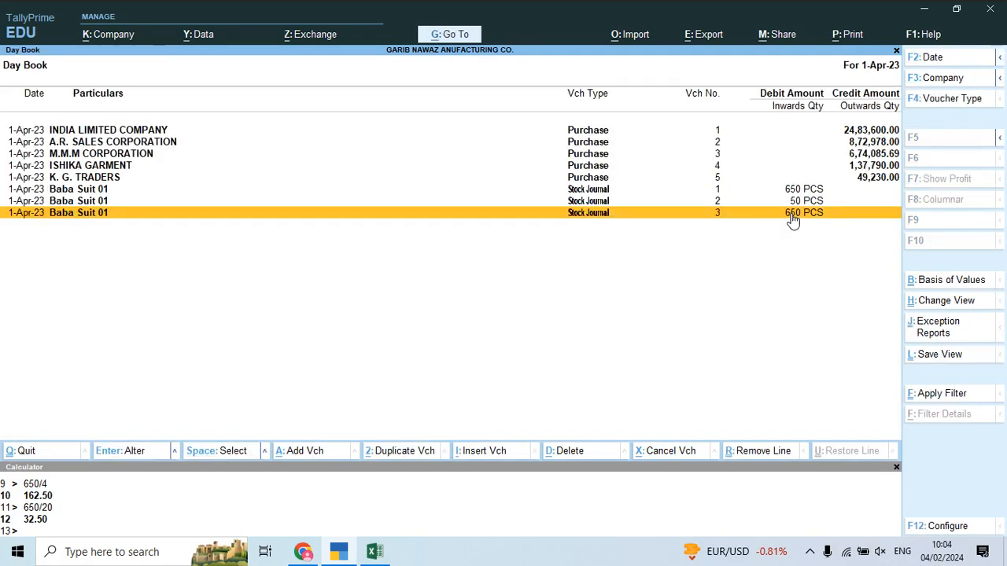
Step: Start a new Stock Journal consuming 650 PCS of Baba Suit 01 from Washing Sandeep
key(Escape)
key(Up)
key(Return)
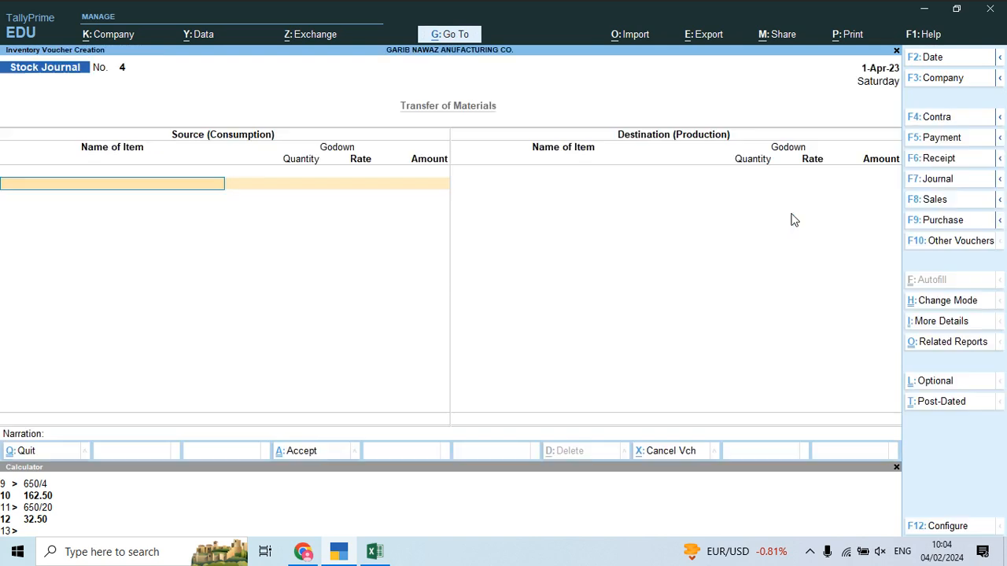
text(Baba)
key(Return)
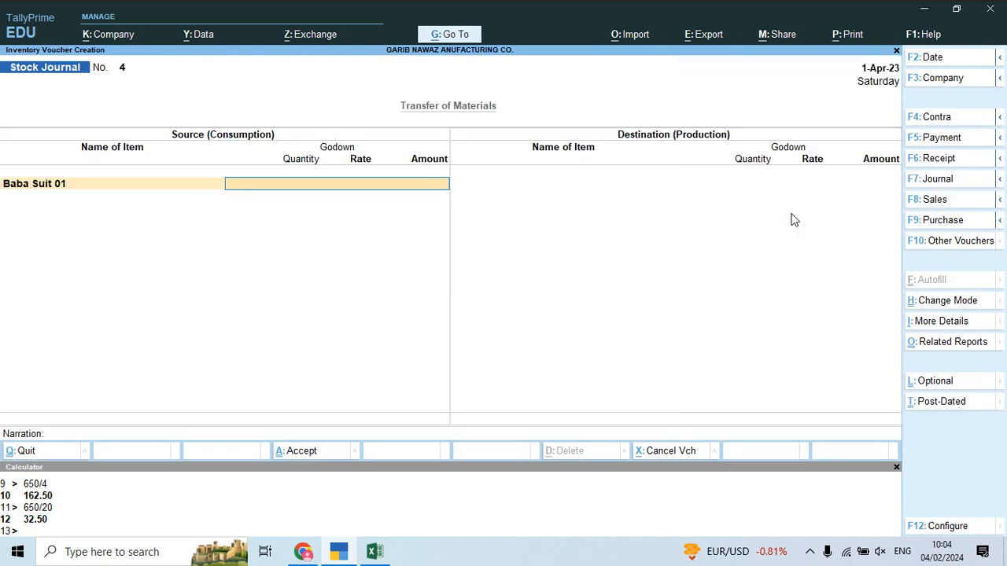
text(Was)
key(Return)
text(650)
key(Return)
Step: Receive 650 PCS of Baba Suit 01 into Main Location with no additional costs, and accept
key(Return)
key(Return)
key(Return)
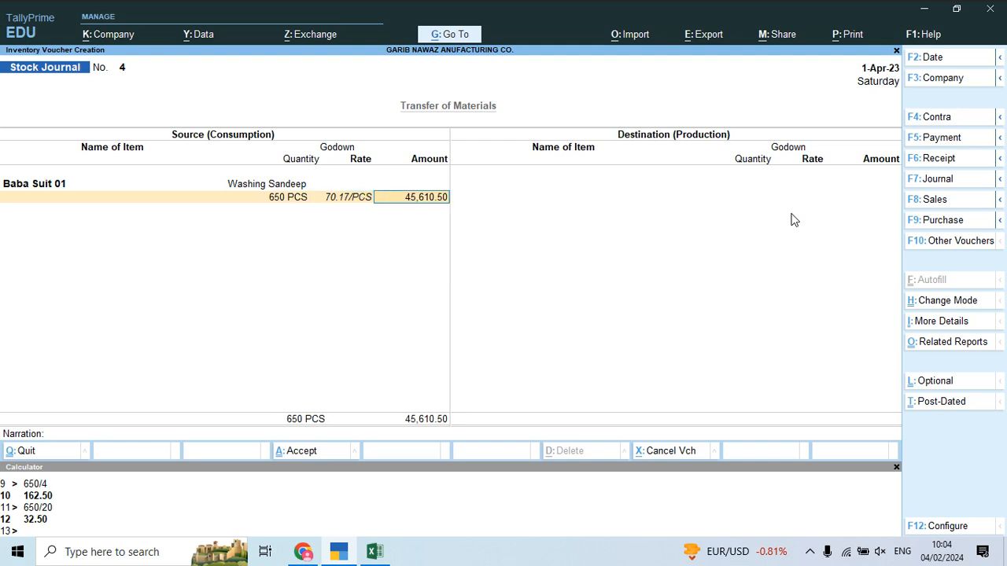
text(Bab)
key(Return)
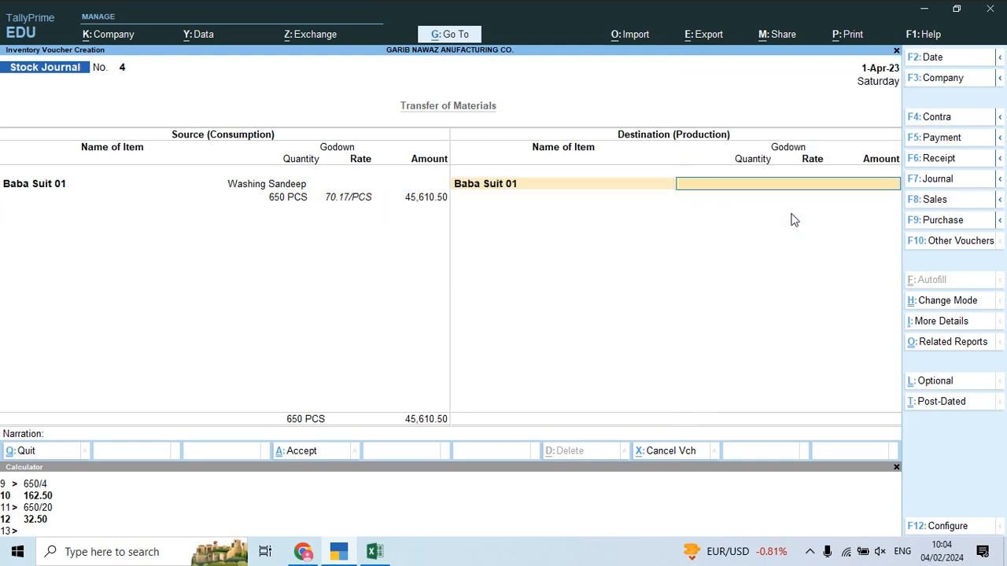
text(Ma)
key(Return)
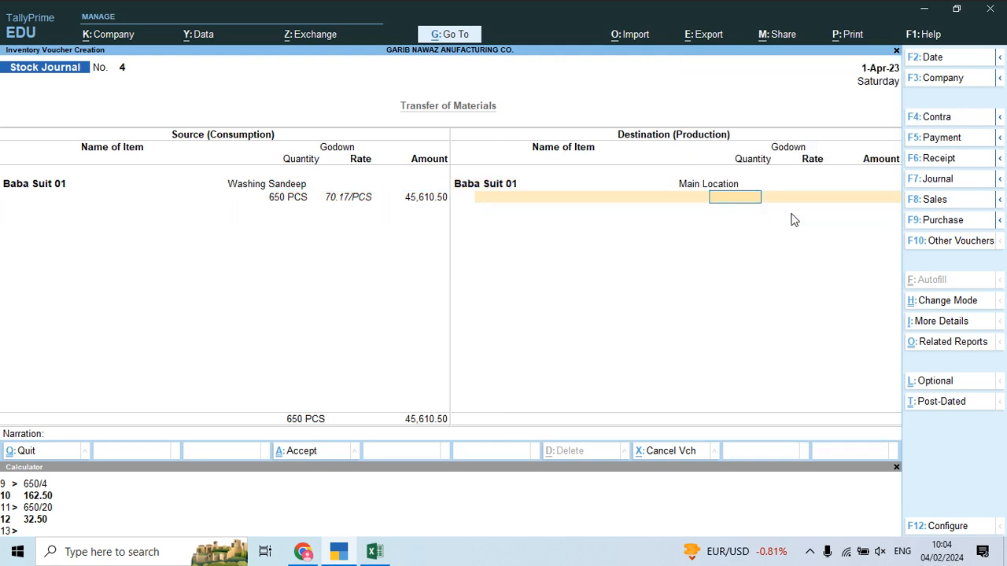
text(650)
key(Return)
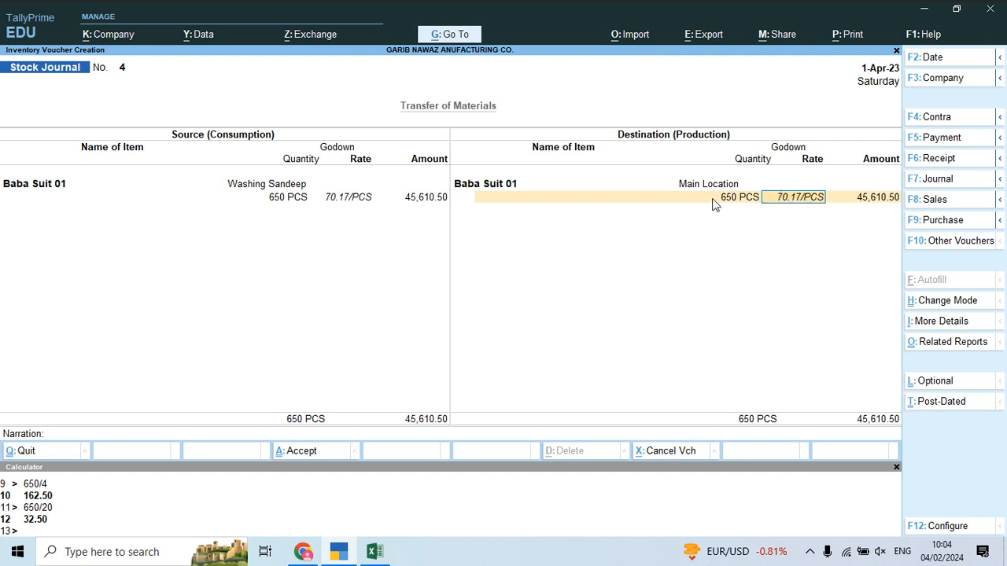
key(Return)
key(Return)
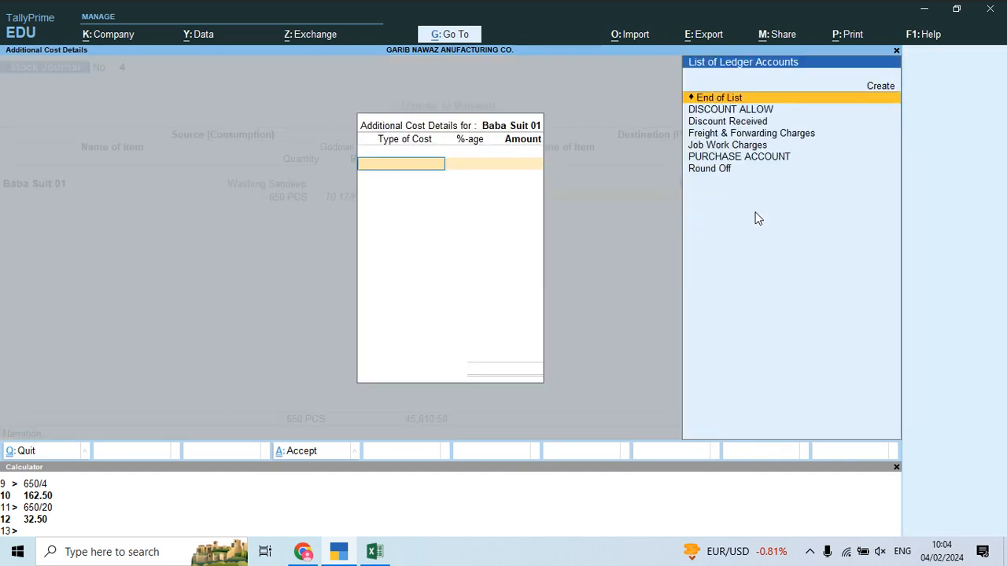
key(Return)
key(Return)
key(Return)
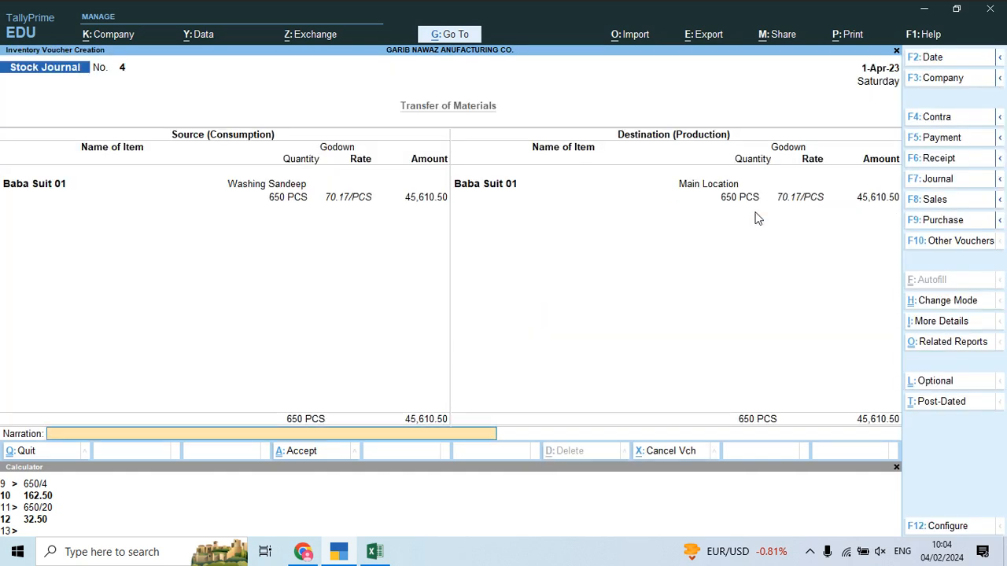
key(Return)
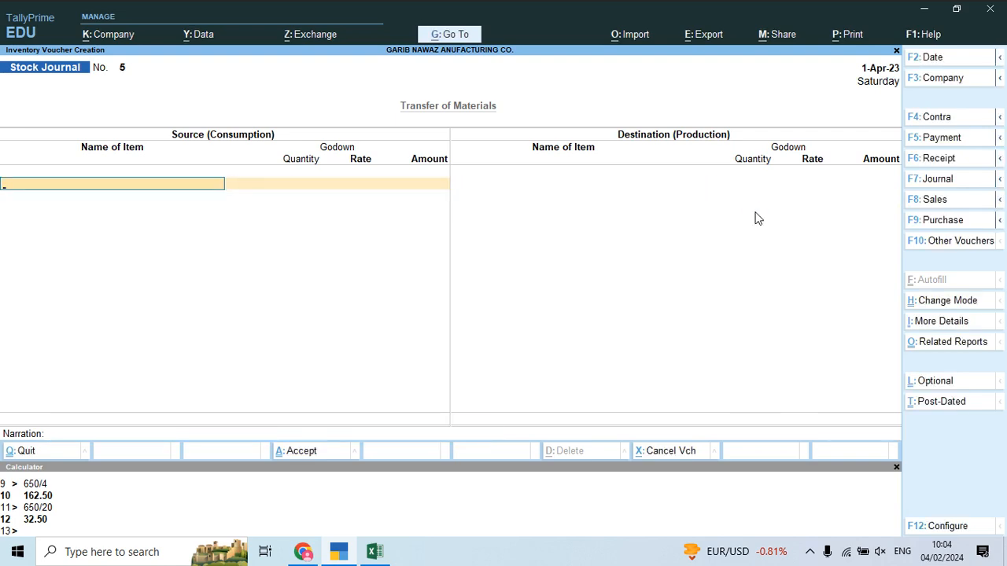
Step: Scroll the costing notes PDF to page 8's Baba Suit – 02 details
key(alt+Tab)
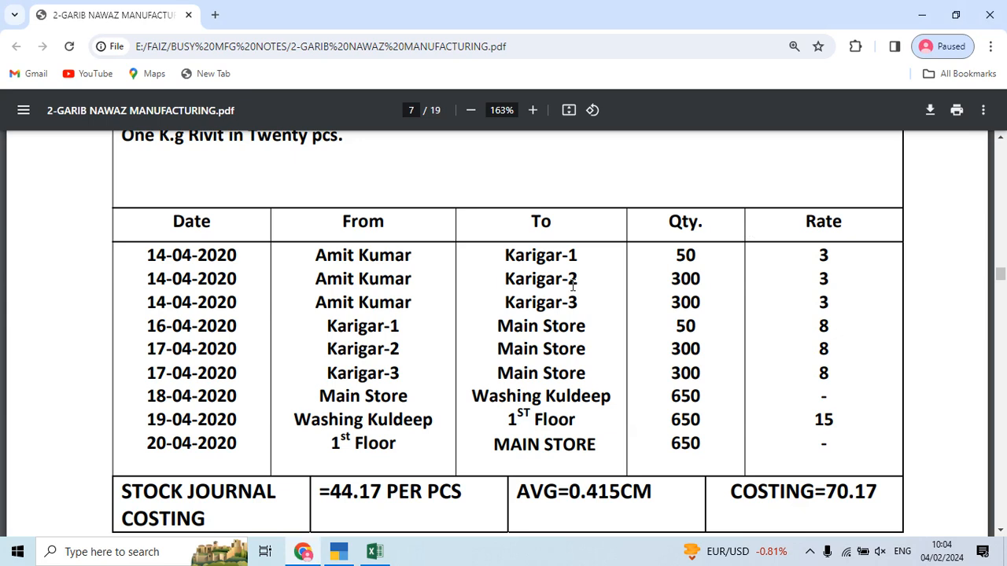
scroll(573, 285, down, 10)
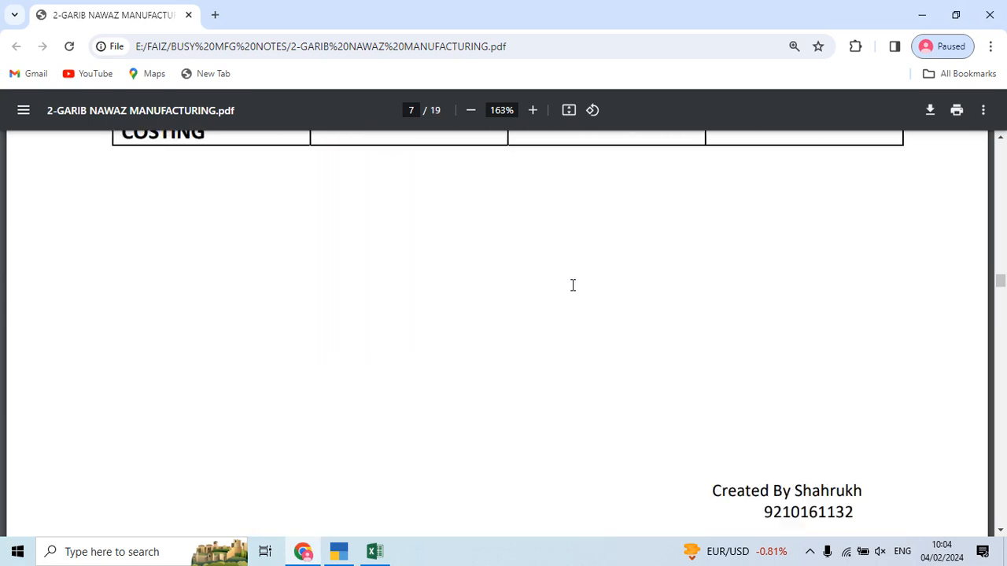
scroll(572, 285, down, 3)
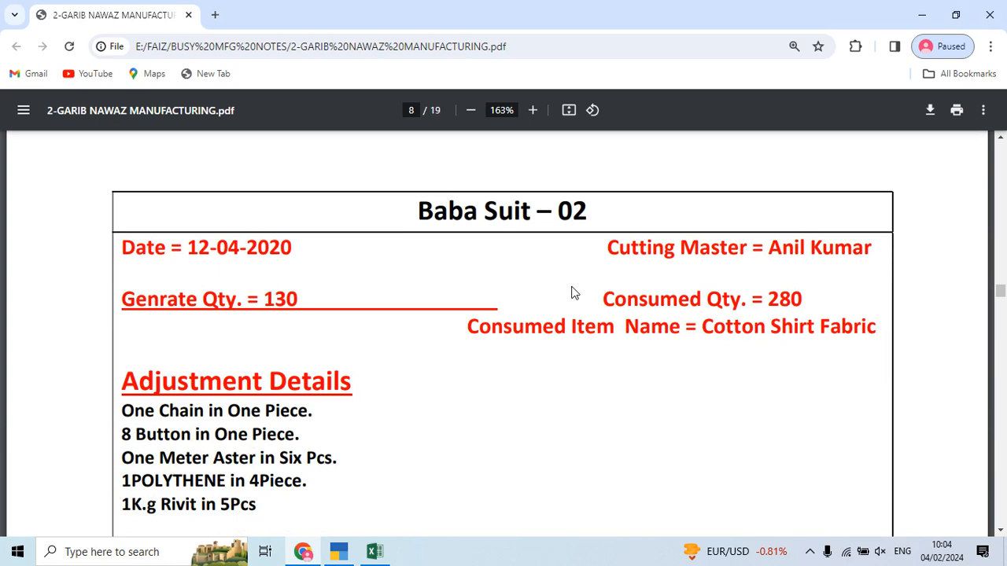
key(alt+Tab)
Step: Select COTTON SHIRT FABRIC as voucher 5's first consumed item
key(alt+Tab)
key(alt+Tab)
text(Cot)
key(Down)
key(Down)
key(Return)
key(alt+Tab)
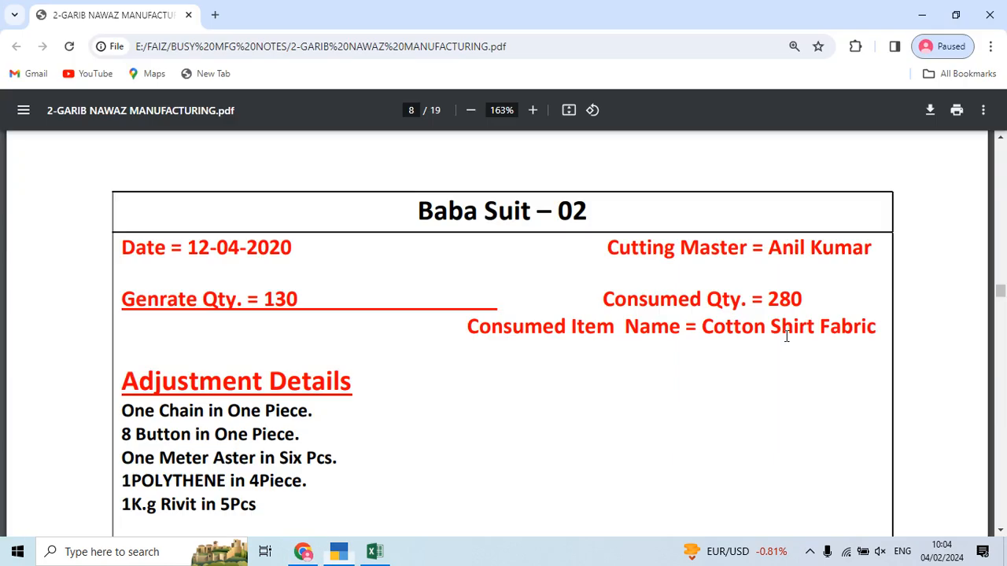
Step: Consume 280 MTR of COTTON SHIRT FABRIC from Main Location
key(alt+Tab)
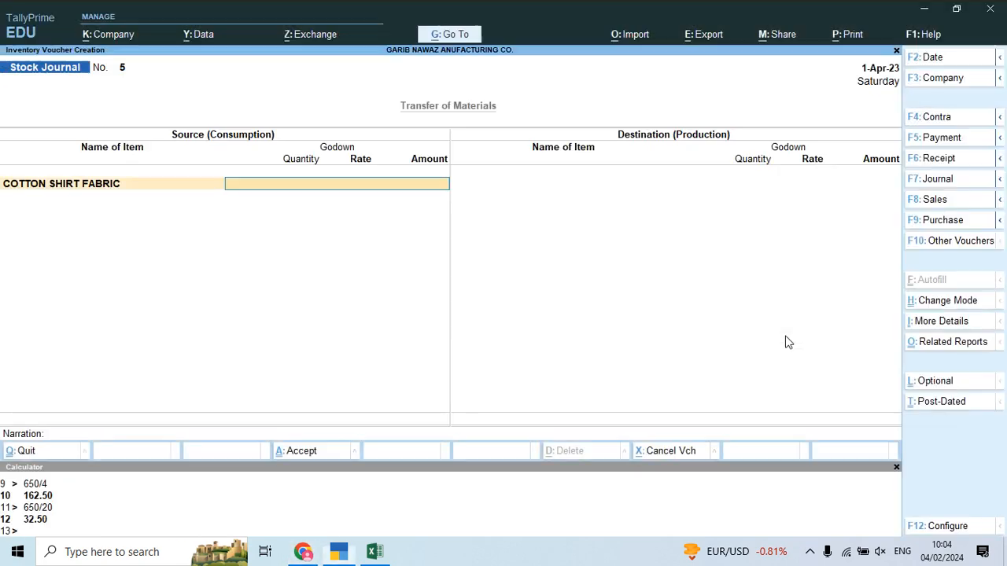
text(Ma)
key(alt+Tab)
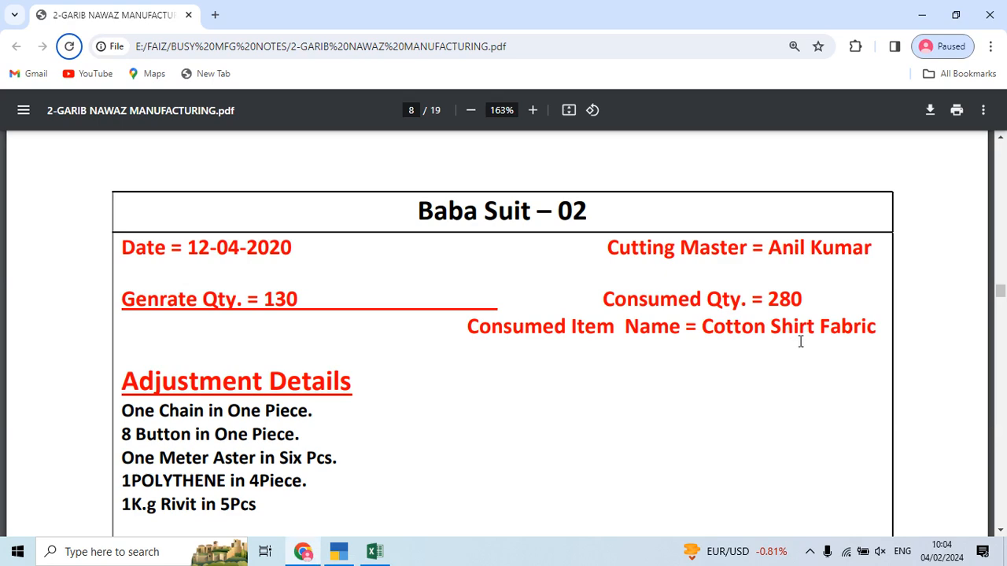
key(alt+Tab)
text(280)
key(Return)
key(Return)
key(Return)
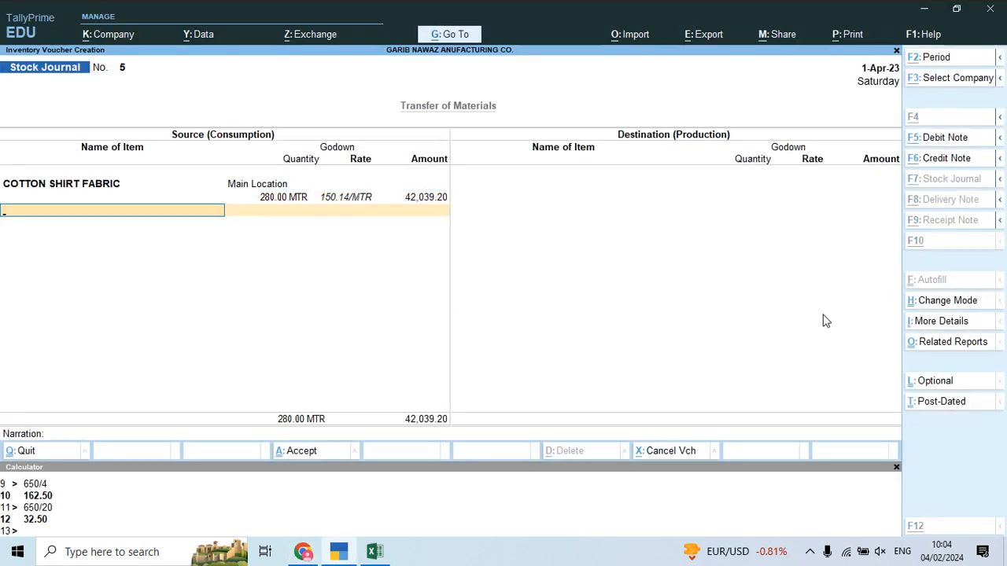
key(alt+Tab)
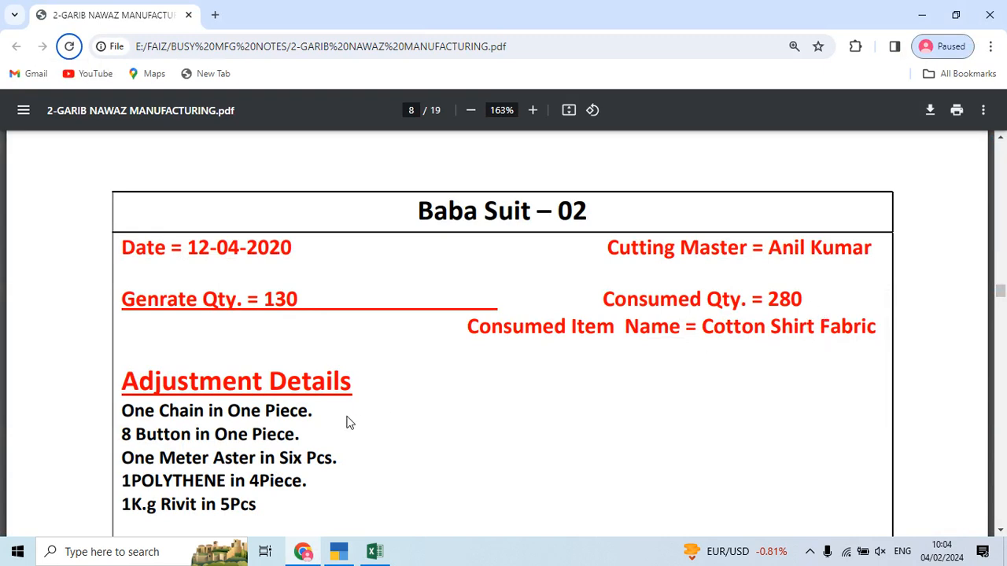
scroll(299, 405, down, 1)
Step: Add CHAIN from Main Location with a consumed quantity of 130 PCS
key(alt+Tab)
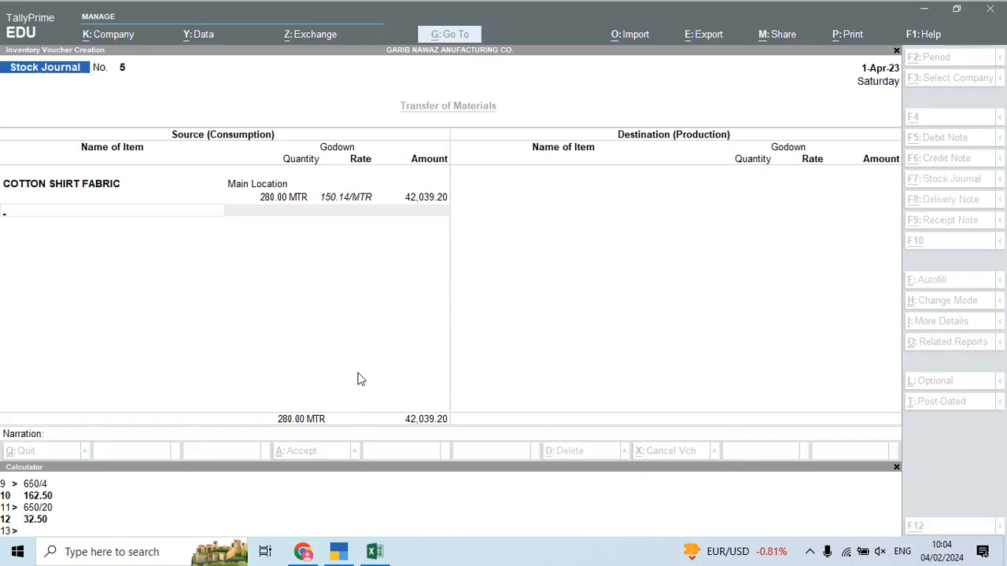
text(Cha)
key(Return)
text(M)
key(Return)
key(alt+Tab)
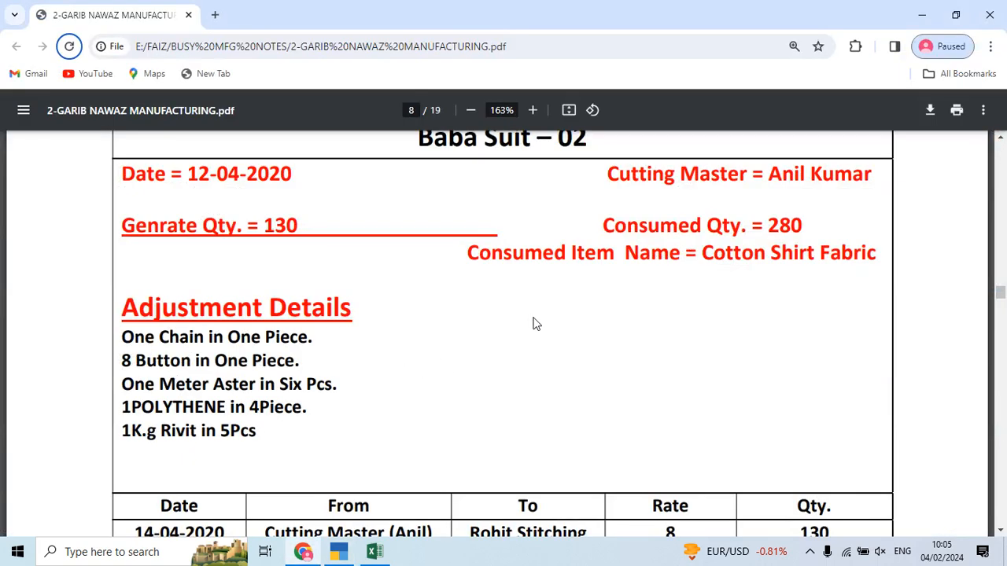
scroll(523, 318, up, 1)
key(alt+Tab)
text(130)
key(Return)
key(Return)
key(Return)
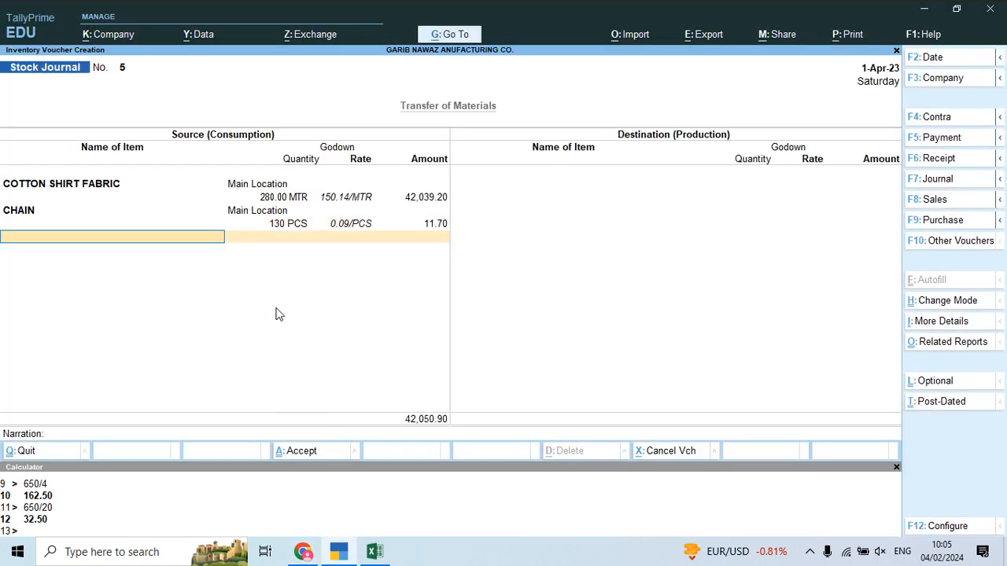
key(alt+Tab)
scroll(299, 354, down, 2)
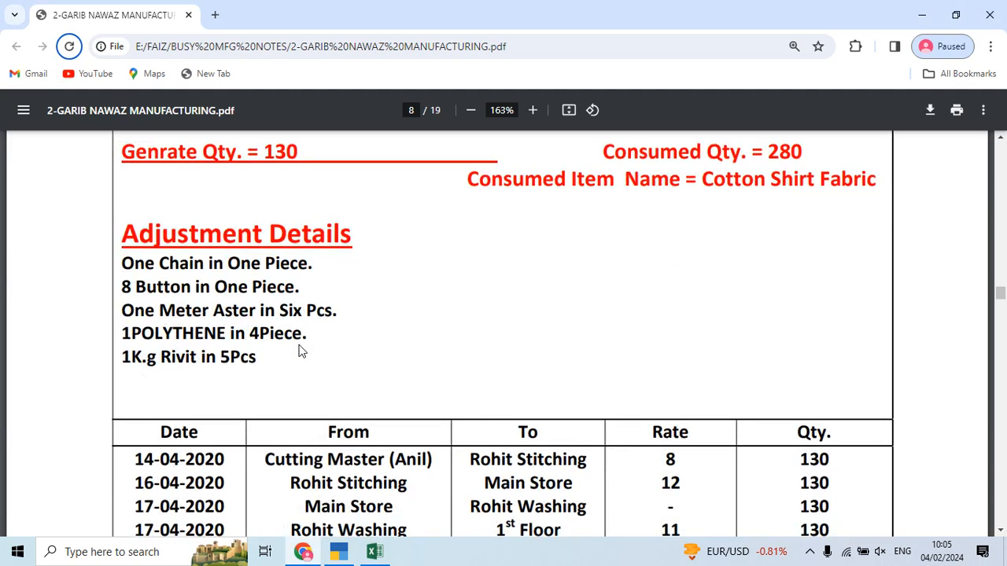
Step: Add BUTTON from Main Location with 1,040 PCS, calculated as 130×8
key(alt+Tab)
text(Bu)
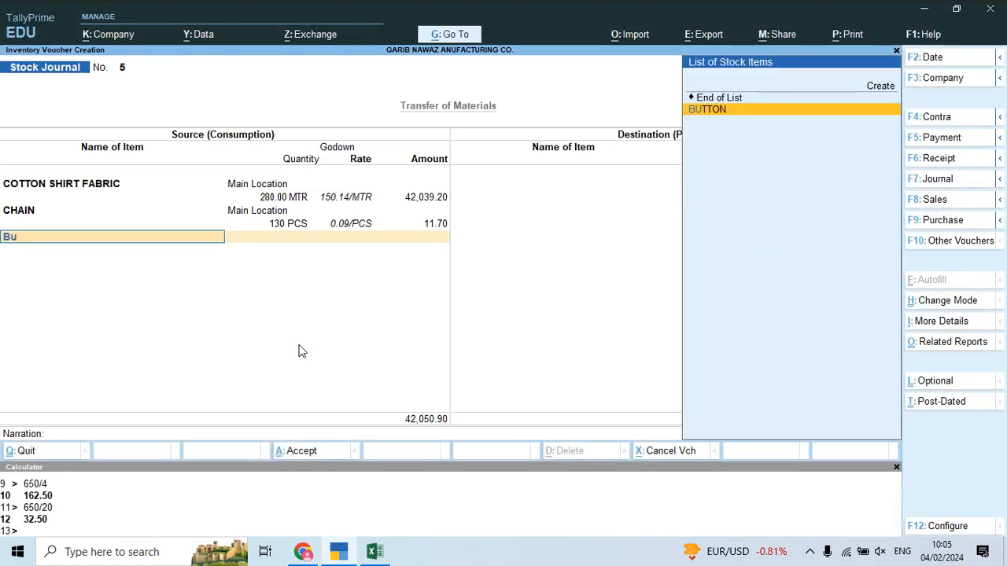
key(Return)
key(Return)
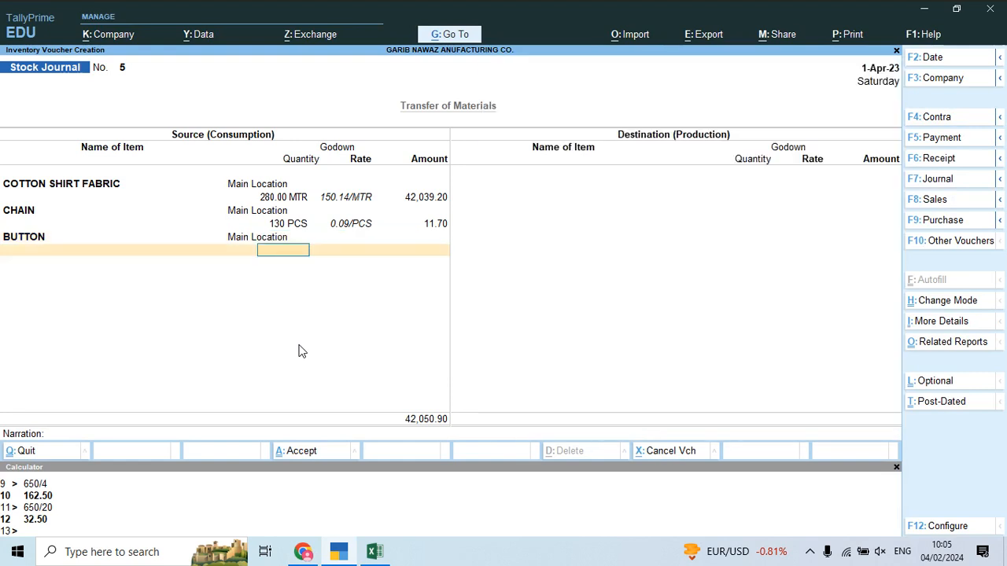
key(ctrl+n)
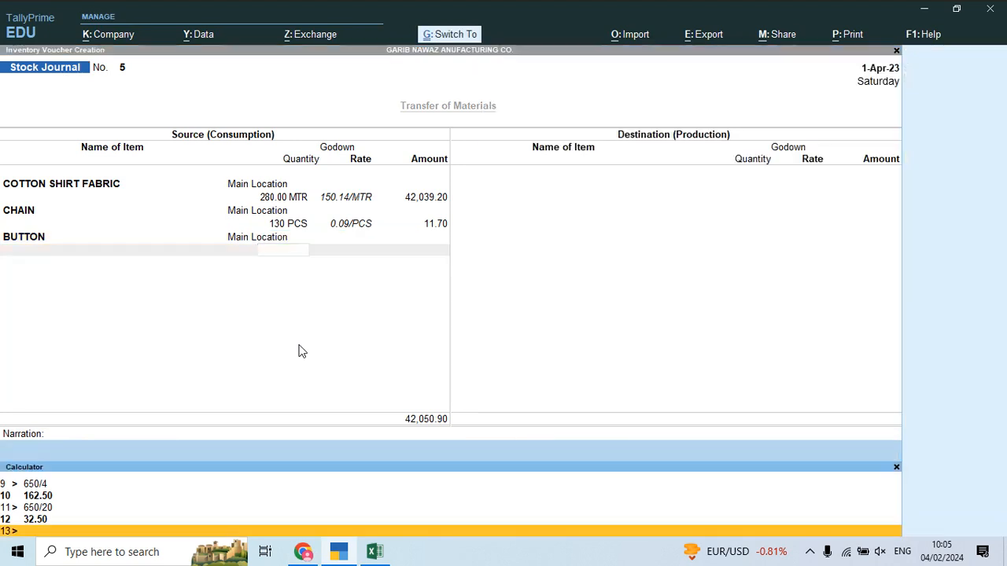
text(130)
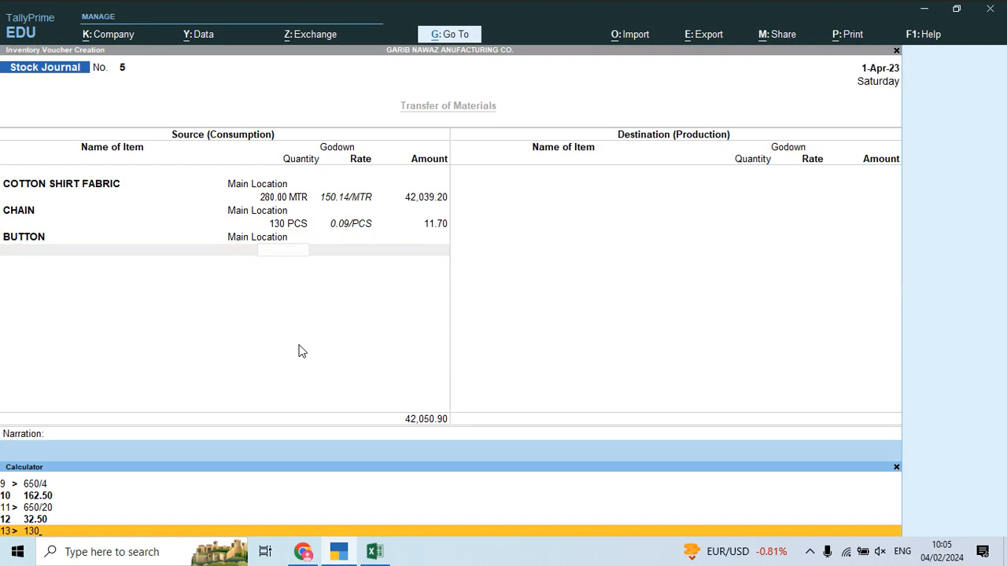
text(*8)
key(Return)
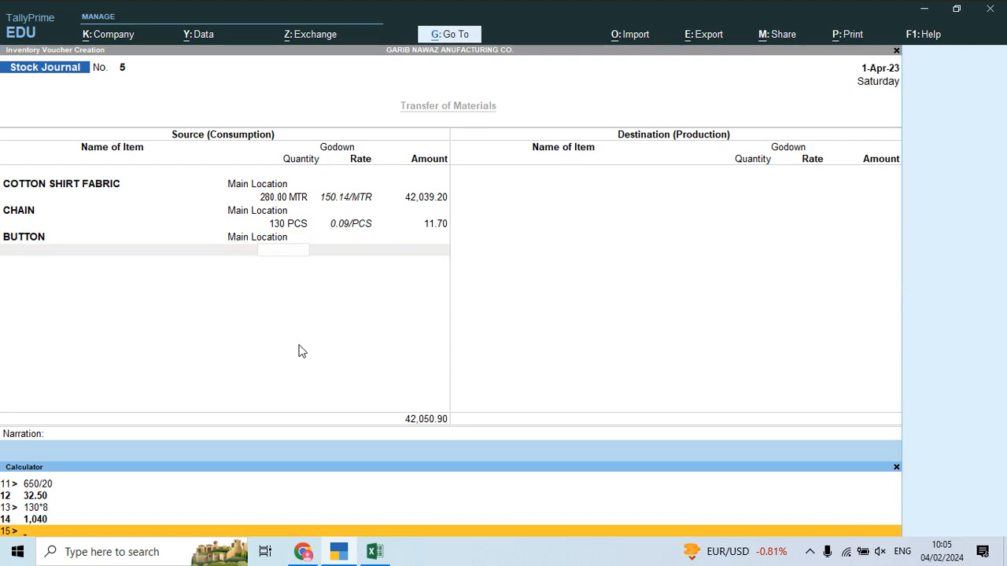
key(ctrl+n)
text(1040)
key(Return)
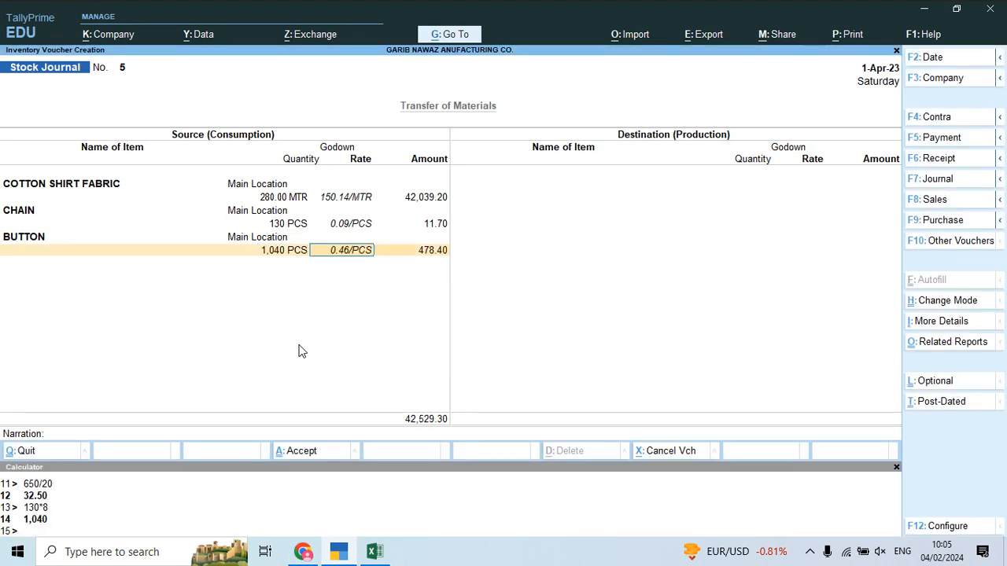
key(Return)
Step: Add ASTER from Main Location with 21.67 MTR, calculated as 130/6
key(alt+Tab)
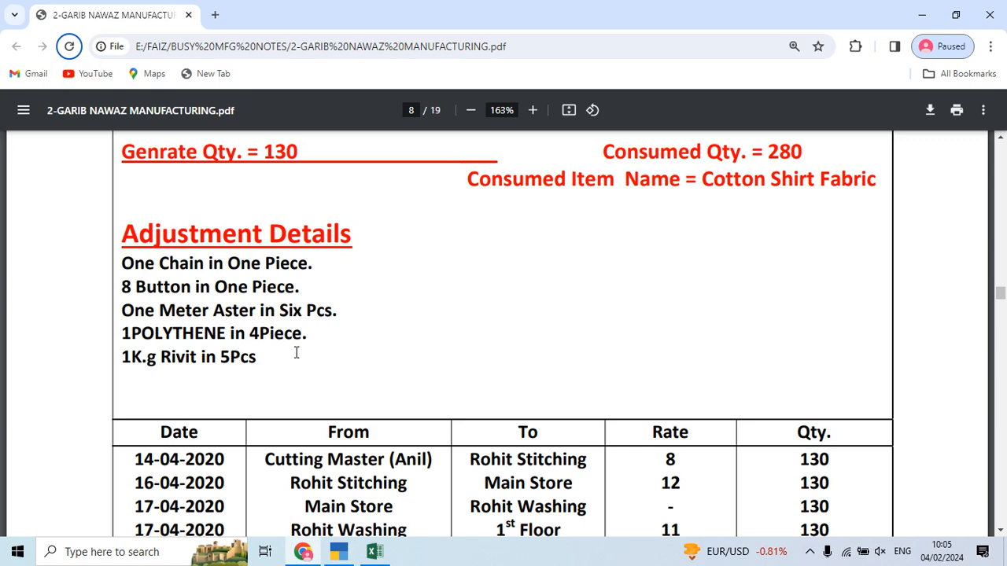
key(alt+Tab)
text(As)
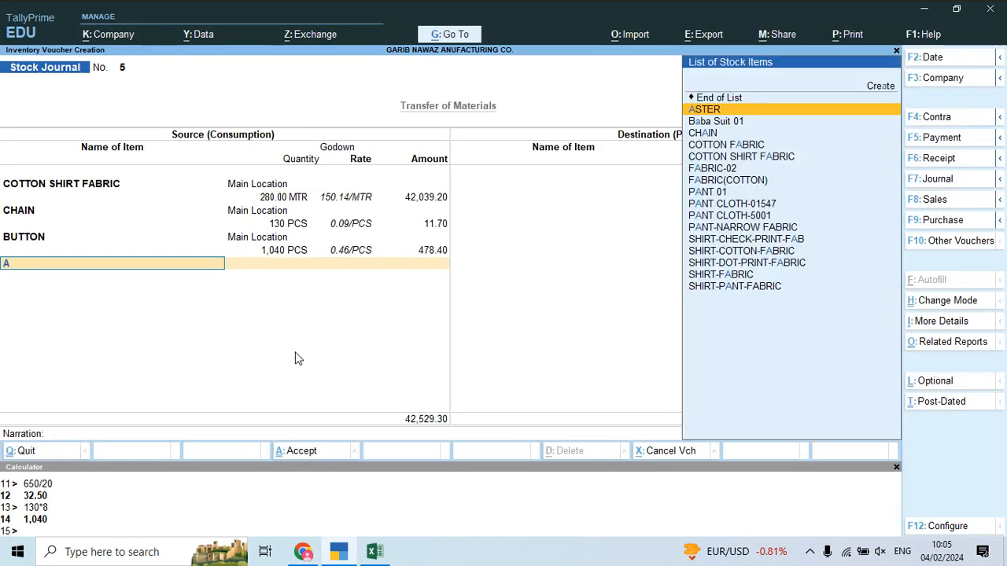
key(Return)
text(Ma)
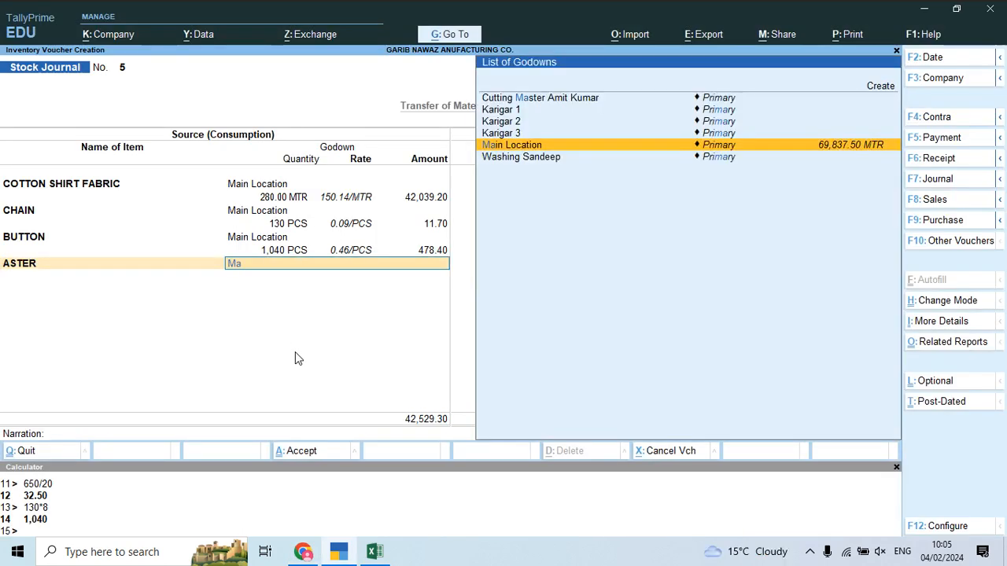
key(Return)
key(ctrl)
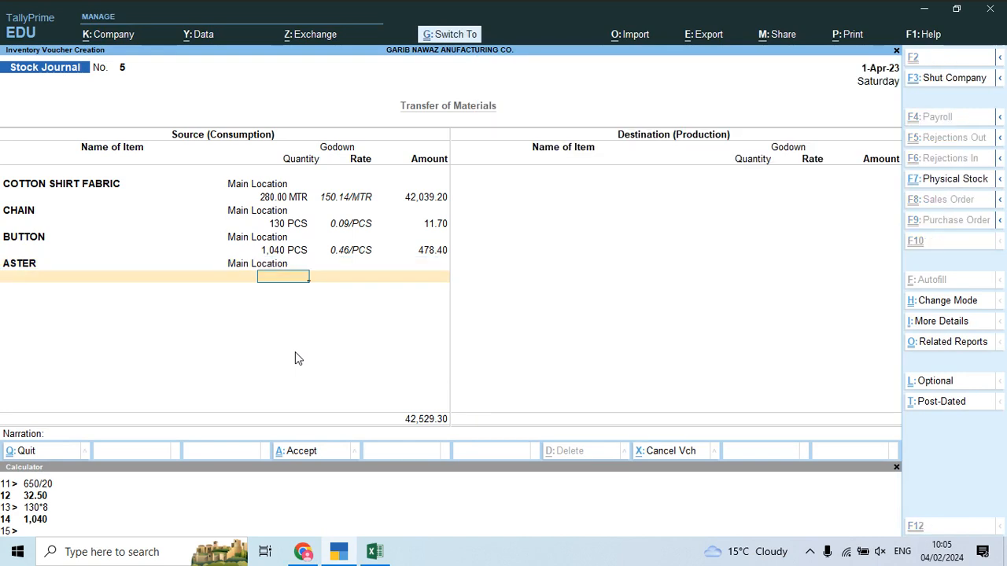
key(ctrl+n)
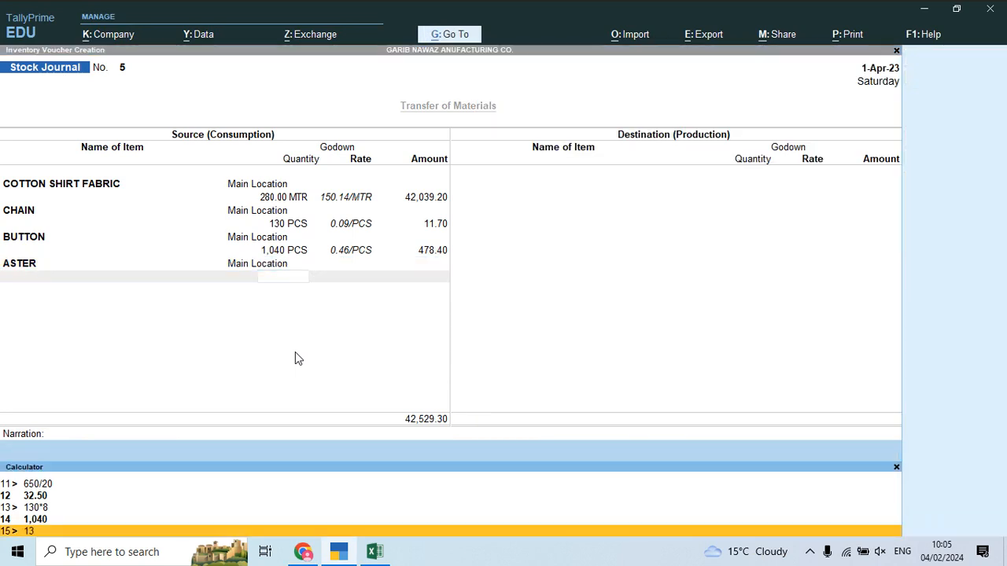
key(Return)
key(ctrl+m)
text(21)
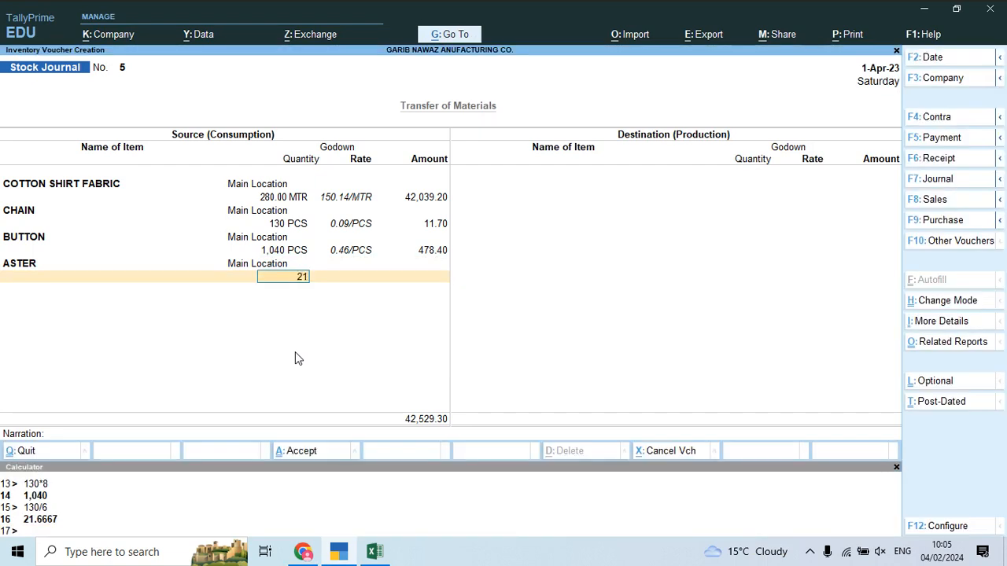
text(.667)
key(Return)
key(Return)
key(Return)
key(alt+Tab)
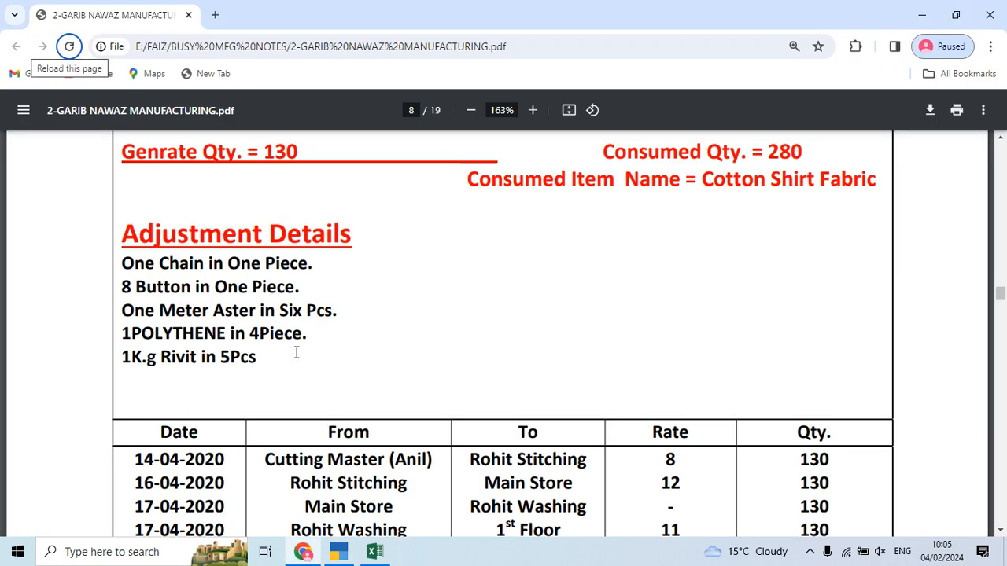
Step: Add POLYTHENE from Main Location with quantity 32.50, calculated as 130/4
key(alt+Tab)
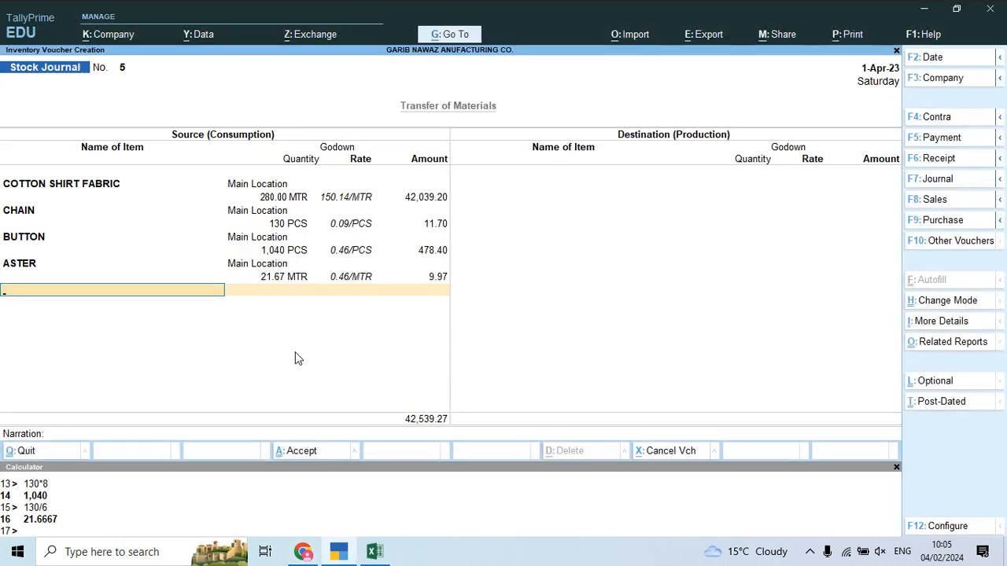
text(Pol)
key(Return)
key(alt+Tab)
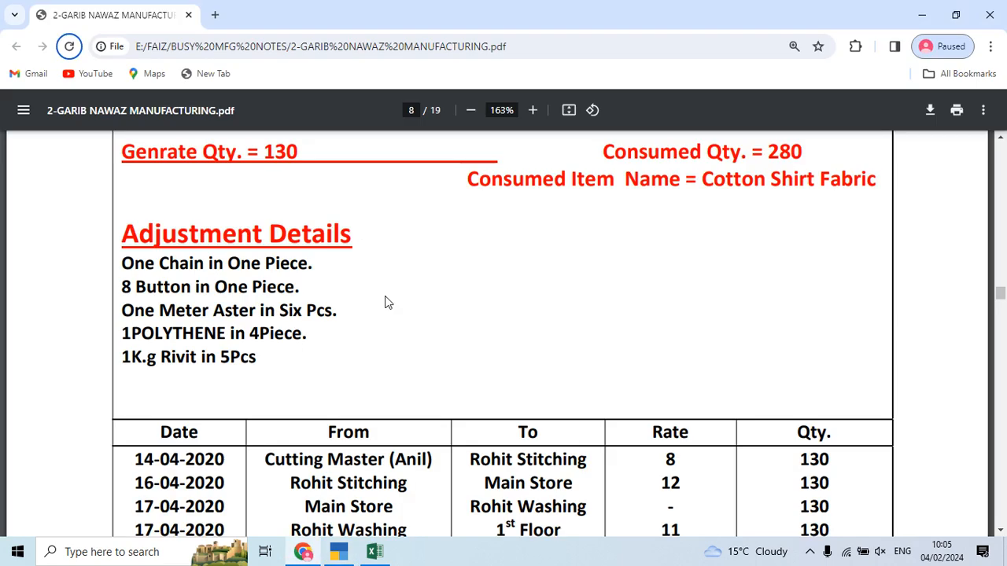
key(alt+Tab)
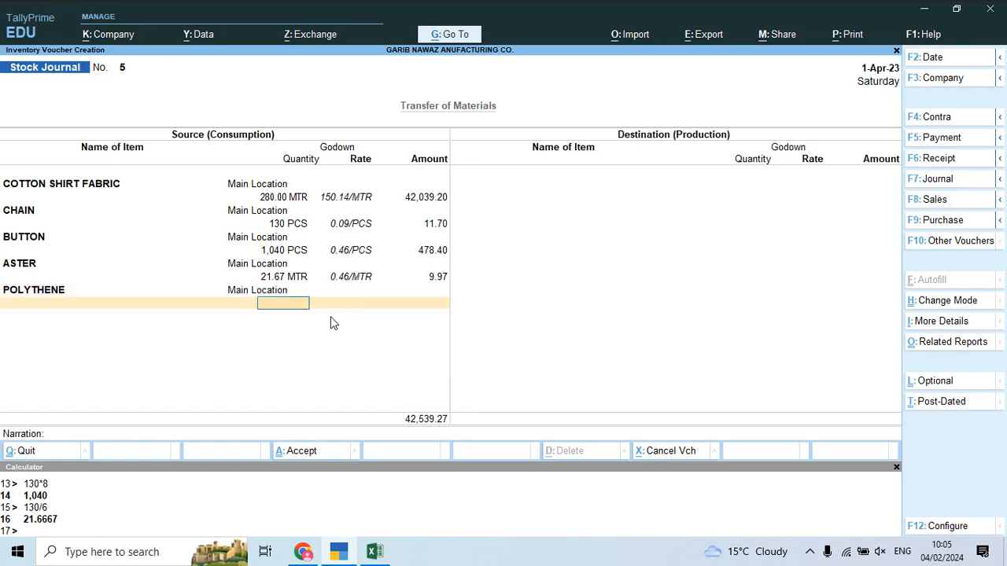
key(Return)
key(alt+Tab)
key(alt+Tab)
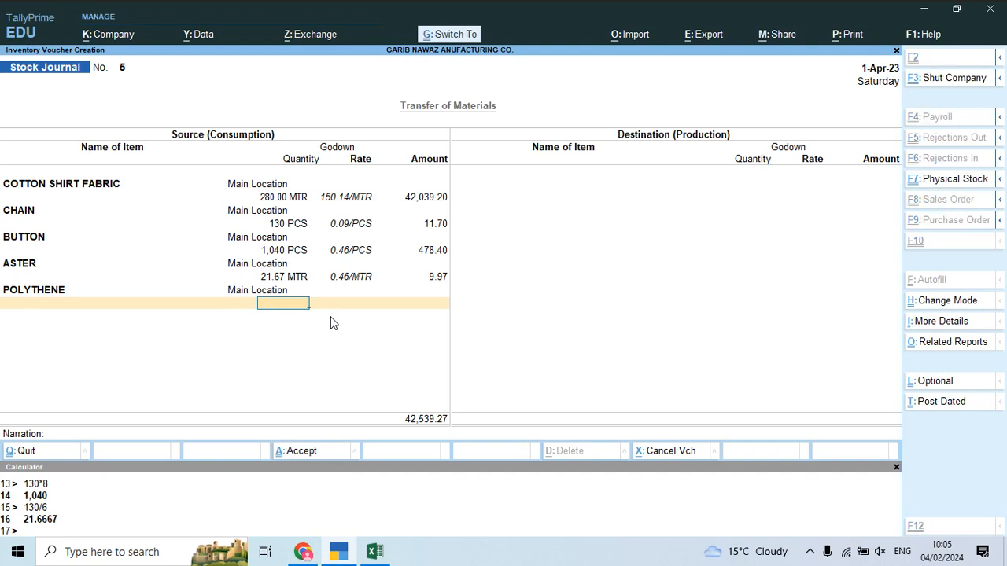
key(ctrl+n)
text(130/)
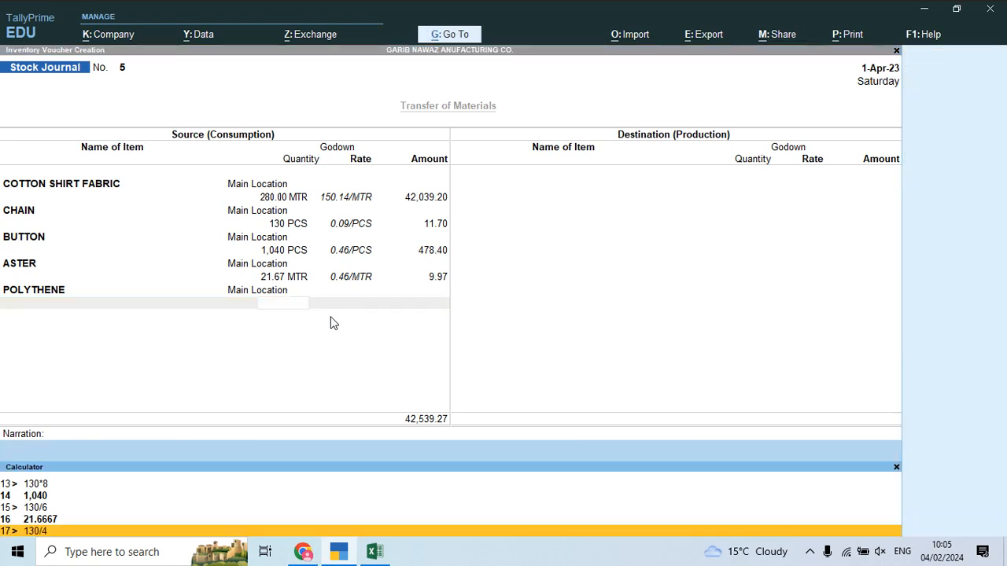
text(4)
key(Return)
key(ctrl+m)
text(32.50)
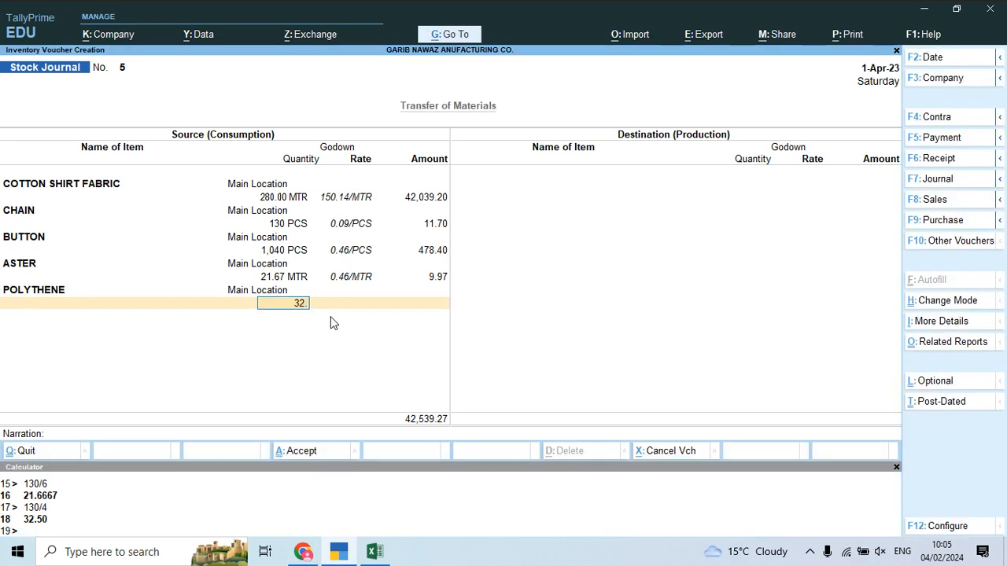
key(Return)
key(Return)
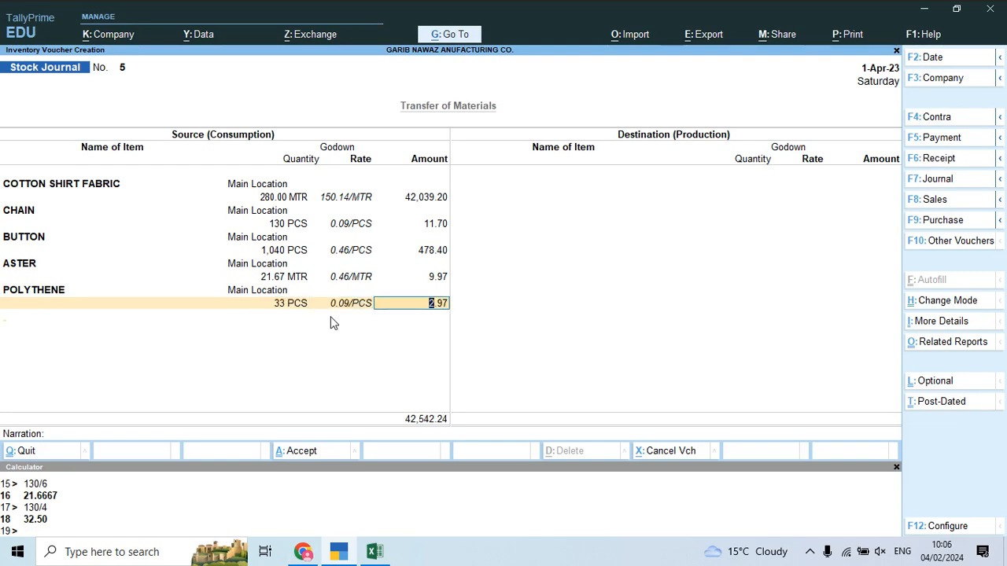
key(alt+Tab)
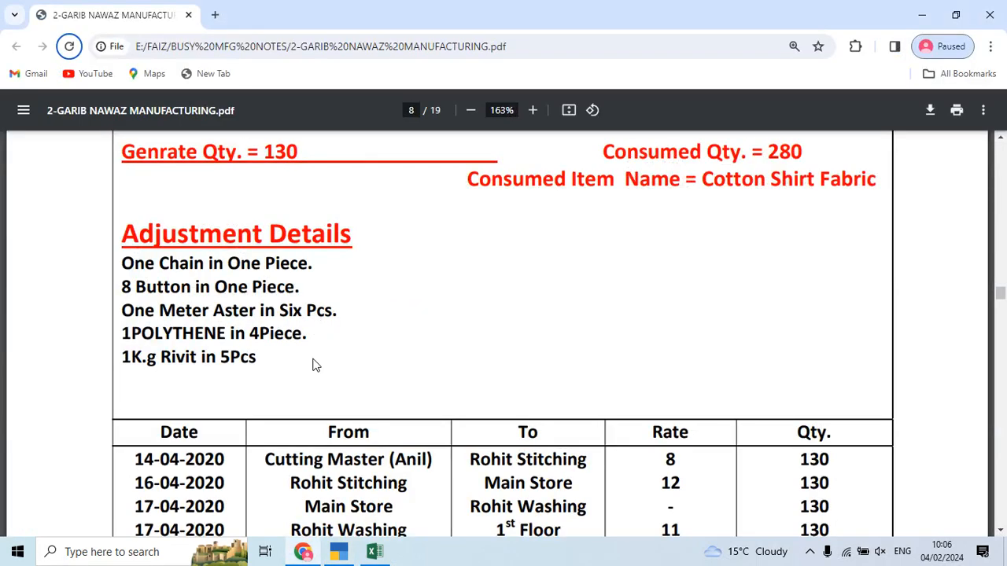
Step: Add RIVIT from Main Location with 26 KGS, calculated as 130/5, accepting its rate
key(alt+Tab)
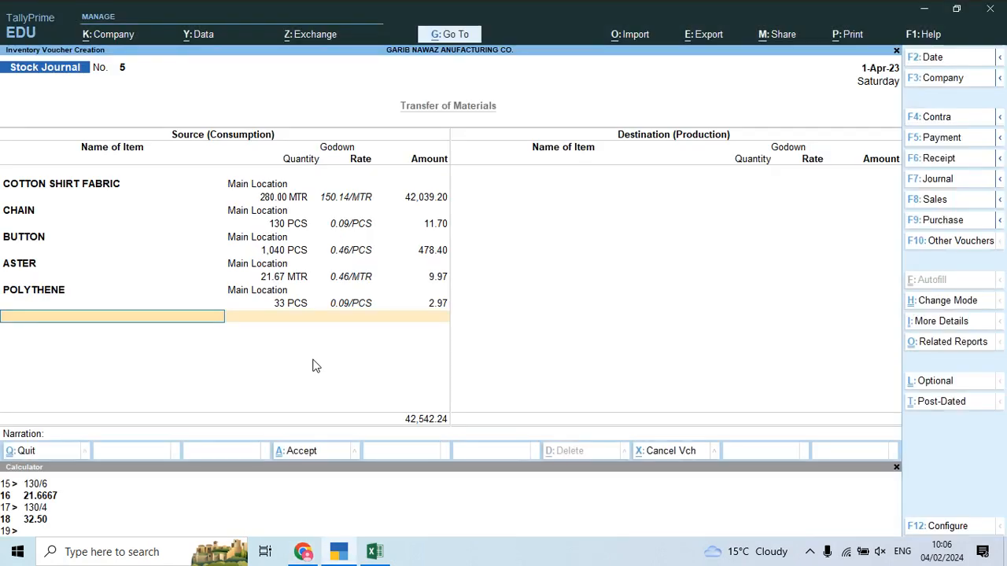
text(Rivit)
key(Return)
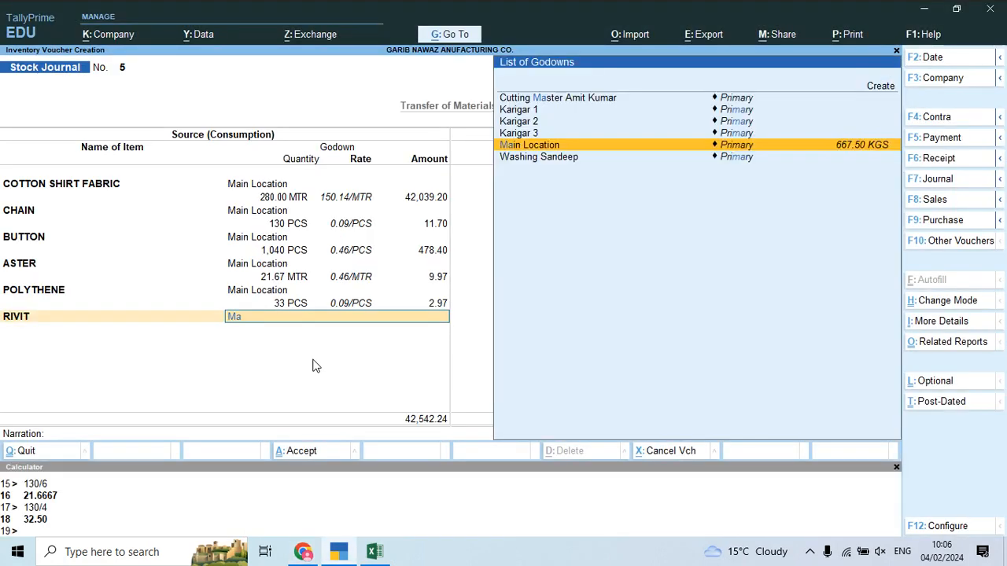
key(Return)
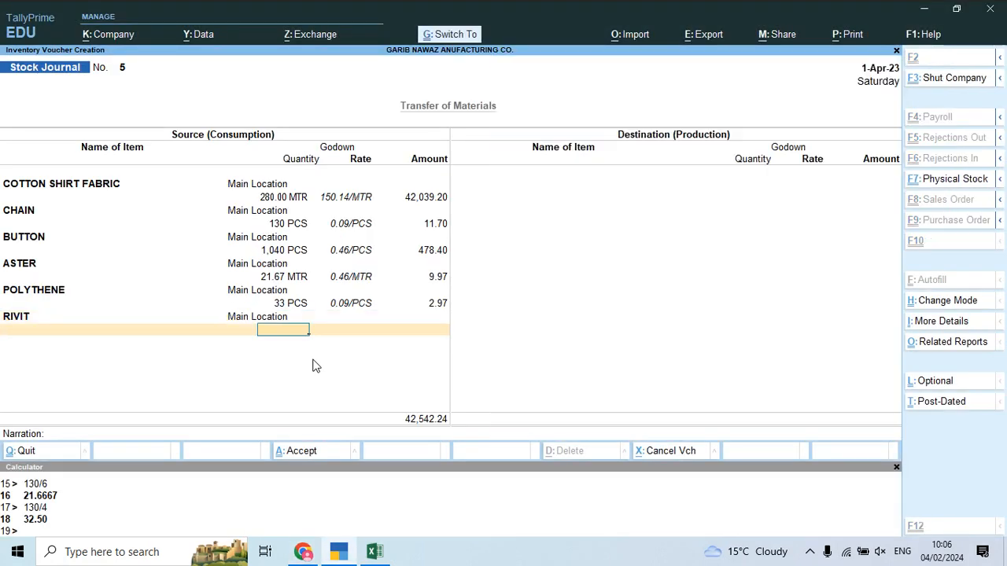
key(ctrl+n)
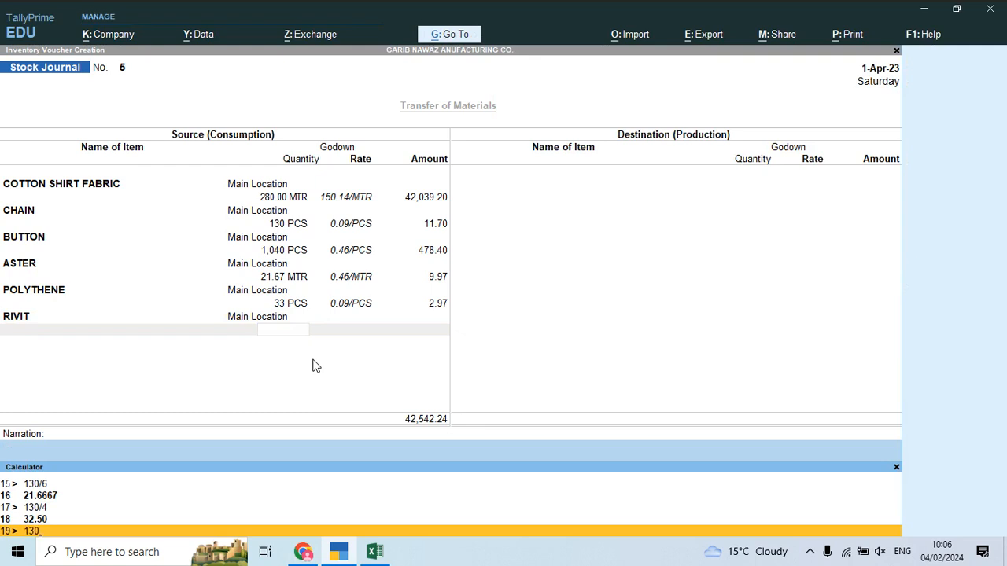
key(Return)
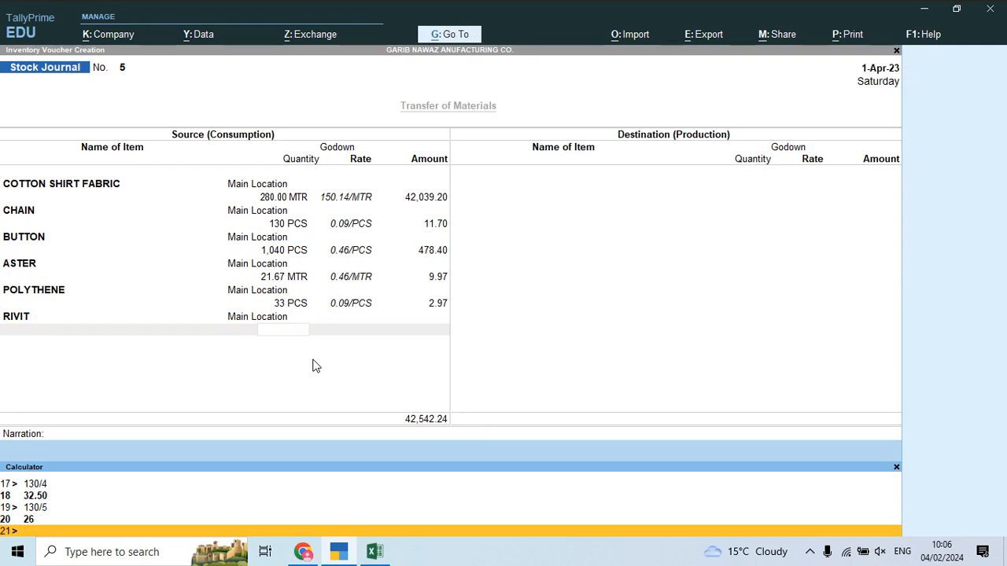
key(ctrl+n)
key(Return)
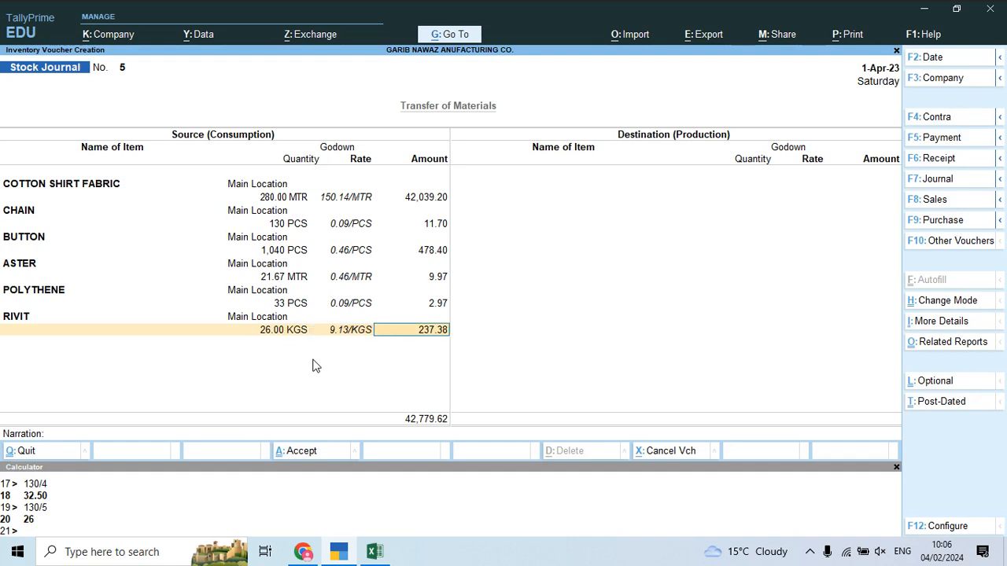
key(Return)
key(Return)
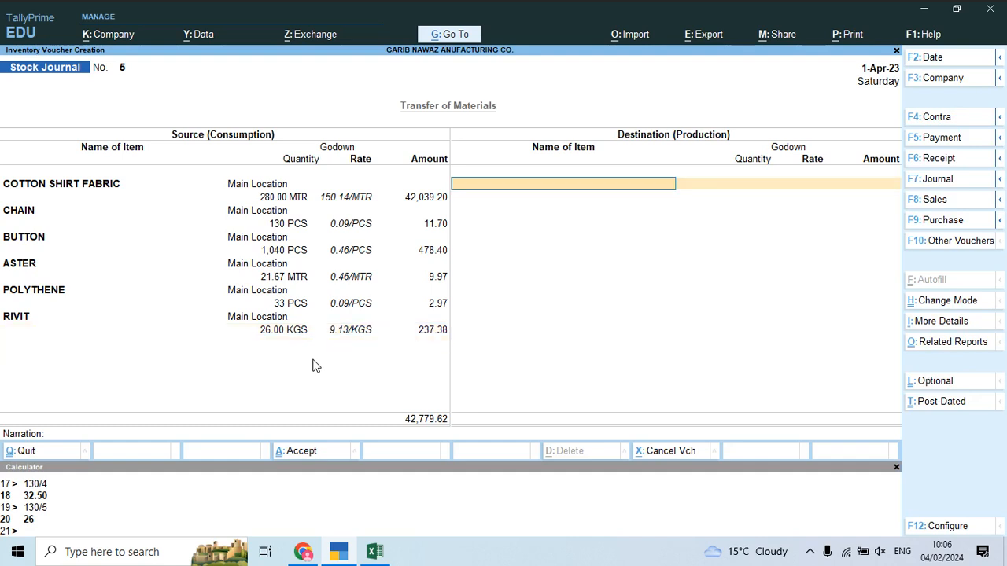
Step: Create stock item Baba Suit 02 under the Finish group in PCS as the destination item
key(alt+c)
text(B)
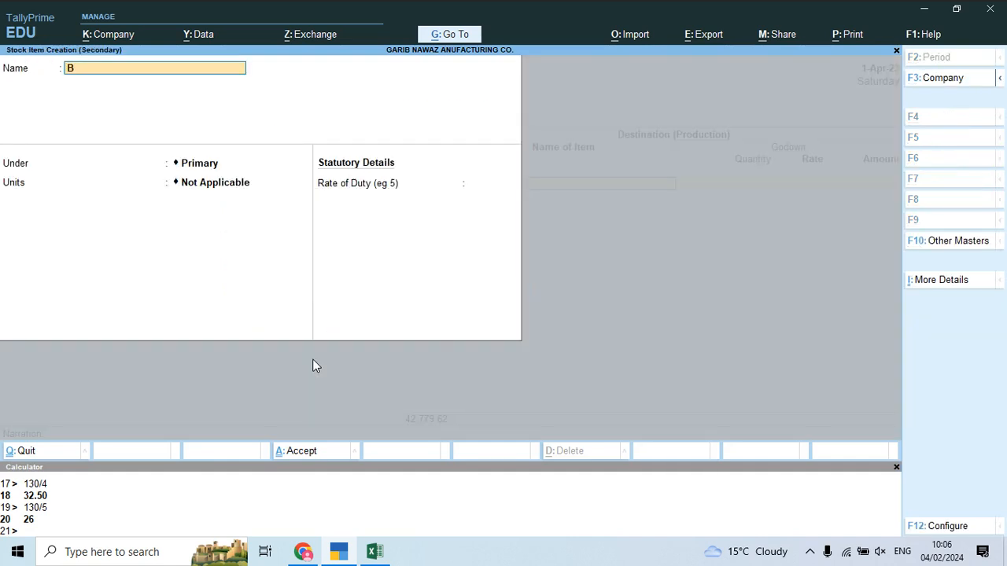
text(aba Suit 02)
key(Return)
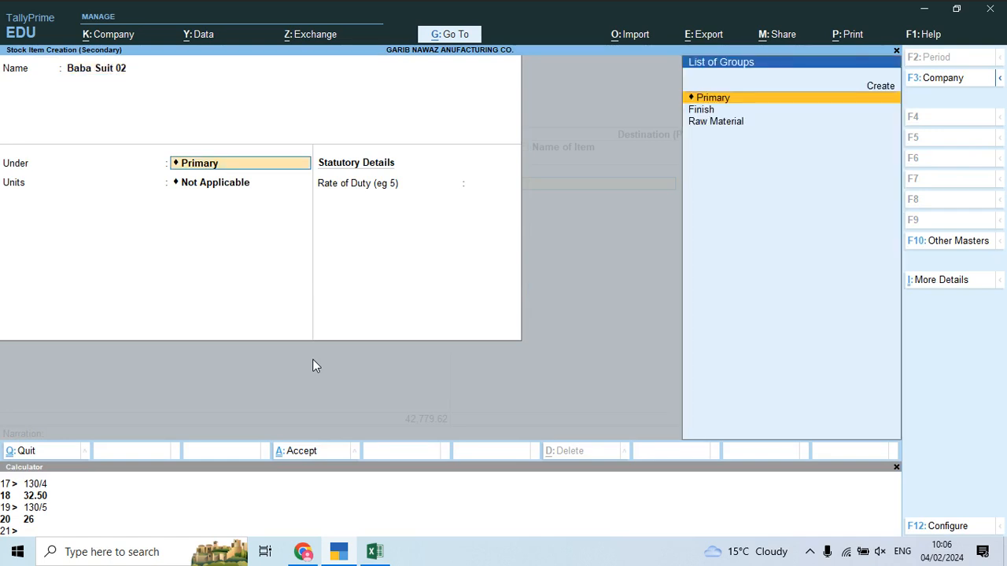
key(Down)
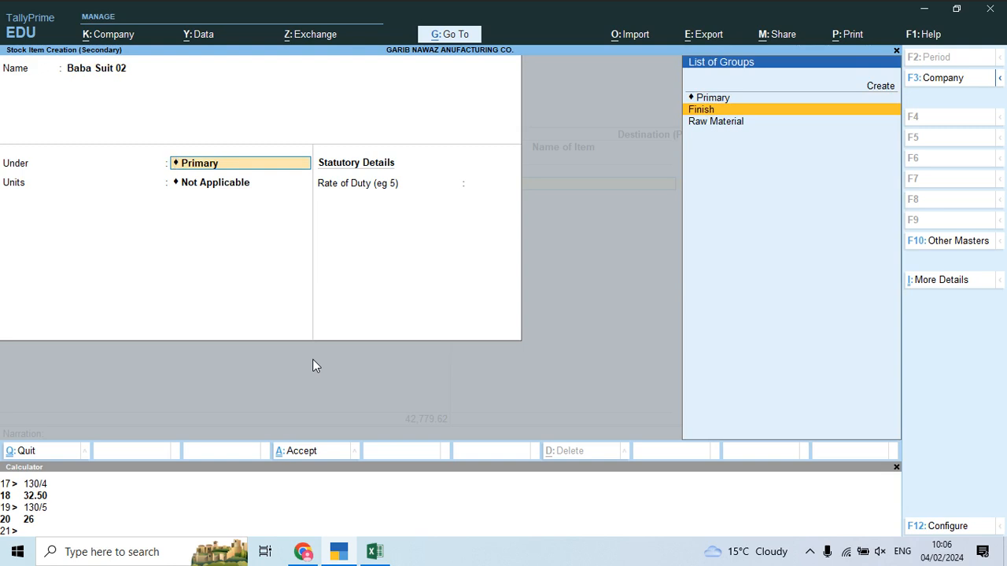
key(Return)
key(Down)
key(Down)
key(Down)
key(Return)
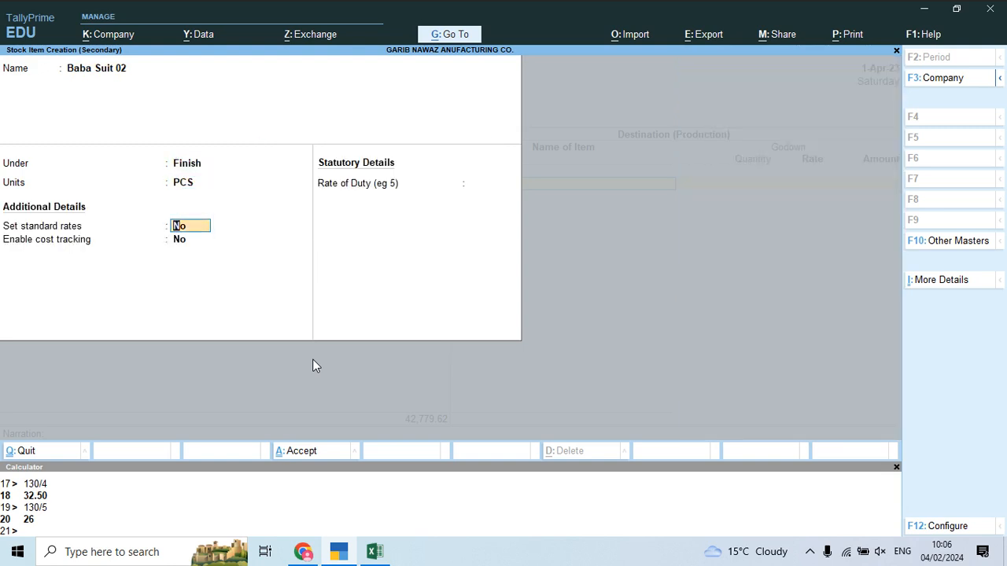
key(ctrl+a)
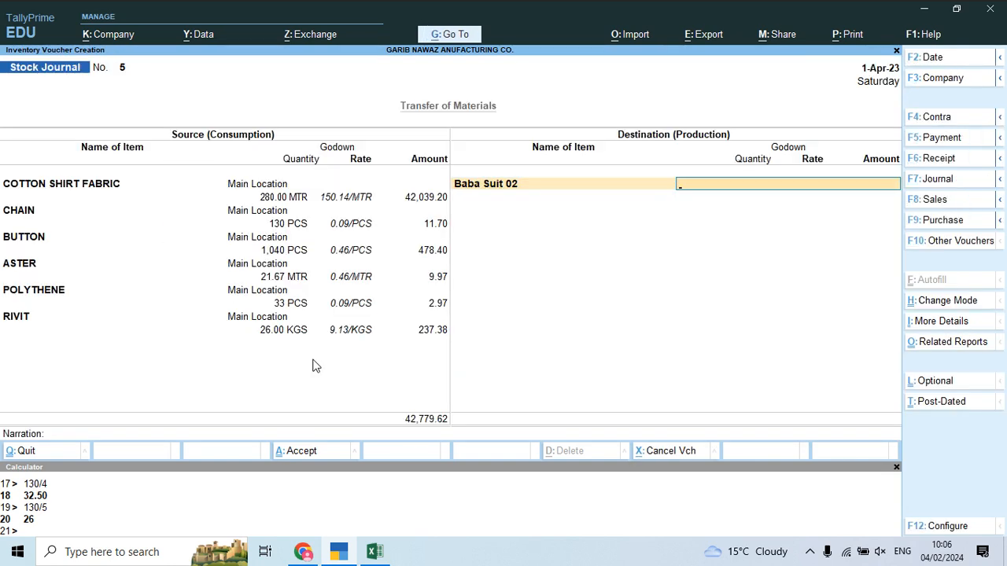
key(alt+Tab)
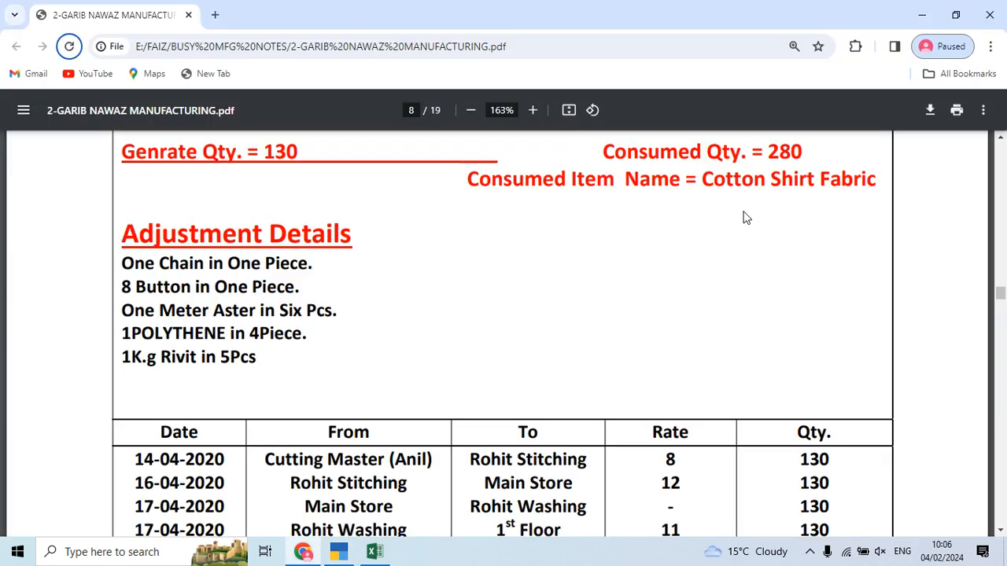
scroll(749, 246, up, 1)
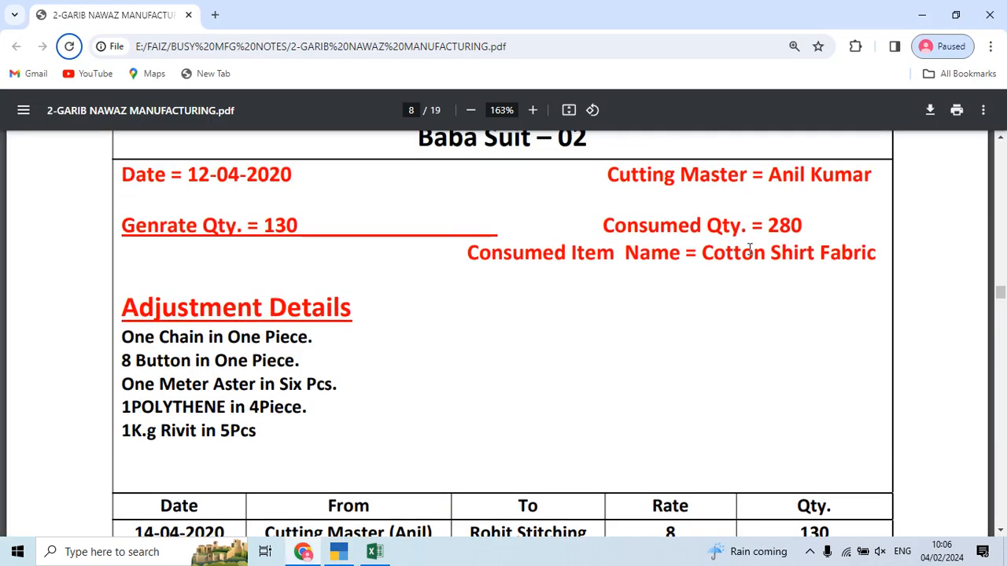
key(alt+Tab)
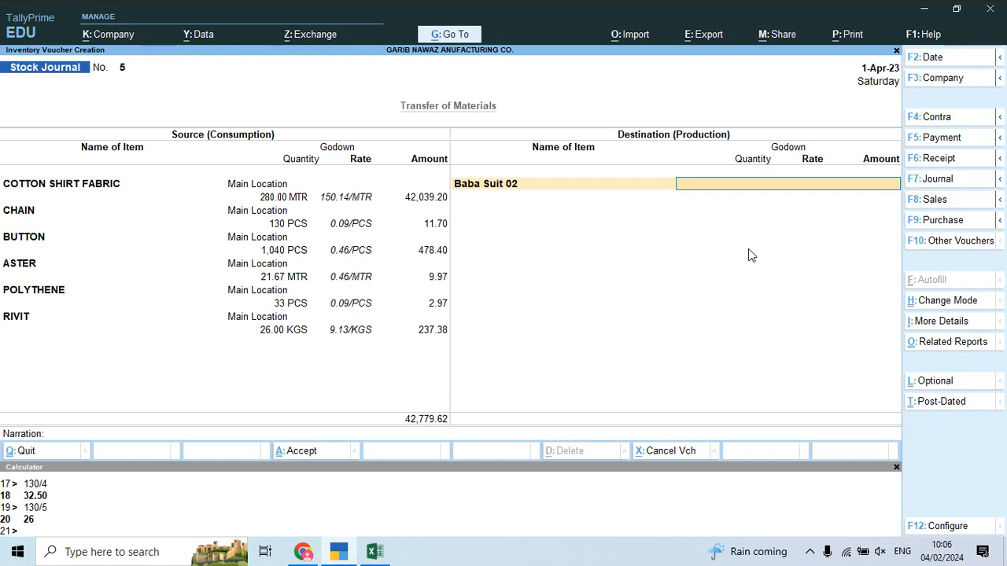
Step: Create a Primary godown named after the cutting master from the spreadsheet and receive 130 PCS there
key(alt+c)
key(alt+Tab)
key(alt+Tab)
key(Tab)
click(169, 383)
key(ctrl+c)
key(alt+Tab)
key(alt+Tab)
key(ctrl+alt+v)
key(Return)
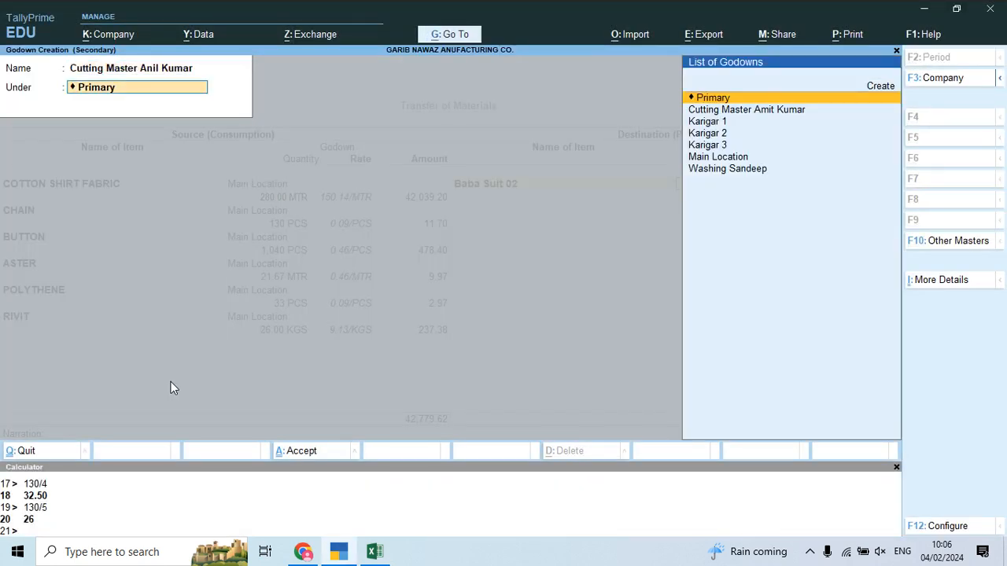
key(Return)
key(Return)
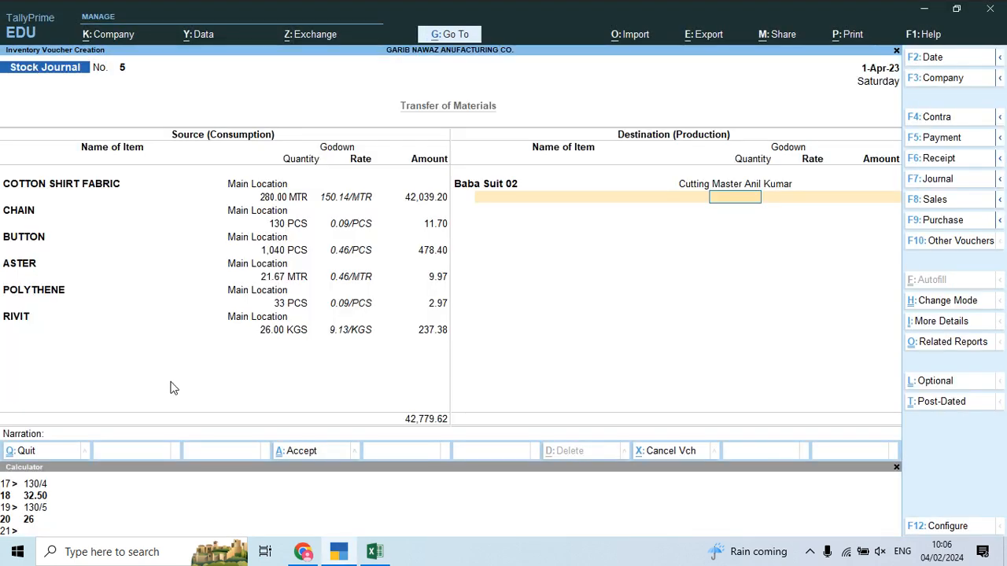
text(130)
key(Return)
key(Return)
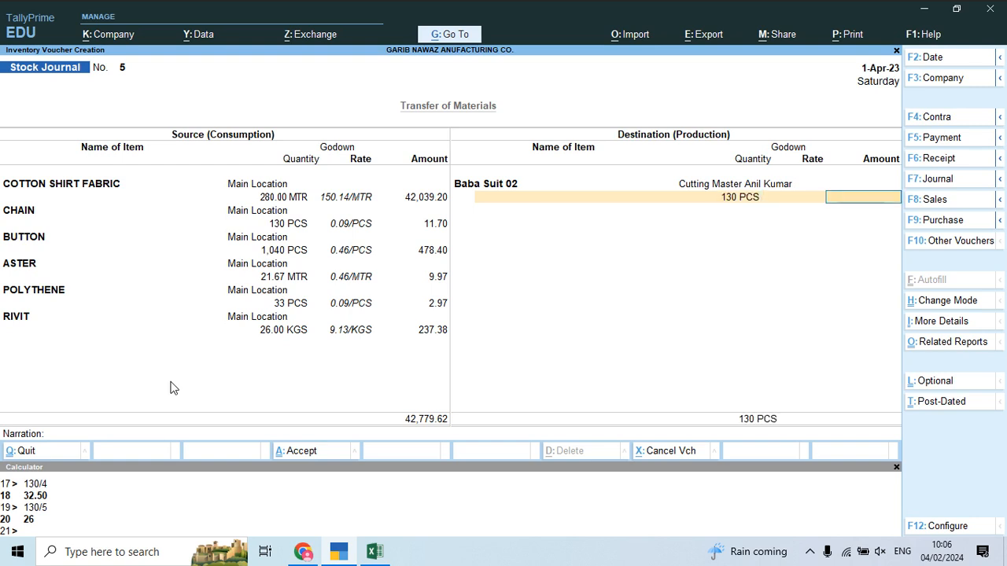
Step: Enter amount 42,779.62 and add 1,040 Job Work Charges as additional cost
text(42779.8)
key(BackSpace)
text(62)
key(Return)
key(Down)
key(Down)
key(Down)
key(Down)
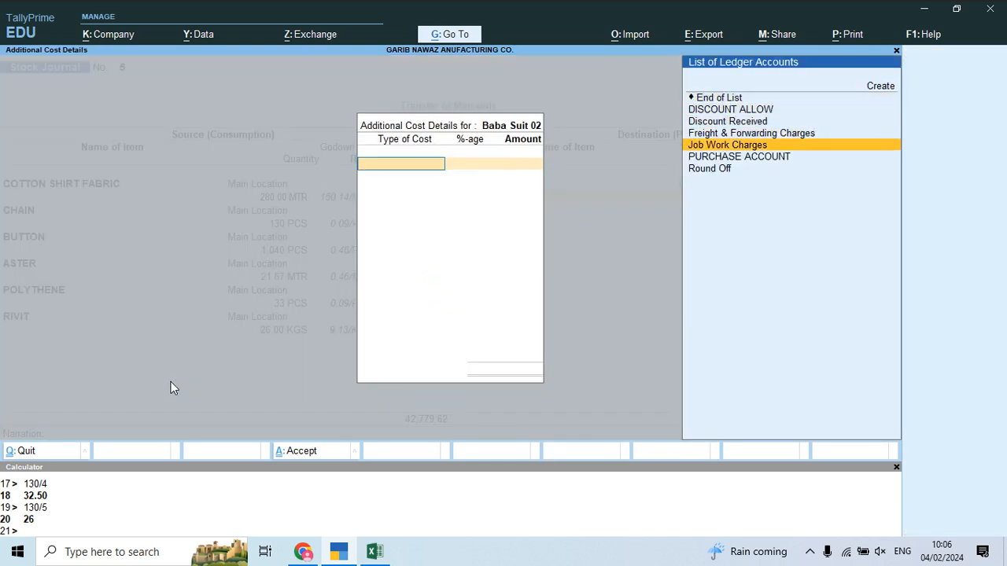
key(Return)
key(Return)
key(alt+Tab)
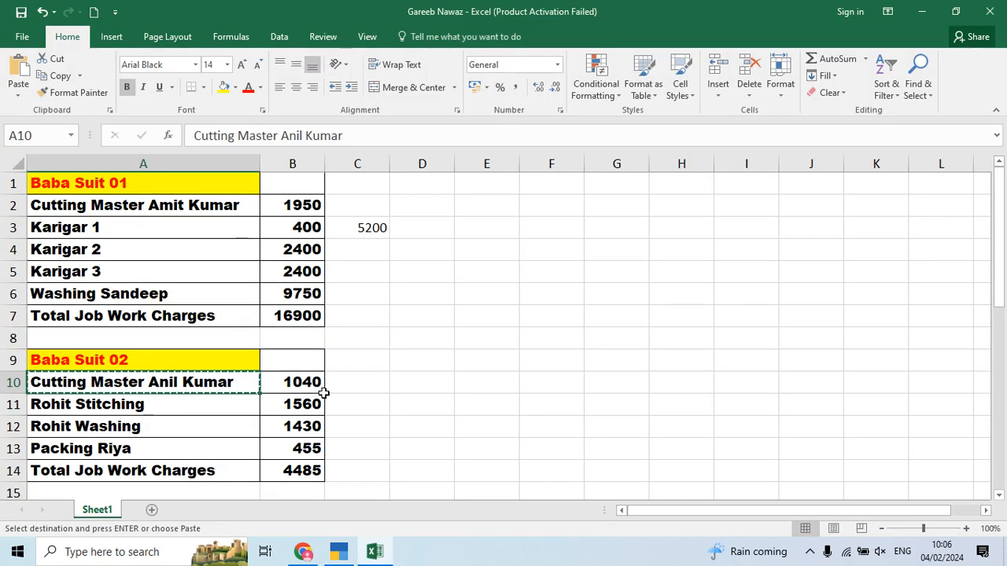
key(alt+Tab)
text(1,04)
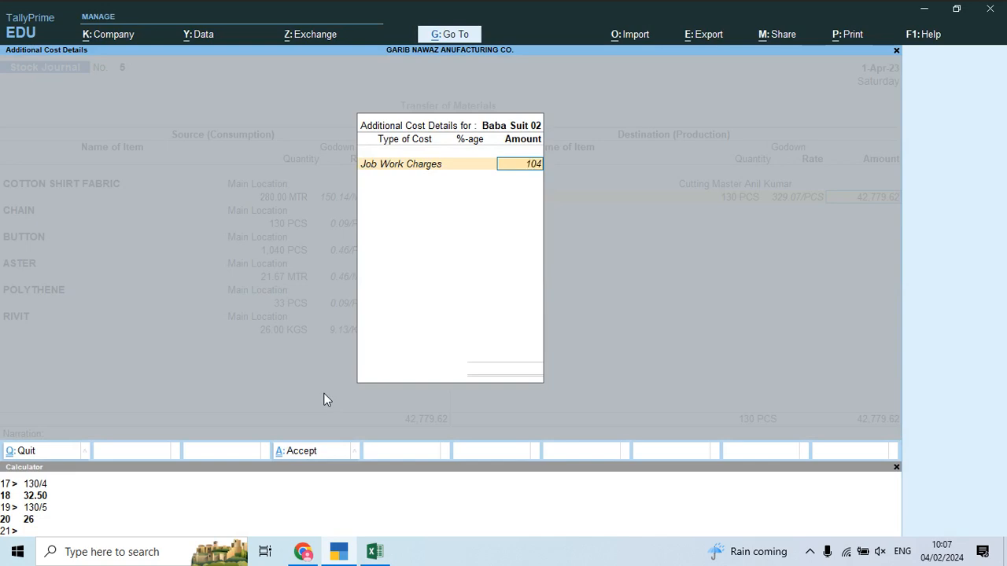
text(0)
key(Return)
key(Return)
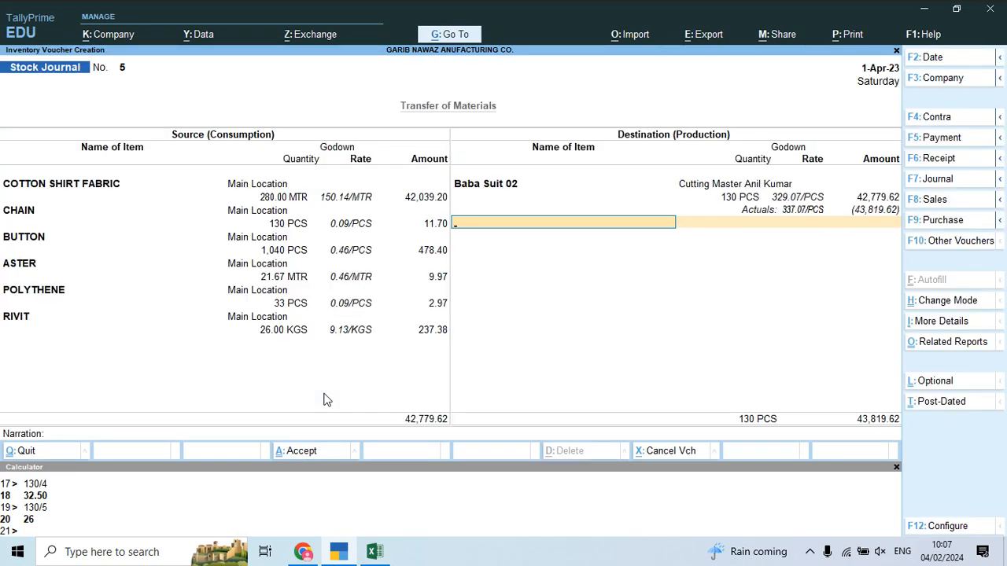
Step: Cross-check the job-work charges sheet and PDF notes, then finish Stock Journal No. 5's item entries
key(alt+Tab)
key(alt+Tab)
key(Tab)
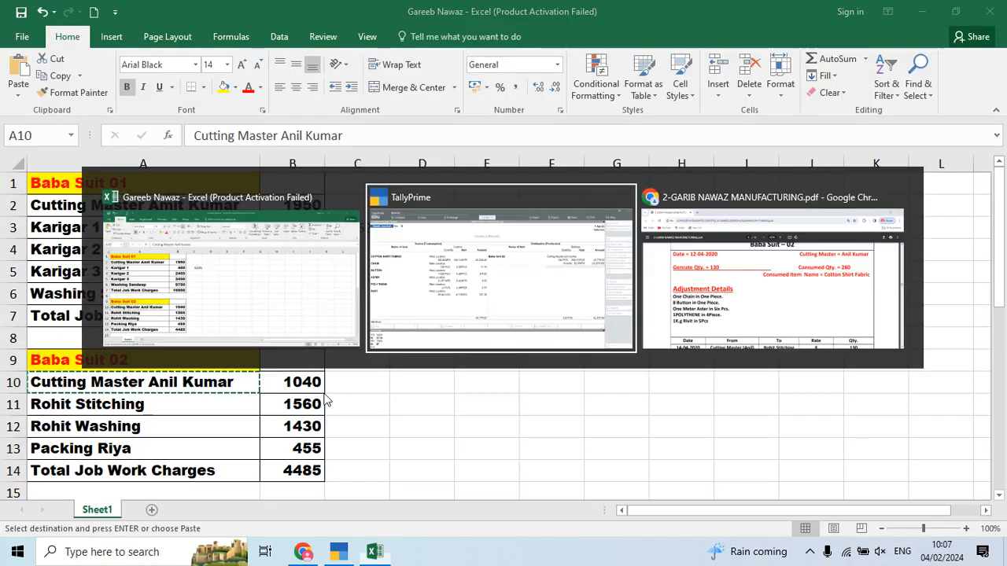
scroll(324, 431, down, 4)
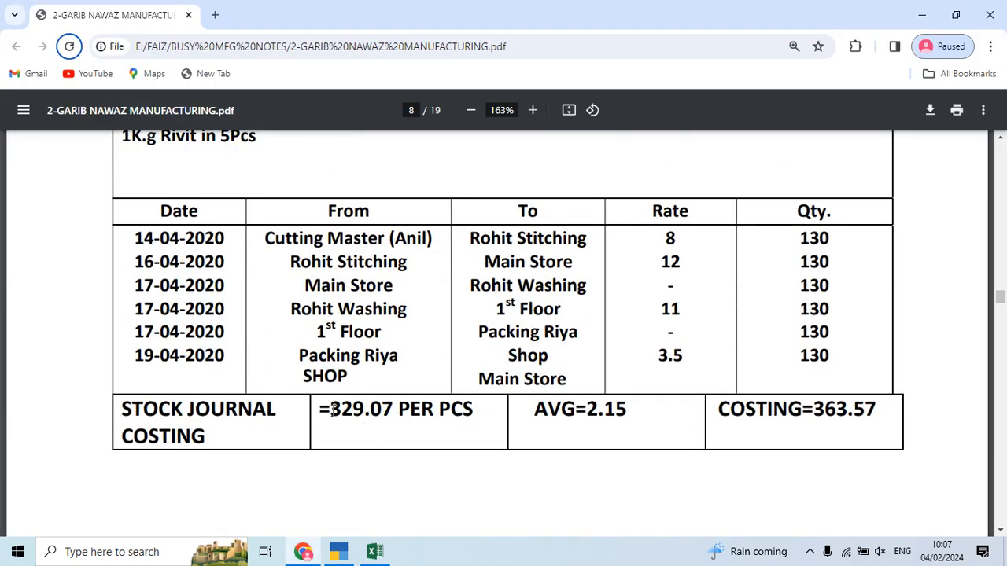
key(alt+Tab)
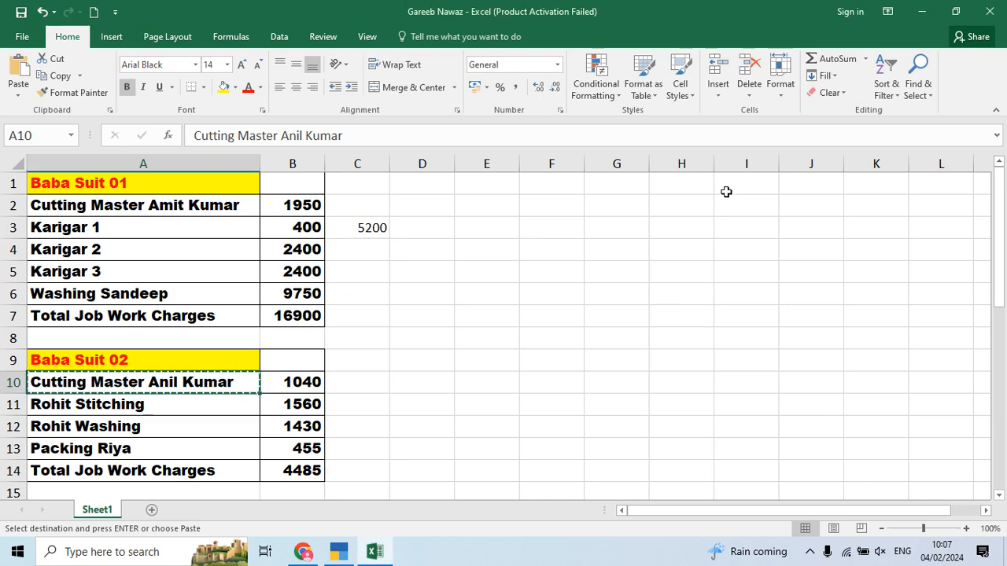
key(alt+Tab)
key(Tab)
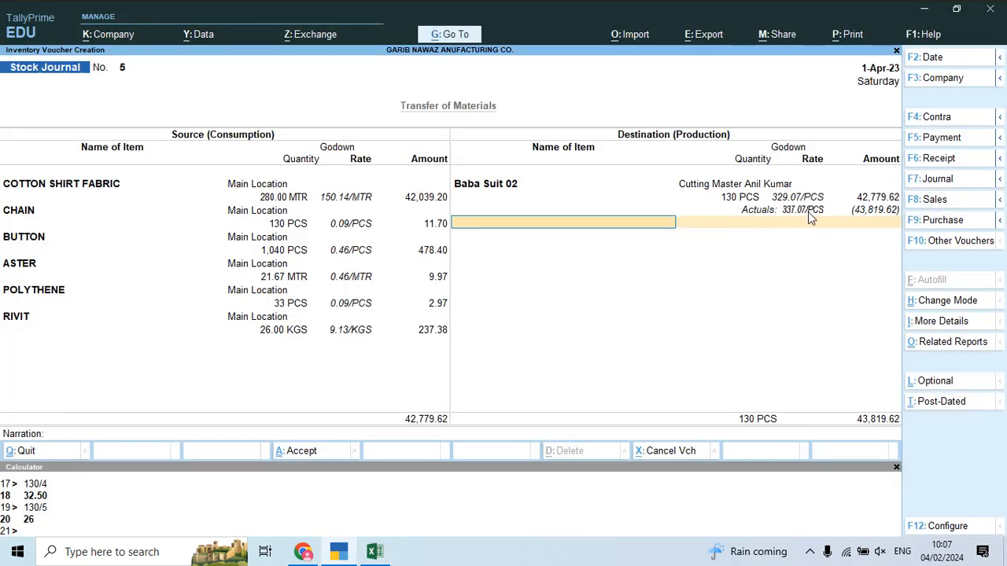
key(alt+Tab)
key(Tab)
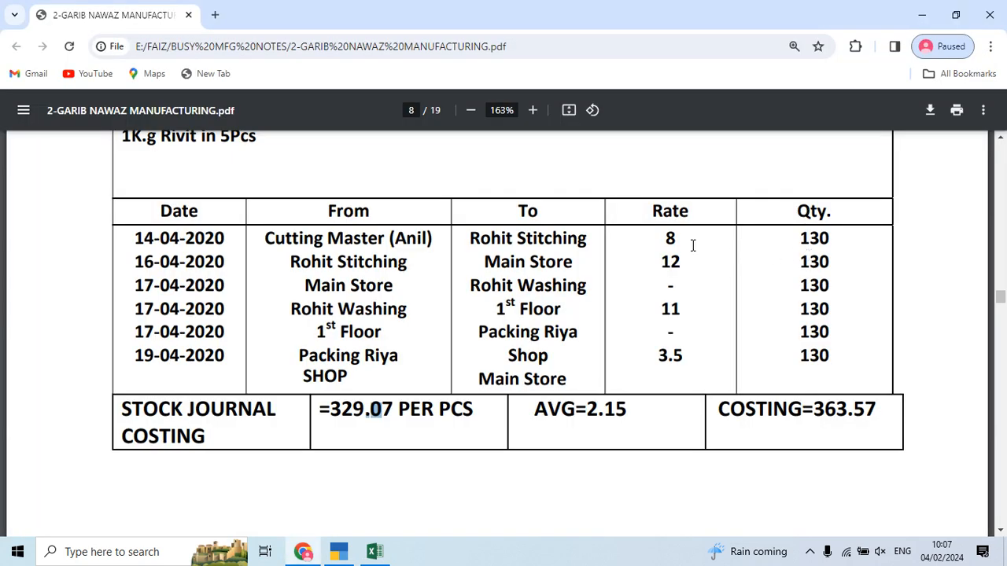
scroll(682, 242, up, 3)
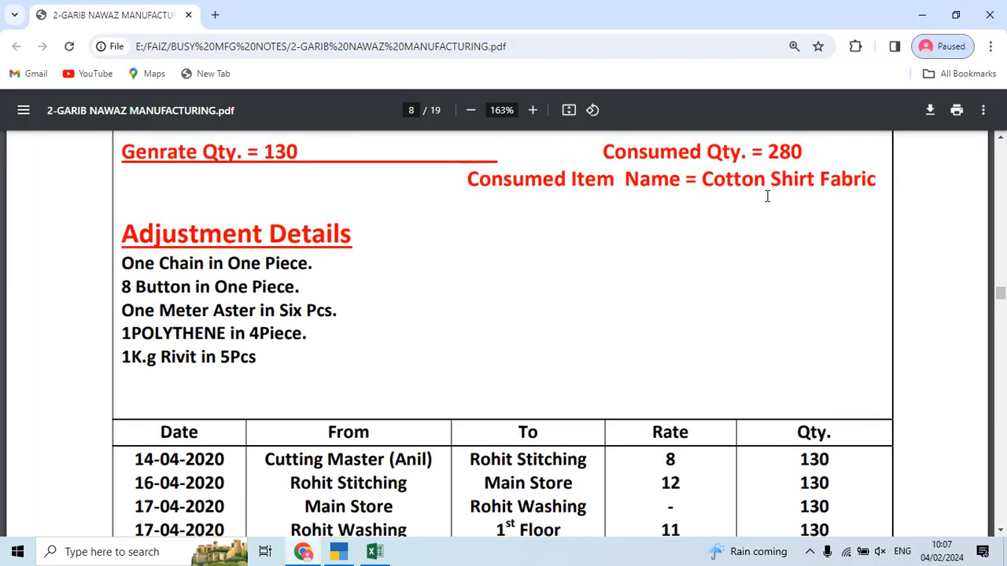
key(alt+Tab)
key(Tab)
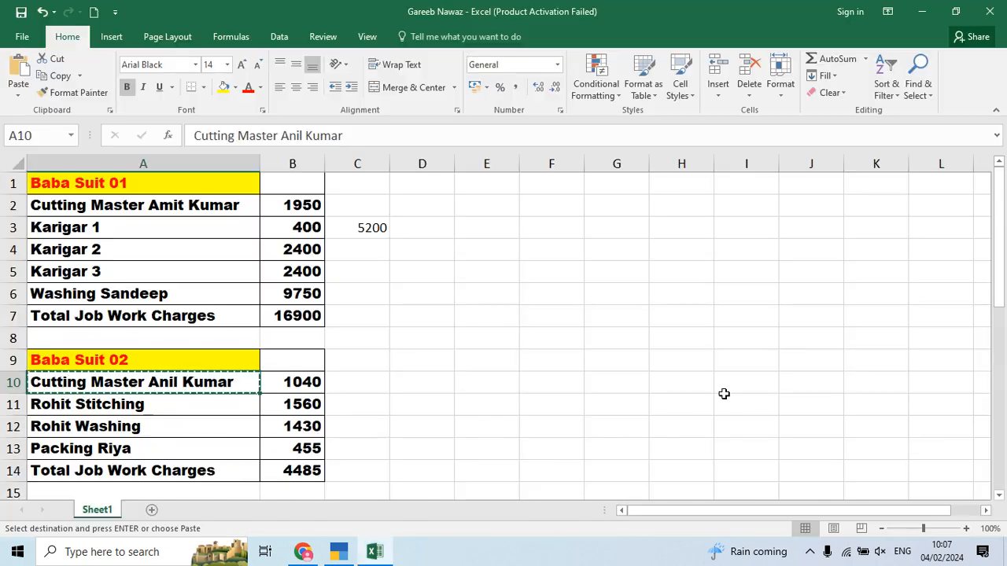
key(alt+Tab)
key(Tab)
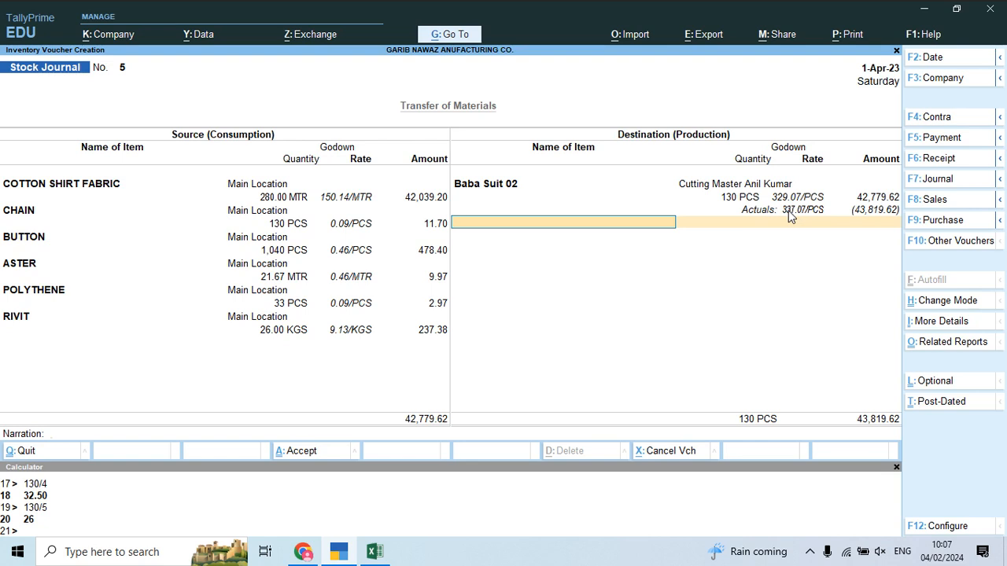
key(Return)
key(Return)
key(Return)
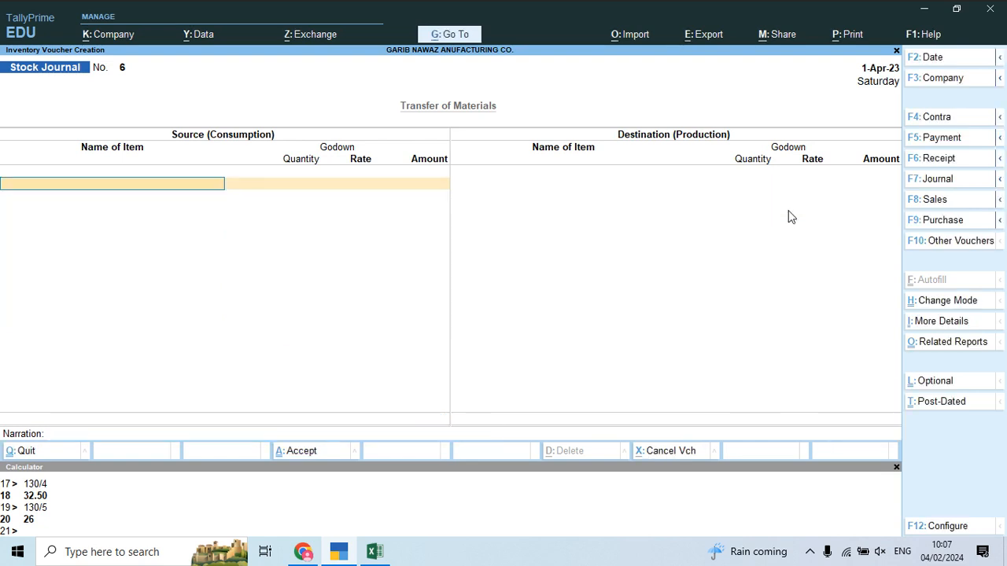
text(Ba)
key(Down)
key(Return)
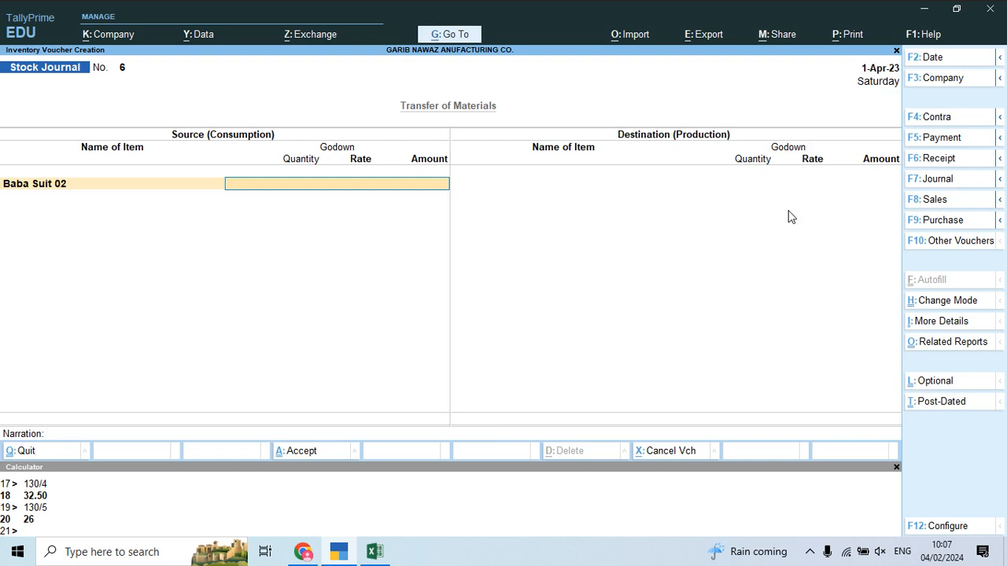
text(Cut)
key(Down)
key(Return)
text(130)
key(Return)
key(Return)
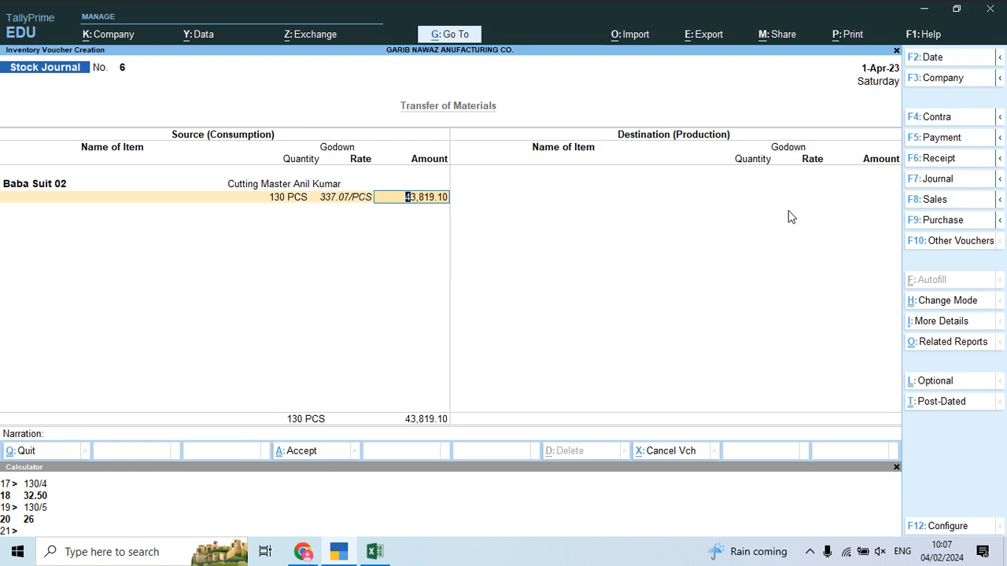
key(Return)
key(Return)
Step: Send 130 PCS Baba Suit 02 to a newly created Rohit Stitching godown under Primary
key(alt+Tab)
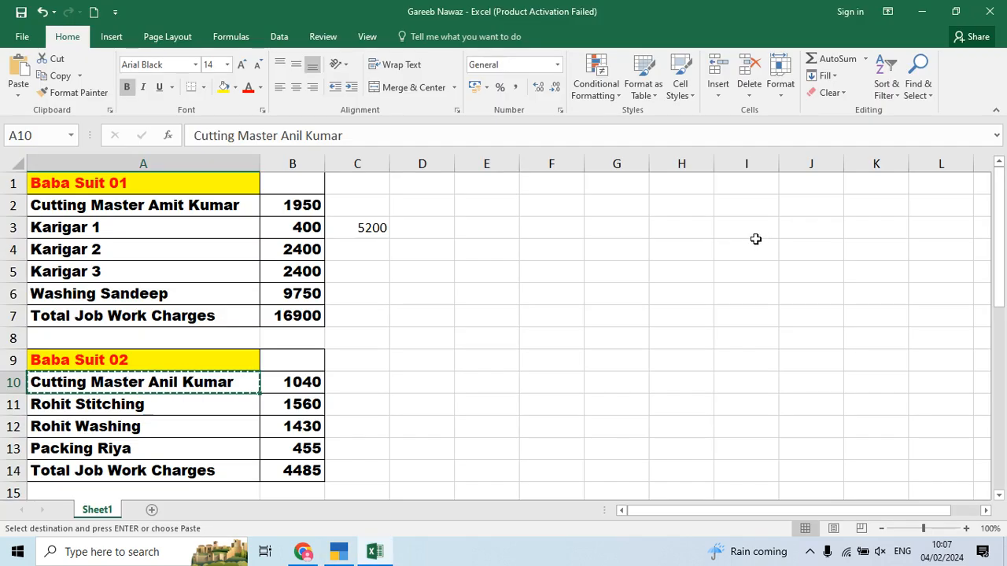
click(170, 405)
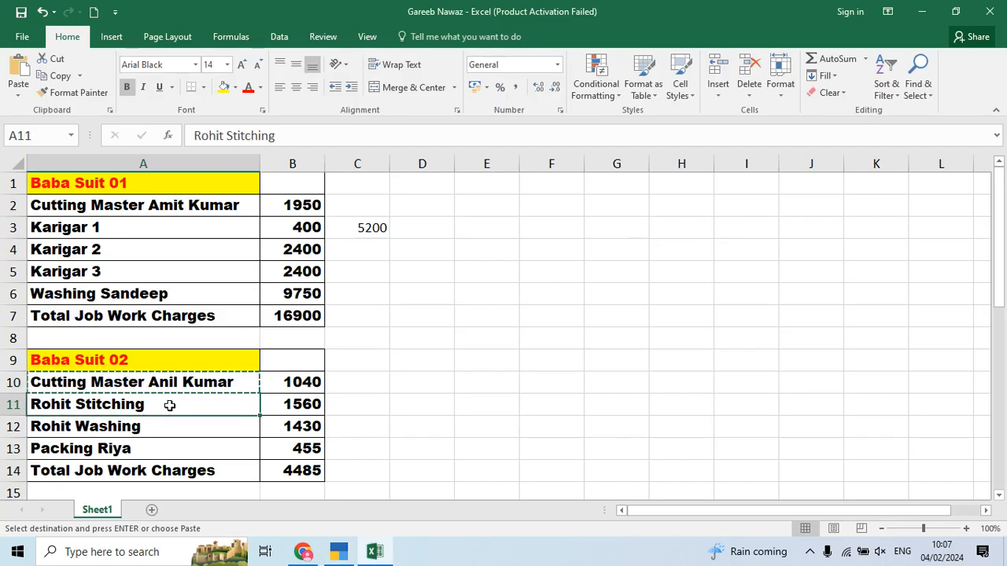
key(alt+Tab)
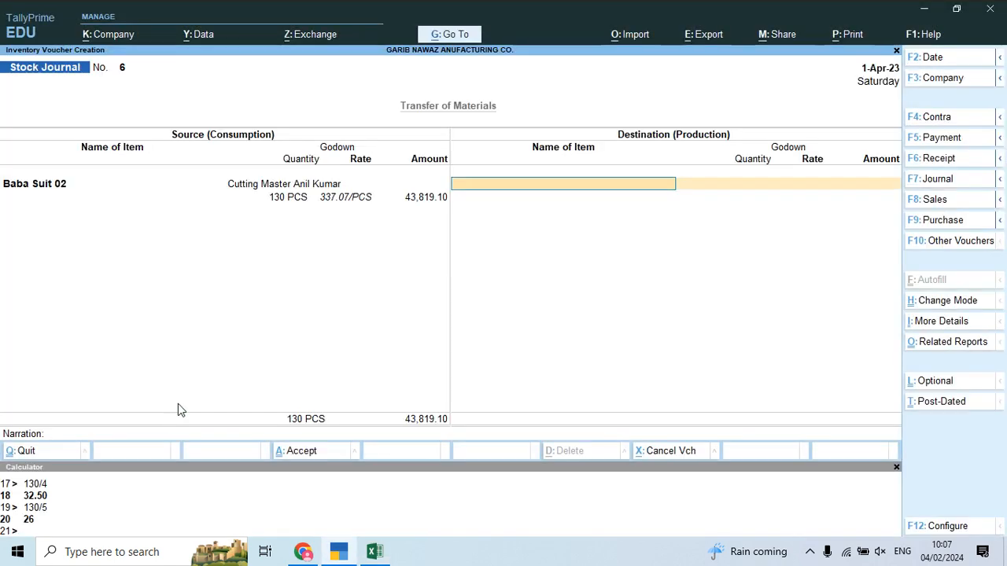
text(Bab)
key(Down)
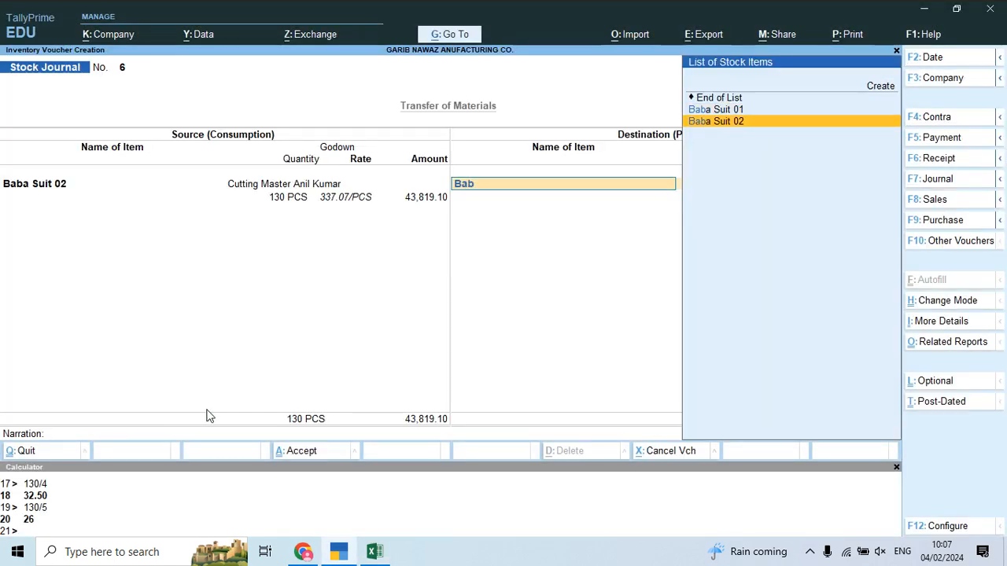
key(Return)
key(alt+c)
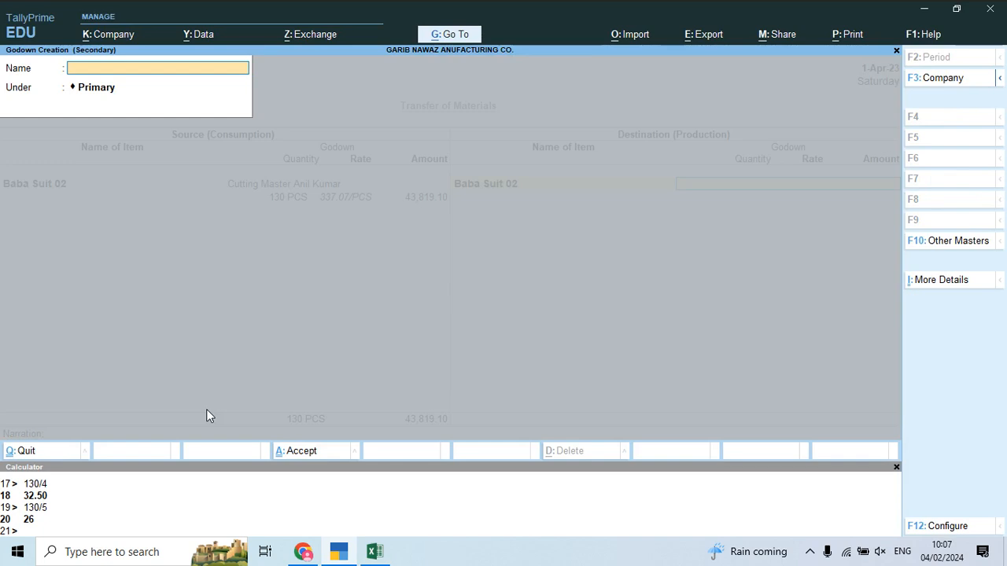
text(Rohit Stitching)
key(Return)
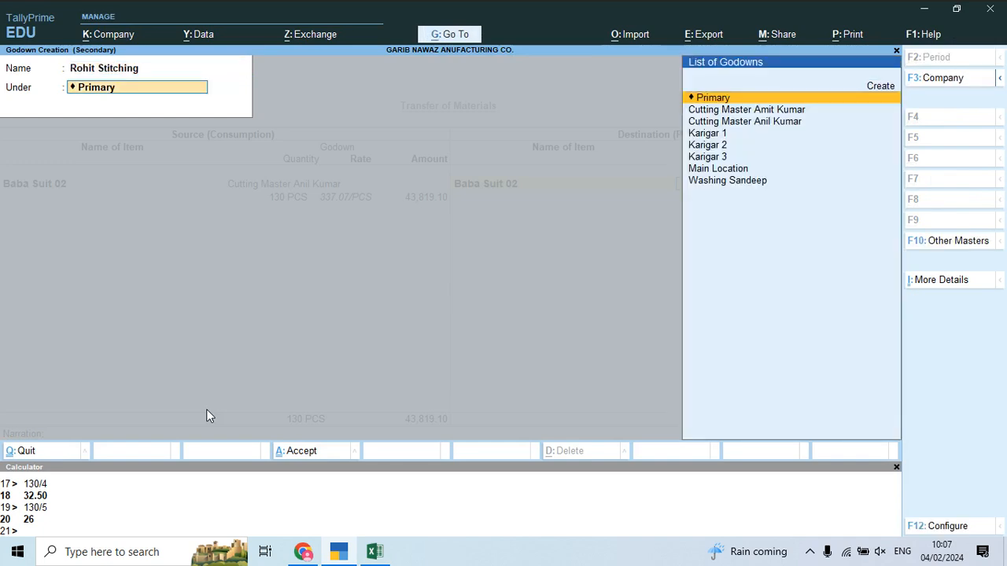
key(Return)
key(Return)
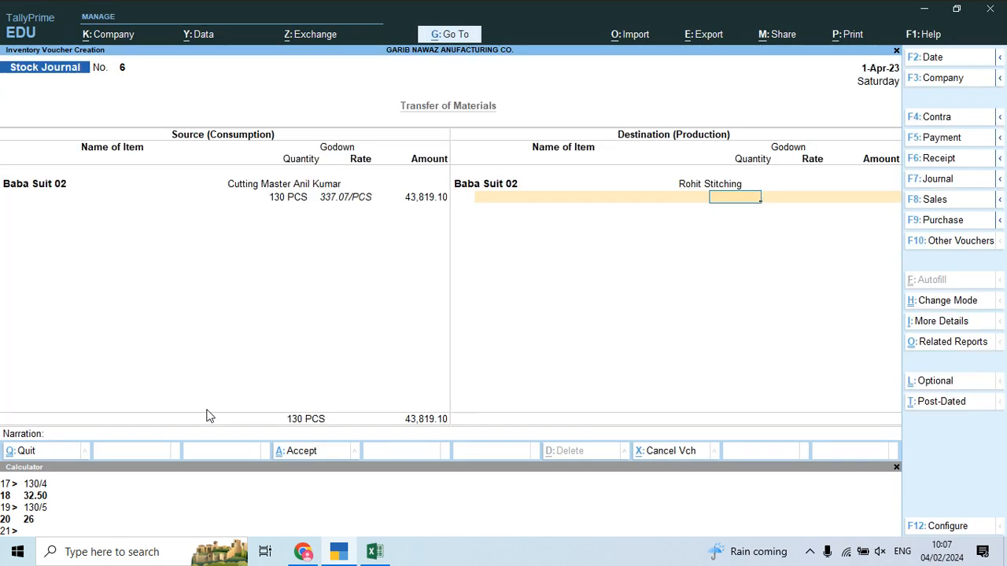
text(130)
key(Return)
Step: Add 1,560 Job Work Charges as additional cost and complete the voucher entries
key(Return)
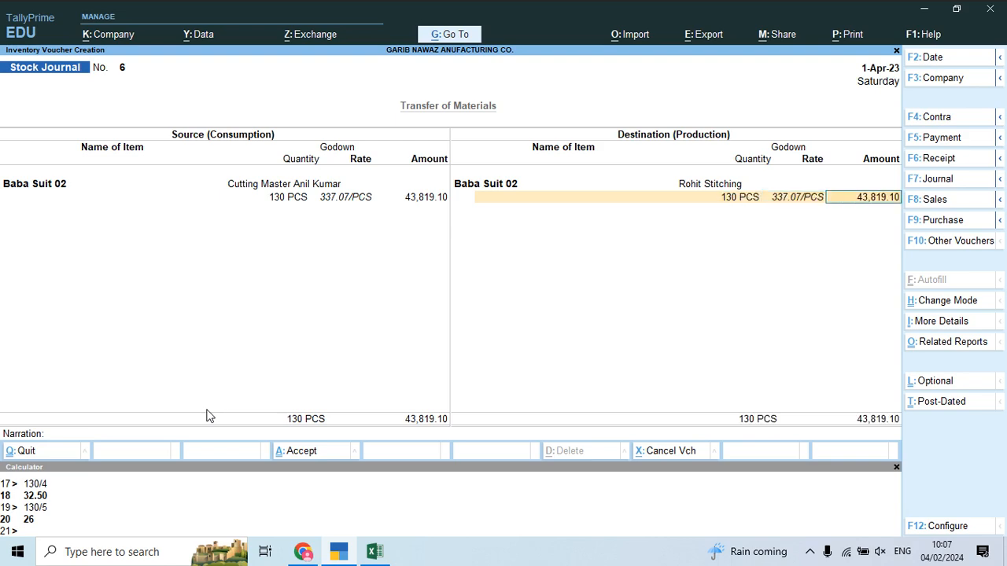
key(Return)
key(Down)
key(Down)
key(Down)
key(Return)
key(Return)
key(alt+Tab)
click(273, 406)
key(alt+Tab)
text(1560)
key(Return)
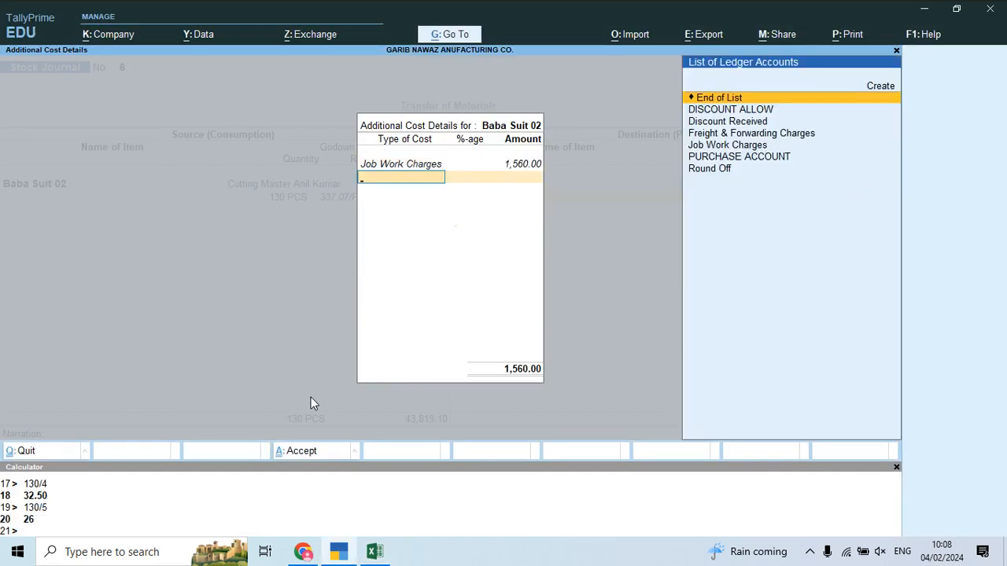
key(Return)
key(Return)
key(Return)
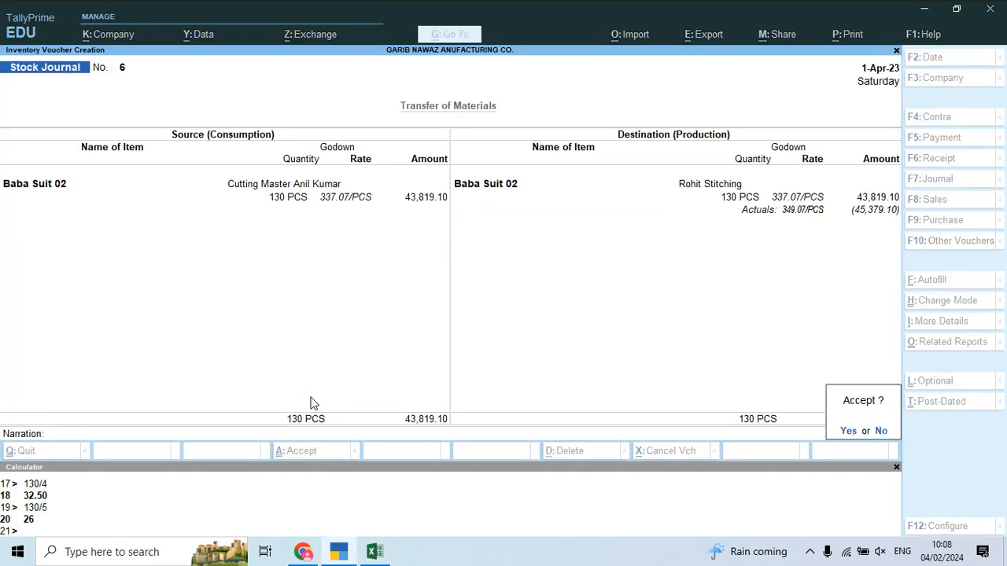
key(Return)
Step: Enter source Baba Suit 02 from Rohit Stitching, quantity 130
text(Baba)
key(Down)
key(Down)
key(Return)
text(13)
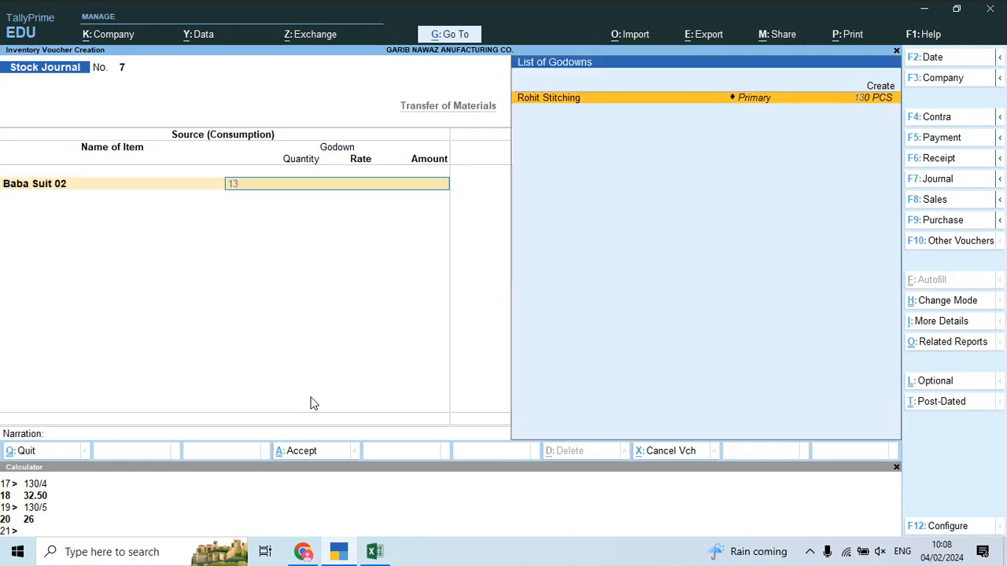
key(Return)
text(0)
key(Return)
Step: Set destination Baba Suit 02 into a newly created Rohit Washing godown under Primary
key(Return)
key(Return)
key(Return)
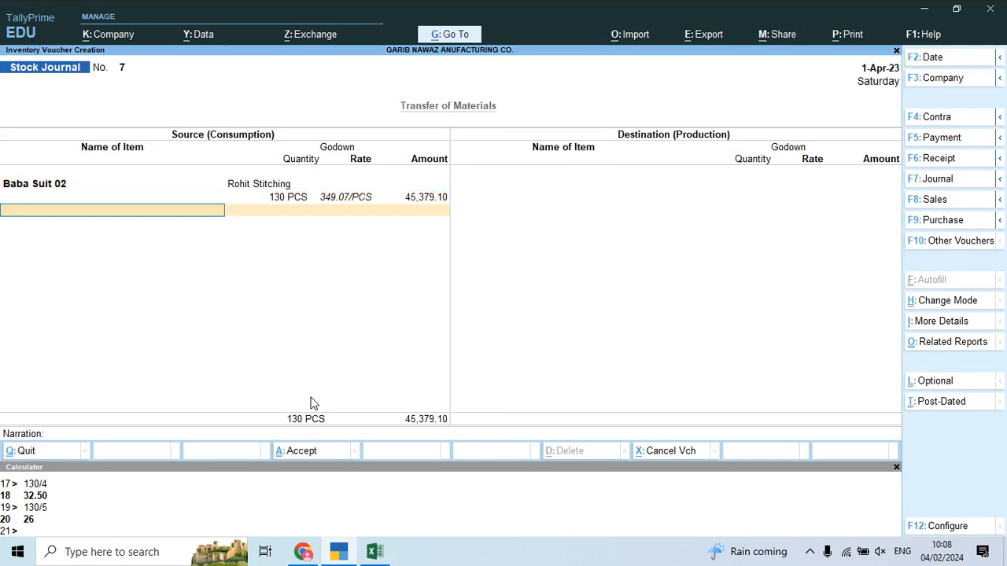
text(Baba)
key(Down)
key(Down)
key(Return)
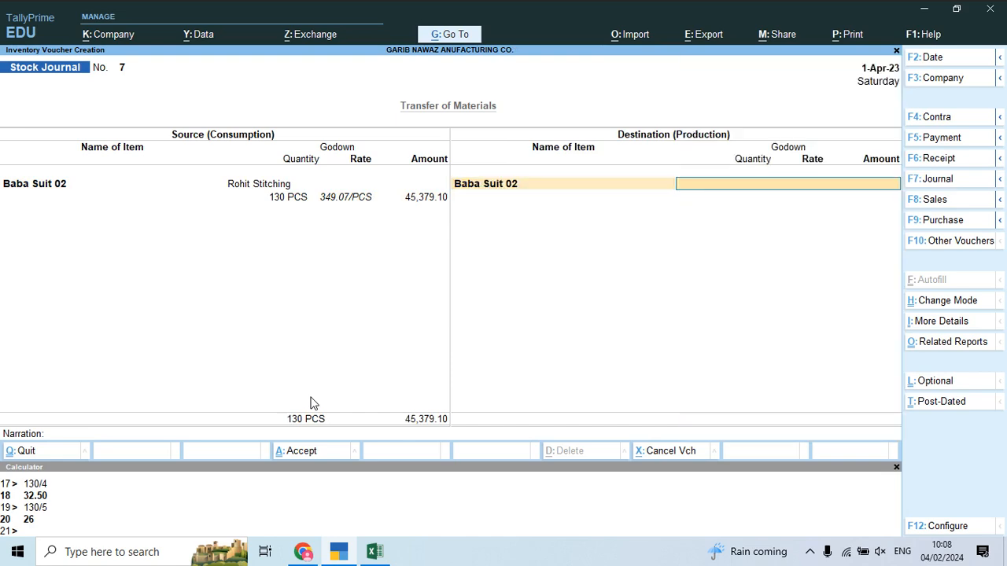
key(alt+Tab)
key(Down)
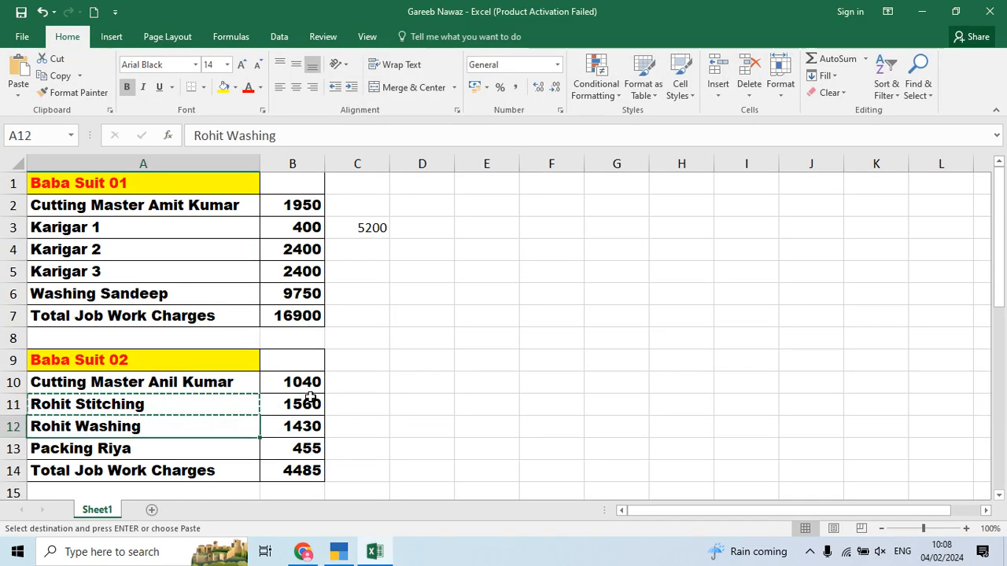
key(ctrl+c)
key(alt+Tab)
key(alt+c)
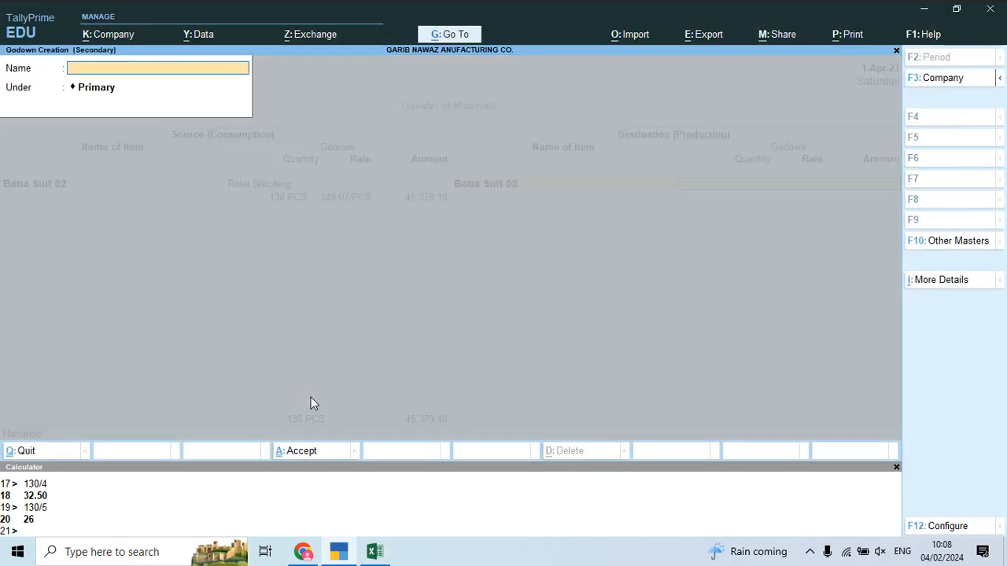
key(ctrl+v)
key(Return)
key(Return)
key(Return)
key(Return)
key(Return)
key(Return)
Step: Add 1,430 Job Work Charges as additional cost and save voucher 7
key(Down)
key(Down)
key(Down)
key(Down)
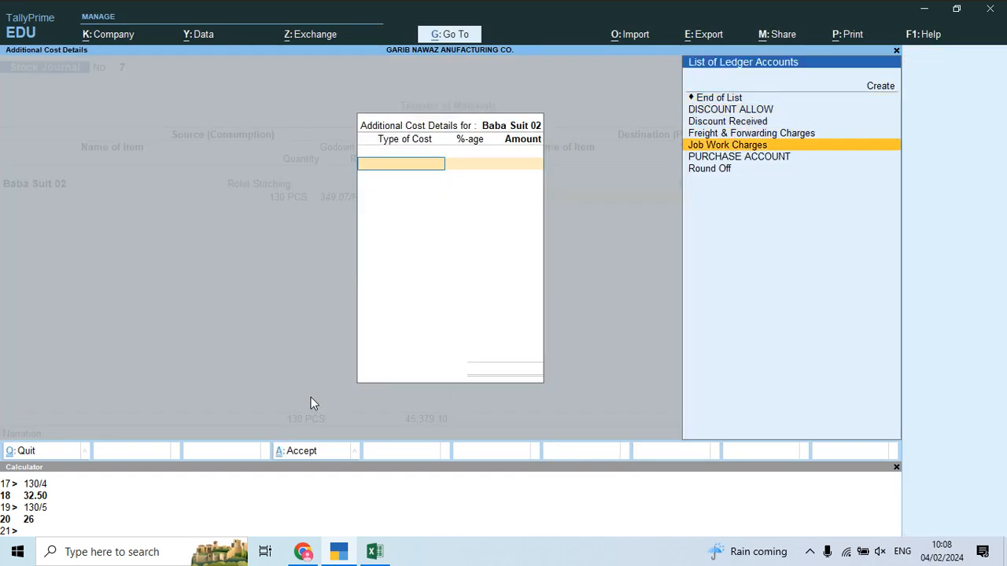
key(Return)
key(alt+Tab)
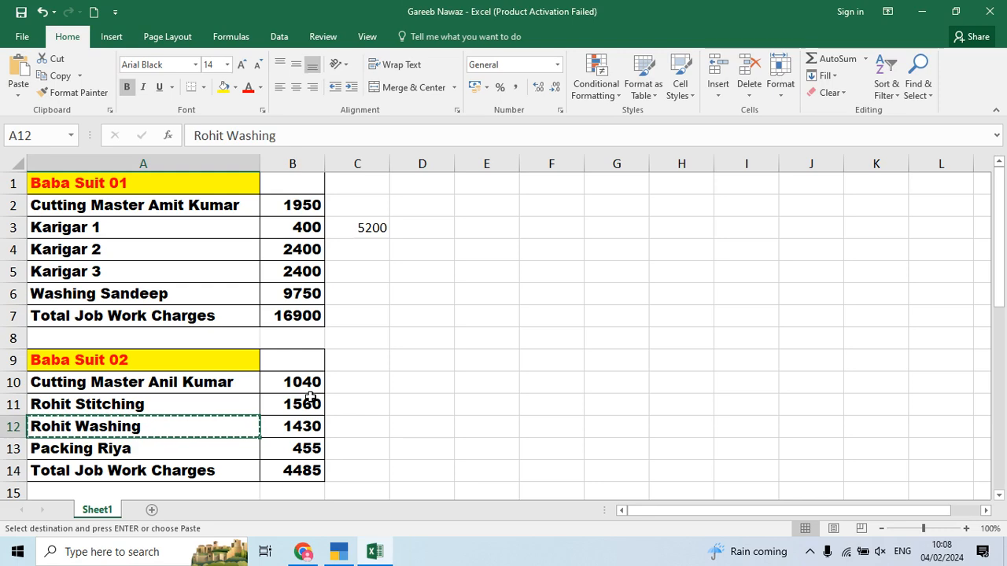
key(alt+Tab)
text(1430)
key(Return)
key(Return)
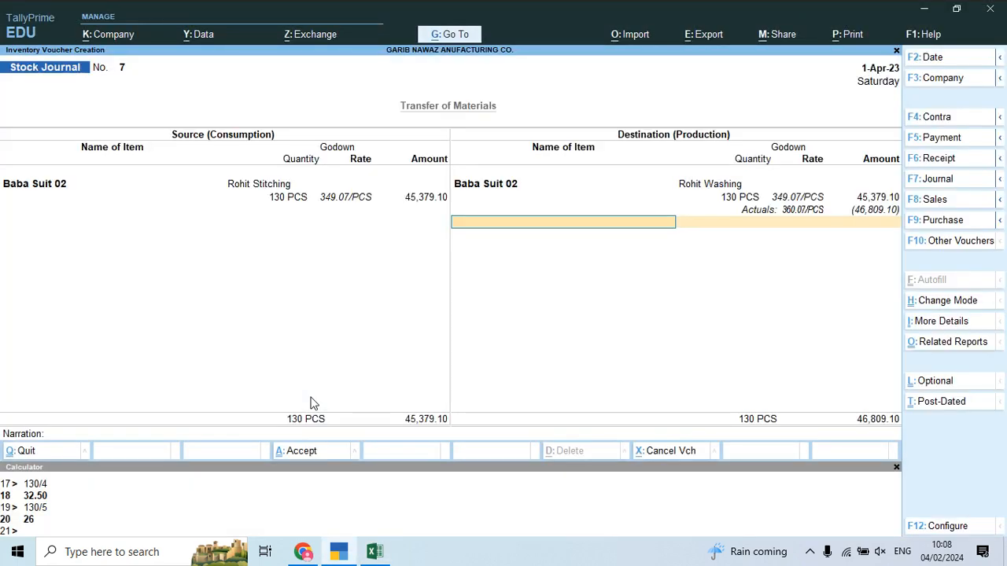
key(Return)
key(Return)
key(Return)
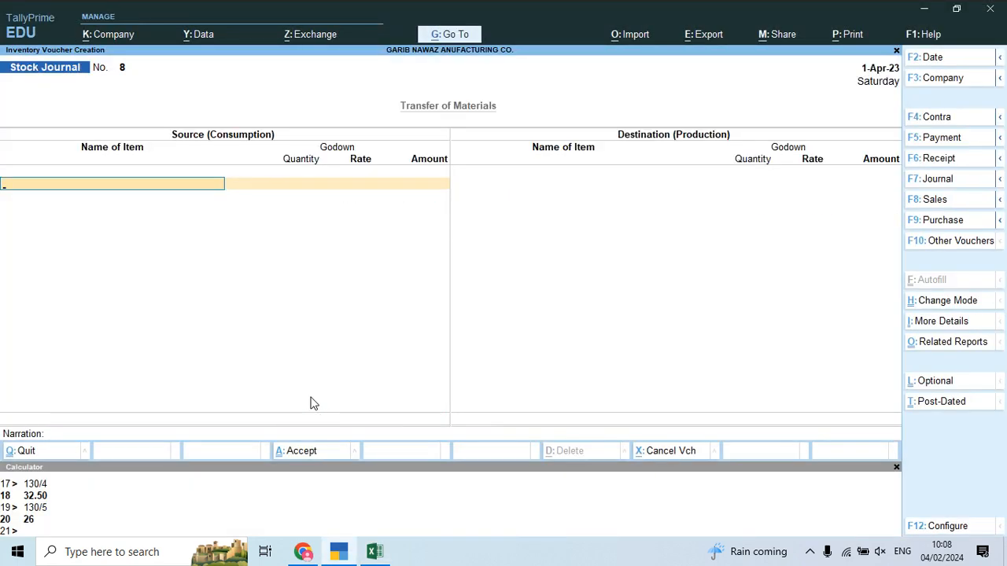
Step: Enter source Baba Suit 02 from Rohit Washing, quantity 130
text(Bab)
key(Down)
key(Return)
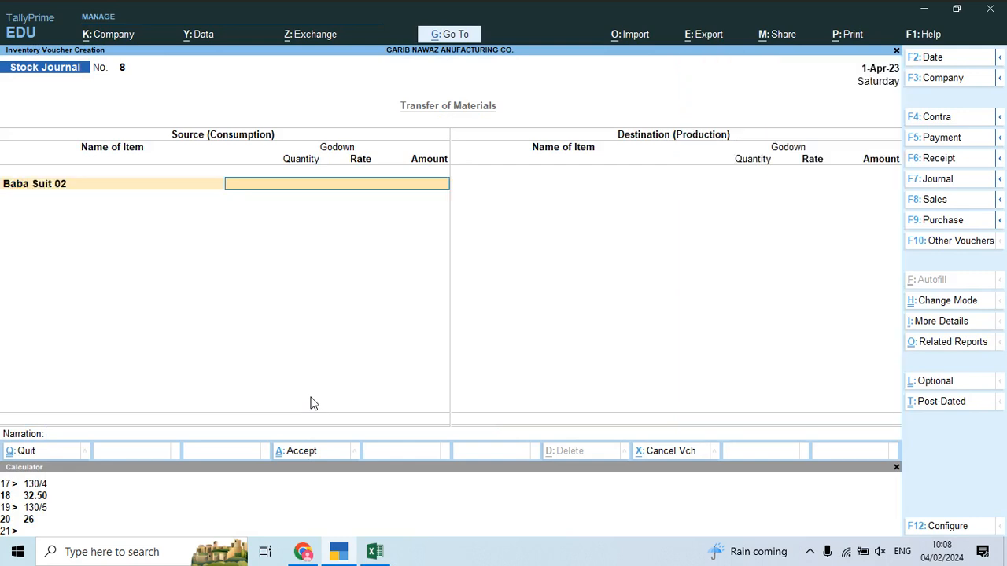
text(Ro)
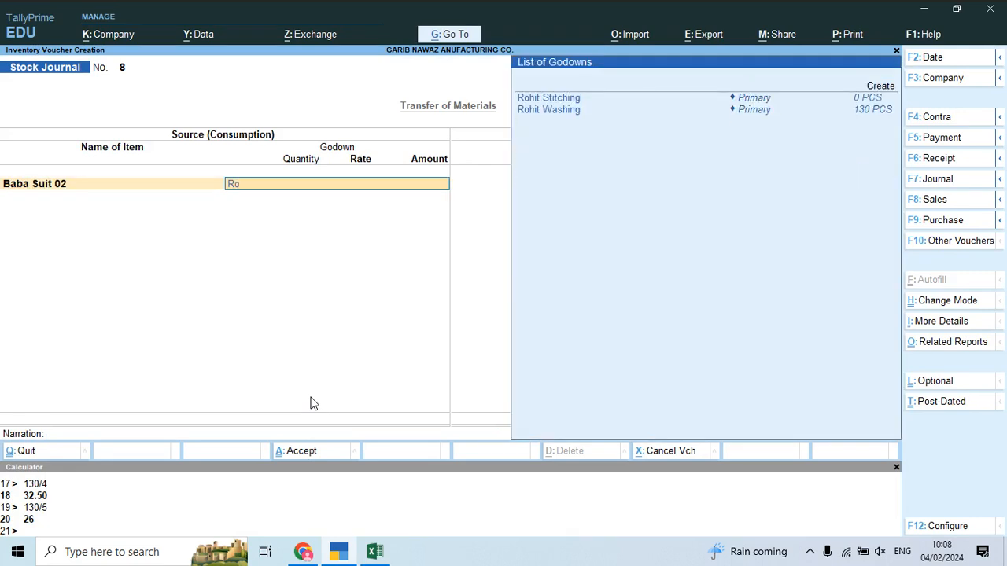
key(Down)
key(Return)
text(130)
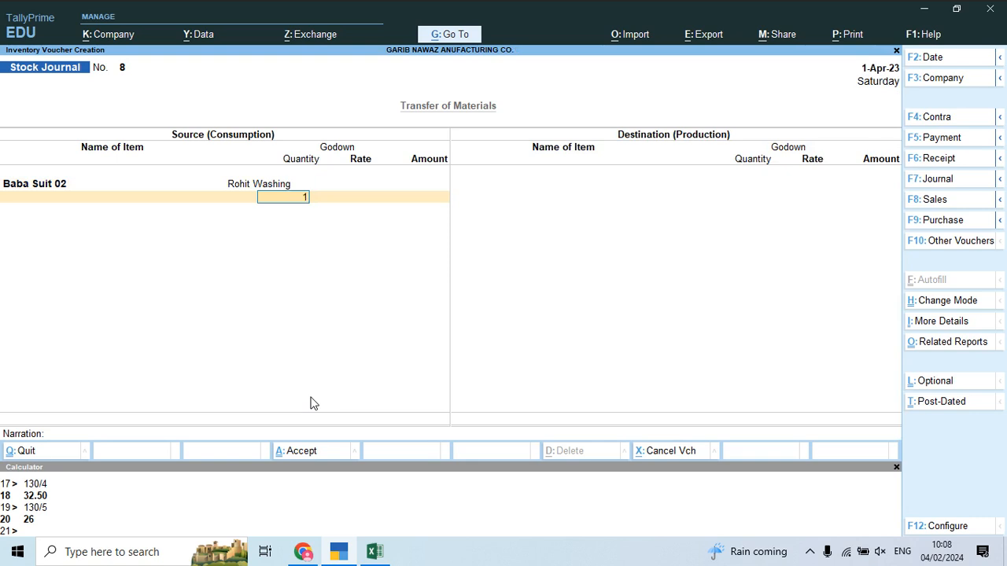
key(Return)
key(Return)
key(Return)
key(Return)
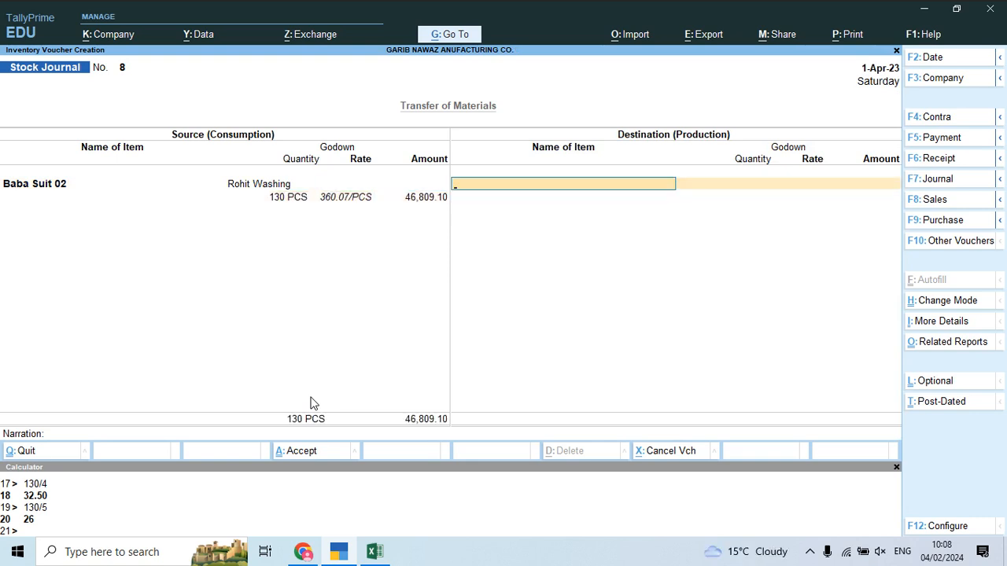
Step: Send 130 PCS Baba Suit 02 to a newly created Packing Riya godown
text(Ba)
key(Down)
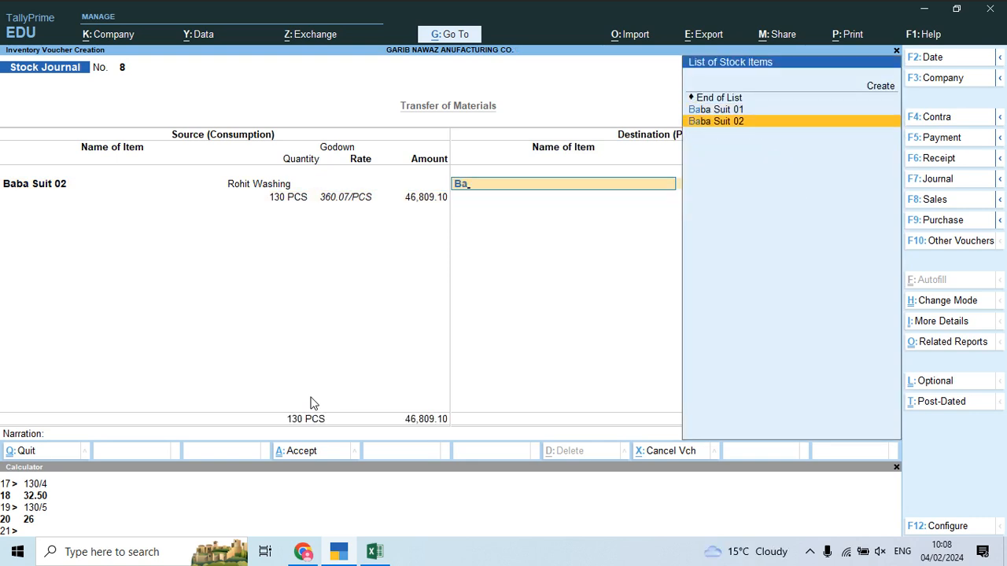
key(Return)
key(alt+Tab)
key(Down)
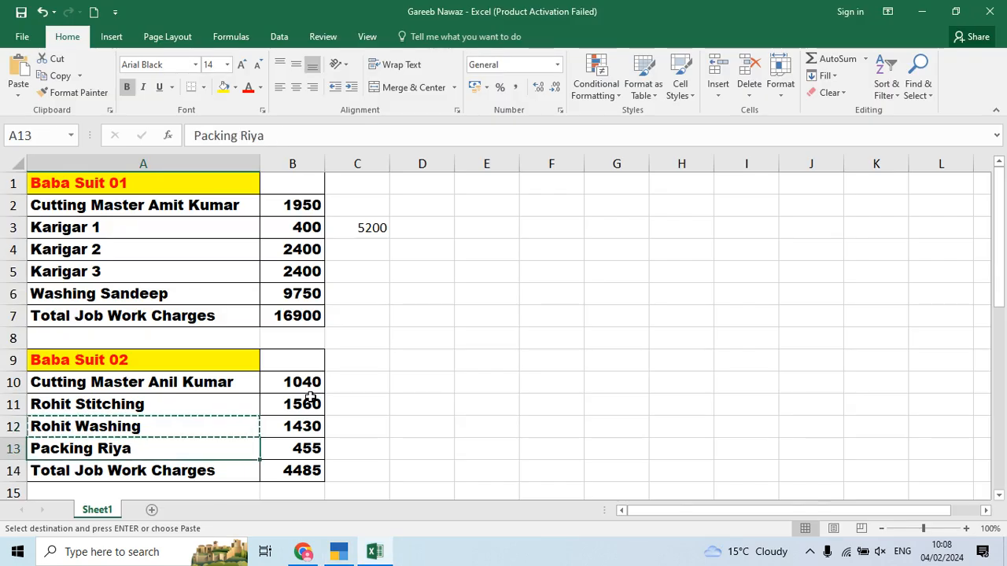
key(ctrl+c)
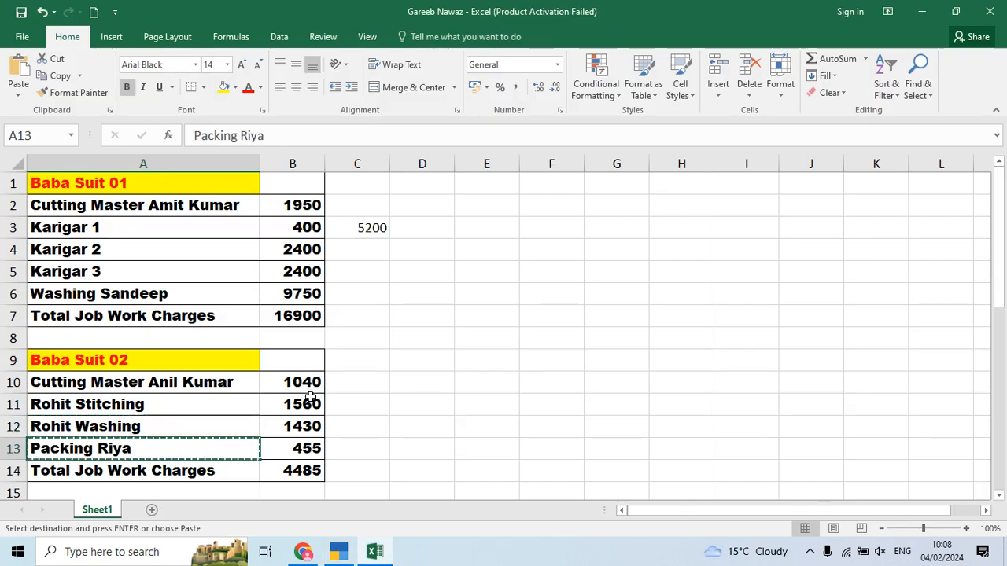
key(alt+Tab)
key(alt+c)
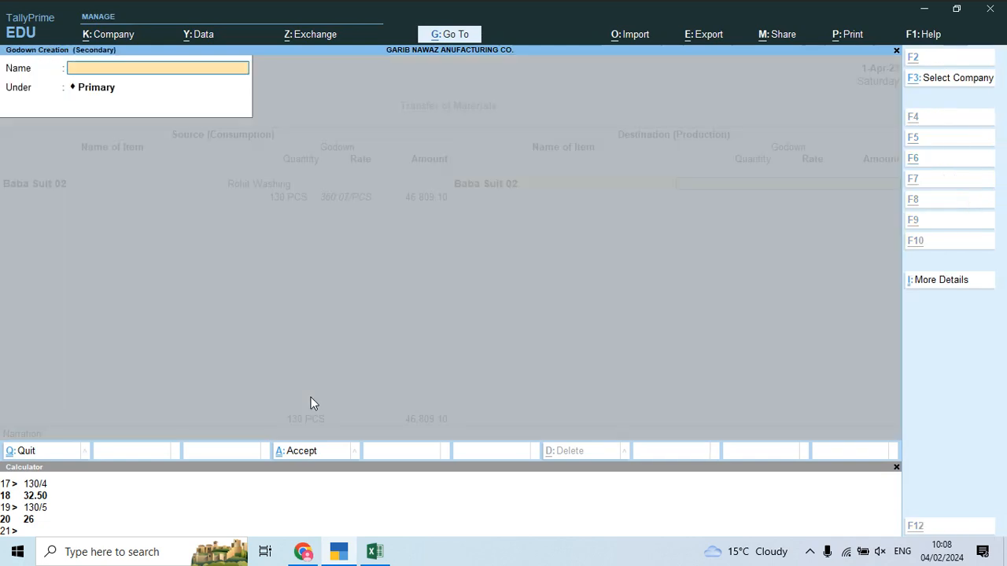
key(ctrl+v)
key(Return)
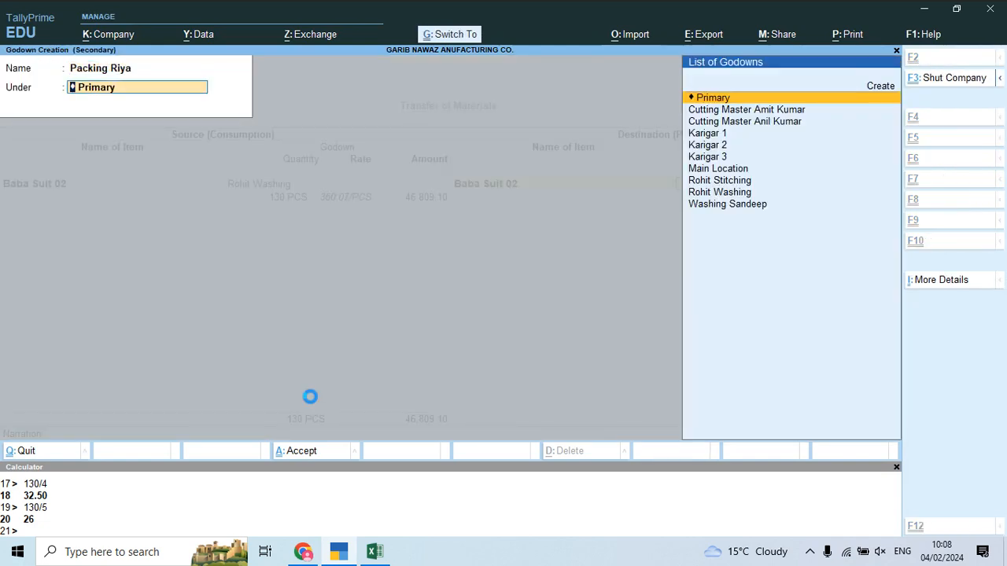
key(ctrl+a)
text(130)
key(Return)
key(Return)
key(Return)
Step: Add 455 Job Work Charges as additional cost for the Packing Riya transfer
key(Down)
key(Down)
key(Down)
key(Down)
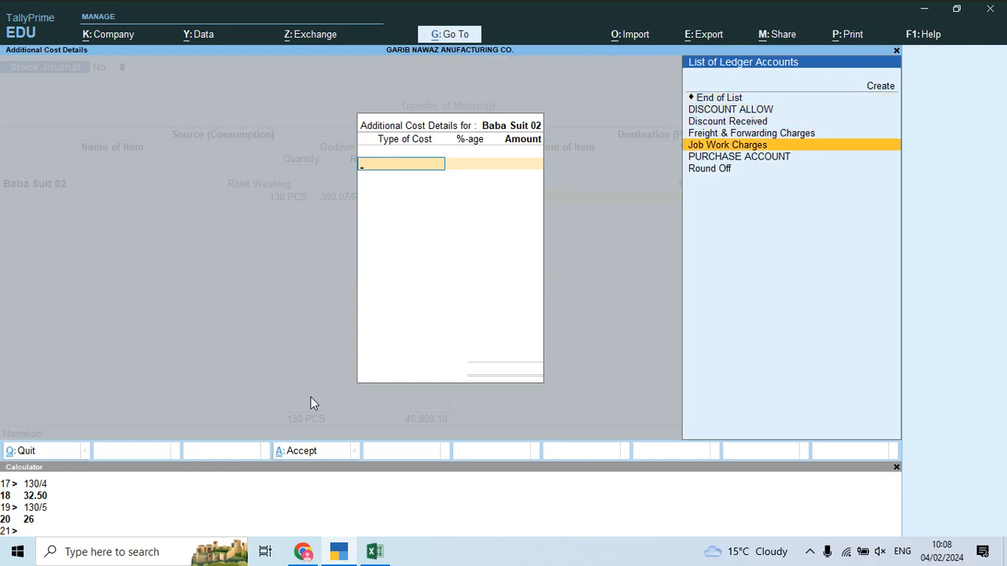
key(Return)
key(Return)
key(alt+Tab)
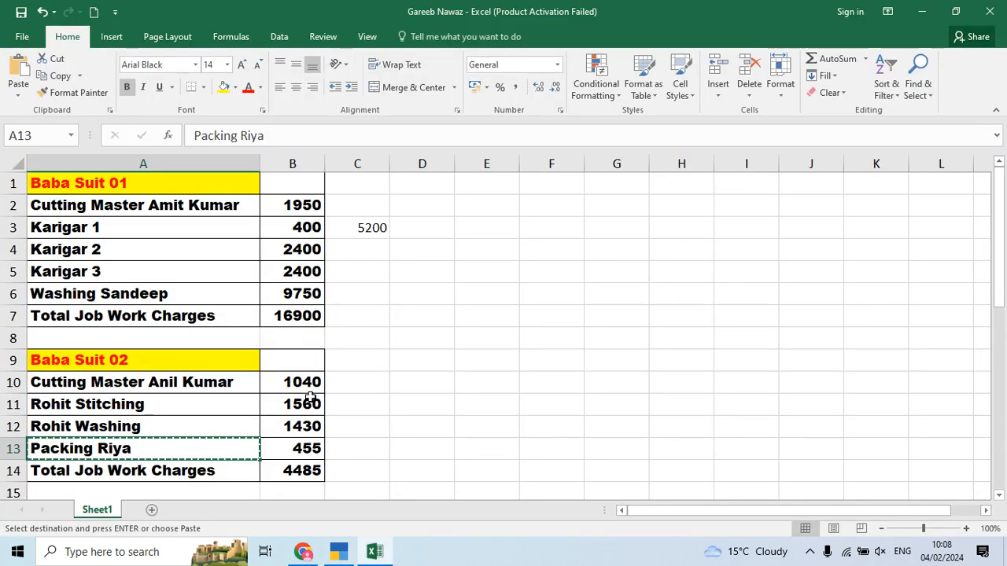
key(alt+Tab)
key(alt+Tab)
key(Right)
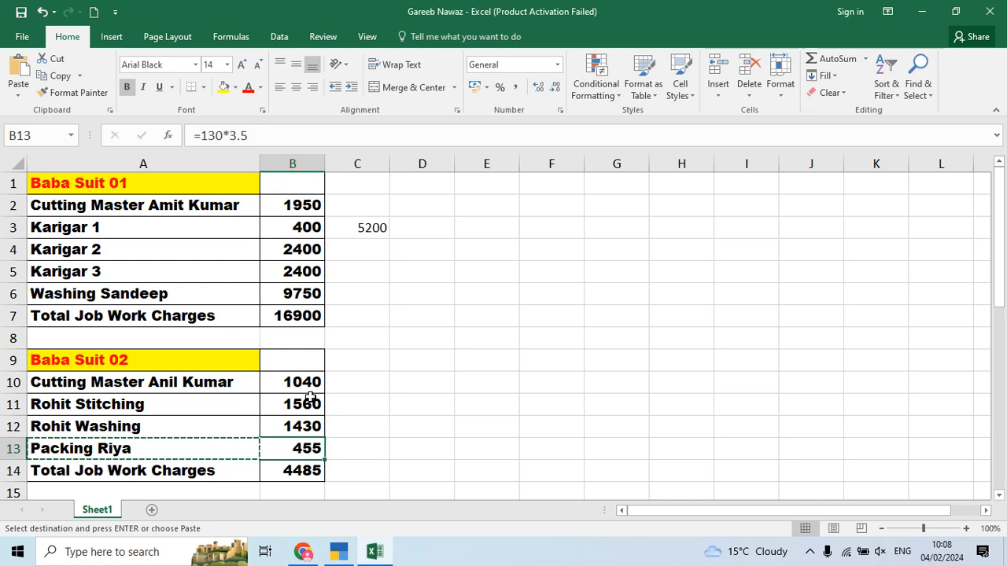
key(alt+Tab)
key(alt+Tab)
scroll(841, 379, down, 3)
key(alt+Tab)
key(alt+Tab)
key(alt+Tab)
key(alt+Tab)
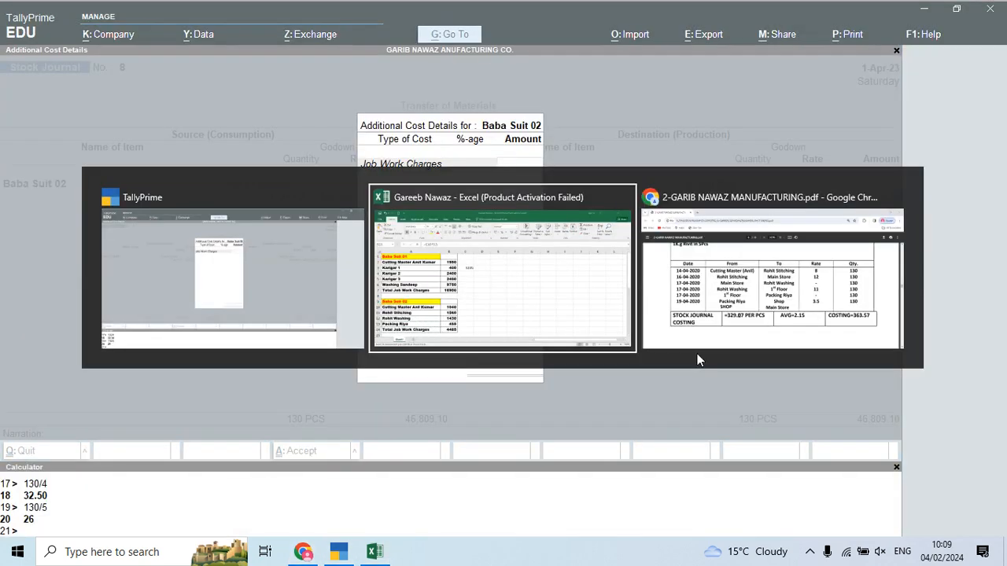
key(alt+Tab)
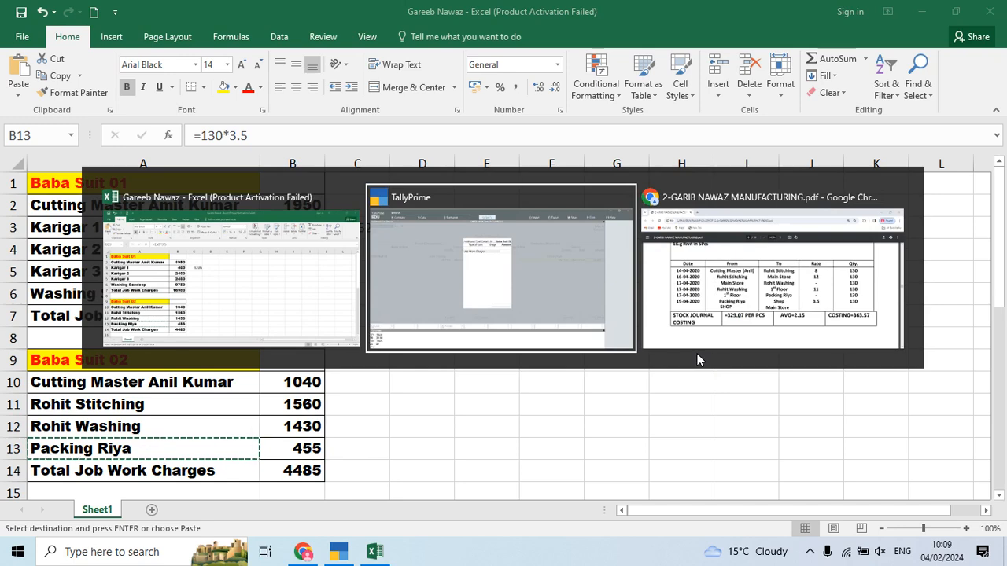
text(455)
key(Return)
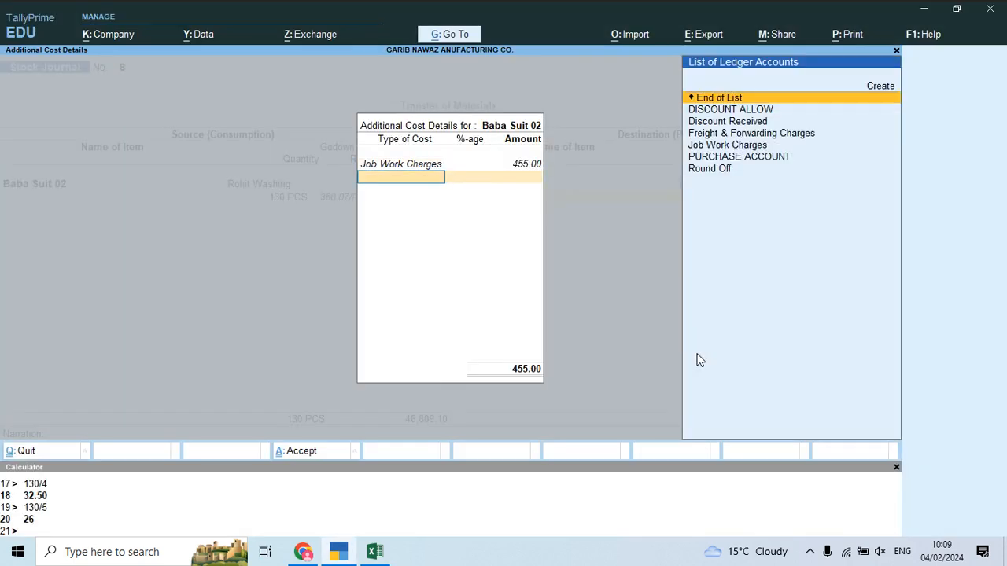
key(Return)
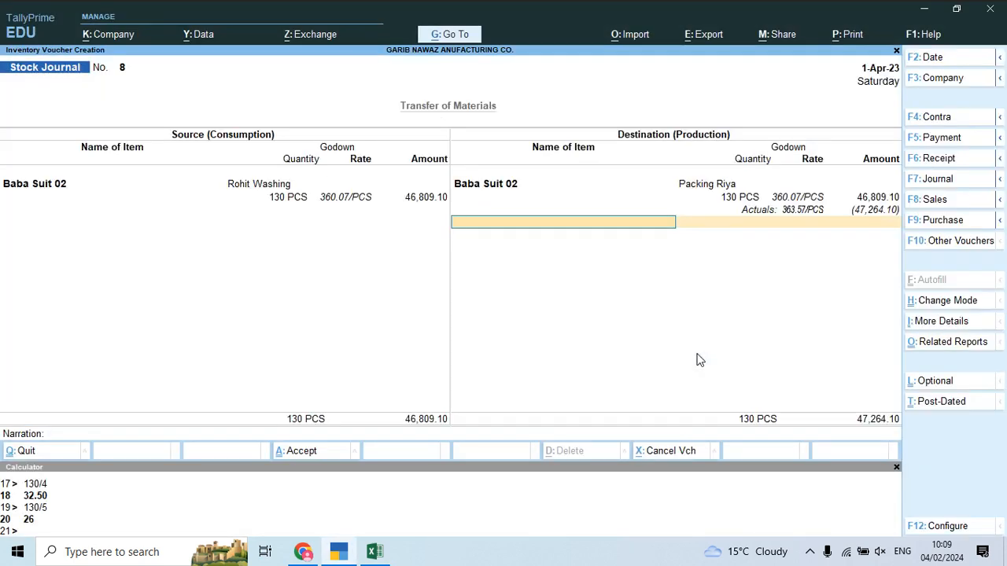
Step: Check the charges sheet and costing notes, then save Stock Journal 8
key(alt+Tab)
key(alt+Tab)
key(Tab)
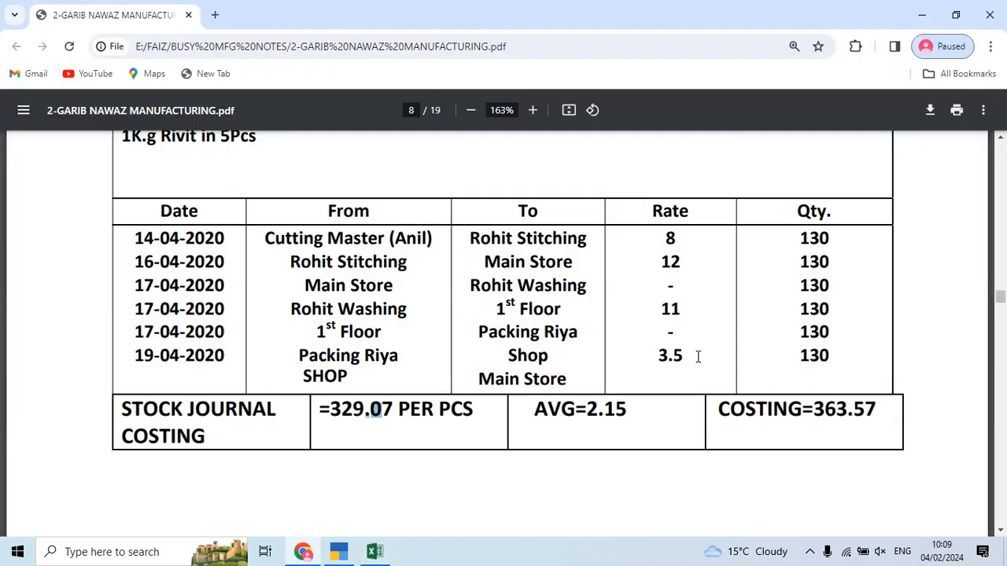
key(alt+Tab)
key(Tab)
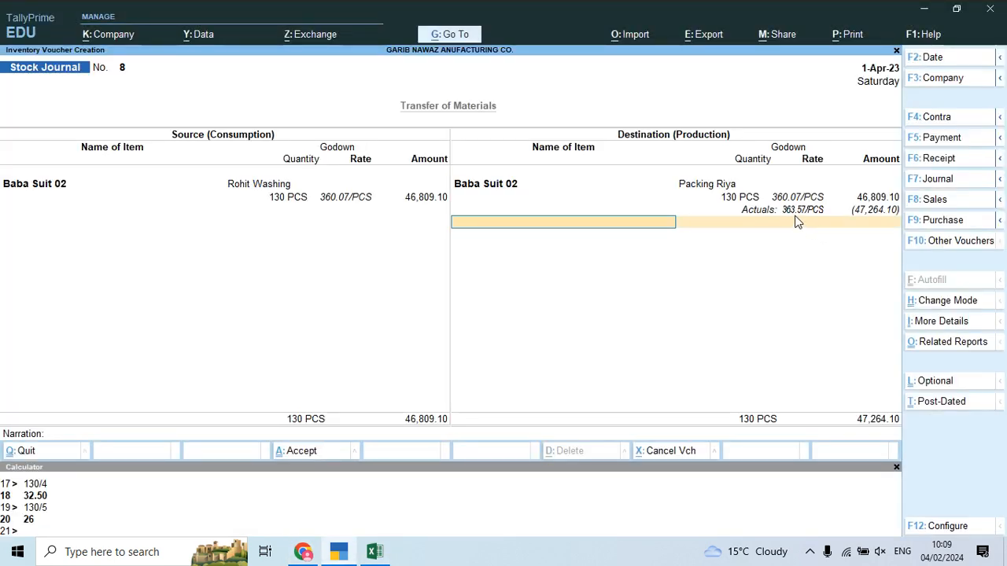
key(alt+Tab)
key(Tab)
key(shift+Tab)
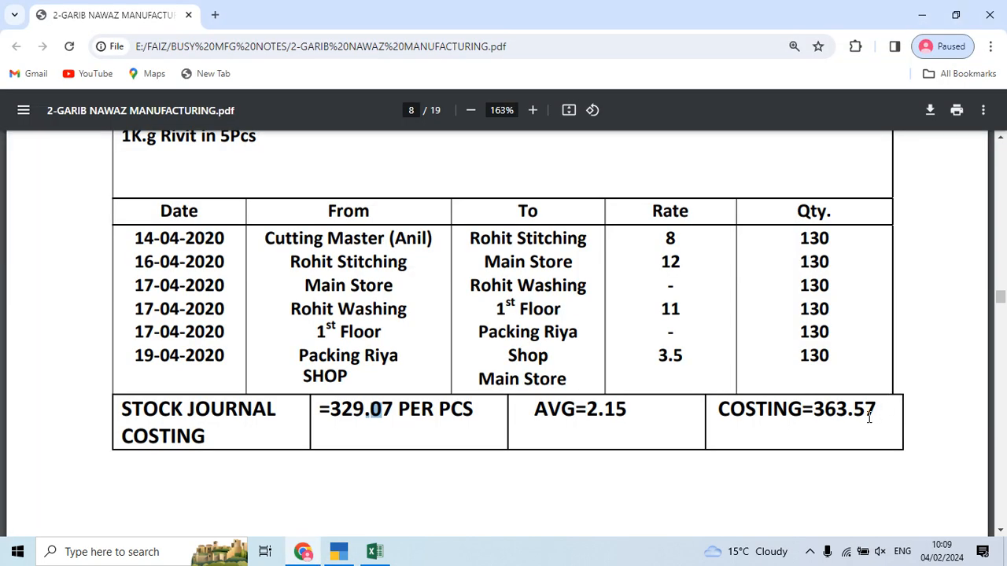
key(alt+Tab)
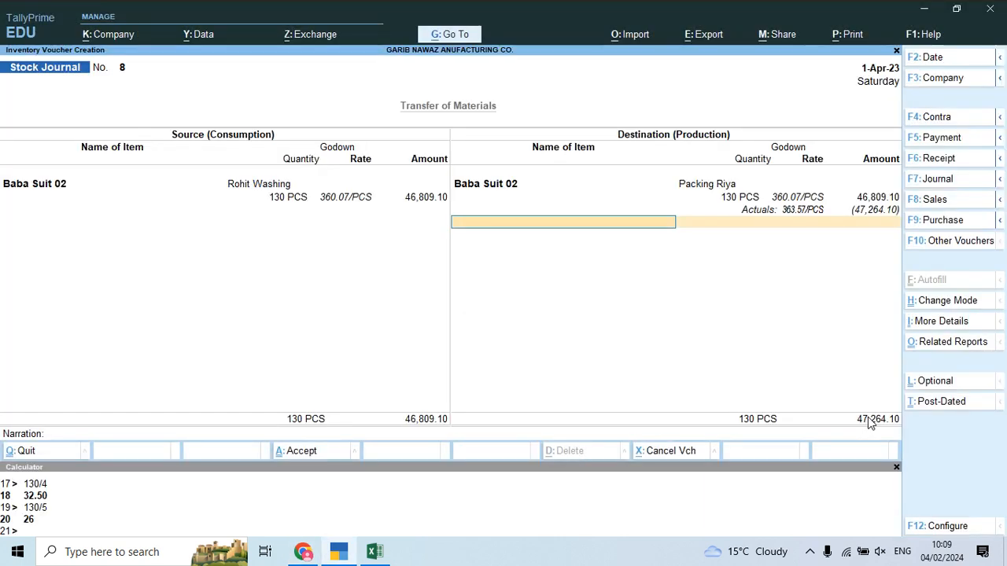
key(Return)
key(Return)
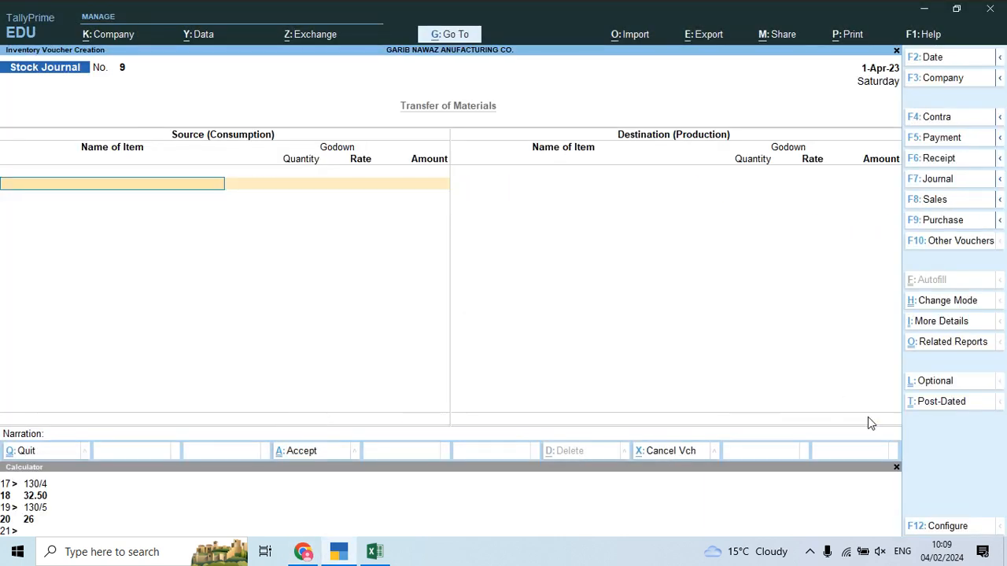
Step: Enter source Baba Suit 02 from Packing Riya, quantity 130 PCS
text(Bab)
key(Down)
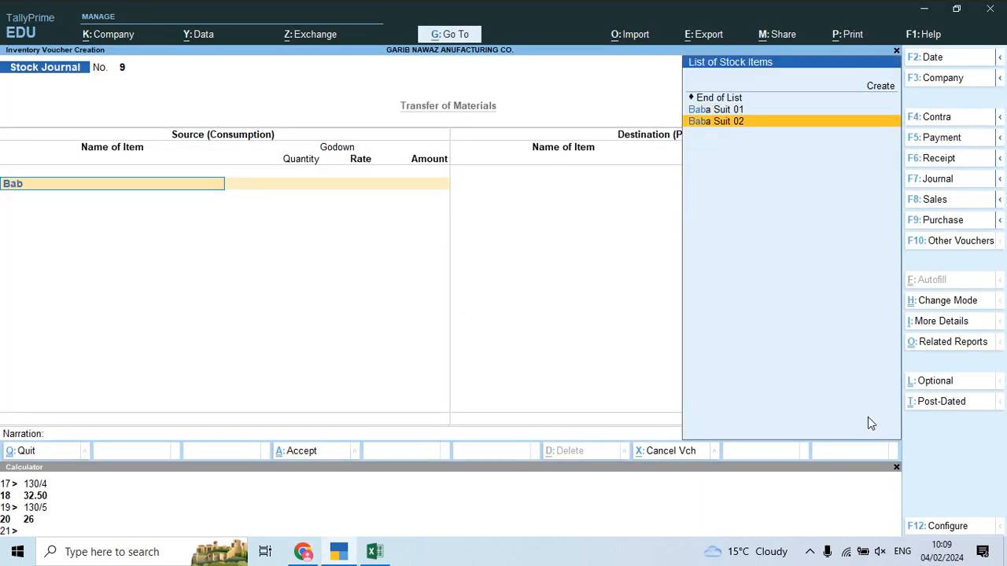
key(Return)
text(R)
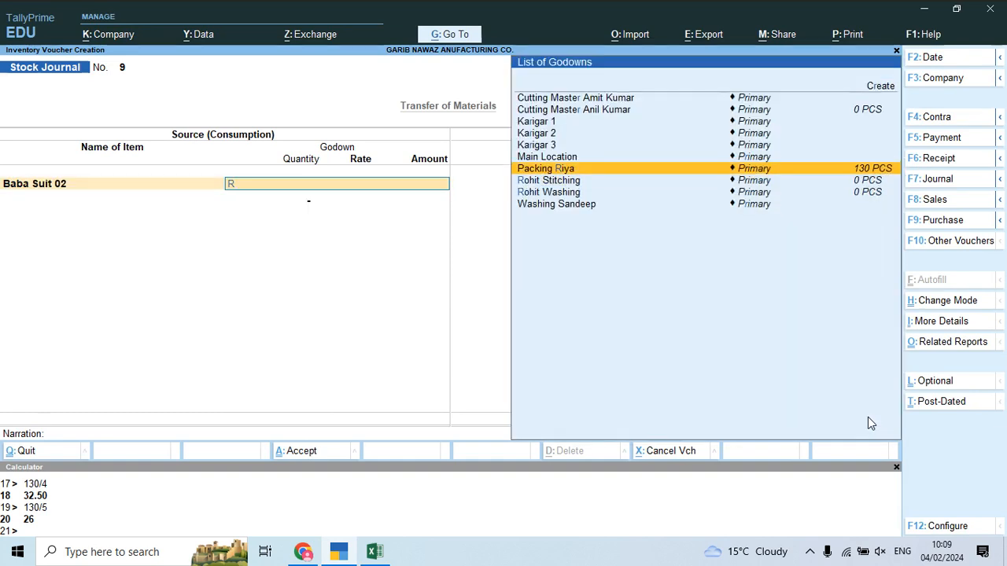
key(Return)
text(130)
key(Return)
Step: Send 130 PCS Baba Suit 02 to Main Location without additional costs and save voucher 9
key(Return)
key(Return)
key(Return)
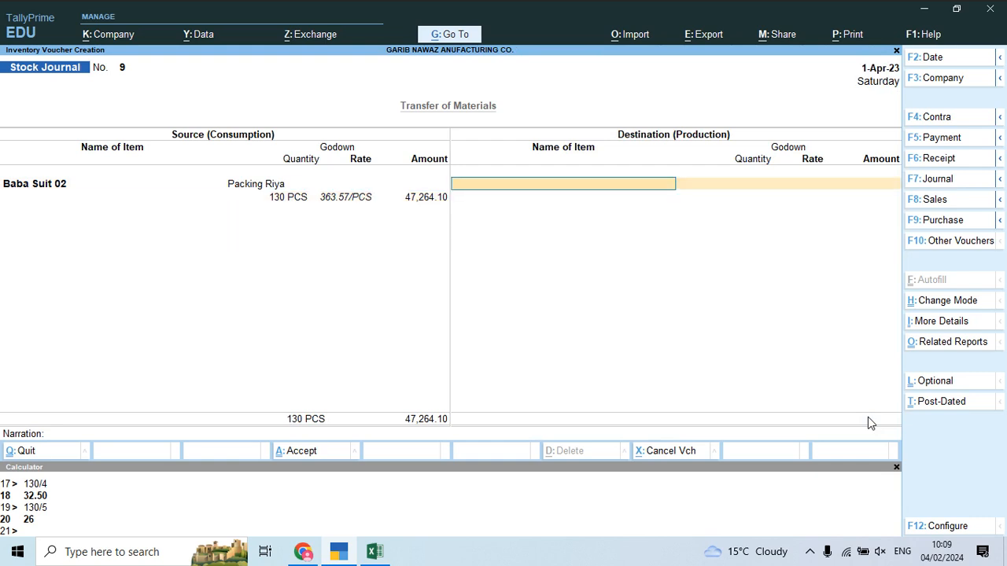
text(Bab)
key(Down)
key(Return)
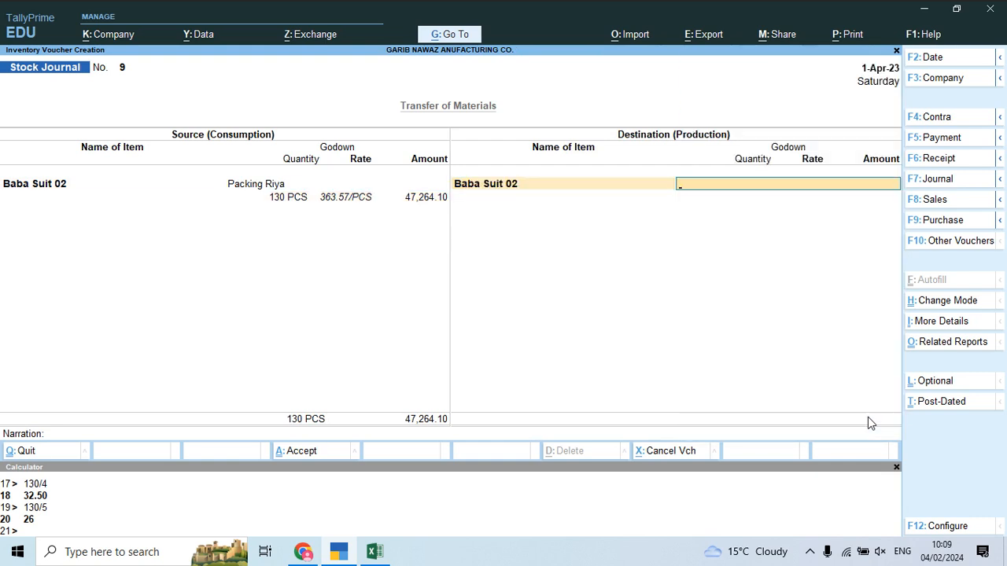
text(Ma)
key(Return)
text(130)
key(Return)
key(Return)
key(Return)
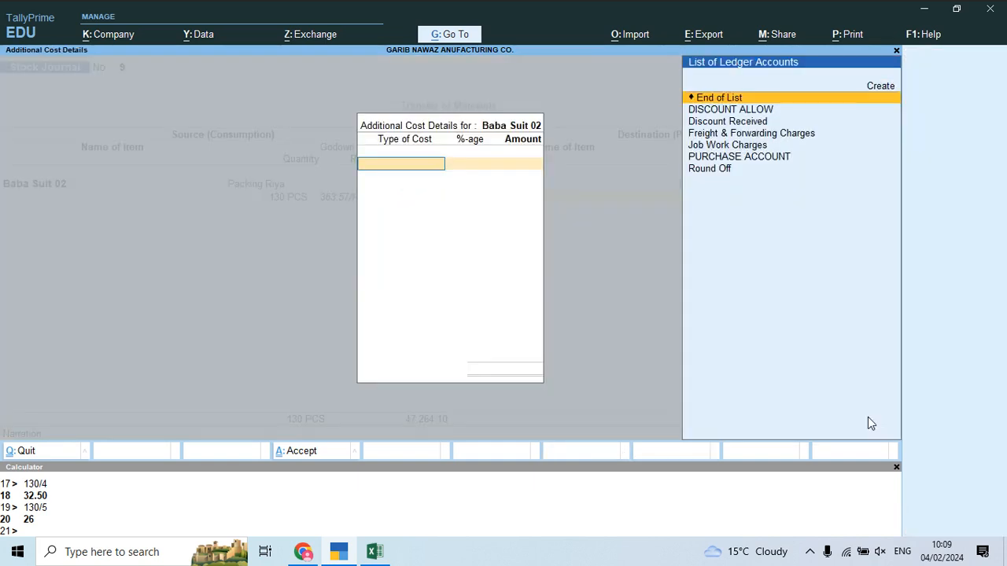
key(Return)
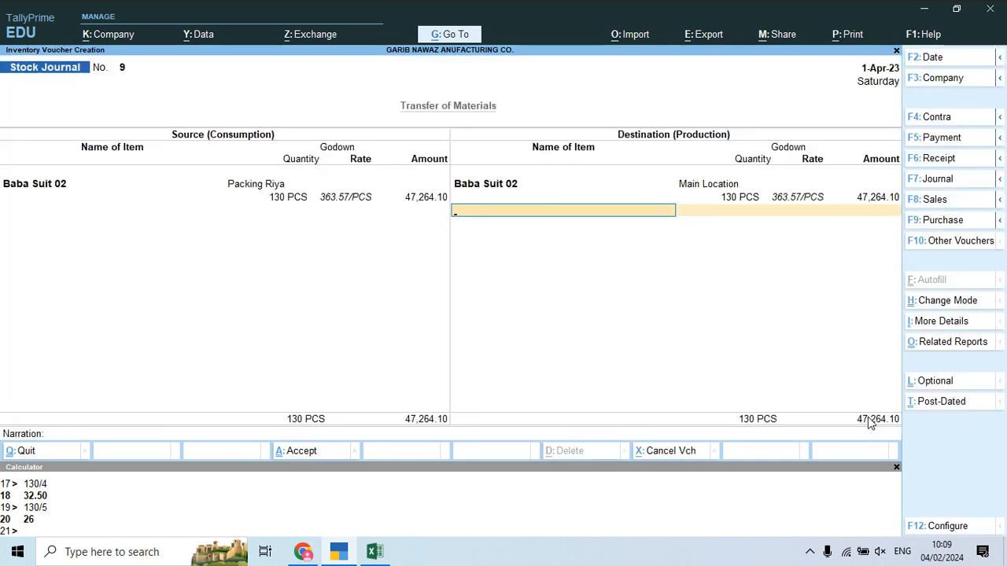
key(Return)
key(Return)
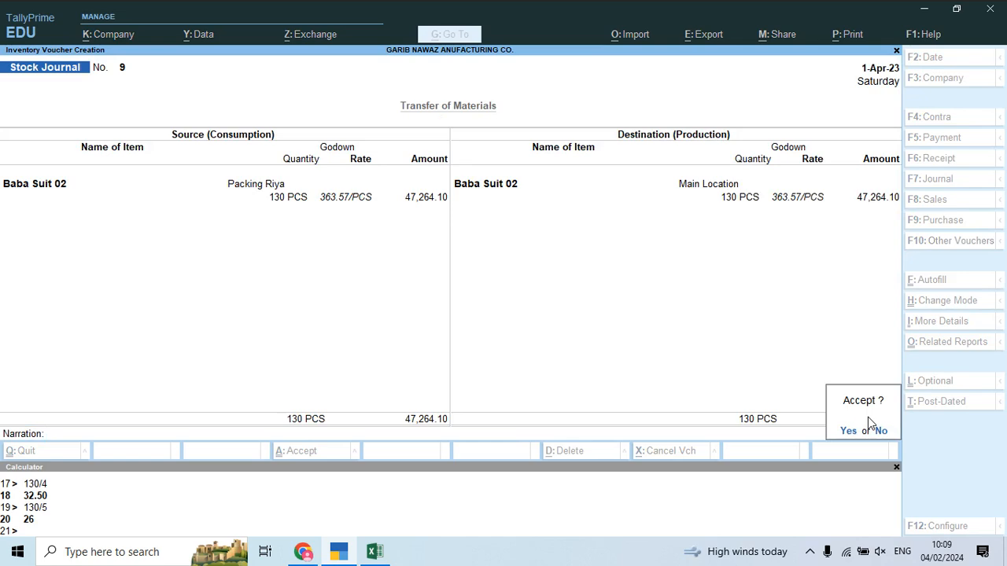
key(Return)
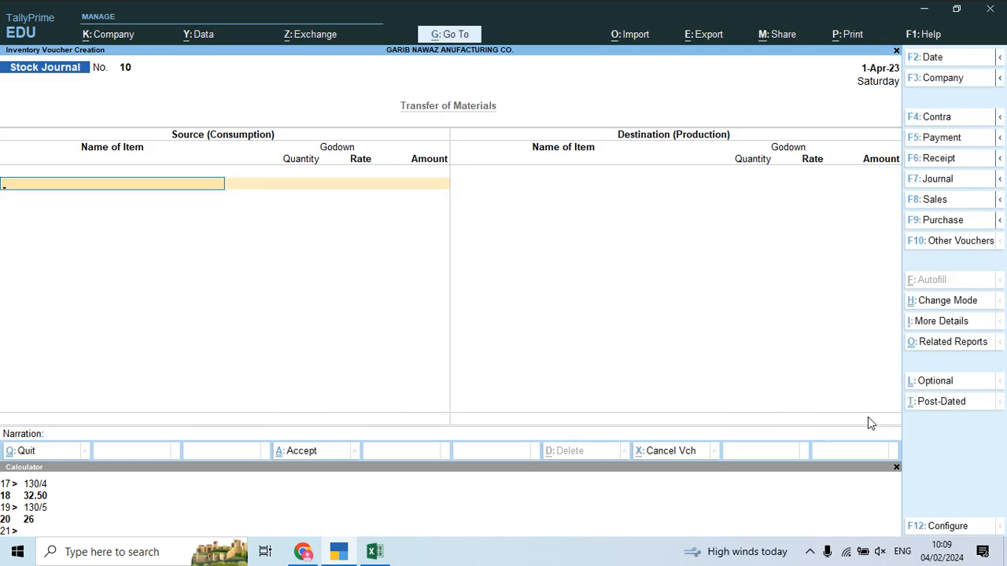
Step: Scroll the costing notes PDF down to the Babu Suit-03 notes
key(alt+Tab)
scroll(738, 380, down, 10)
scroll(738, 386, down, 2)
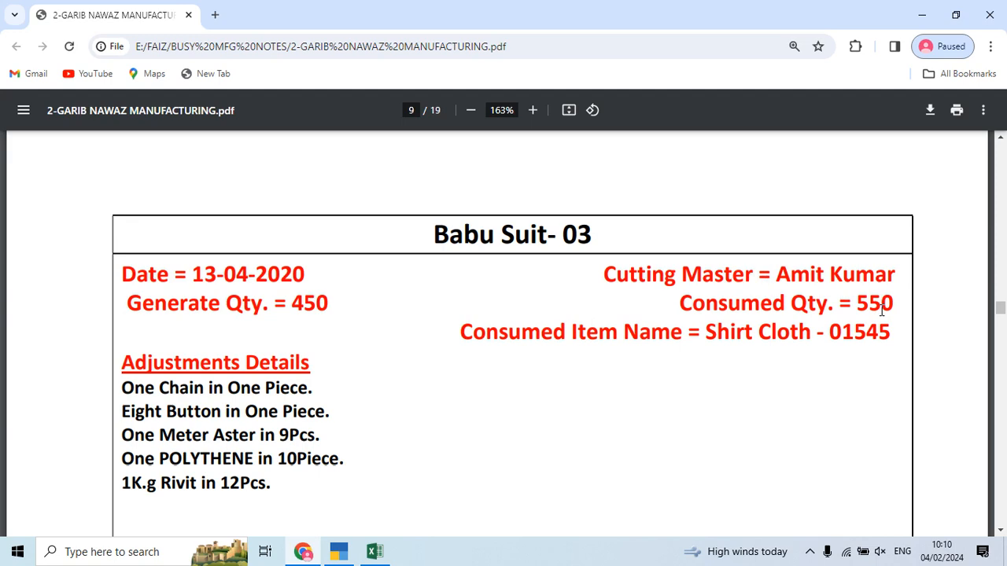
Step: Consume SHIRT CLOTH-01545, 550 MTR, from Main Location
key(alt+Tab)
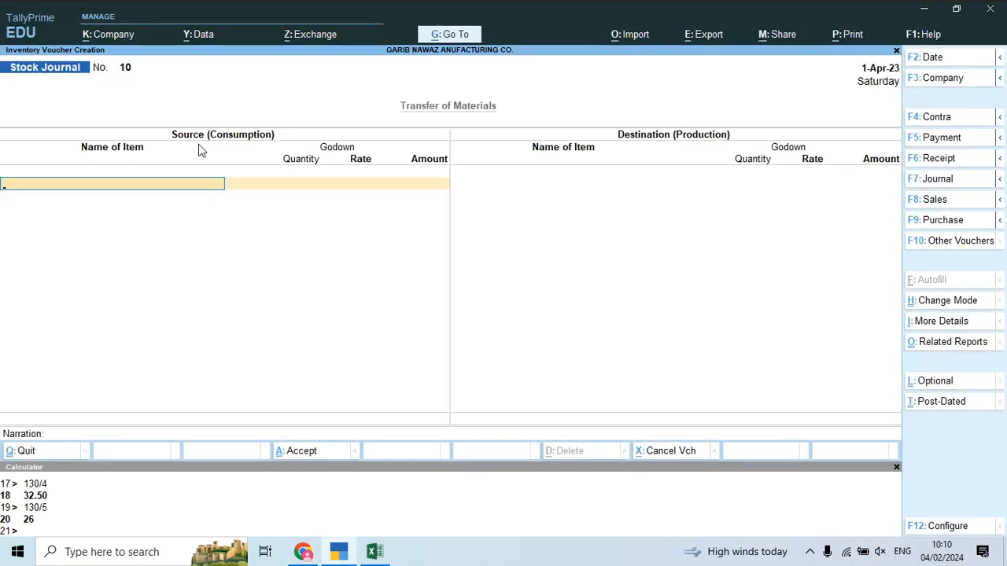
key(alt+Tab)
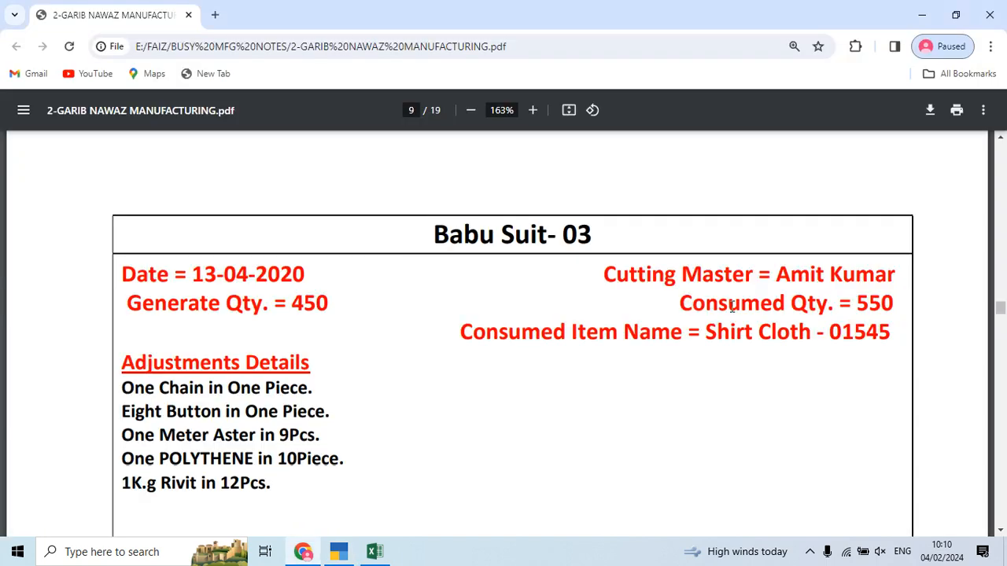
key(alt+Tab)
text(Shirt)
key(Down)
key(Down)
key(Return)
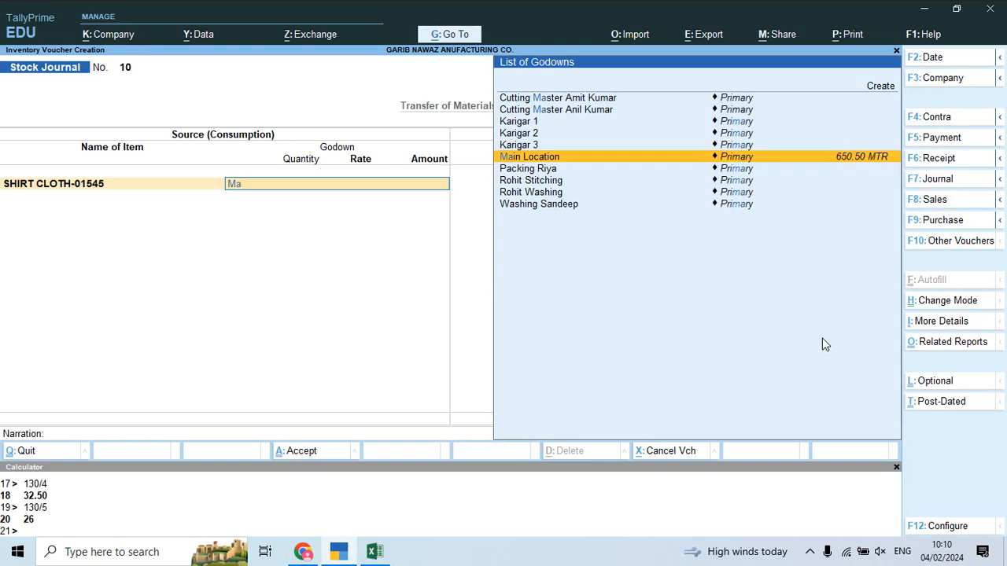
key(Return)
key(alt+Tab)
key(alt+Tab)
text(550)
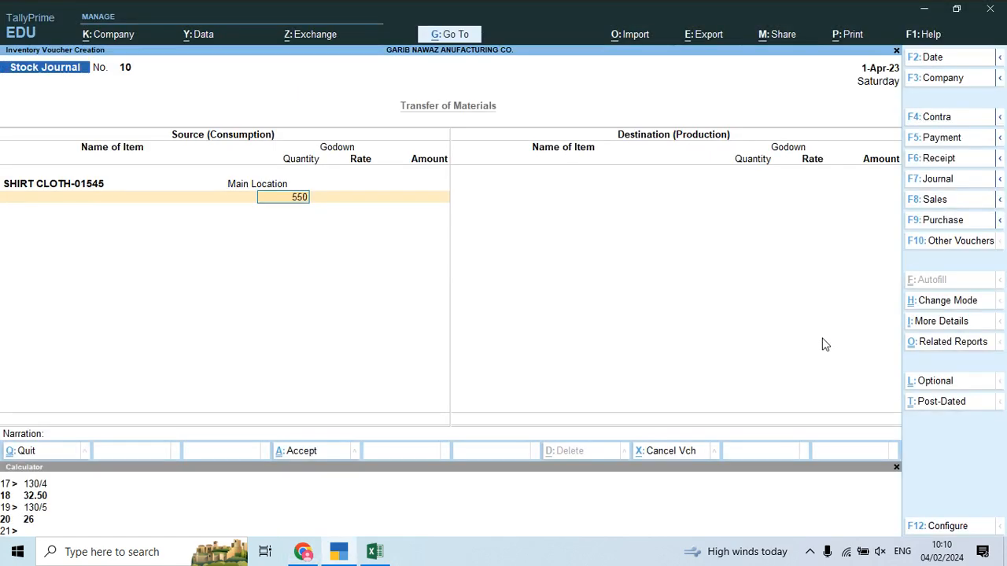
key(Return)
key(Return)
key(Return)
Step: Add CHAIN, 450 PCS, from Main Location as the next consumed item
key(alt+Tab)
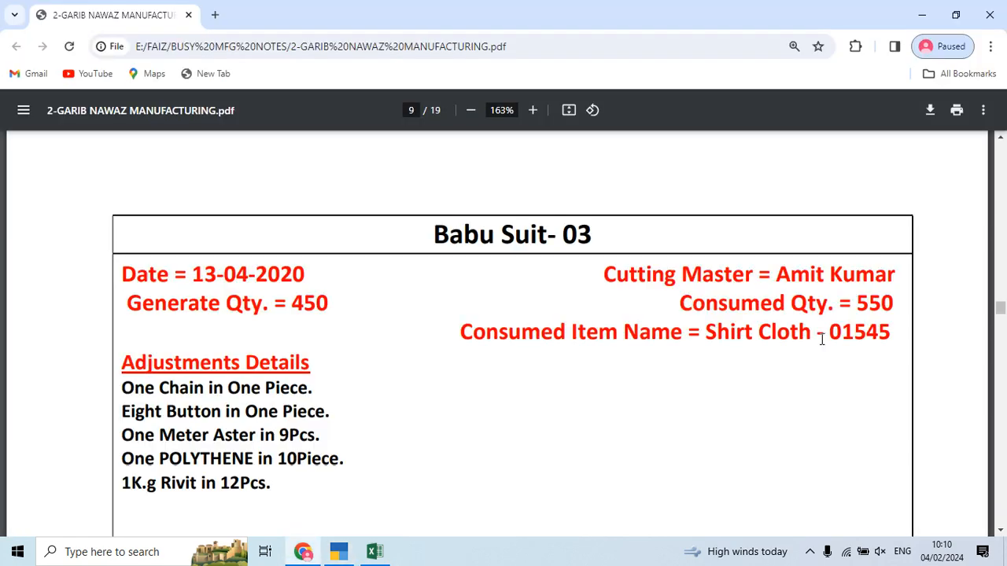
key(alt+Tab)
text(Cha)
key(Return)
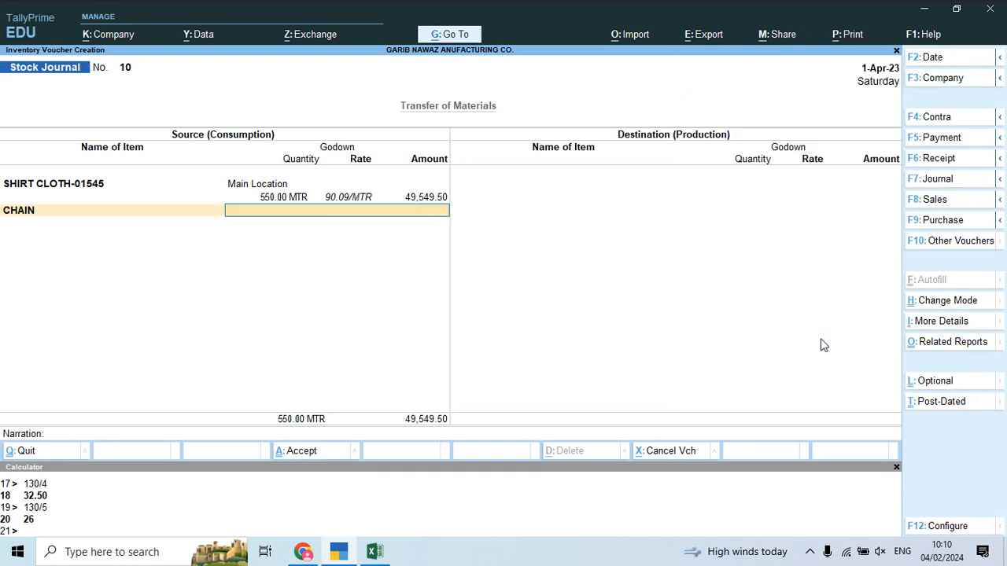
key(alt+Tab)
key(alt+Tab)
key(Return)
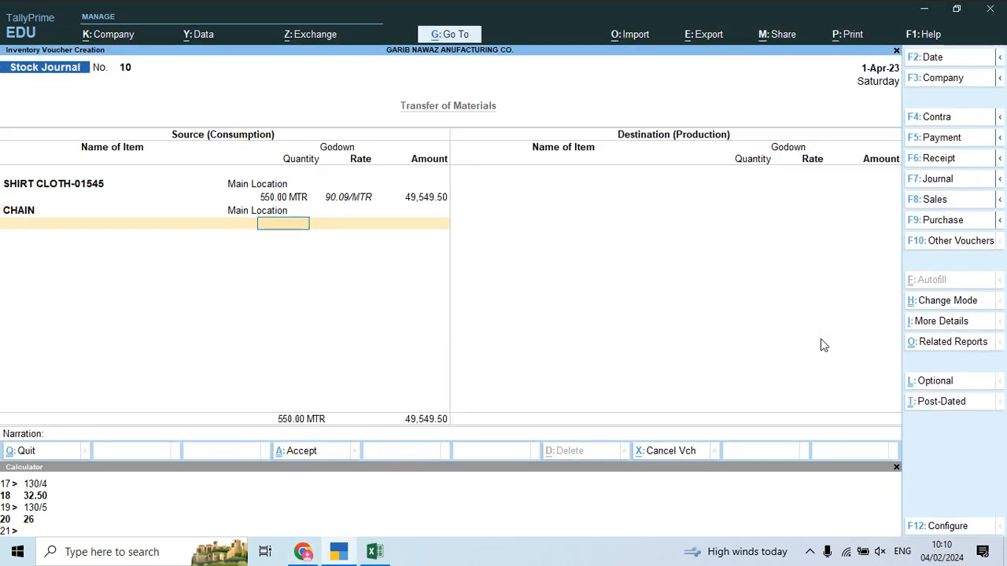
text(450)
key(alt+Tab)
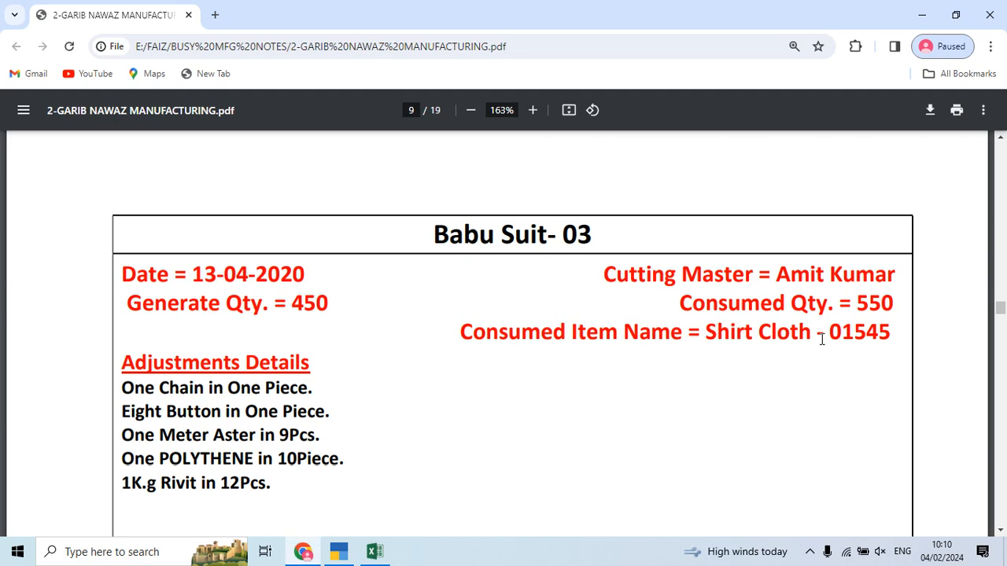
key(alt+Tab)
key(Return)
key(Return)
key(Return)
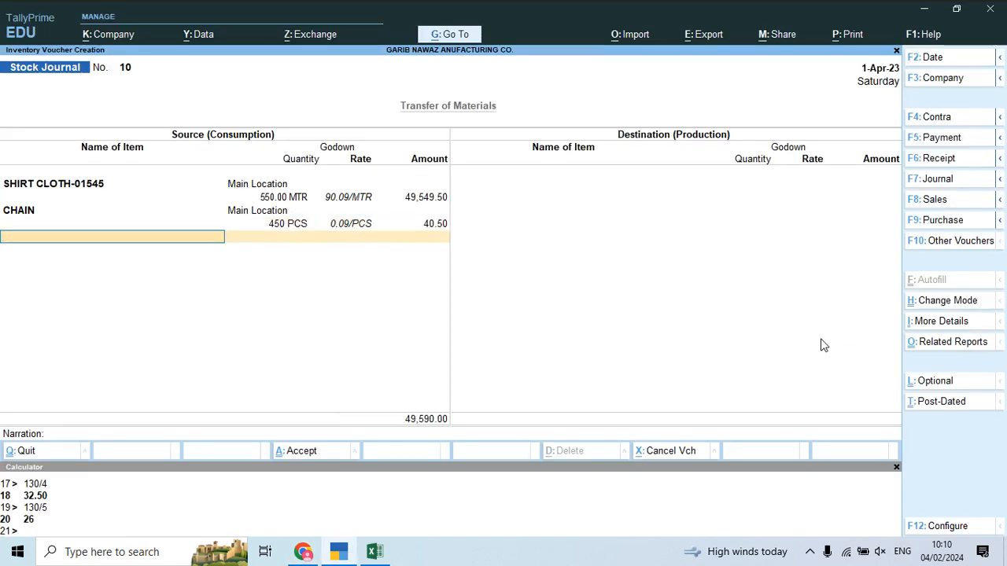
Step: Add BUTTON from Main Location at 3,600 PCS, calculated as 450*8
text(bu)
key(Return)
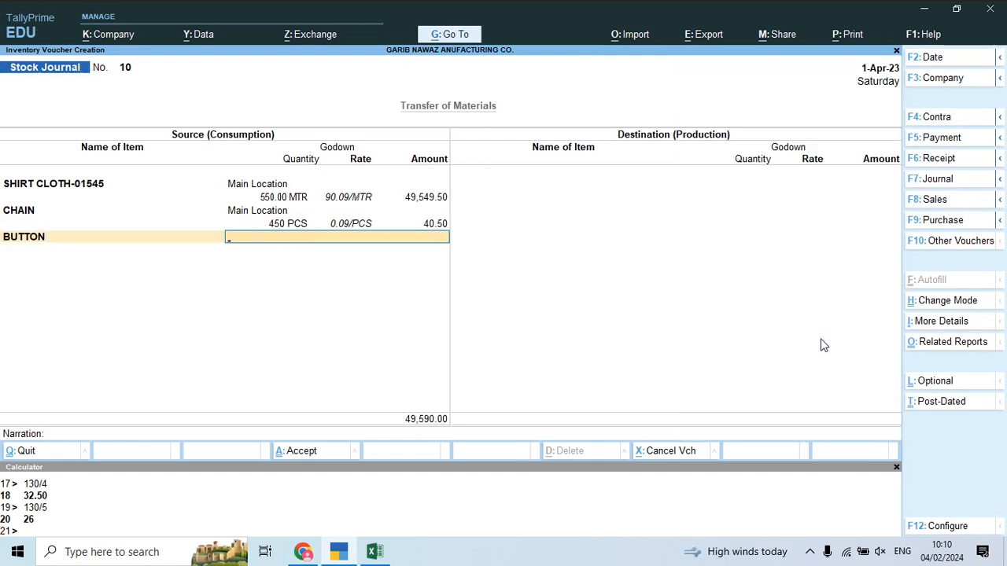
key(Return)
key(alt+Tab)
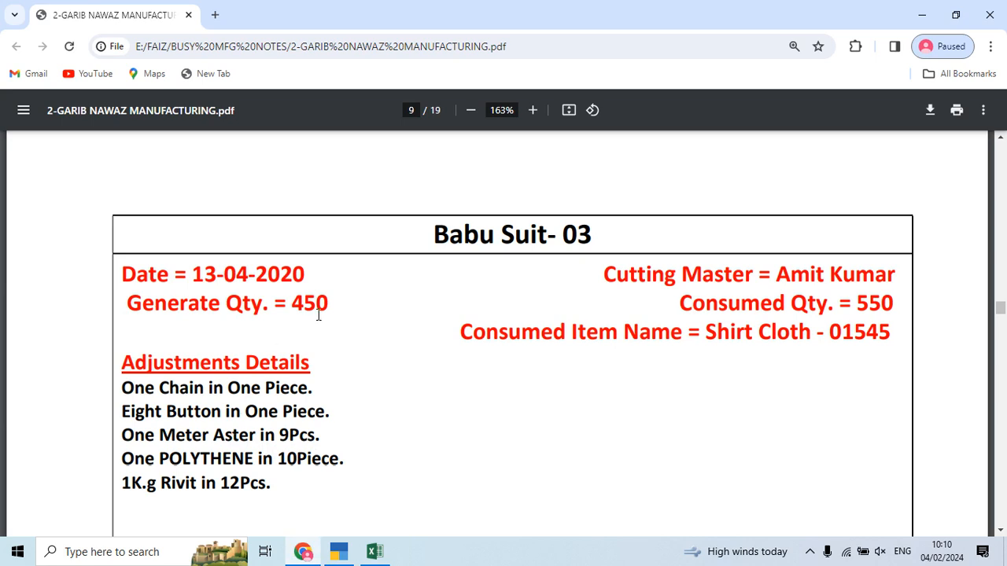
key(alt+Tab)
key(ctrl+n)
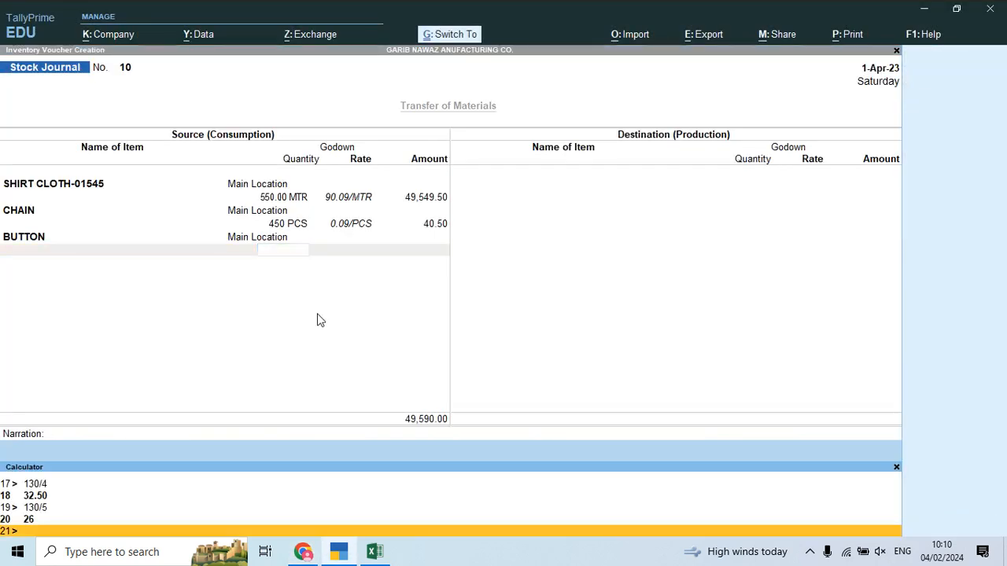
text(450*8)
key(Return)
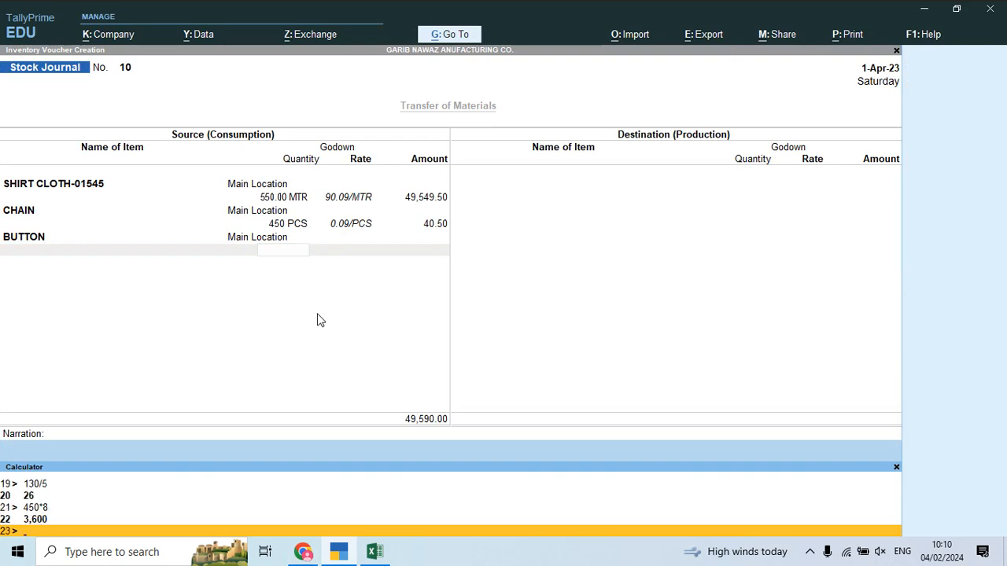
click(260, 250)
text(3600)
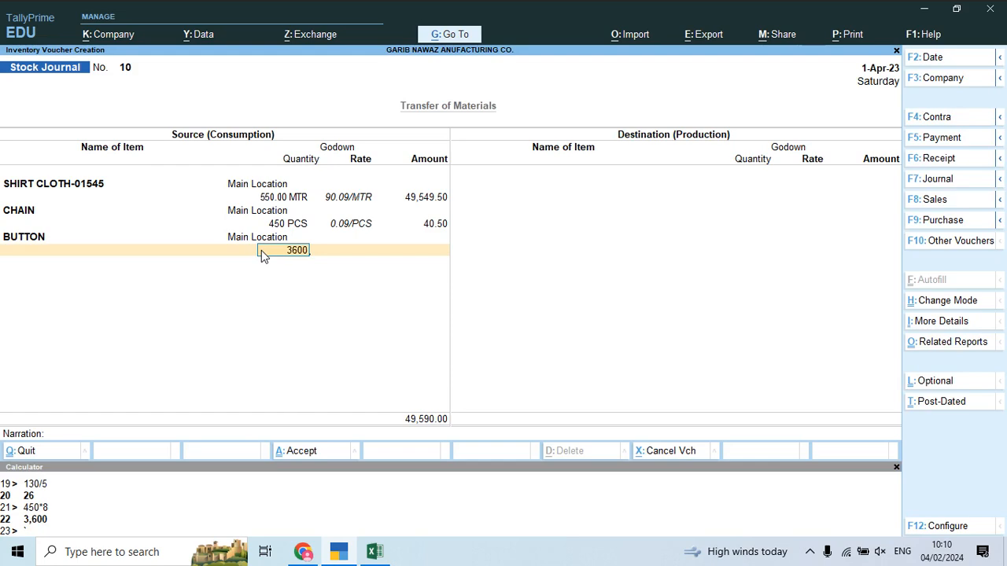
key(Return)
key(Return)
key(Return)
key(alt+Tab)
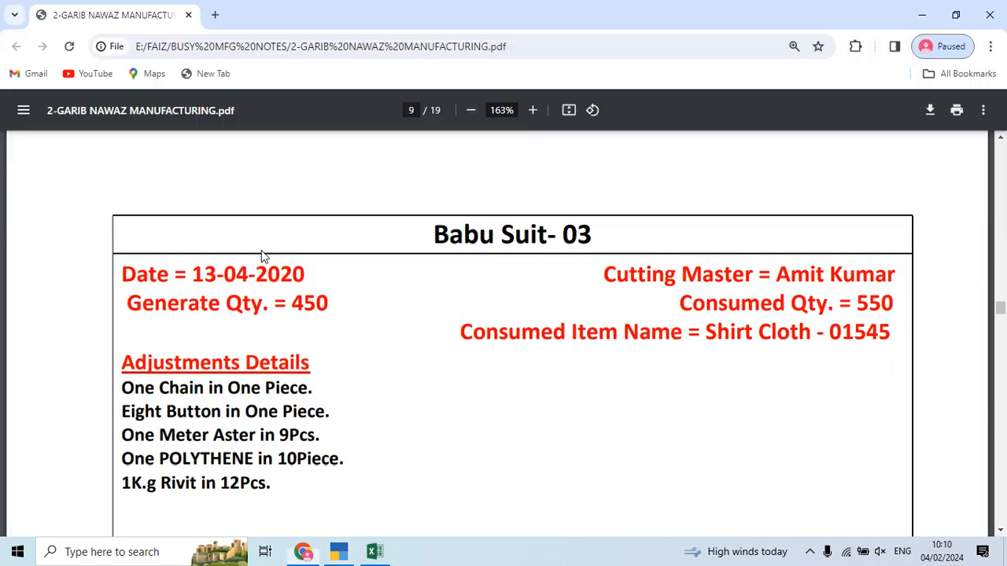
scroll(263, 304, down, 2)
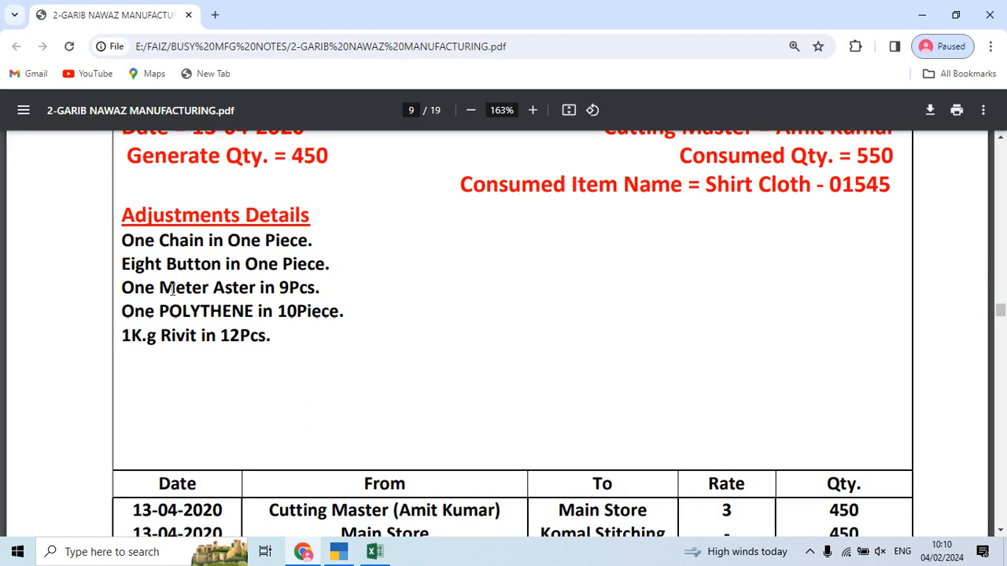
Step: Consume ASTER from Main Location at 50 MTR, calculated as 450/9
key(alt+Tab)
text(As)
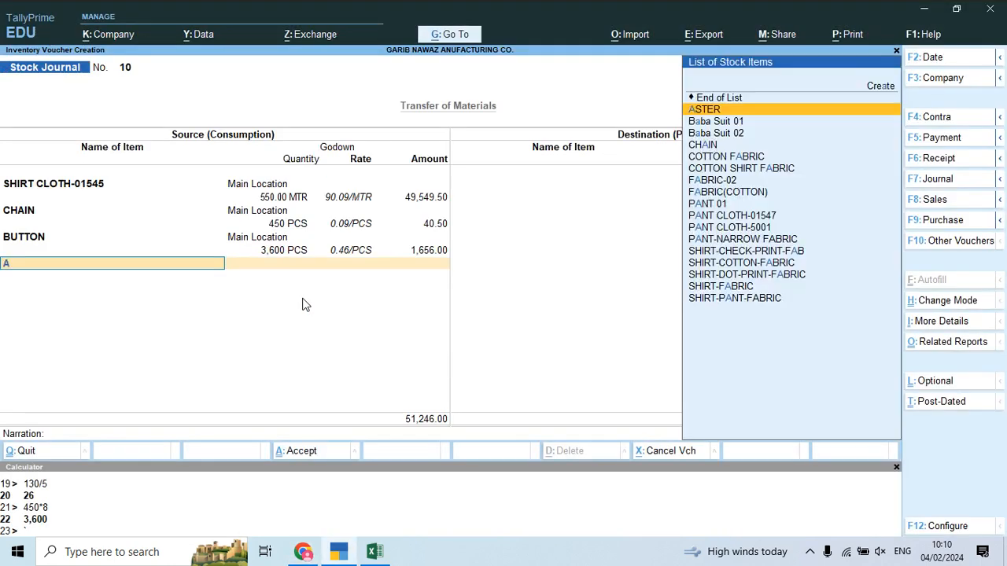
key(Return)
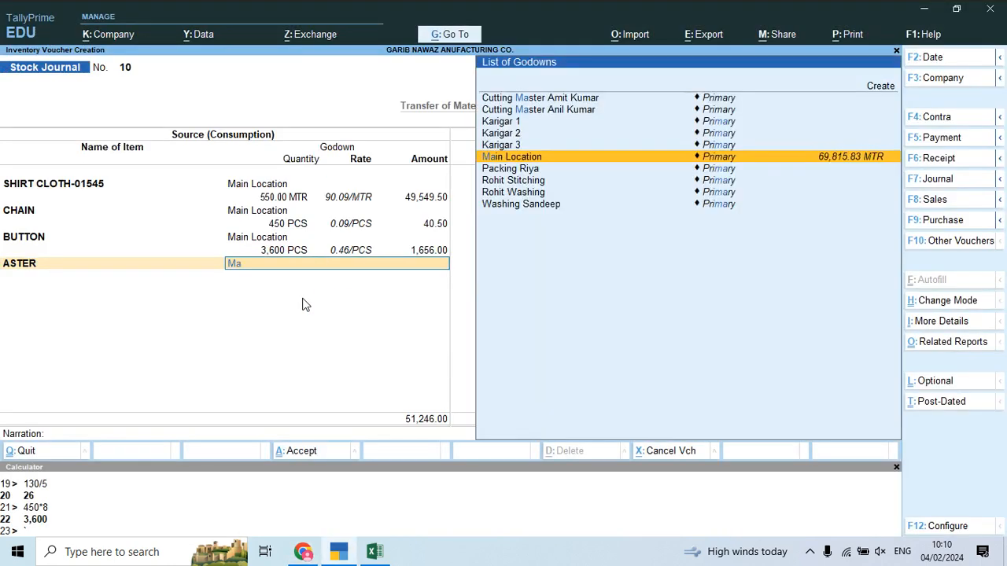
key(Return)
key(ctrl+n)
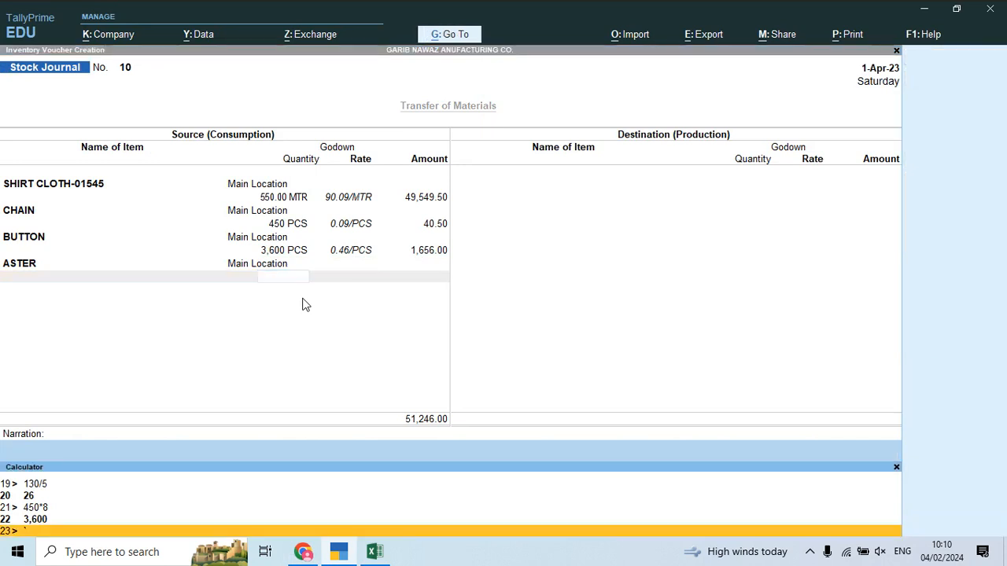
text(450/9+)
key(BackSpace)
key(Return)
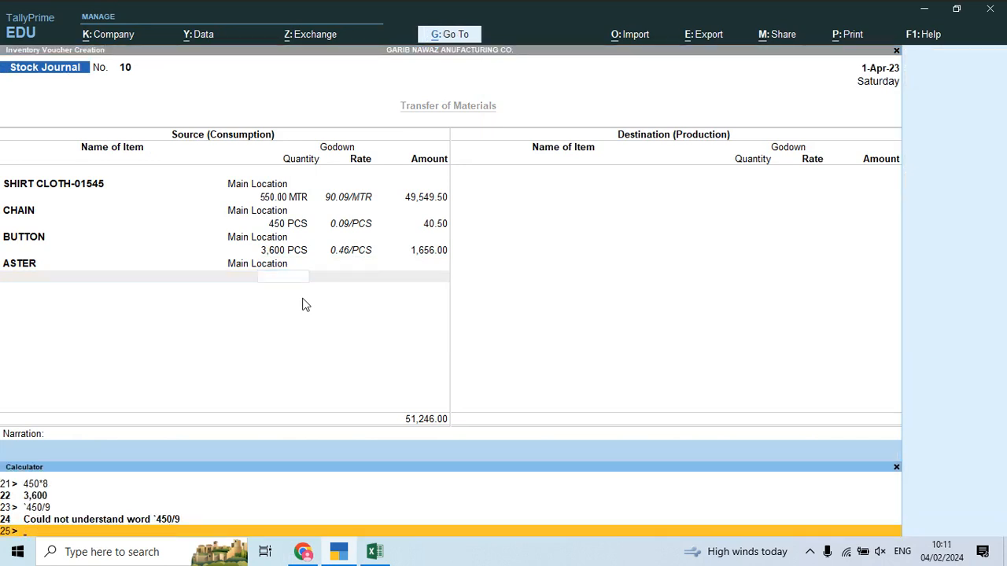
text(450/9)
key(Return)
key(ctrl+m)
text(50)
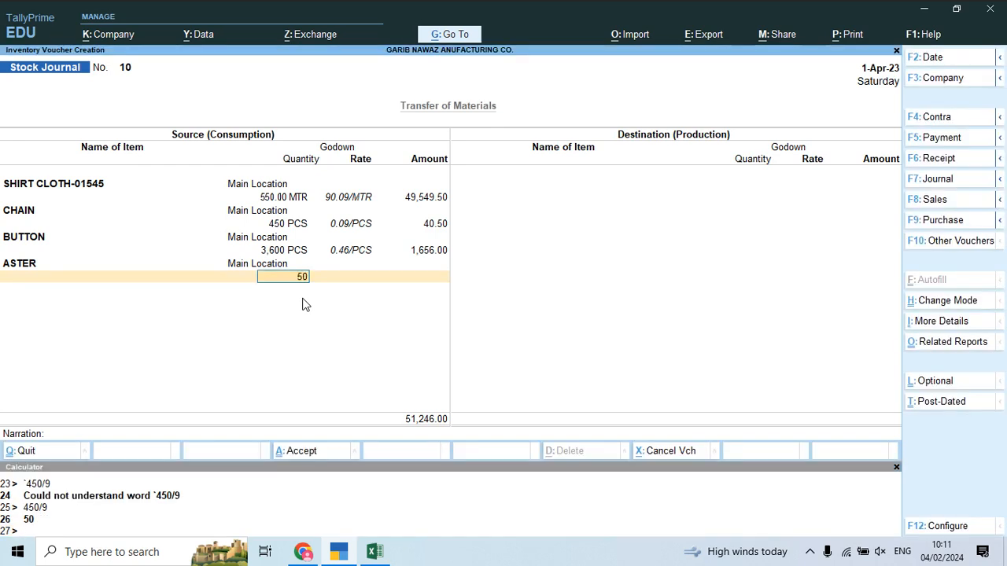
key(Return)
key(Return)
key(Return)
Step: Add POLYTHENE from Main Location at 45 PCS (450/10)
key(alt+Tab)
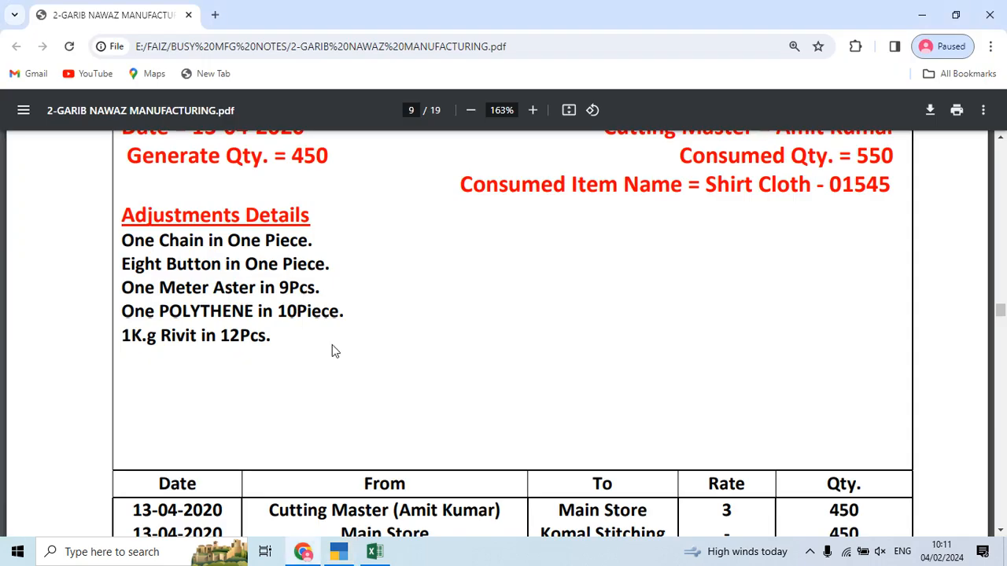
key(alt+Tab)
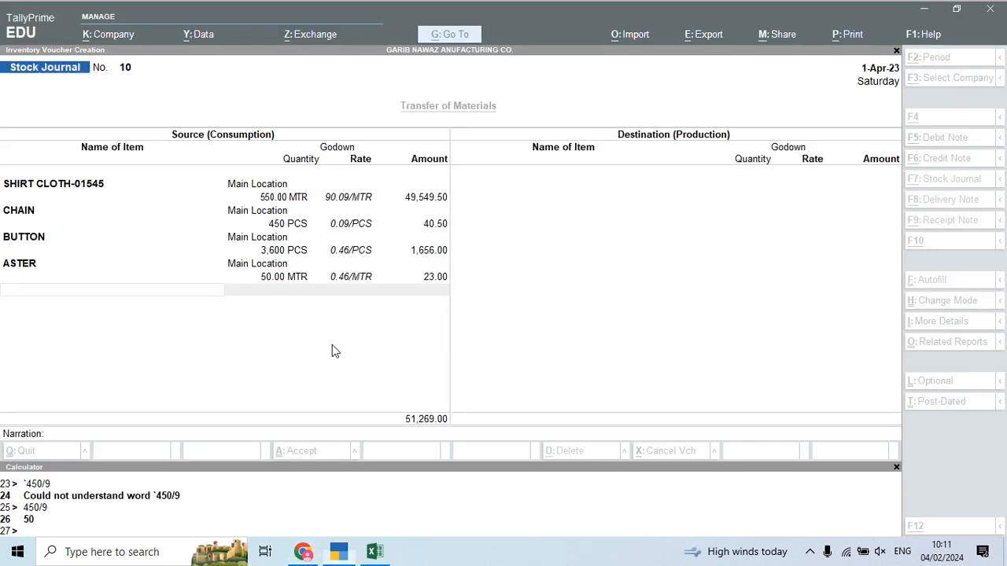
text(Pol)
key(Return)
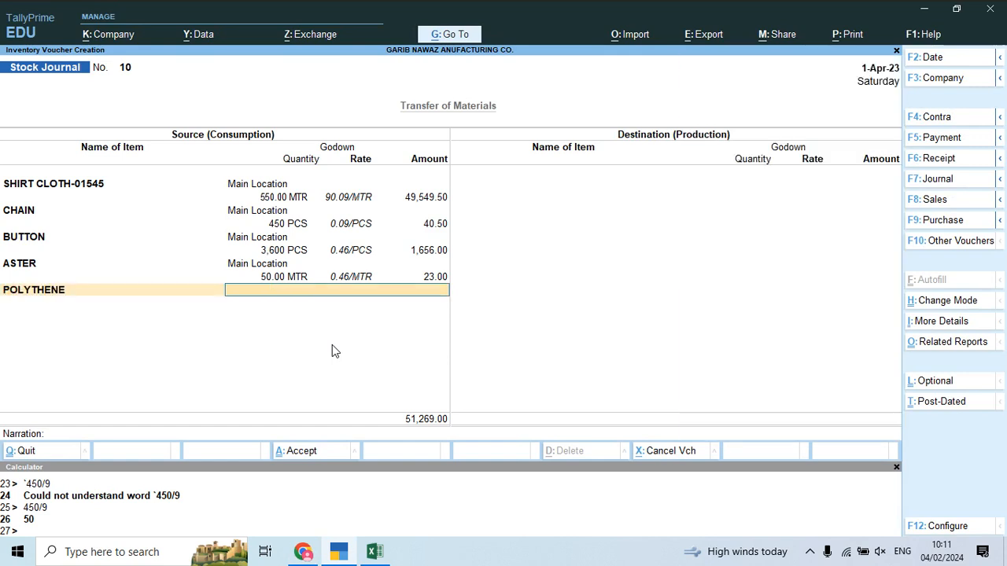
key(Return)
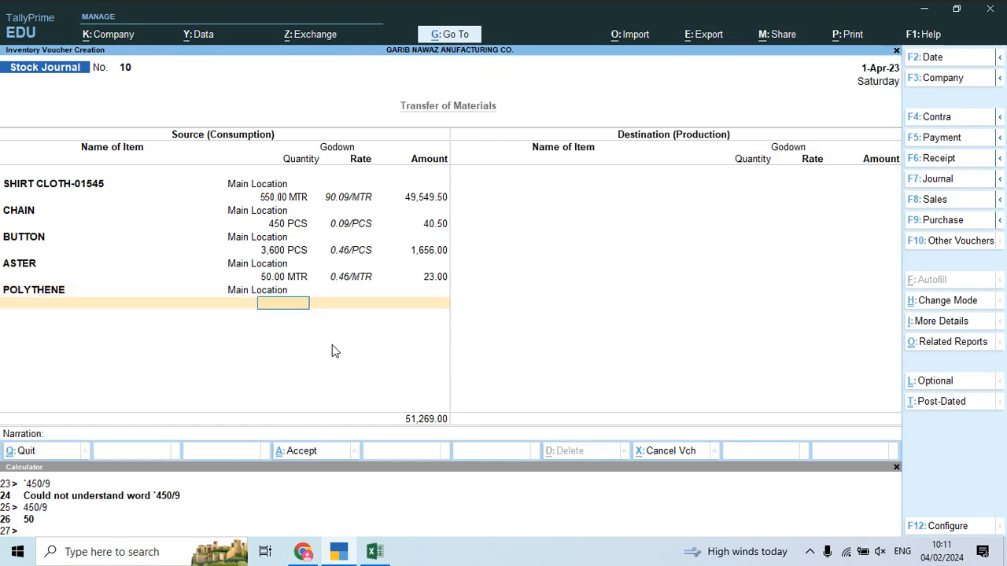
key(ctrl+n)
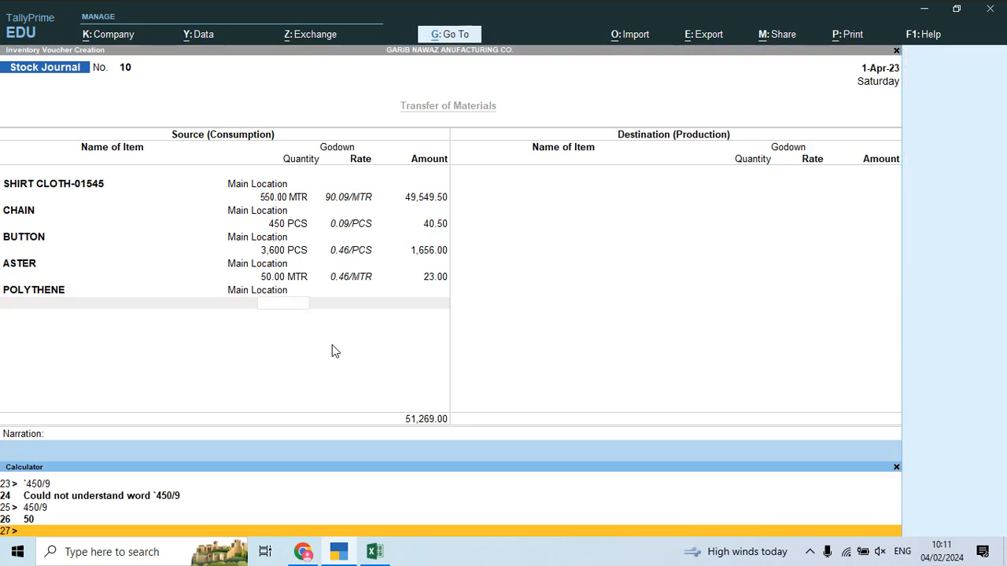
text(4150/10)
key(Return)
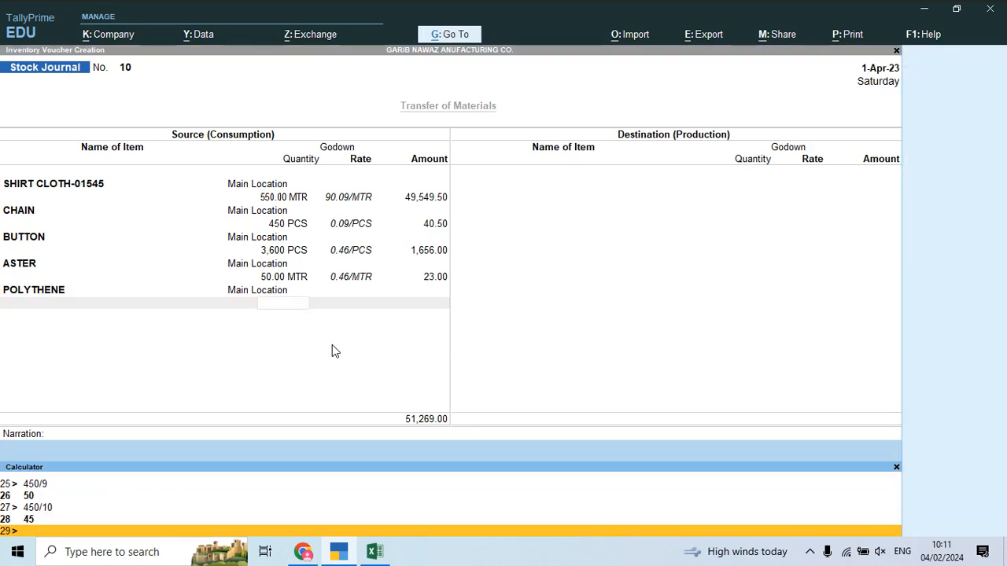
key(ctrl+n)
key(Return)
key(Return)
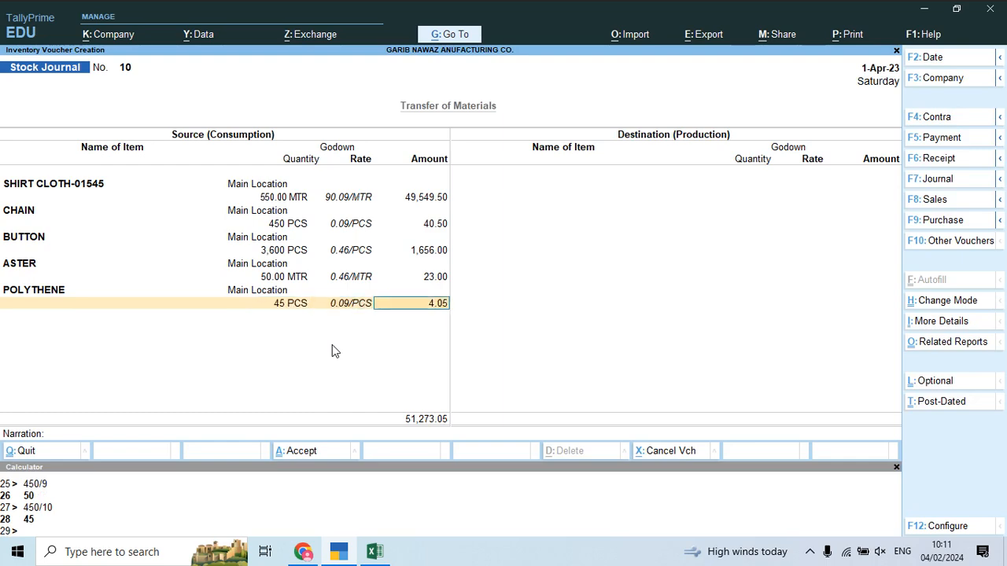
key(Return)
Step: Add RIVIT from Main Location at 37.50 KGS, calculated as 450/12
key(alt+Tab)
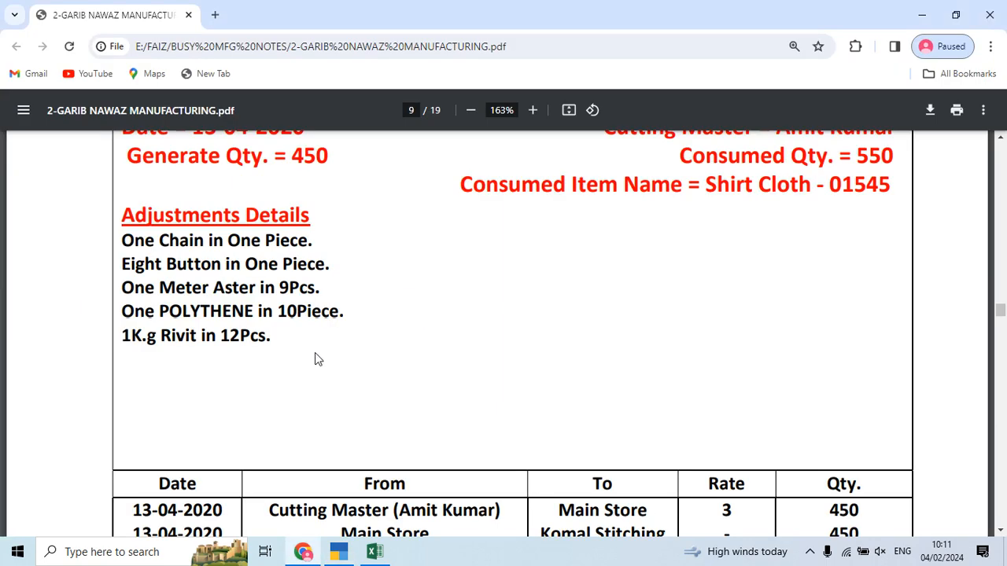
key(alt+Tab)
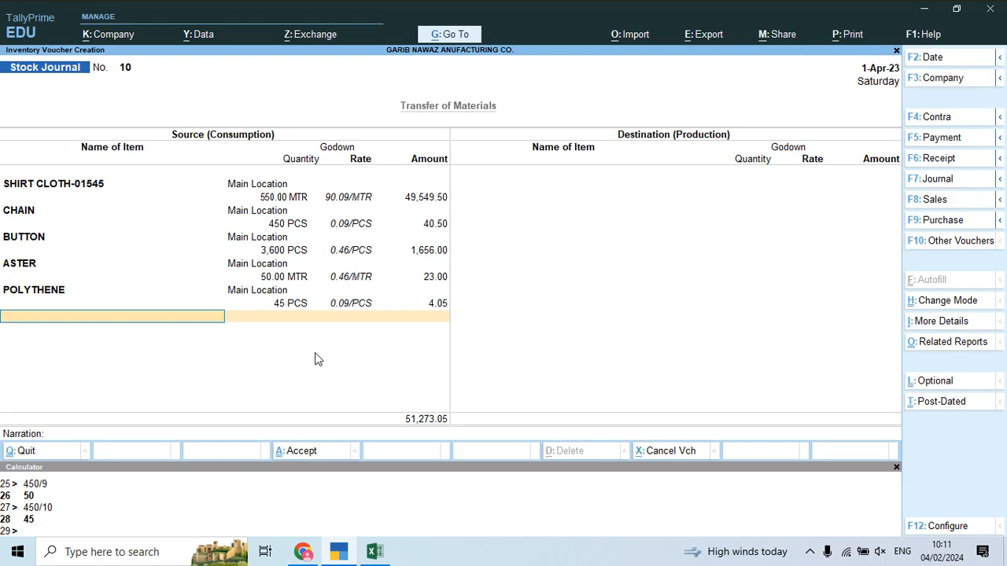
text(Riv)
key(Return)
text(M)
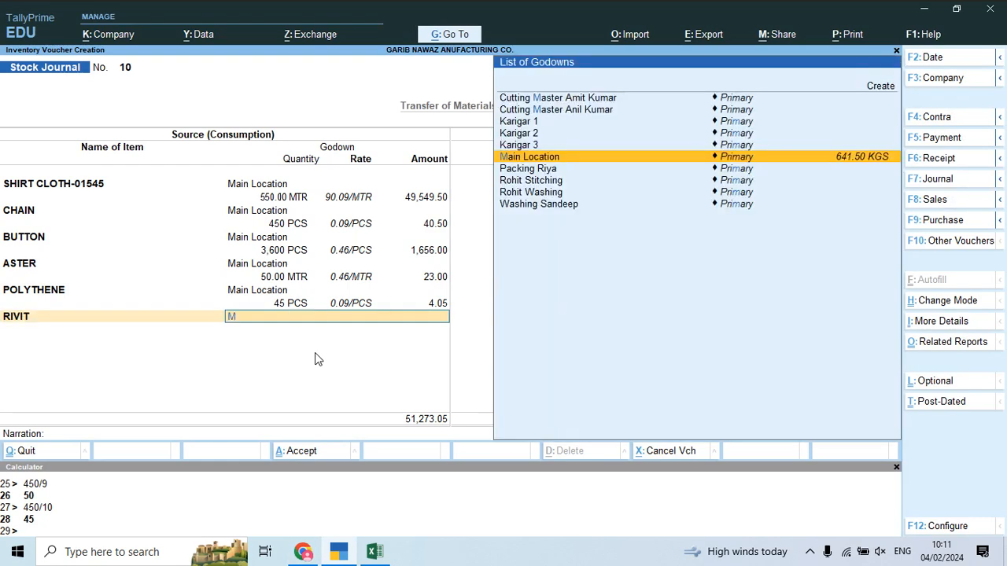
key(Return)
key(ctrl+n)
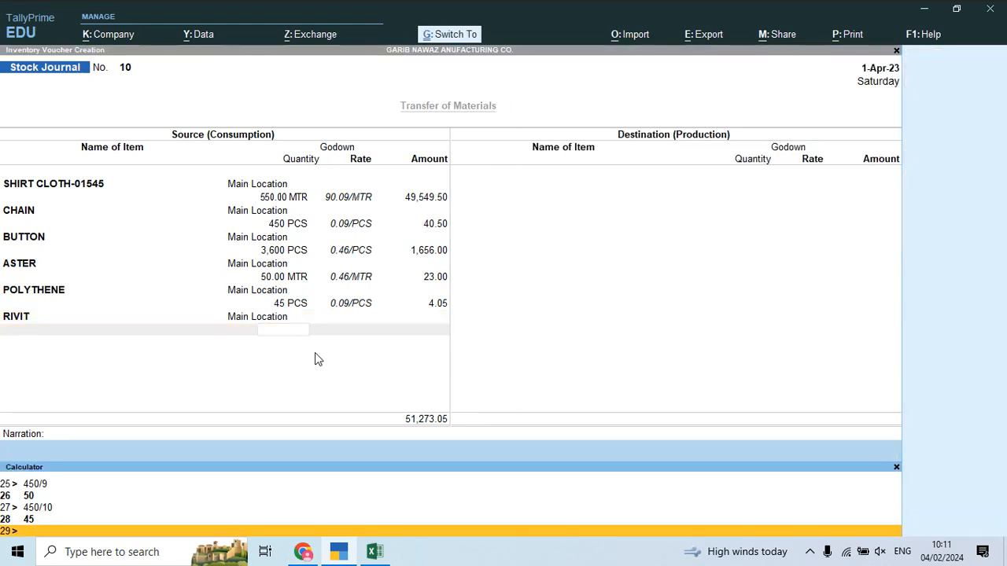
text(450/12)
key(Return)
key(ctrl+m)
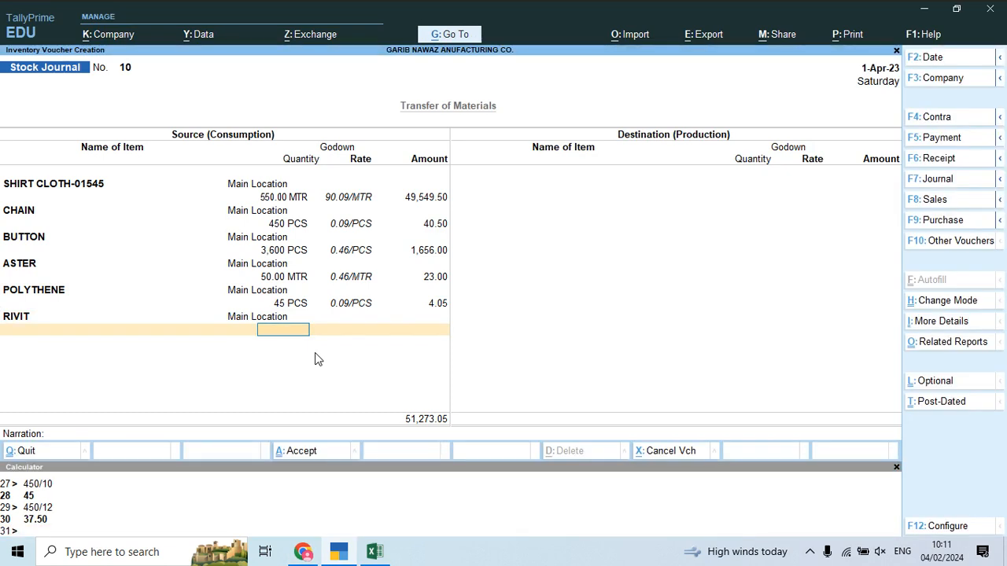
text(37.50)
key(Return)
key(Return)
key(Return)
key(Return)
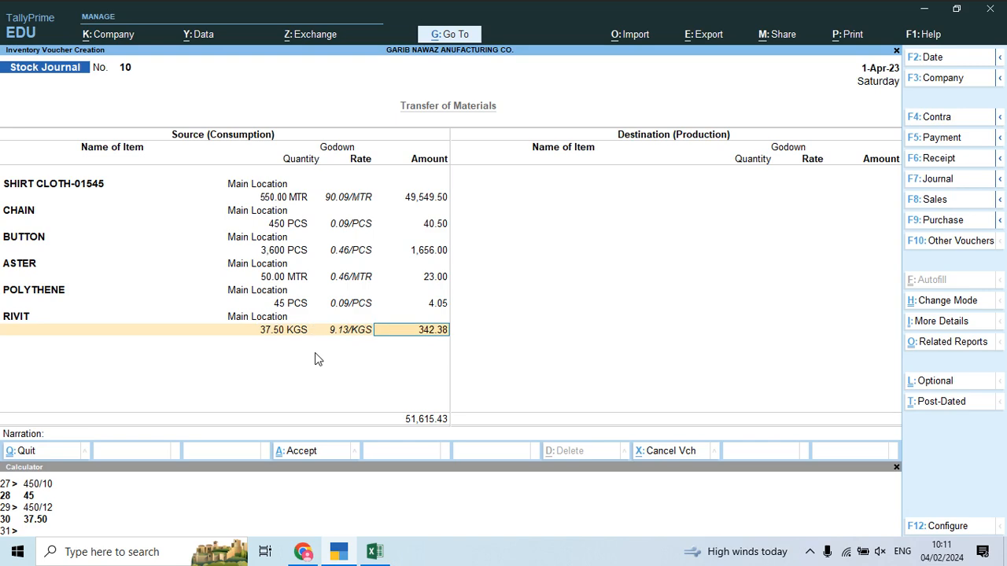
Step: Create stock item Baba Suit 03 under the Finish group with PCS units
key(alt+c)
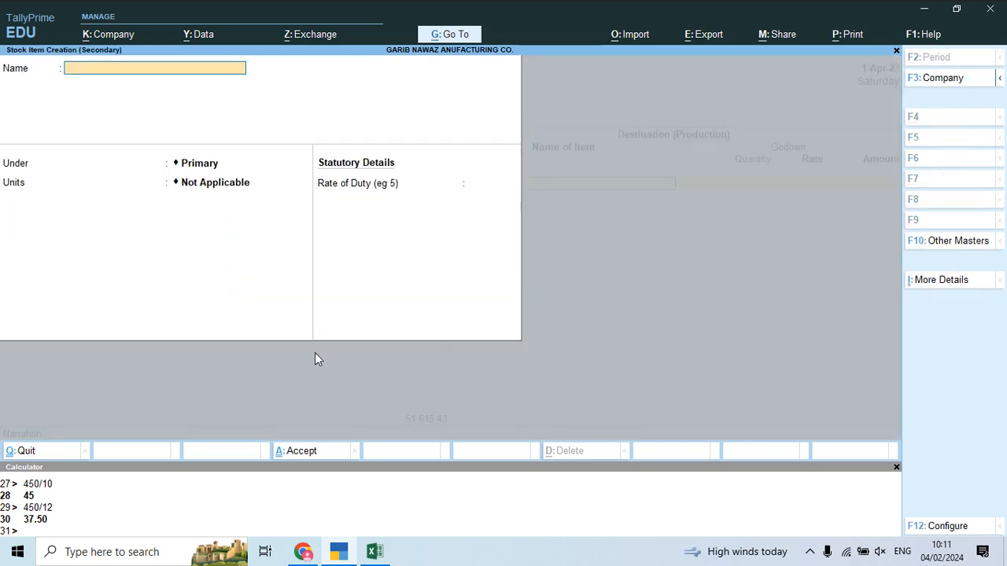
key(alt+Tab)
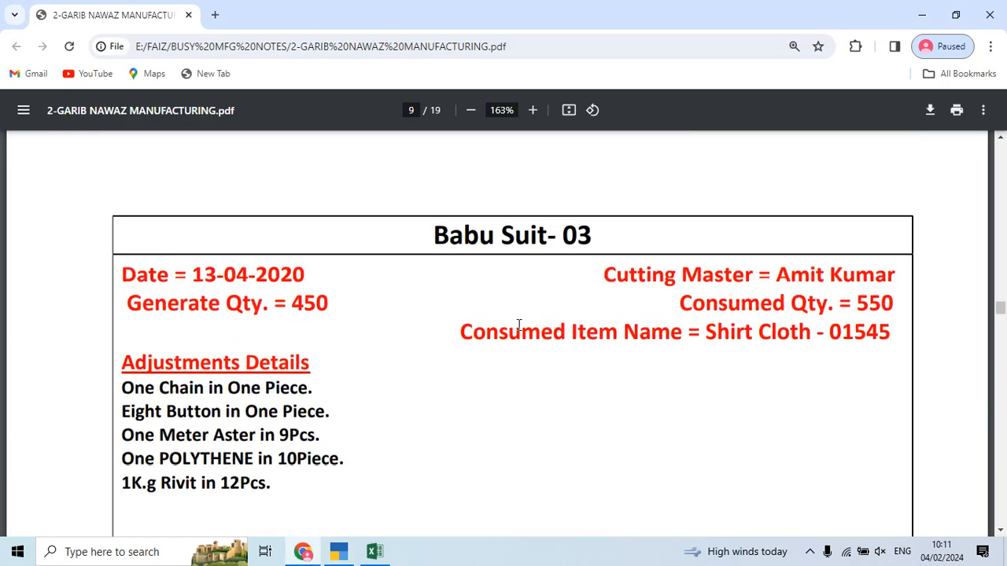
key(alt+Tab)
text(Baba Suit 03)
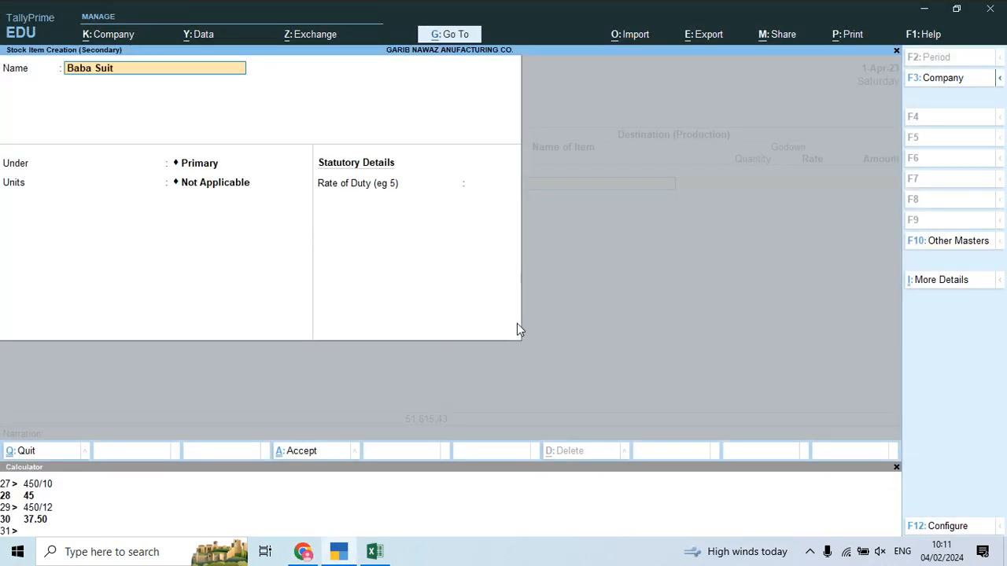
key(Return)
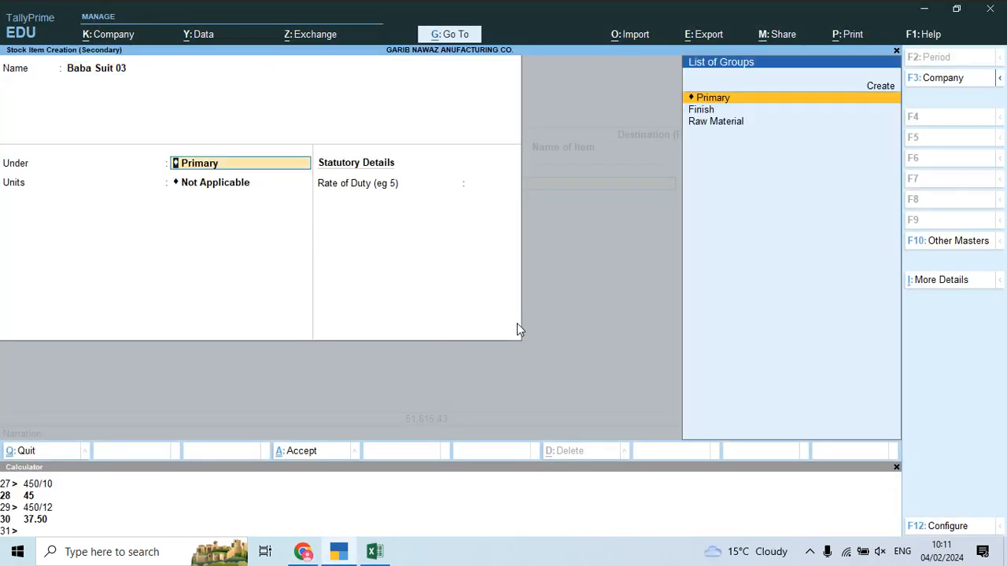
key(Down)
key(Return)
key(Down)
key(Down)
key(Down)
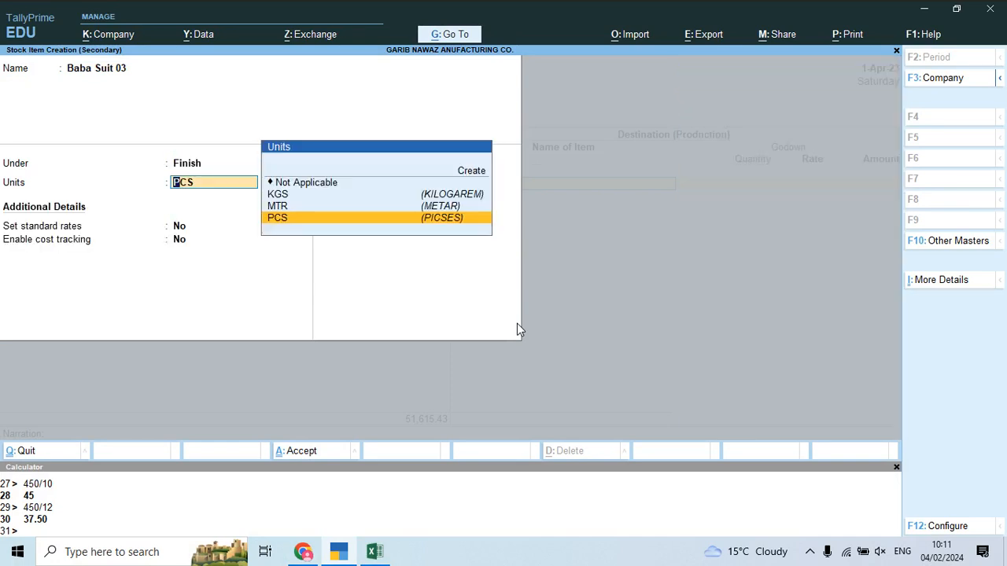
key(Return)
key(ctrl+a)
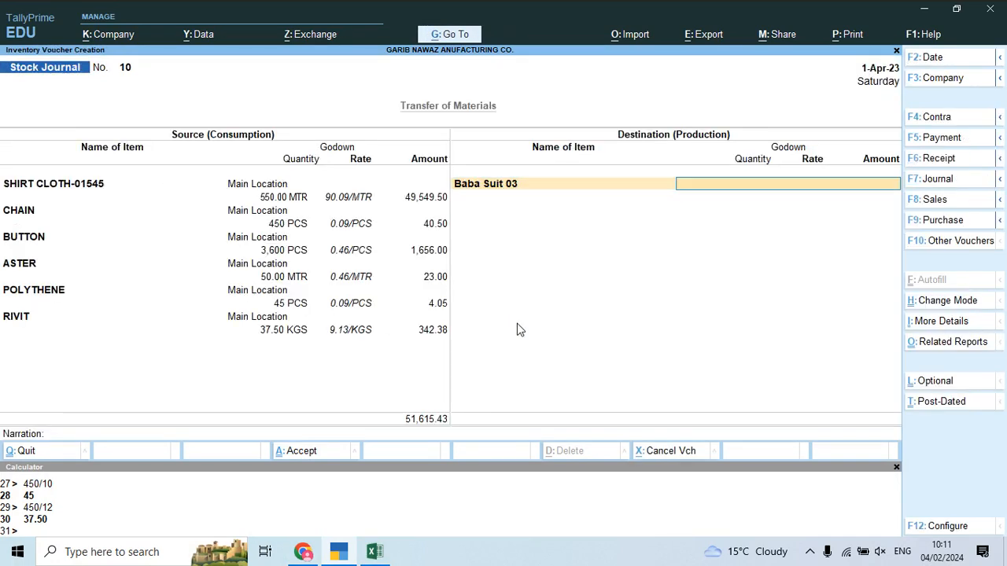
Step: Produce 450 PCS of Baba Suit 03 into the cutting master's godown, amount 51,615.43
key(alt+Tab)
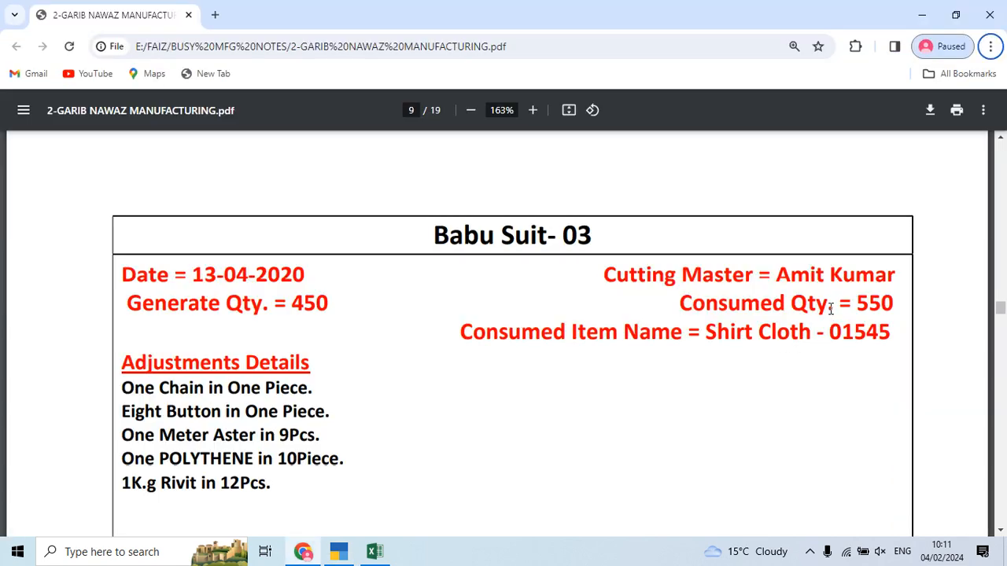
key(alt+Tab)
key(alt+Tab)
key(alt+Tab)
text(Cut)
key(Return)
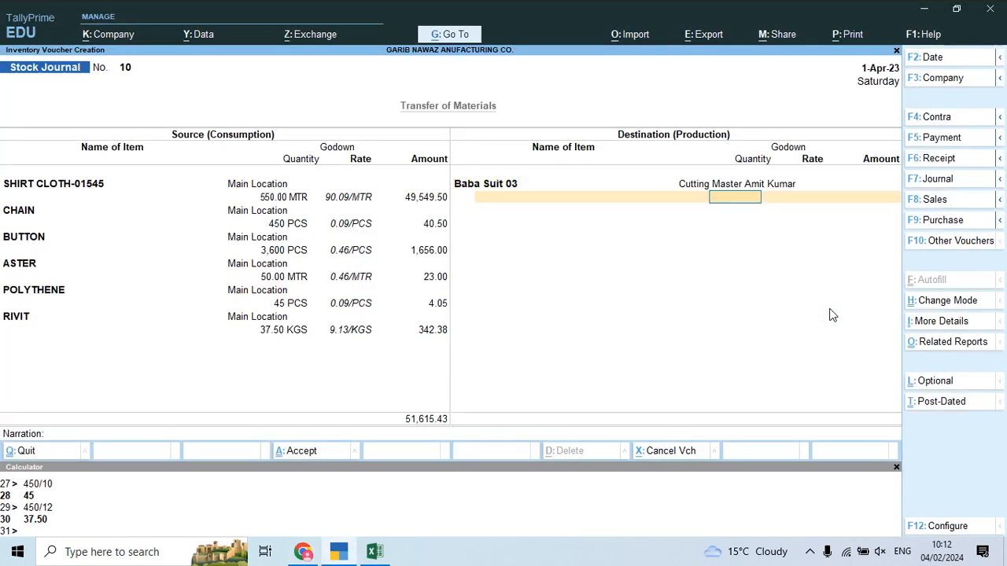
key(alt+Tab)
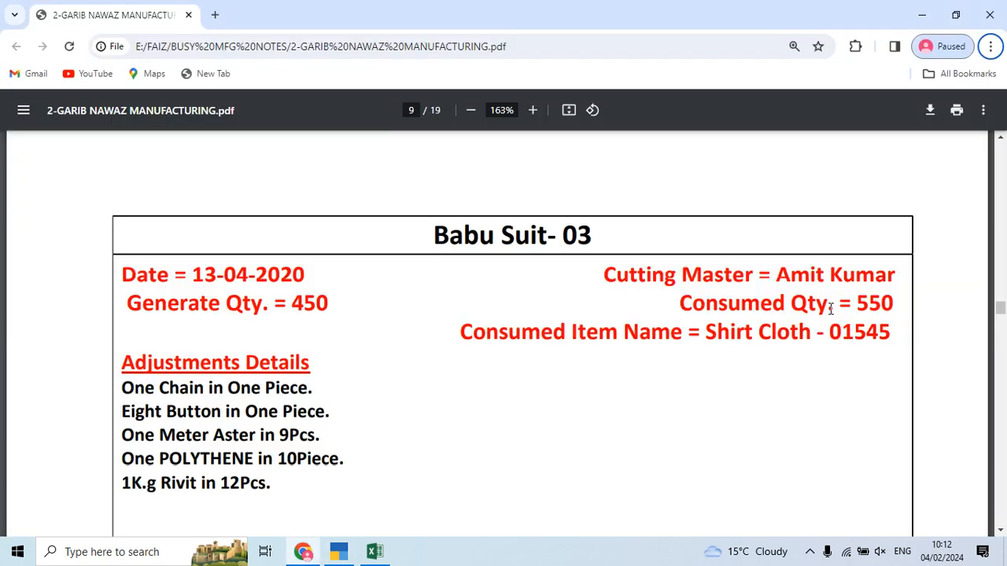
key(alt+Tab)
text(450)
key(Return)
key(Return)
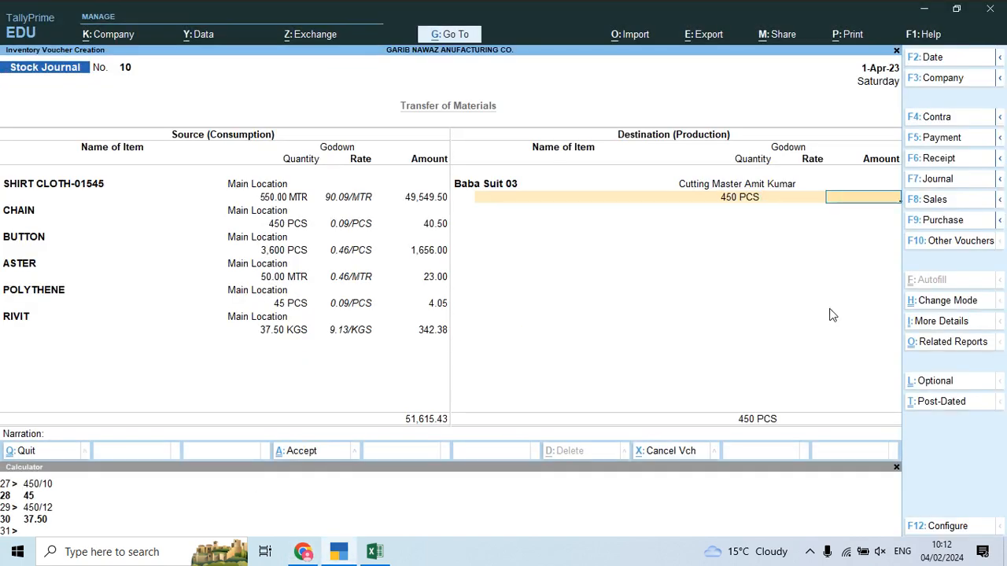
text(51615.43)
key(Return)
Step: Add Job Work Charges as an additional cost and check the job-work sheet
key(Down)
key(Down)
key(Down)
key(Down)
key(Return)
key(Return)
key(alt+Tab)
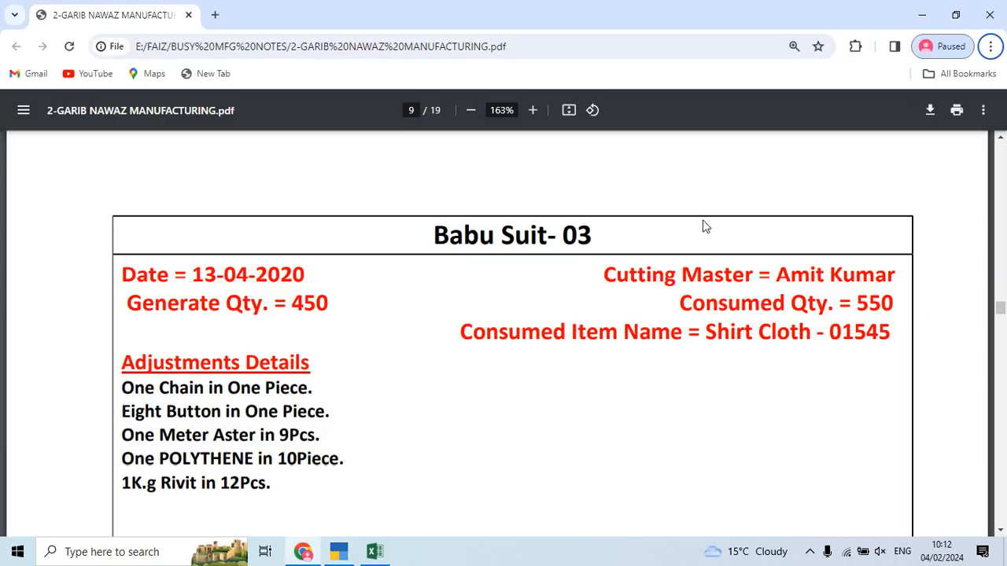
scroll(598, 342, down, 4)
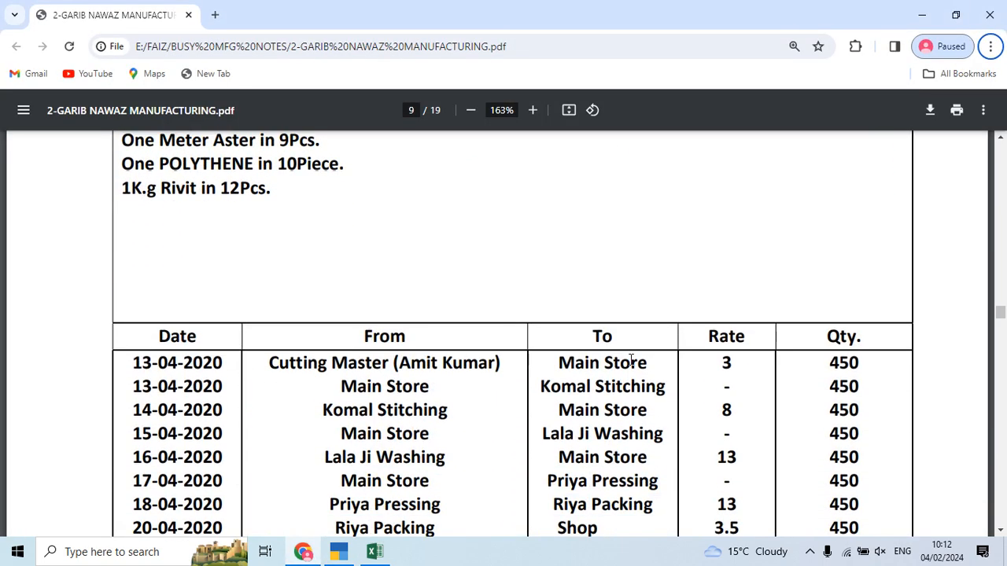
scroll(631, 360, down, 3)
key(alt+Tab)
key(Tab)
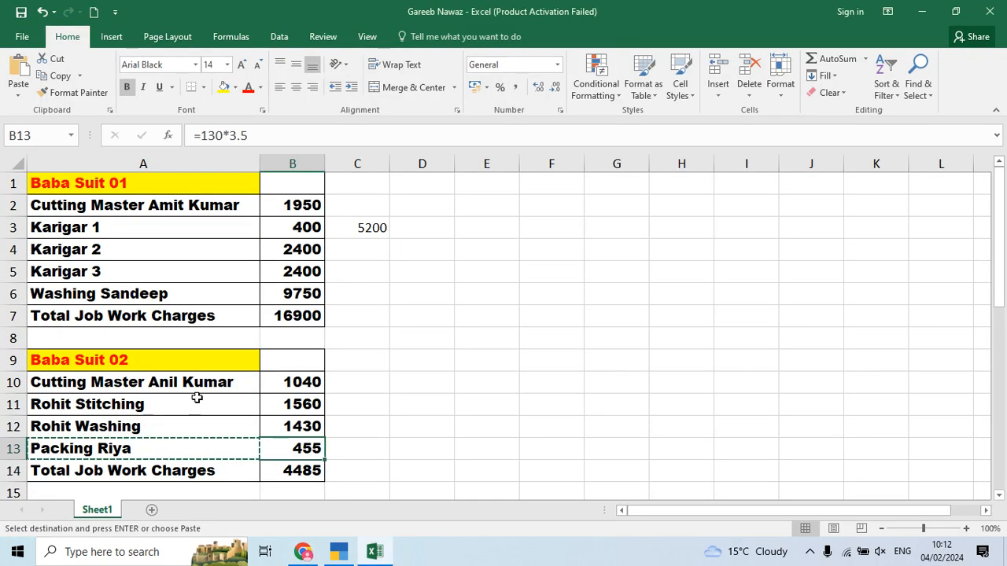
Step: Enter 1,350 as the Job Work Charges cost and return to the stock journal
scroll(249, 383, down, 4)
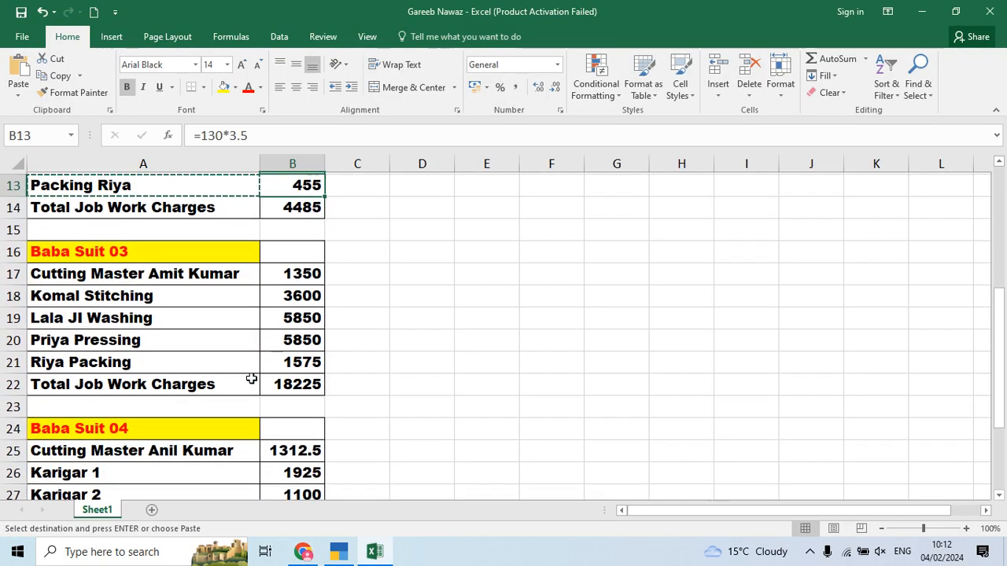
key(alt+Tab)
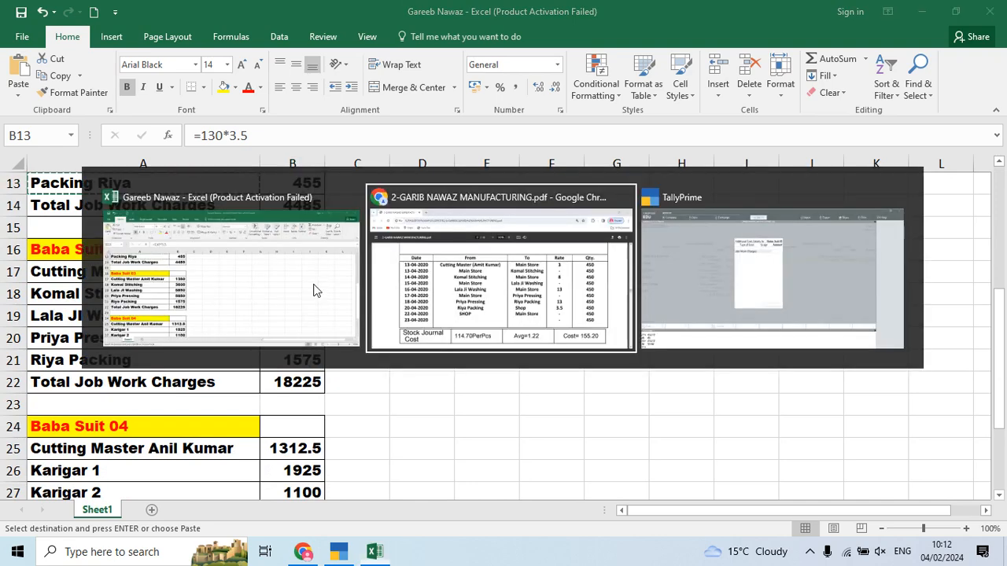
key(Tab)
text(1350)
key(Return)
key(Return)
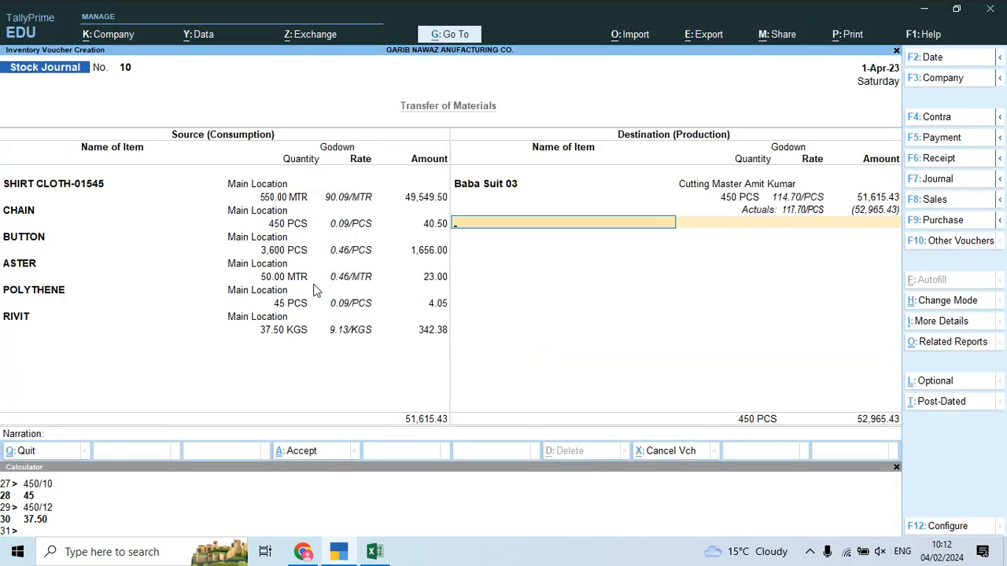
key(Return)
key(alt+Tab)
key(Tab)
scroll(332, 328, down, 3)
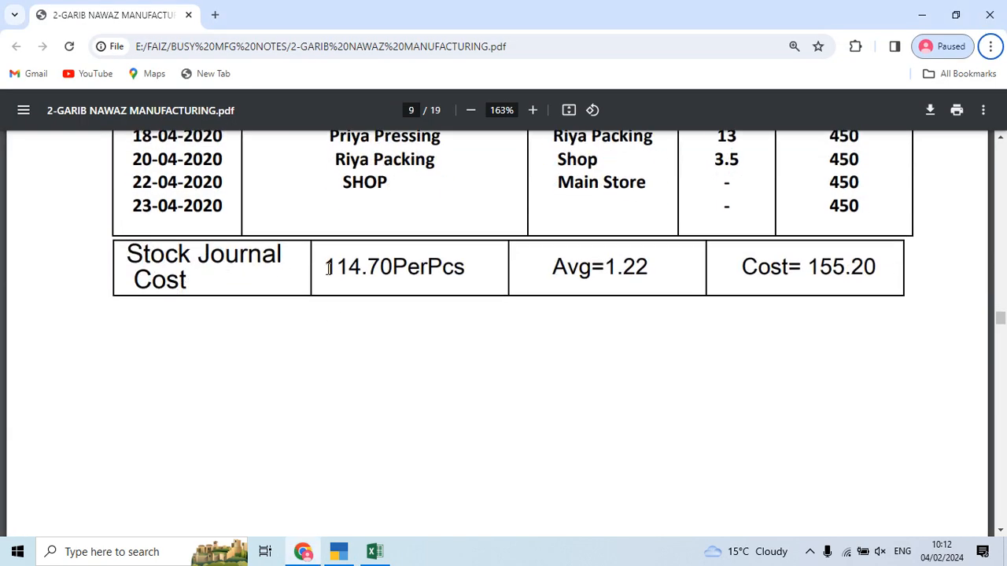
key(alt+Tab)
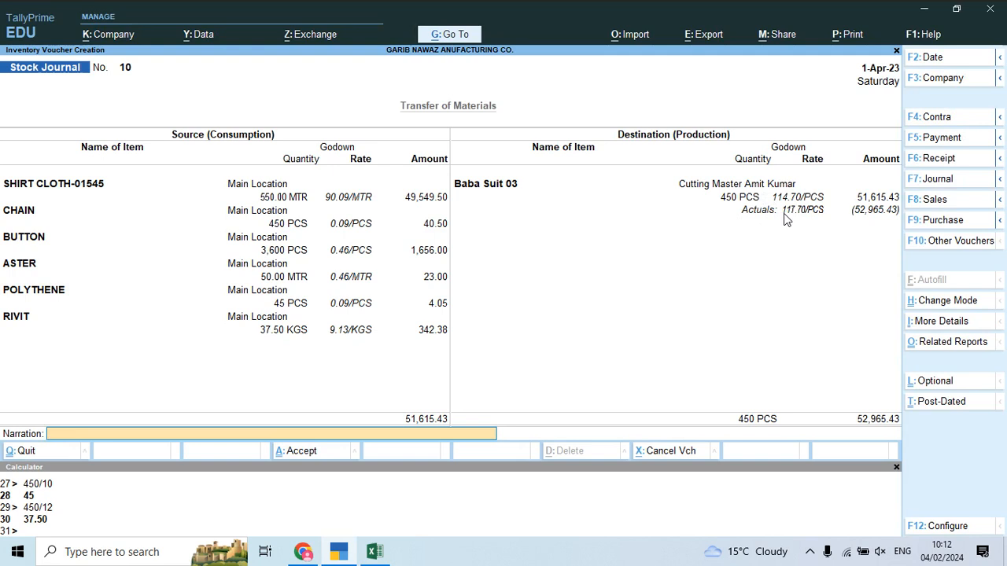
key(ctrl)
Step: Save voucher 10 and enter source Baba Suit 03, 450 PCS, from the cutting master's godown
key(ctrl+a)
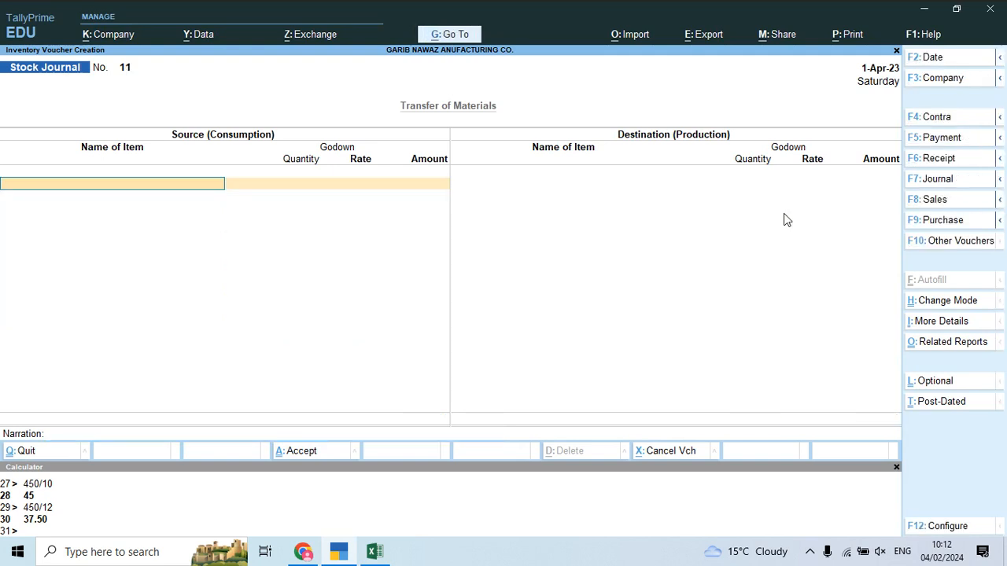
text(Baba)
key(Down)
key(Down)
key(Down)
key(Return)
key(Return)
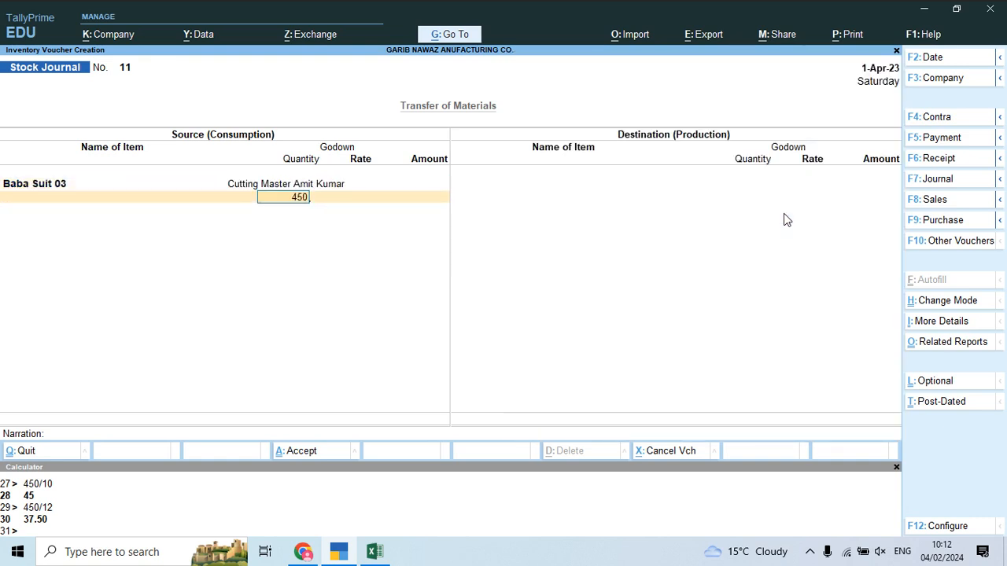
key(Return)
key(Return)
key(Return)
key(Return)
Step: Send Baba Suit 03 to the Karigar 1 destination godown
text(Bab)
key(Down)
key(Down)
key(alt+Tab)
scroll(701, 297, up, 3)
key(alt+Tab)
key(Tab)
scroll(265, 417, down, 2)
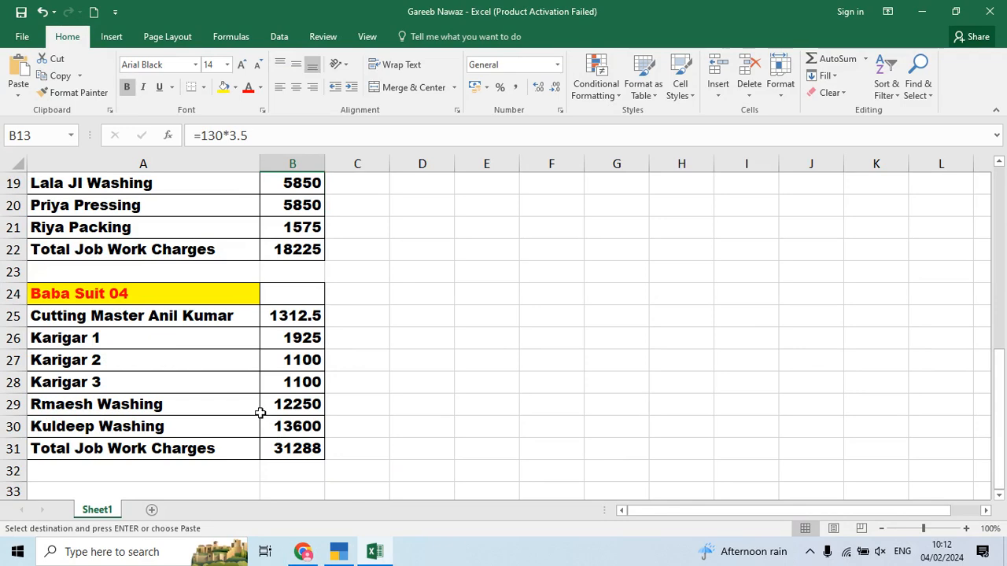
scroll(265, 418, down, 1)
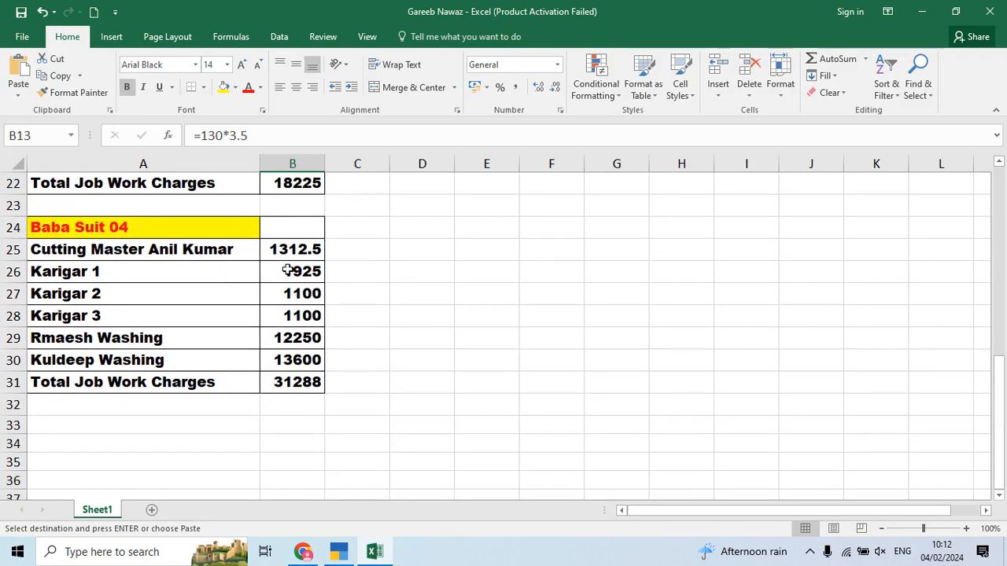
key(alt+Tab)
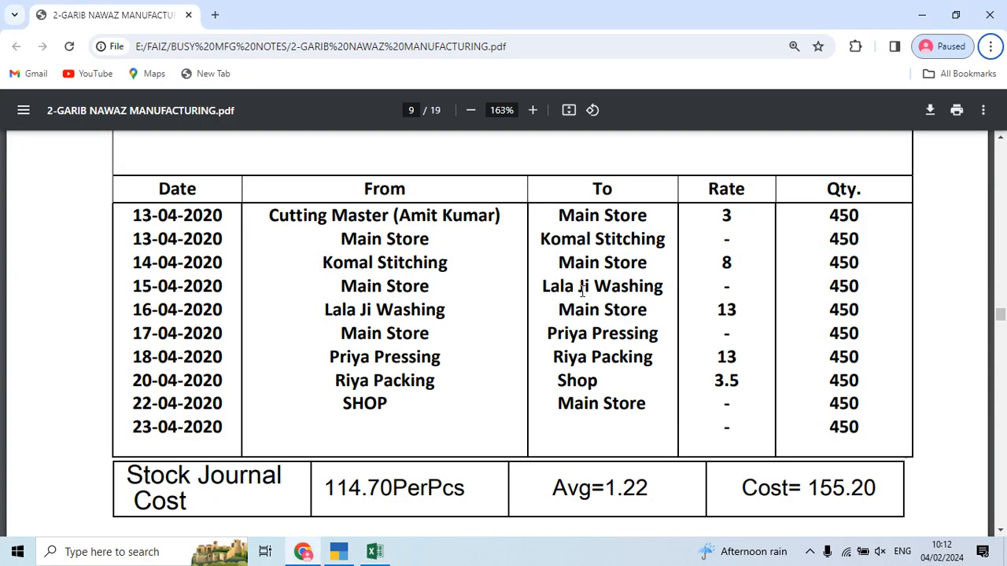
key(alt+Tab)
key(Tab)
text(Kar)
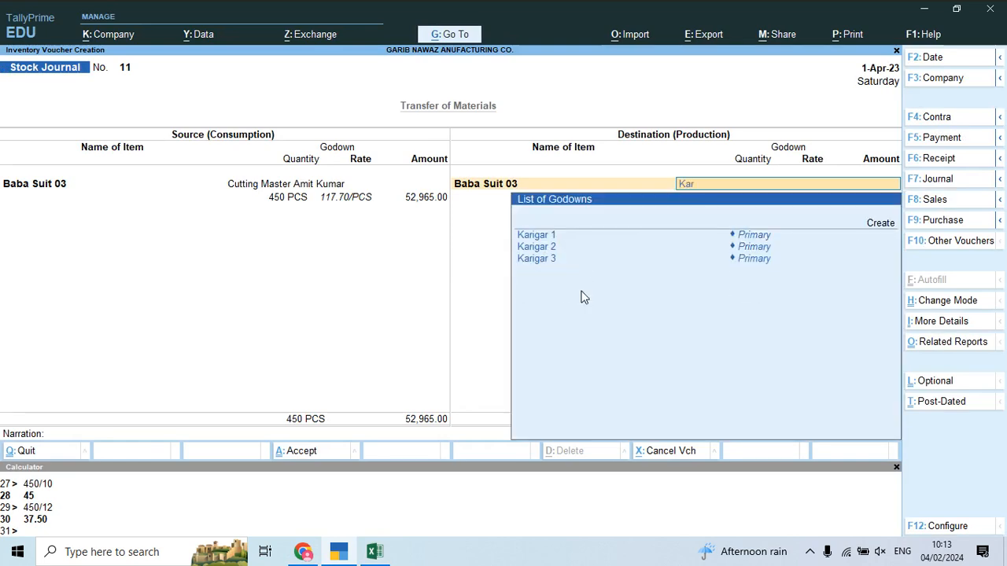
key(Return)
Step: Select the stitching job worker's name cell in the Excel job-work sheet
key(alt+Tab)
key(Tab)
key(Tab)
key(Tab)
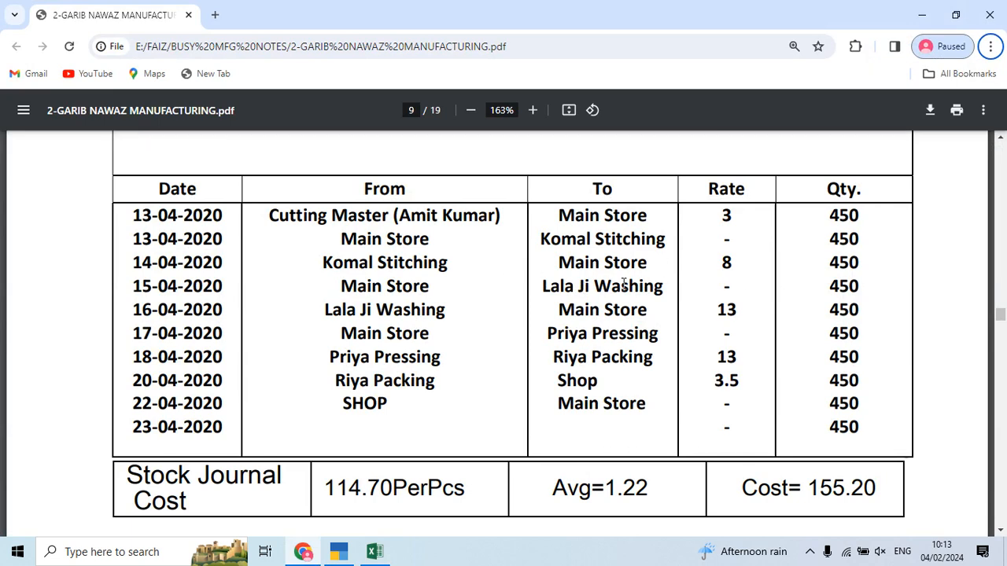
scroll(624, 284, up, 6)
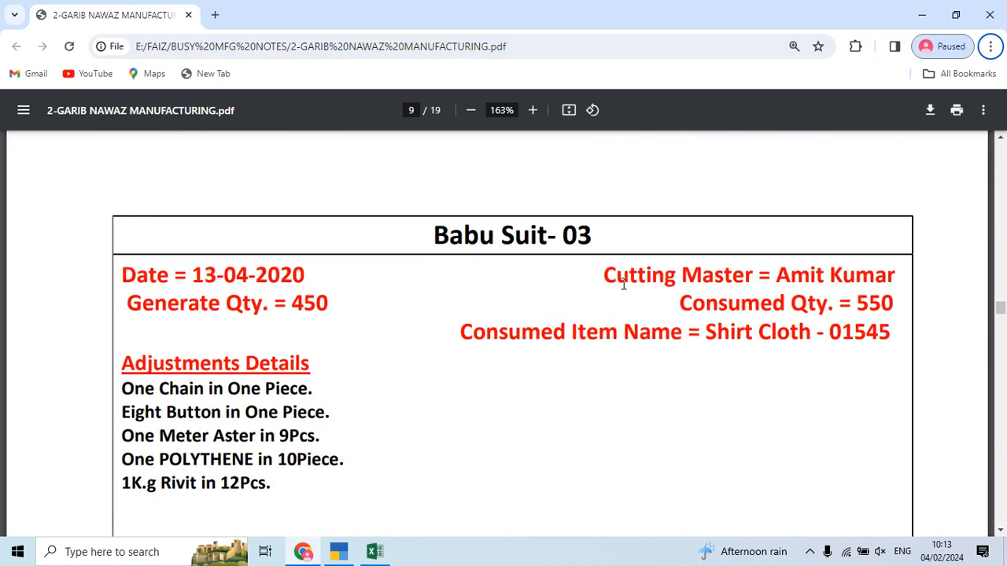
key(alt+Tab)
key(alt+Tab)
scroll(623, 284, down, 6)
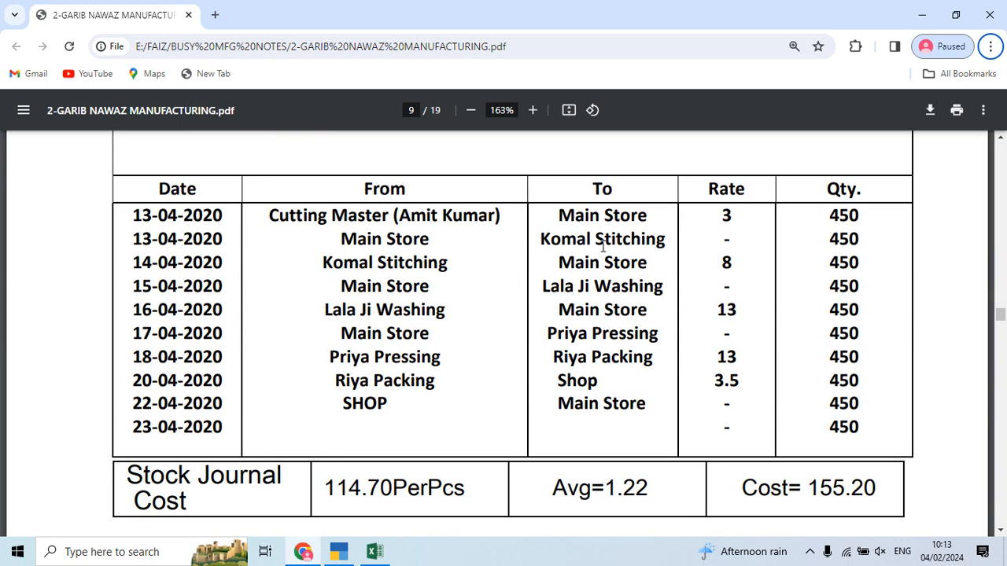
key(alt+Tab)
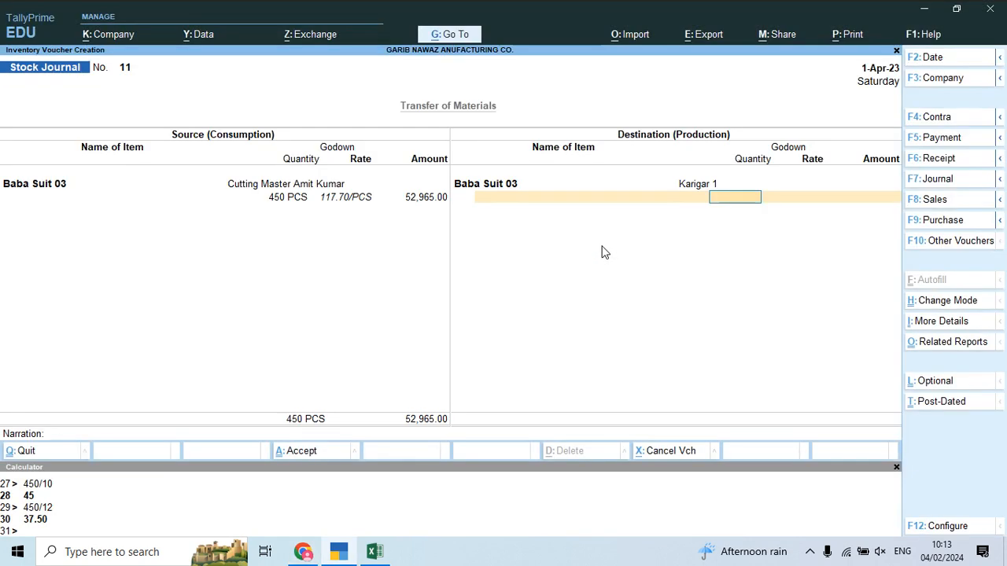
key(BackSpace)
key(alt+Tab)
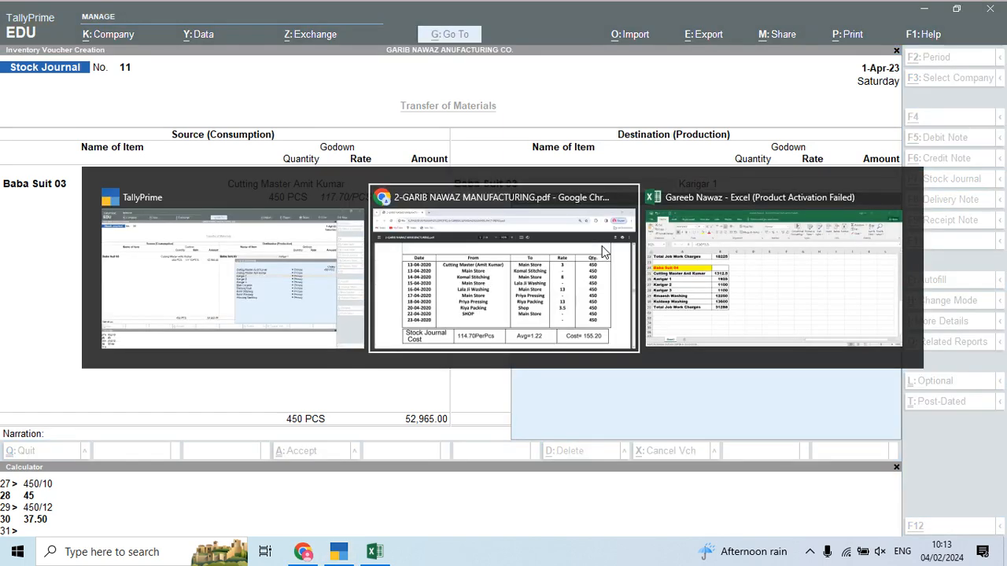
key(alt+Tab)
key(Tab)
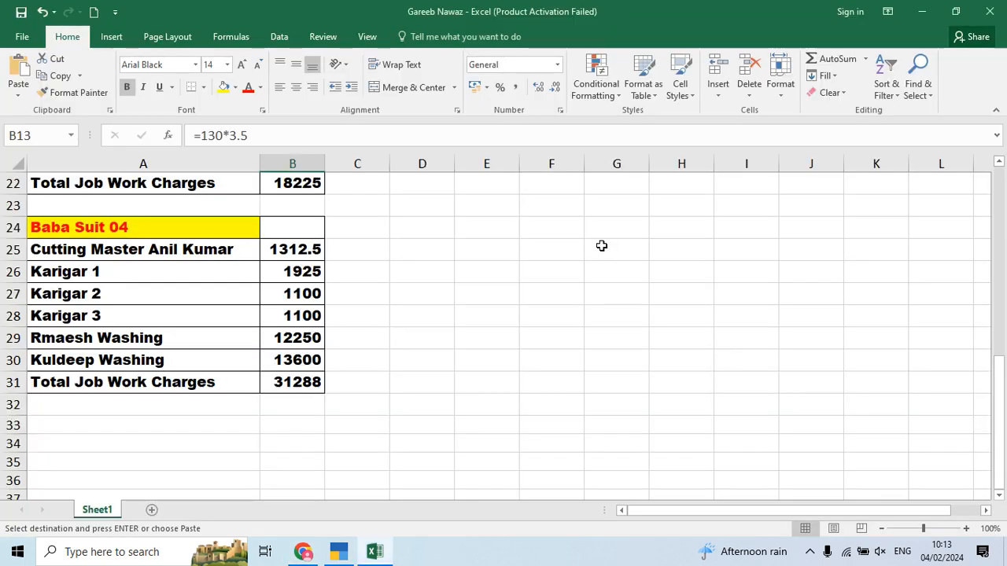
key(Up)
scroll(601, 245, up, 1)
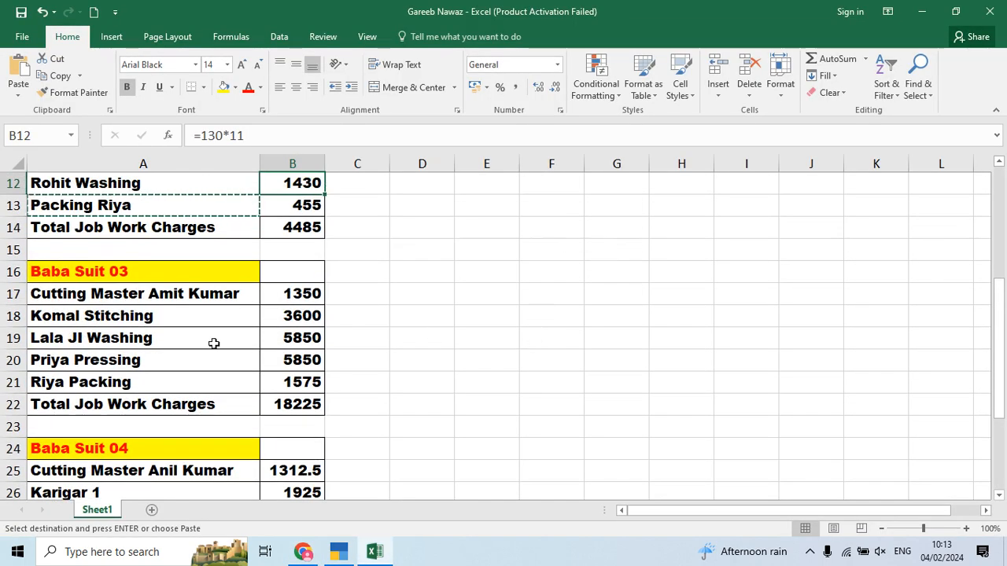
click(190, 317)
Step: Create the new godown Komal Stitching under Primary from the copied name
key(ctrl+c)
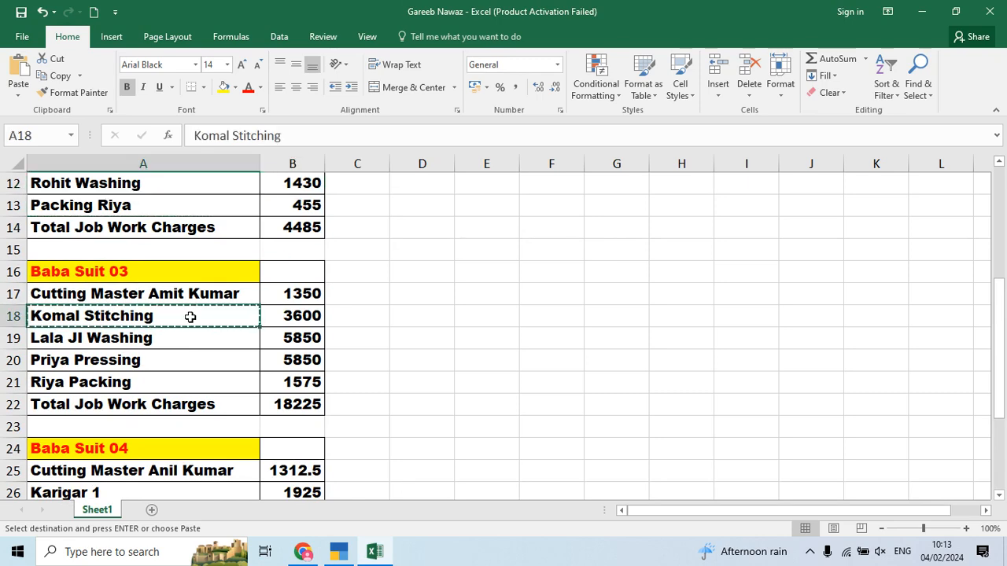
key(alt+Tab)
key(alt+Tab)
key(alt+c)
key(ctrl+v)
key(Return)
key(Return)
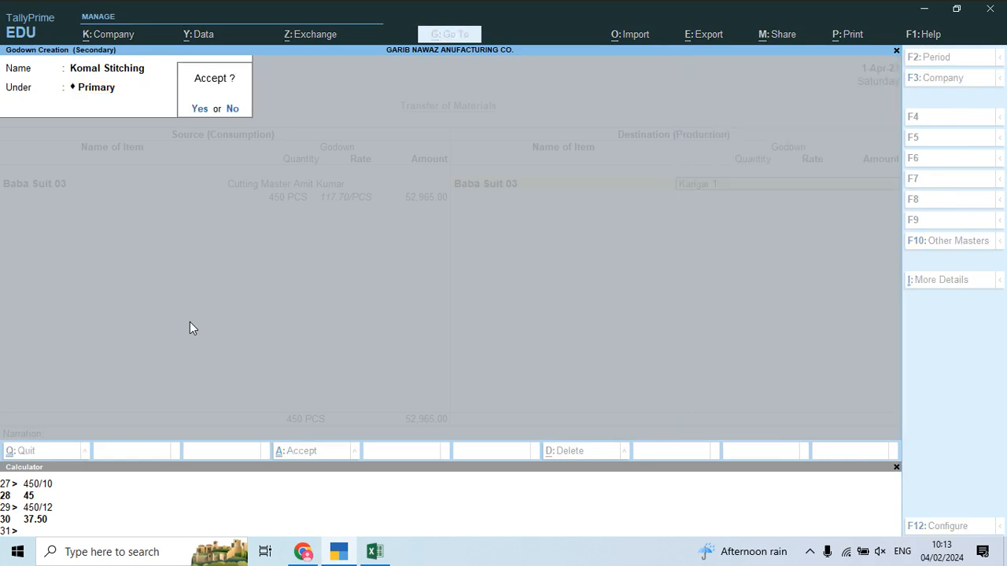
key(Return)
Step: Accept the 450 quantity and rate for Komal Stitching
key(alt+Tab)
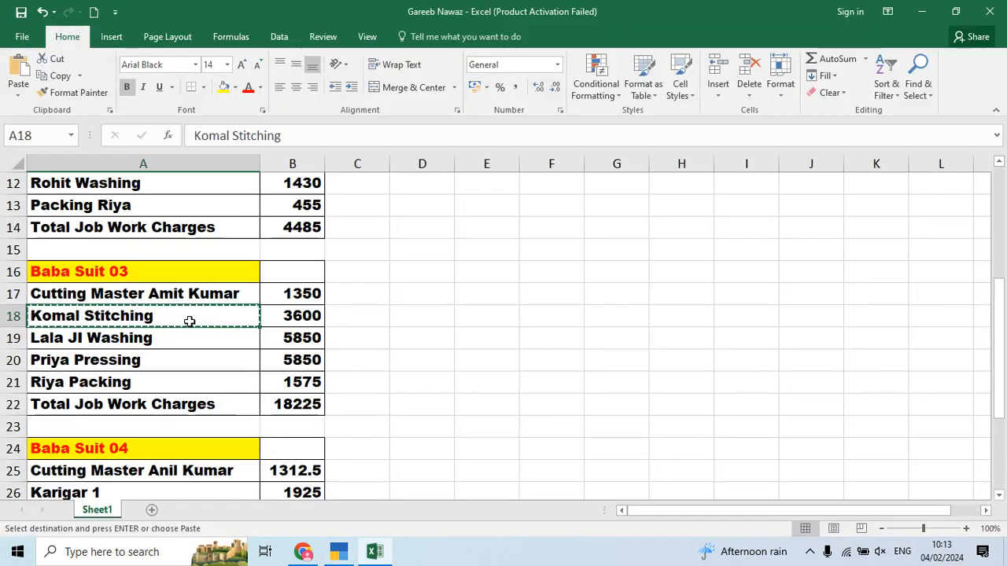
key(alt+Tab)
key(Tab)
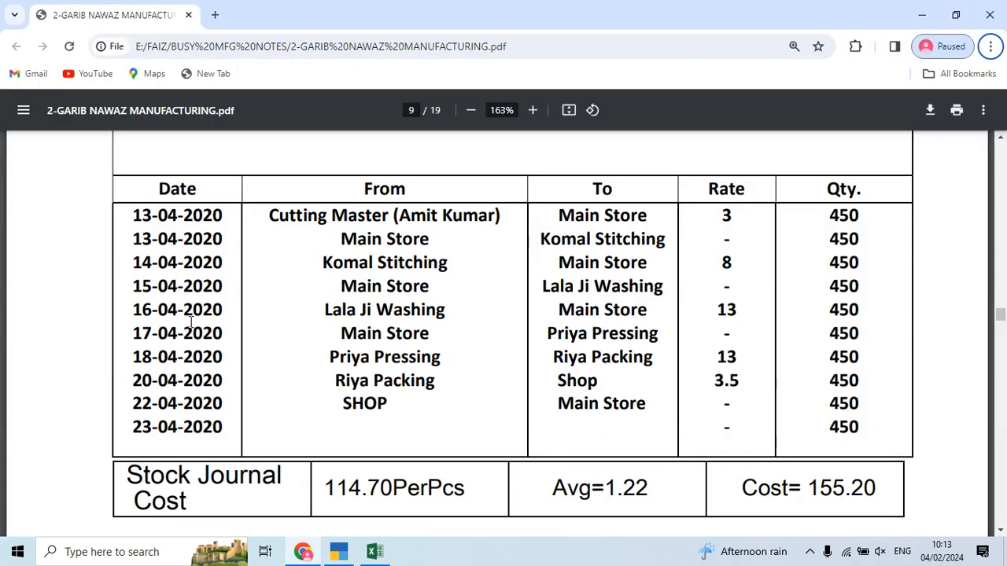
key(alt+Tab)
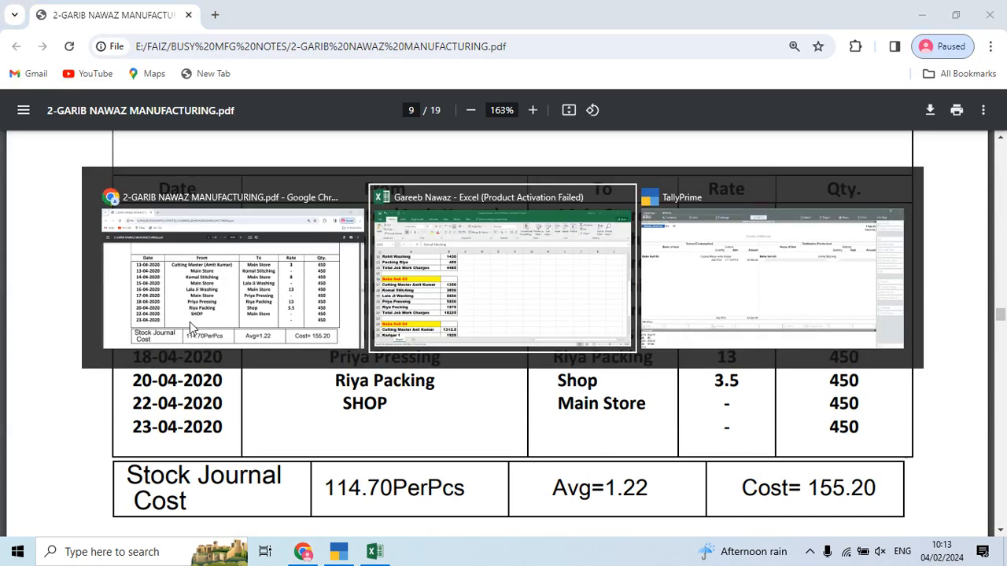
key(Tab)
text(4)
key(Return)
key(Return)
key(Return)
Step: Add Job Work Charges of 3,600 as additional cost and save Stock Journal 11
key(Down)
key(Down)
key(Down)
key(Return)
key(Return)
key(alt+Tab)
key(alt+Tab)
click(292, 315)
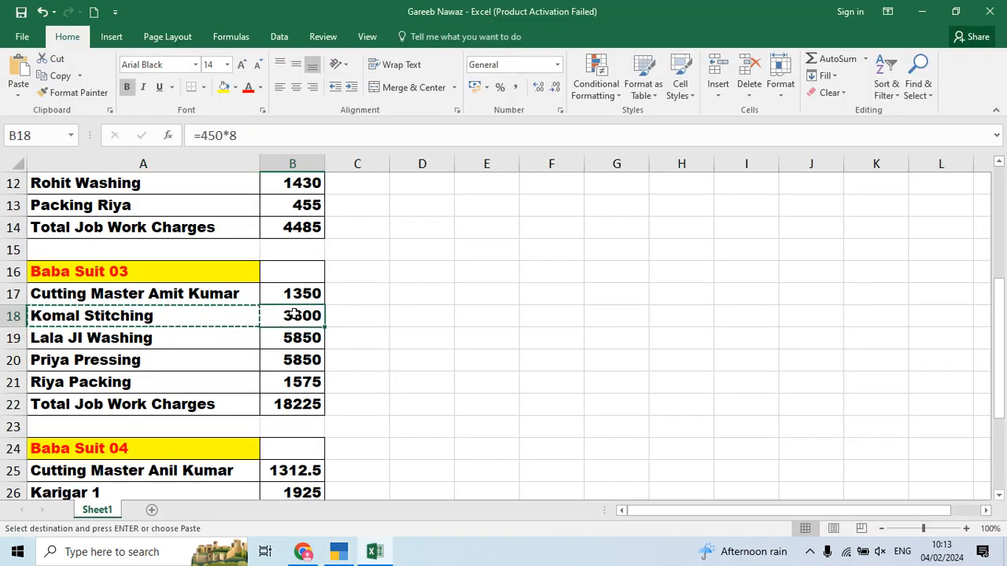
key(alt+Tab)
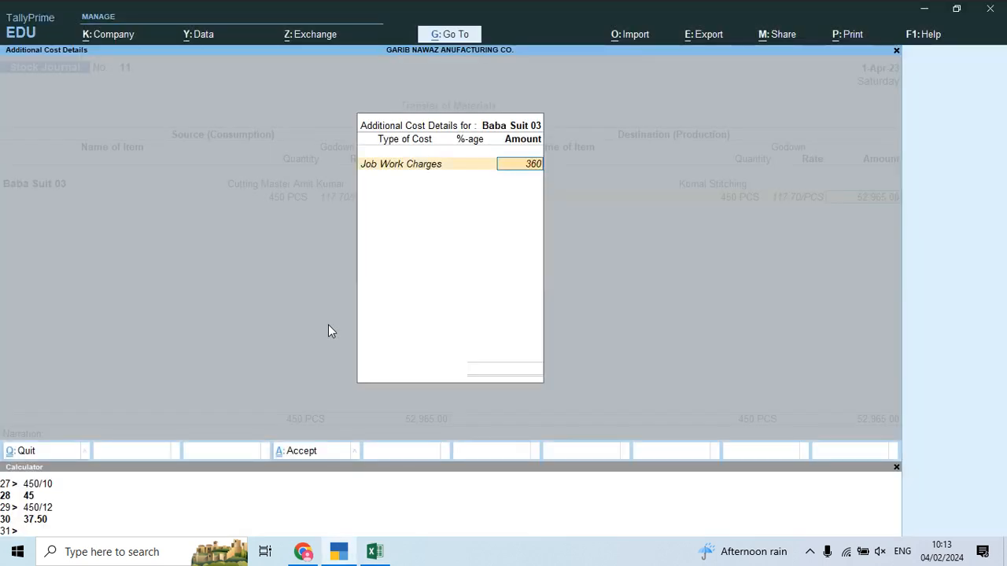
text(0)
key(Return)
key(Return)
key(Return)
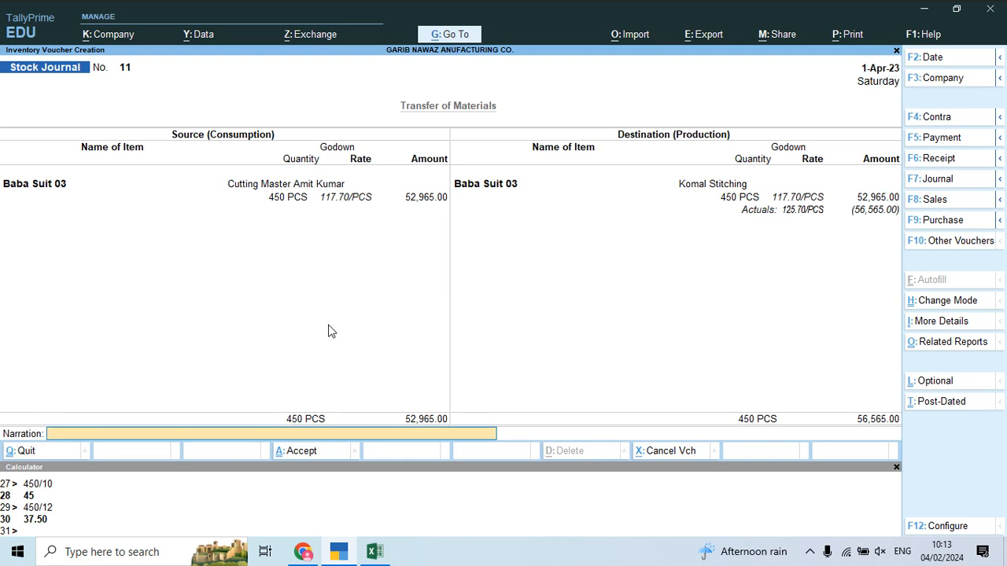
key(Return)
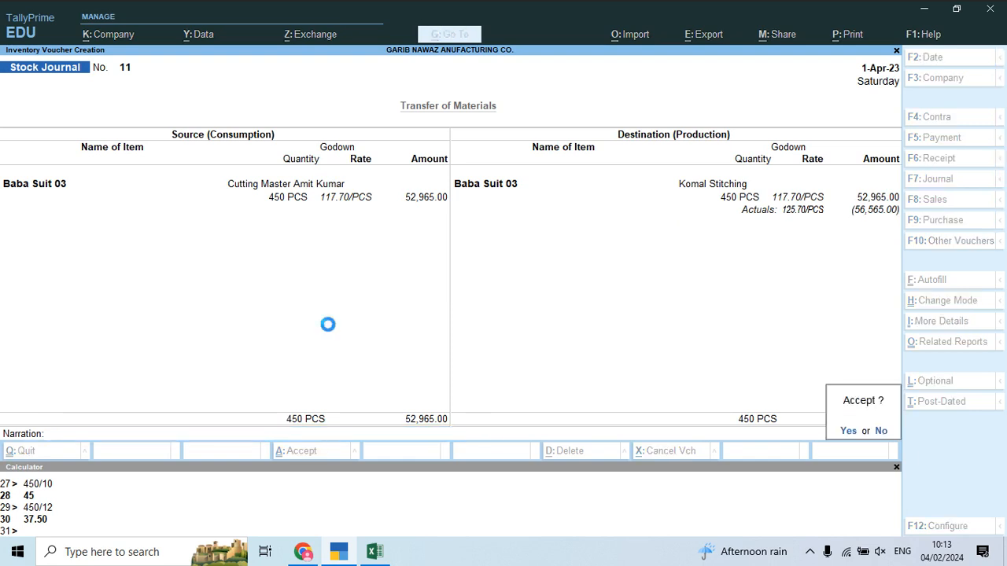
key(Return)
Step: Set the source as Baba Suit 03 from Komal Stitching, quantity 450
text(Bab)
key(Down)
key(Down)
key(Down)
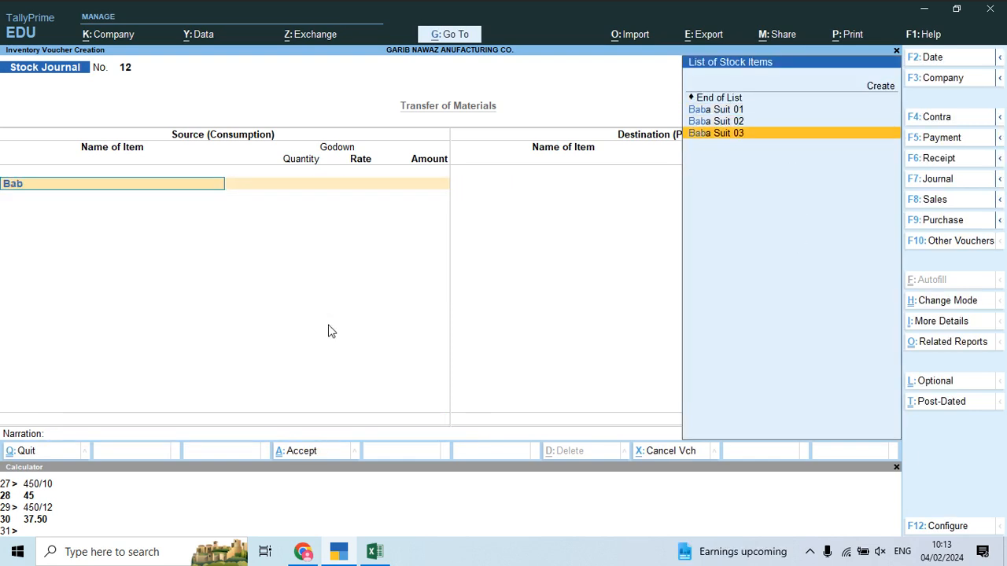
key(Return)
key(BackSpace)
key(Return)
text(K)
key(Down)
key(Down)
key(Down)
key(Down)
key(Down)
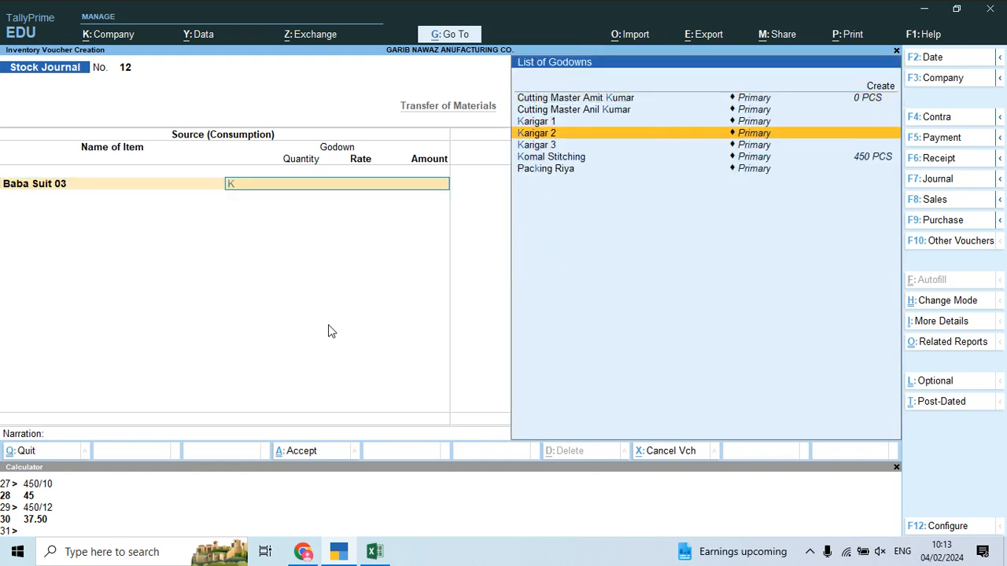
key(Return)
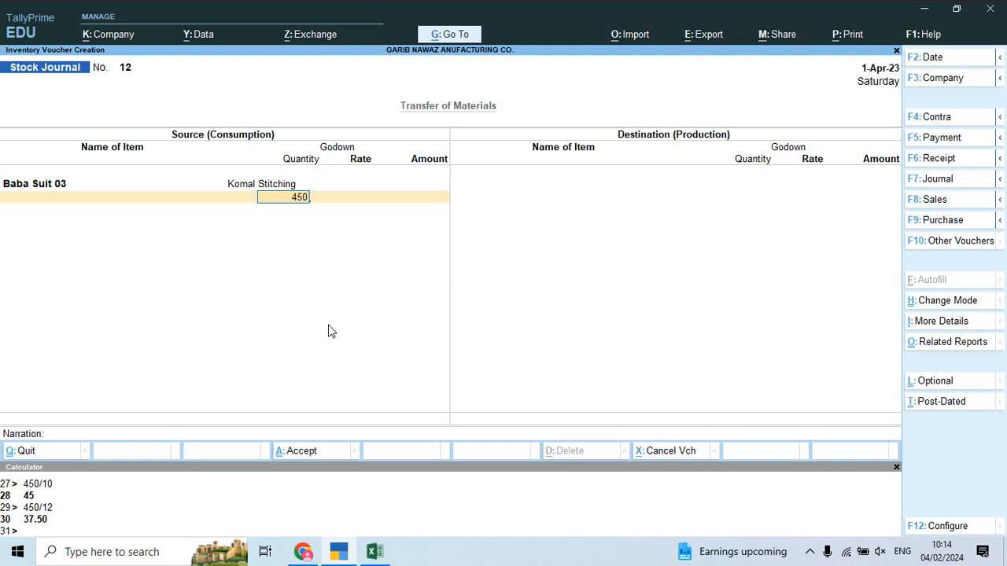
key(Return)
key(Return)
key(Return)
key(Return)
Step: Set the destination as Baba Suit 03 in a new godown, Lala JI Washing
text(Bab)
key(Down)
key(Down)
key(Return)
text(M)
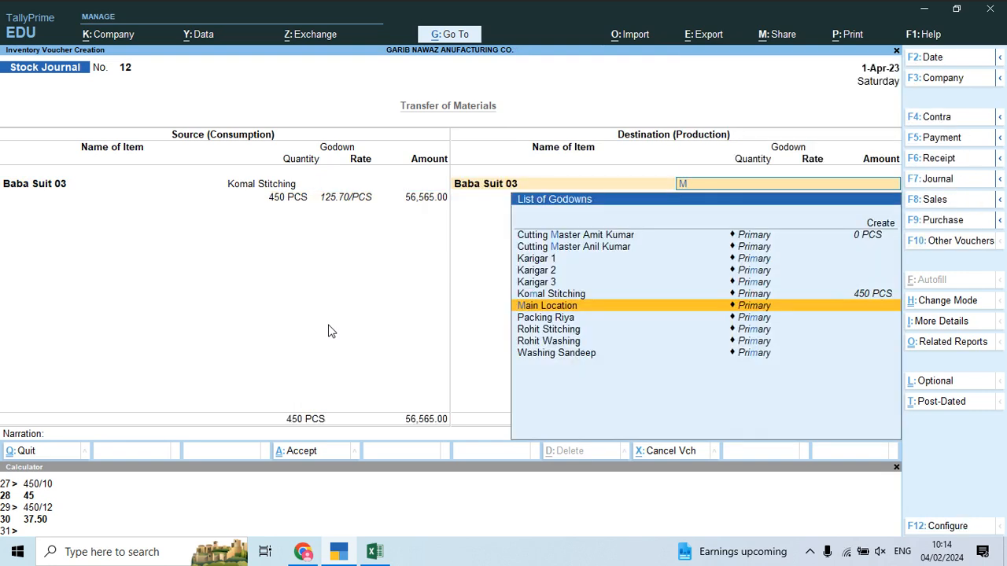
key(alt+Tab)
key(Down)
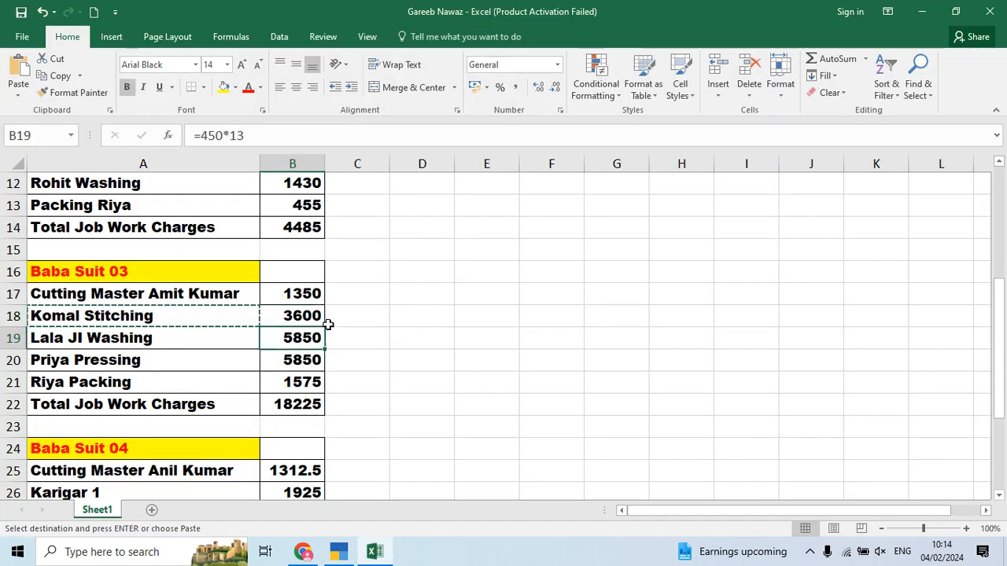
key(Left)
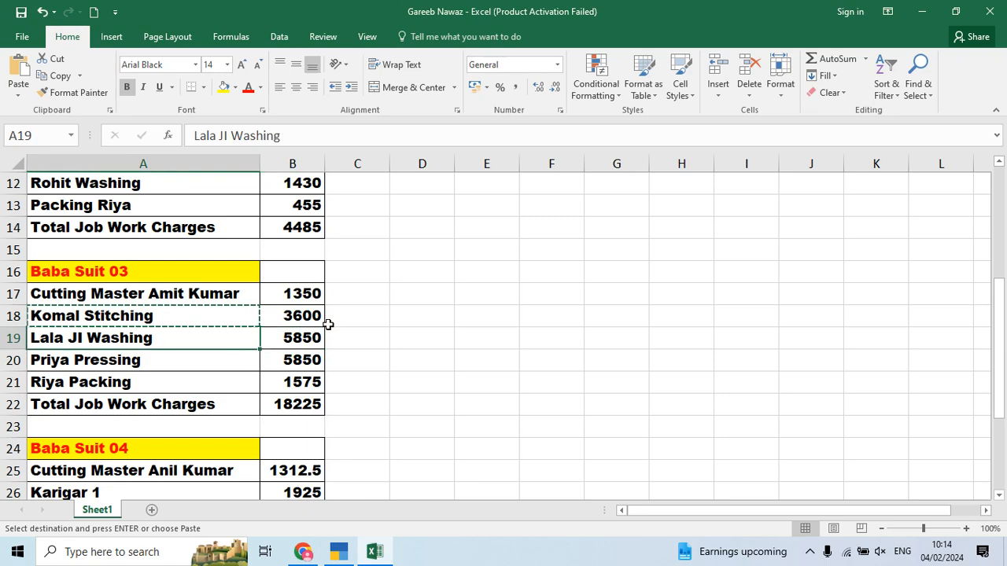
key(ctrl+c)
key(alt+Tab)
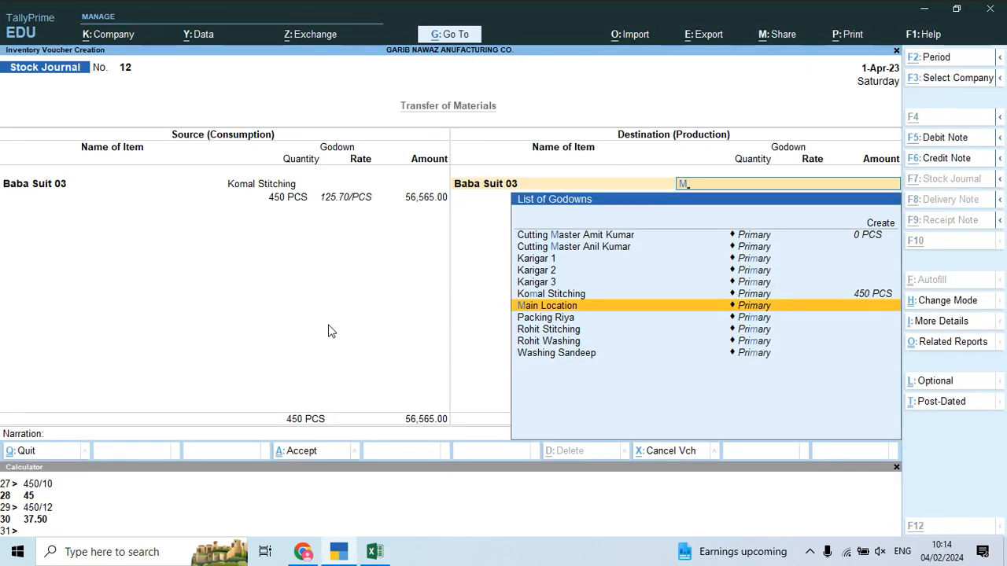
key(alt+c)
key(ctrl+alt+v)
key(Return)
key(Return)
key(Return)
Step: Accept the 450 quantity, add Job Work Charges of 5,850, and save Stock Journal 12
key(Return)
key(Return)
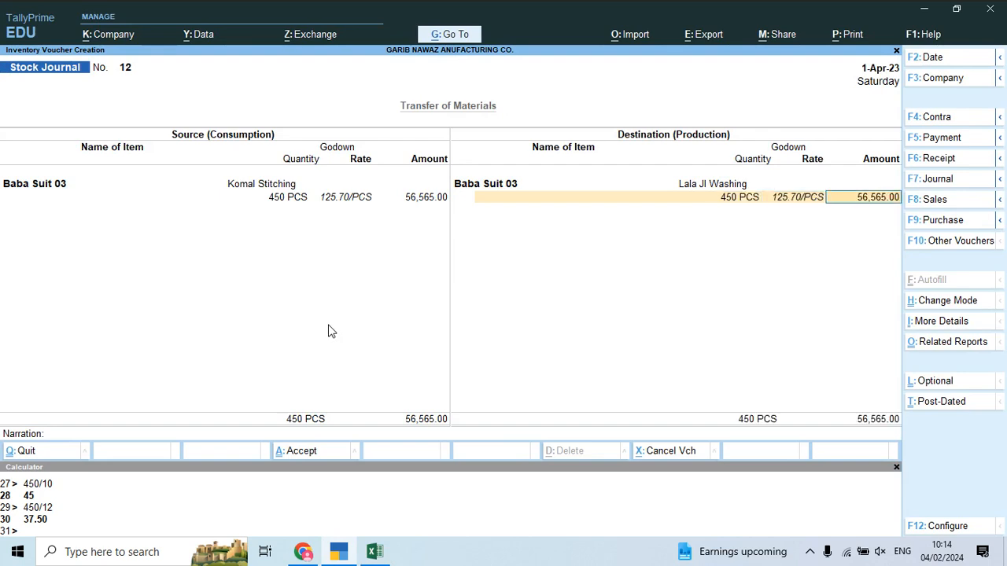
key(Return)
key(Down)
key(Down)
key(Down)
key(Down)
key(Return)
key(Return)
key(alt+Tab)
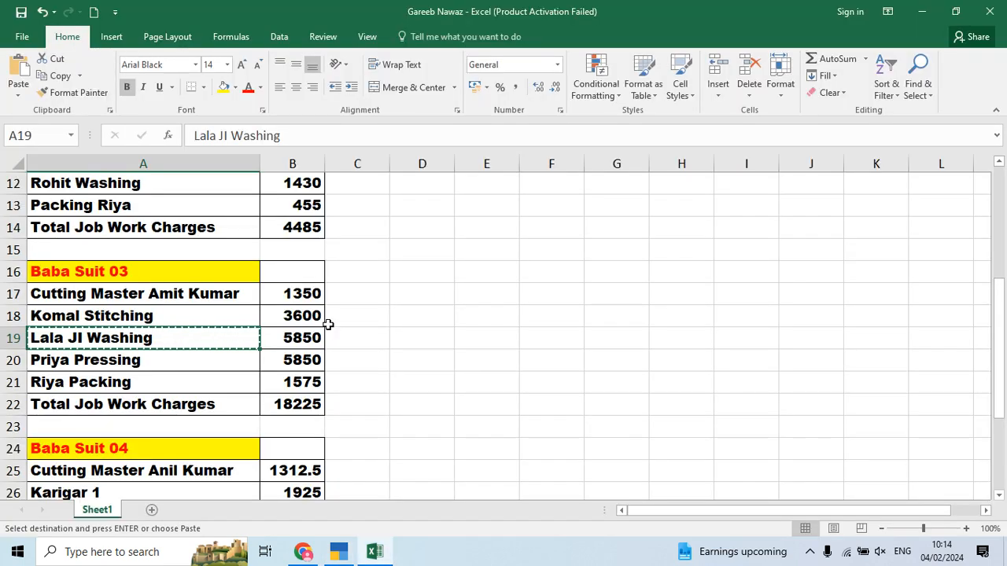
key(alt+Tab)
text(5850)
key(Return)
key(Return)
key(Return)
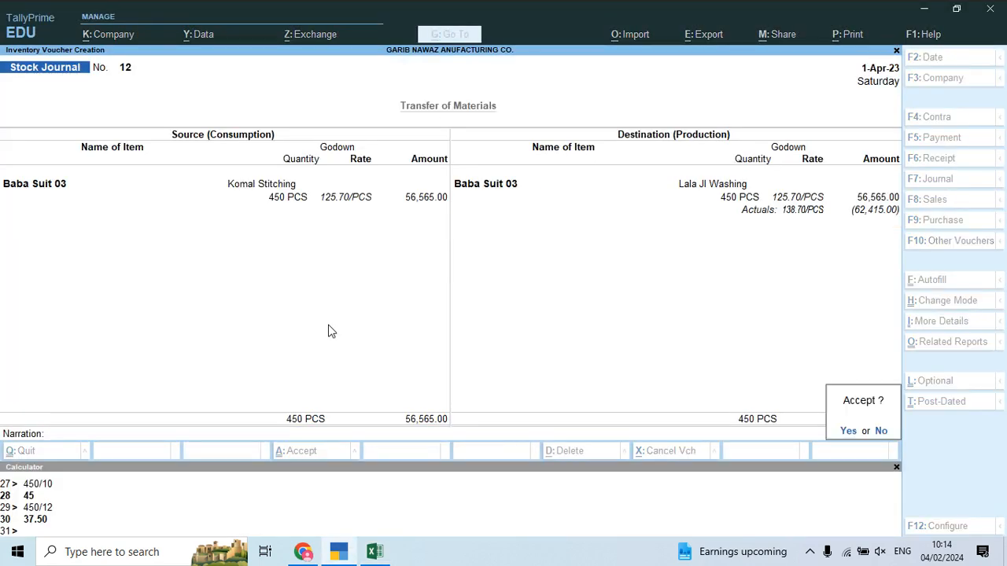
key(Return)
Step: Set the source as Baba Suit 03 from Lala JI Washing, quantity 450
text(baba)
key(Down)
key(Down)
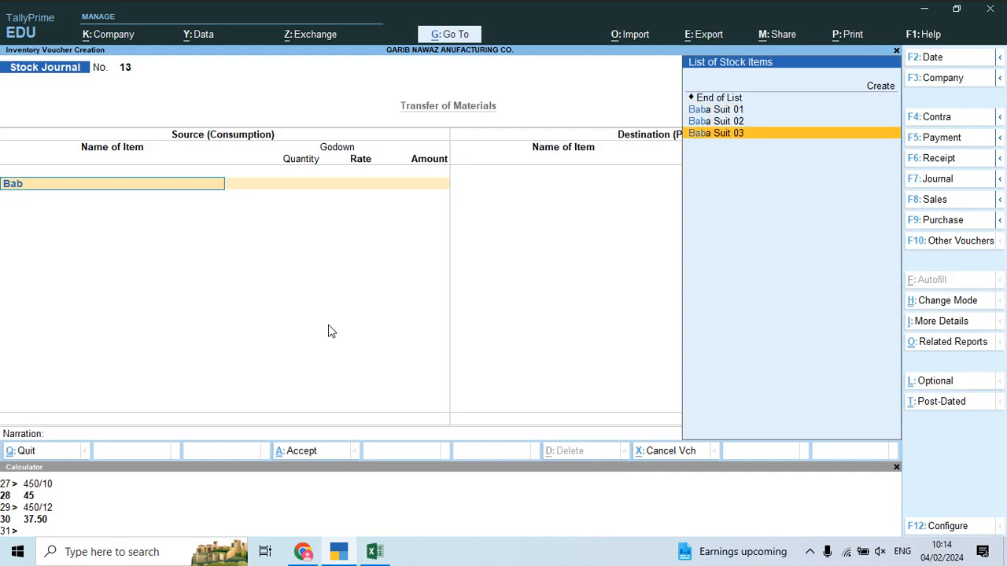
key(Return)
text(la)
key(Return)
text(450)
key(Return)
Step: Set the destination as Baba Suit 03 in a new godown, Priya Pressing, quantity 450
key(Return)
key(Return)
key(Return)
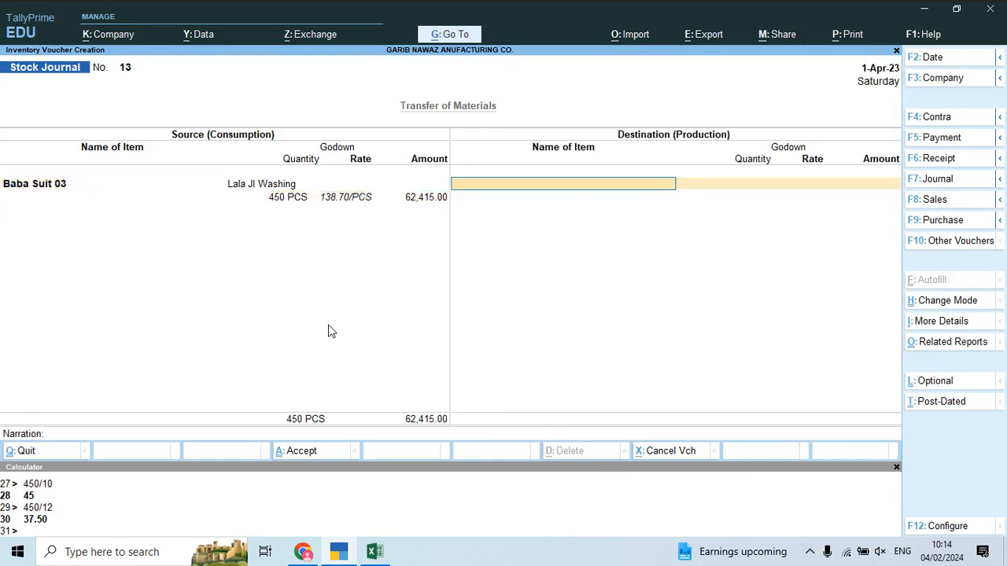
text(Bab)
key(Down)
key(Down)
key(Return)
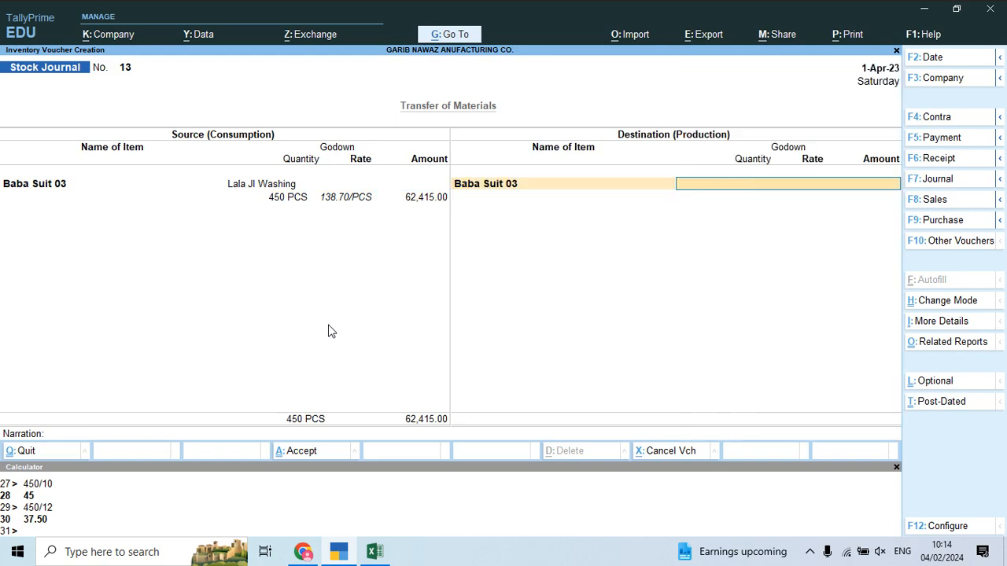
key(alt+Tab)
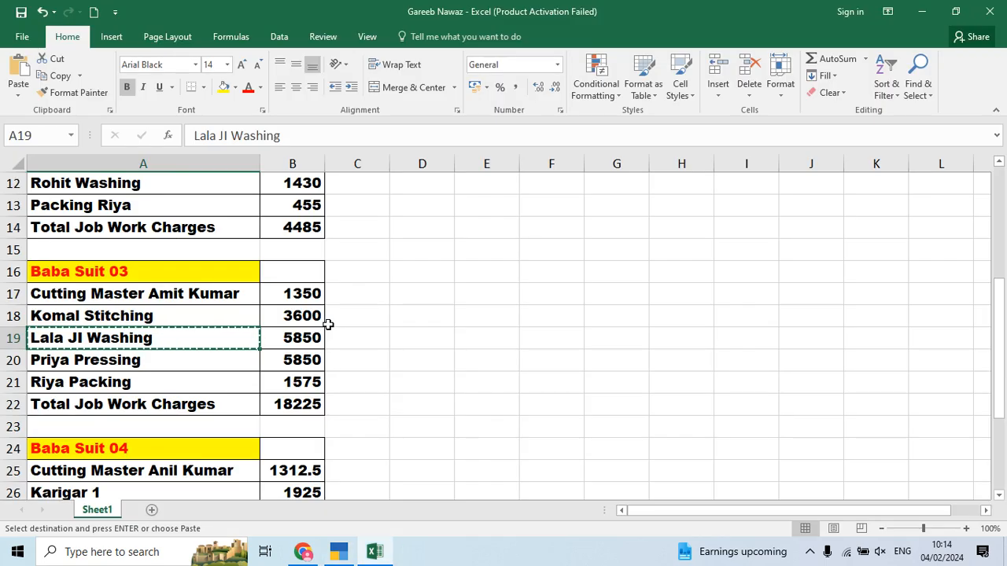
key(Down)
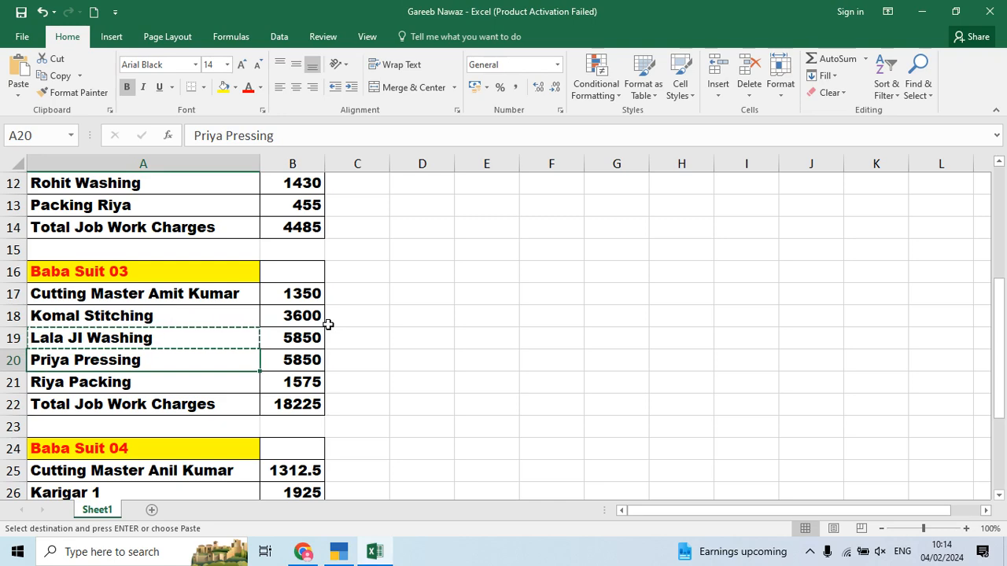
key(Down)
key(Up)
key(alt+Tab)
key(alt+c)
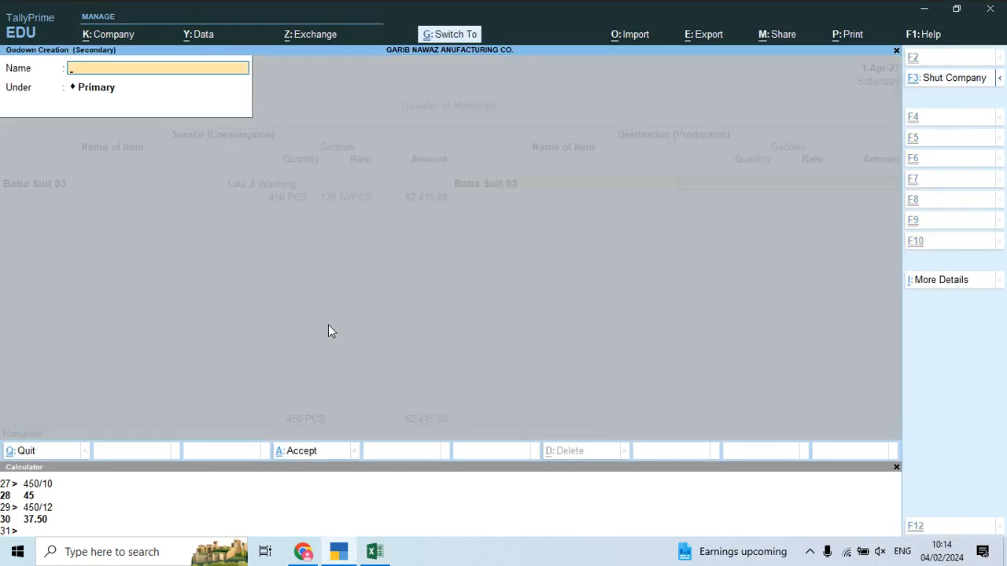
key(ctrl+alt+v)
key(Return)
key(Return)
key(Return)
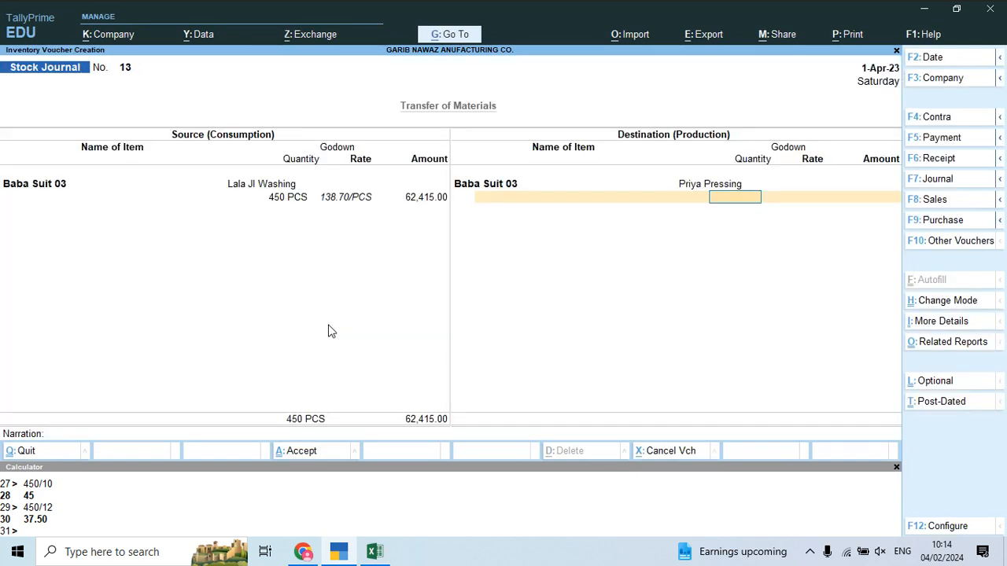
text(450)
Step: Add Job Work Charges of 5,850 as the additional cost
key(Return)
key(Return)
key(Return)
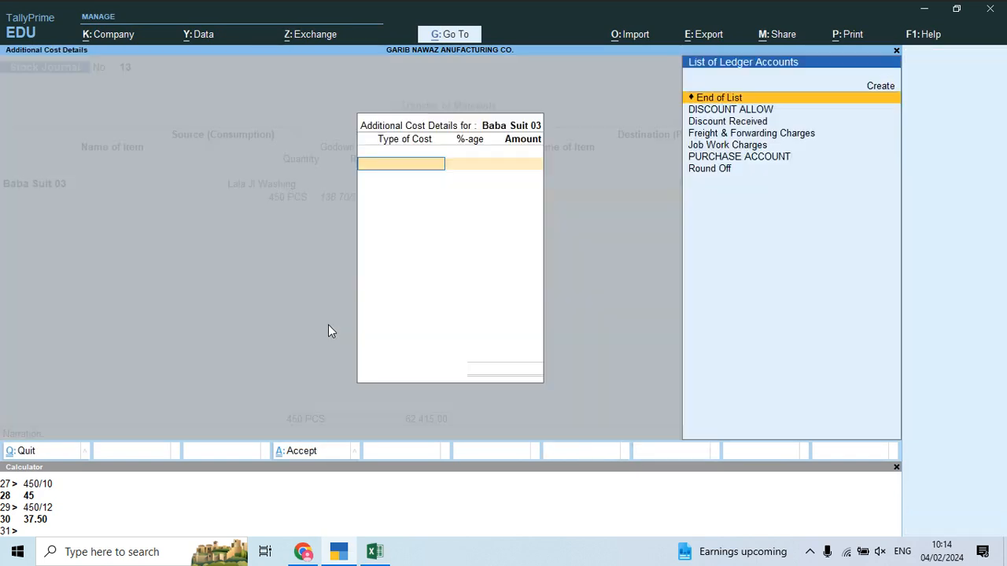
key(Down)
key(Down)
key(Down)
key(Return)
key(Return)
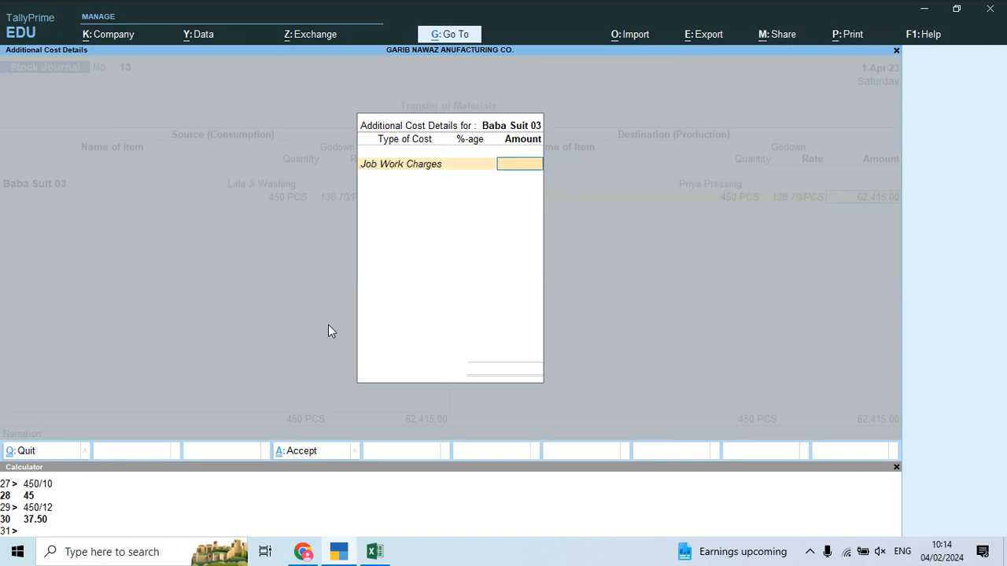
key(alt+Tab)
key(alt+Tab)
text(5850)
key(Return)
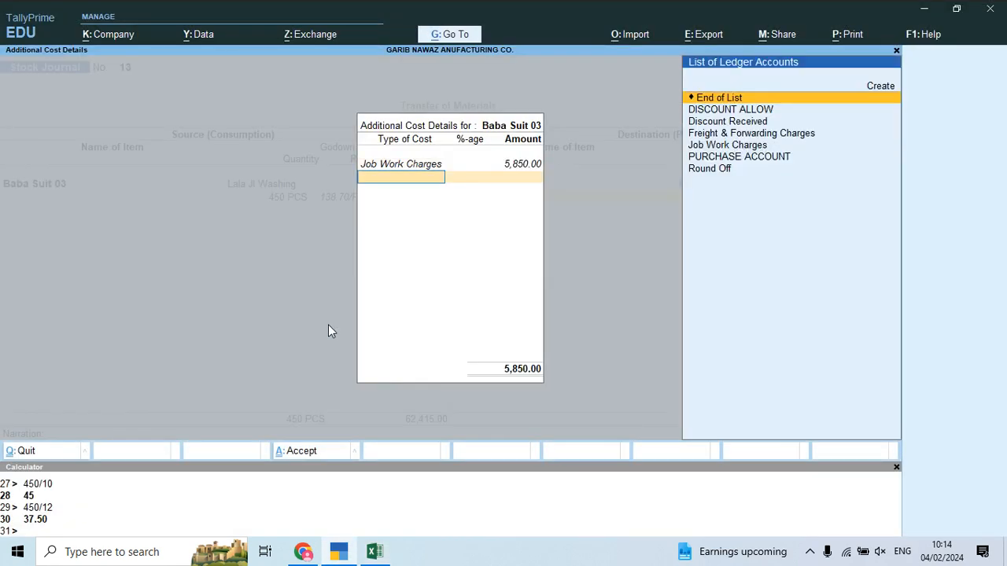
key(Return)
key(Return)
key(Return)
key(Return)
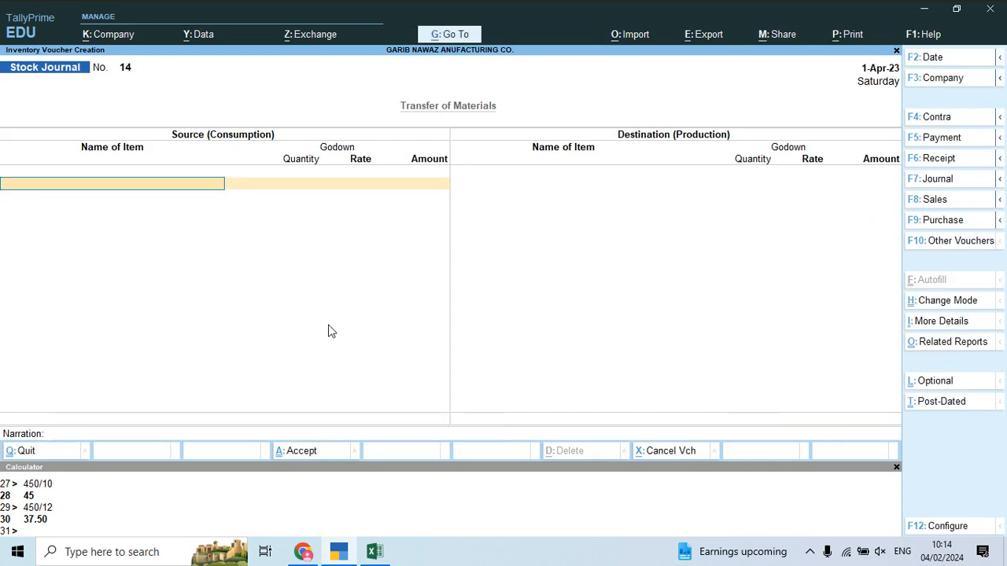
Step: Set the source as Baba Suit 03 from Priya Pressing, quantity 450
key(alt+Tab)
key(Down)
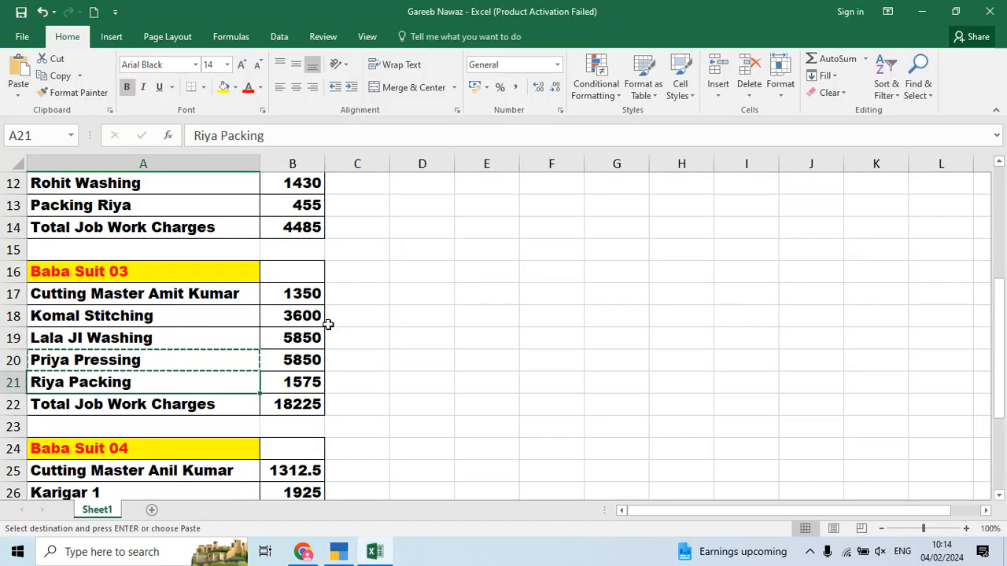
key(alt+Tab)
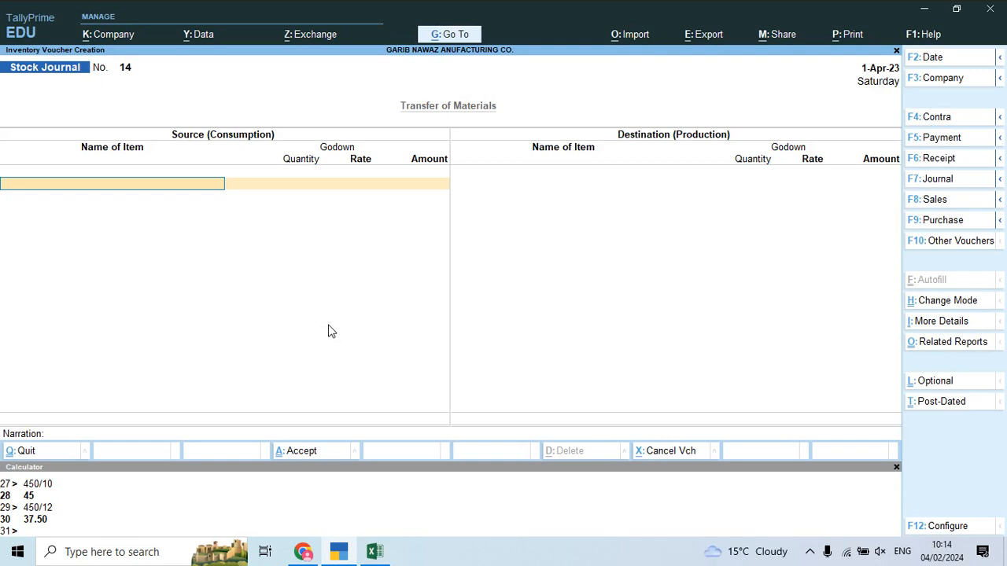
text(Baba)
key(Down)
key(Down)
key(Return)
text(pri)
key(Return)
text(450)
key(Return)
key(Return)
key(Return)
key(Return)
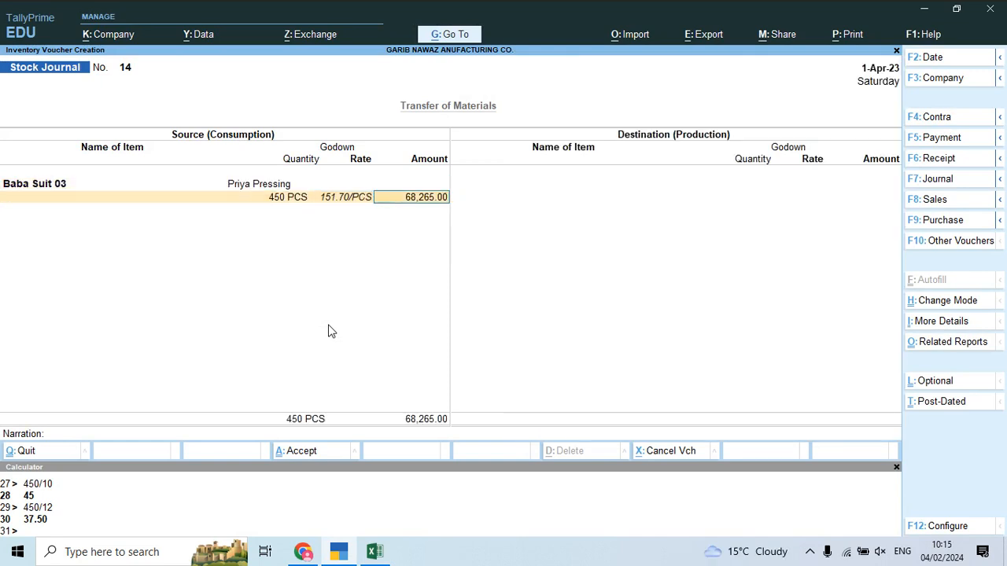
Step: Set the destination as Baba Suit 03 at Packing Riya, quantity 450
text(Bab)
key(Down)
key(Down)
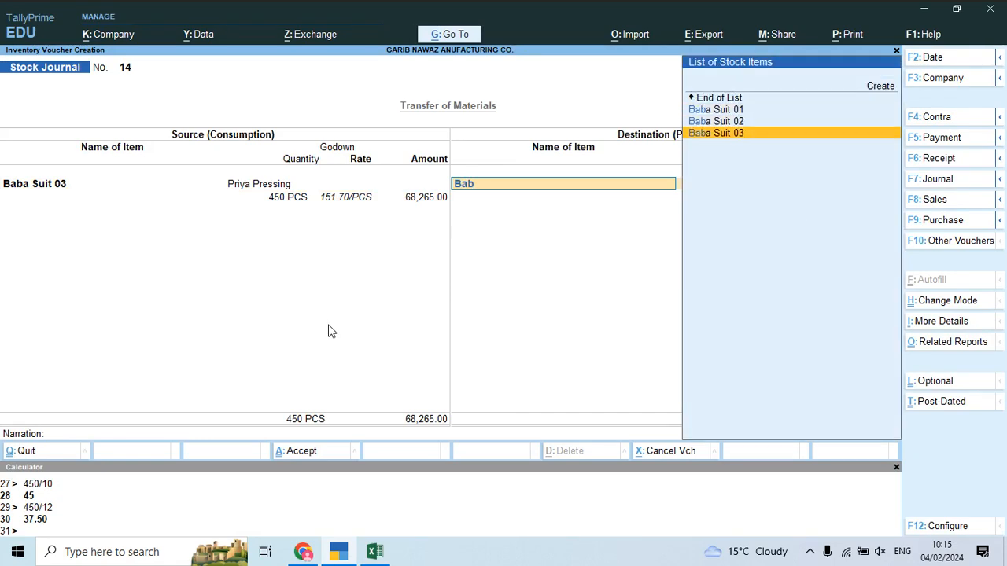
key(Return)
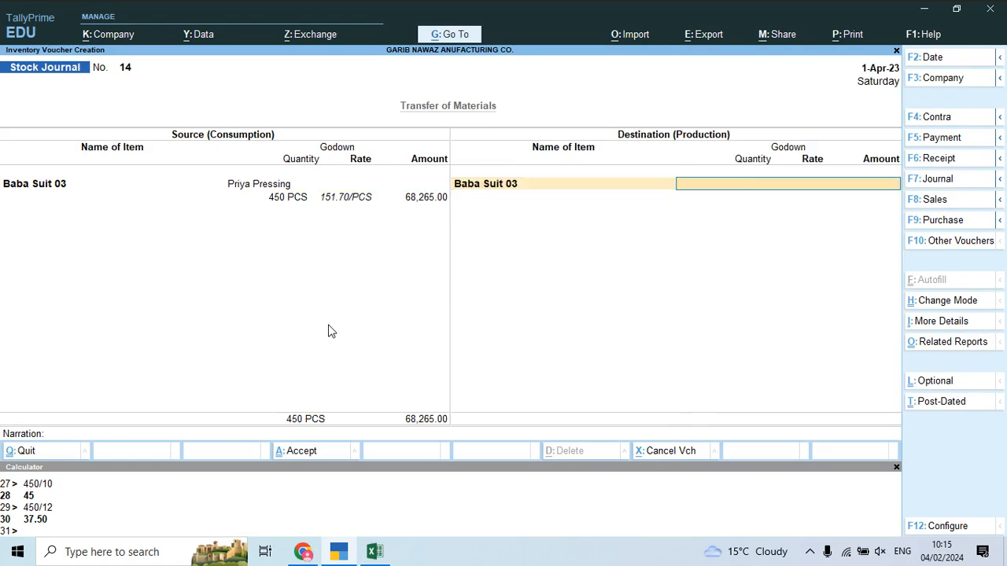
key(alt+Tab)
key(alt+Tab)
text(Ri)
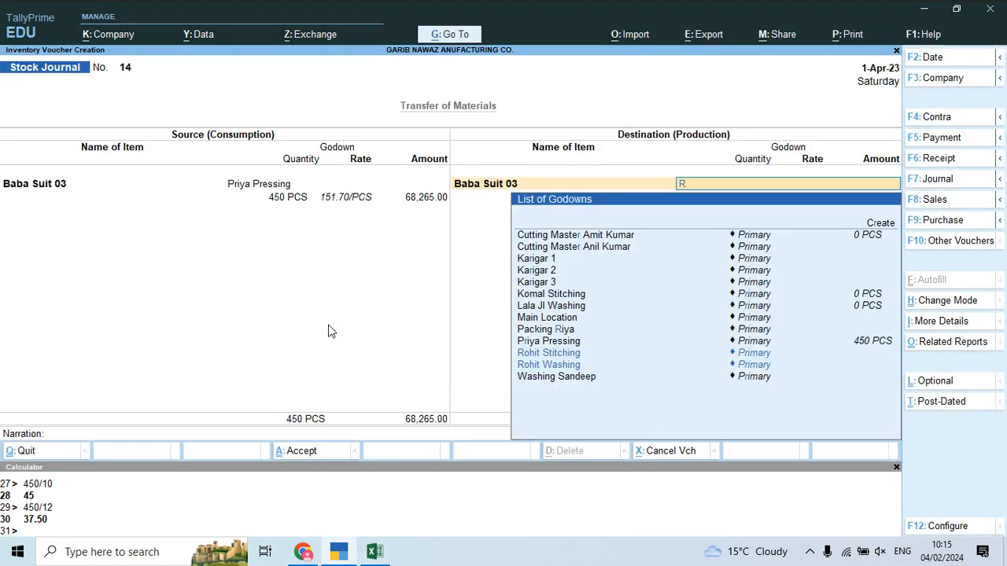
key(Down)
key(Down)
key(Down)
key(Down)
key(Down)
key(Down)
key(Down)
key(Down)
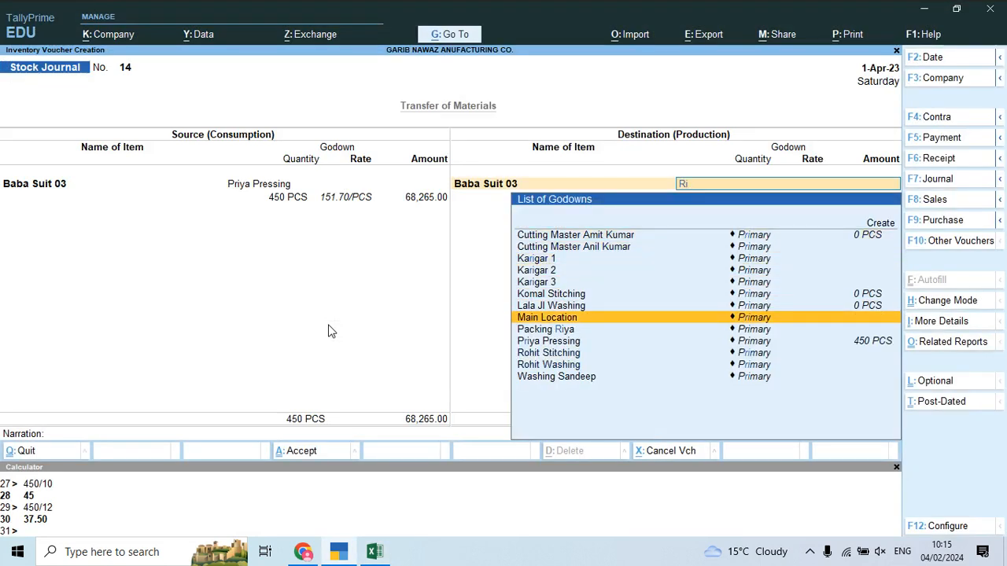
key(Return)
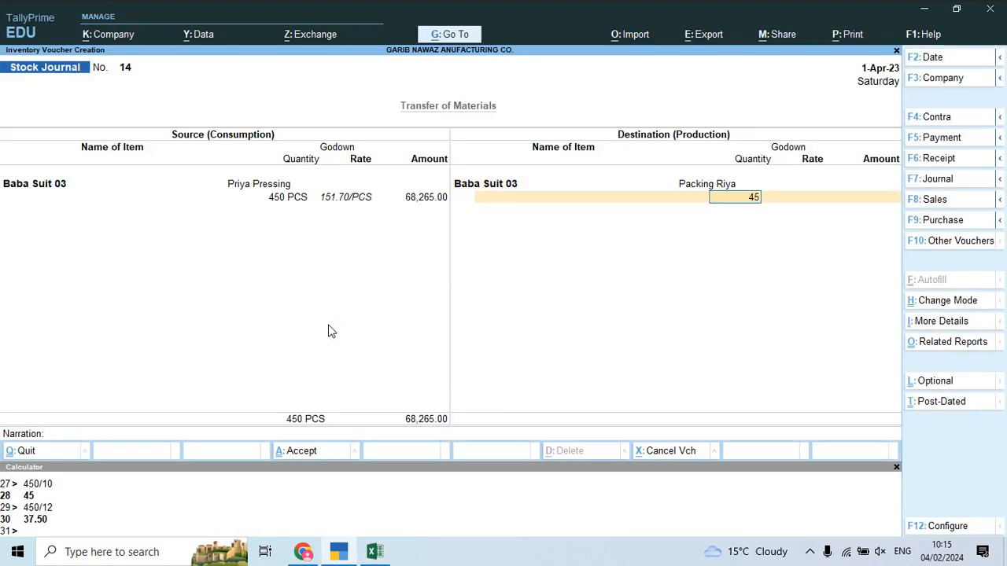
text(450)
key(Return)
key(Return)
key(Return)
Step: Add Job Work Charges of 1,575 and save Stock Journal 14
key(Down)
key(Down)
key(Down)
key(Down)
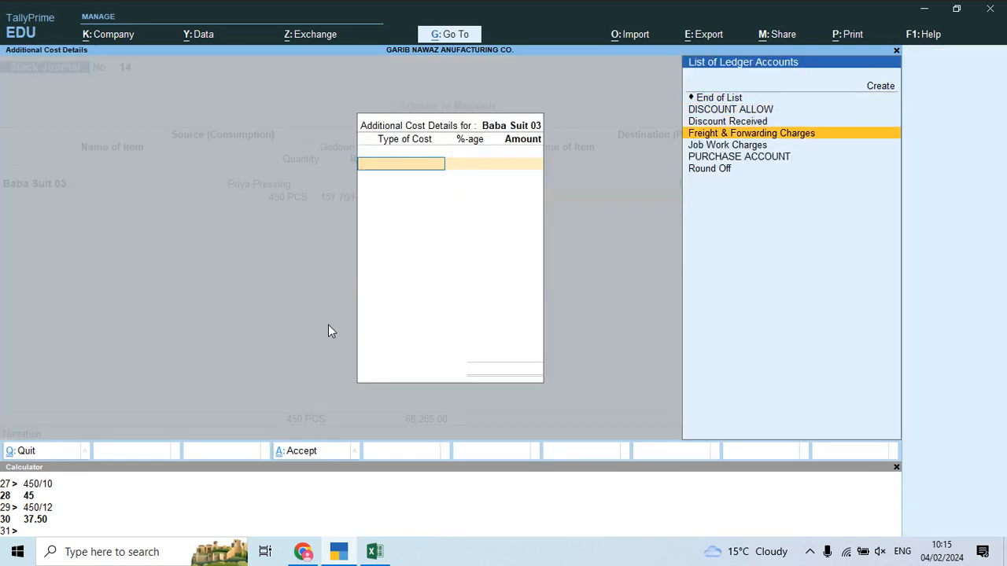
key(Return)
key(Return)
key(alt+Tab)
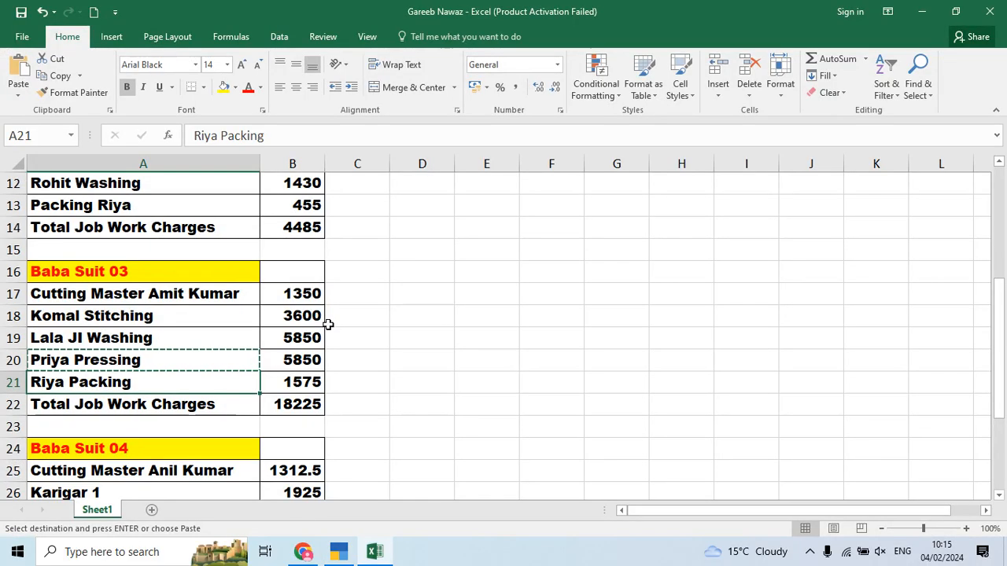
key(Down)
key(alt+Tab)
text(1)
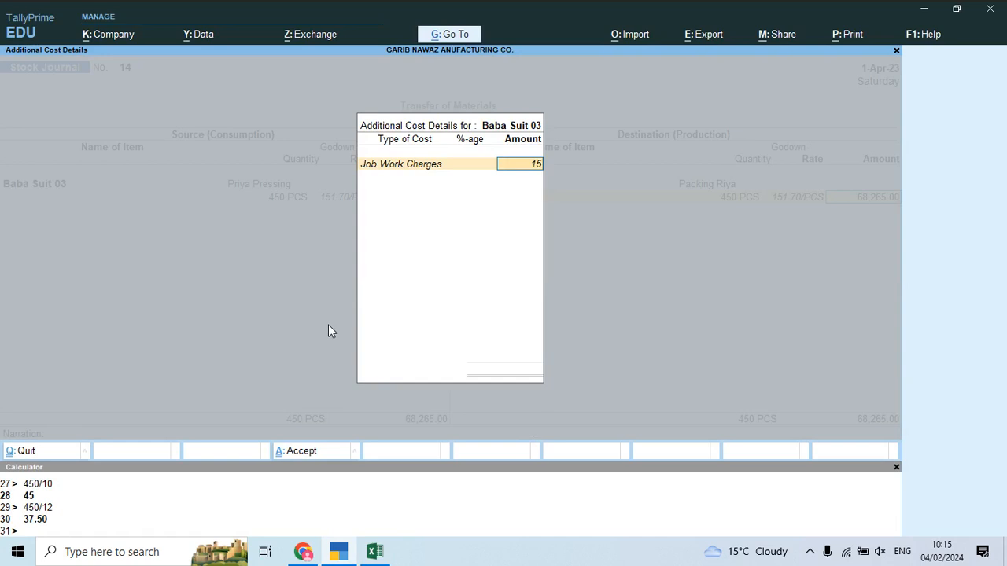
text(575)
key(Return)
key(Return)
key(Return)
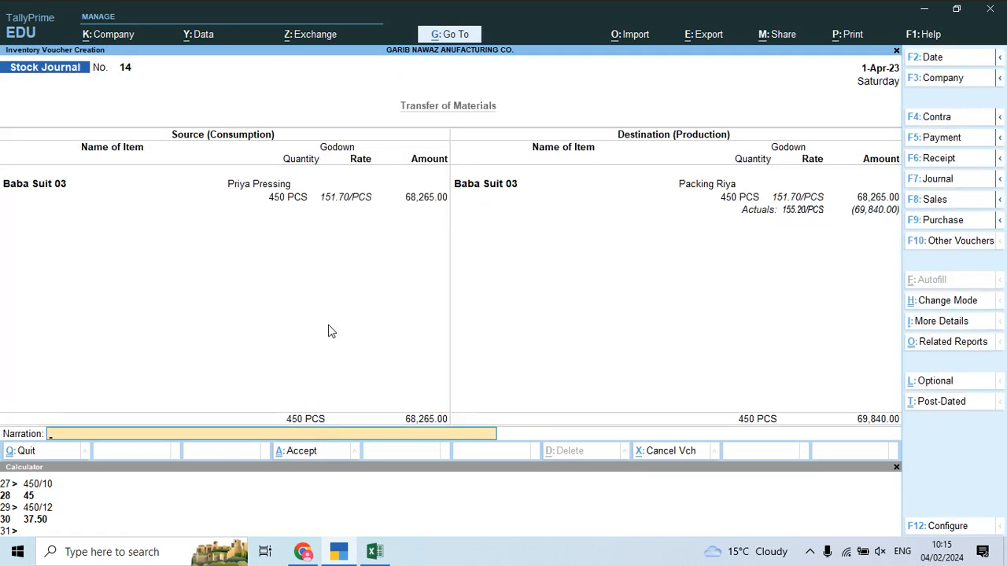
key(Return)
key(Return)
Step: Set the source as Baba Suit 03 from Packing Riya, quantity 450
text(Bab)
key(Down)
key(Down)
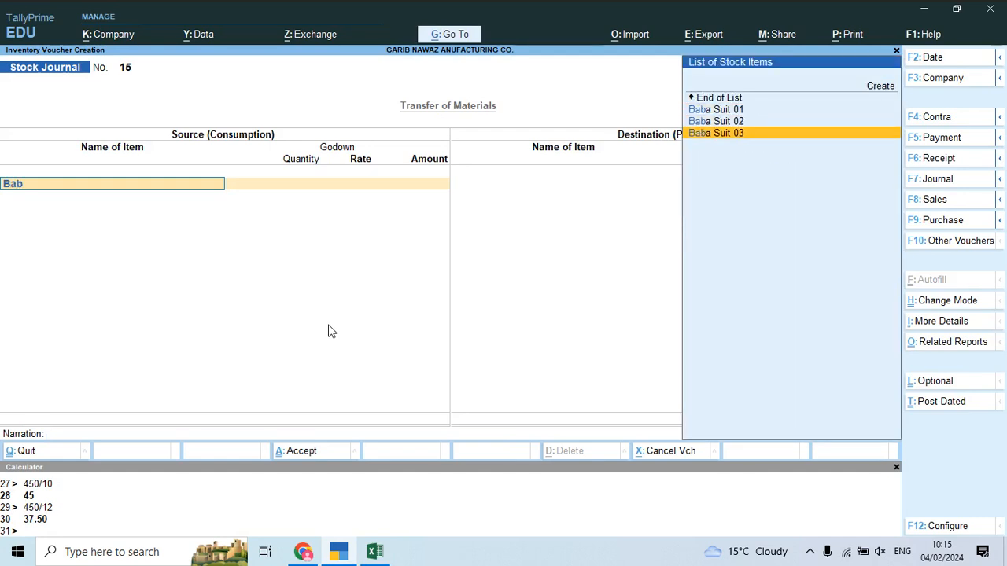
key(Return)
text(a)
key(Down)
key(Down)
key(Down)
key(Down)
key(Down)
key(Down)
key(Down)
key(Down)
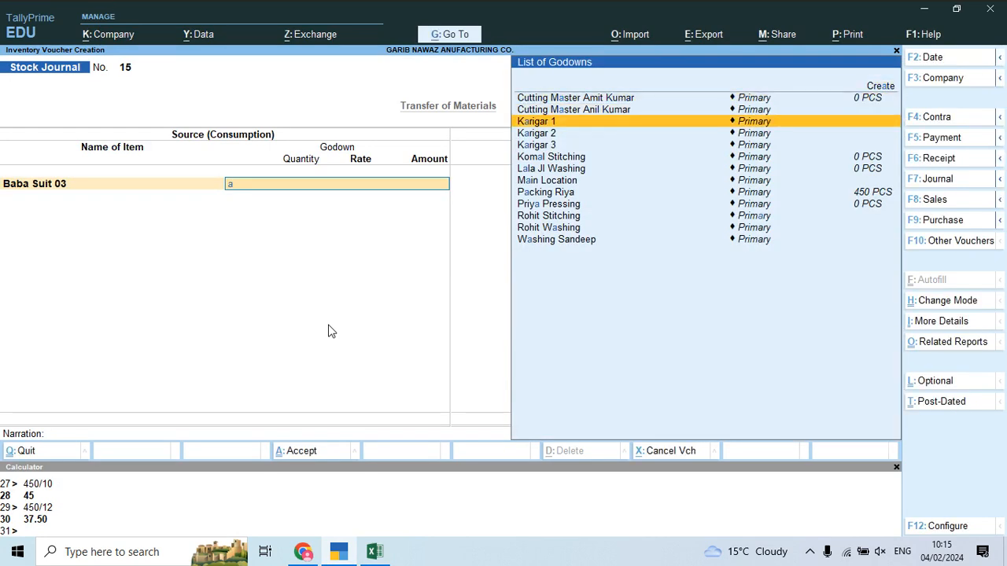
key(Return)
text(45)
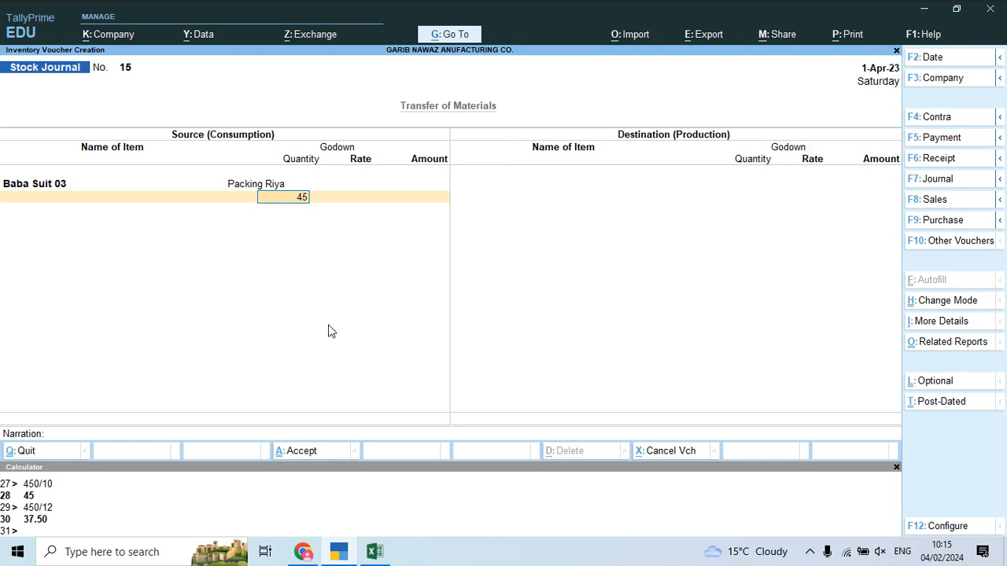
text(0)
key(Return)
Step: Set the destination as Baba Suit 03 at Main Location, quantity 450
key(Return)
key(Return)
key(Return)
text(Bab)
key(Down)
key(Down)
key(Return)
text(Ma)
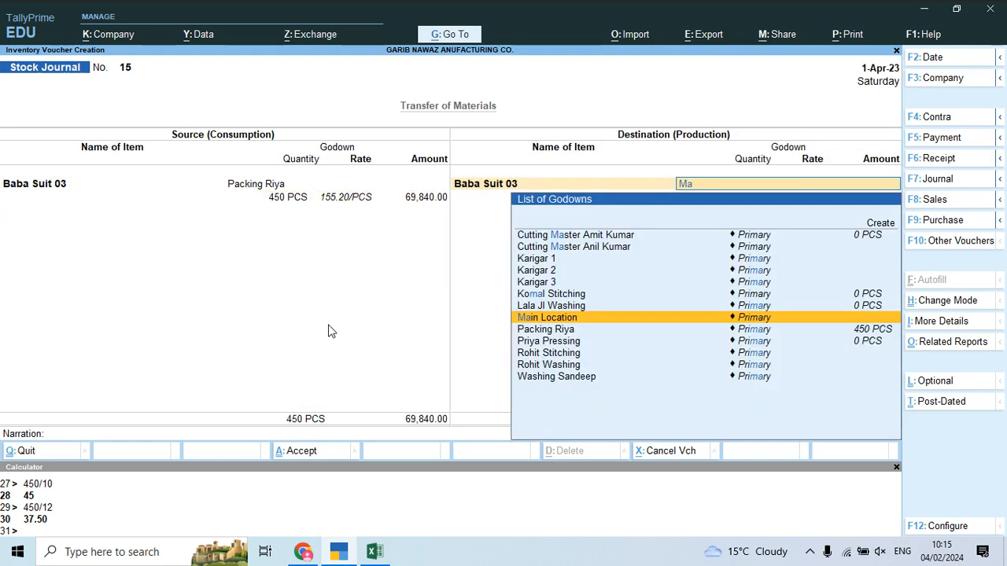
key(Return)
text(45)
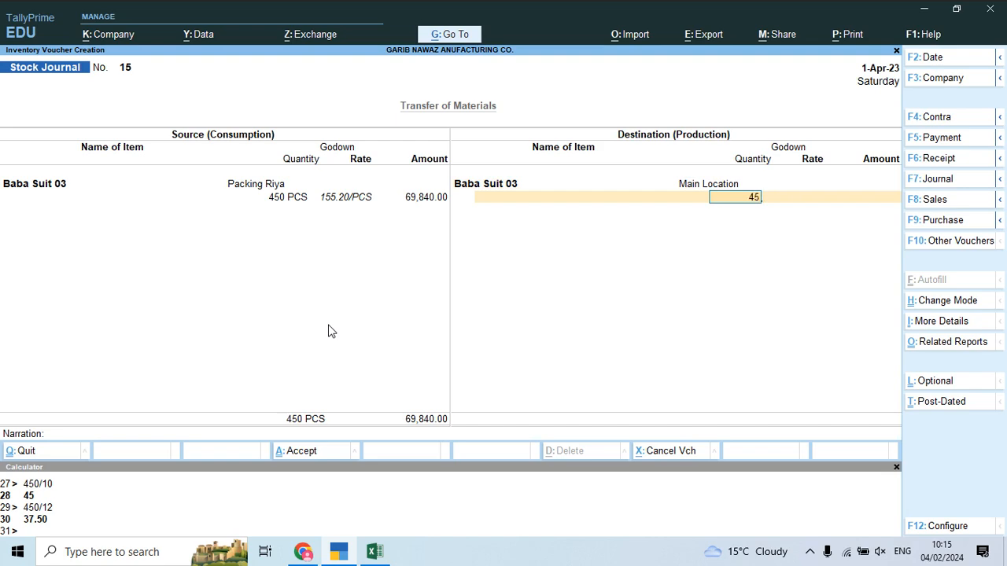
text(0)
key(Return)
Step: Check the 155.20 rate against the PDF notes and finish without additional costs
key(alt+Tab)
key(Tab)
scroll(619, 326, down, 3)
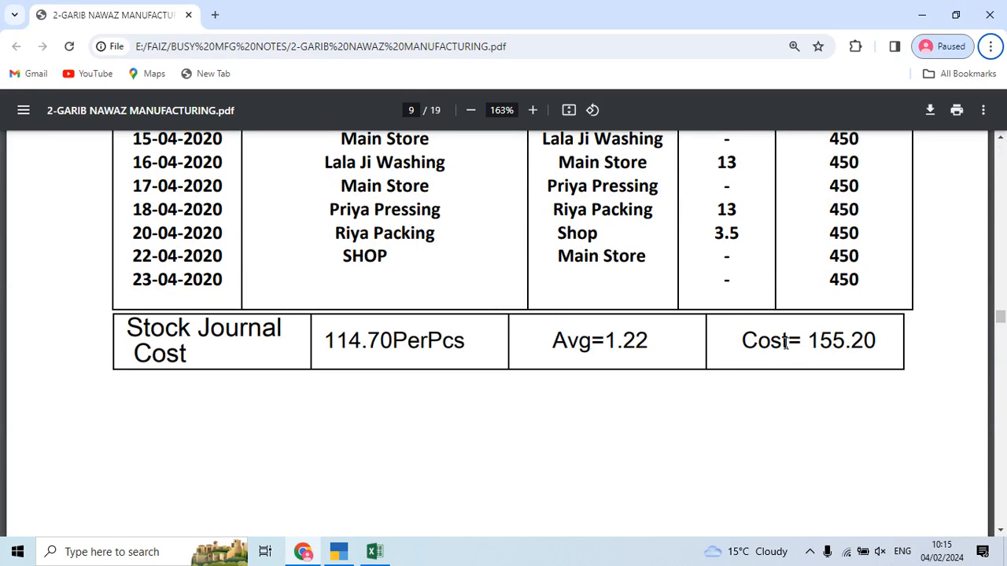
key(alt+Tab)
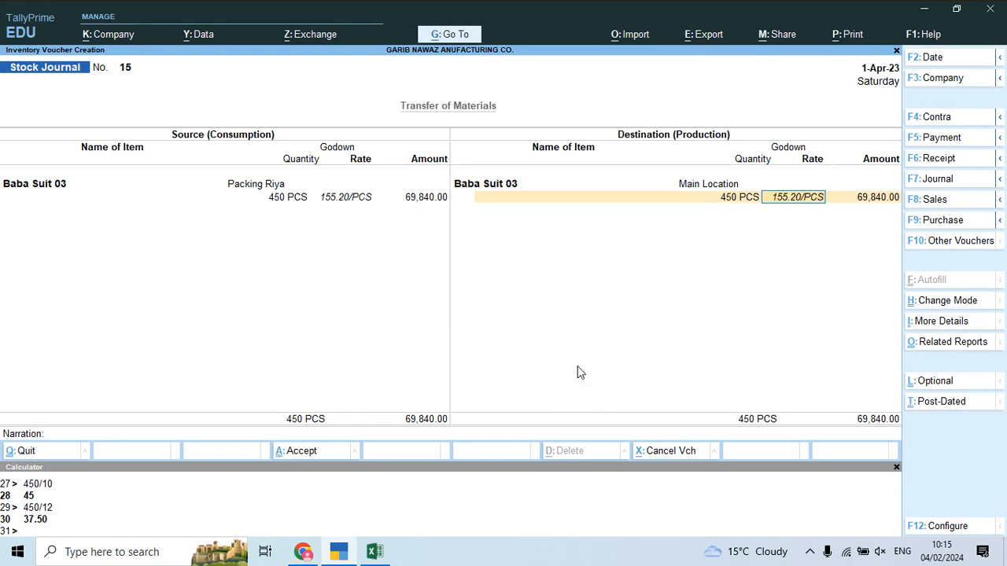
key(alt+Tab)
scroll(666, 348, up, 2)
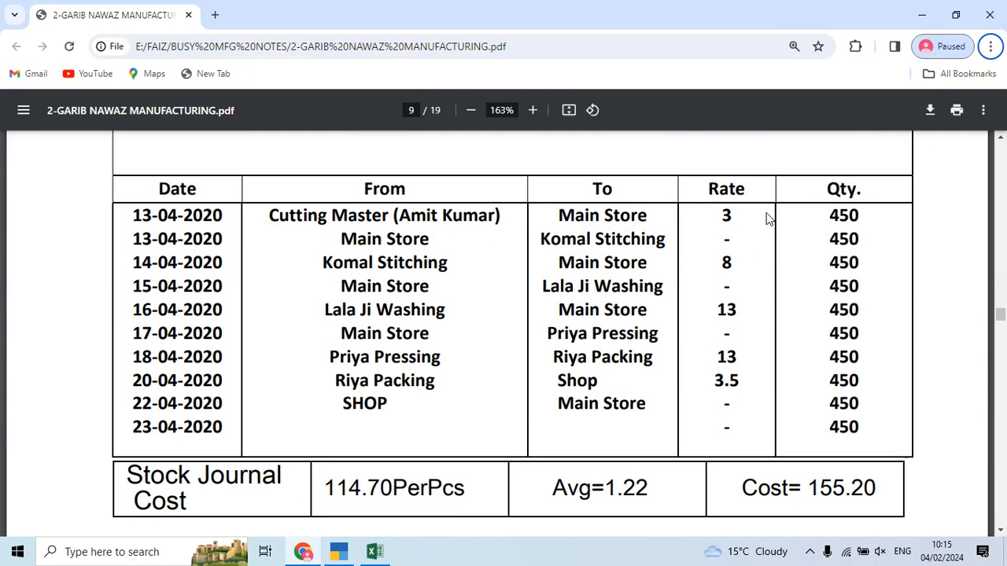
key(alt+Tab)
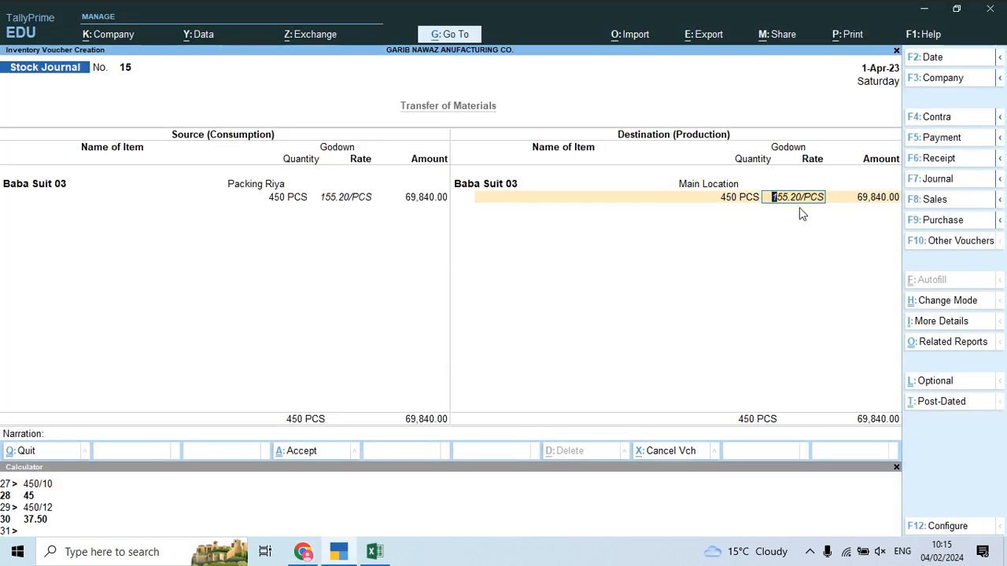
key(Return)
key(Return)
key(Return)
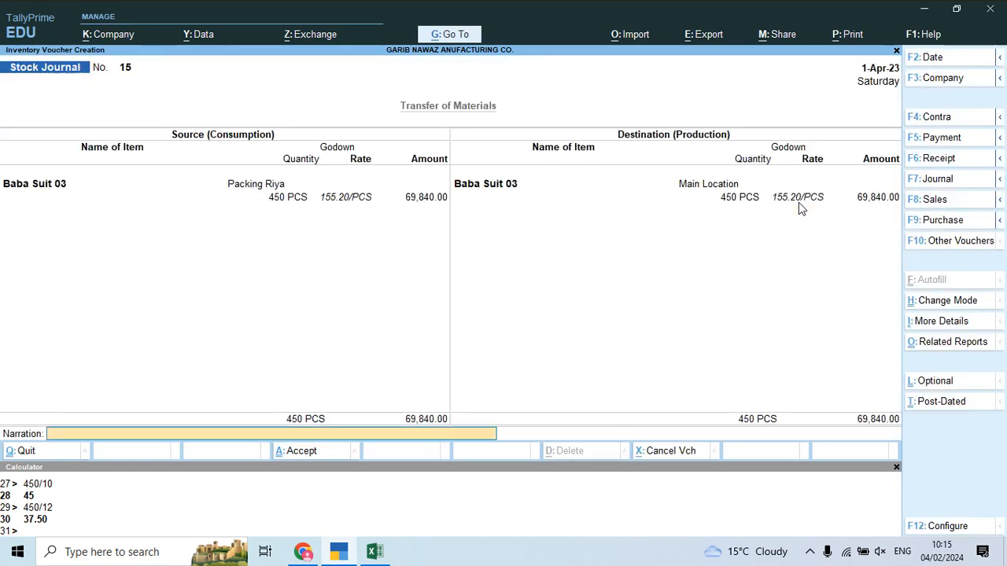
key(Return)
Step: Save Stock Journal 15, then read Babu Suit – 04's quantities on page 10: 375 generated, 550 consumed
key(y)
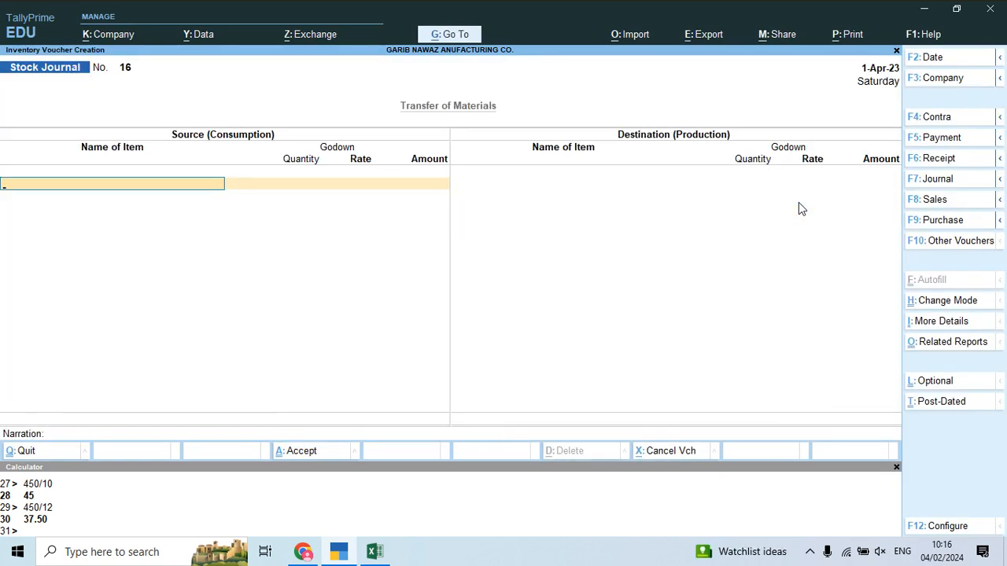
key(alt+Tab)
scroll(692, 321, down, 10)
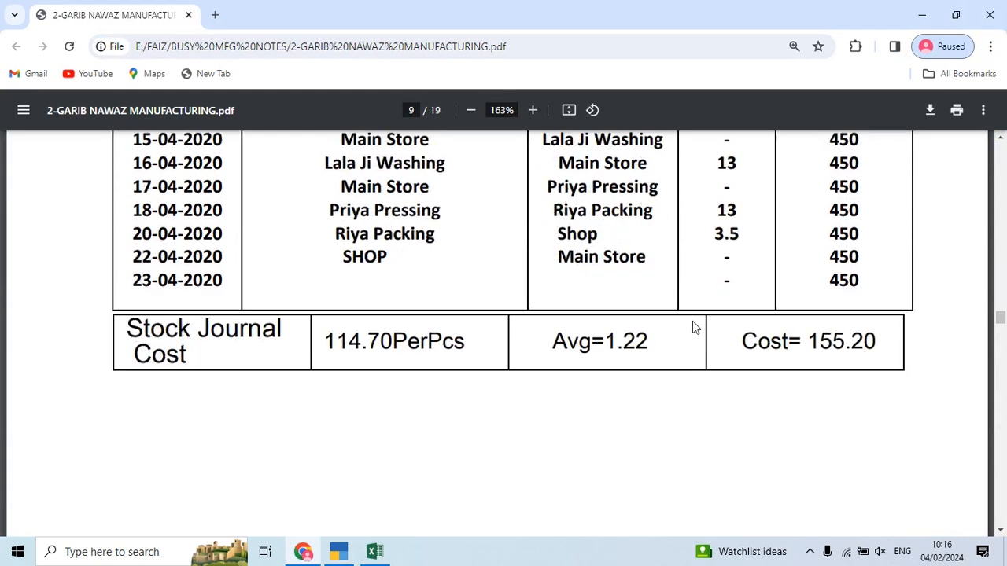
scroll(692, 321, down, 1)
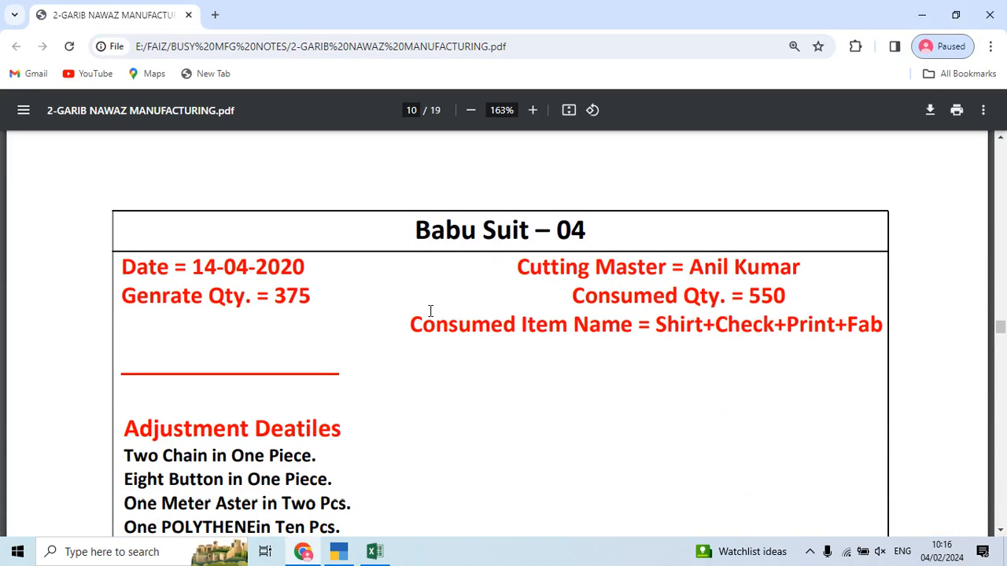
drag(277, 303, 289, 300)
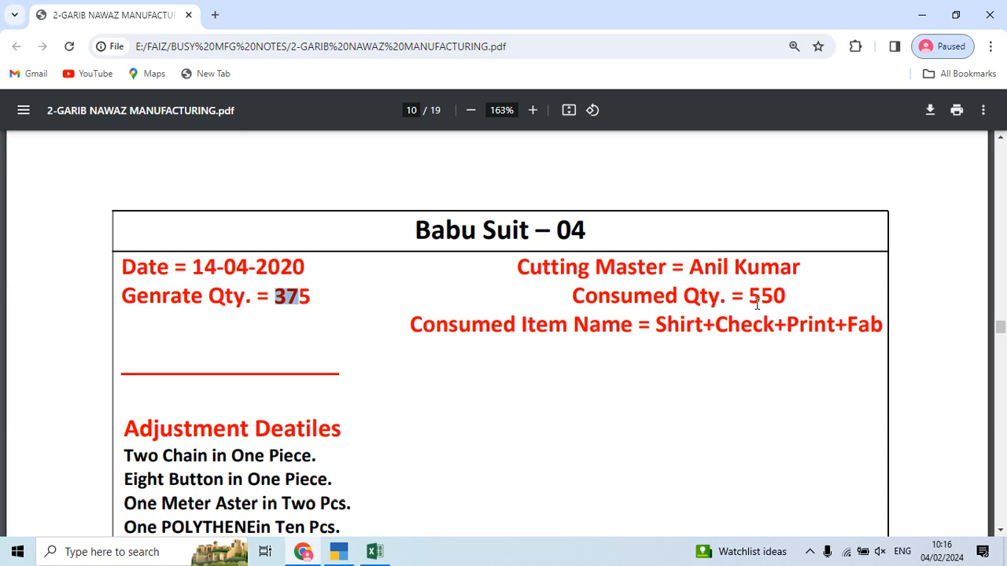
click(801, 290)
key(alt+Tab)
Step: Consume 550 MTR of SHIRT-CHECK-PRINT-FAB from Main Location
text(Shir)
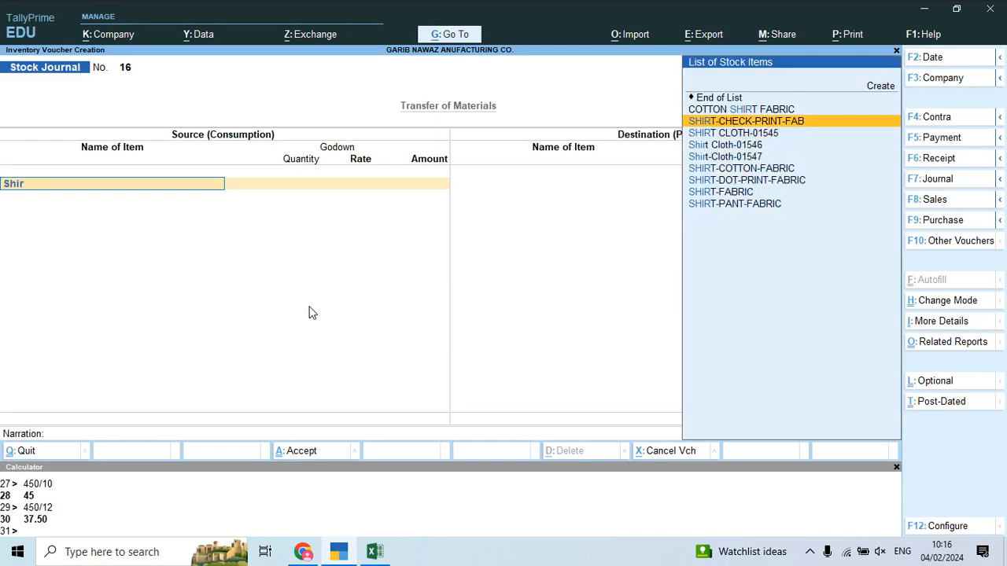
key(Return)
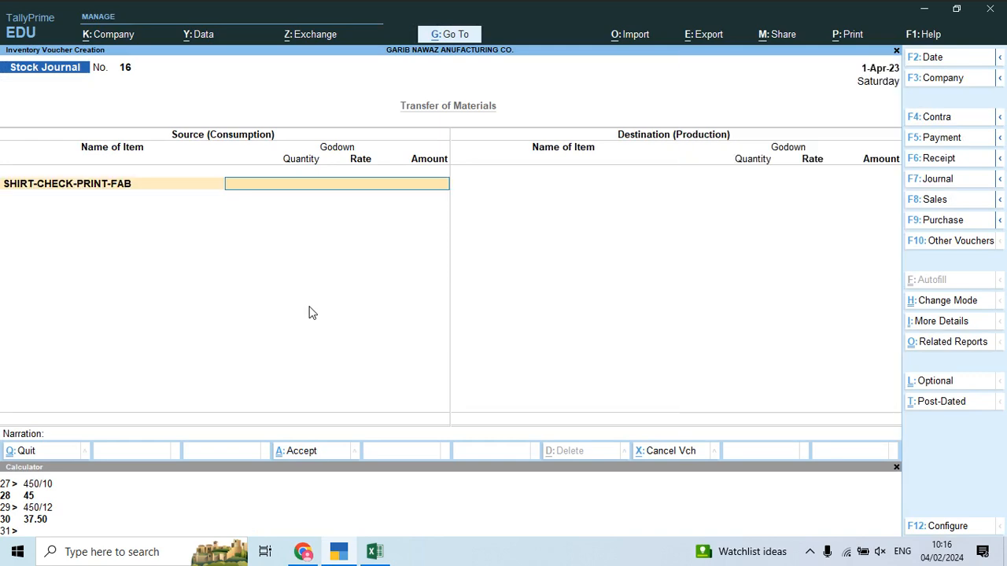
text(Ma)
key(Return)
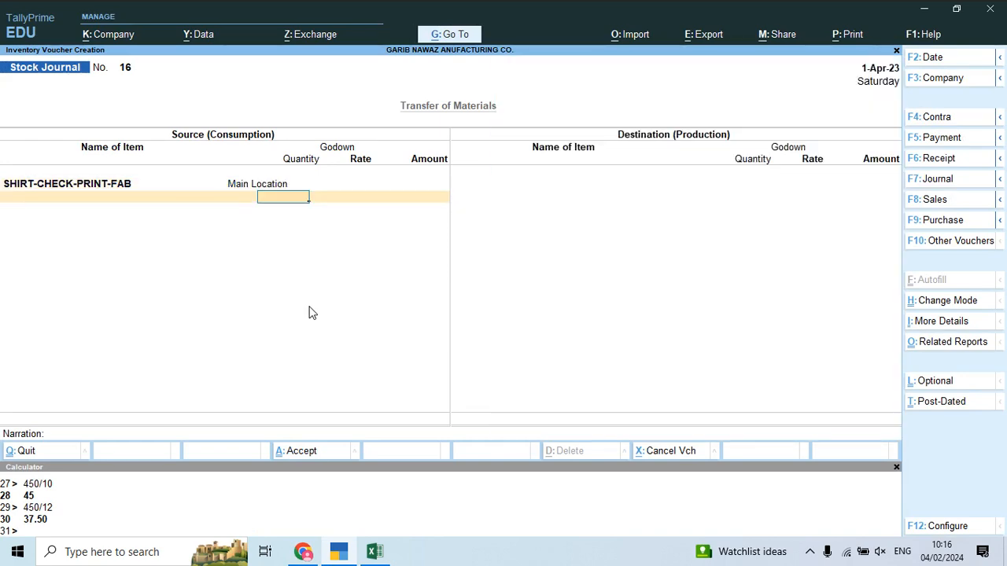
key(alt+Tab)
key(alt+Tab)
text(550)
key(Return)
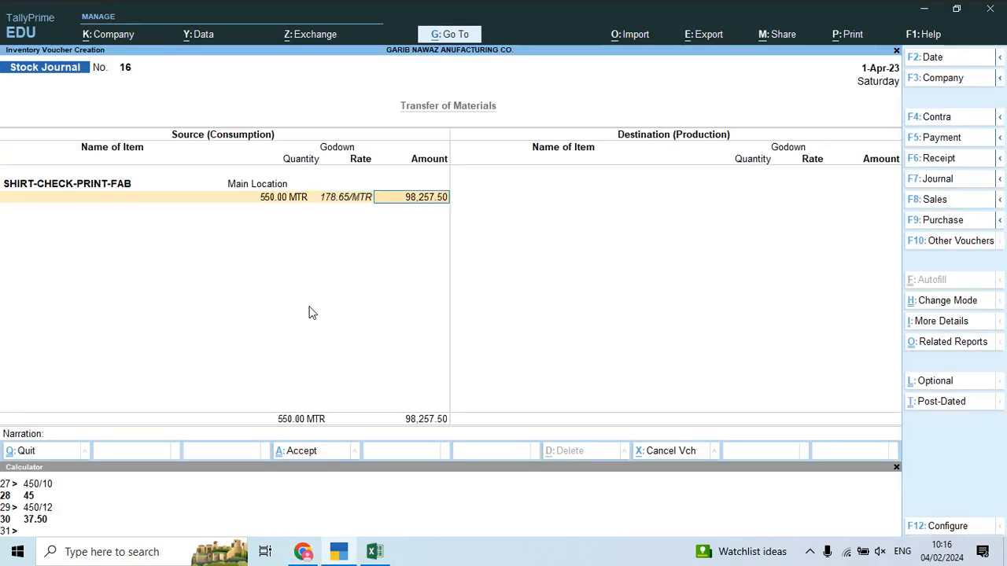
key(Return)
key(Return)
key(alt+Tab)
scroll(313, 311, down, 1)
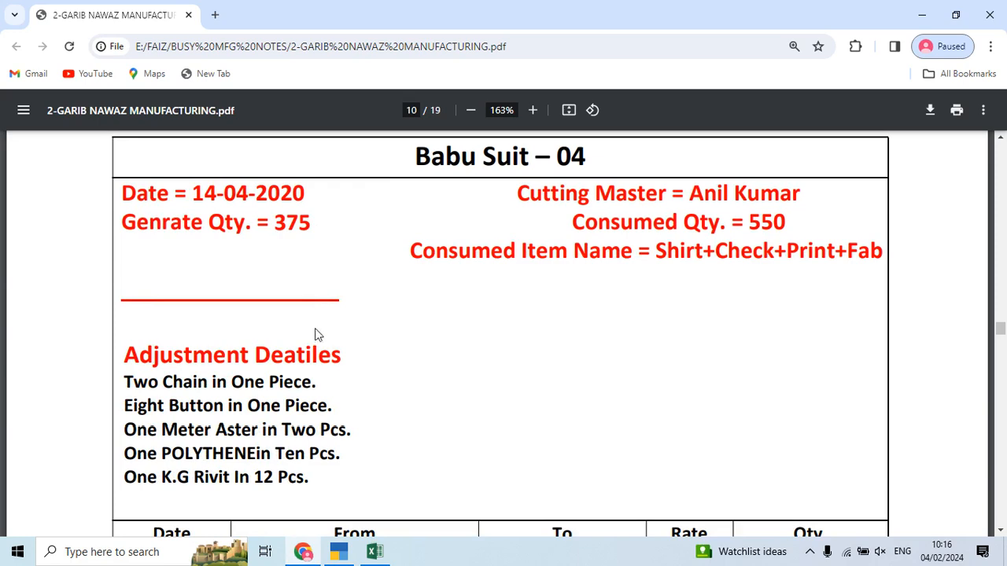
key(alt+Tab)
Step: Add CHAIN from Main Location at 750 PCS, calculated as 375×2
text(Cha)
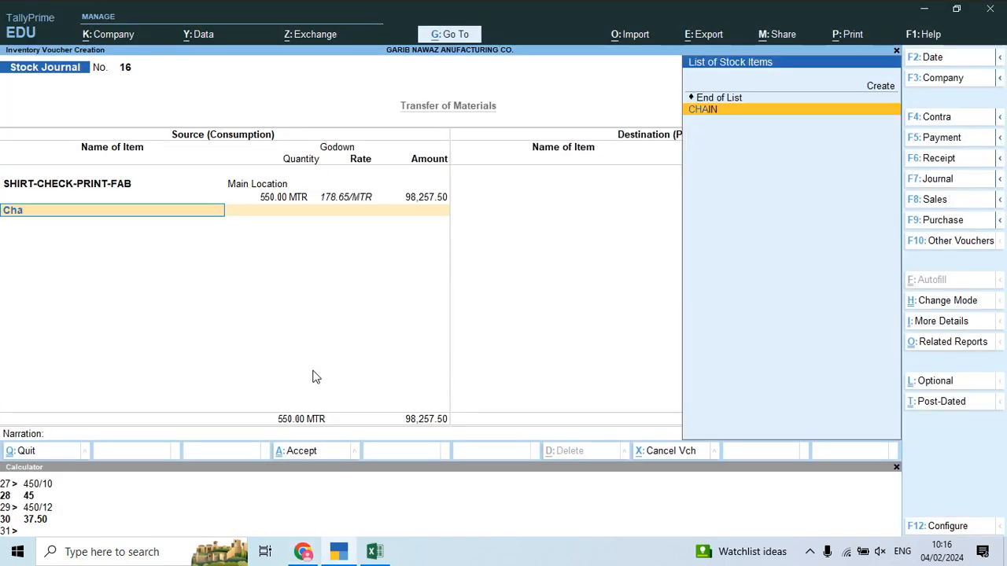
key(Return)
key(Return)
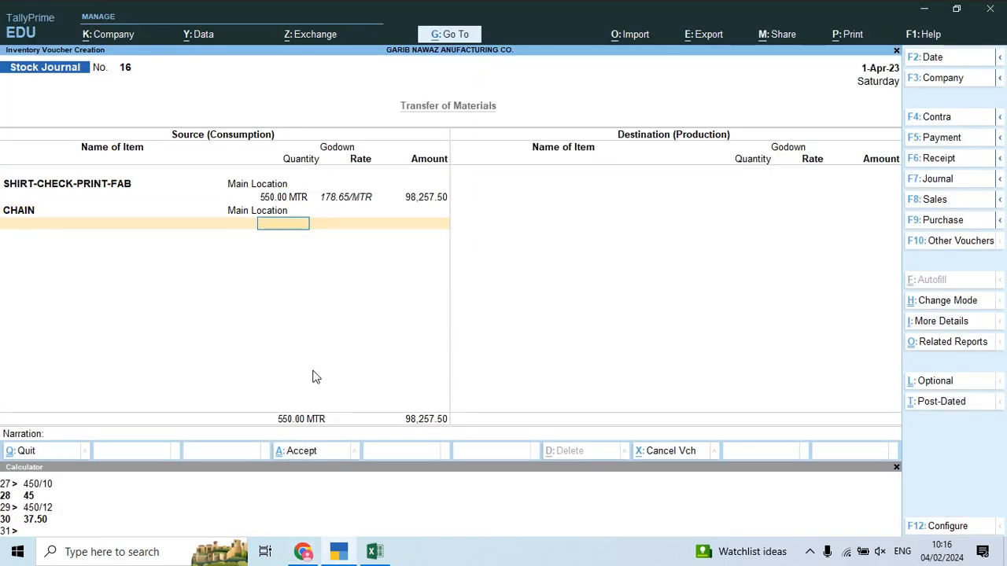
key(ctrl+n)
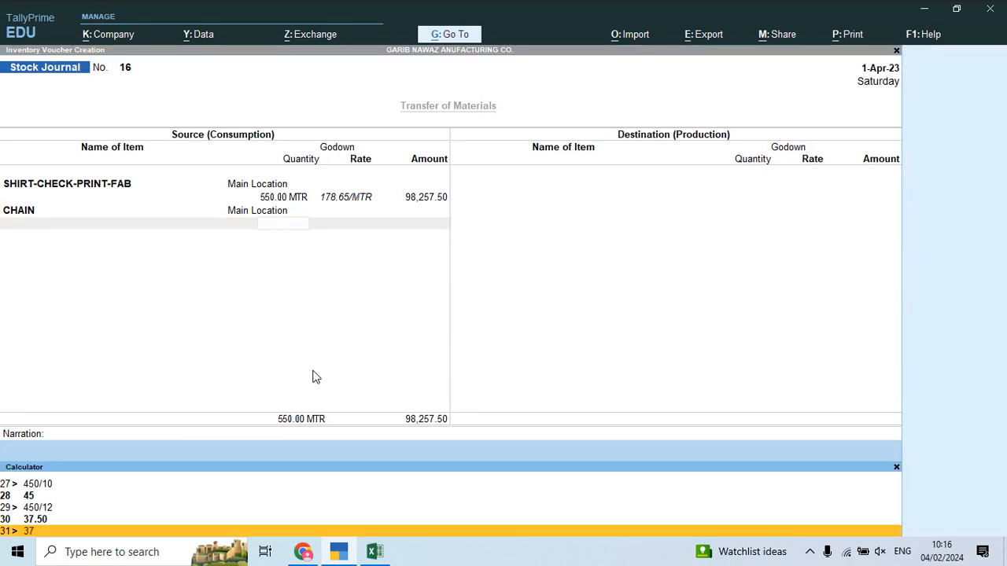
text(375*2)
key(Return)
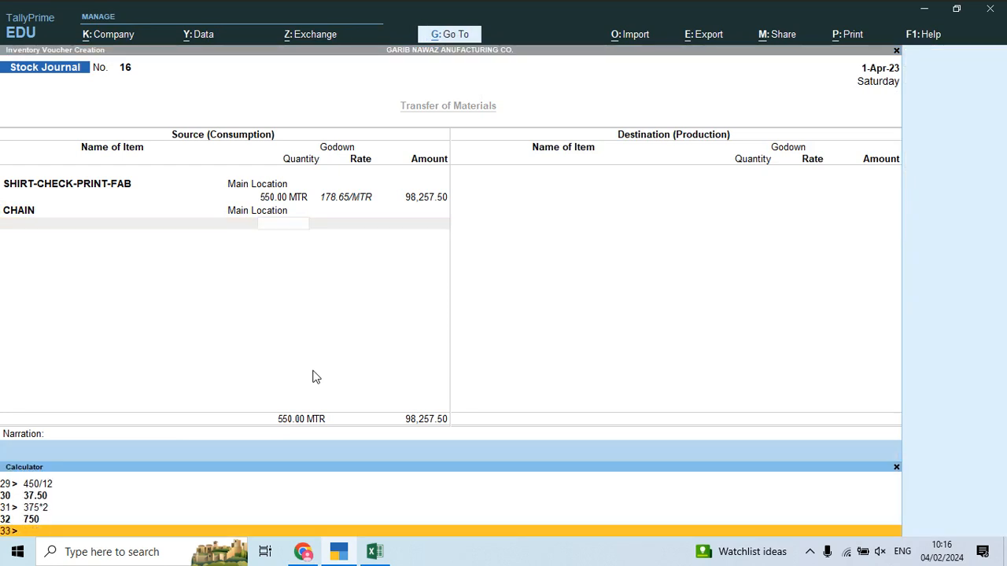
key(ctrl+n)
text(750)
key(Return)
key(Return)
key(Return)
key(alt+Tab)
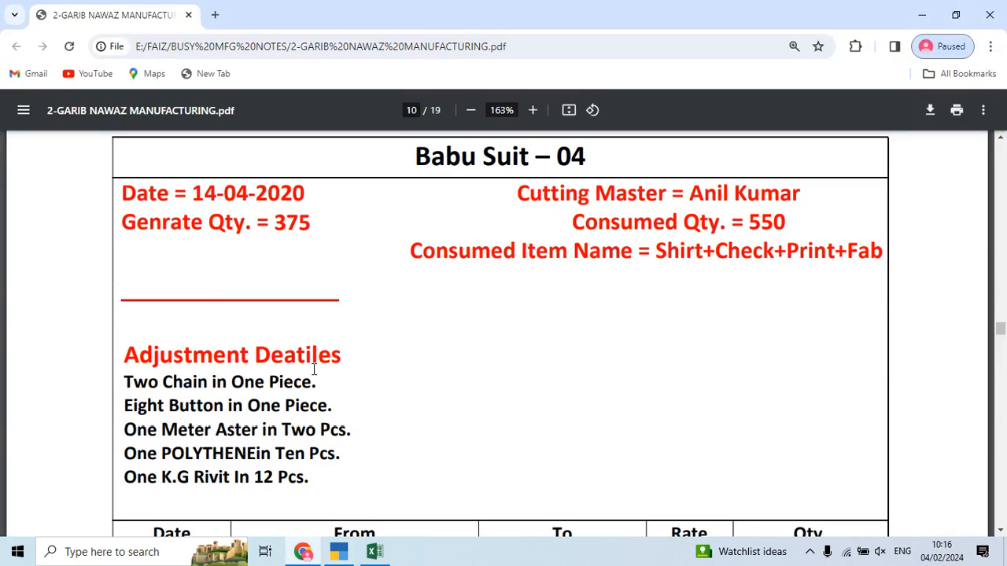
scroll(314, 370, down, 2)
key(alt+Tab)
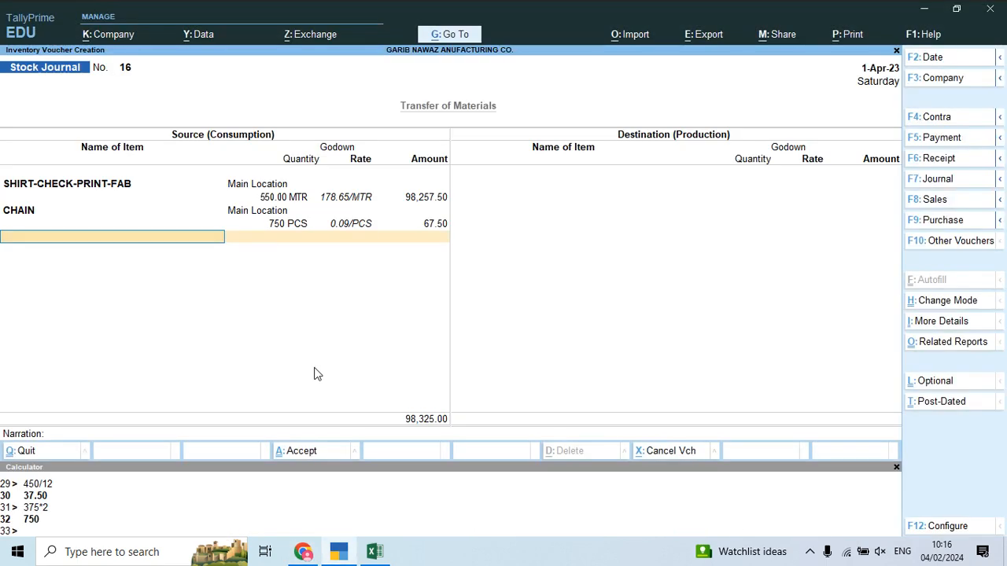
Step: Add BUTTON from Main Location at 3,000 PCS, calculated as 375×8
text(but)
key(Return)
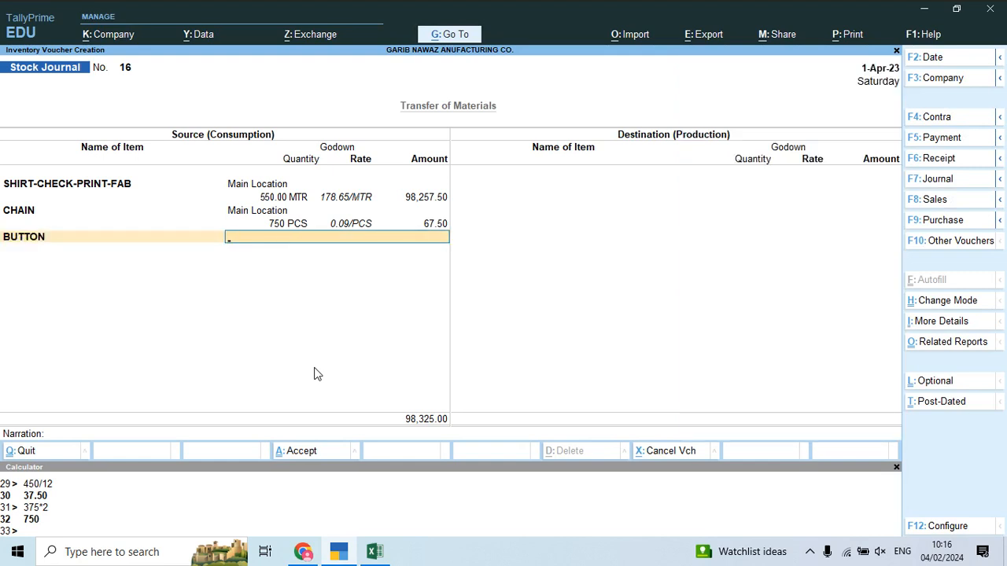
key(Return)
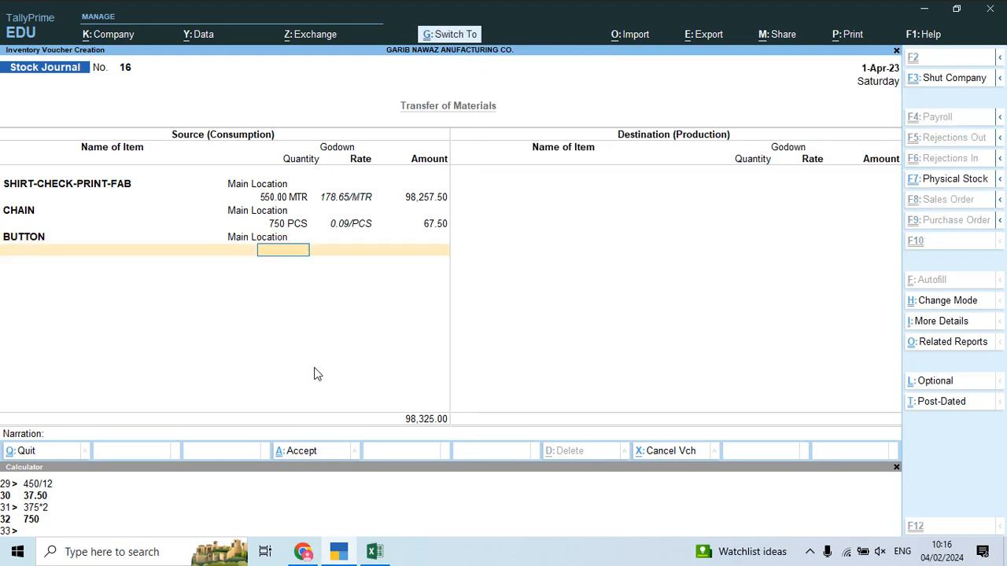
key(ctrl+n)
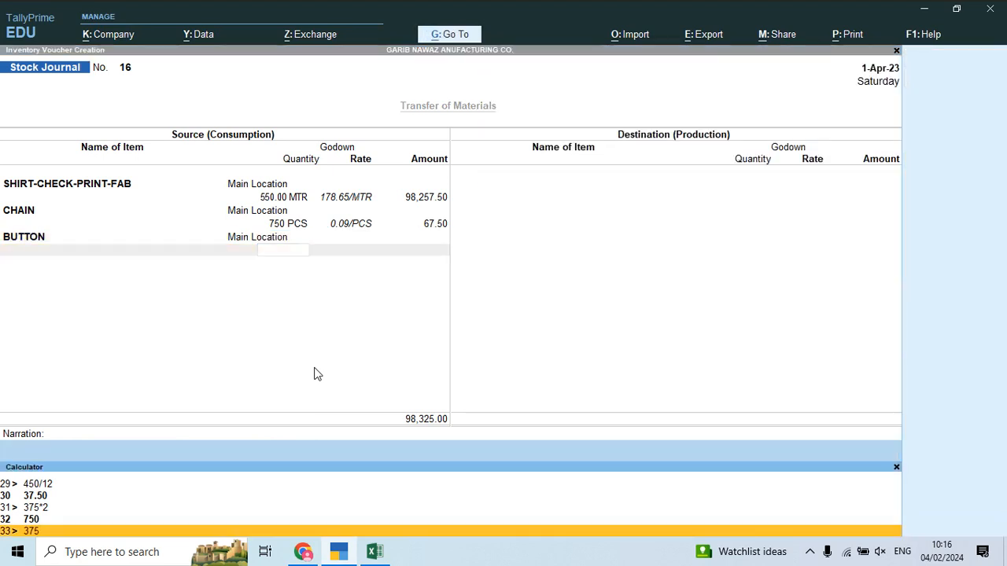
text(375*8)
key(Return)
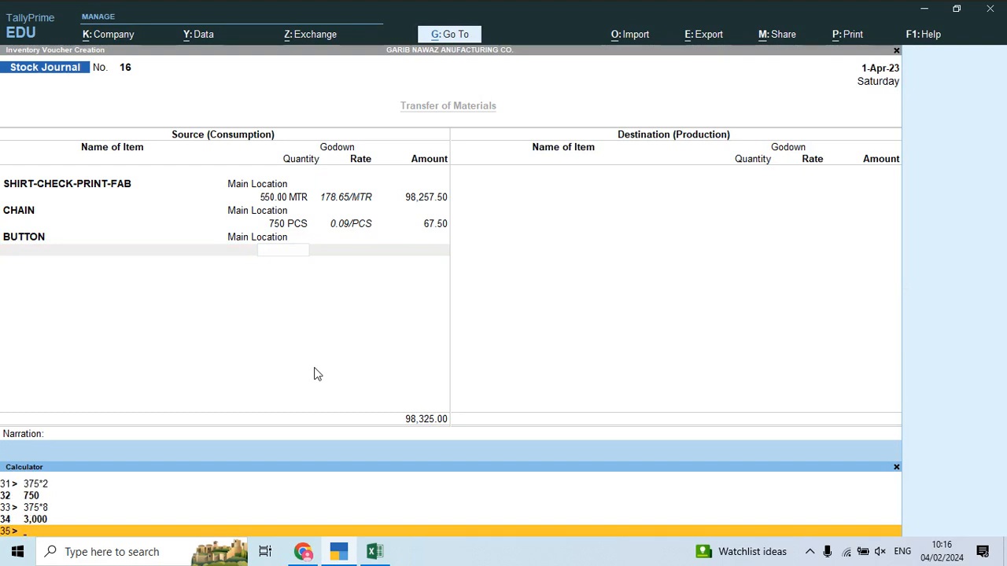
key(ctrl+n)
text(3000)
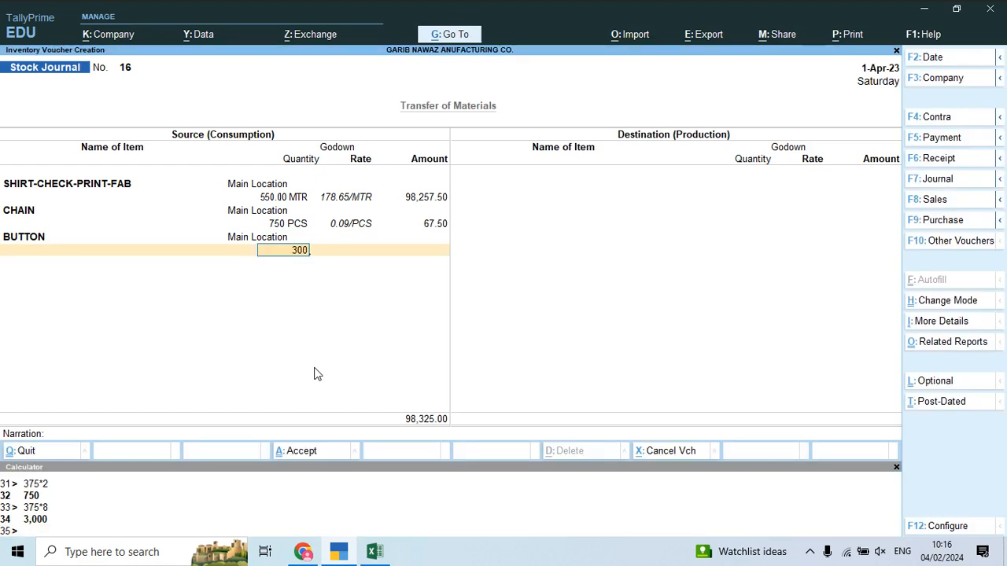
key(Return)
key(Return)
key(alt+Tab)
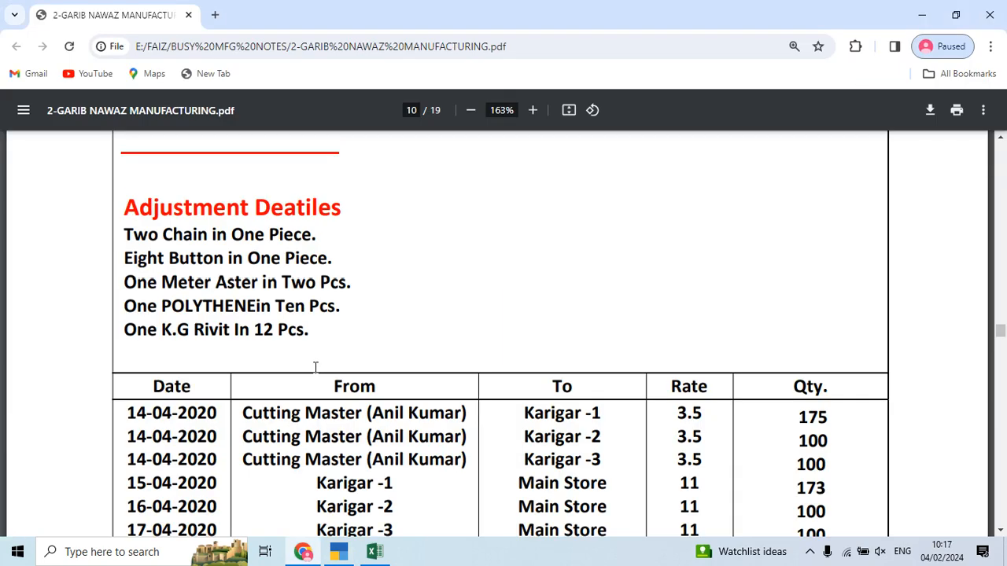
key(alt+Tab)
Step: Add ASTER from Main Location at 187.50, calculated as 375/2
text(As)
key(Return)
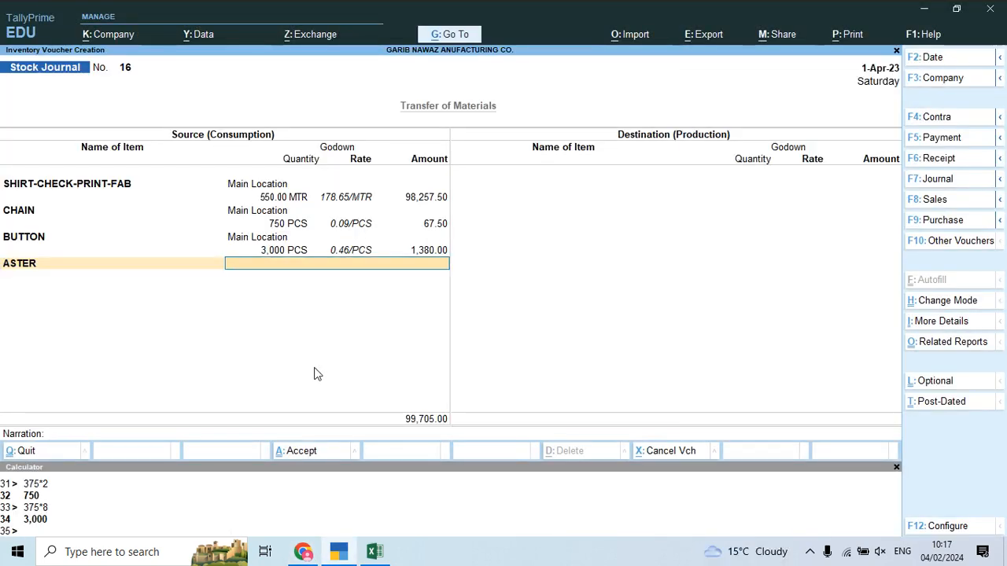
key(Return)
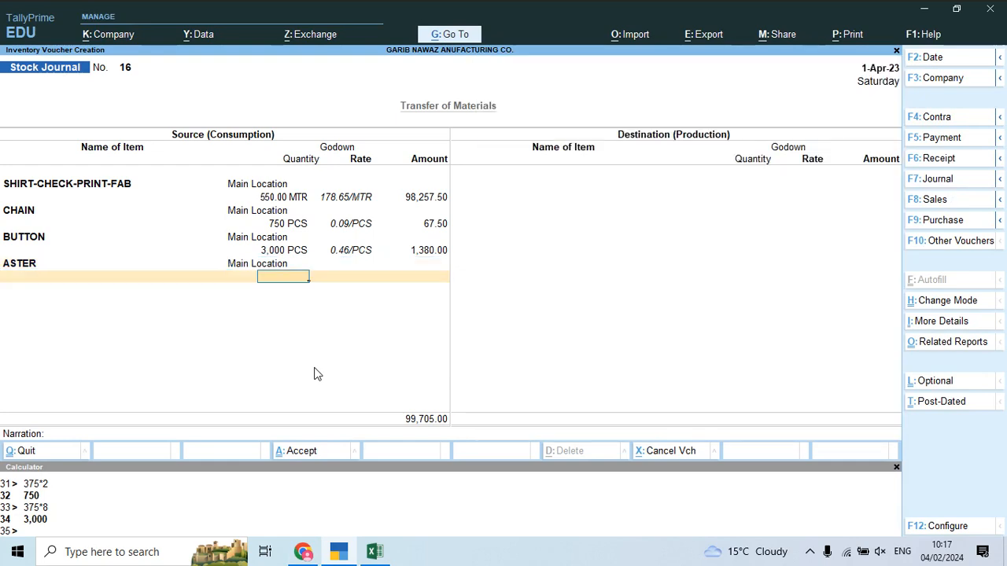
key(ctrl+n)
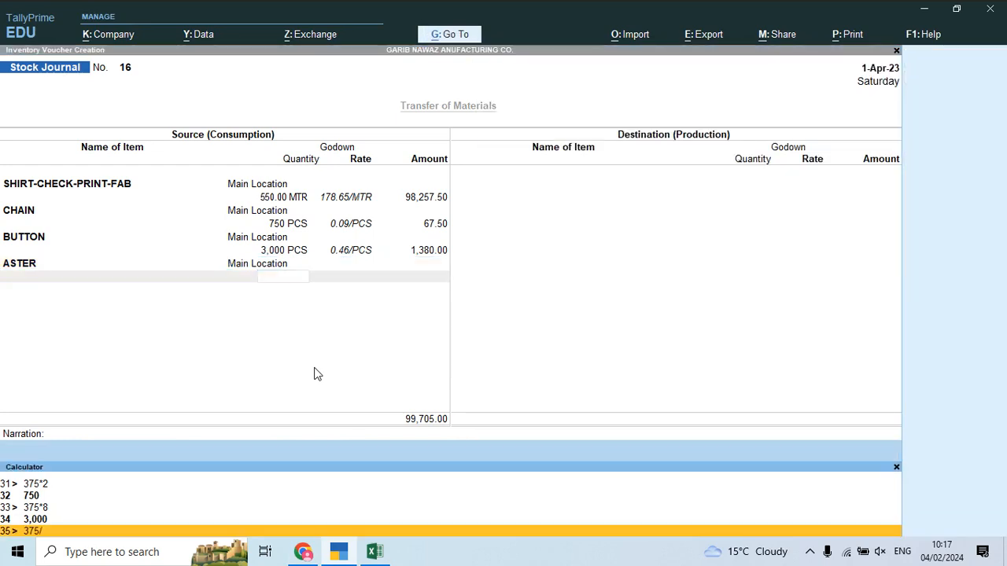
key(Return)
key(ctrl+n)
text(18)
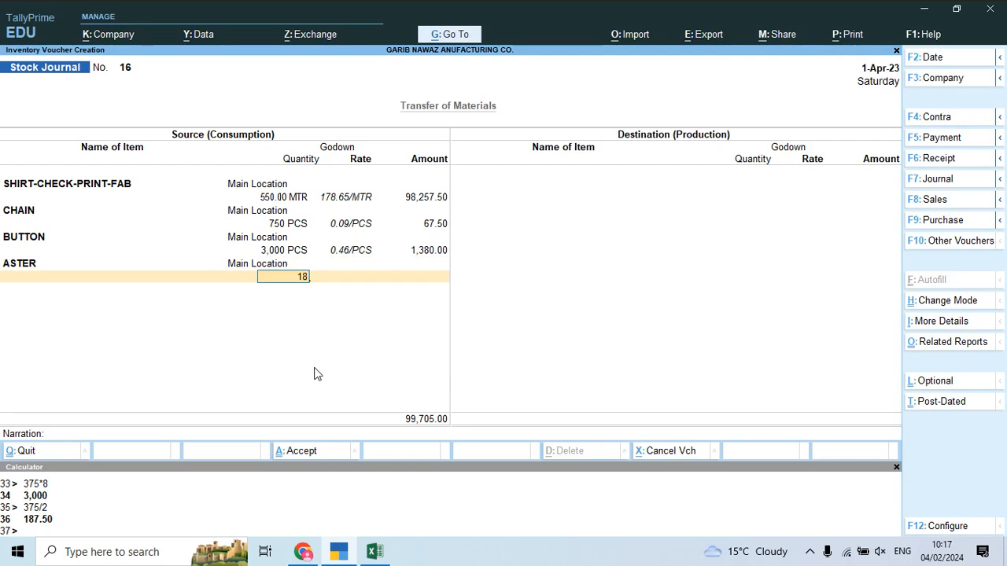
text(7.50)
key(Return)
key(Return)
key(Return)
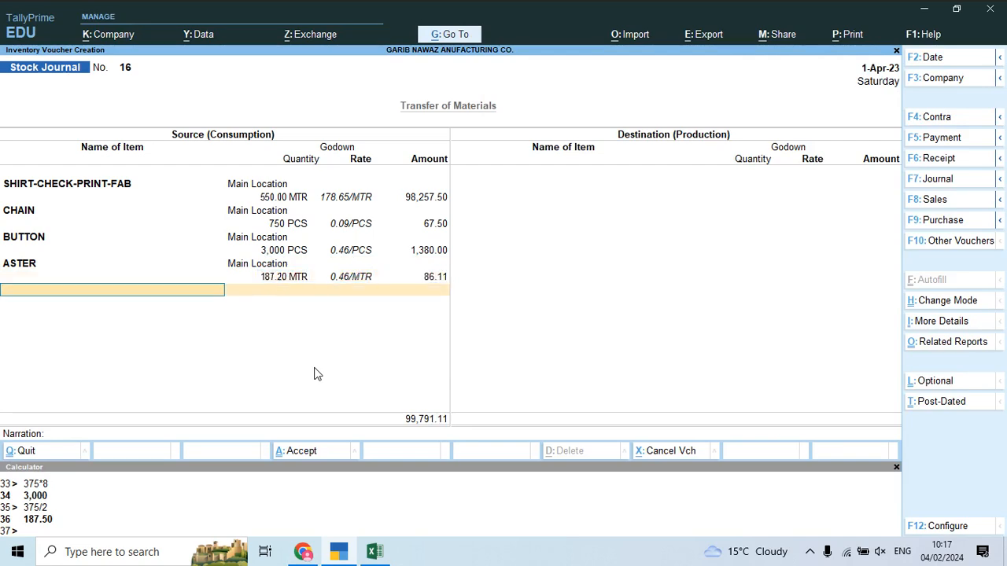
key(alt+Tab)
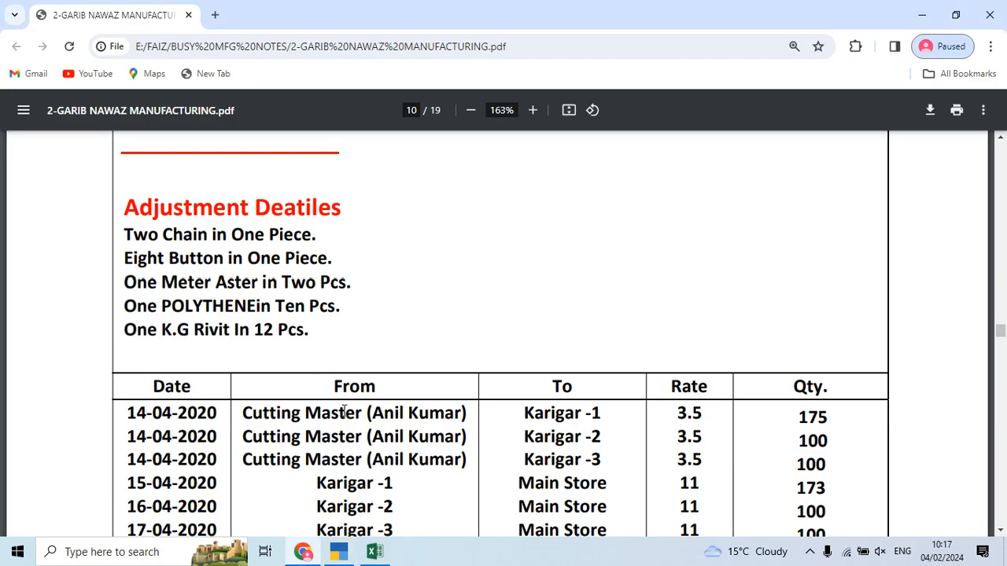
key(alt+Tab)
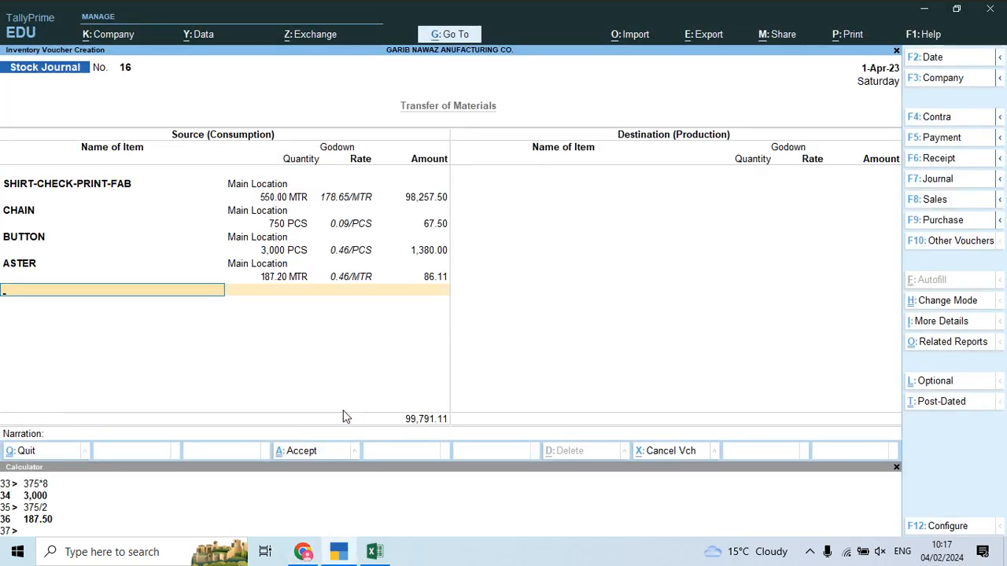
Step: Add POLYTHENE from Main Location at 37.5 (38 PCS), calculated as 375/10
text(Po)
key(Return)
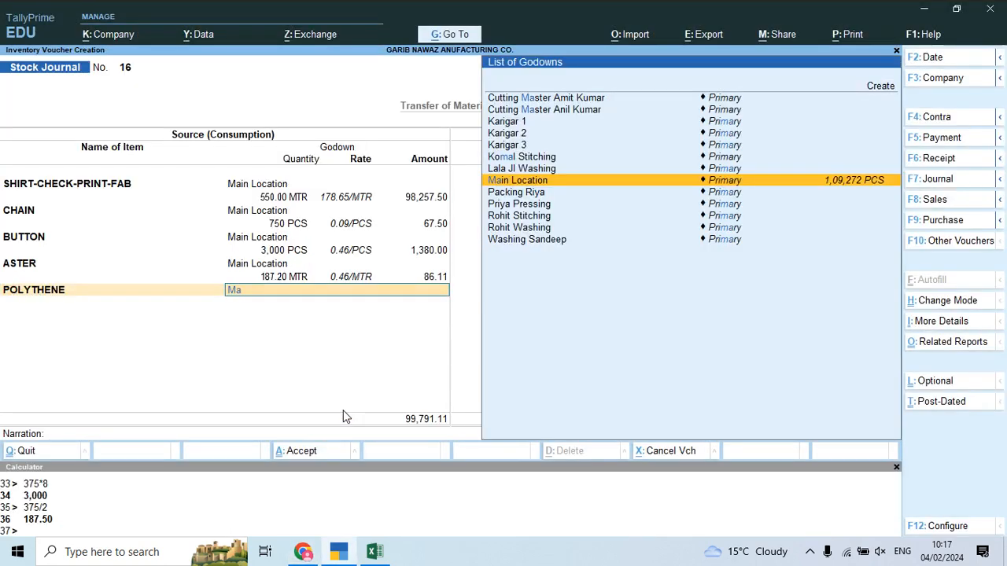
key(Return)
key(ctrl+n)
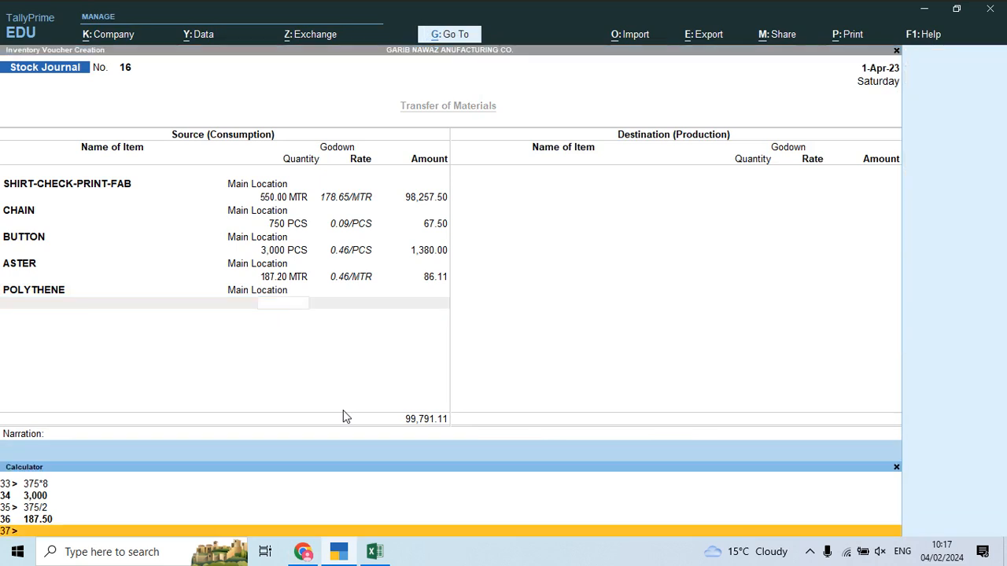
text(375/10)
key(Return)
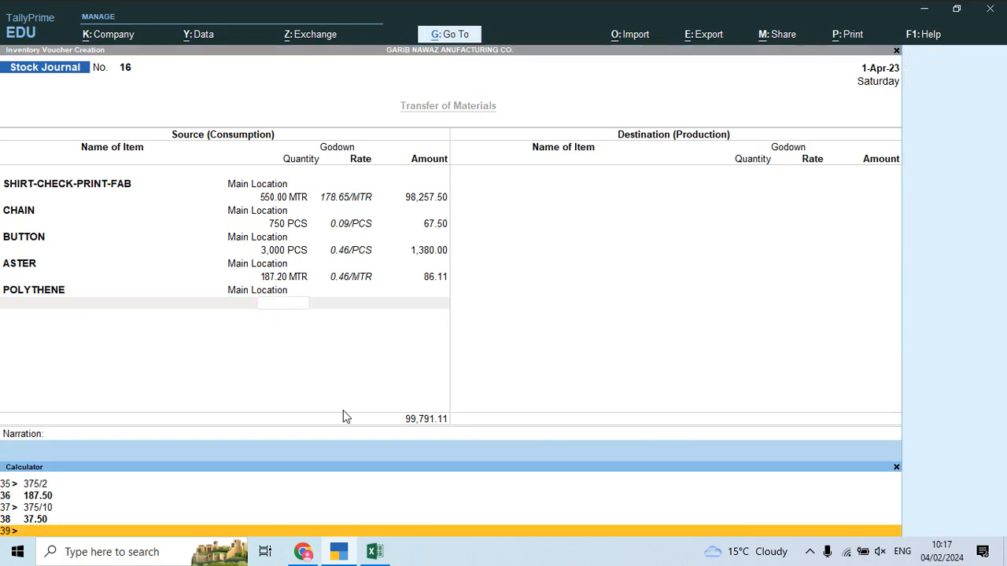
key(ctrl+n)
text(37.5)
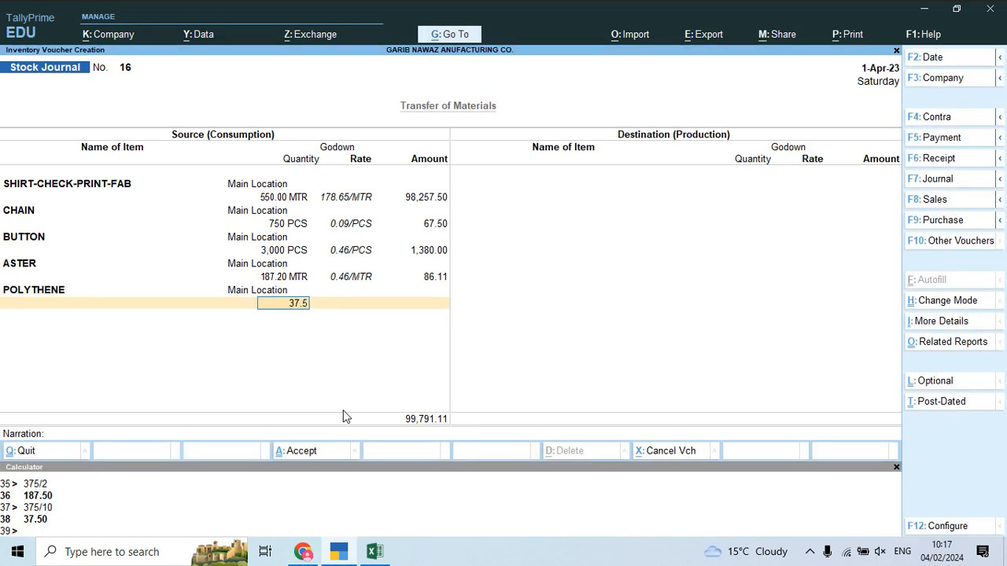
key(Return)
key(Return)
key(Return)
key(alt+Tab)
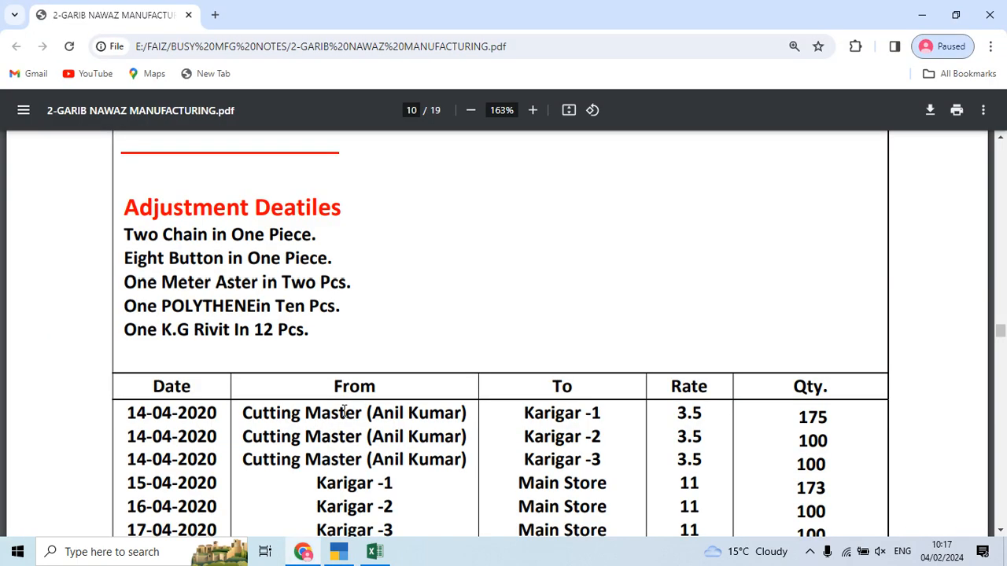
key(alt+Tab)
Step: Add RIVIT from Main Location at 31.25 KGS (375/12), accepting its 9.13 rate
text(Riv)
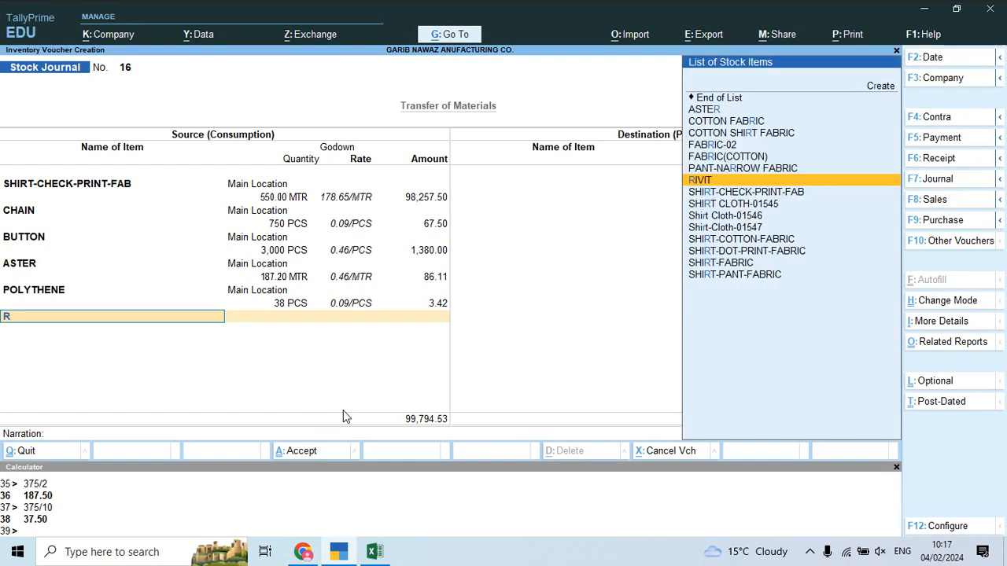
key(Return)
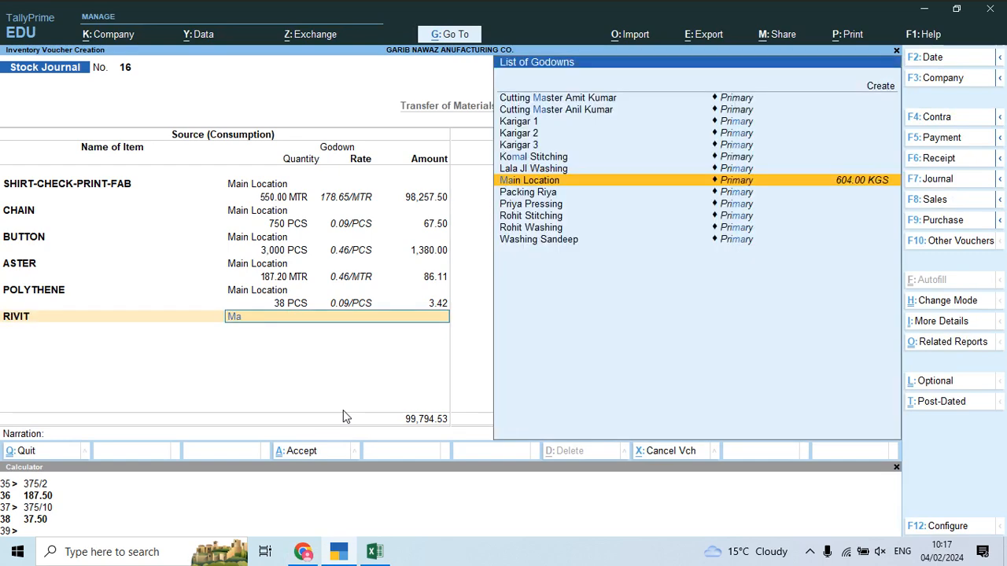
key(Return)
key(ctrl+n)
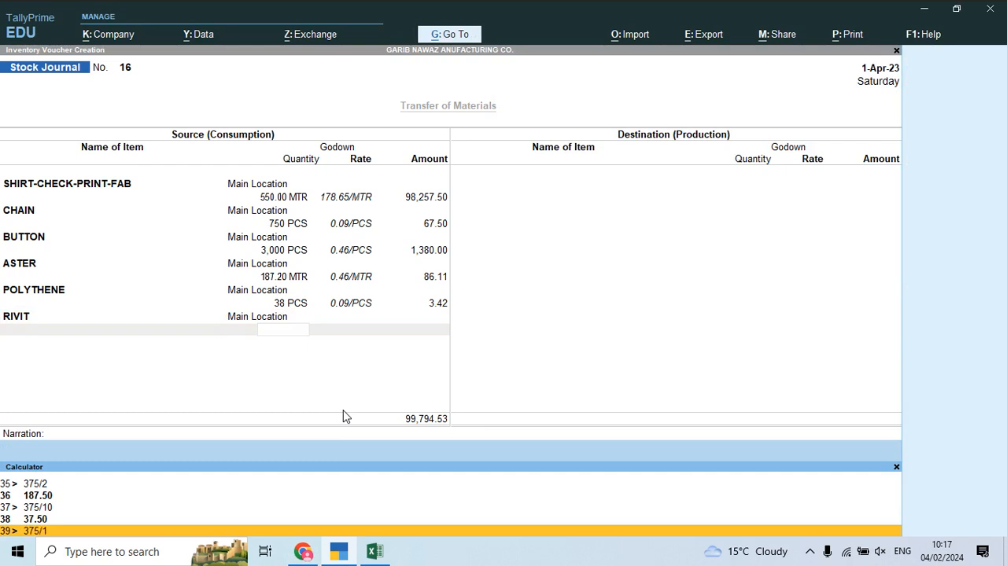
key(Return)
key(ctrl+n)
text(3)
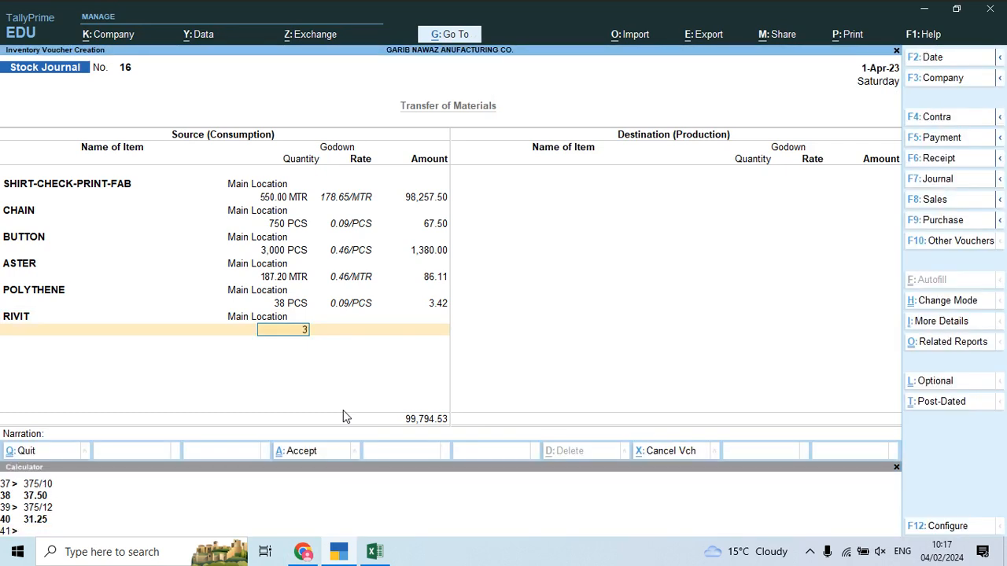
text(1.25)
key(Return)
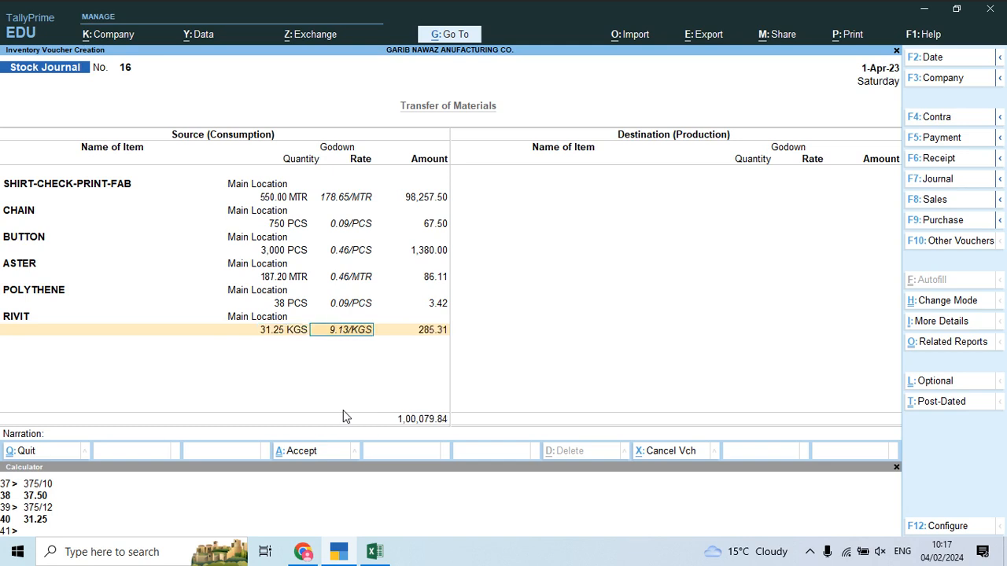
key(Return)
key(Return)
key(Return)
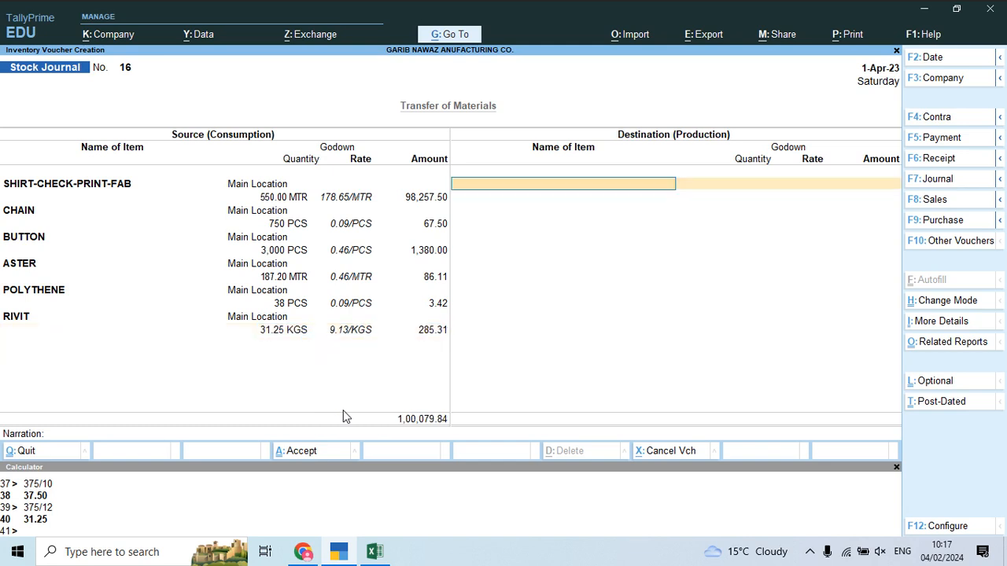
Step: Create new stock item Baba Suit 04 under the Finish group with PCS units
key(alt+c)
text(Baba Suit)
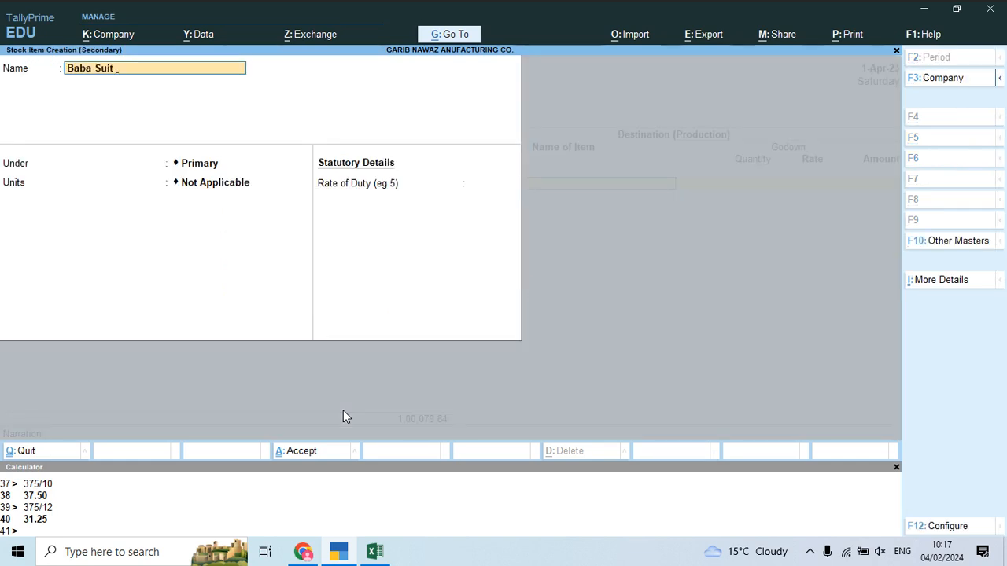
text( 04)
key(Return)
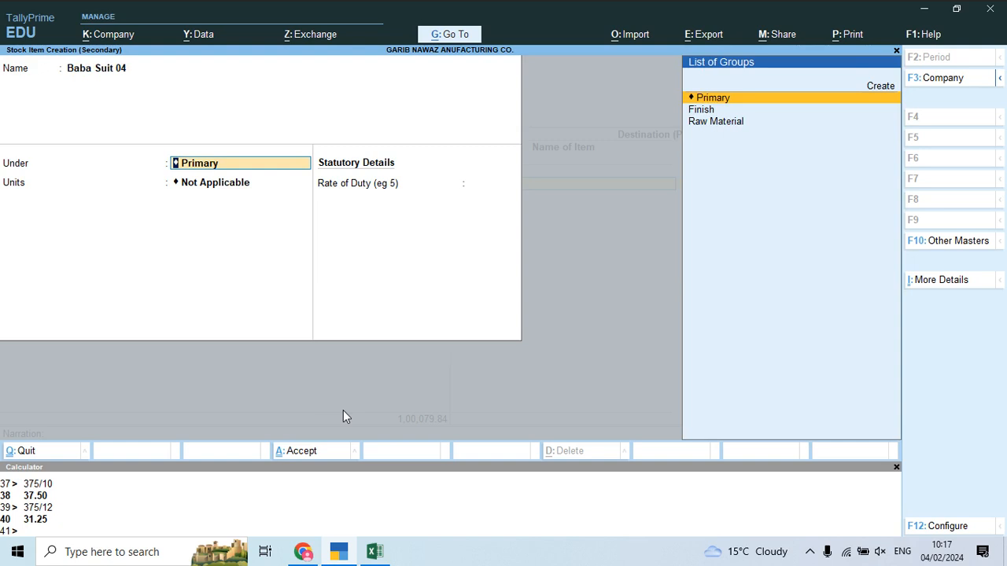
key(Down)
key(Return)
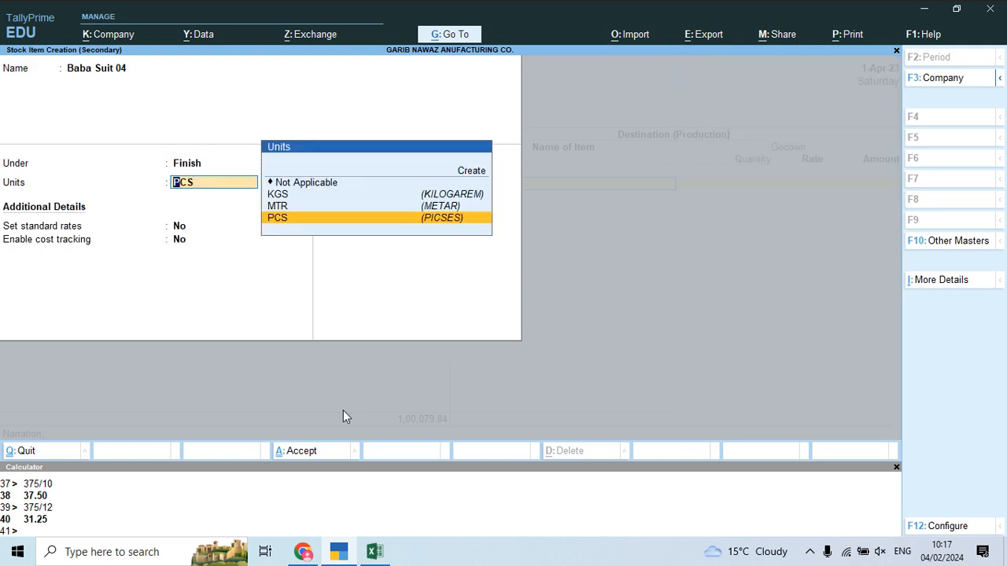
key(Return)
text(y)
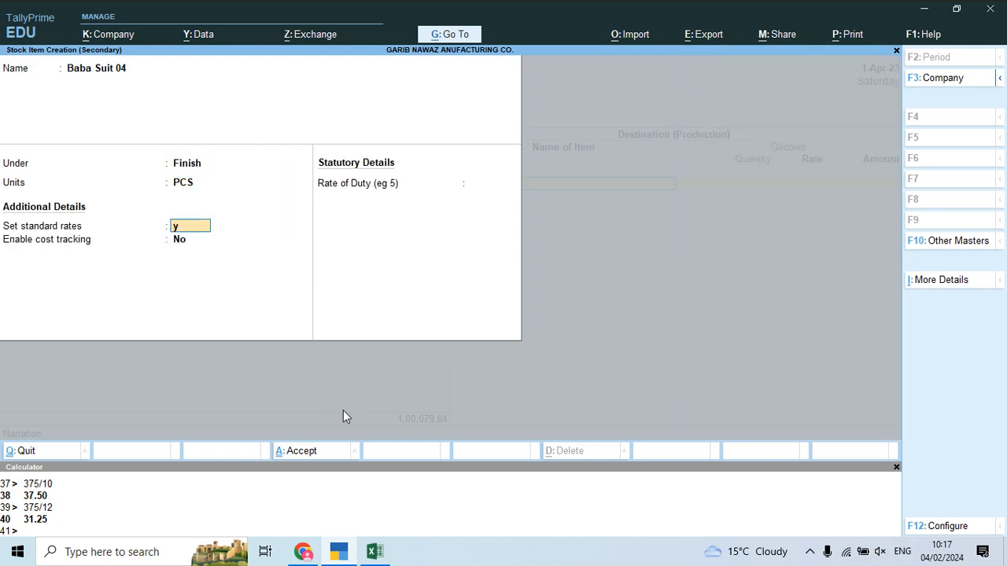
key(Return)
Step: Skip the standard rates, leave cost tracking off, and save the item
key(BackSpace)
key(Escape)
key(Return)
text(n)
key(Return)
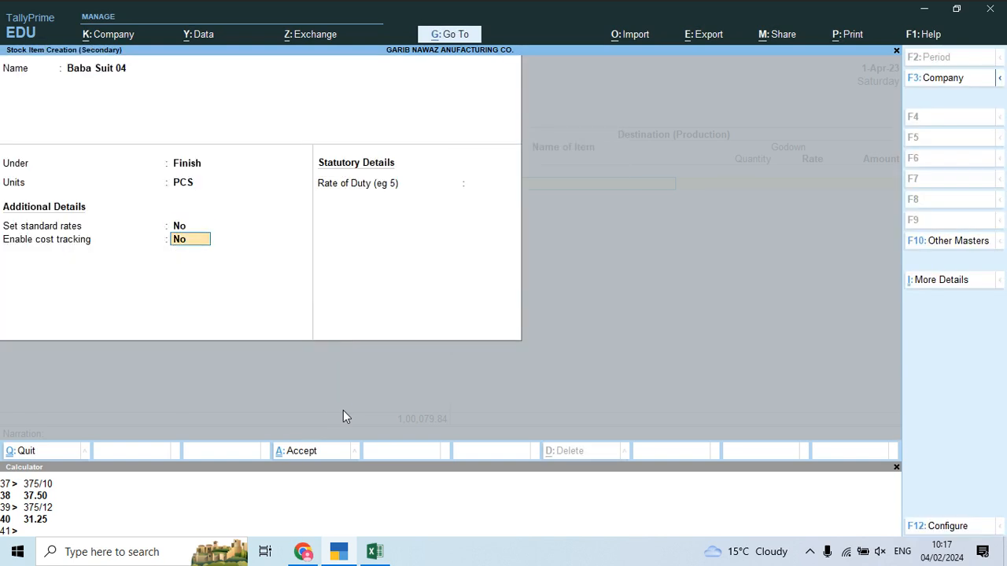
key(ctrl+a)
key(alt+Tab)
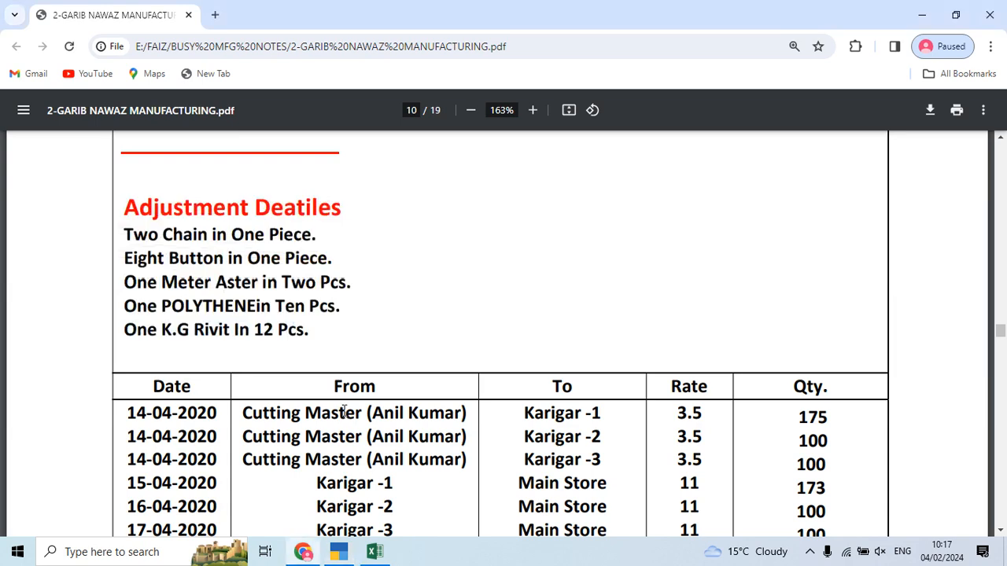
scroll(386, 399, down, 1)
scroll(386, 399, down, 3)
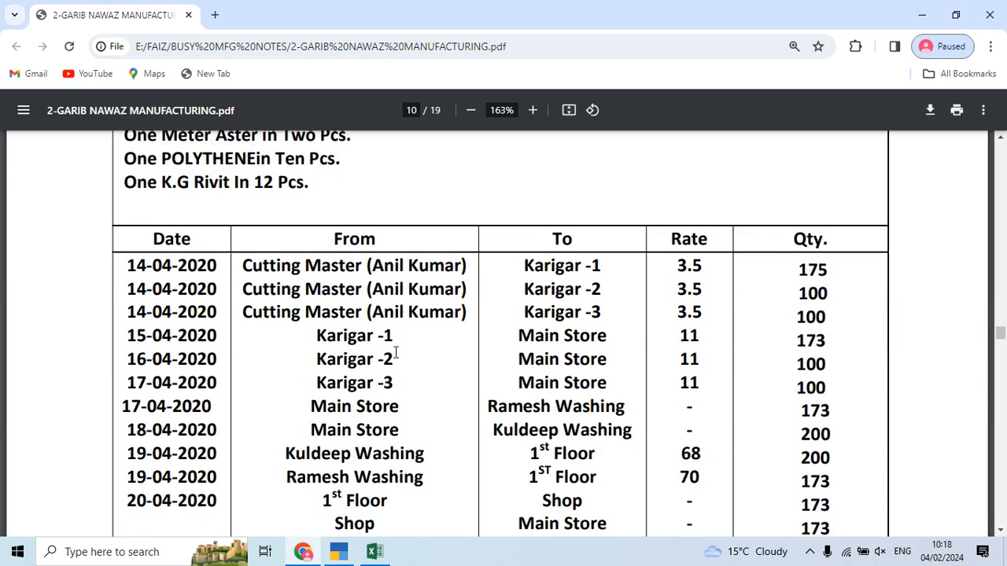
key(alt+Tab)
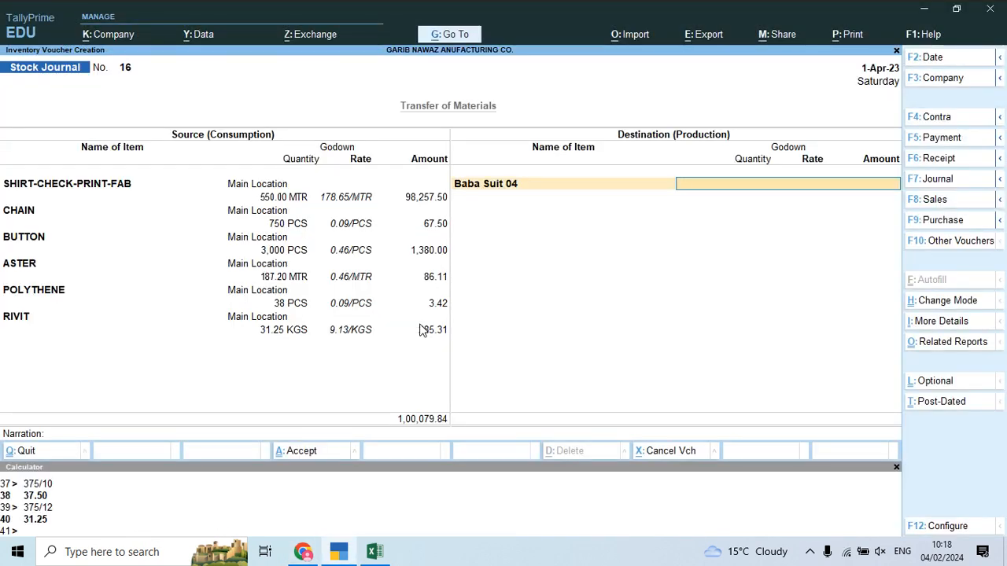
Step: Produce 375 PCS into the cutting master's godown with amount 1,00,079.84
text(Cut)
key(Down)
key(Return)
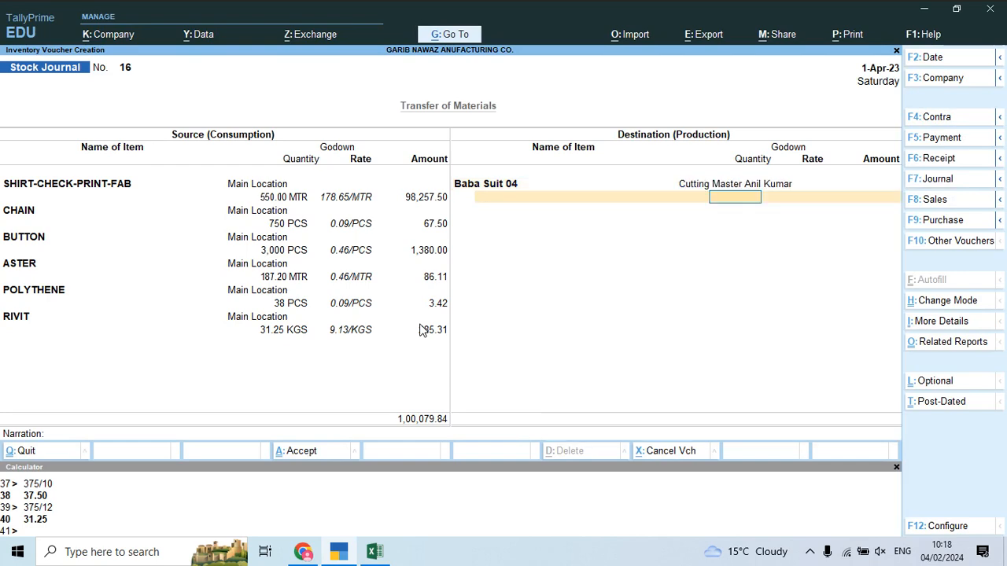
key(alt+Tab)
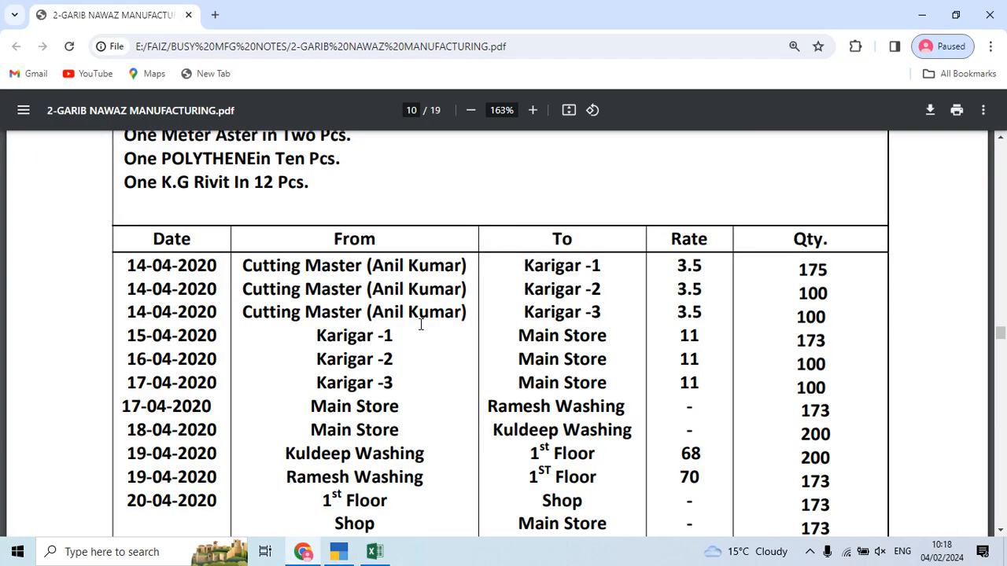
scroll(421, 325, up, 5)
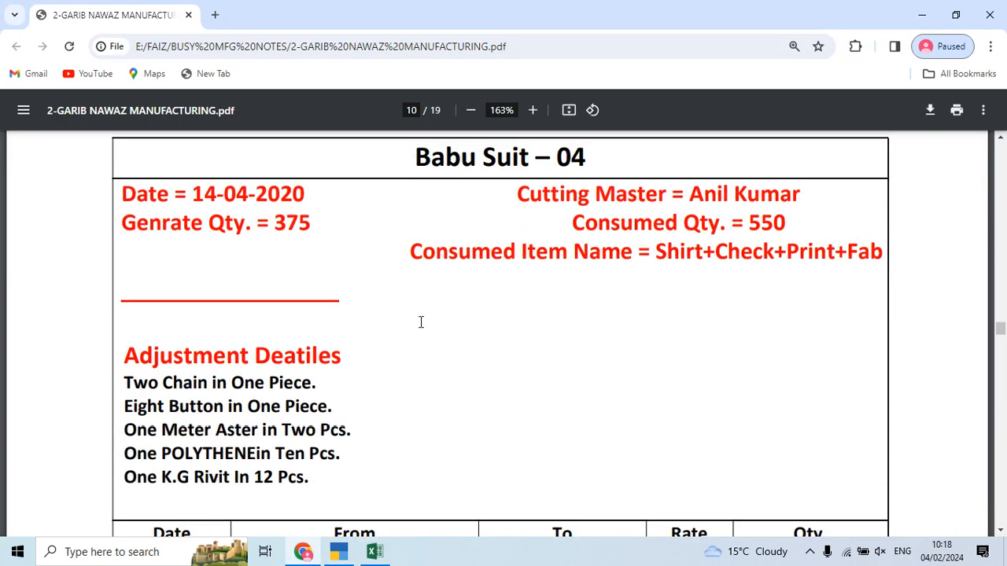
key(alt+Tab)
text(375)
key(Return)
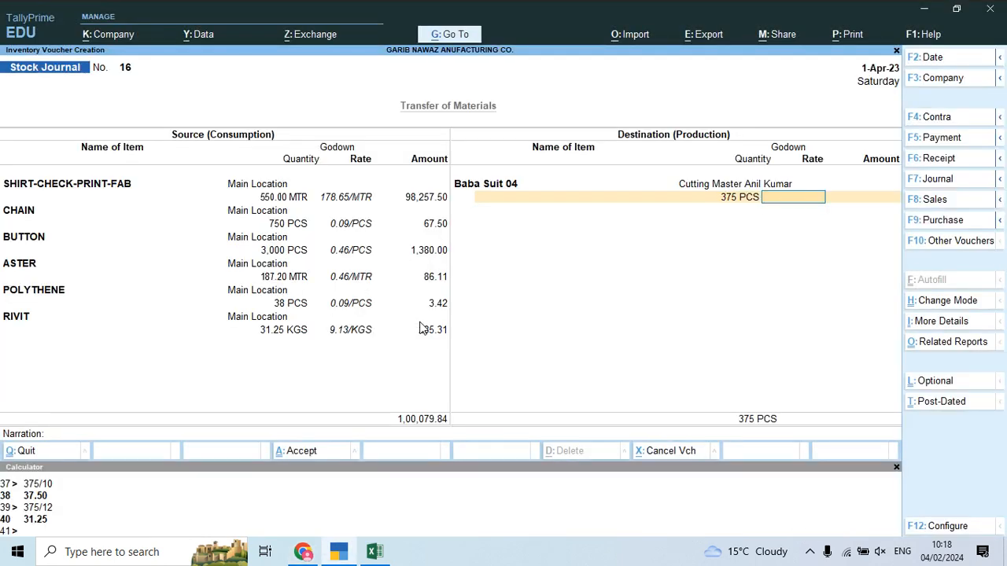
key(Return)
text(10)
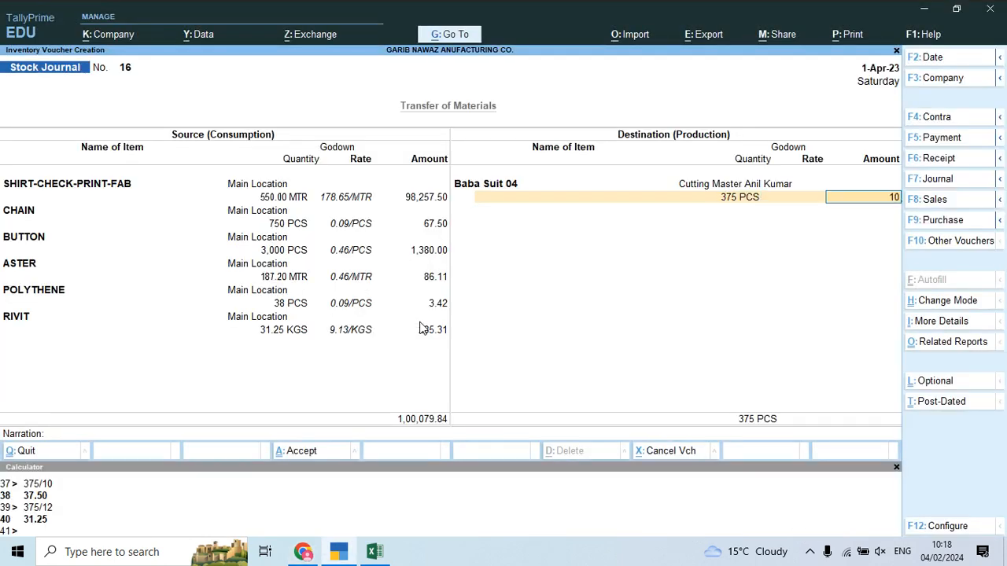
text(0079.84)
key(Return)
Step: Add Job Work Charges of 1,312.50 as an additional cost
key(Down)
key(Down)
key(Down)
key(Down)
key(Return)
key(Return)
key(alt+Tab)
key(alt+Tab)
key(Down)
key(Down)
key(Down)
key(Down)
key(Down)
key(Down)
key(Down)
key(Down)
key(Up)
key(Up)
key(Up)
key(Up)
key(Up)
key(Right)
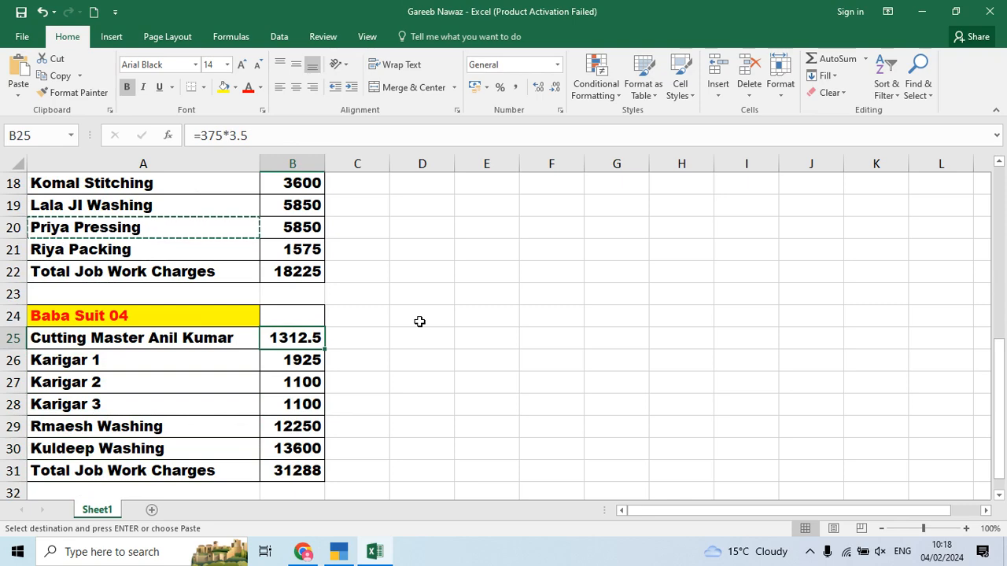
key(alt+Tab)
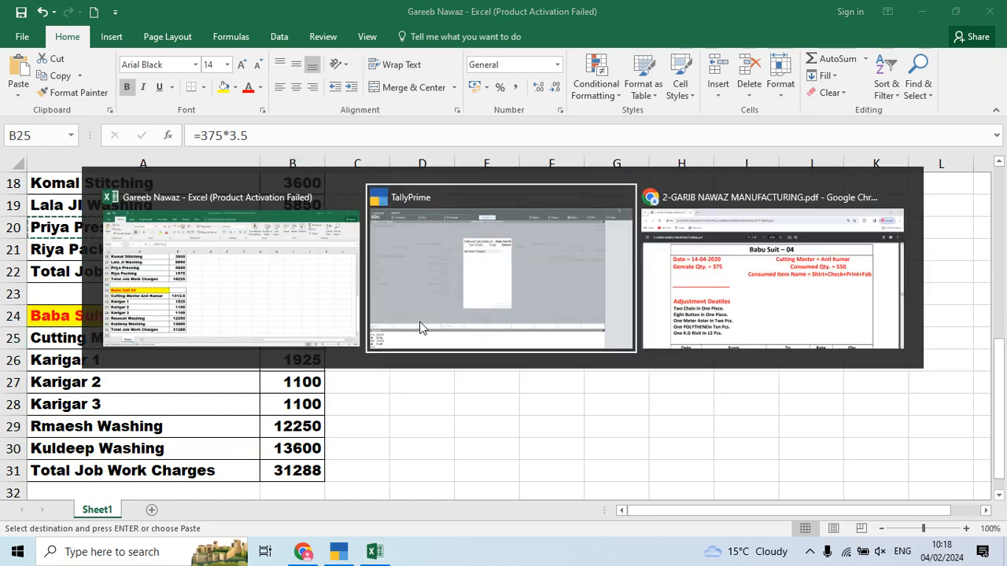
key(alt+Tab)
scroll(559, 339, down, 3)
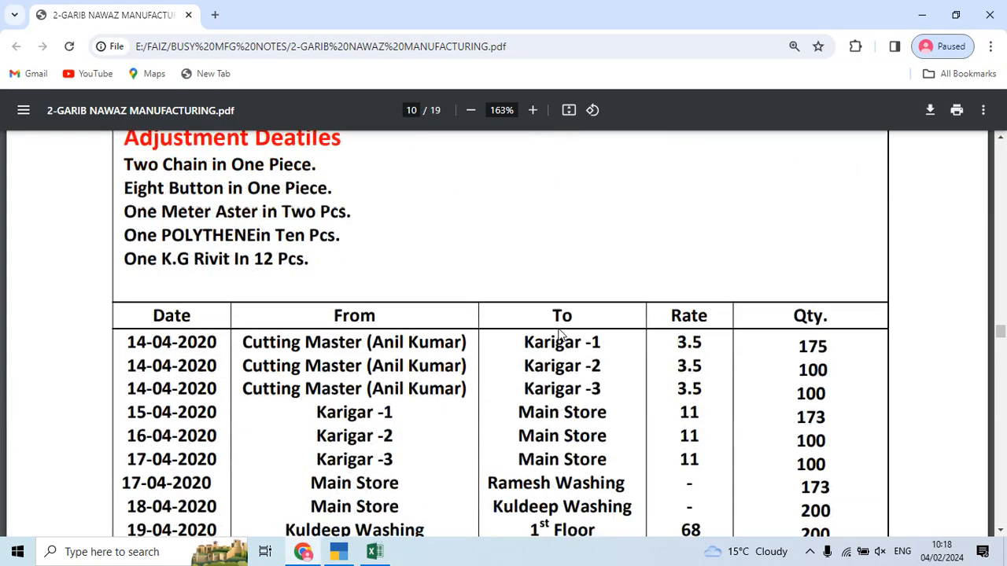
key(alt+Tab)
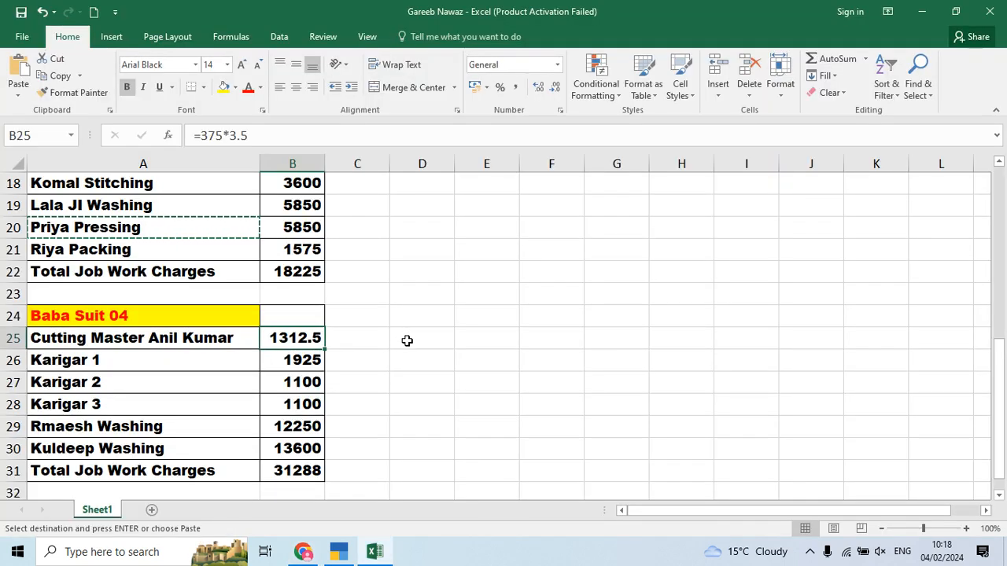
key(alt+Tab)
key(Tab)
text(1,312.50)
key(Return)
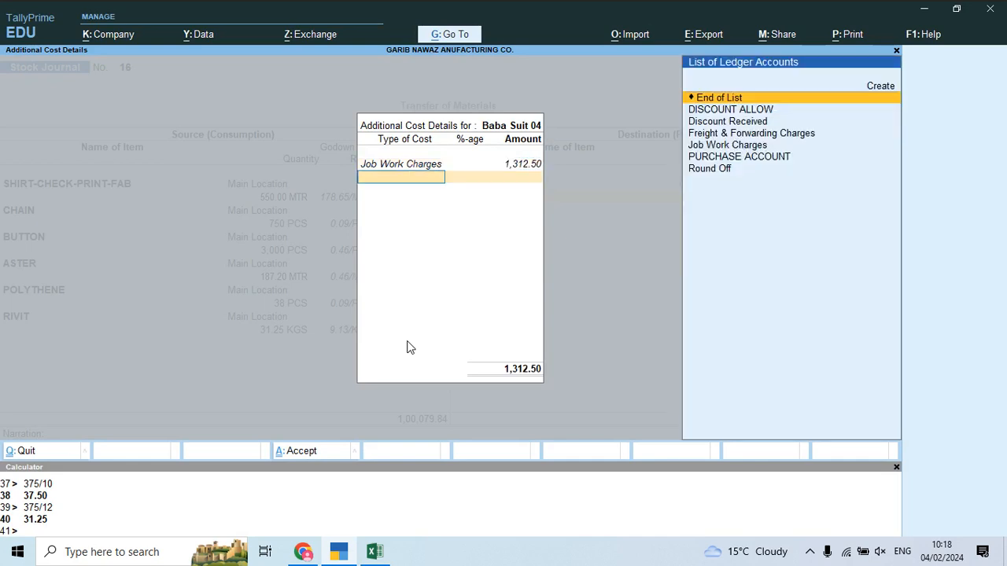
key(Return)
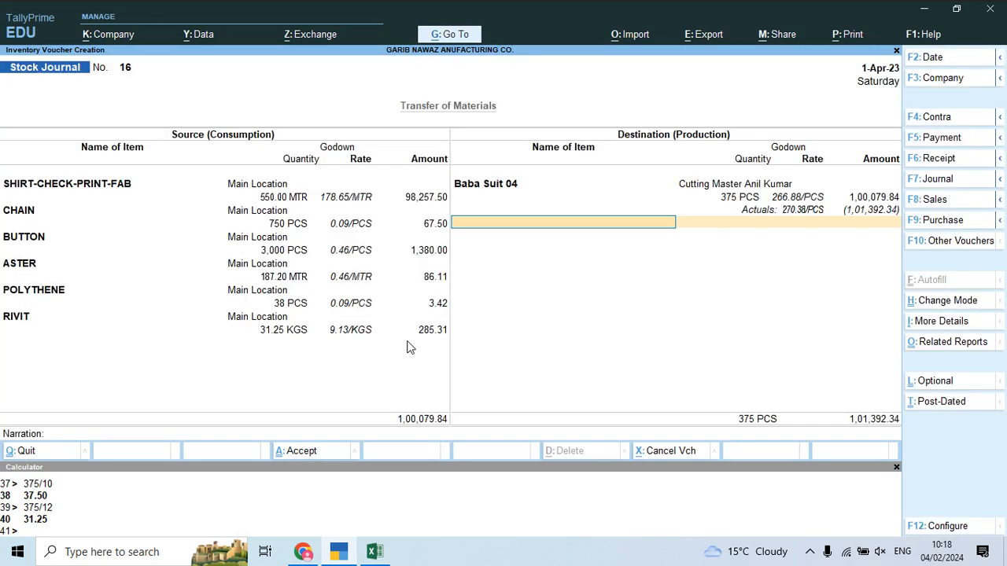
Step: Save Stock Journal 16 and start voucher 17 with Baba Suit 04 as source
key(alt+Tab)
click(743, 226)
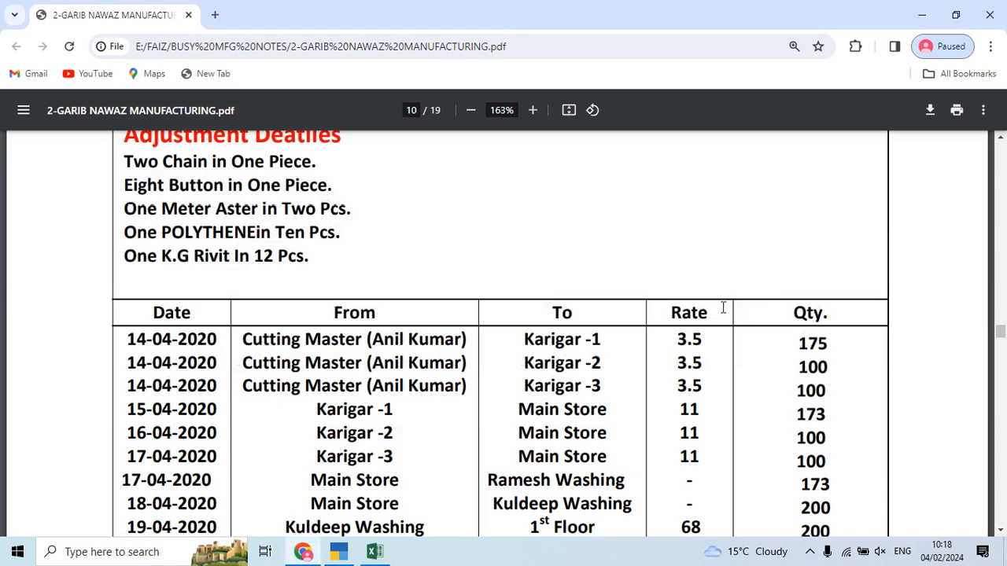
key(alt+Tab)
key(Tab)
key(alt+Tab)
key(alt+Tab)
key(alt+Tab)
key(alt+Tab)
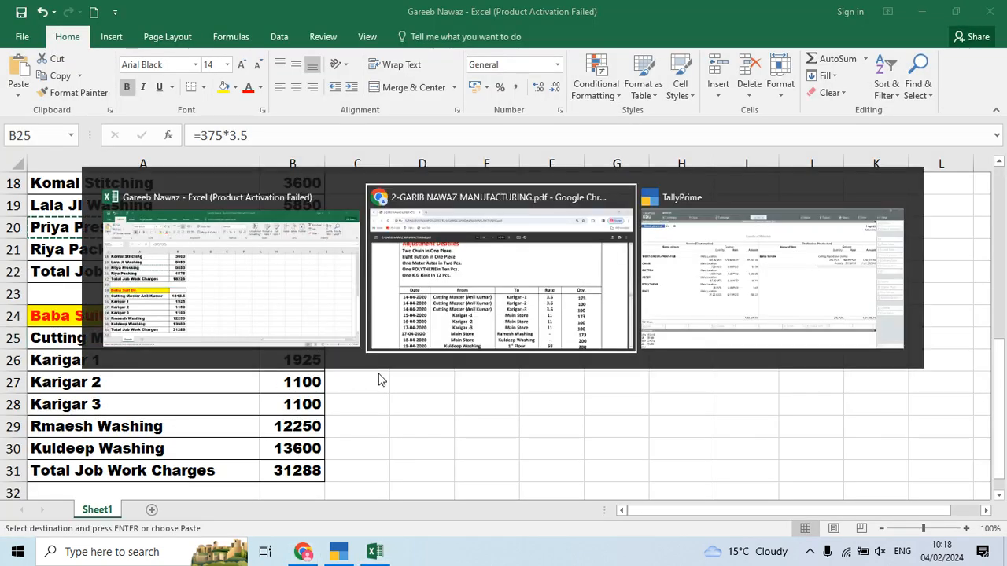
scroll(380, 394, down, 5)
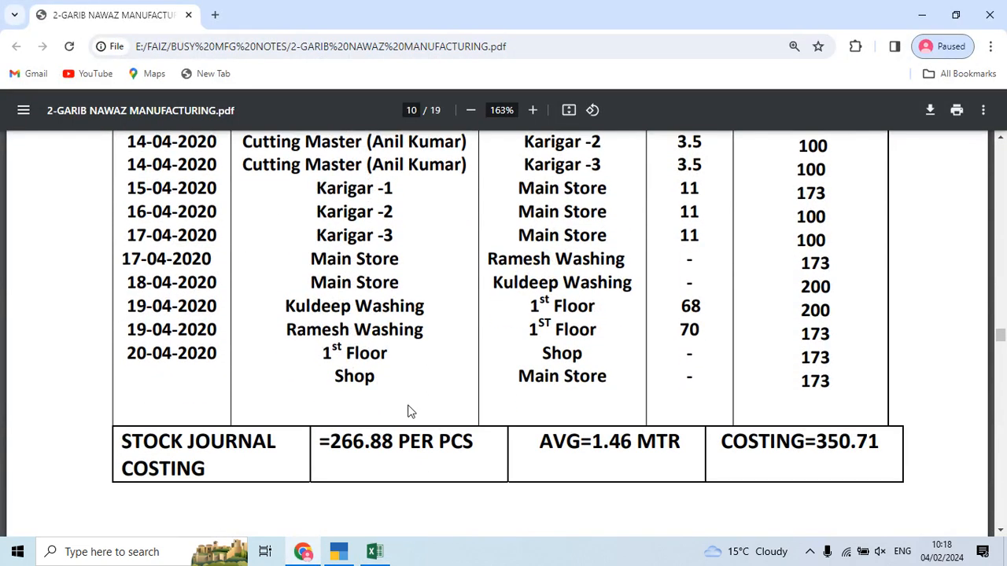
key(alt+Tab)
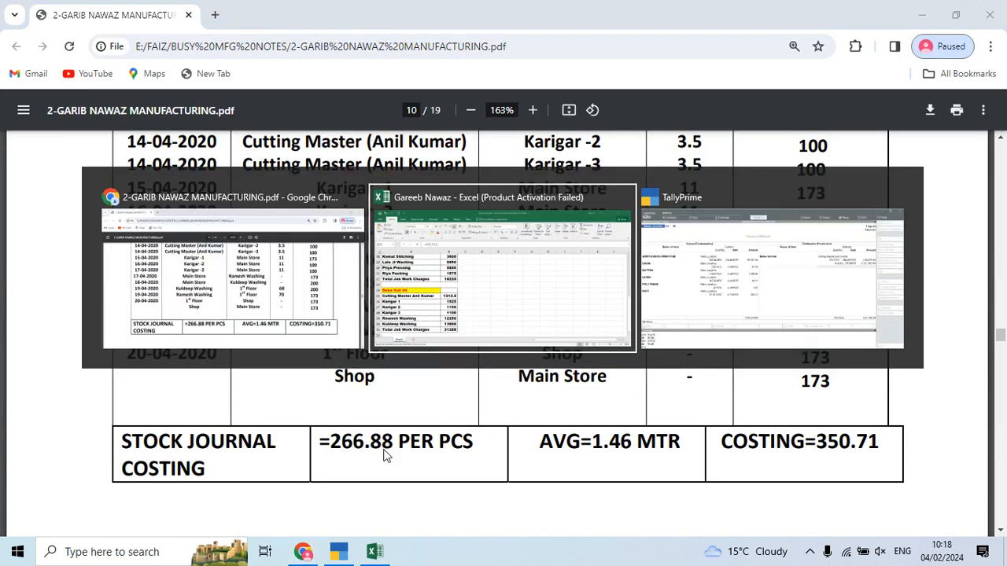
key(alt+Tab)
key(Return)
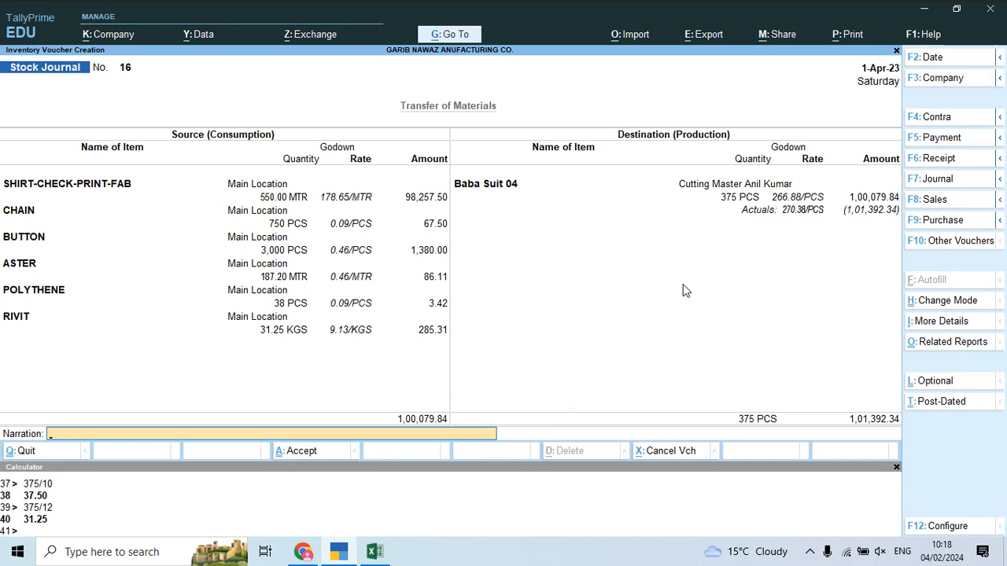
key(Return)
key(Return)
text(Bab)
key(Down)
key(Down)
key(Down)
key(Down)
key(Return)
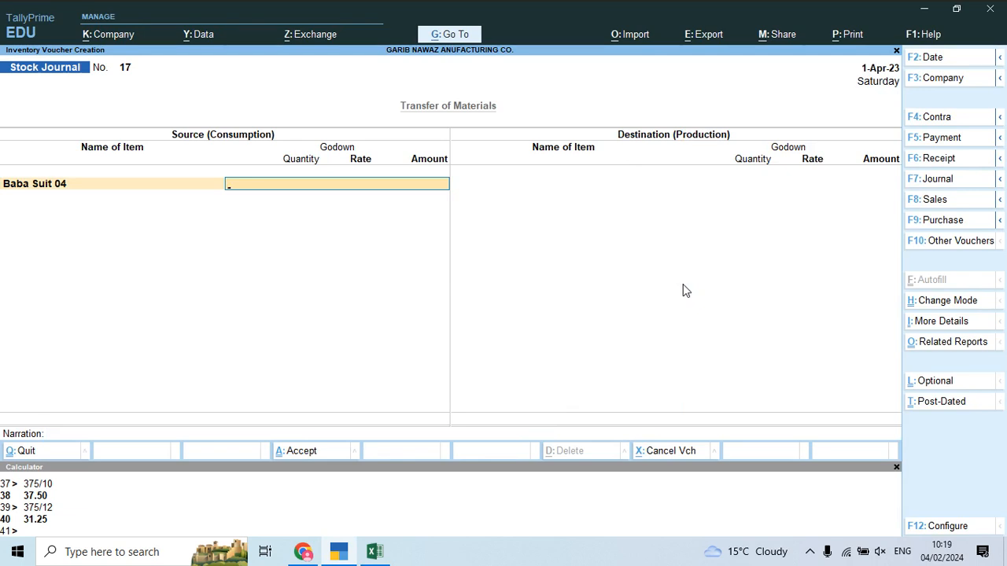
Step: Finish the Cutting Master source row at 375 PCS and add Baba Suit 04 as destination item
text(cu)
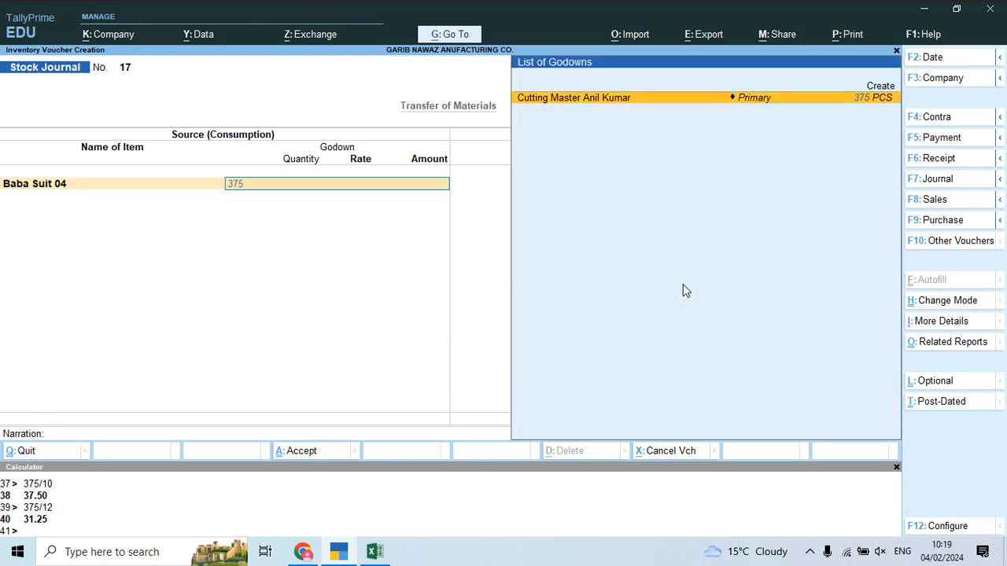
key(Return)
text(375)
key(Return)
key(Return)
key(Return)
key(Return)
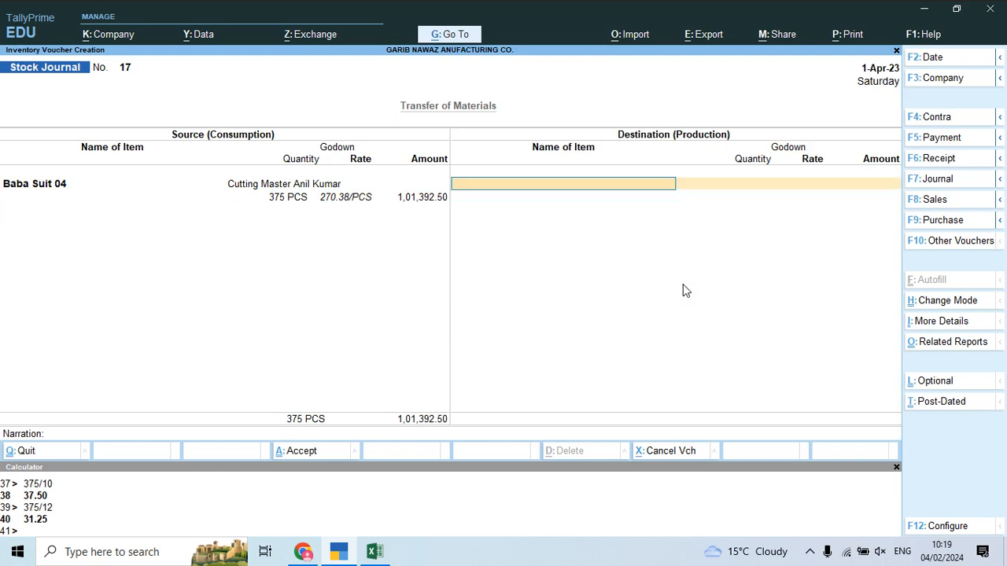
text(Bab)
key(Down)
key(Down)
key(Down)
key(Return)
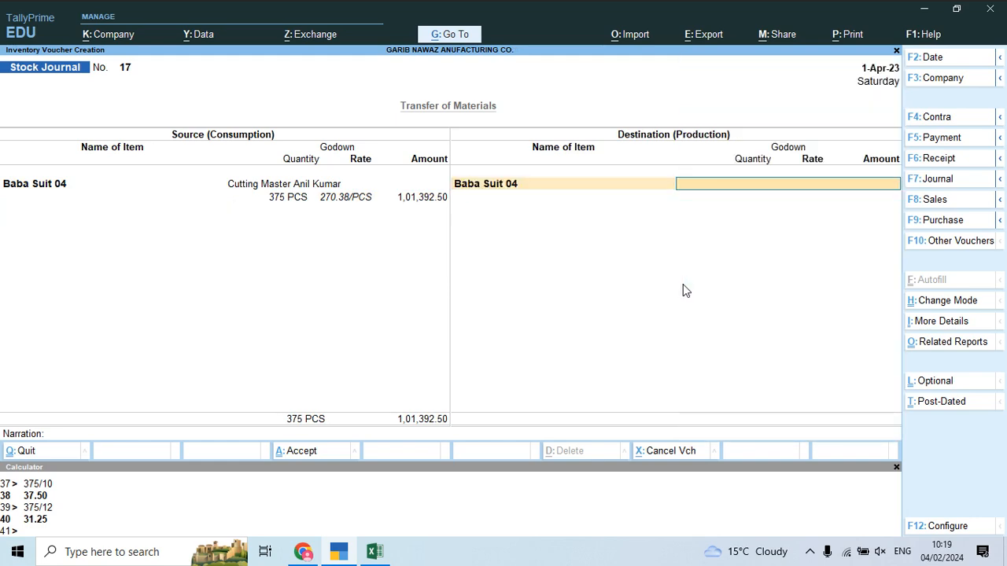
Step: Send 175 PCS of Baba Suit 04 to godown Karigar 1
key(alt+Tab)
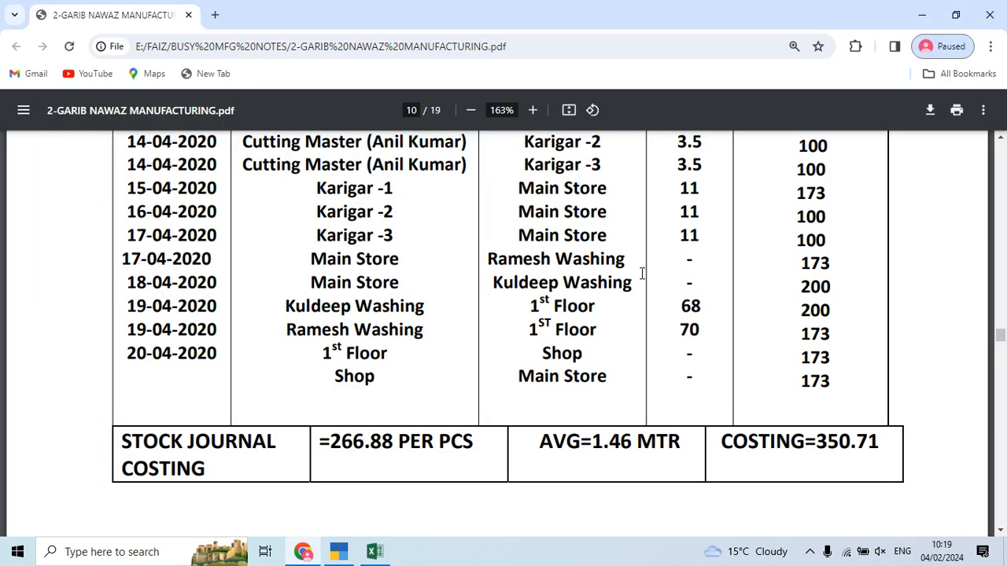
scroll(643, 273, up, 2)
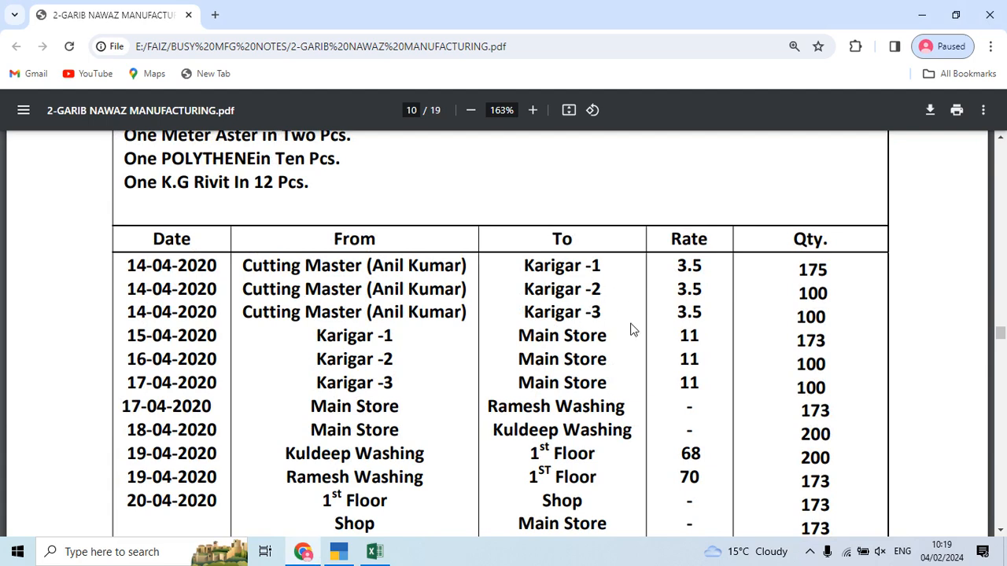
key(alt+Tab)
text(Kar)
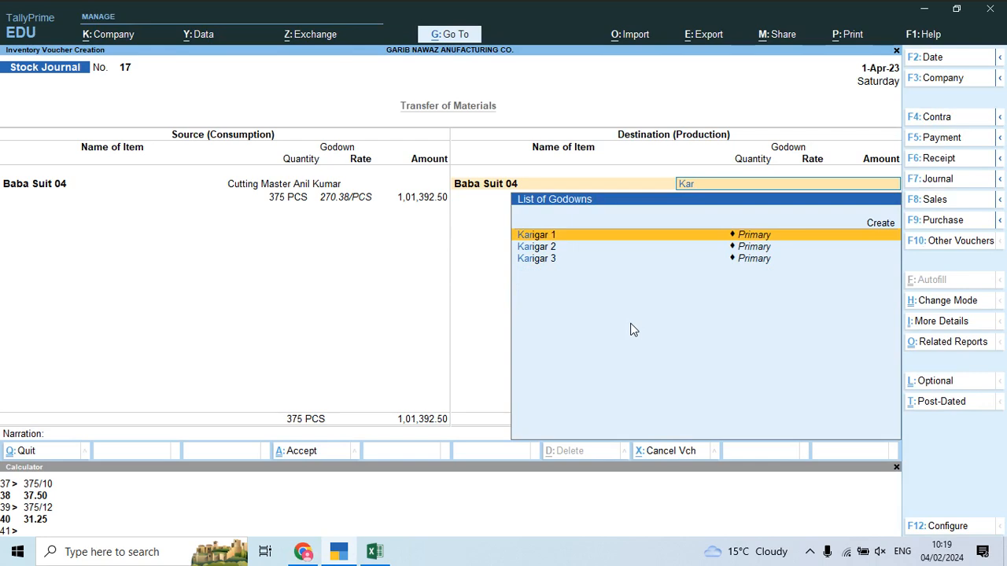
key(Return)
key(alt+Tab)
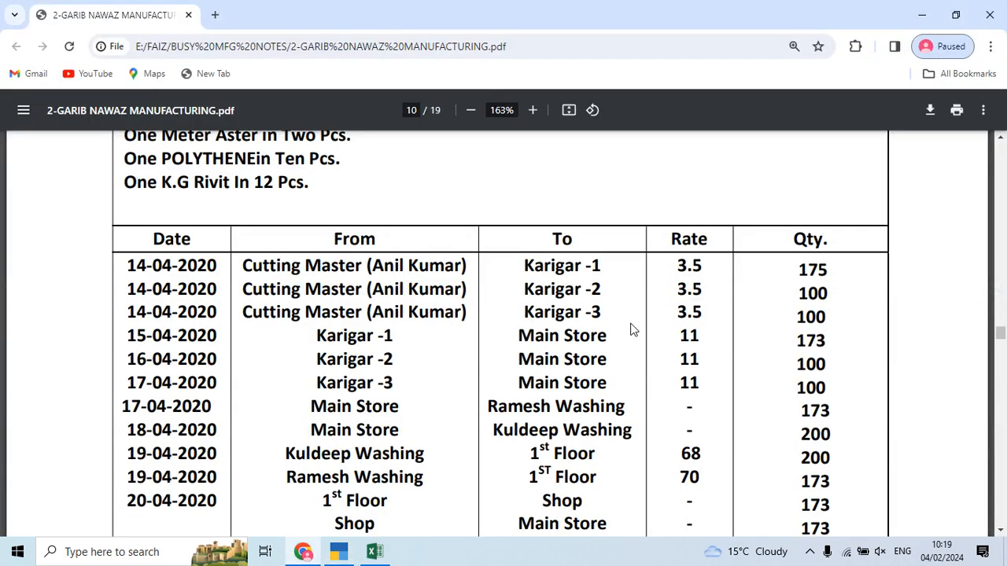
key(alt+Tab)
text(175)
key(Return)
key(Return)
key(Return)
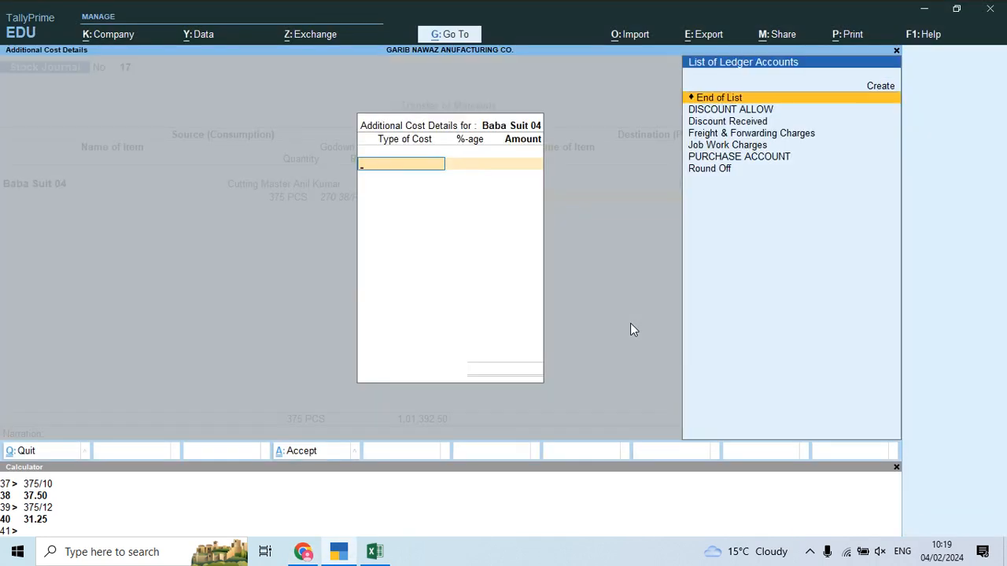
Step: Add a Baba Suit 04 destination row for Karigar 2 with 100 PCS
key(Return)
text(Bab)
key(Down)
key(Down)
key(Down)
key(Return)
text(kar)
key(Down)
key(Return)
text(100)
key(Return)
key(Return)
key(Return)
key(Return)
Step: Add a Baba Suit 04 destination row for Karigar 3 with 100 PCS
text(Bab)
key(Down)
key(Return)
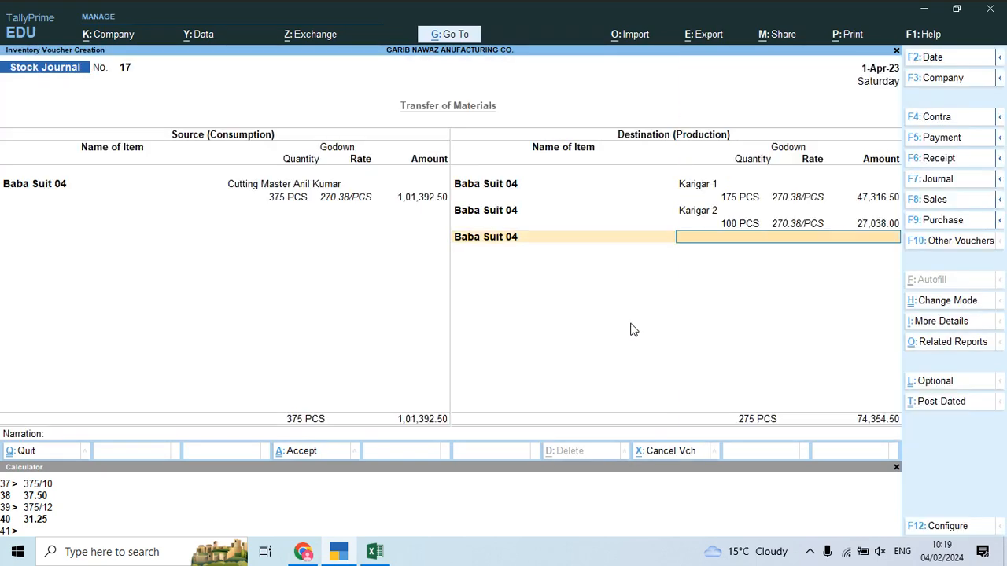
text(Kar)
key(Down)
key(Down)
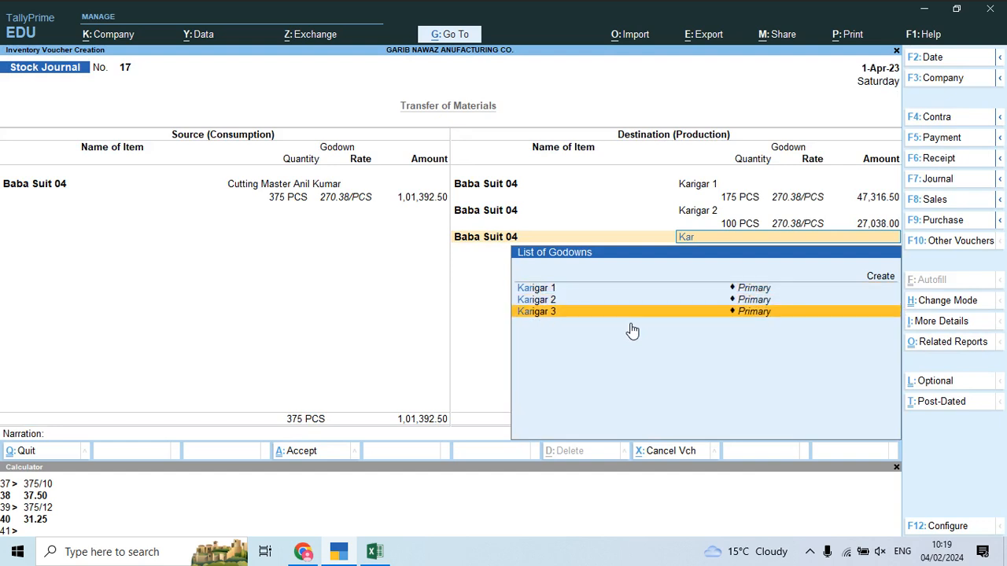
key(Return)
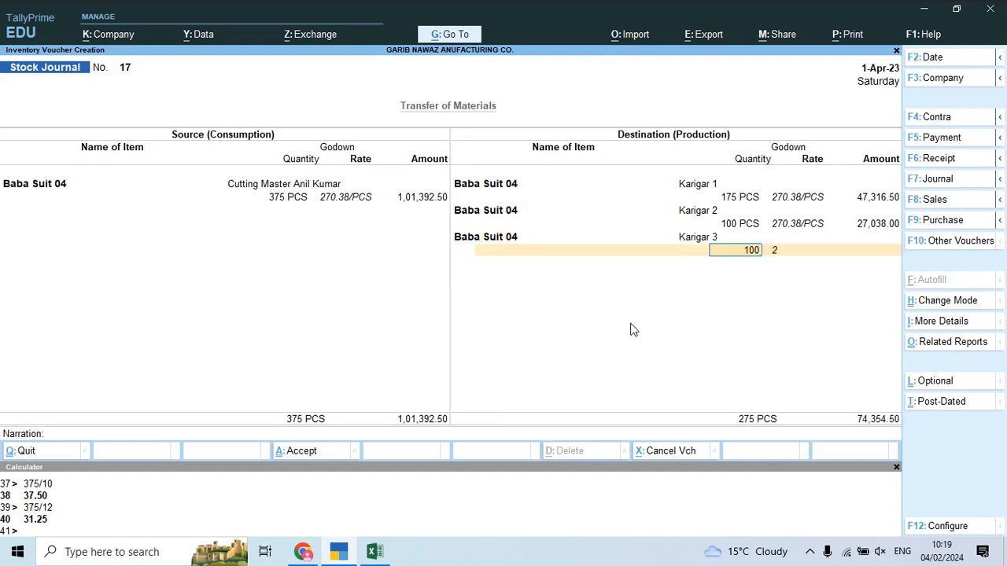
text(100)
key(Return)
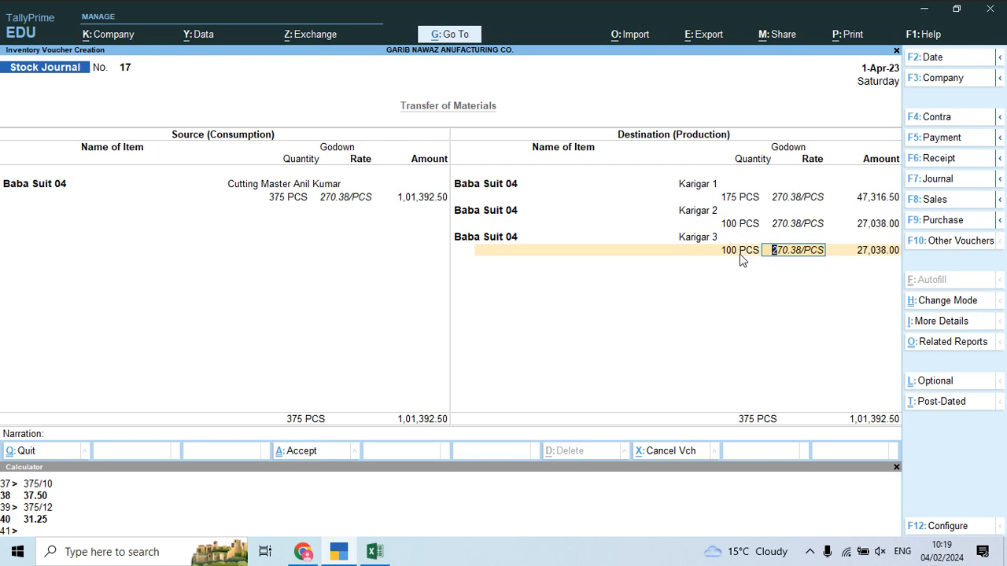
Step: Accept the rate and amount, then pick Job Work Charges as the additional cost
key(Return)
key(Return)
key(Down)
key(Down)
key(Down)
key(Down)
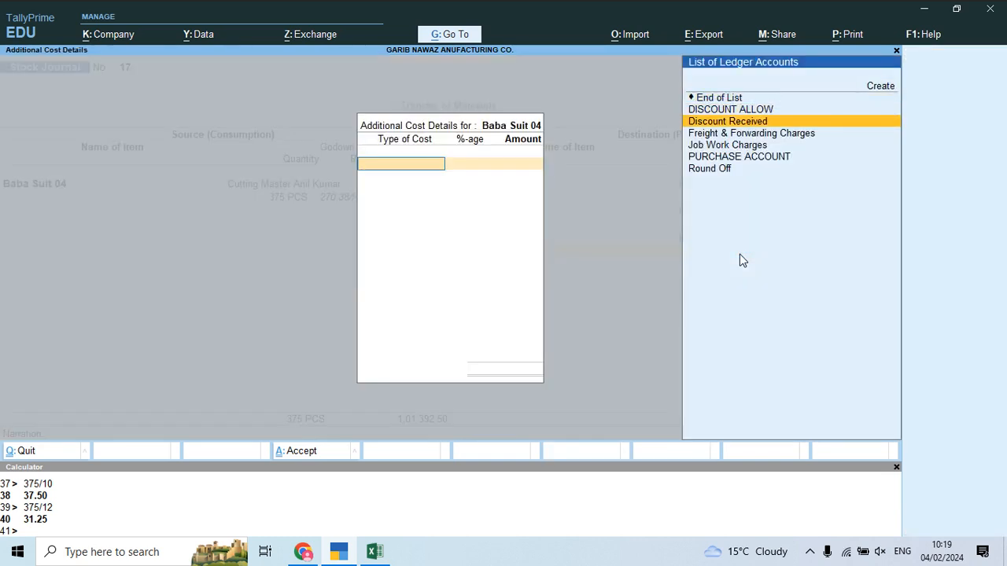
key(Return)
key(Return)
key(alt+Tab)
key(alt+Tab)
key(alt+Tab)
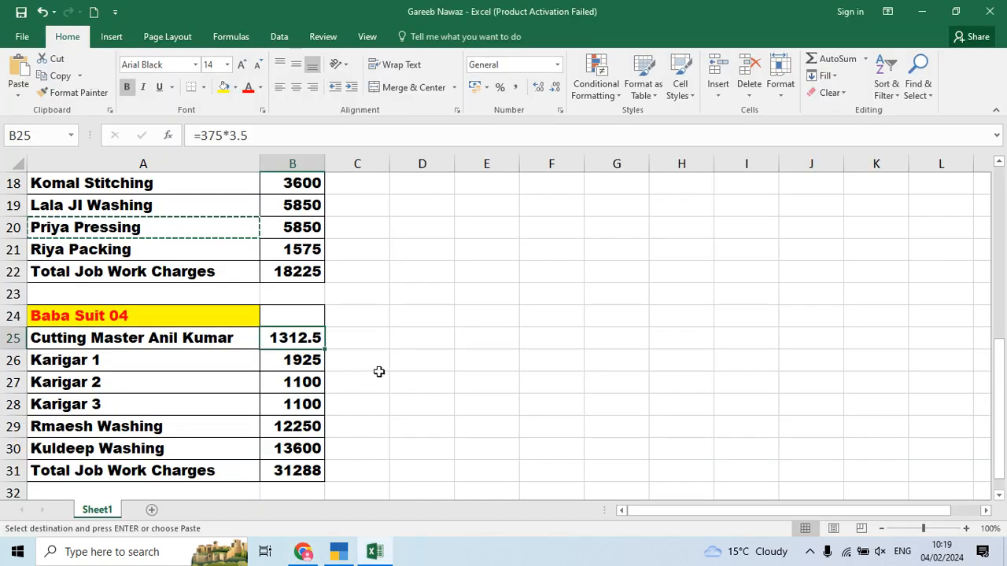
Step: Enter =1925+1100+1100 in Excel cell C26 to total the Karigar charges
click(366, 369)
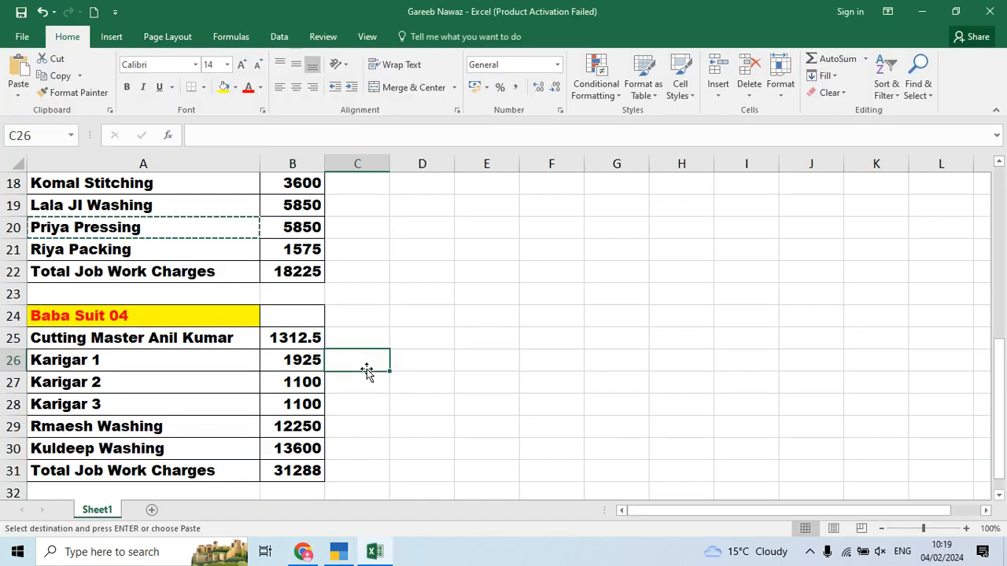
text(=19)
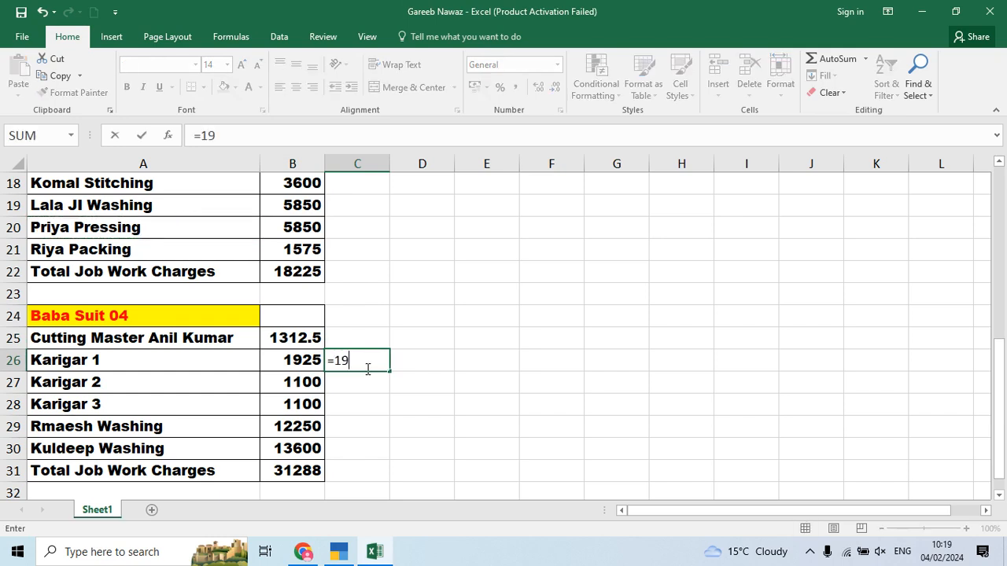
text(25+1100+1100)
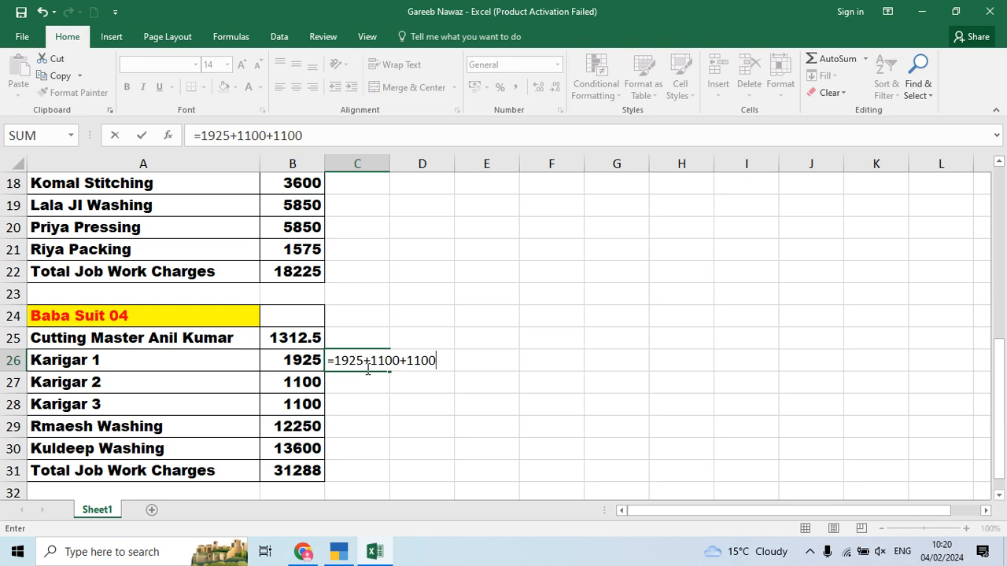
key(Return)
key(alt+Tab)
key(alt+Tab)
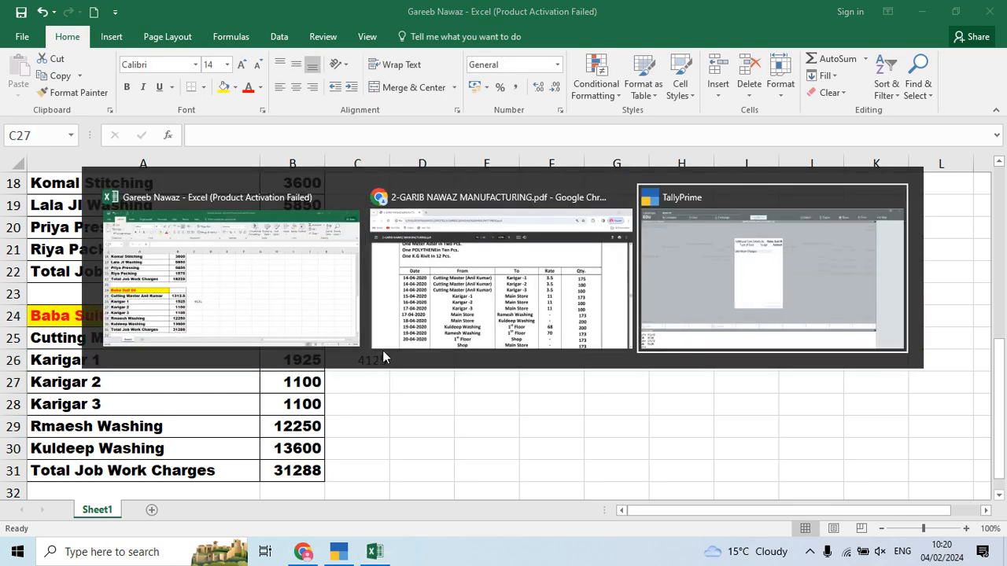
Step: Enter 4125 as Job Work Charges and save Stock Journal 17
text(4125)
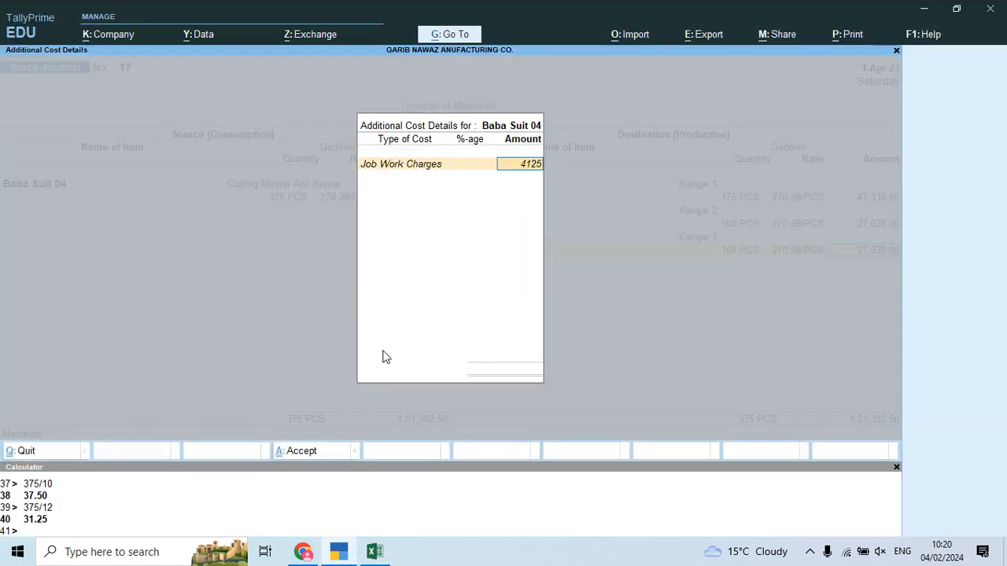
key(Return)
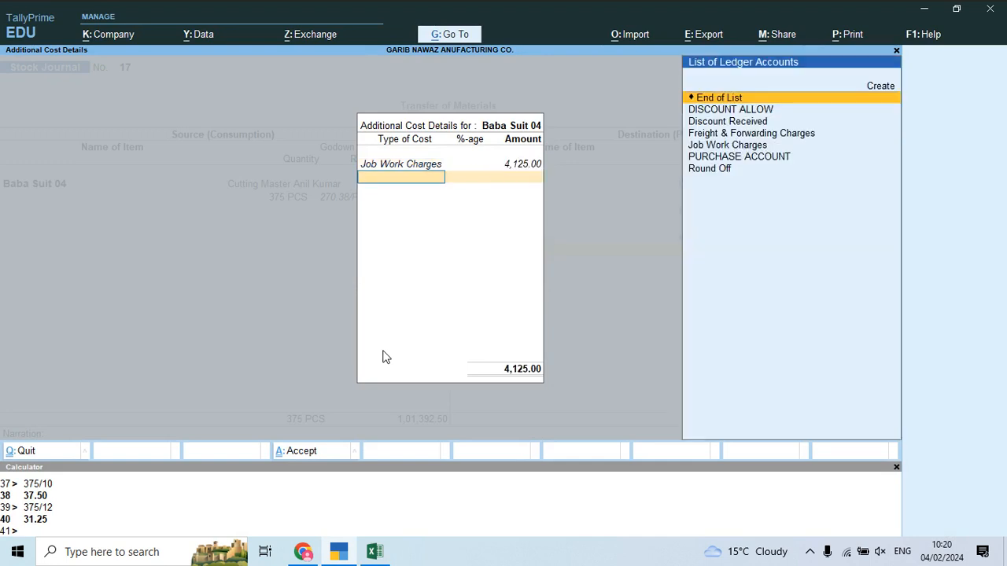
key(Return)
key(Return)
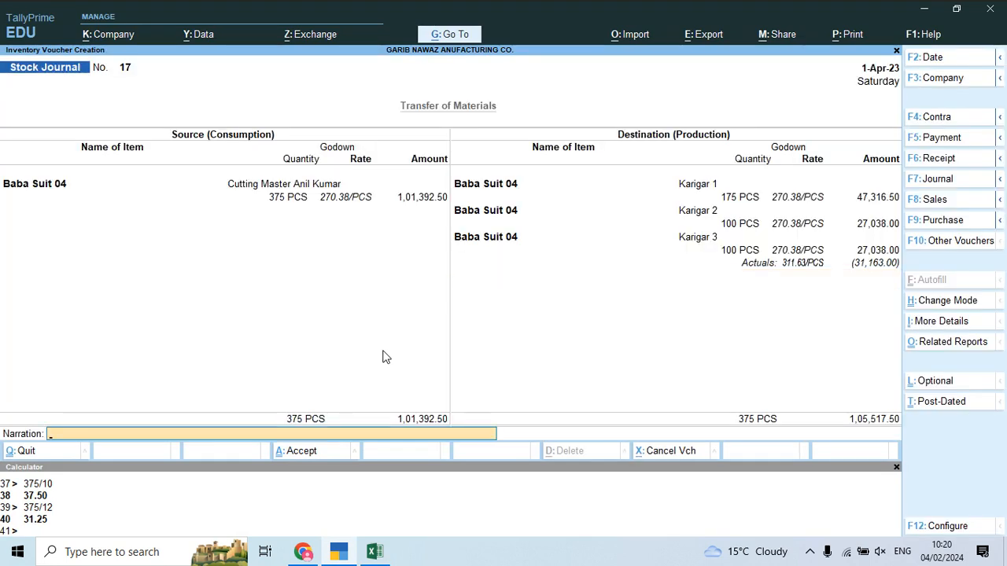
key(Return)
key(Return)
Step: In Stock Journal 18, take 175 PCS of Baba Suit 04 from Karigar 1
text(Bab)
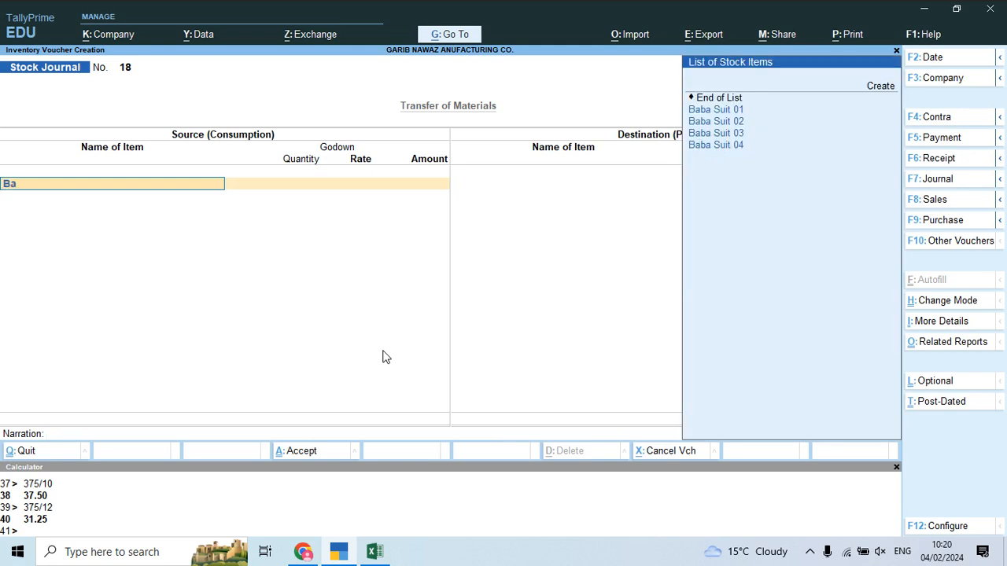
key(Down)
key(Down)
key(Down)
key(Return)
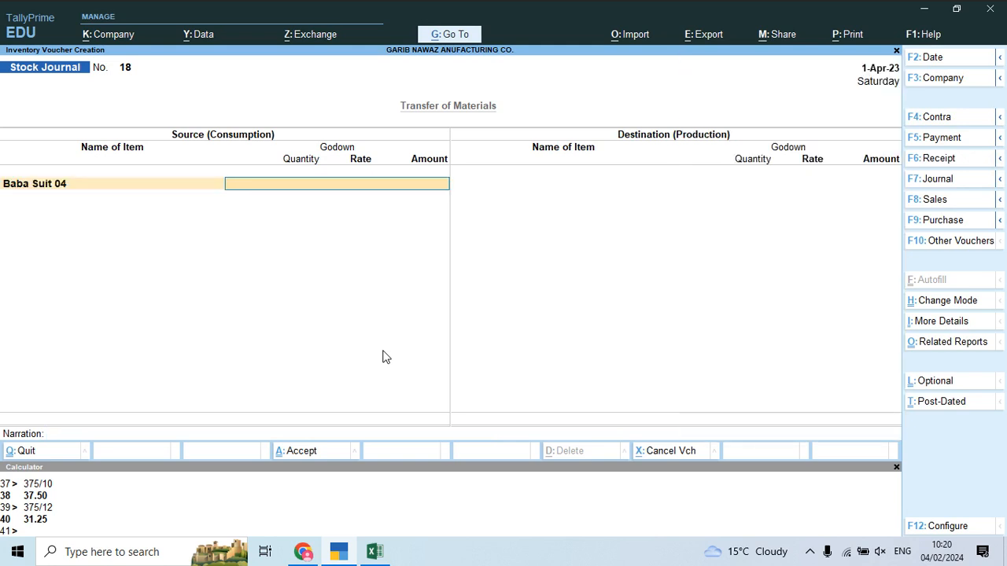
key(Return)
text(175)
key(Return)
key(Return)
key(Return)
text(Bab)
key(Down)
key(Down)
key(Down)
Step: Add a Baba Suit 04 source row from Karigar 2 with 100 PCS
key(Return)
text(Karigar 1)
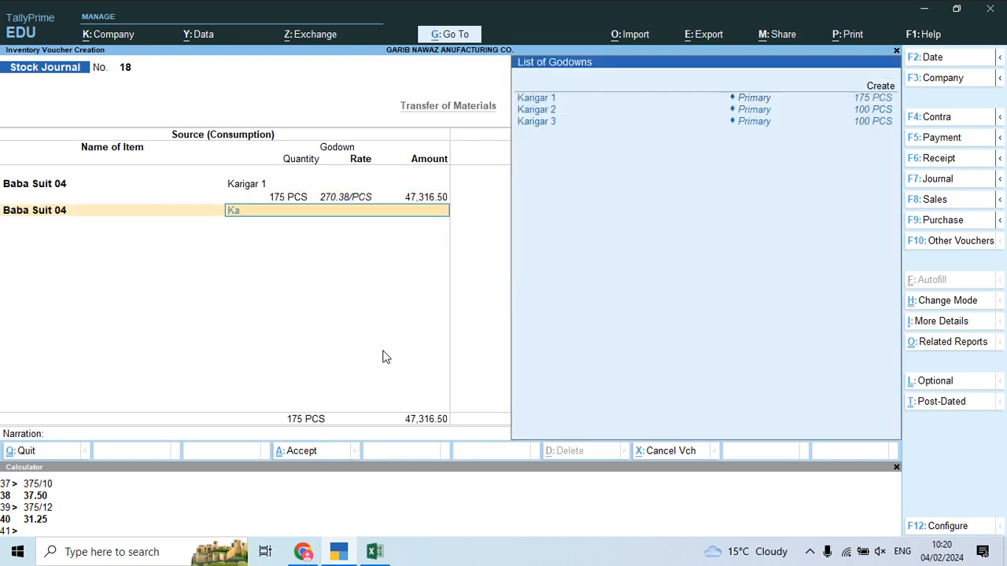
key(Down)
key(Down)
key(Up)
key(Return)
text(100)
key(Return)
key(Return)
key(Return)
Step: Add a Baba Suit 04 source row from Karigar 3 with 100 PCS
text(Bab)
key(Down)
key(Down)
key(Down)
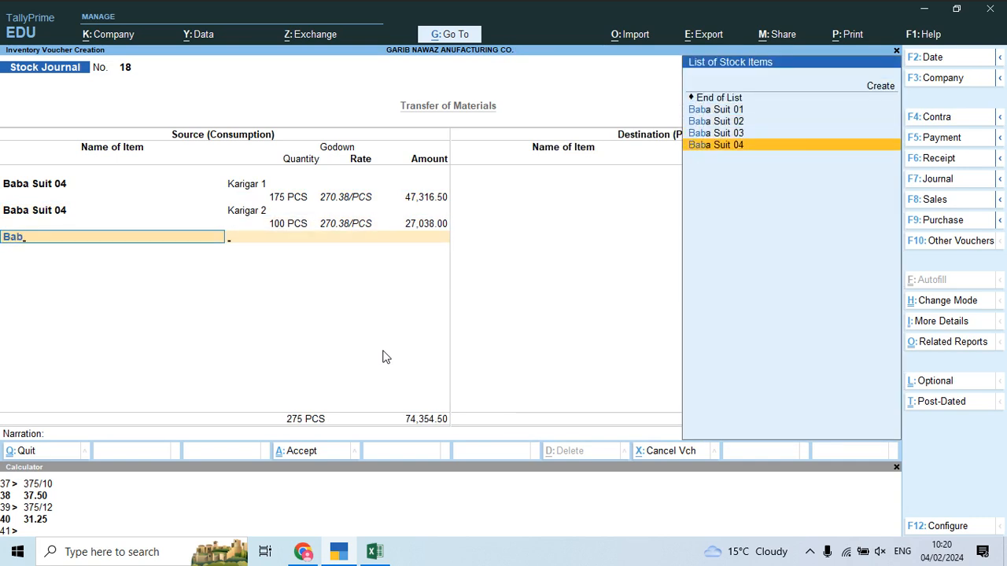
key(Return)
text(Kar)
key(Down)
key(Down)
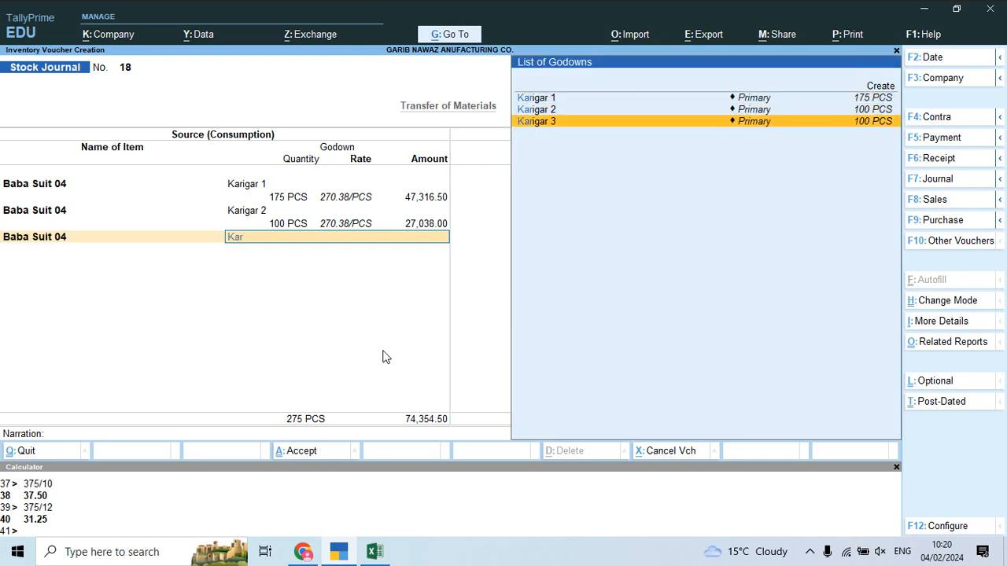
key(Return)
text(100)
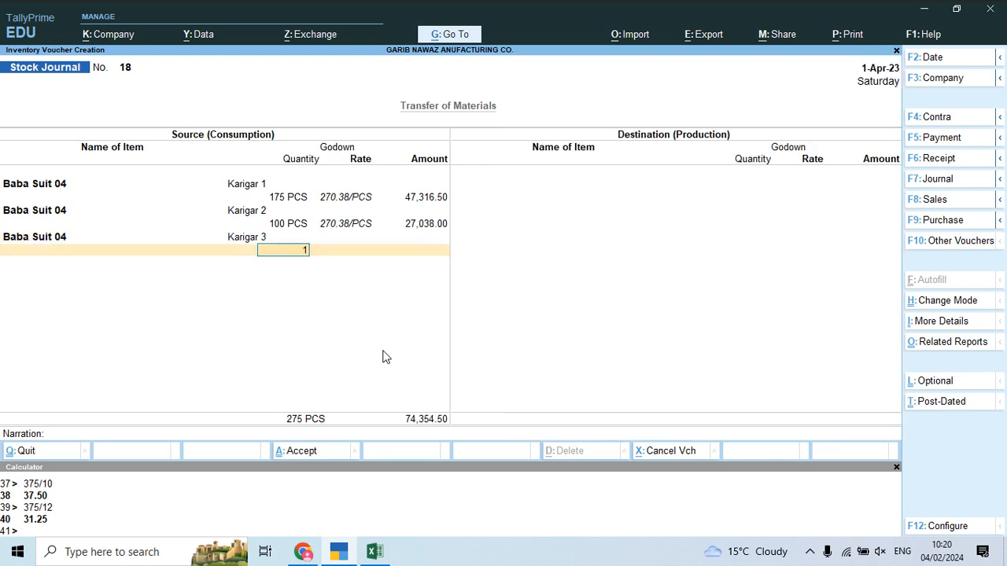
key(Return)
Step: Accept the Karigar 3 amount and set Baba Suit 04 as the destination item
key(Return)
key(Return)
key(Return)
text(Bab)
key(Down)
key(Down)
key(Down)
key(Return)
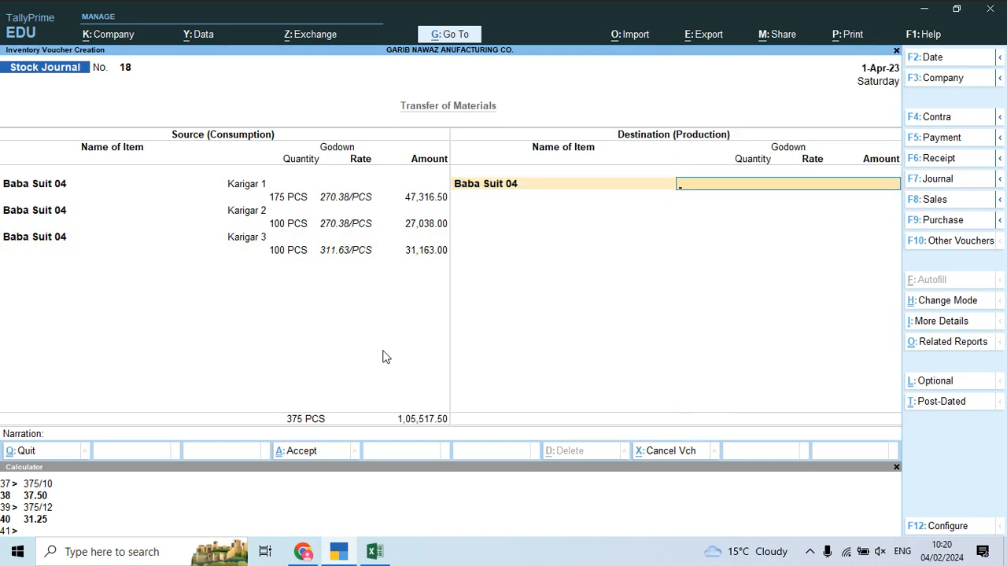
key(alt+Tab)
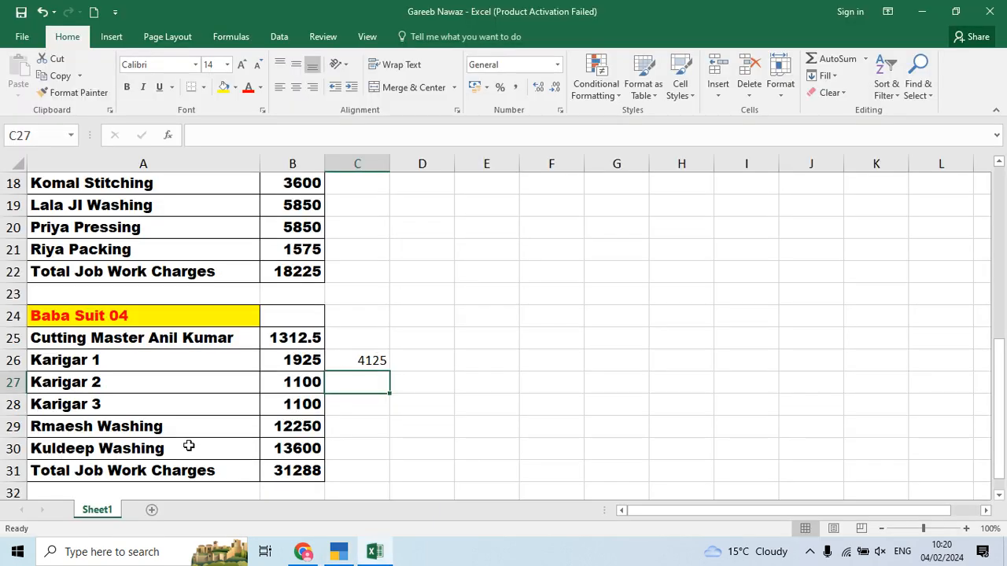
Step: Create the destination godown 'Rmaesh Washing' using the name copied from Excel cell A29
click(180, 431)
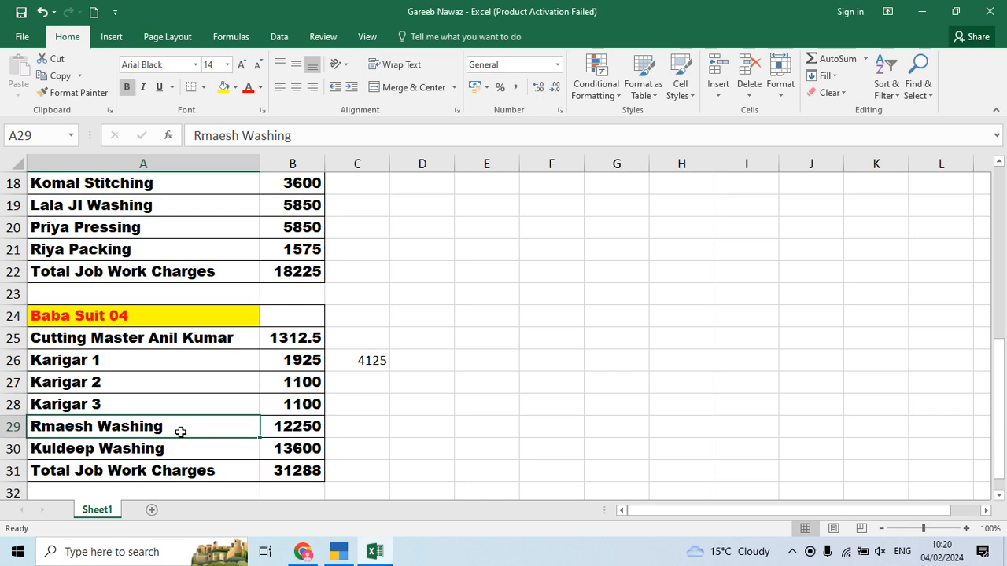
key(alt+Tab)
text(ram)
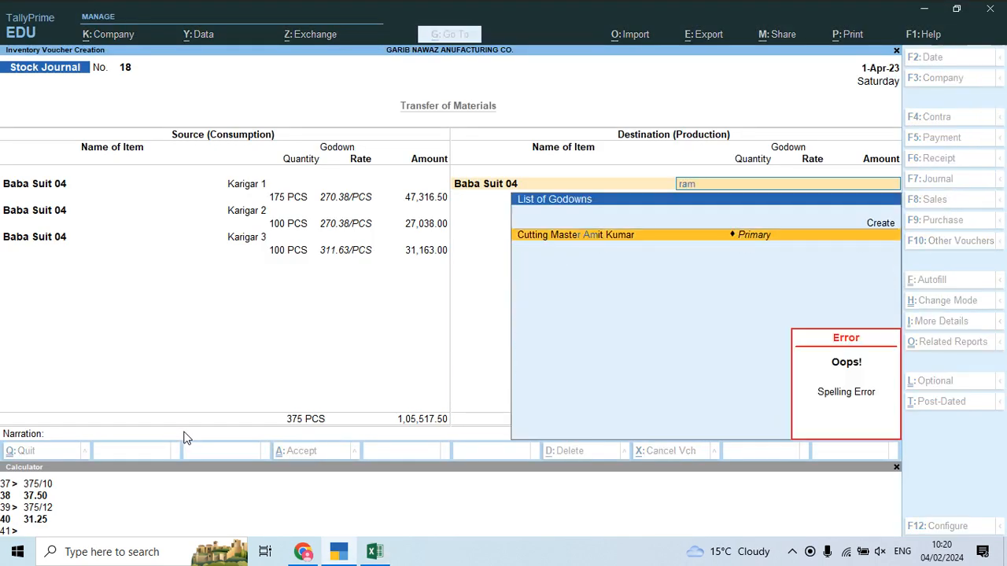
key(alt+c)
key(alt+Tab)
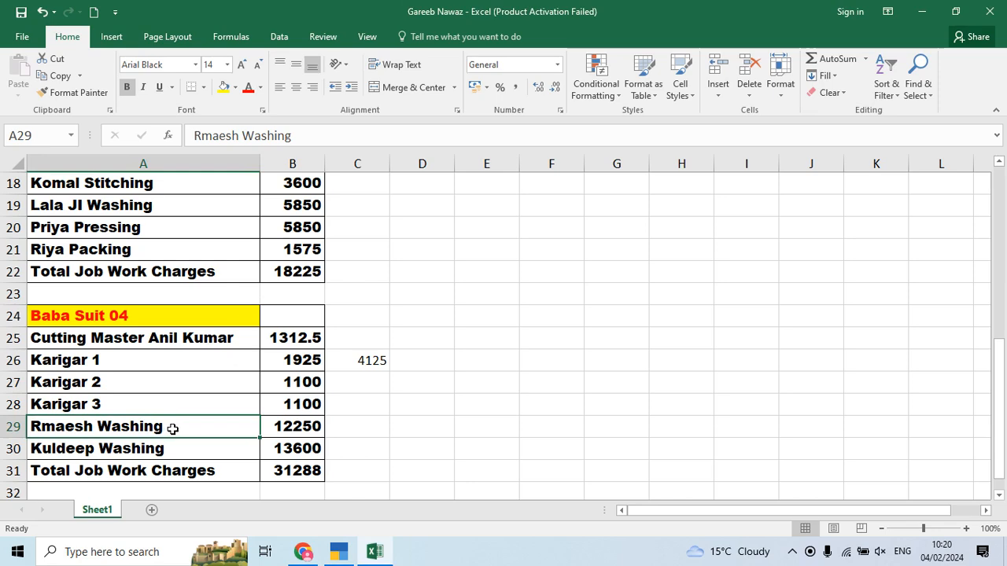
key(ctrl+c)
key(alt+Tab)
key(ctrl+alt+v)
key(Return)
key(Return)
key(Return)
key(alt+Tab)
key(alt+Tab)
key(alt+Tab)
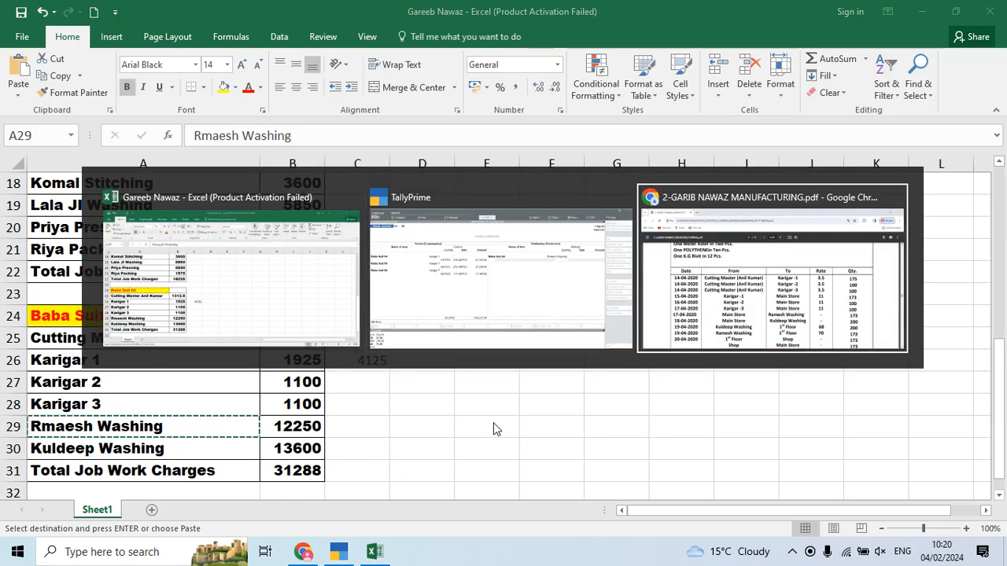
scroll(774, 402, down, 2)
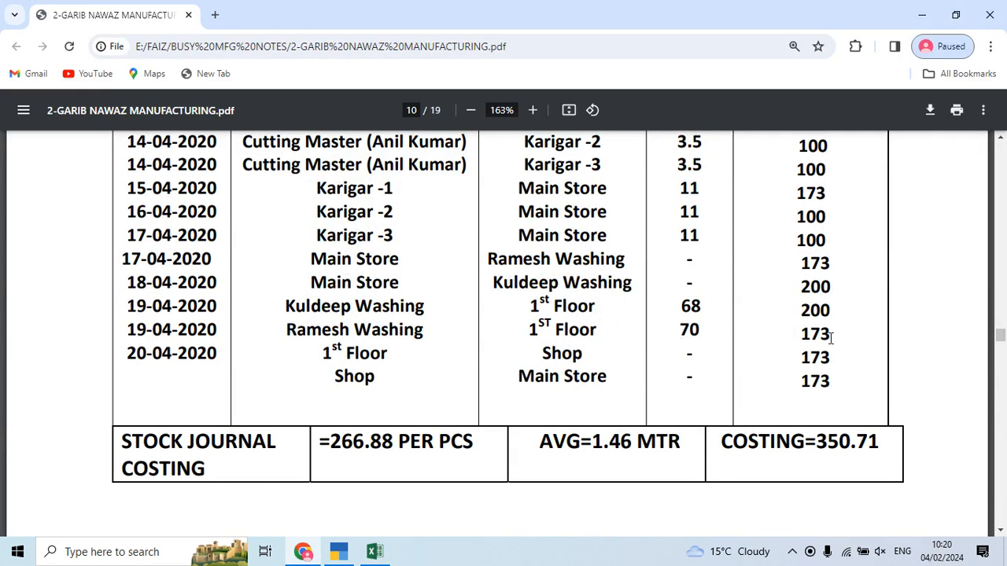
key(alt+Tab)
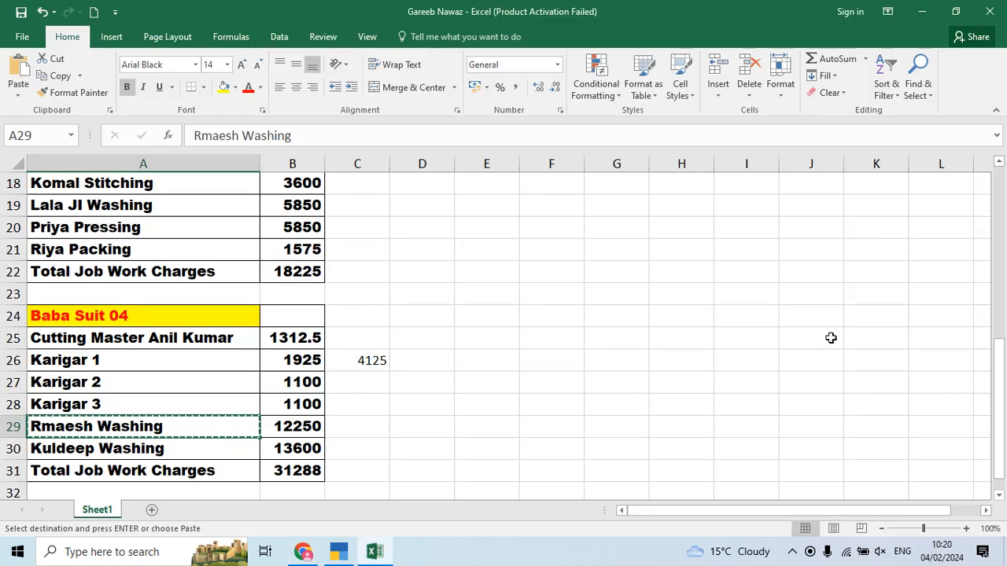
key(alt+Tab)
key(alt+Tab)
Step: Enter 175 PCS for Rmaesh Washing and accept the 281.38 rate
text(1)
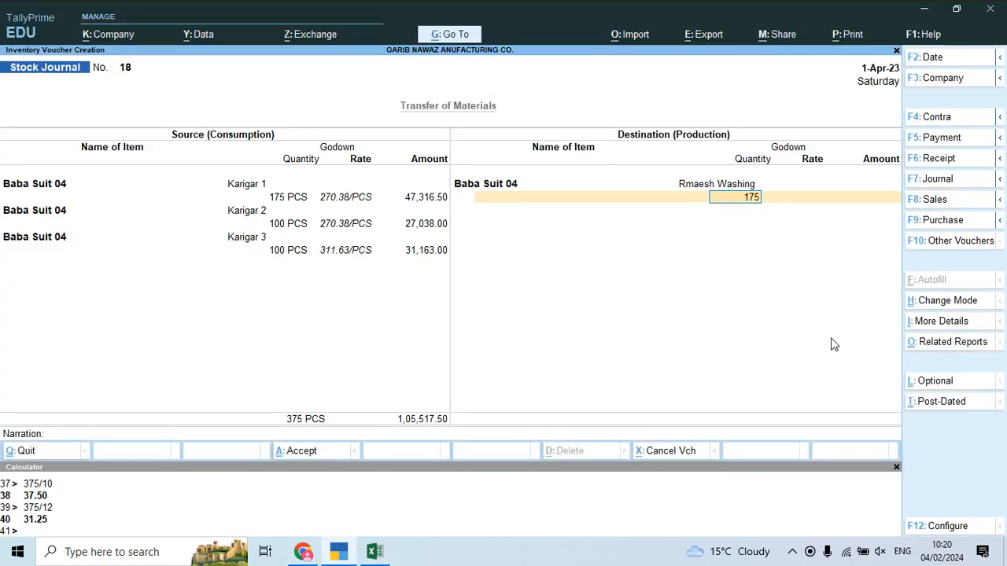
key(Return)
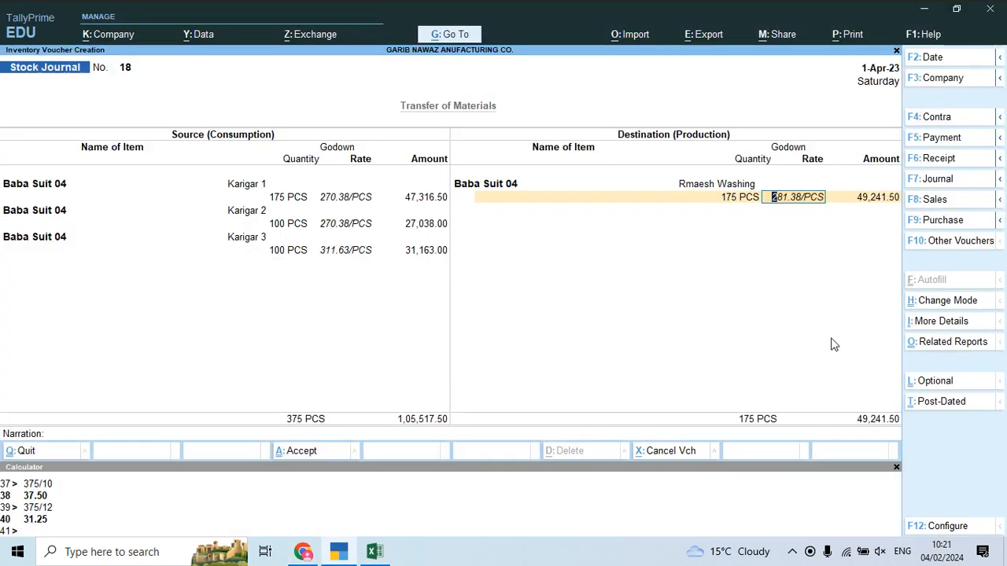
key(Return)
key(Return)
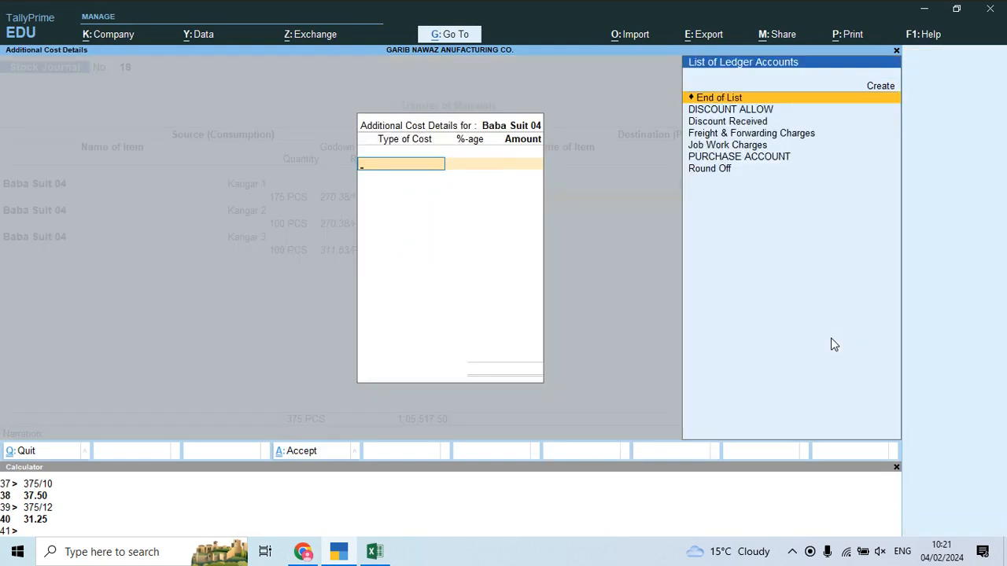
key(Return)
Step: Add another Baba Suit 04 row and create godown 'Kuldeep Washing' under Primary
text(Bab)
key(Down)
key(Down)
key(Down)
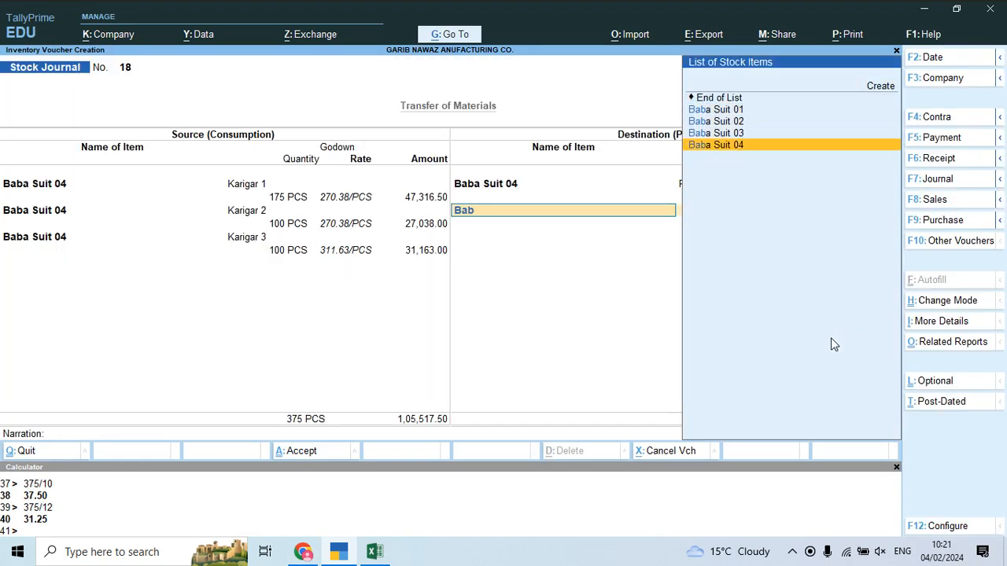
key(Return)
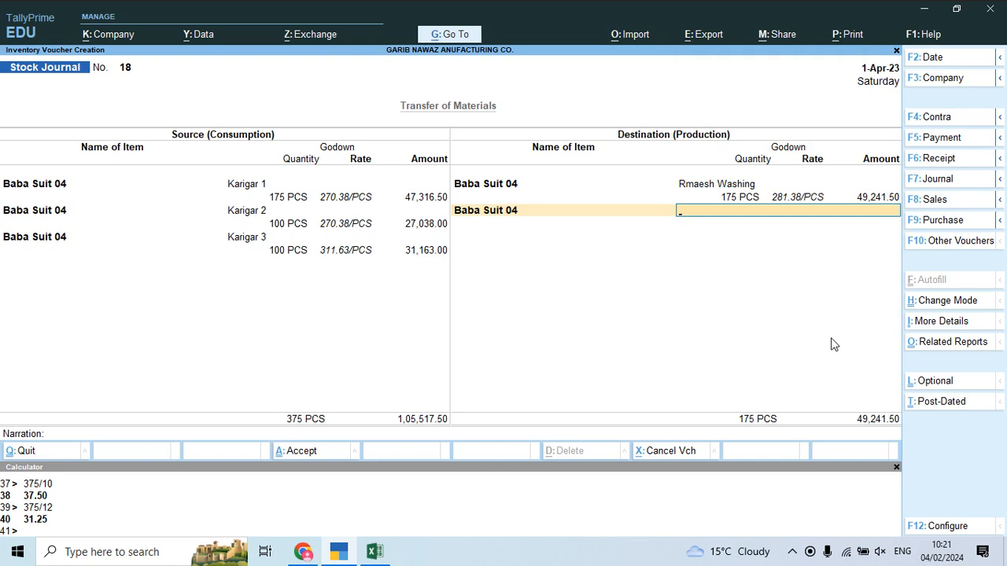
key(alt+c)
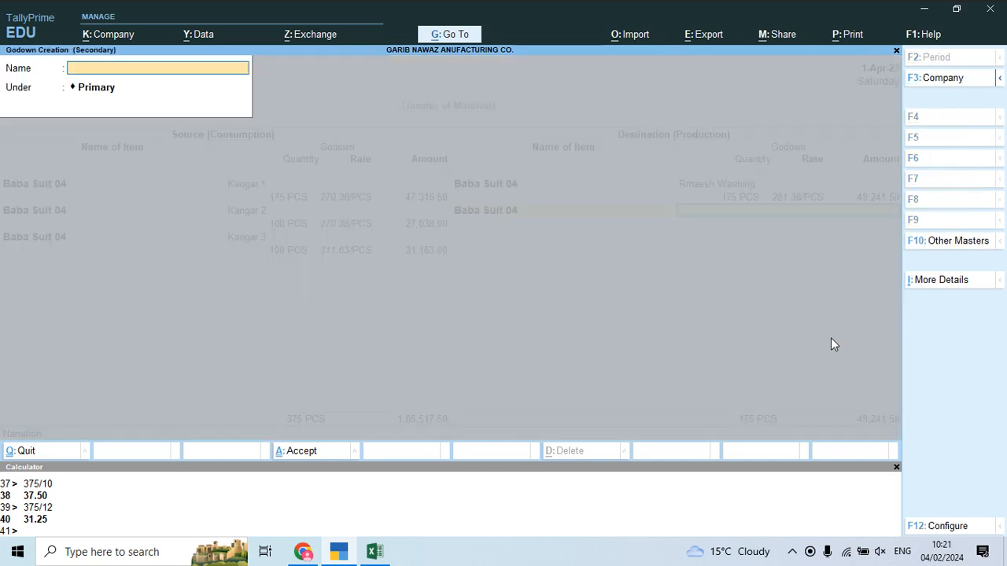
key(alt+Tab)
key(alt+Tab)
key(alt+Tab)
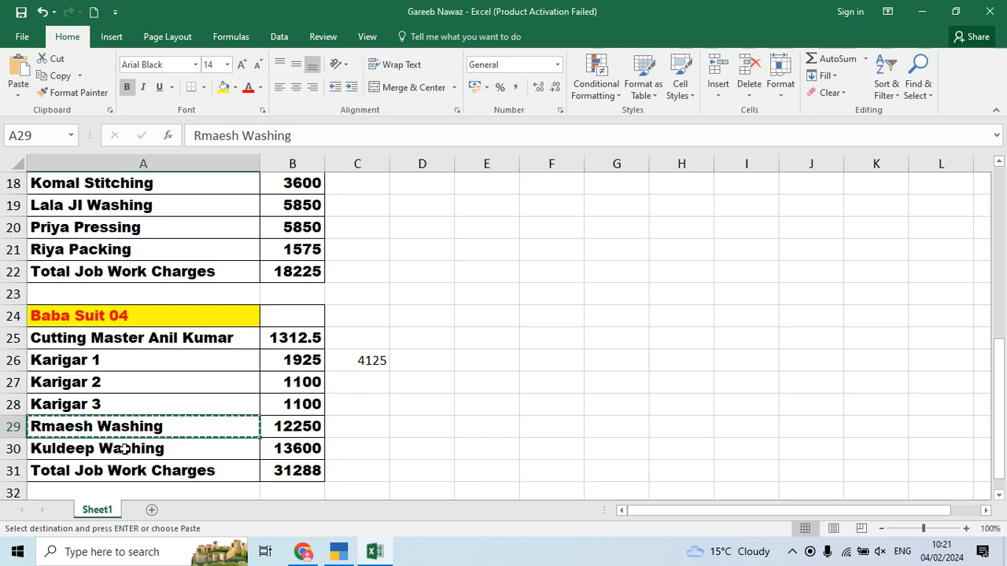
click(123, 448)
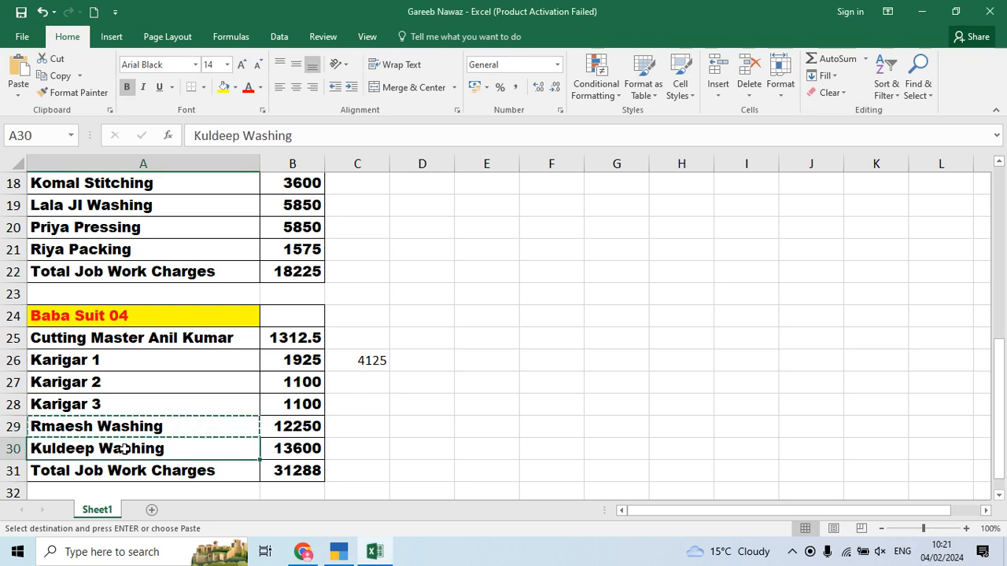
key(alt+Tab)
key(ctrl+alt+v)
key(Return)
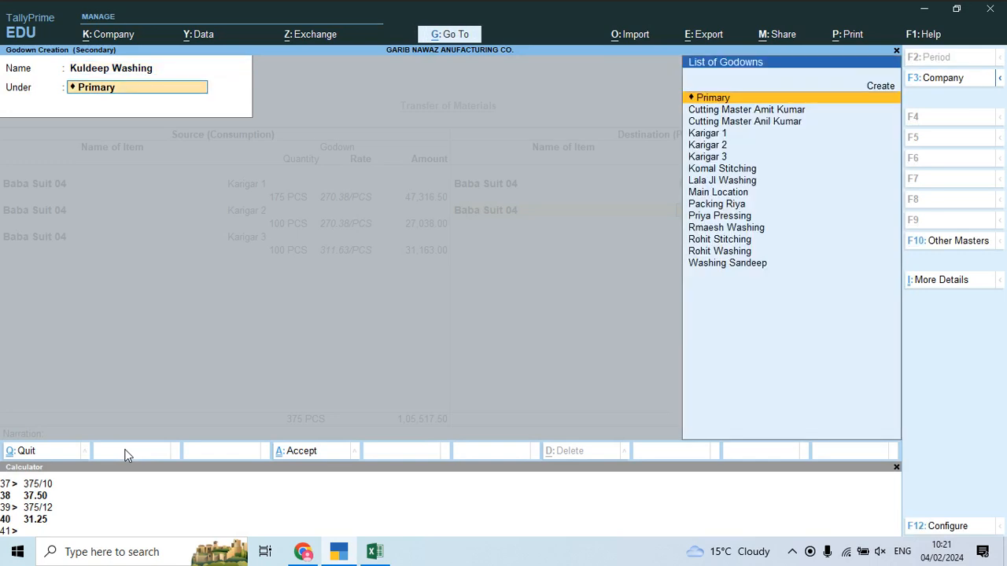
key(ctrl+a)
Step: Enter 200 PCS for Kuldeep Washing and choose Job Work Charges as additional cost
text(2)
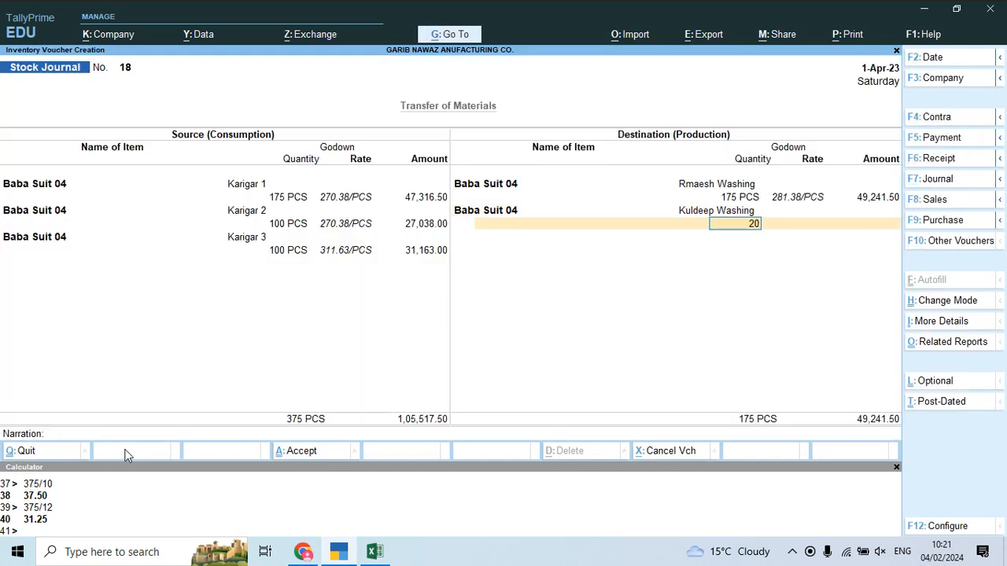
text(00 PCS)
key(Return)
key(Return)
key(Return)
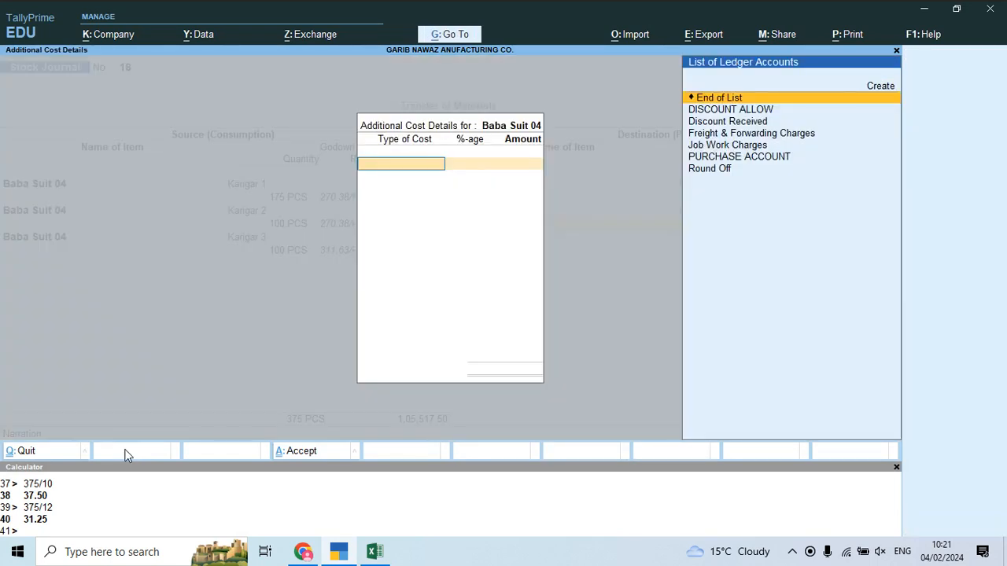
key(Down)
key(Down)
key(Down)
key(Down)
key(Return)
key(alt+Tab)
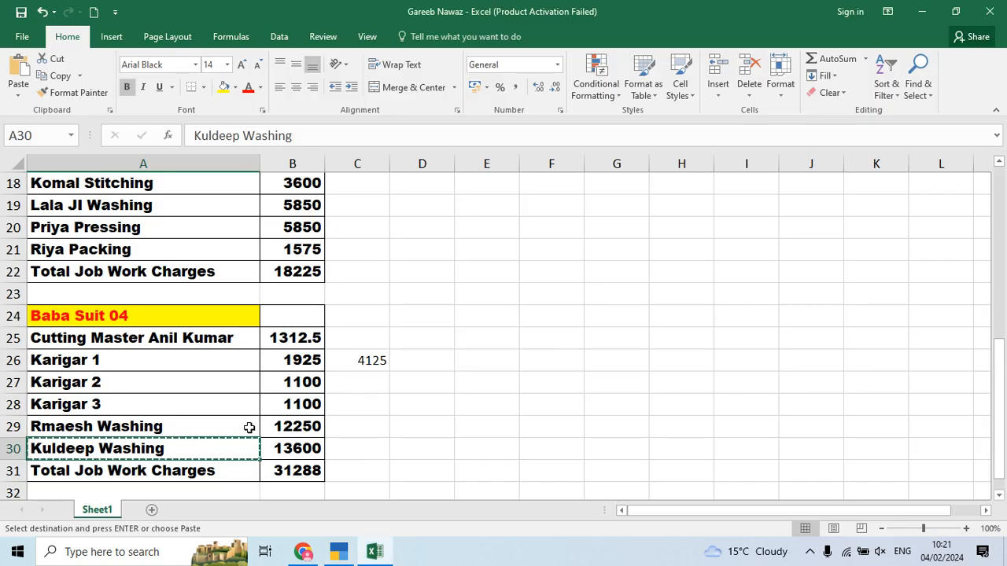
Step: Enter =12250+13600 in cell C29 to total both washing charges
click(288, 426)
click(362, 424)
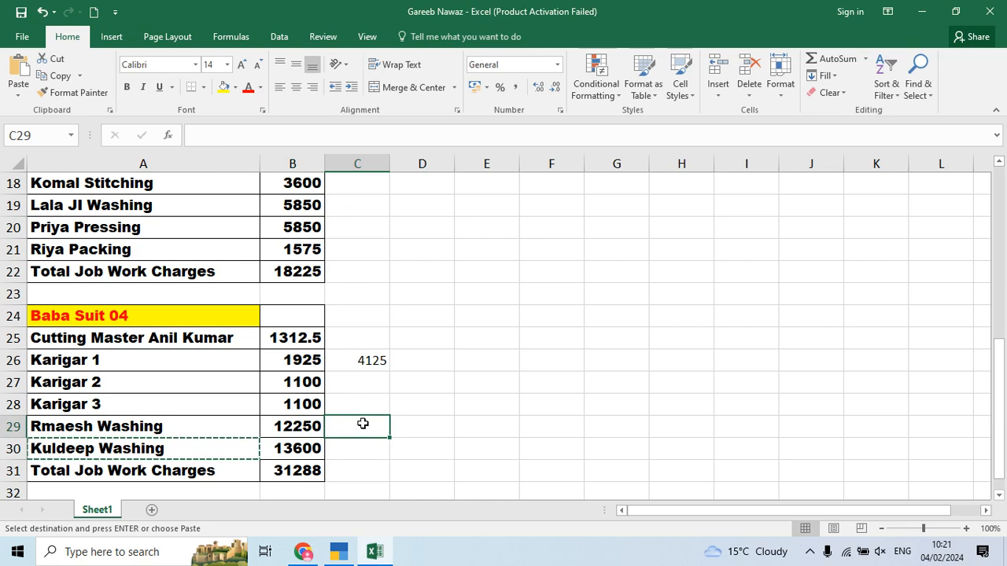
text(=122)
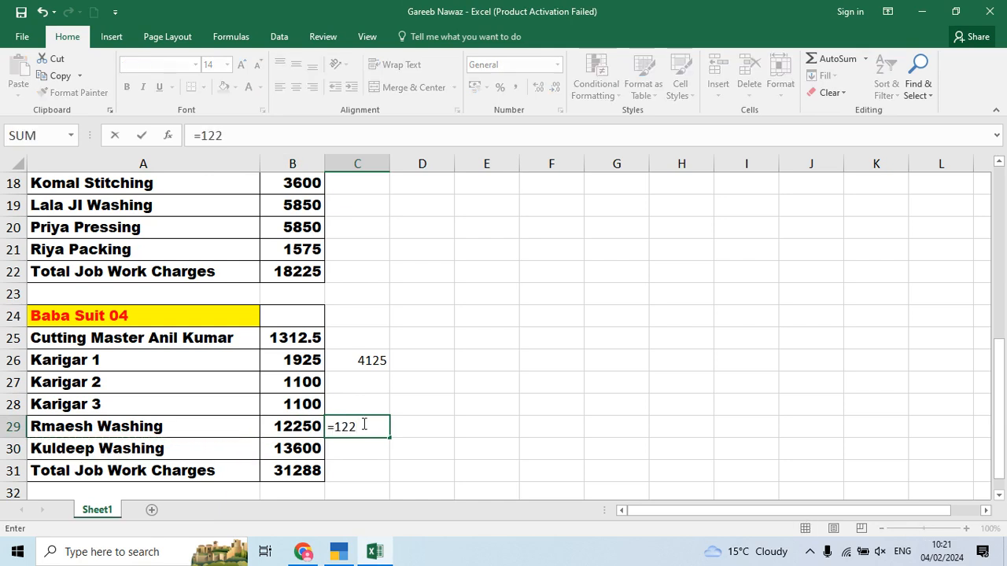
text(50+13600)
key(Return)
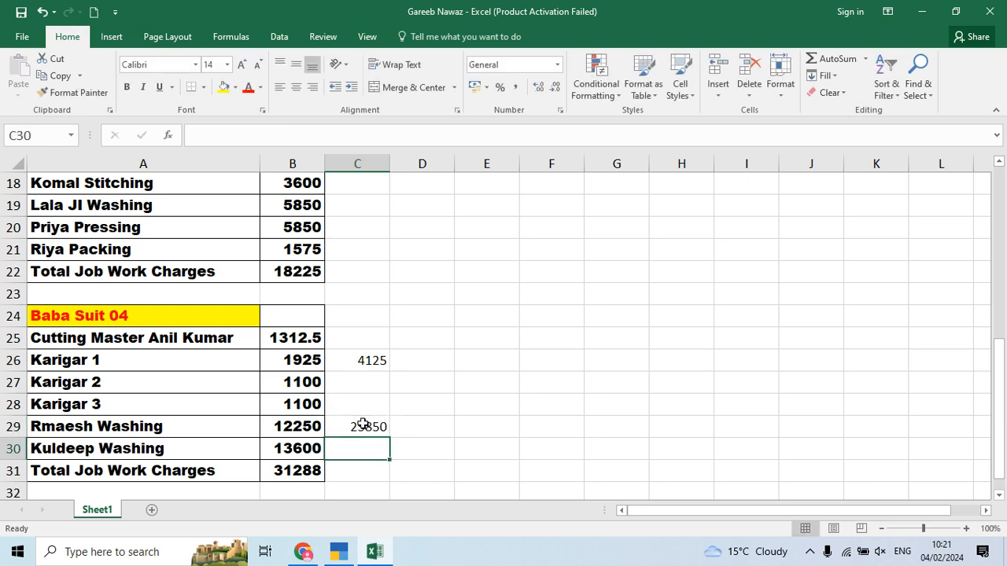
key(alt+Tab)
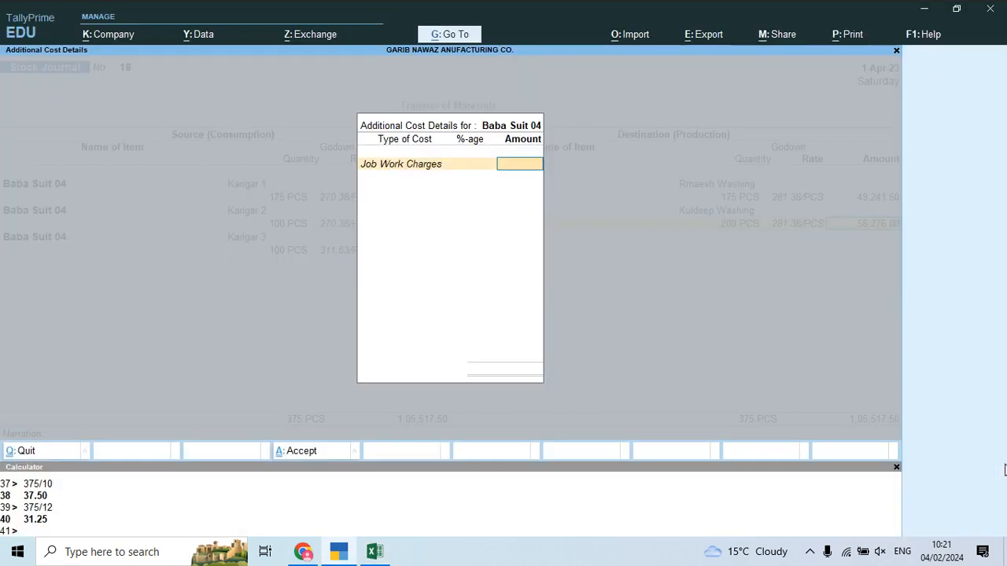
Step: Enter 25,850 Job Work Charges, save Stock Journal 18, and begin No. 19 with Baba Suit 04
text(25,850)
key(Return)
key(Return)
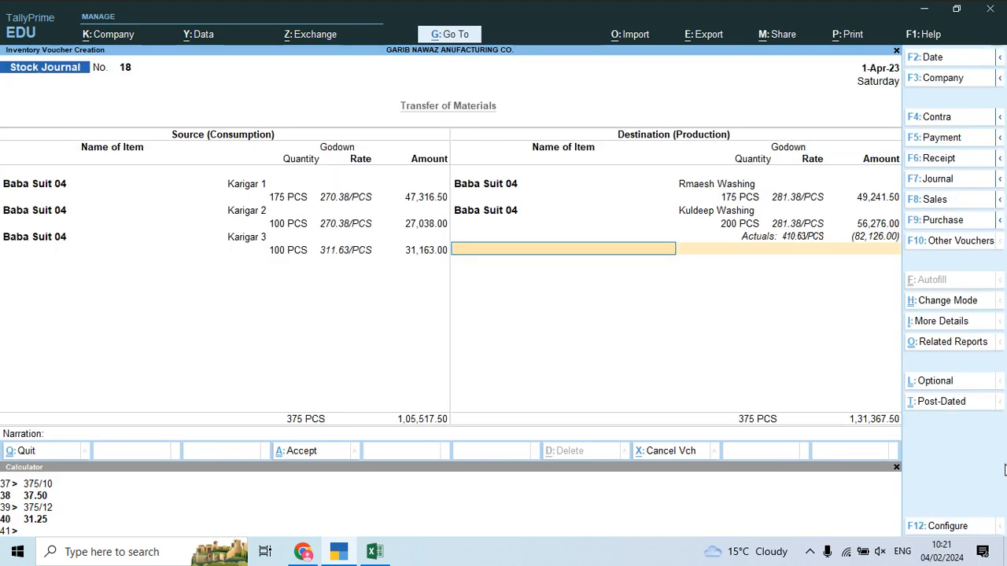
key(Return)
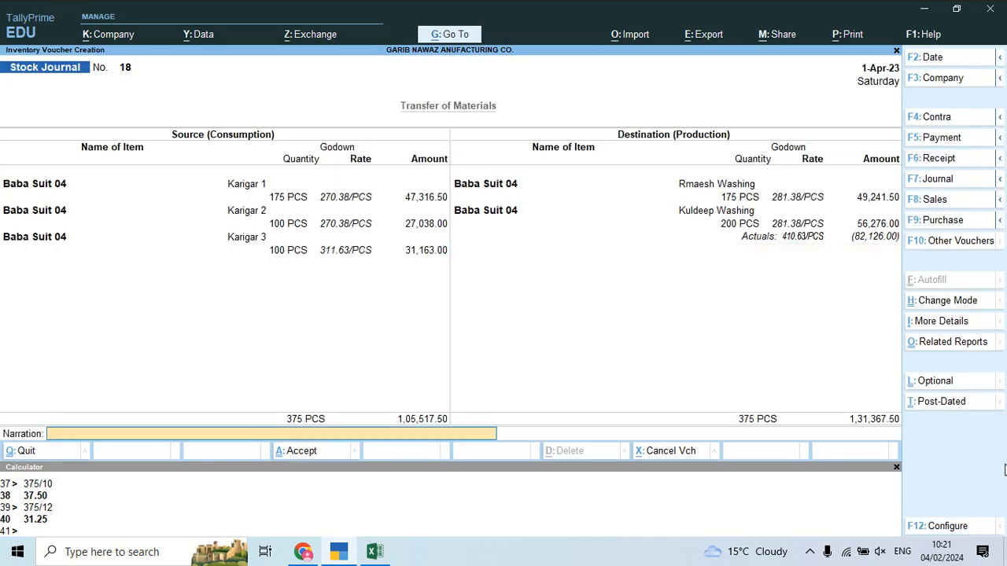
key(Return)
key(Return)
text(Baba)
key(Down)
key(Down)
key(Down)
key(Down)
key(Return)
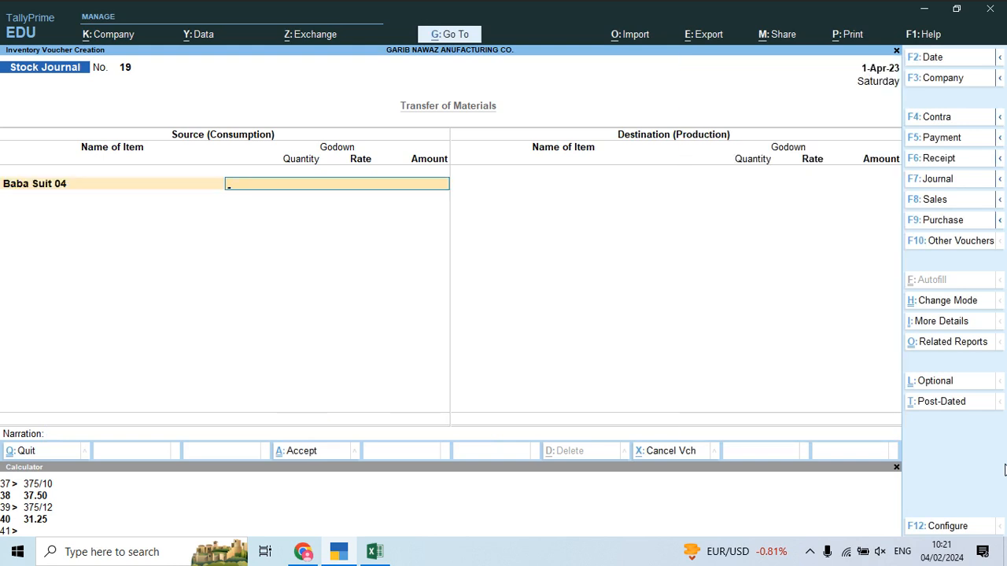
Step: Take 200 PCS of Baba Suit 04 from Kuldeep Washing at the 410.63 rate
text(W)
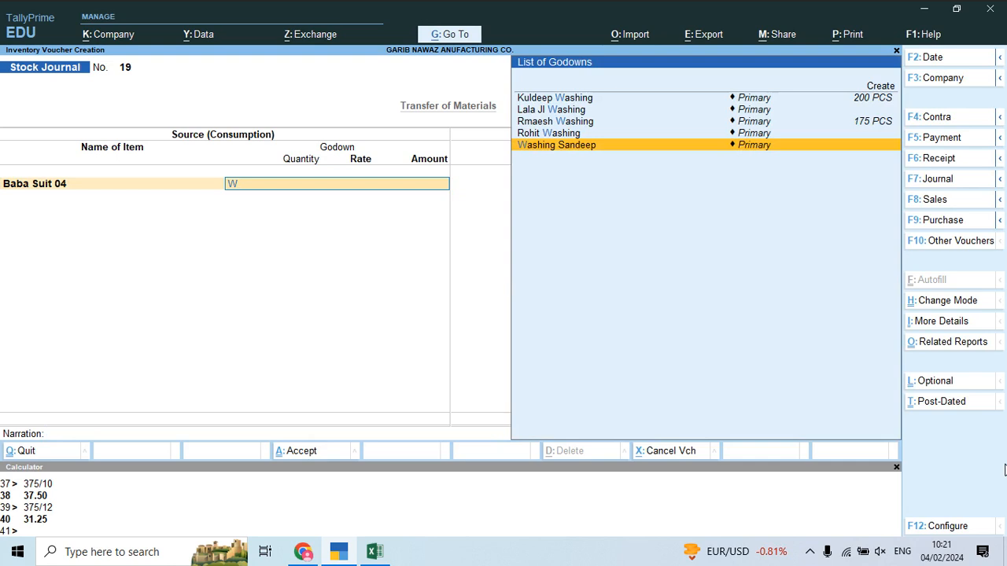
key(Up)
key(Up)
key(Up)
key(Up)
key(Return)
text(200)
key(Return)
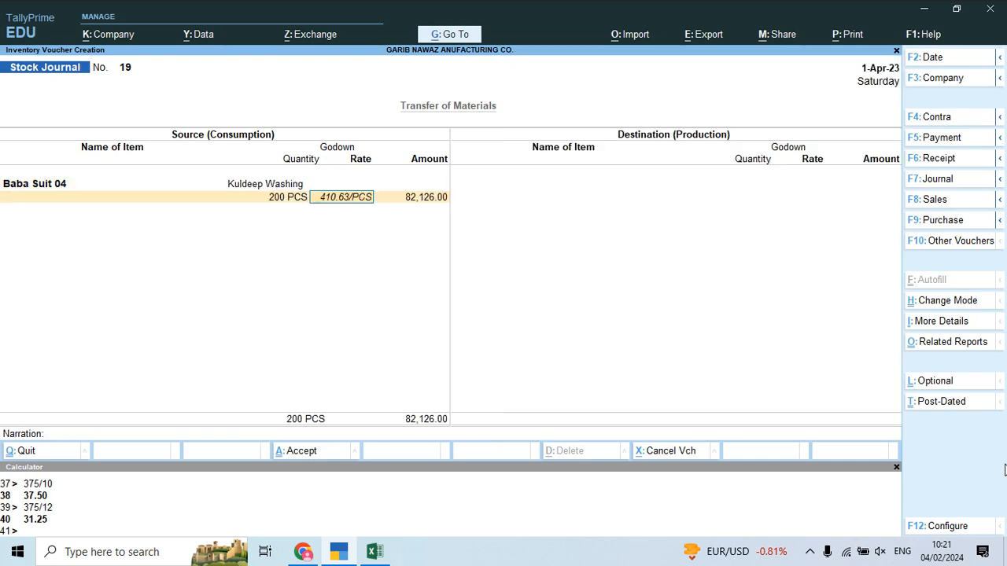
key(Return)
Step: Add a second Baba Suit 04 source row from Rmaesh Washing for 175 PCS
key(Return)
text(Bab)
key(Down)
key(Down)
key(Down)
key(Return)
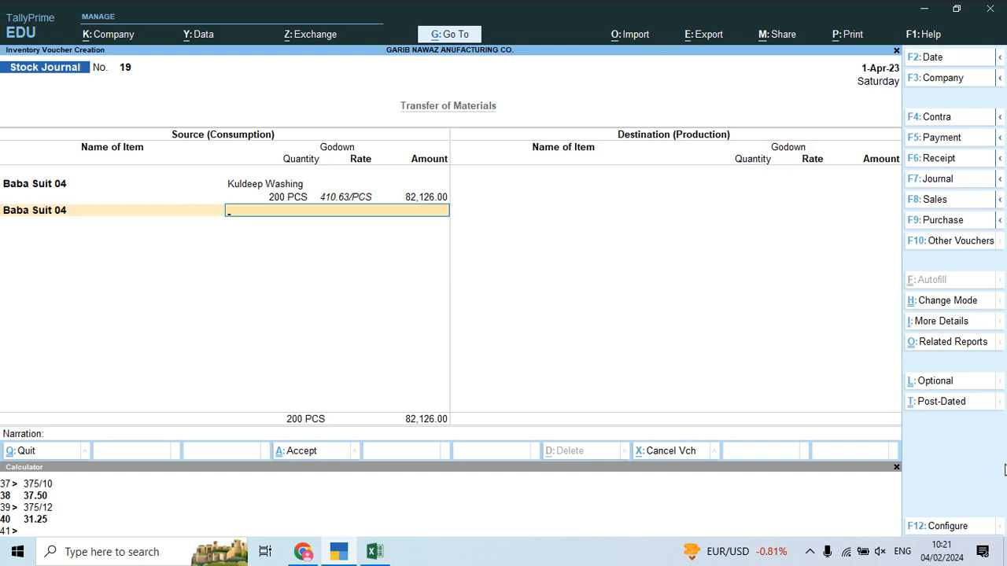
text(Ra)
key(BackSpace)
key(BackSpace)
text(rm)
key(Return)
key(Return)
key(Return)
Step: Produce 375 PCS of Baba Suit 04 at Main Location at 350.31 per PCS
text(Bab)
key(Down)
key(Down)
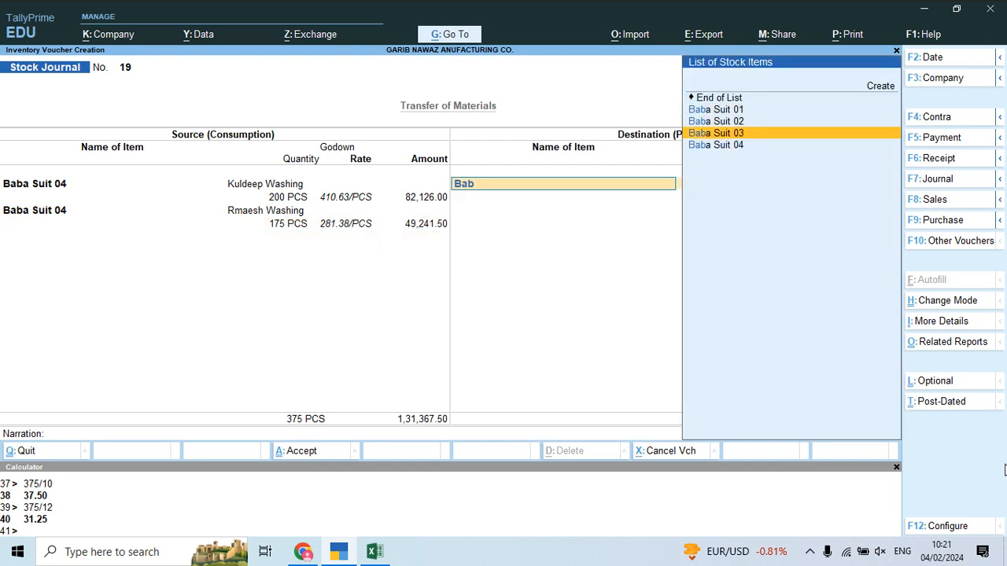
key(Down)
key(Return)
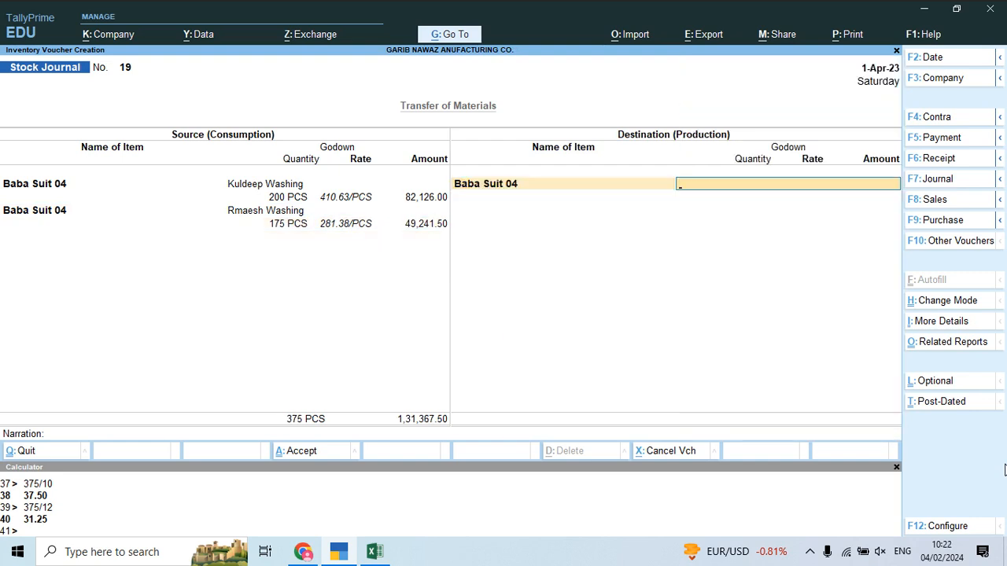
key(Return)
text(375)
key(Return)
key(Return)
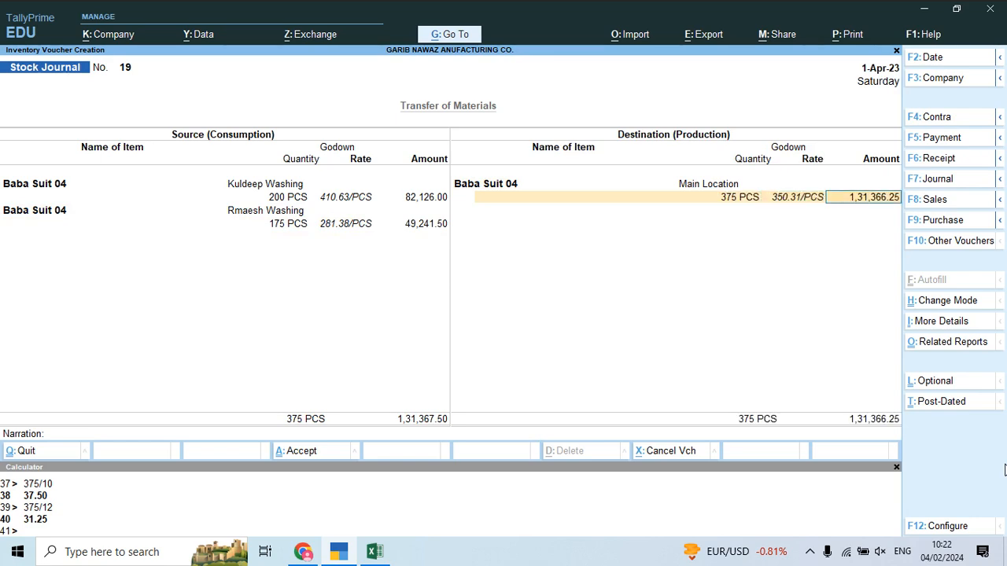
Step: Check the costing against the PDF notes, skip additional costs, and save Stock Journal 19
key(alt+Tab)
key(alt+Tab)
key(alt+Tab)
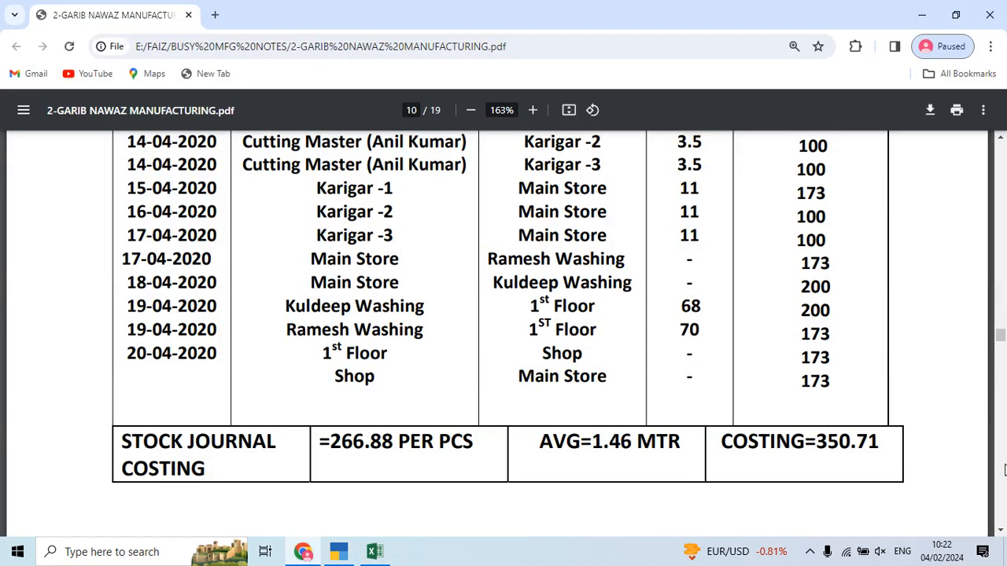
key(alt+Tab)
key(alt+Tab)
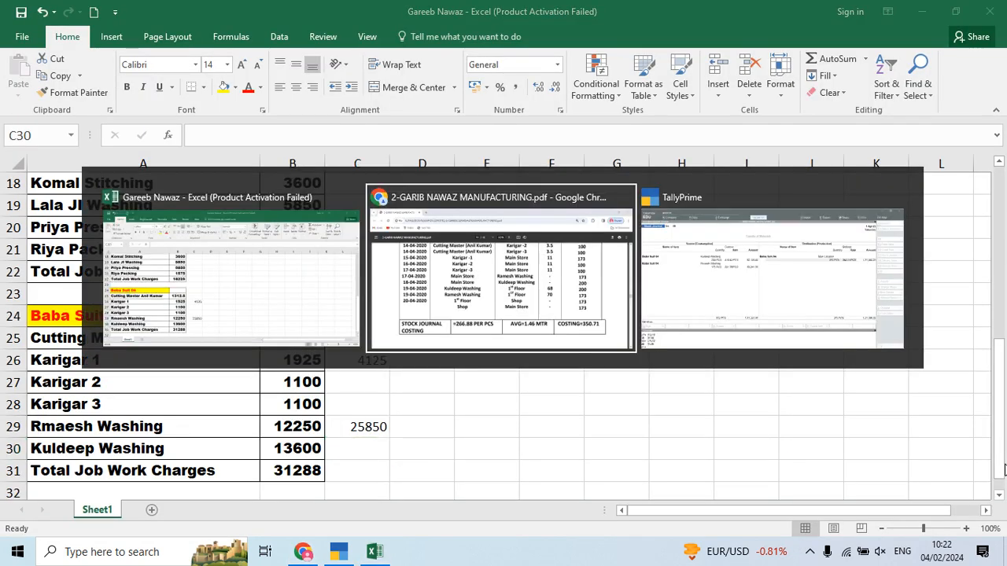
key(alt+Tab)
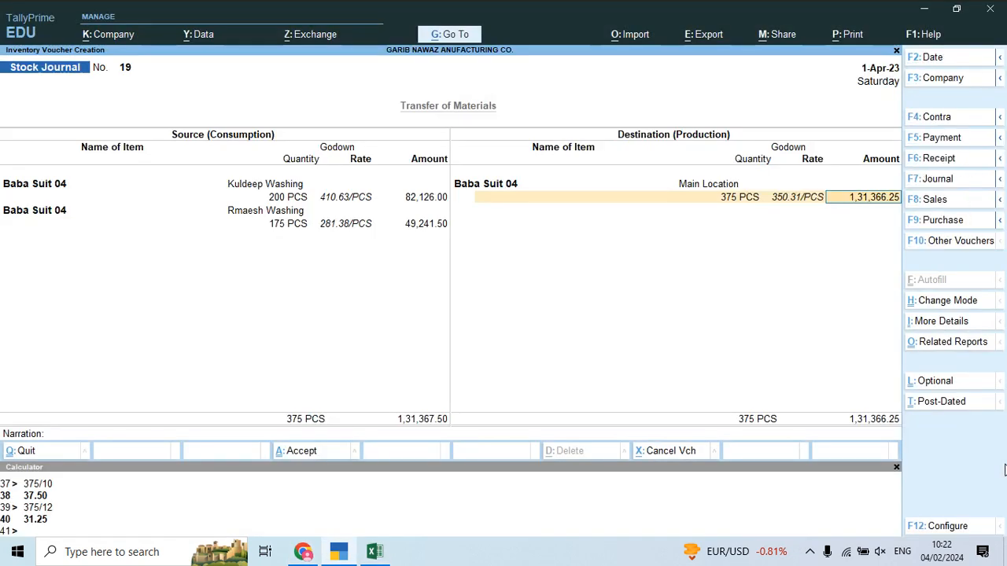
key(Return)
key(Return)
key(Return)
key(Return)
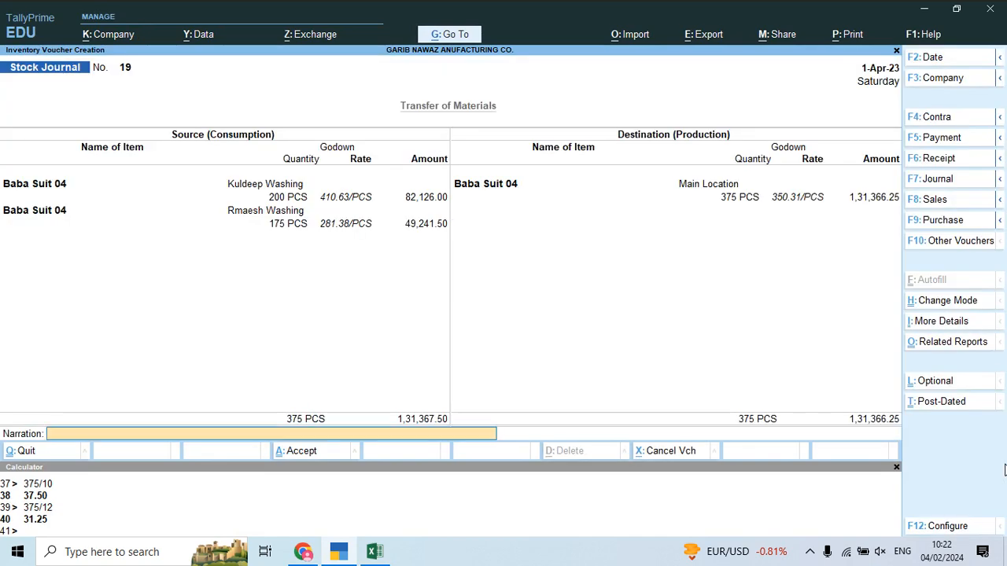
key(Return)
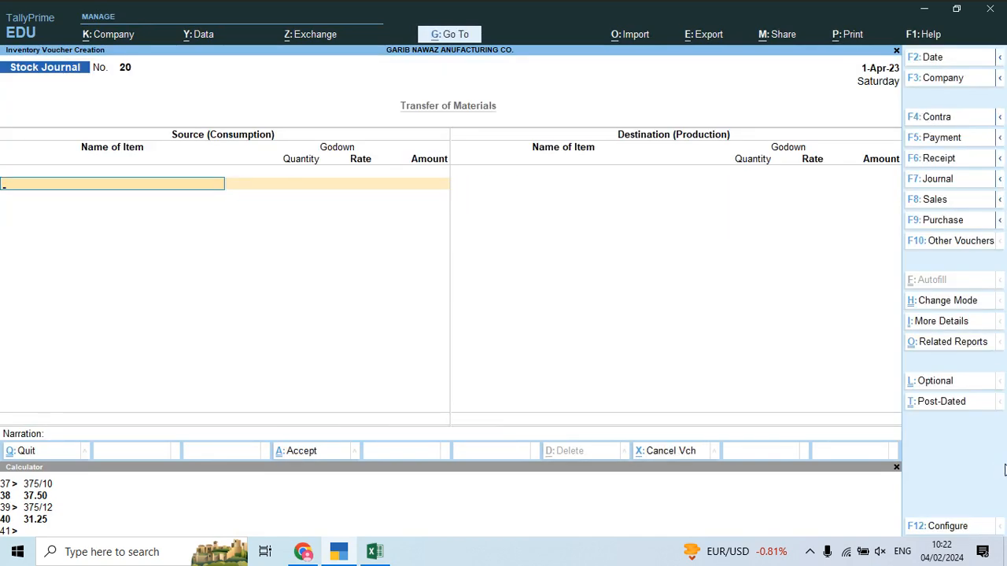
Step: In Excel, clear the scratch totals 4125 and 25850 from C26:C29
key(alt+Tab)
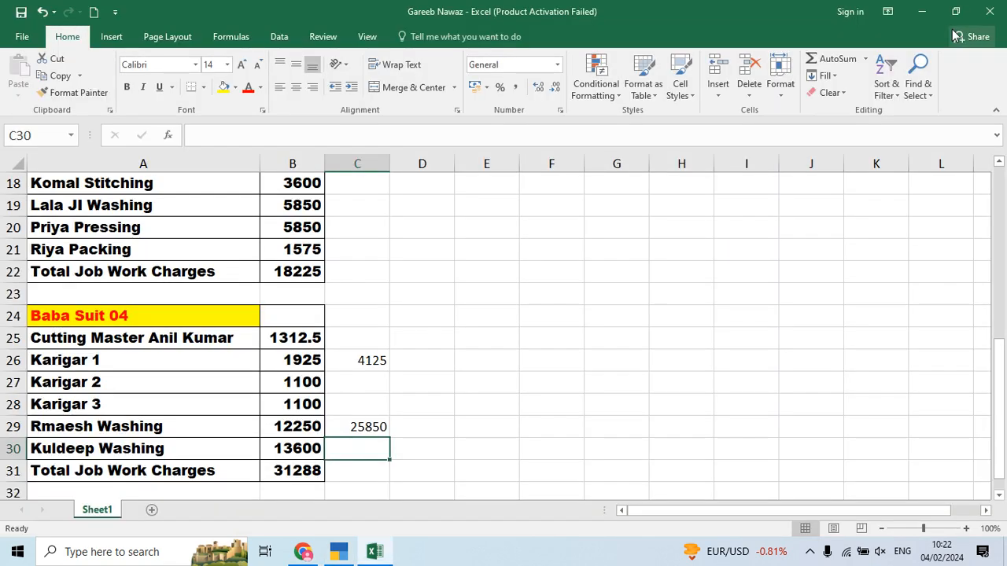
click(366, 358)
key(shift+Down)
key(shift+Down)
key(shift+Down)
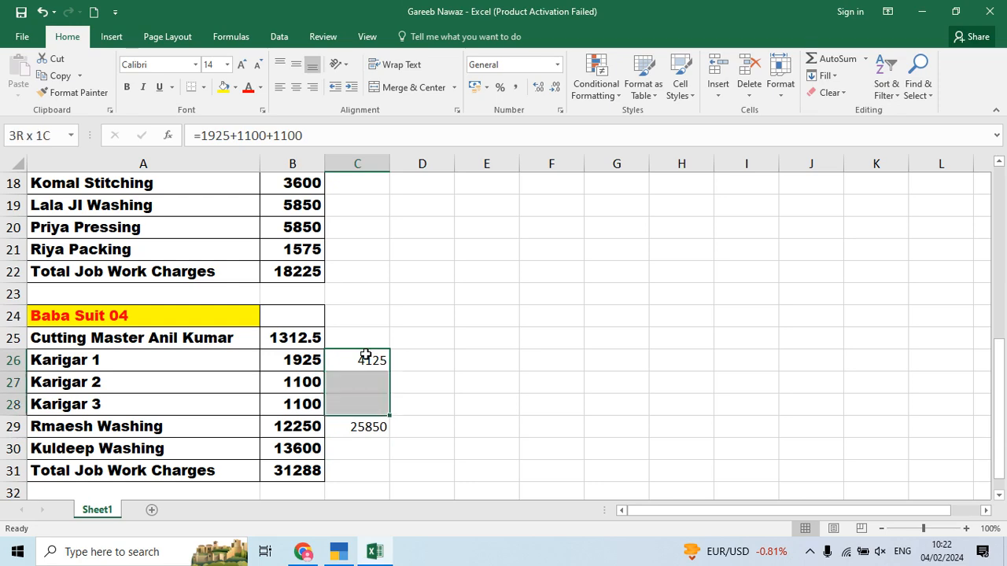
key(ctrl+c)
key(Delete)
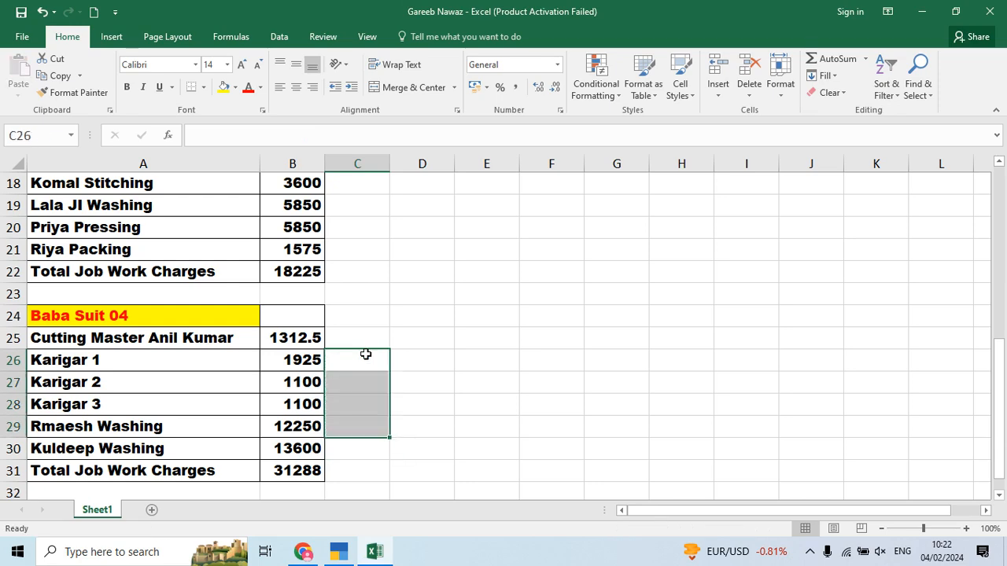
key(alt+Tab)
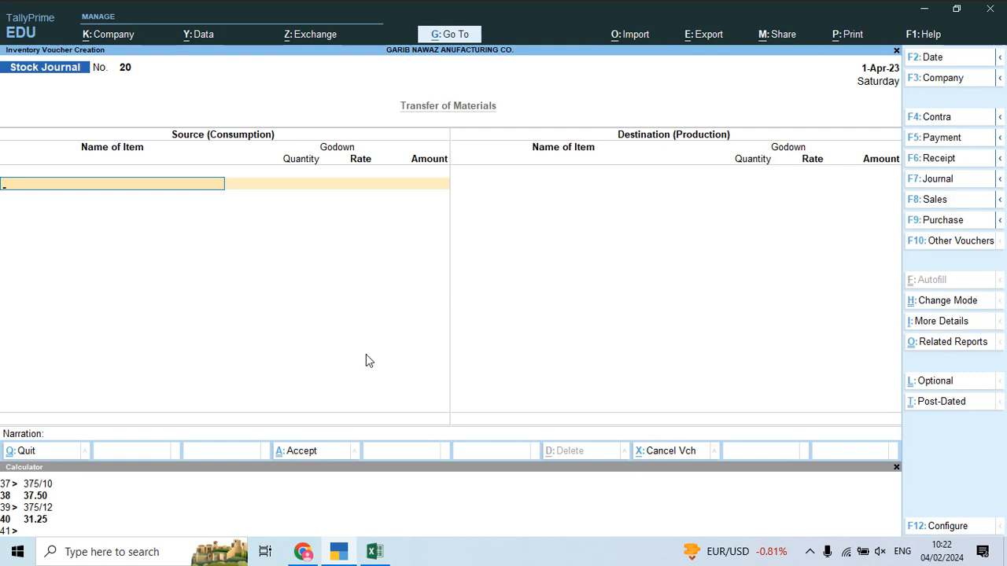
Step: Clear the 5200 total from cell C3 and return to TallyPrime
key(alt+Tab)
scroll(254, 343, up, 3)
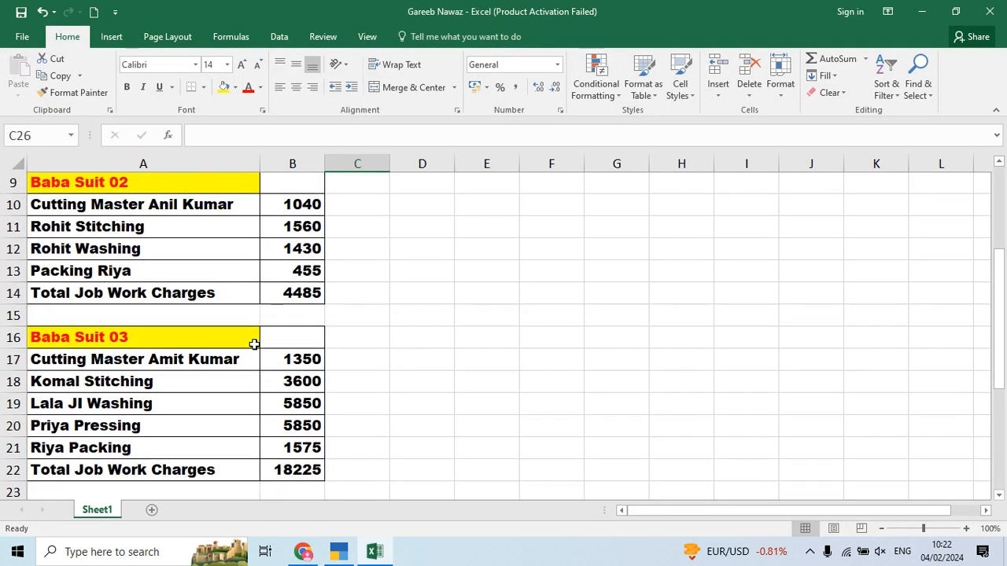
scroll(254, 344, up, 3)
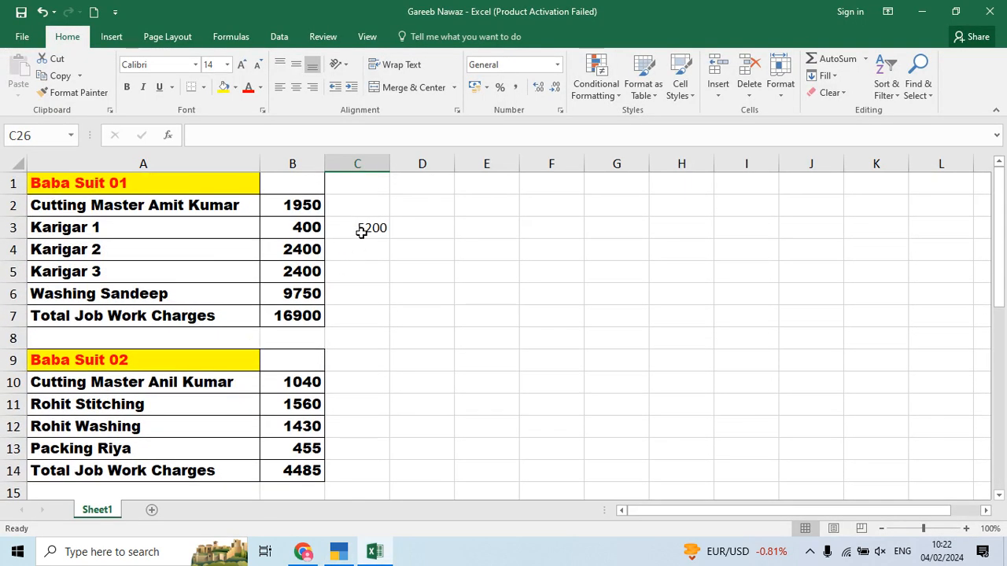
click(362, 228)
key(Delete)
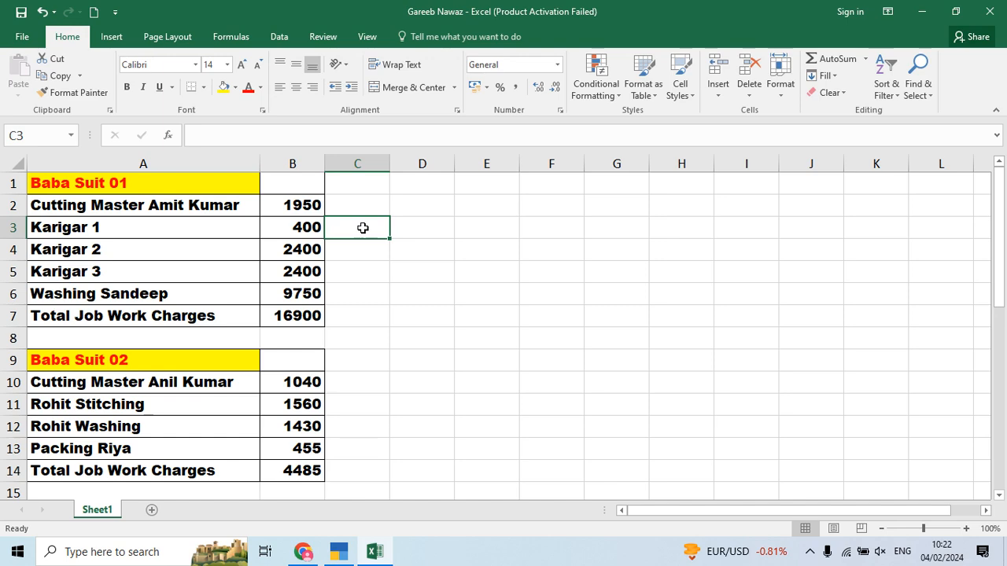
key(alt+Tab)
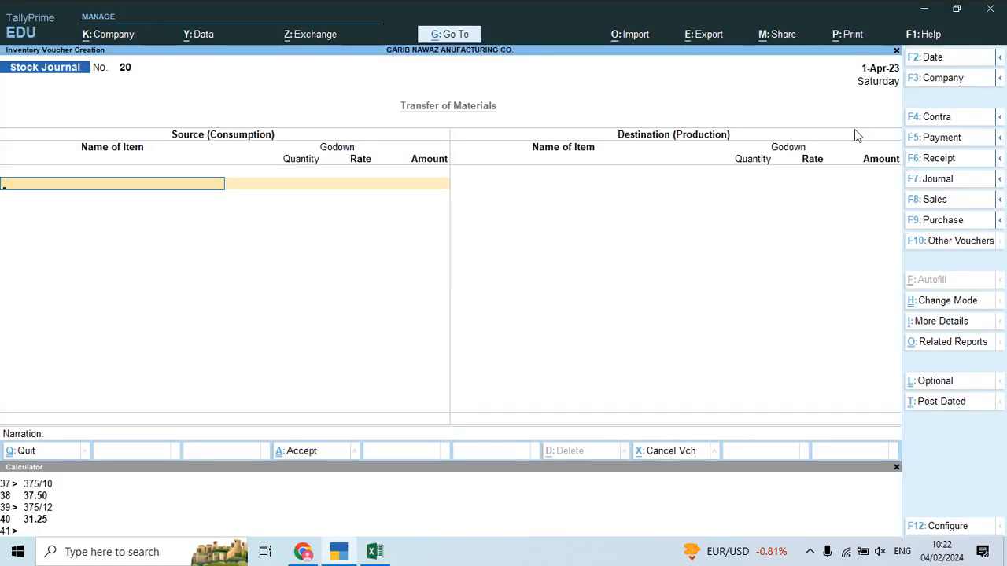
Step: Start a Journal debiting Job Work Charges for 16,900
click(928, 180)
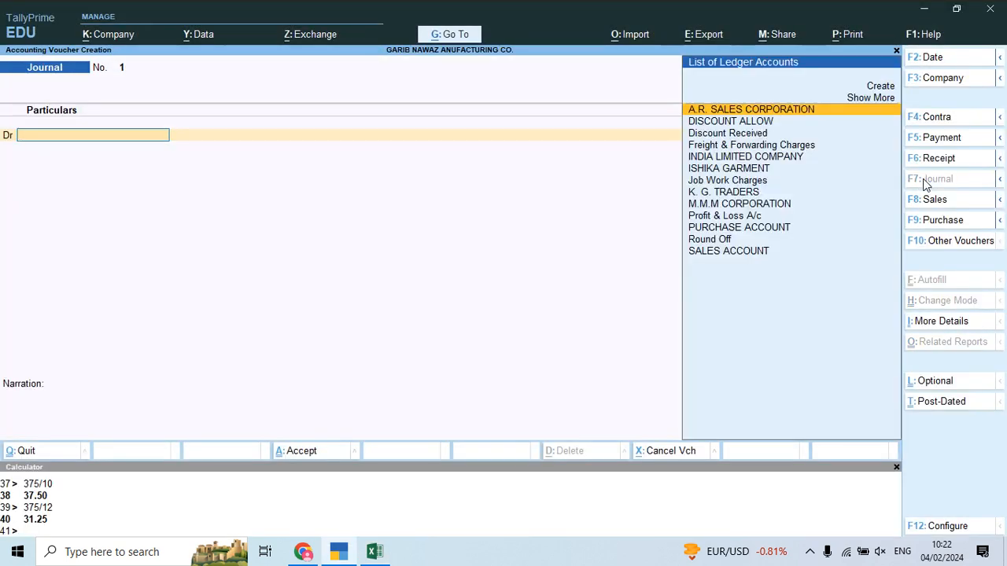
text(J)
key(Return)
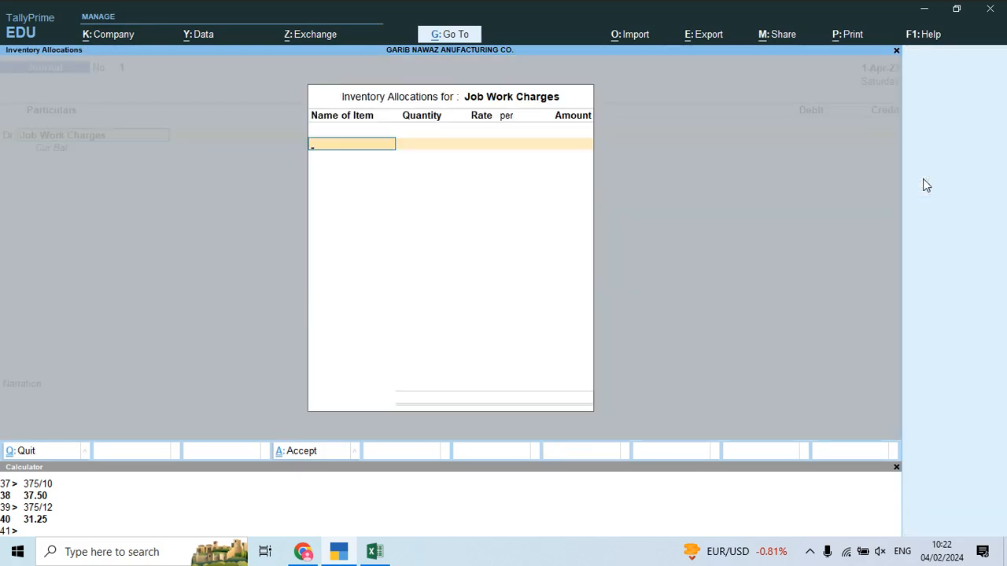
key(Escape)
key(alt+Tab)
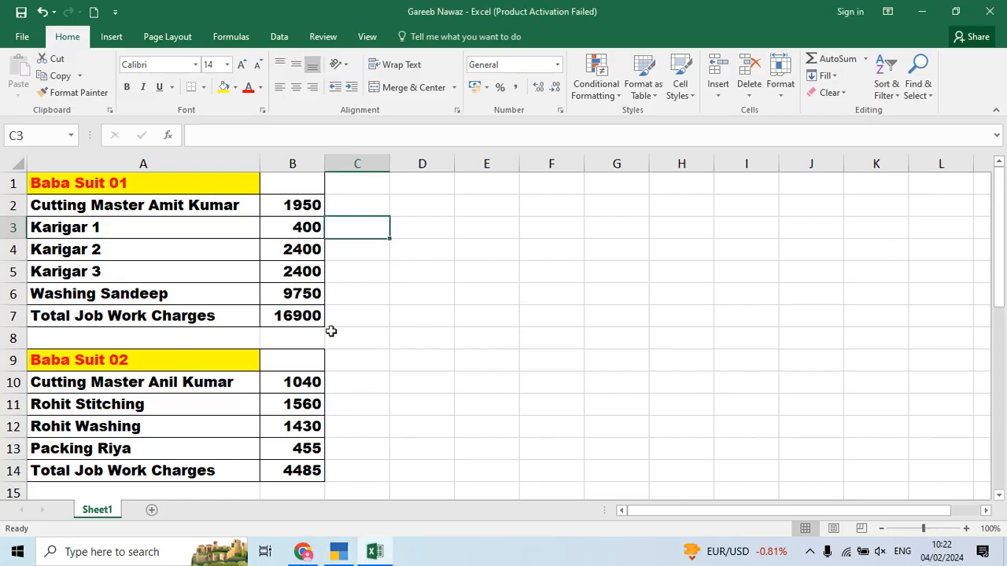
key(alt+Tab)
text(16,900)
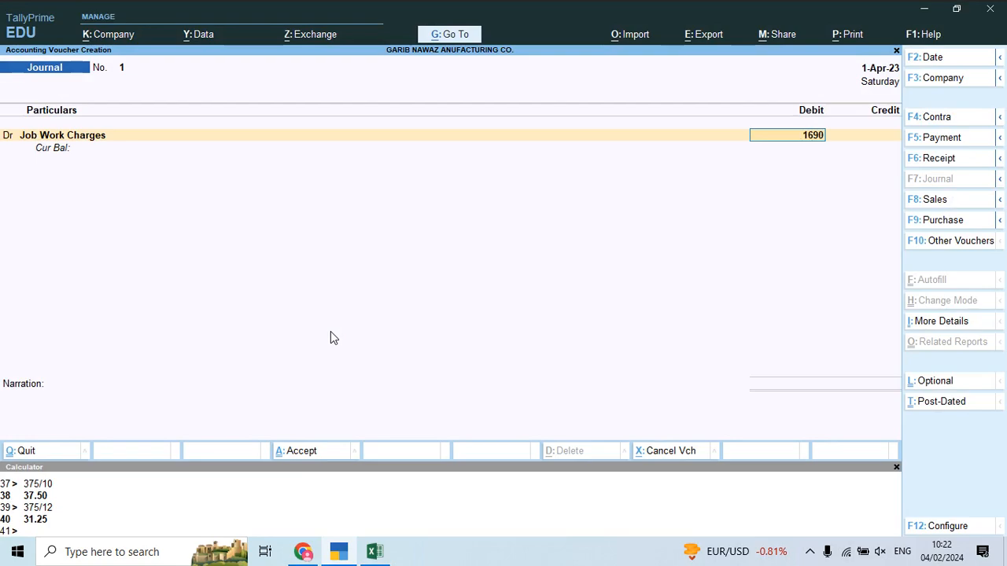
key(Return)
key(Return)
Step: Create a credit ledger named with the cutting master's name copied from Excel cell A2
key(alt+Tab)
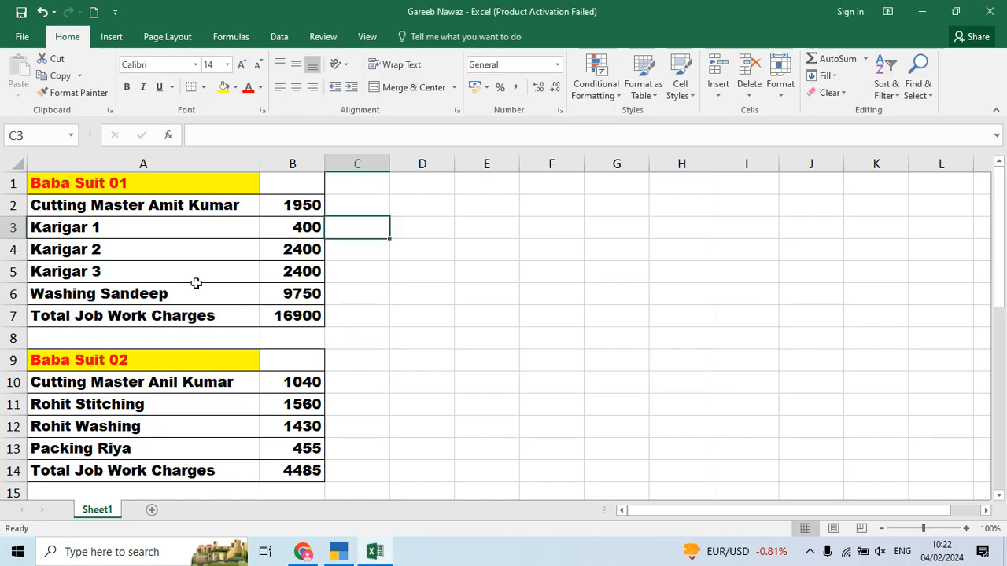
click(124, 203)
key(ctrl+c)
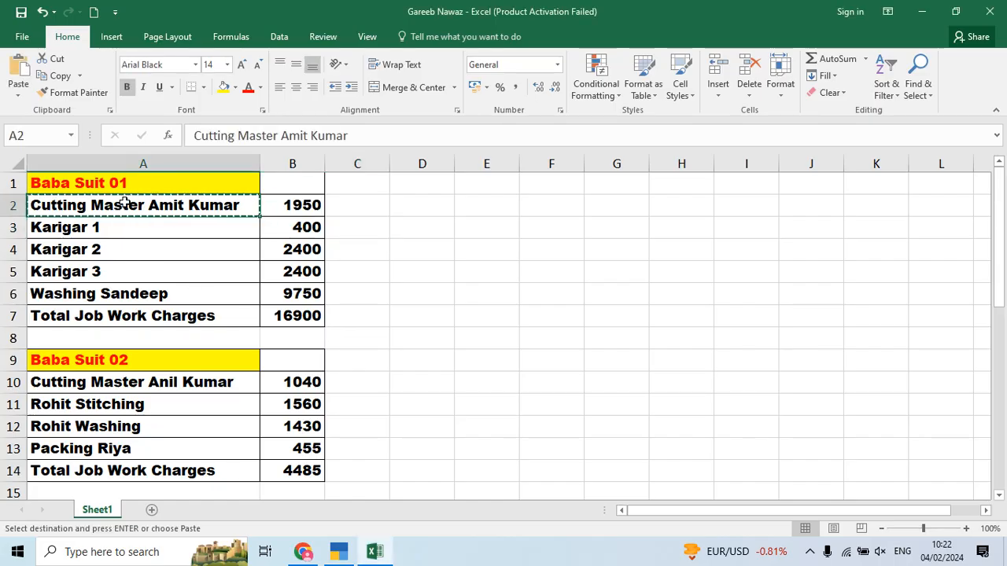
key(alt+Tab)
key(alt+c)
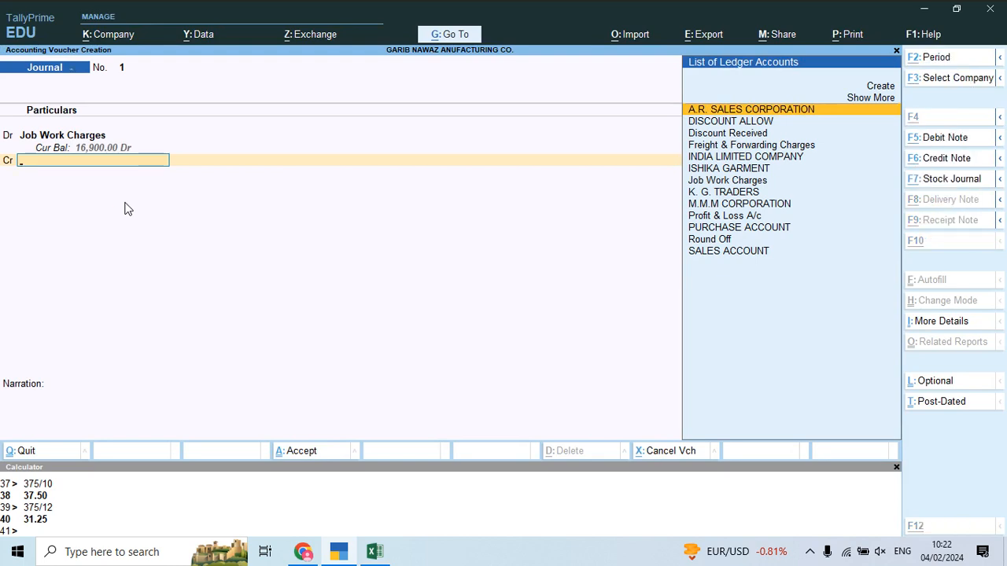
key(Return)
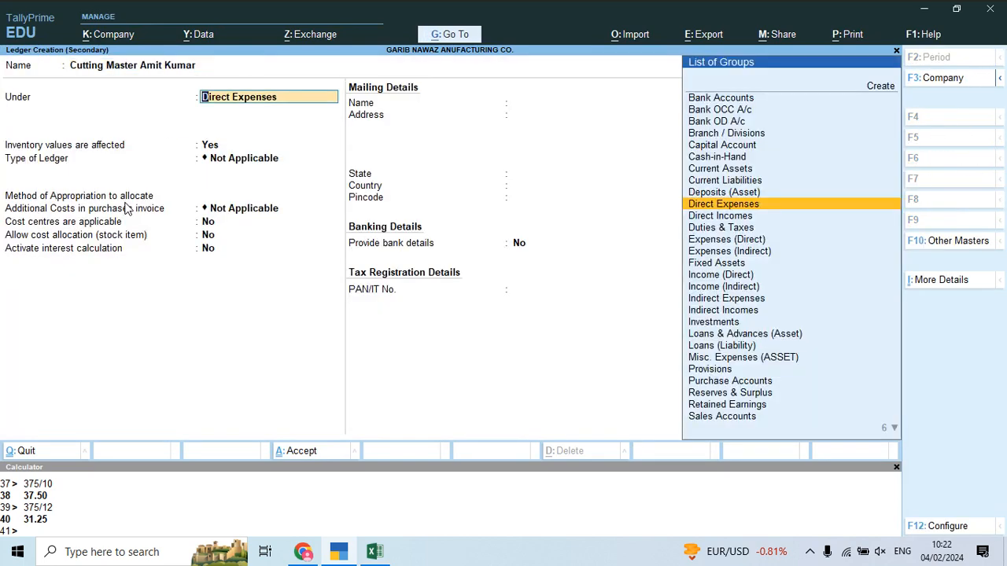
Step: Create a Job Workers group under Sundry Creditors and turn off bill-by-bill tracking
key(alt+c)
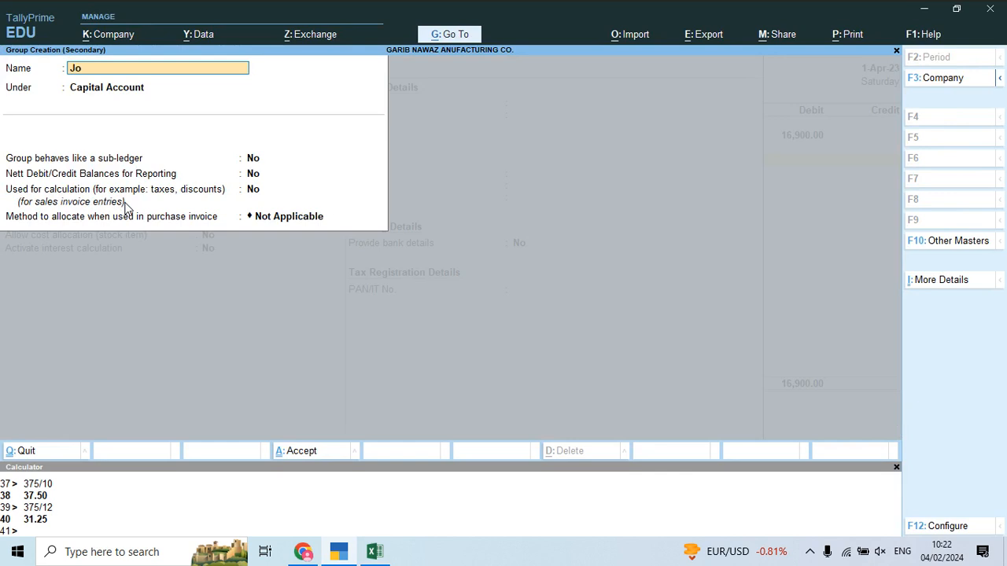
text(Job Workers)
key(Return)
text(Sun)
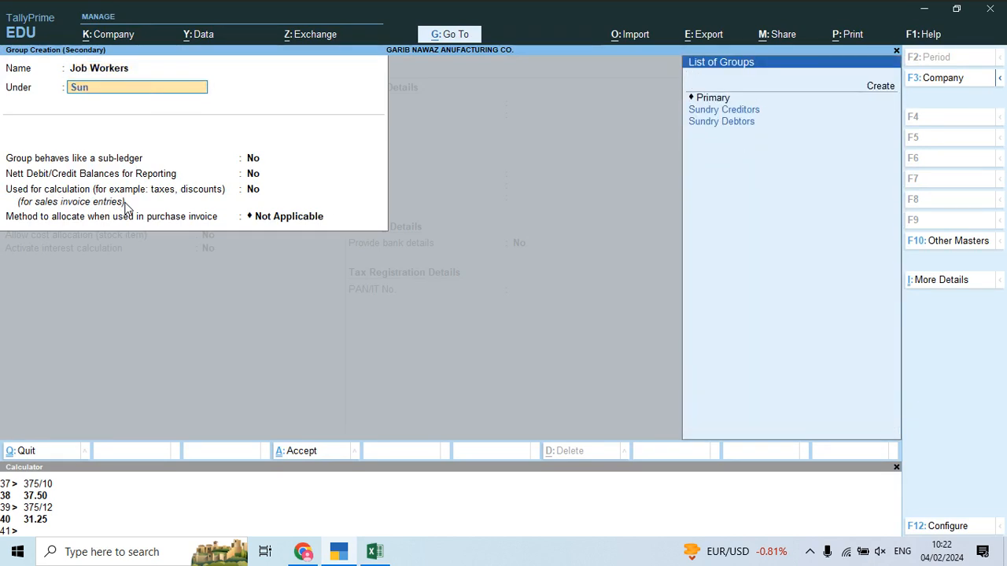
key(Return)
key(ctrl+a)
key(Return)
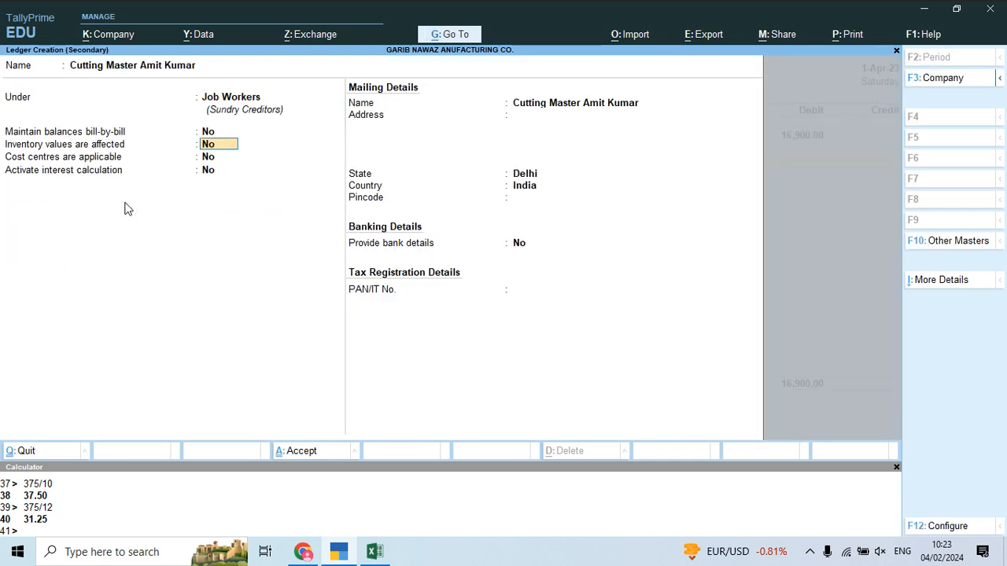
Step: Save the cutting master's ledger and credit it 1,950
key(ctrl+a)
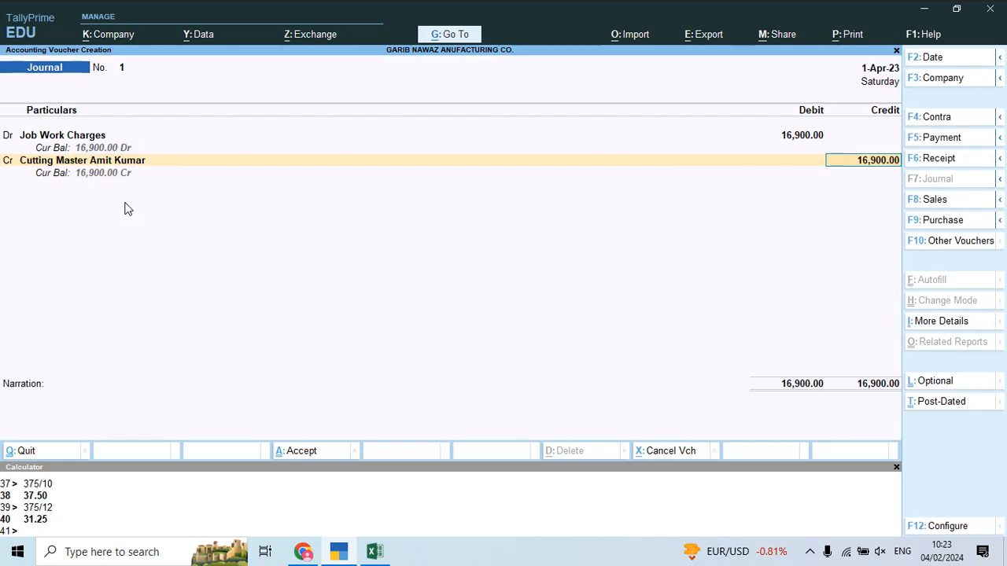
key(alt+Tab)
key(alt+Tab)
text(1950)
key(Return)
key(Return)
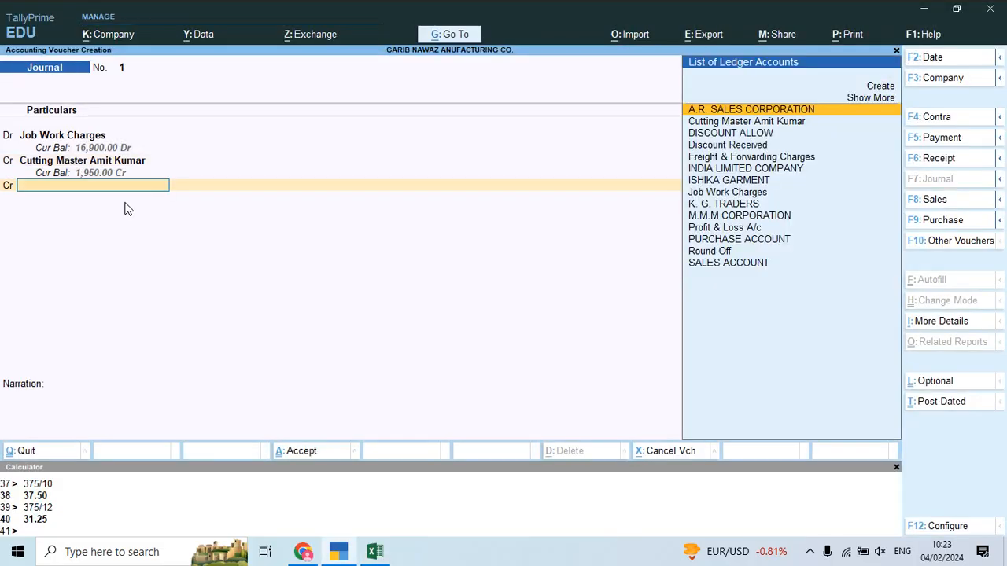
Step: Create a Karigar 1 ledger under Job Workers and credit it 400
key(alt+c)
key(alt+Tab)
key(Down)
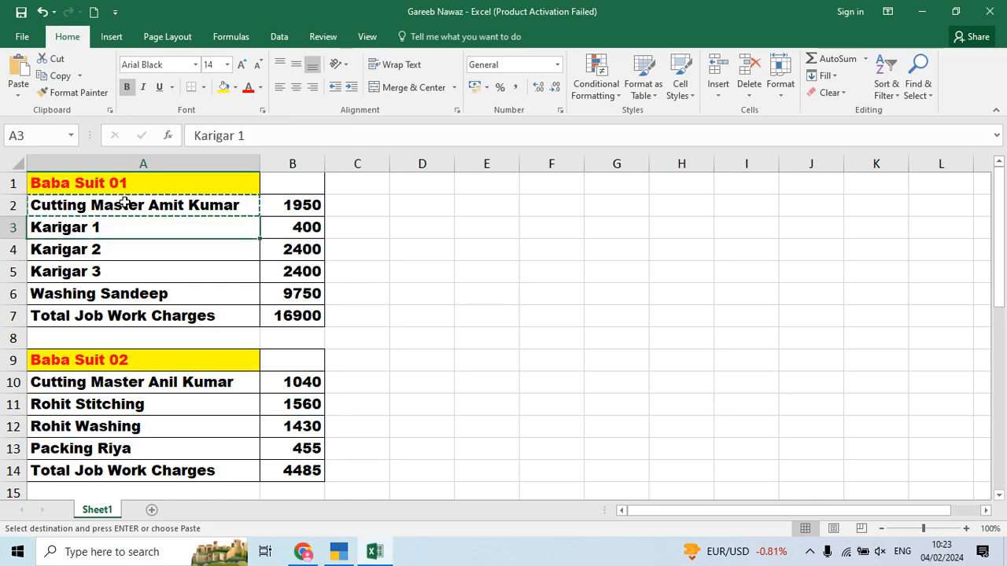
key(alt+Tab)
key(ctrl+alt+v)
key(Return)
key(Return)
key(ctrl+a)
key(alt+Tab)
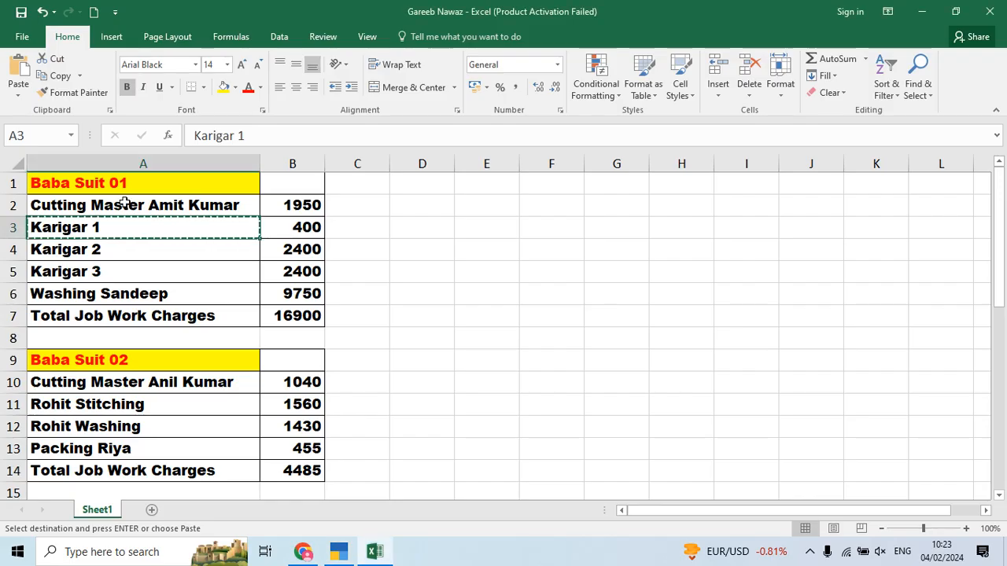
key(alt+Tab)
text(400)
key(Return)
Step: Create a Karigar 2 ledger under Job Workers and credit it 2,400
key(Return)
key(alt+c)
key(alt+Tab)
key(Down)
key(ctrl+c)
key(alt+Tab)
key(ctrl+alt+v)
key(Return)
key(Return)
key(Return)
key(ctrl+a)
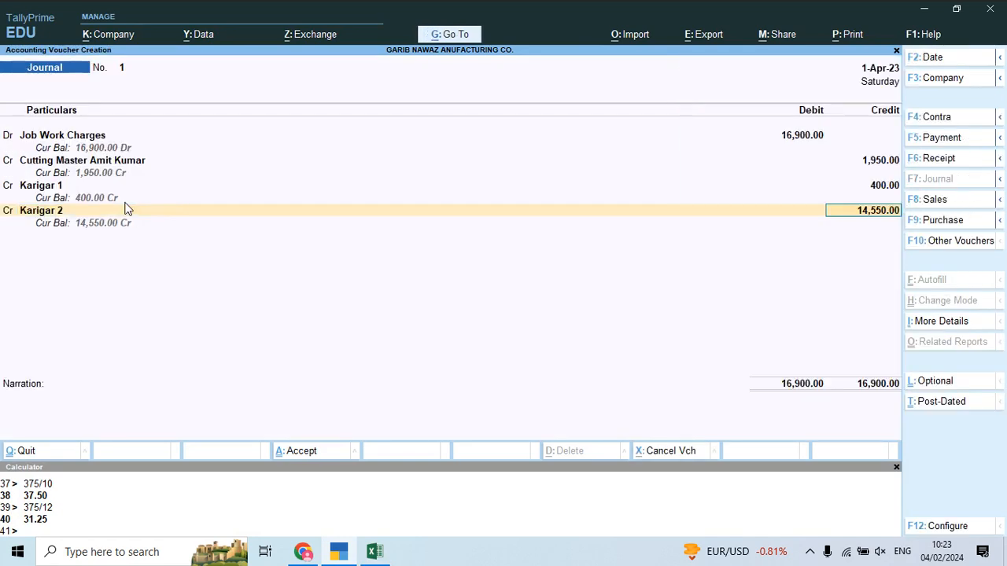
key(alt+Tab)
Step: Create a Karigar 3 ledger under Job Workers and credit it 2,400
key(alt+Tab)
text(2400)
key(Return)
key(Return)
key(alt+c)
key(alt+Tab)
key(Down)
key(ctrl+c)
key(alt+Tab)
key(ctrl+alt+v)
key(Return)
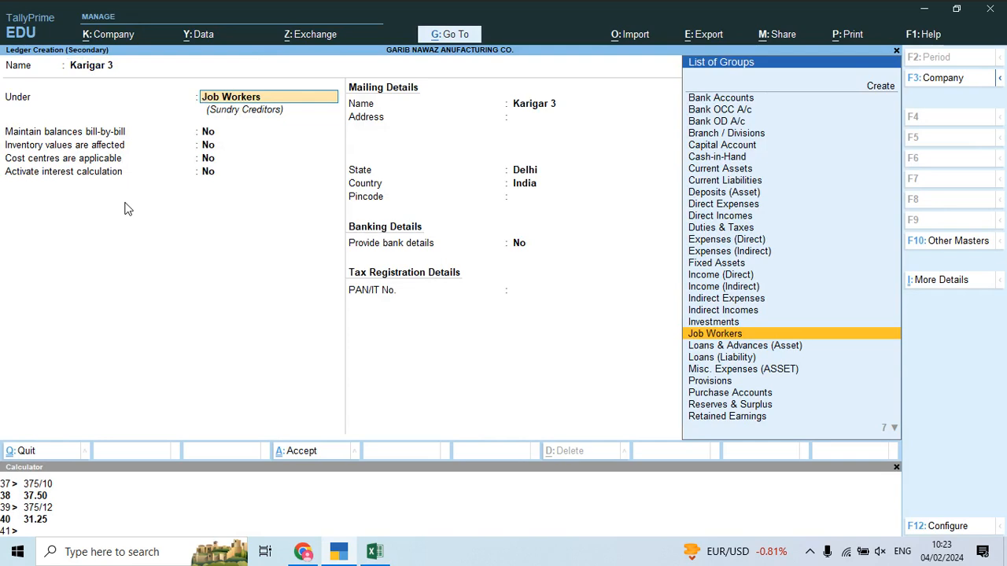
key(Return)
key(Return)
key(ctrl+a)
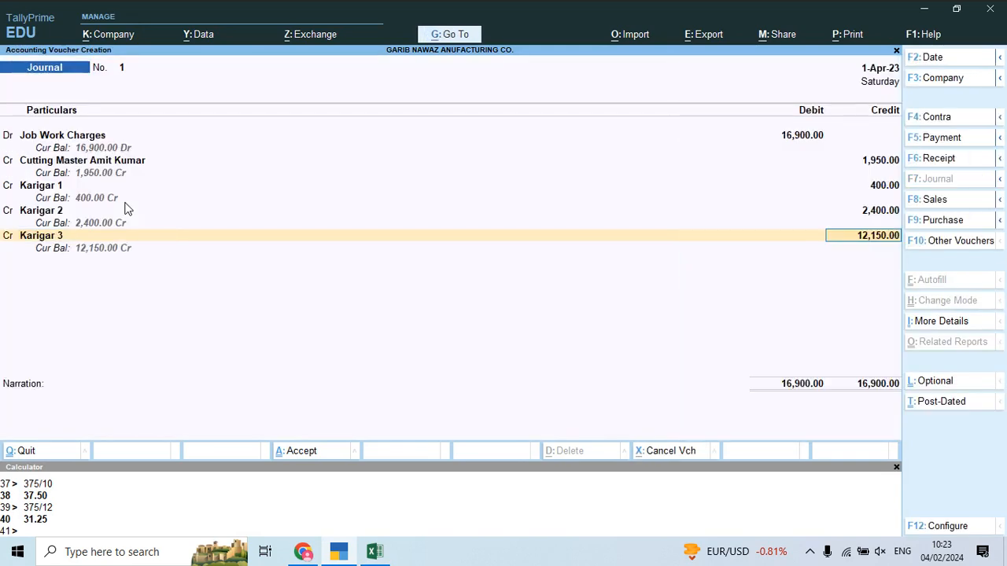
key(alt+Tab)
key(alt+Tab)
text(2)
text(400)
key(Return)
key(Return)
Step: Create the washer's ledger from Excel cell A6, credit it 9,750, and reach Narration
key(alt+c)
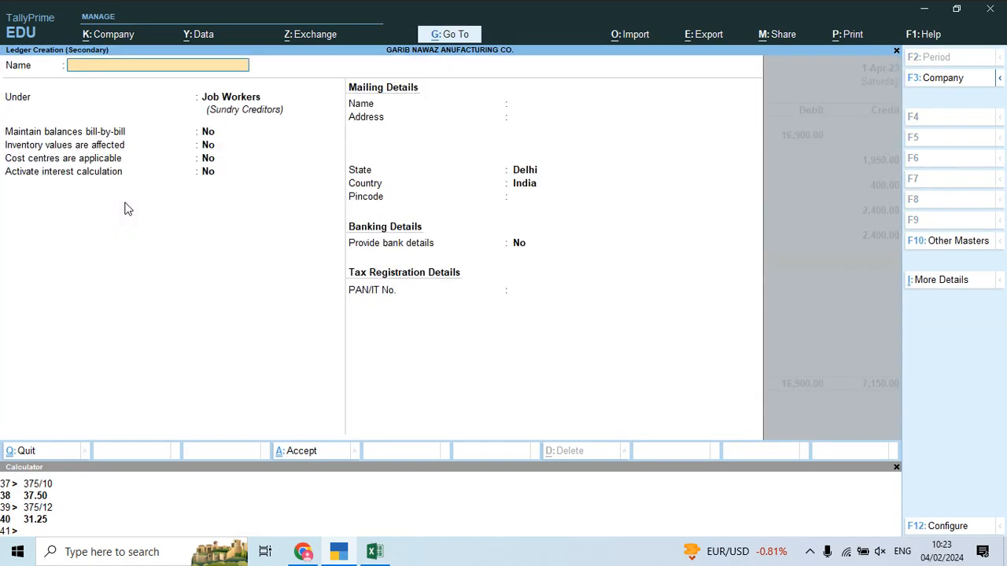
key(alt+Tab)
key(Down)
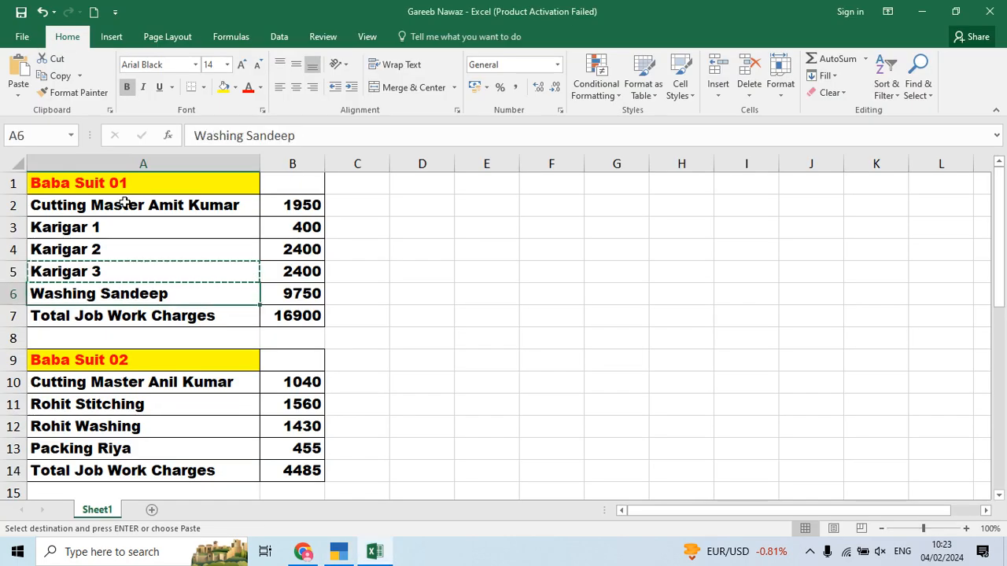
key(ctrl+c)
key(alt+Tab)
key(ctrl+alt+v)
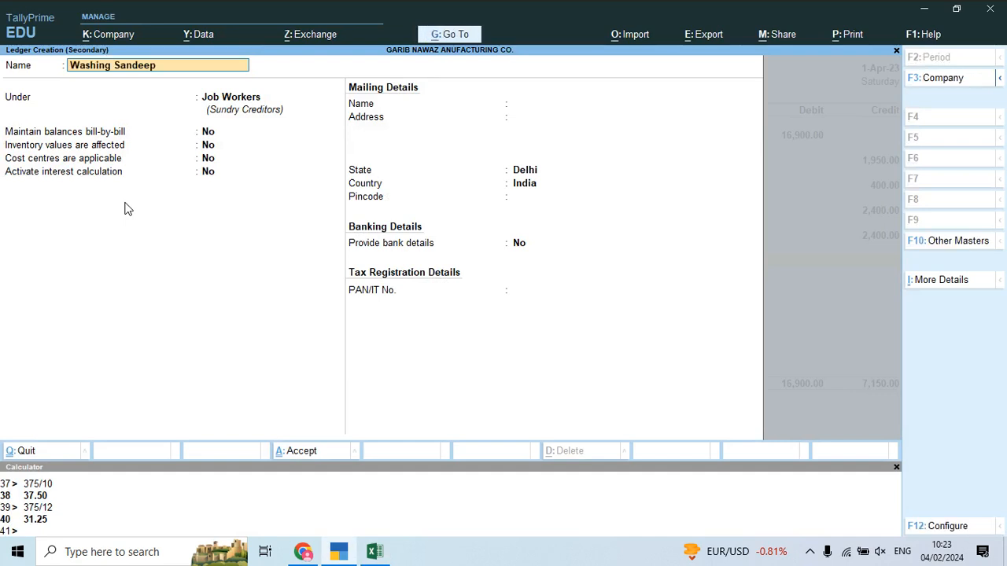
key(Return)
key(ctrl+a)
key(Return)
key(Return)
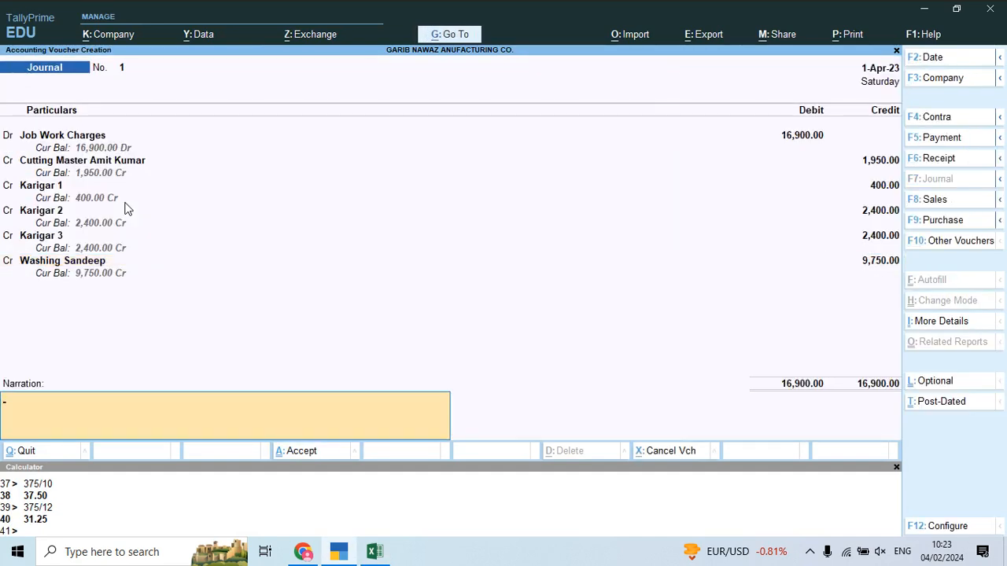
key(alt+Tab)
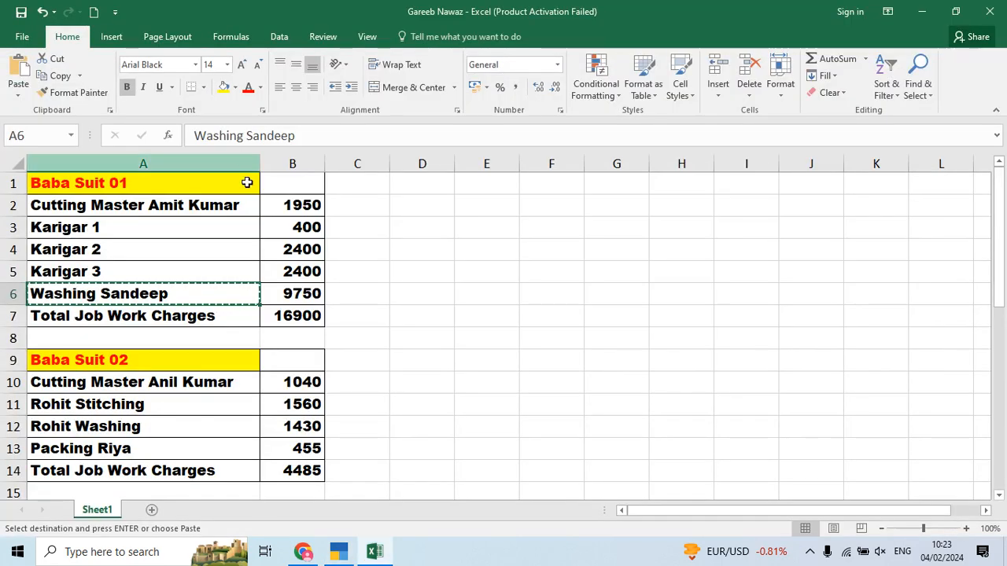
key(alt+Tab)
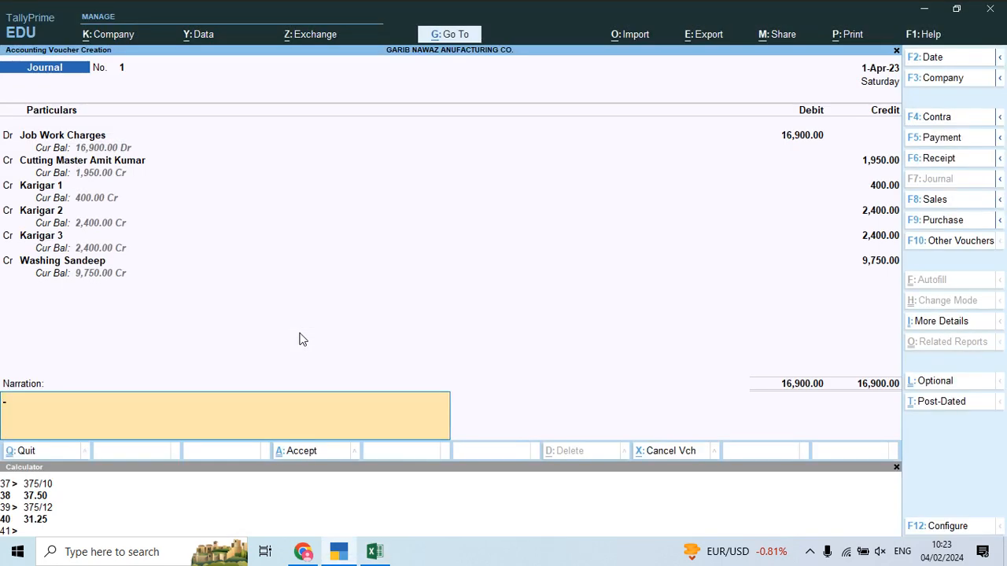
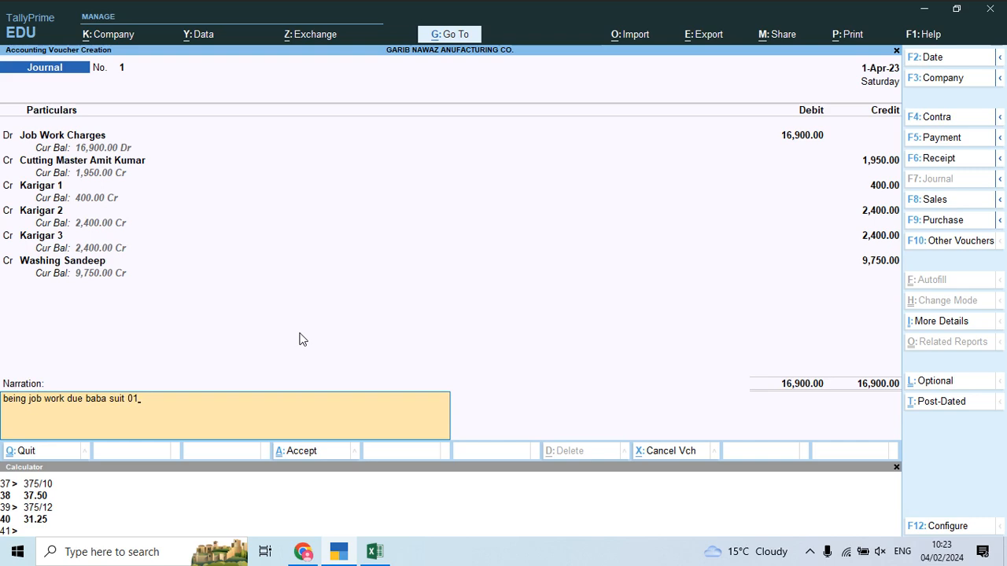
Step: Accept journal voucher 1 for 16,900 job work charges so blank Journal No. 2 opens
key(Return)
text(y)
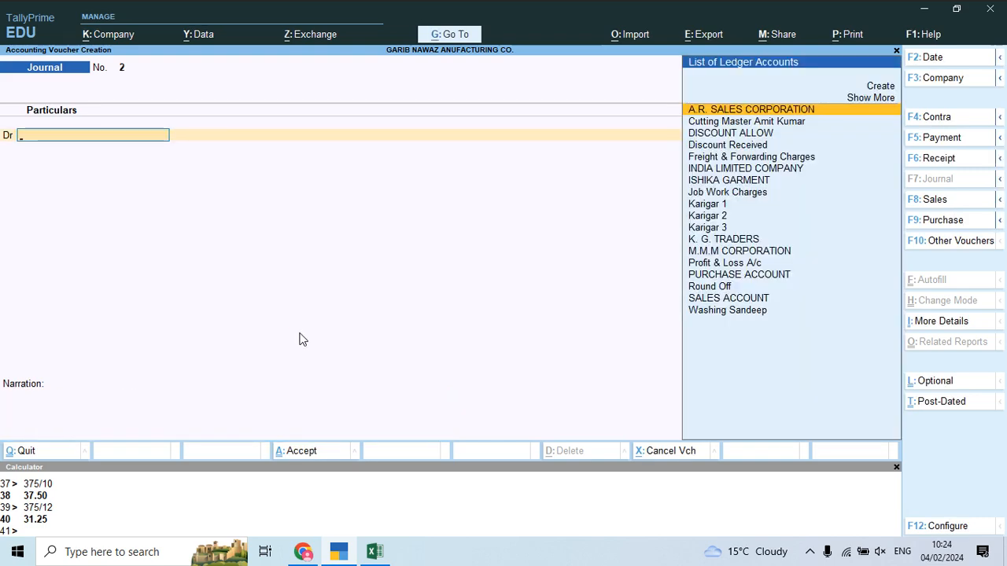
text(Job)
Step: Debit Job Work Charges 4,485, copying the Baba Suit 02 cutting master's name from cell A10
key(Return)
key(alt+Tab)
key(alt+Tab)
key(Return)
key(alt+Tab)
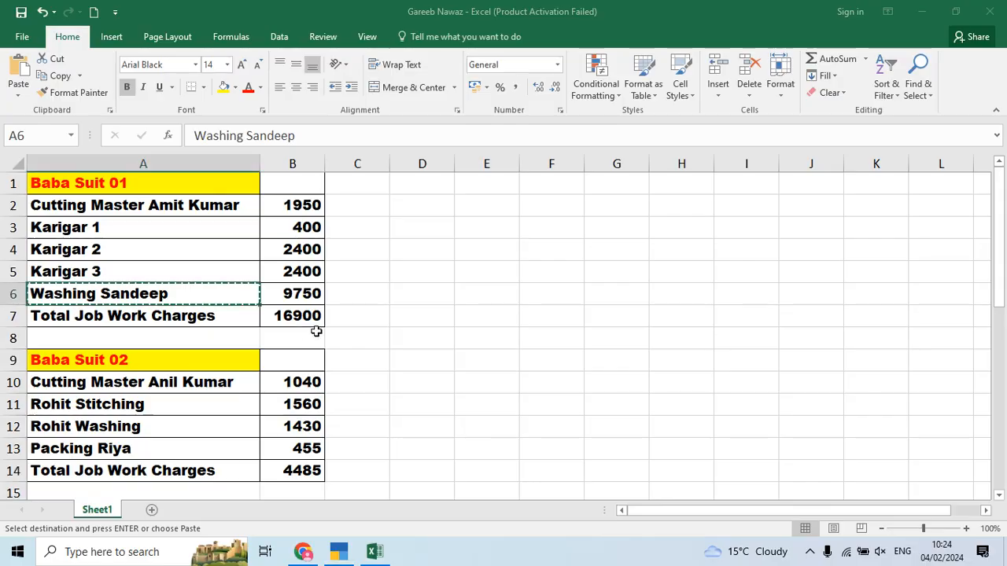
scroll(291, 347, down, 4)
scroll(259, 323, up, 2)
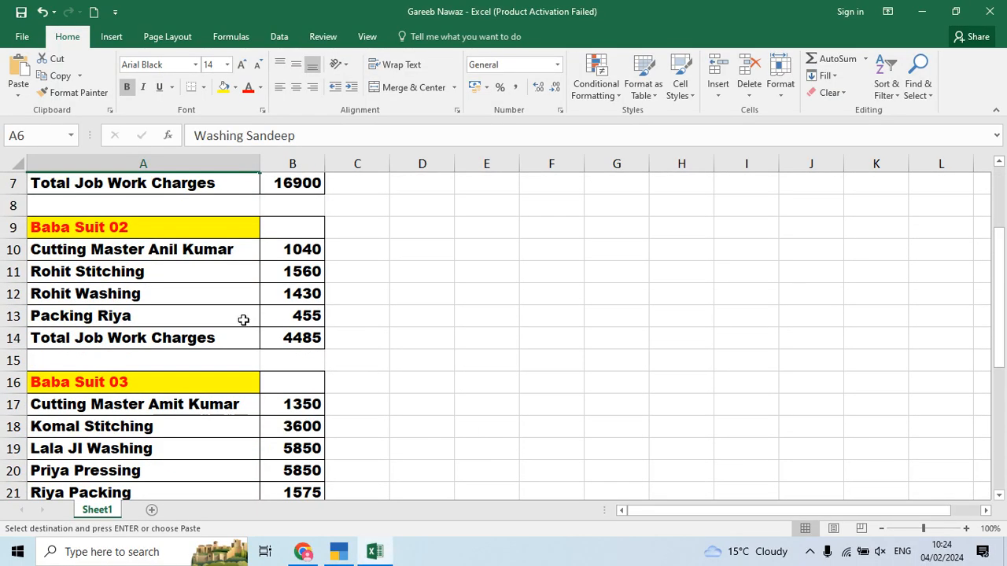
click(187, 250)
scroll(373, 298, up, 2)
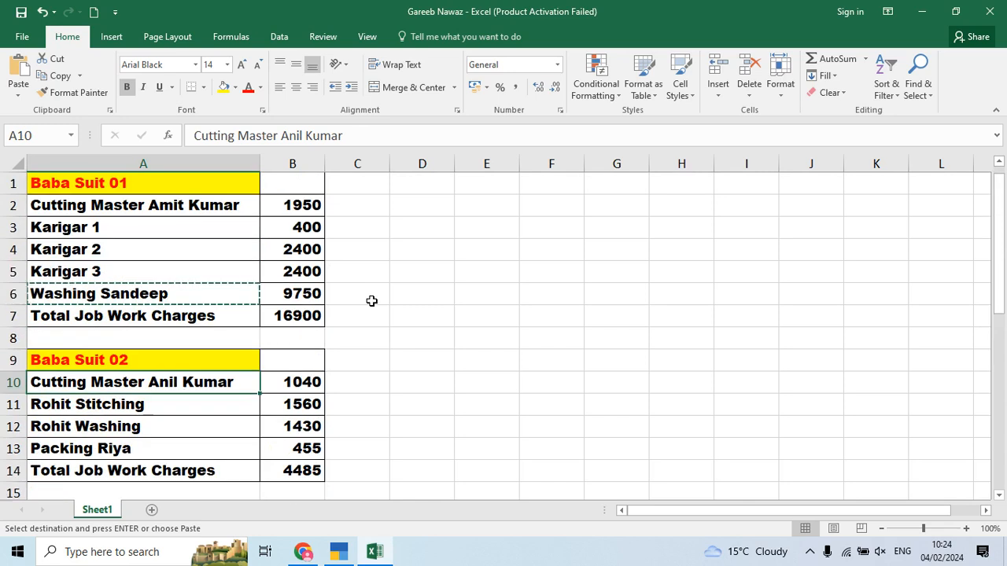
scroll(240, 231, down, 2)
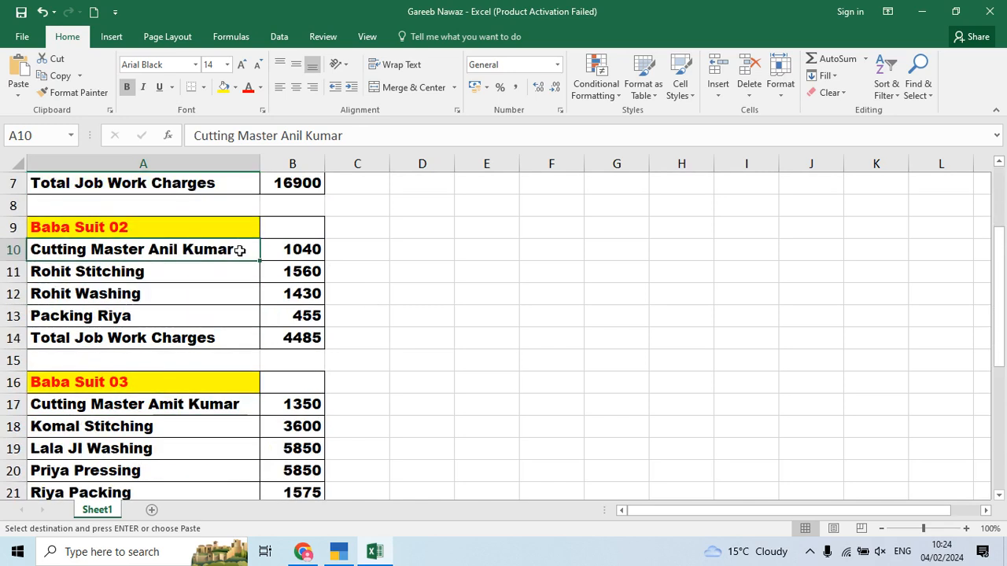
key(ctrl+c)
key(alt+Tab)
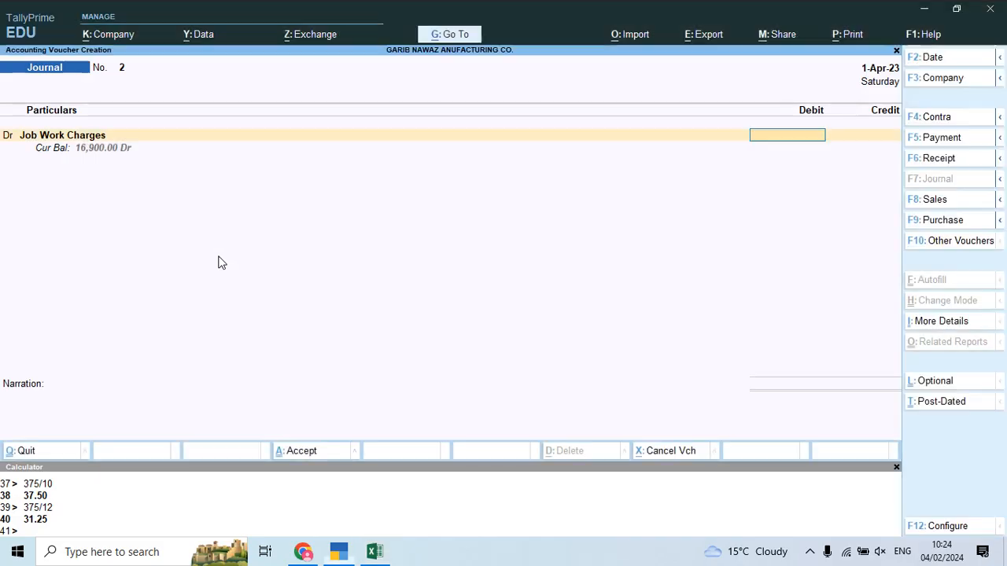
key(alt+Tab)
key(alt+Tab)
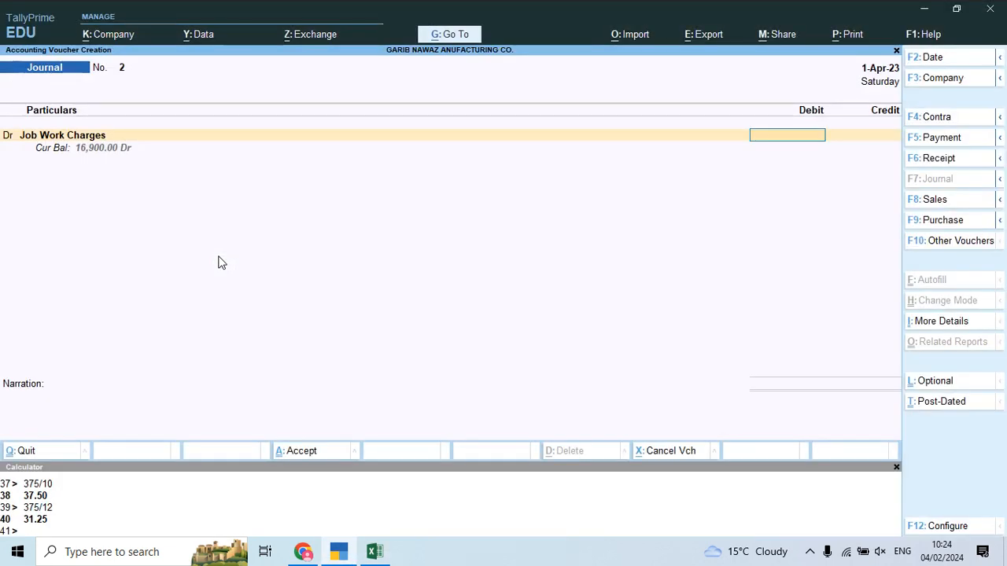
key(Return)
Step: Create the cutting master's ledger under Job Workers and credit it 1,040
key(Return)
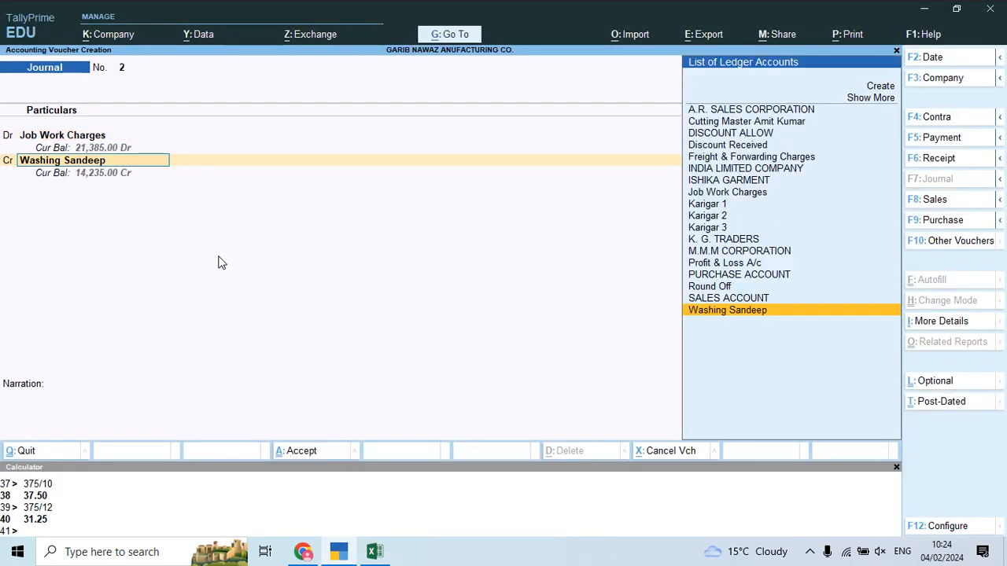
key(alt+c)
key(ctrl+v)
key(Return)
key(alt+Tab)
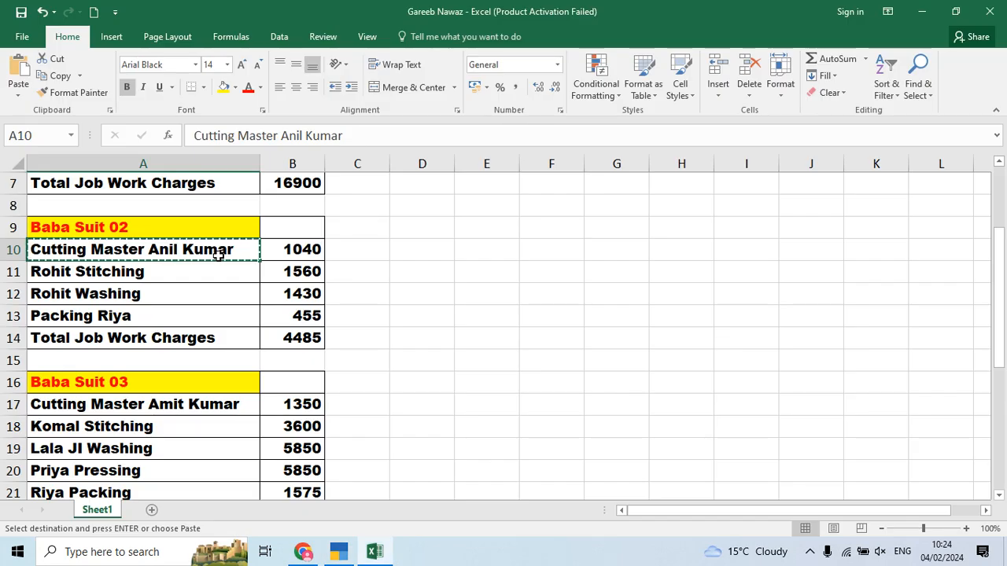
key(alt+Tab)
key(Return)
key(ctrl+a)
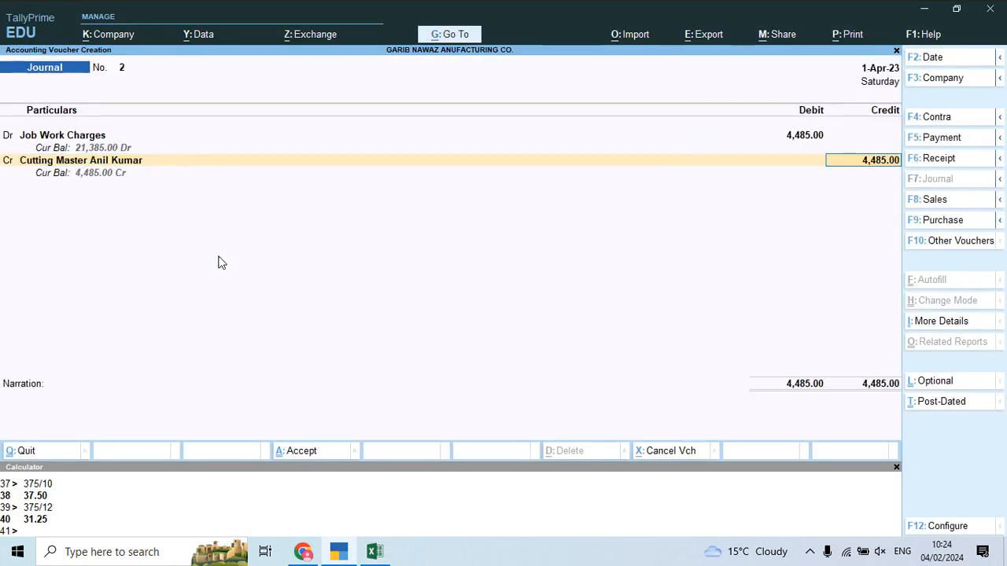
key(alt+Tab)
key(alt+Tab)
text(40)
key(Return)
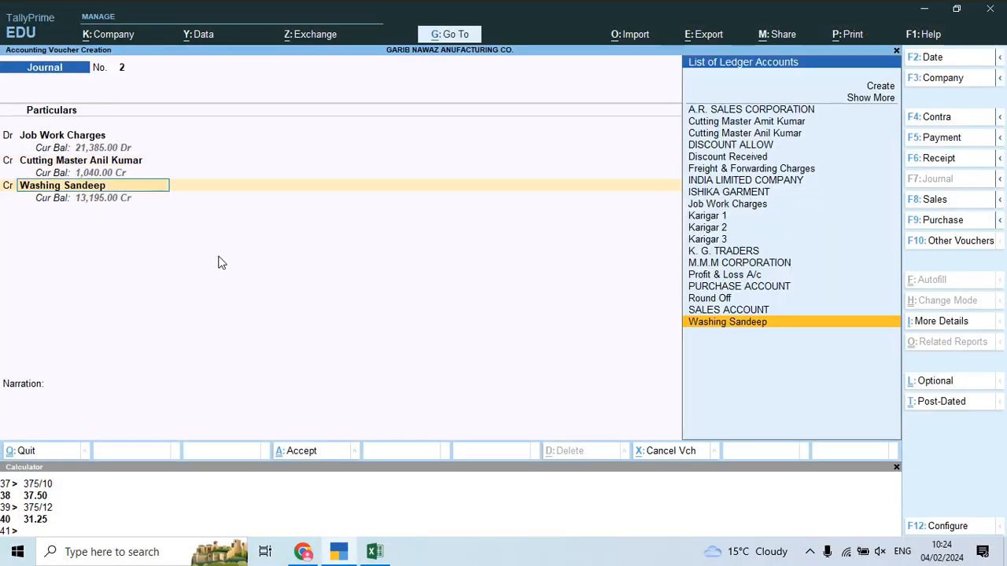
Step: Start a Job Workers ledger for the stitching worker named from cell A11
key(alt+Tab)
key(alt+Tab)
key(alt+Tab)
key(Down)
key(ctrl+c)
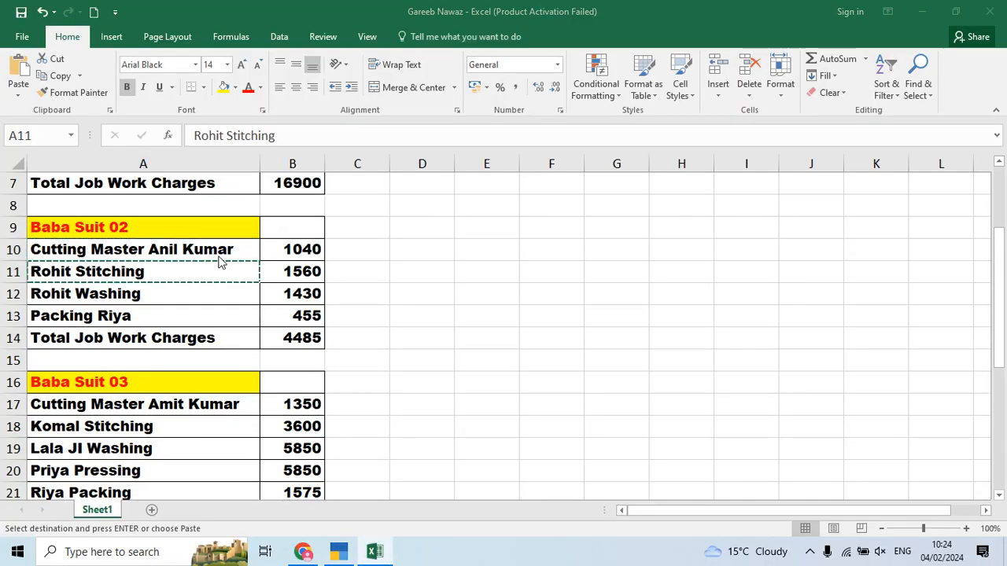
key(alt+Tab)
key(alt+c)
key(ctrl+v)
key(Return)
key(Return)
key(Return)
key(Return)
Step: Save the stitching worker's ledger and credit it 1,560
key(ctrl+a)
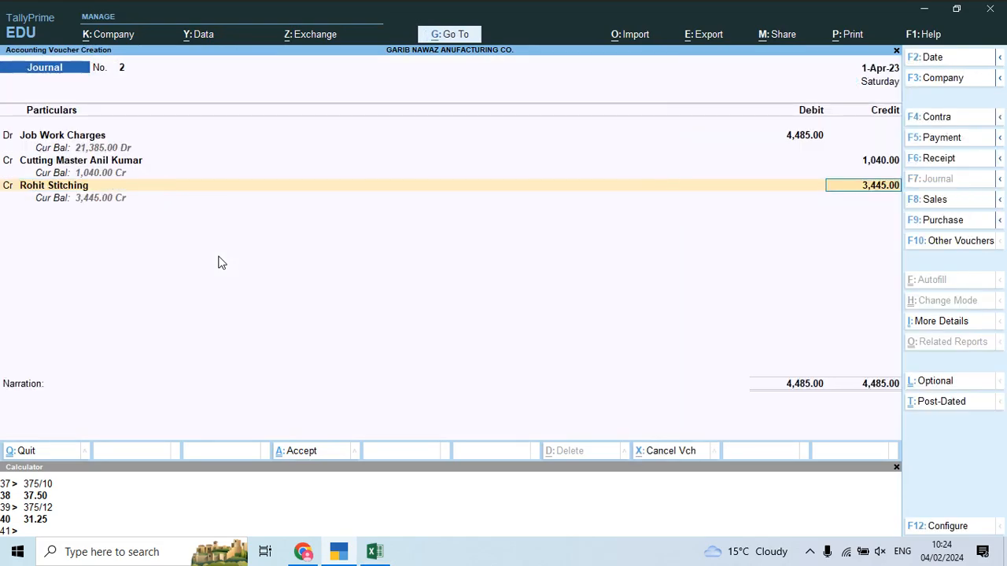
key(alt+Tab)
key(alt+Tab)
text(1,560)
key(Return)
key(Return)
Step: Create the washing worker's ledger from cell A12 under Job Workers and credit it 1,430
key(alt+c)
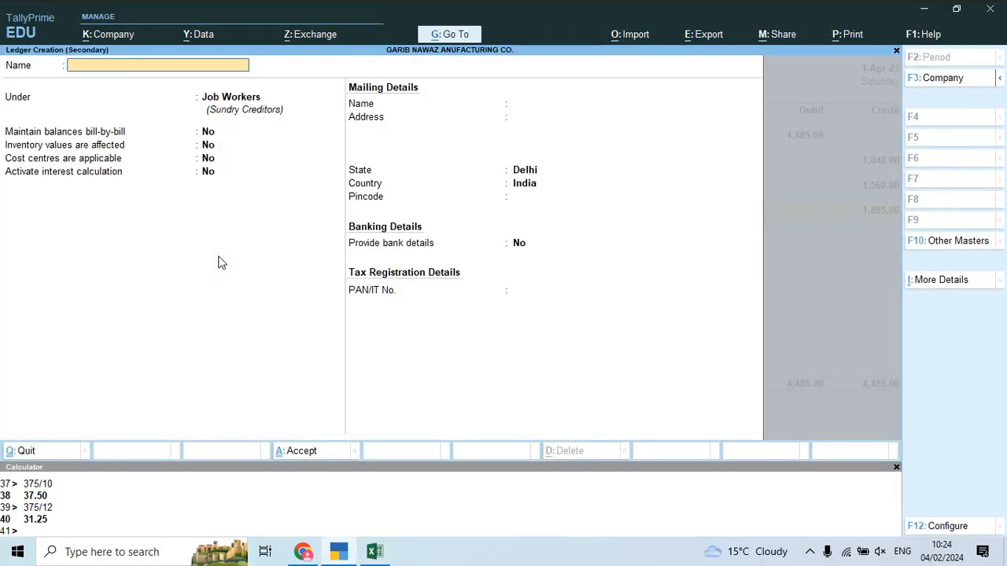
key(alt+Tab)
key(Down)
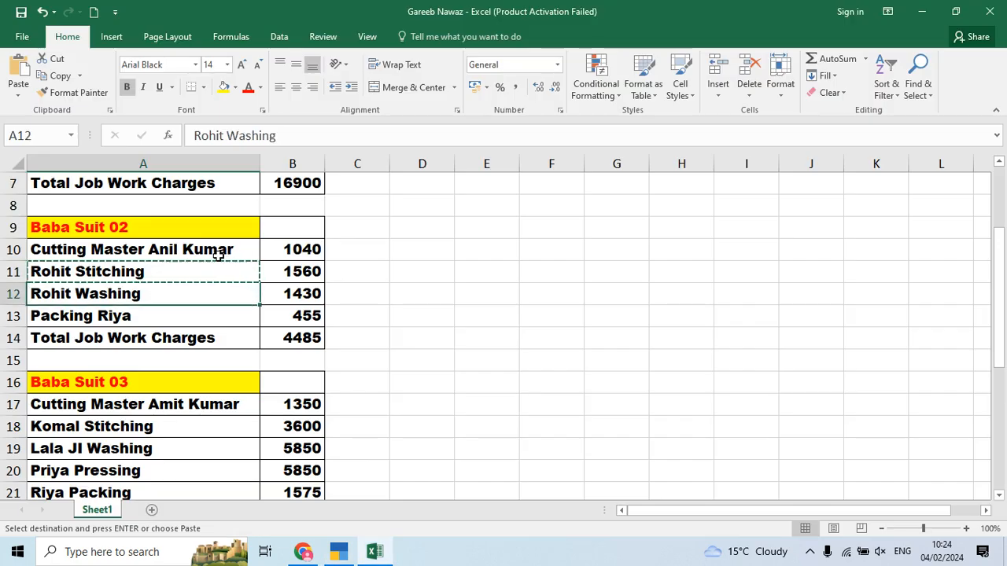
key(ctrl+c)
key(alt+Tab)
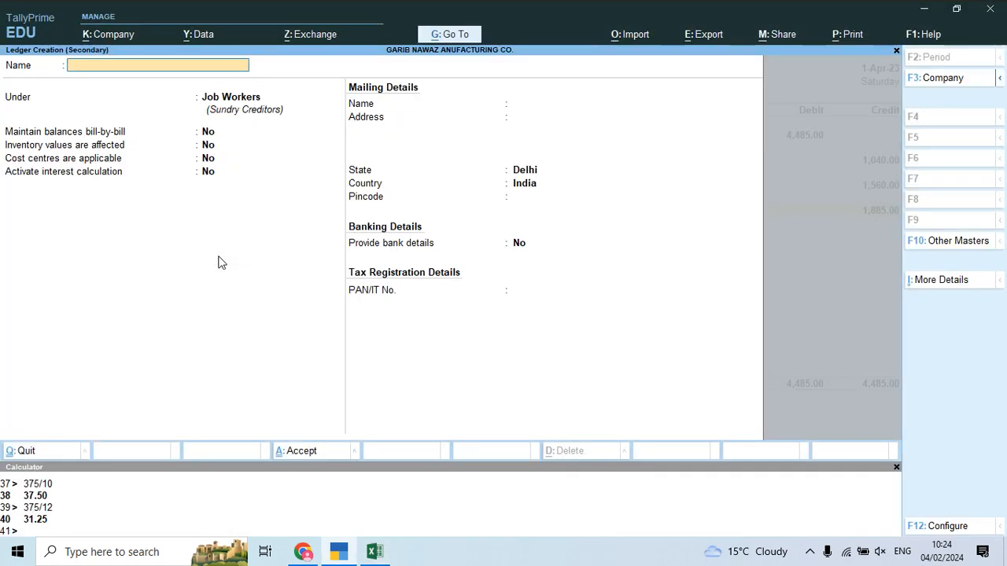
key(ctrl+alt+v)
key(Return)
key(Return)
key(ctrl+a)
key(Return)
key(alt+Tab)
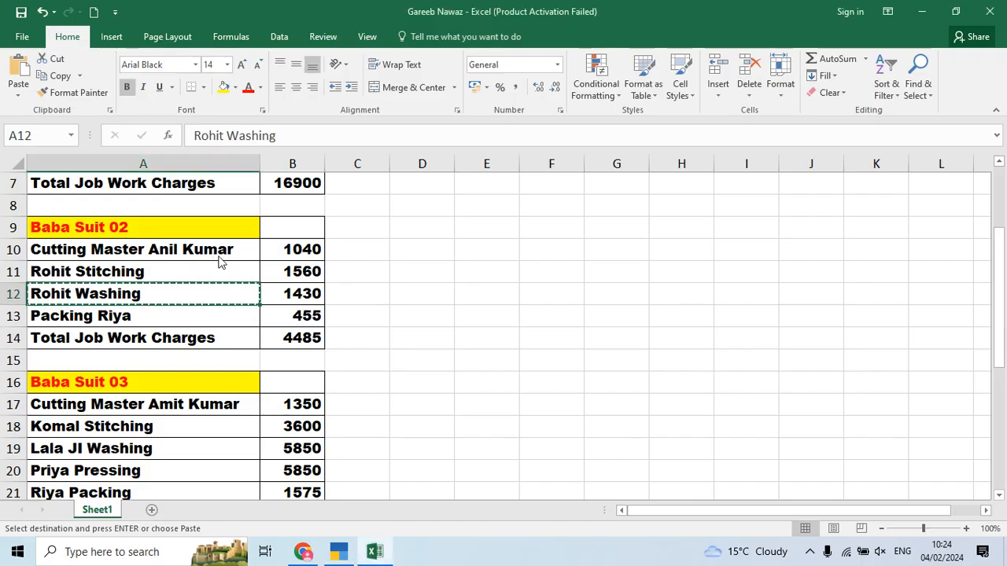
key(alt+Tab)
text(14)
key(Return)
key(Return)
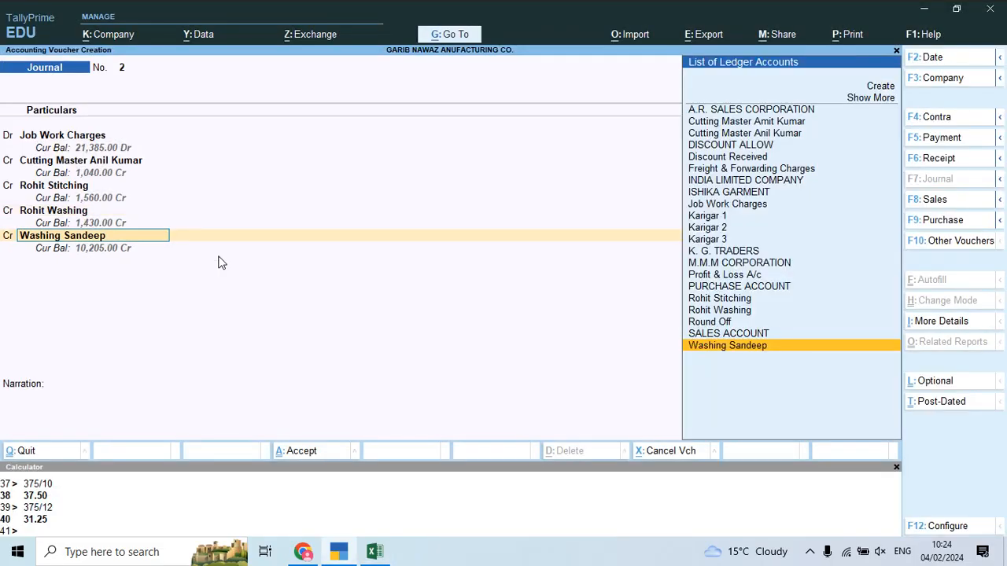
Step: Create the packing worker's ledger from A13, credit 455, and recall the narration
key(alt+Tab)
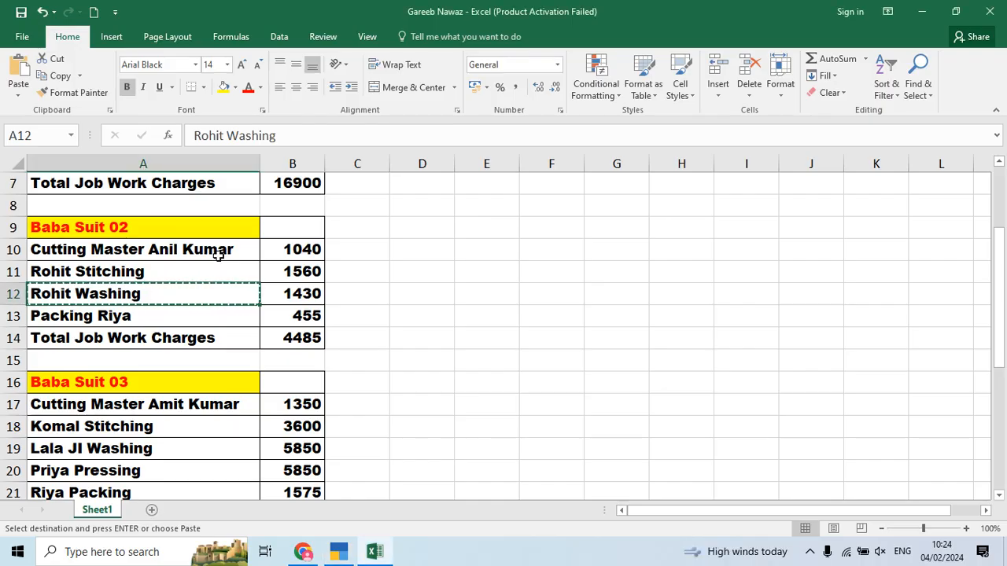
key(alt+Tab)
key(alt+c)
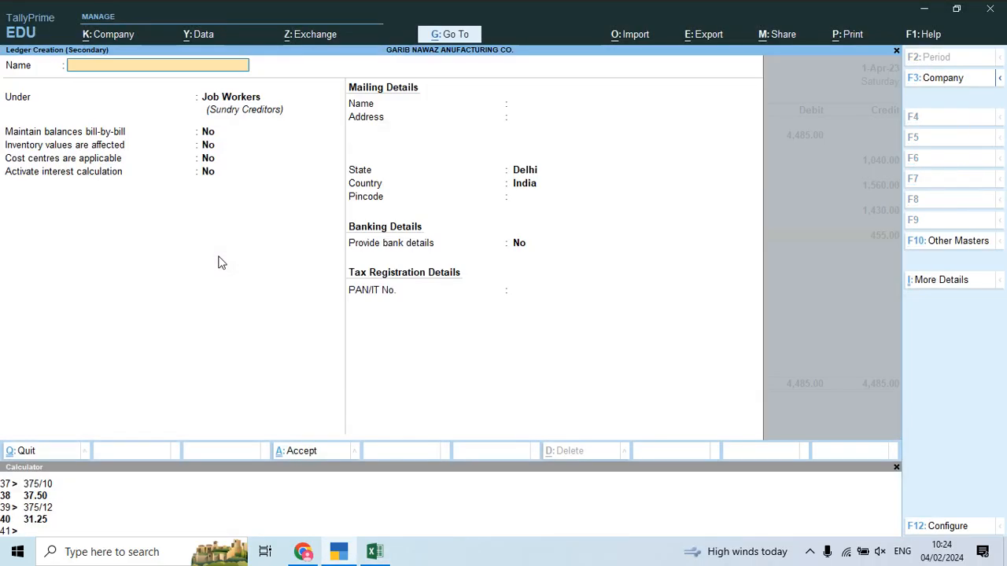
key(alt+Tab)
key(Down)
key(ctrl+c)
key(alt+Tab)
key(ctrl+v)
key(Return)
key(Return)
key(ctrl+a)
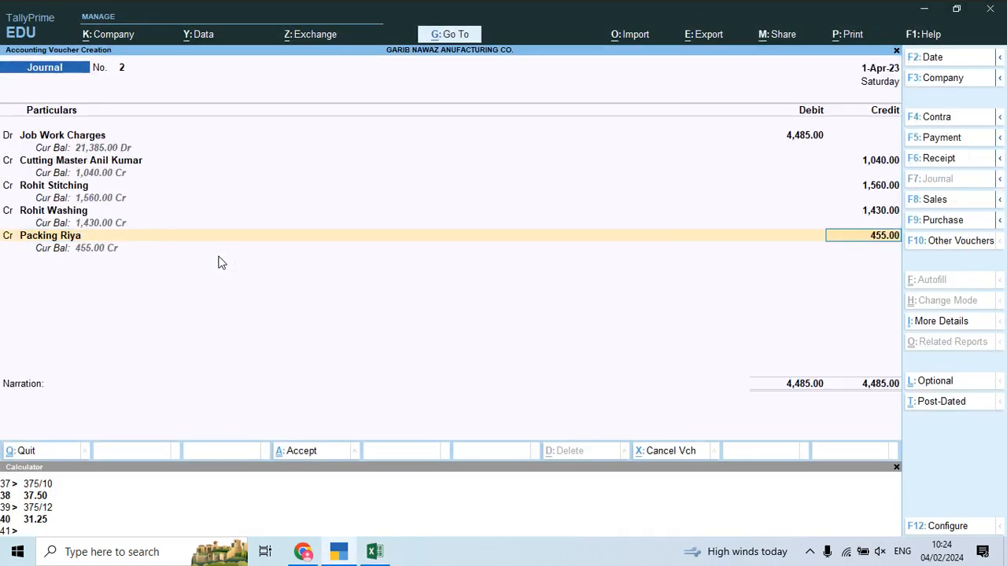
key(Return)
key(ctrl+r)
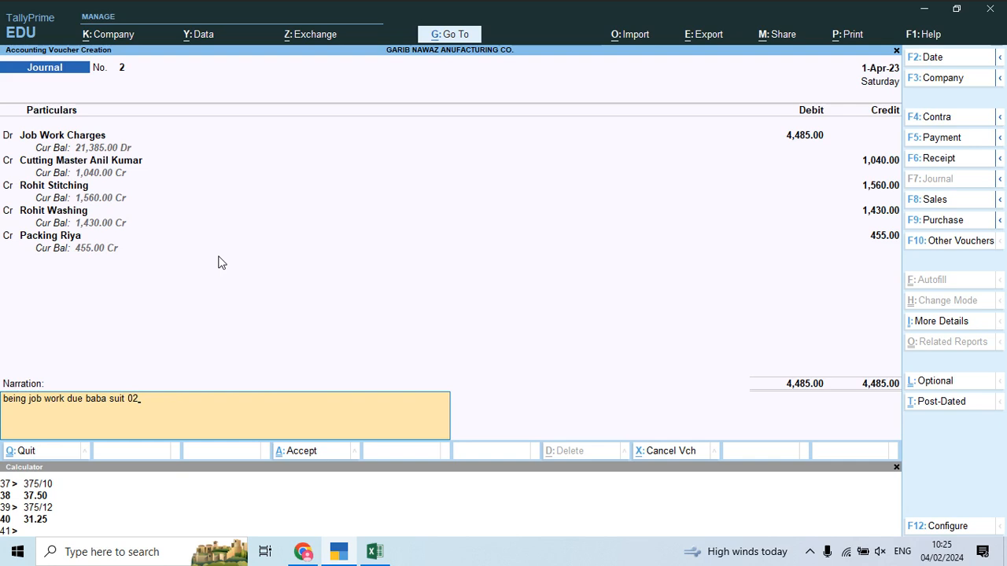
Step: Save voucher 2, then debit Job Work Charges 18,225 in Journal No. 3
key(Return)
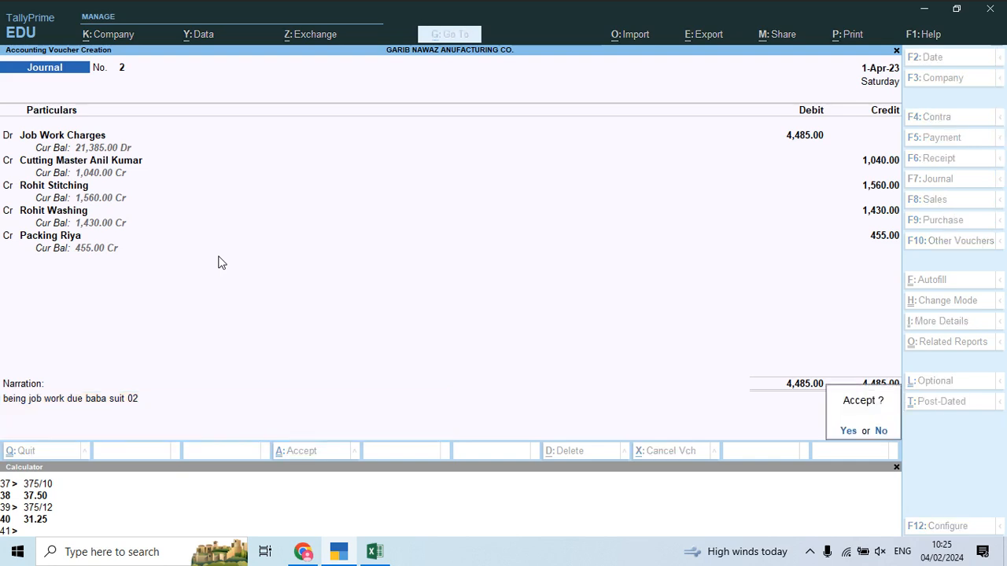
key(Return)
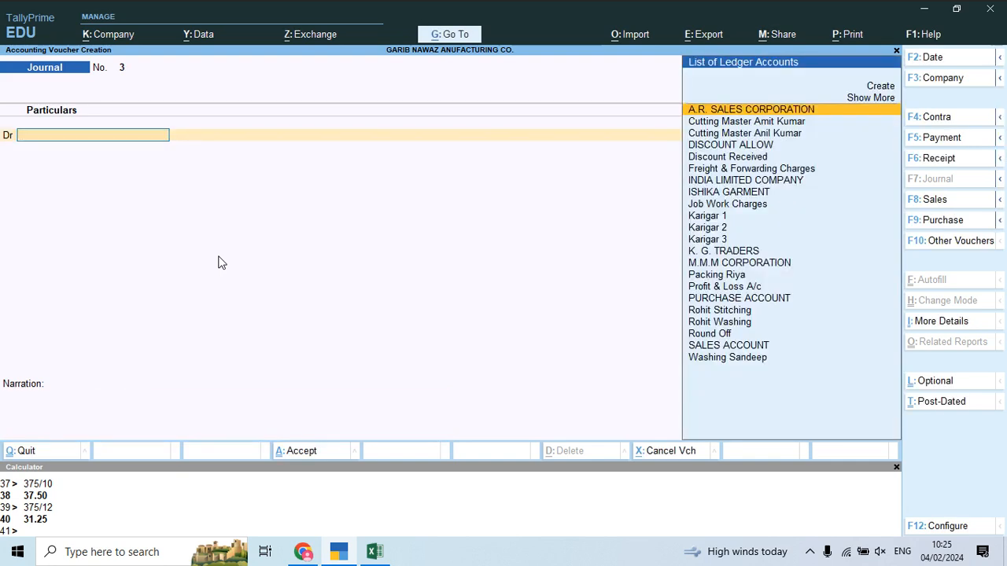
text(Job)
key(Return)
key(Return)
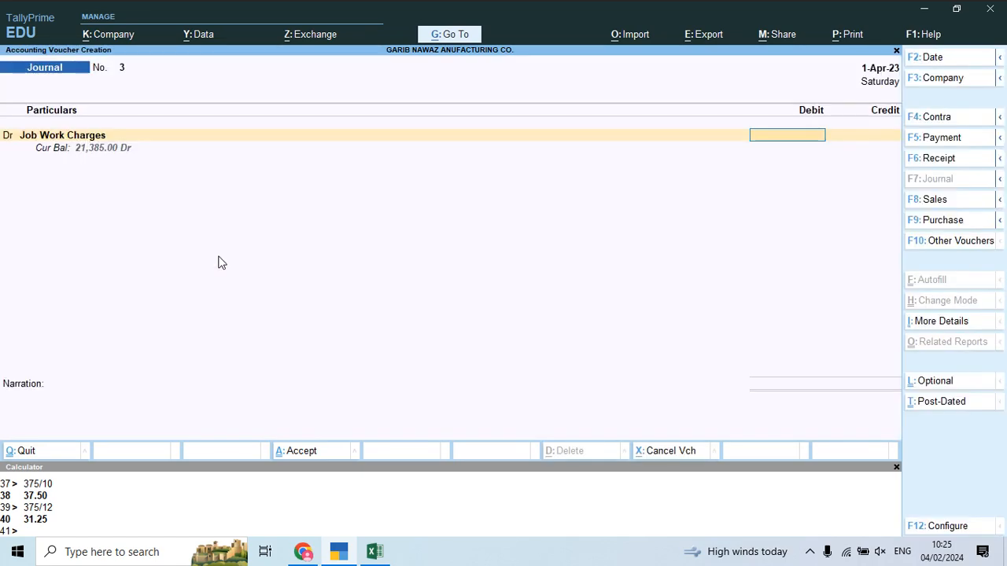
key(alt+Tab)
scroll(107, 295, down, 3)
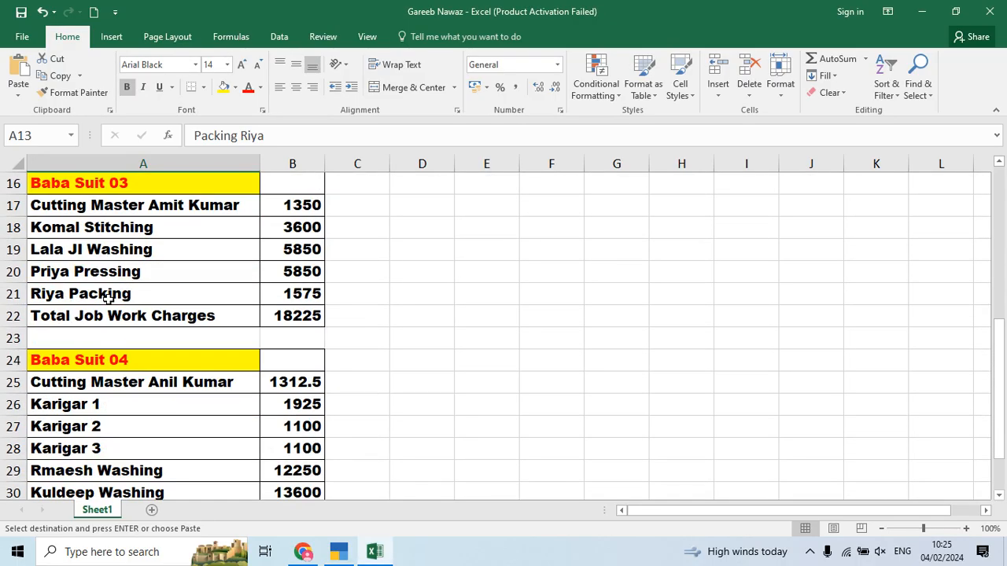
key(alt+Tab)
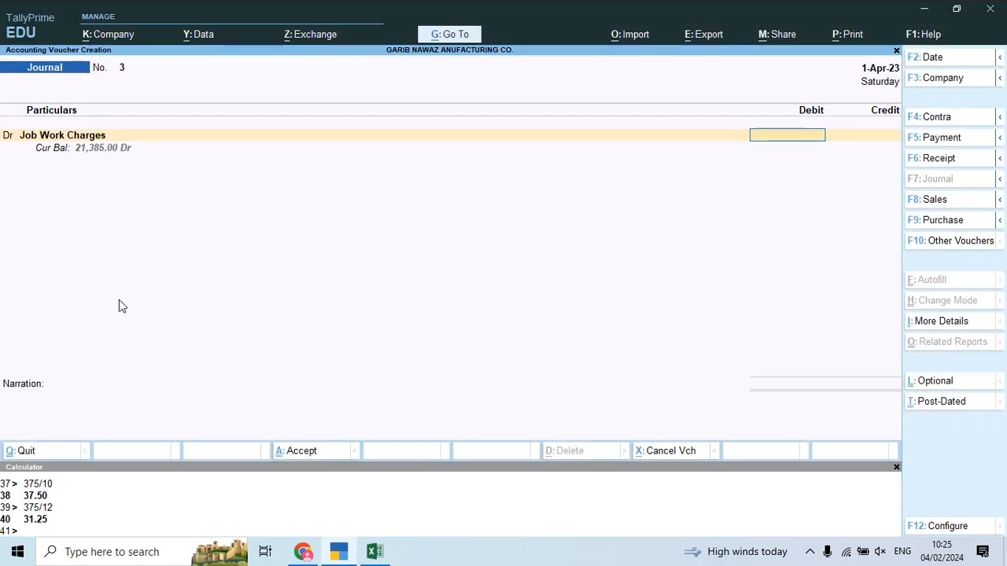
key(alt+Tab)
key(alt+Tab)
text(18225)
key(Return)
Step: Credit the Baba Suit 03 cutting master's ledger 1,350
text(Cut)
key(Return)
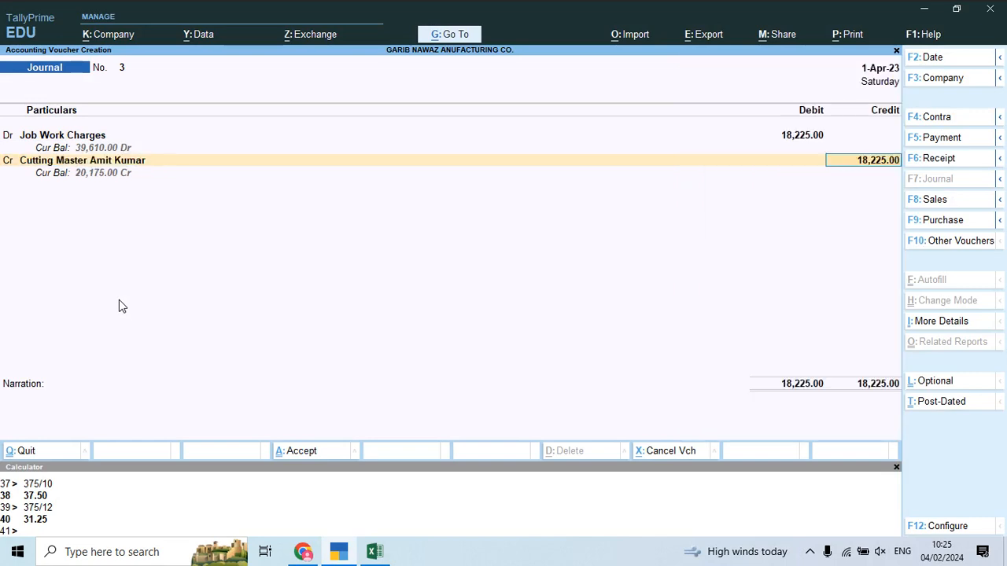
key(alt+Tab)
key(alt+Tab)
text(1350)
key(Return)
key(alt+Tab)
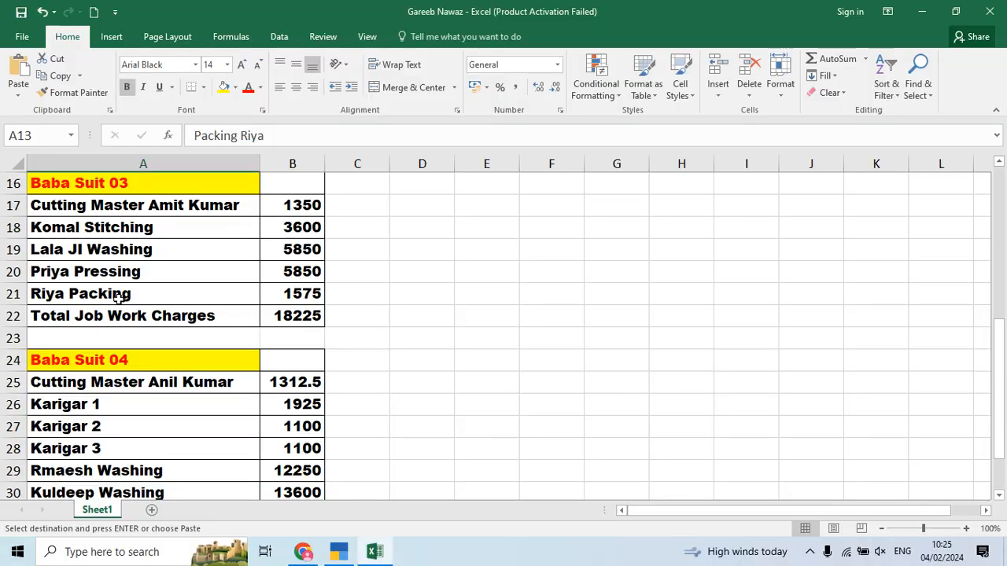
key(alt+Tab)
Step: Create the Komal Stitching ledger under Job Workers and credit it 3,600
text(k)
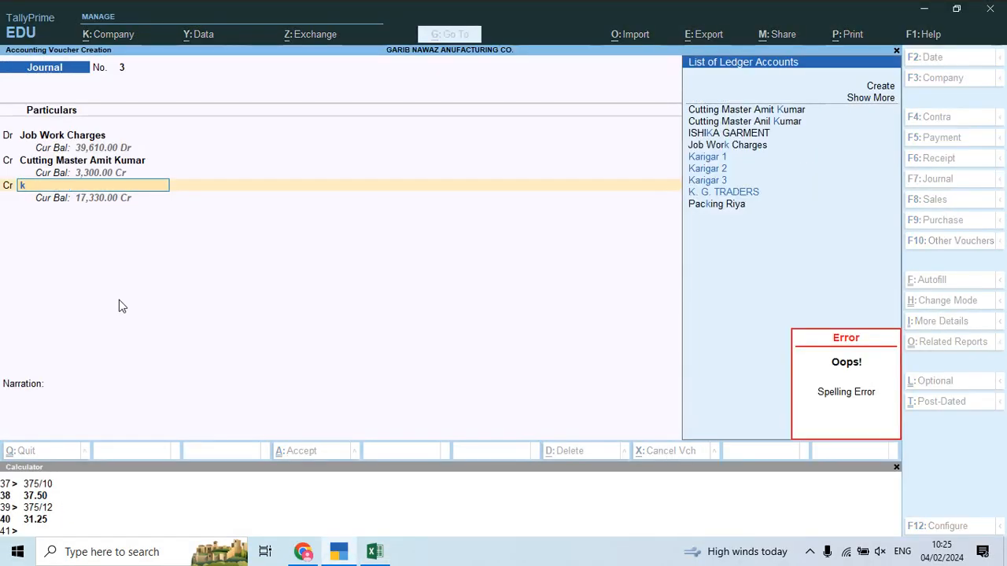
key(alt+c)
key(alt+Tab)
key(Down)
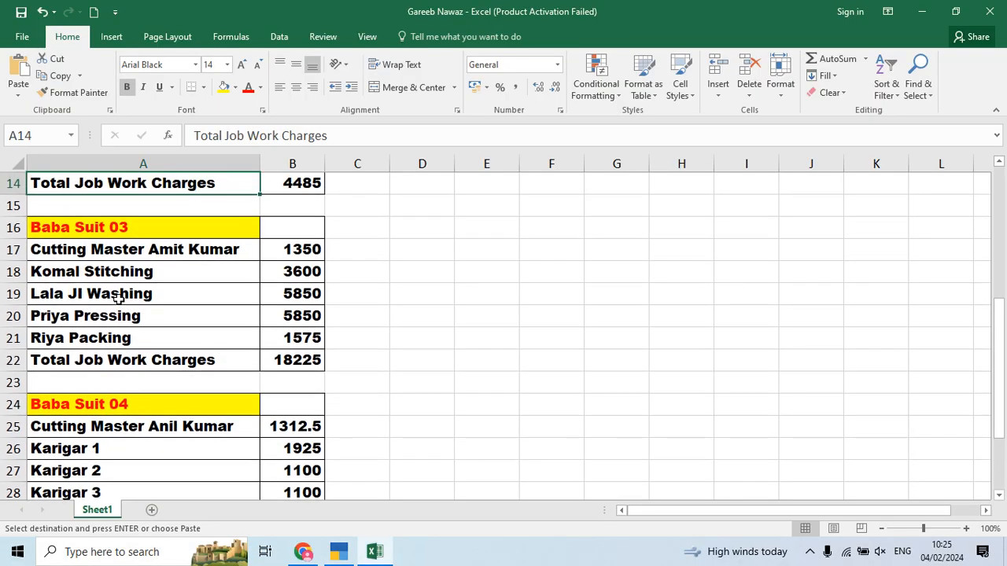
click(126, 281)
key(ctrl+c)
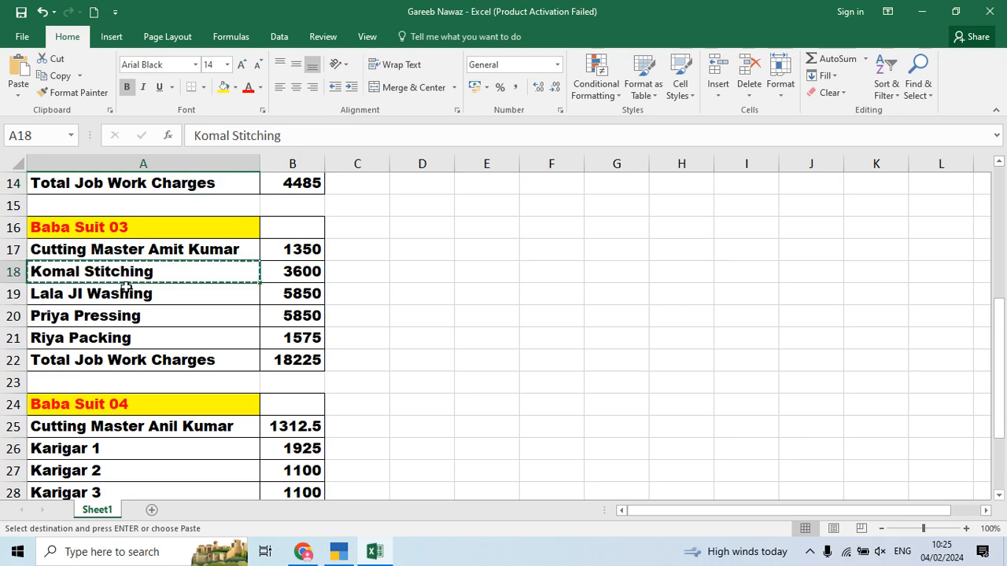
key(alt+Tab)
key(ctrl+alt+v)
key(Return)
key(Return)
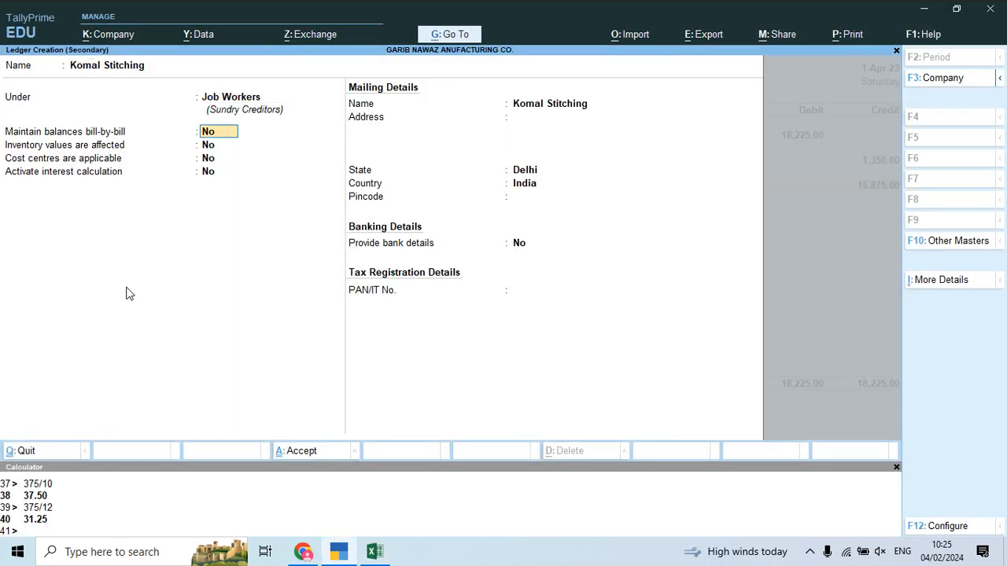
key(ctrl+a)
key(Return)
key(alt+Tab)
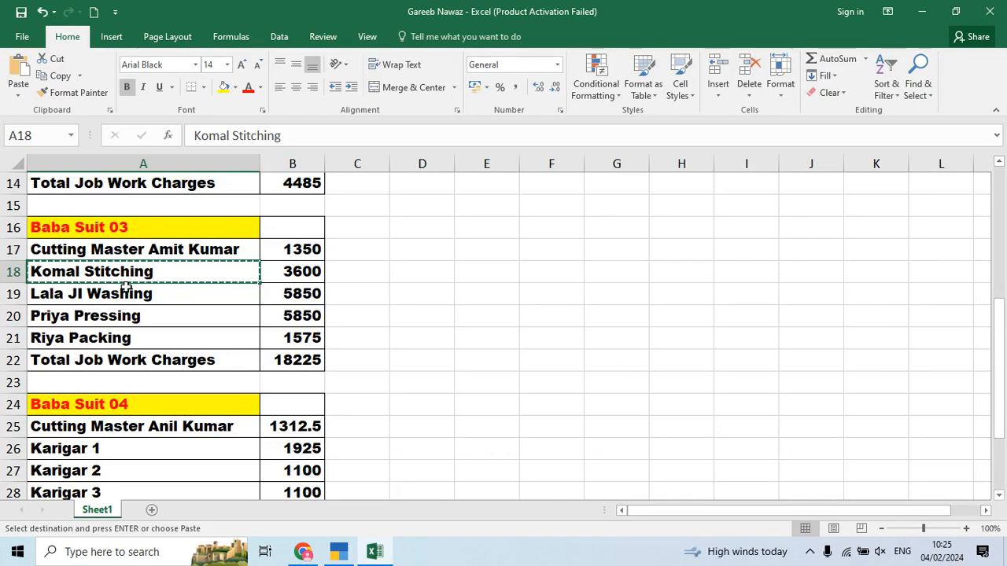
key(alt+Tab)
text(30)
key(Return)
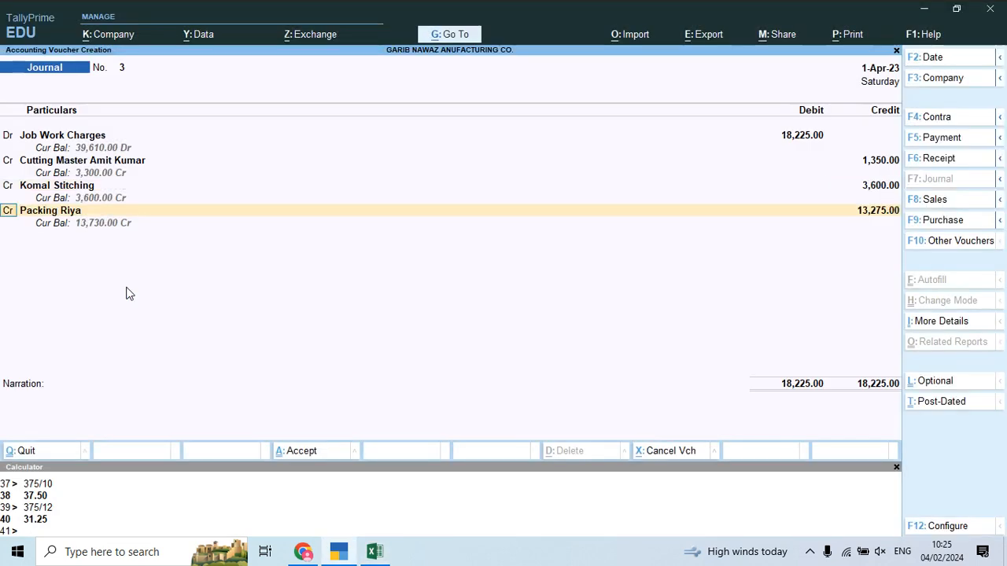
key(Return)
Step: Create the Lala JI Washing ledger under Job Workers and credit it 5,850
key(alt+Tab)
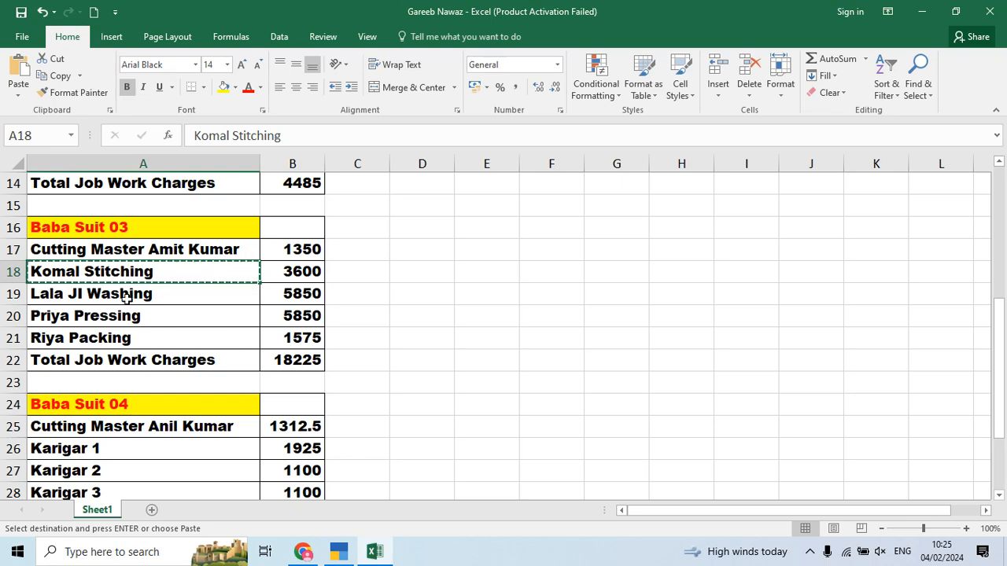
click(131, 293)
key(alt+Tab)
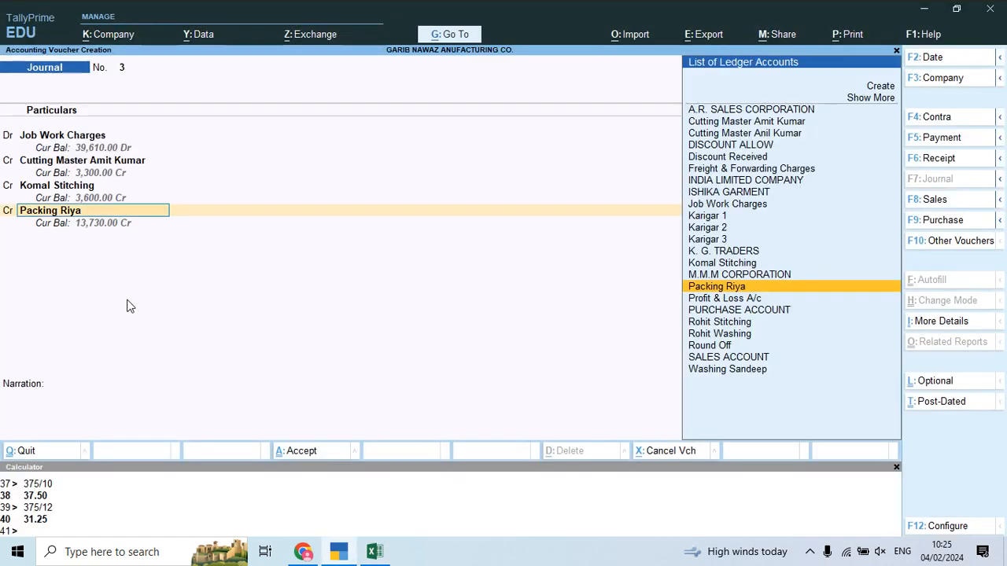
key(alt+c)
key(ctrl+v)
key(Return)
key(Return)
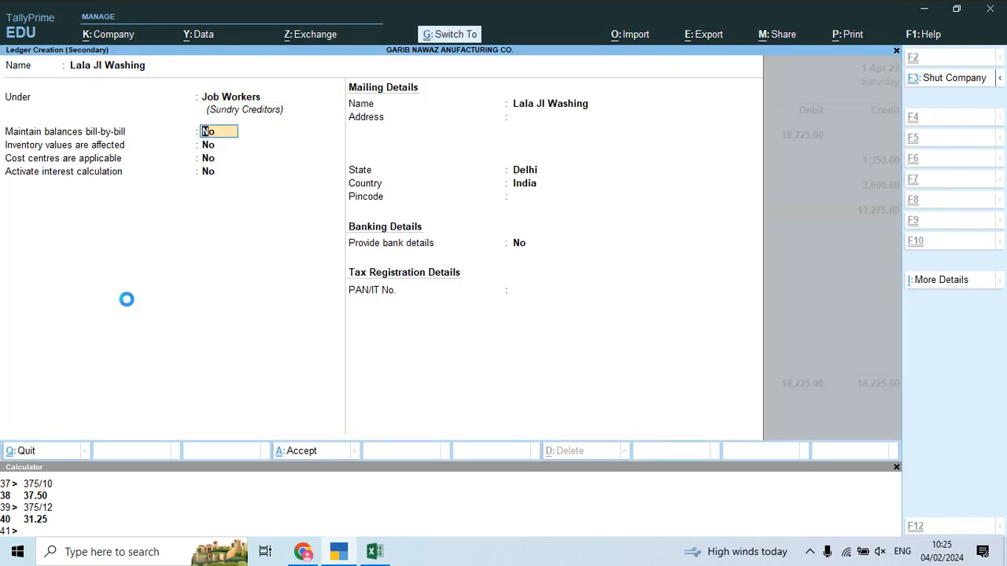
key(ctrl+a)
key(alt+Tab)
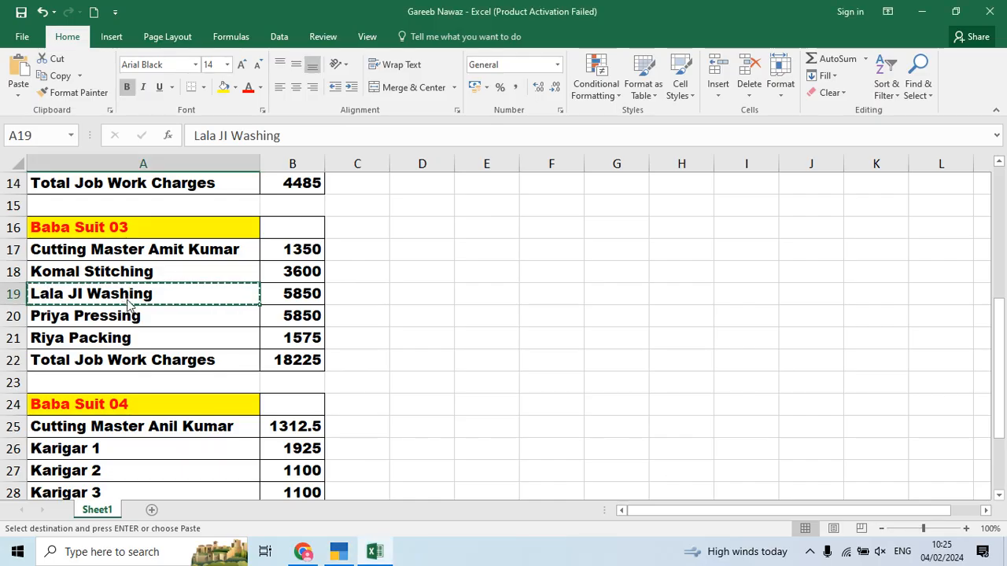
key(alt+Tab)
text(5,850)
key(Return)
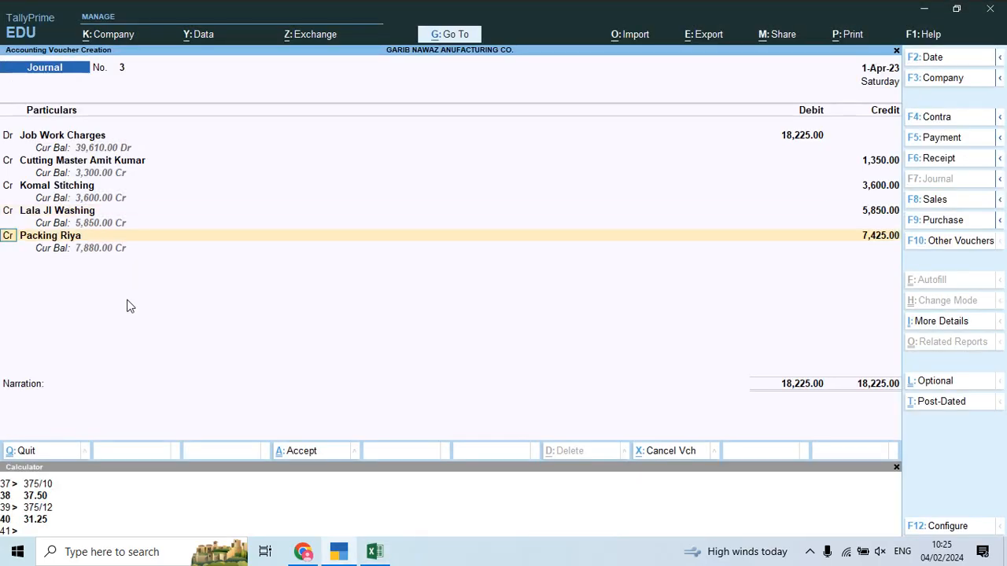
Step: Create the Priya Pressing ledger and credit it 5,850, correcting the amount
key(Return)
key(alt+Tab)
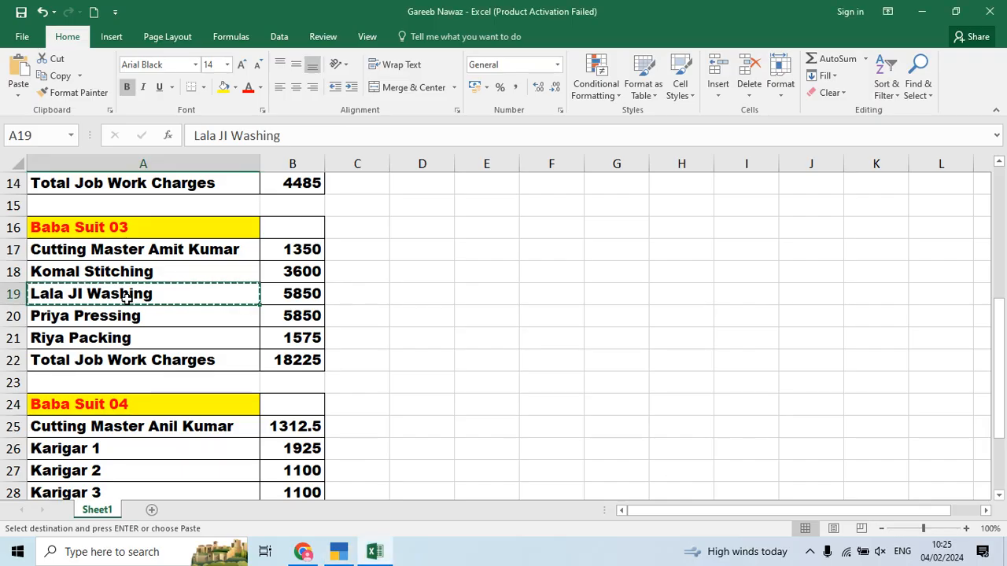
click(85, 317)
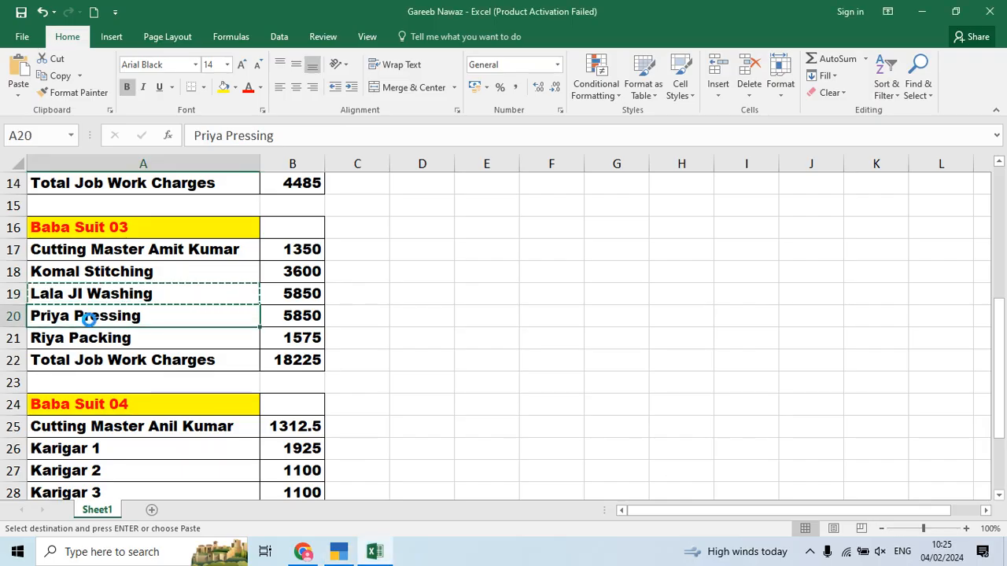
key(ctrl+c)
key(alt+Tab)
key(alt+c)
key(ctrl+v)
key(Return)
key(ctrl+a)
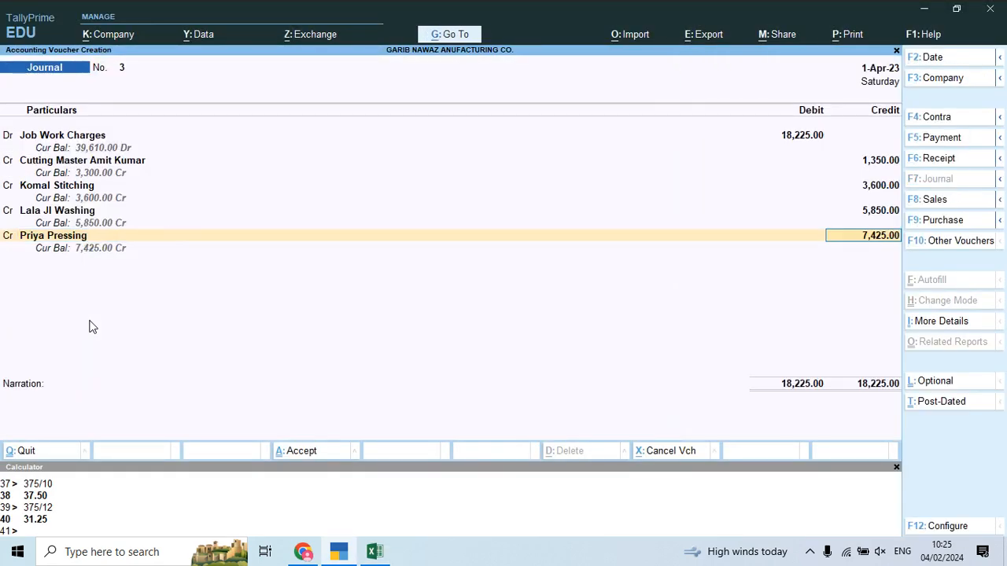
key(alt+Tab)
key(alt+Tab)
key(Return)
key(BackSpace)
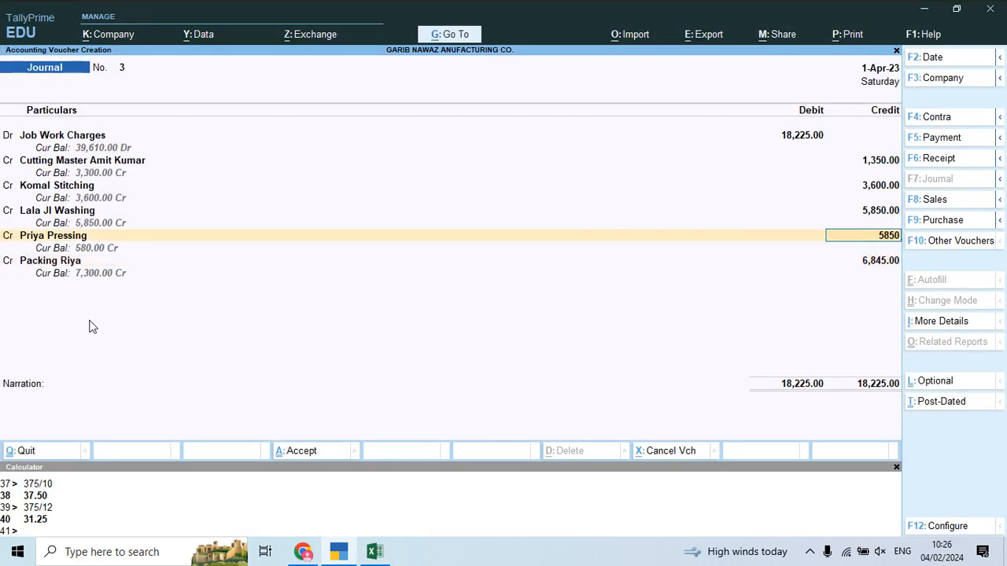
text(5850)
key(Return)
key(Return)
key(alt+Tab)
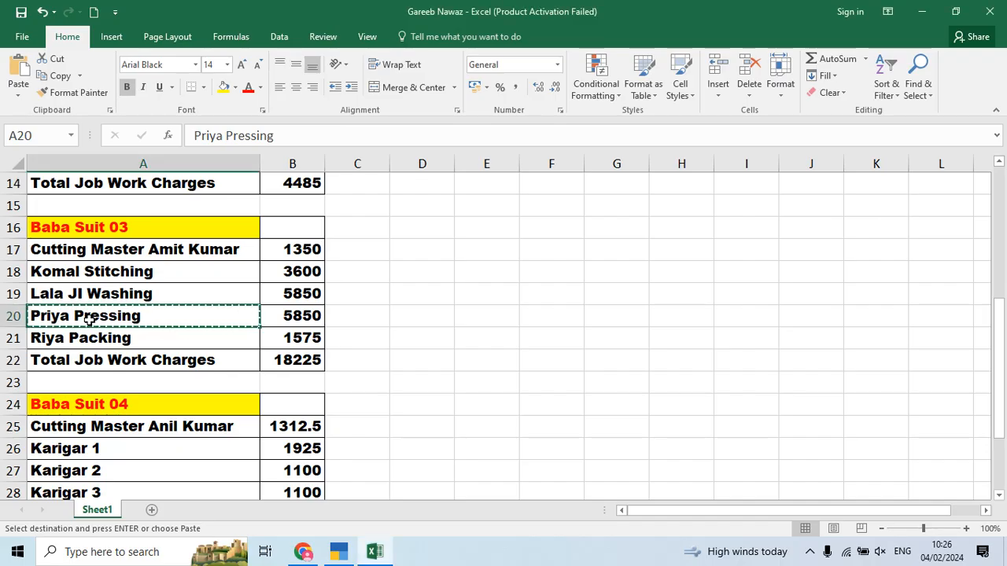
key(alt+Tab)
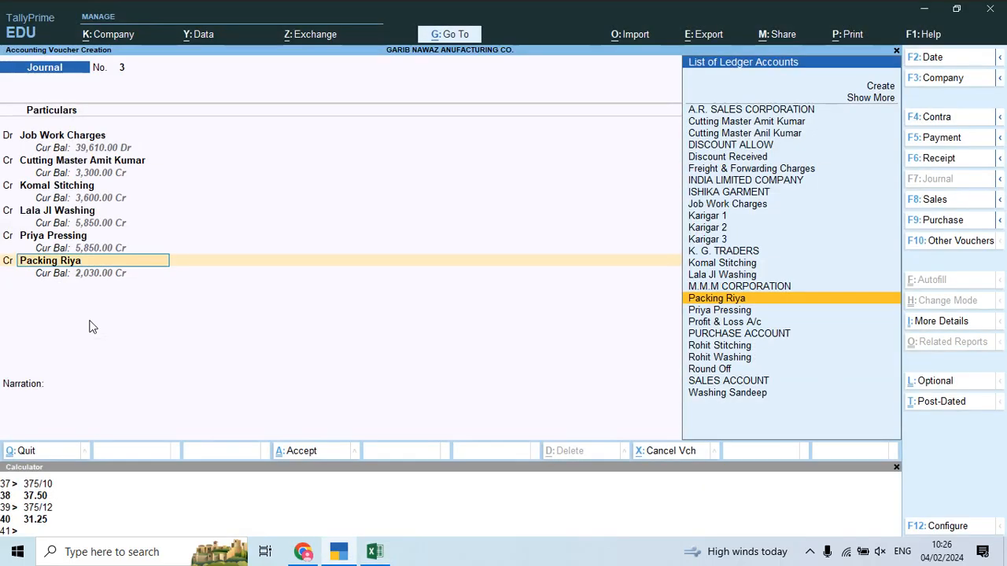
Step: Credit Packing Riya 1,575, reuse the previous narration, and save Journal 3
key(Return)
key(Return)
key(ctrl)
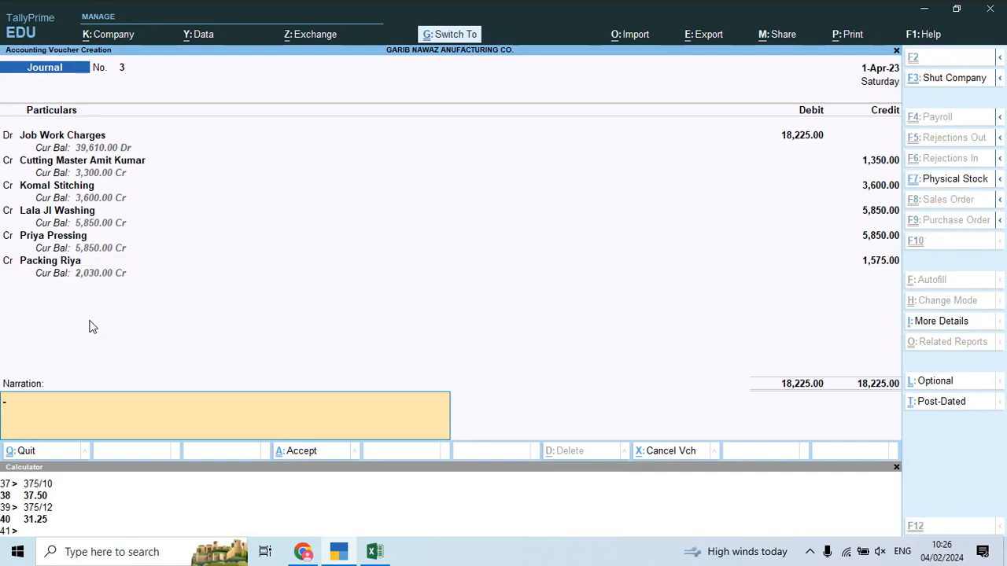
key(ctrl+v)
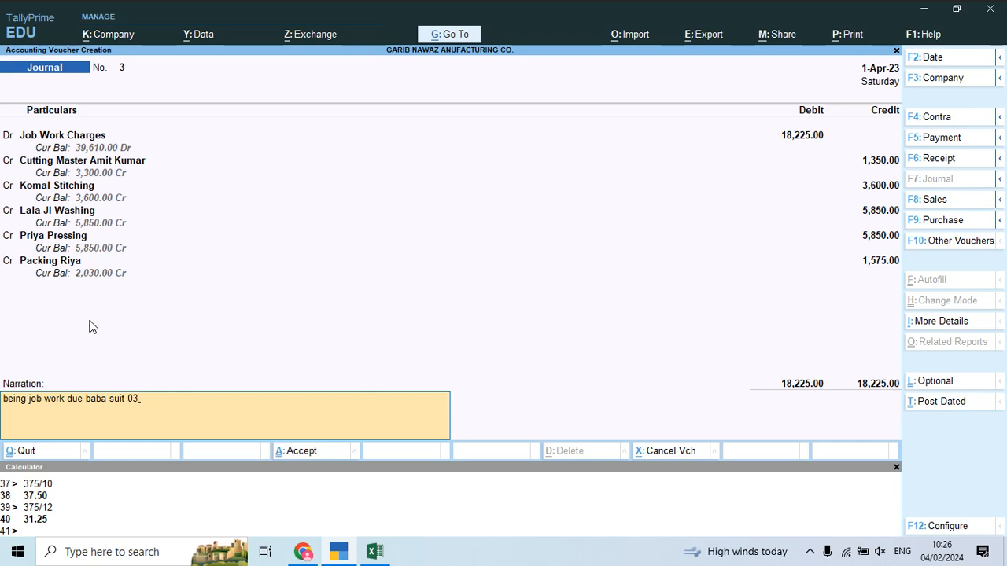
key(Return)
key(Return)
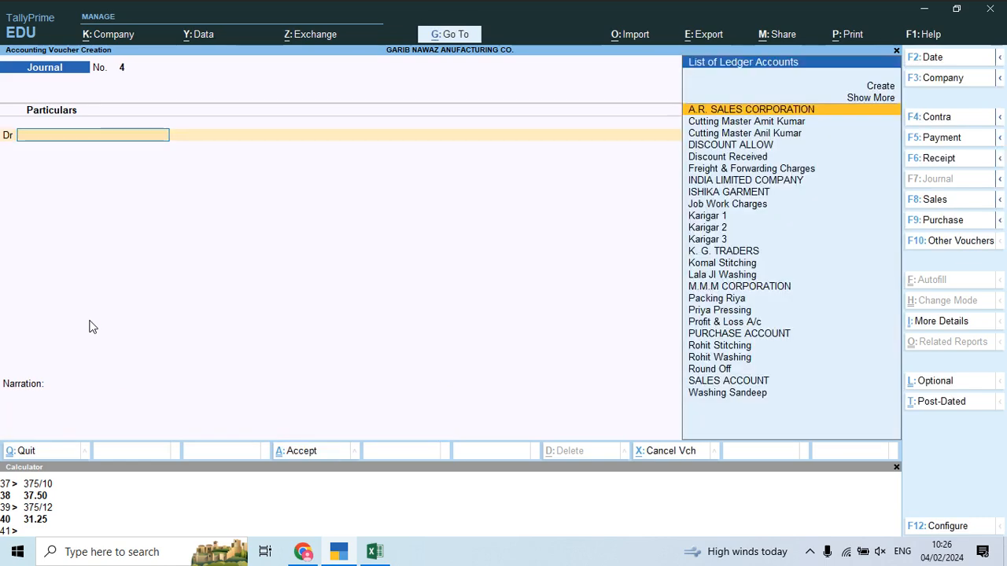
Step: Debit Job Work Charges with 31,288 for Baba Suit 04 in the journal voucher
key(alt+Tab)
scroll(89, 318, down, 2)
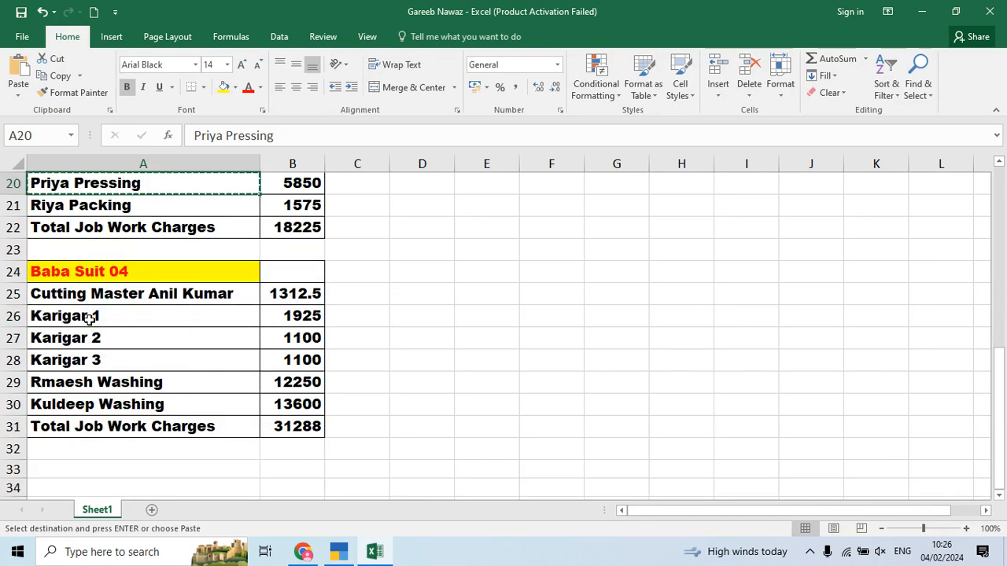
click(158, 299)
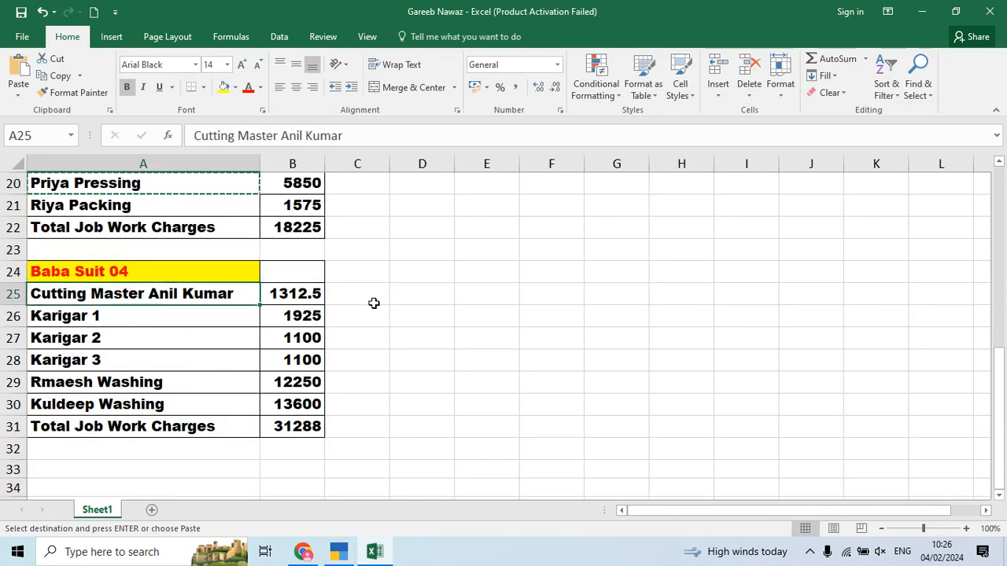
key(alt+Tab)
text(Cu)
key(BackSpace)
key(BackSpace)
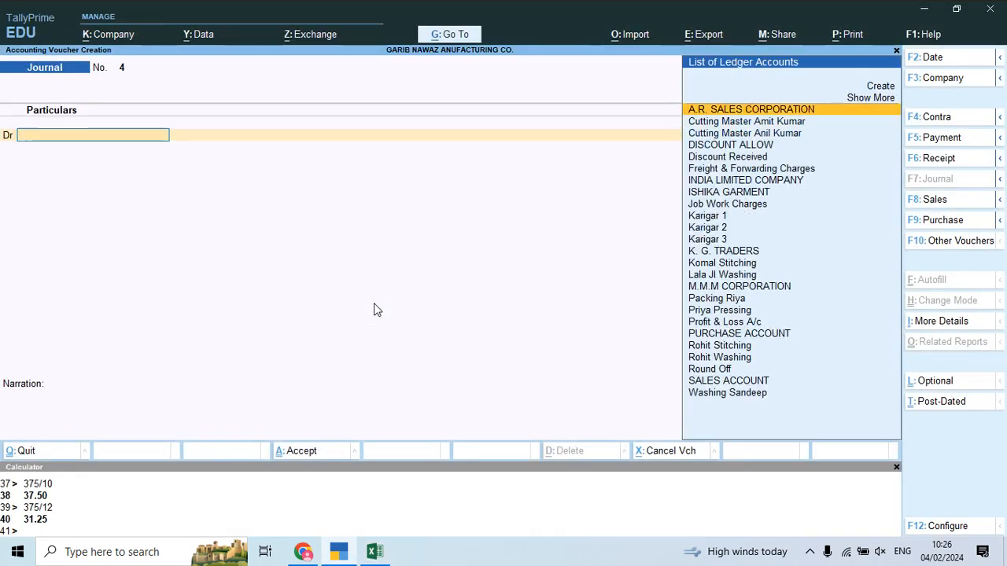
text(j)
key(Return)
key(alt+Tab)
key(alt+Tab)
text(31)
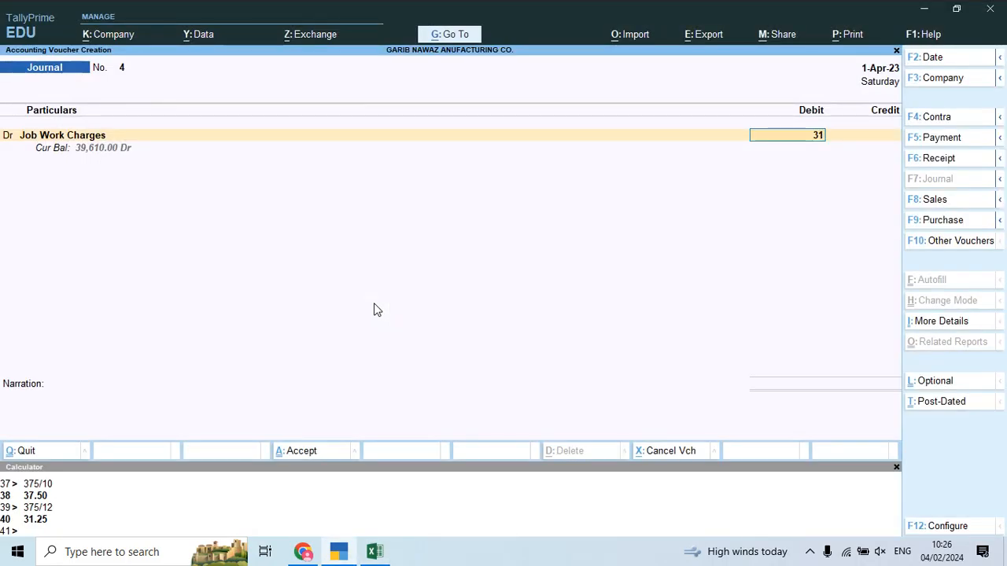
text(288)
key(Return)
key(alt+Tab)
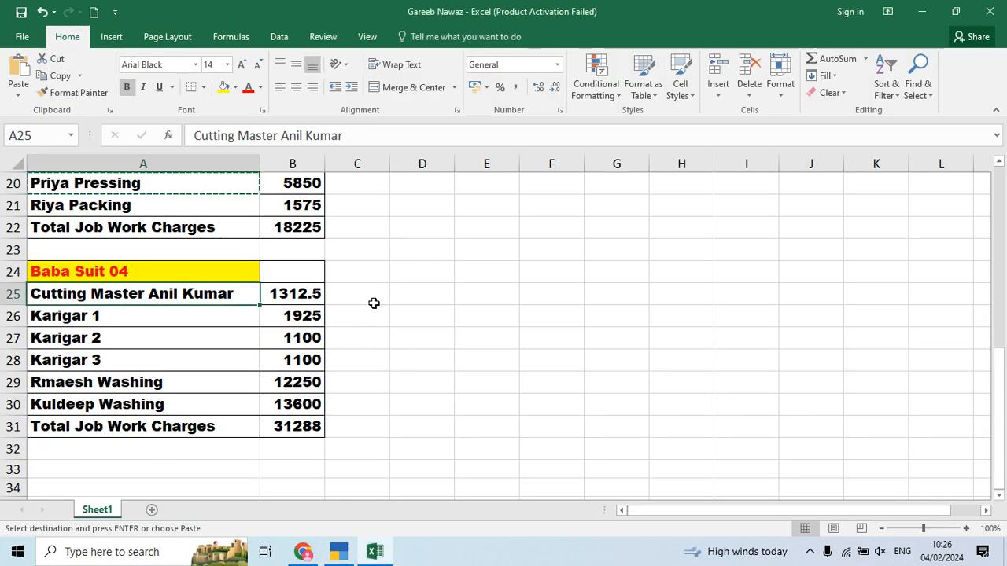
key(alt+Tab)
text(Cut)
key(Down)
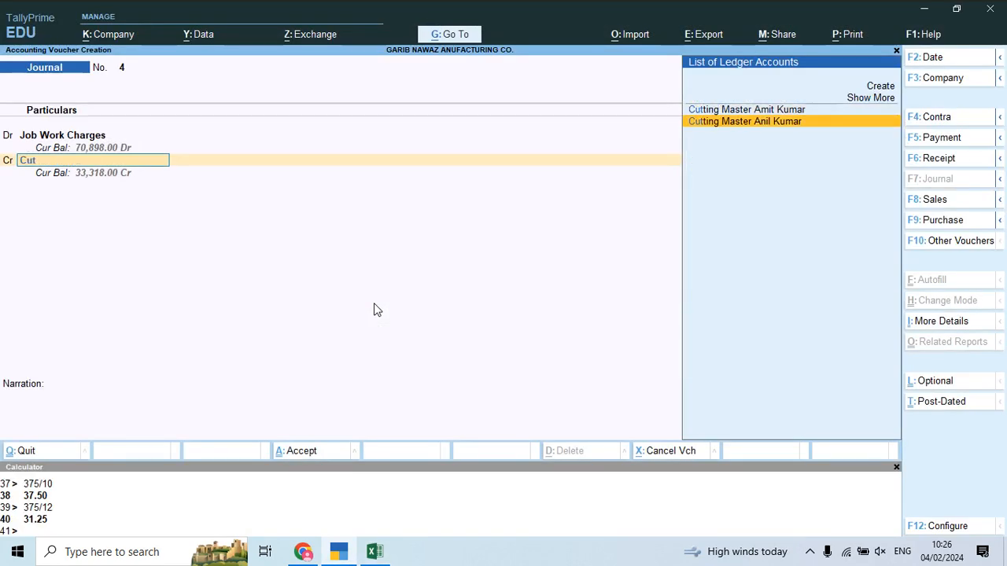
key(Return)
key(alt+Tab)
key(alt+Tab)
text(1,312.50)
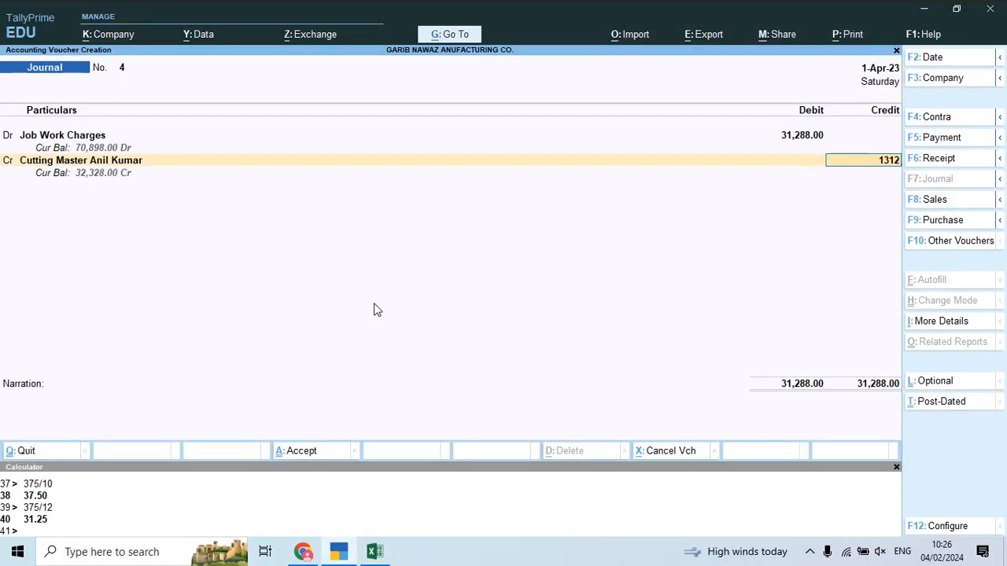
key(Return)
Step: Credit Karigar 1 with 1,925
key(alt+Tab)
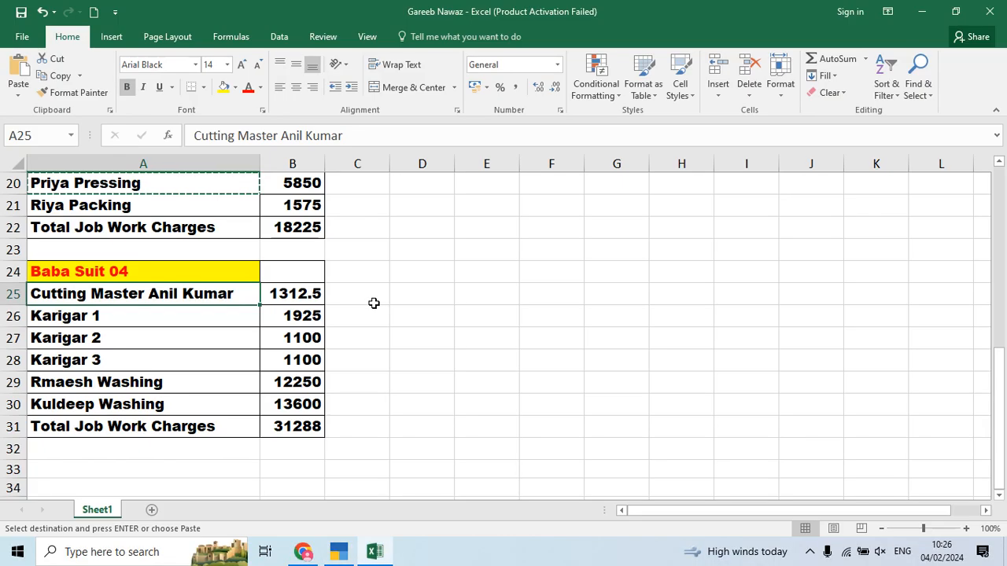
key(alt+Tab)
text(Kar)
key(Down)
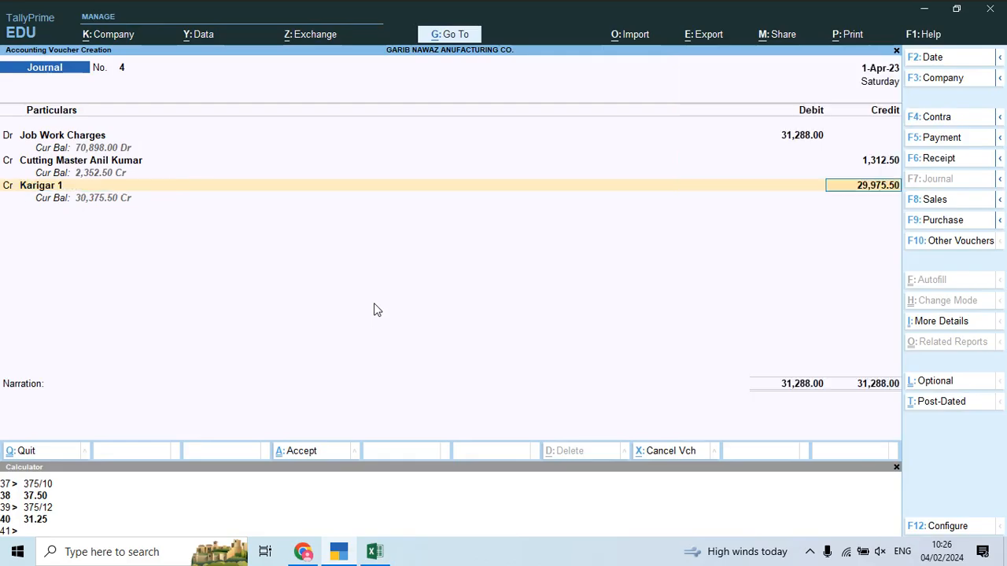
key(Return)
key(alt+Tab)
key(alt+Tab)
text(1925)
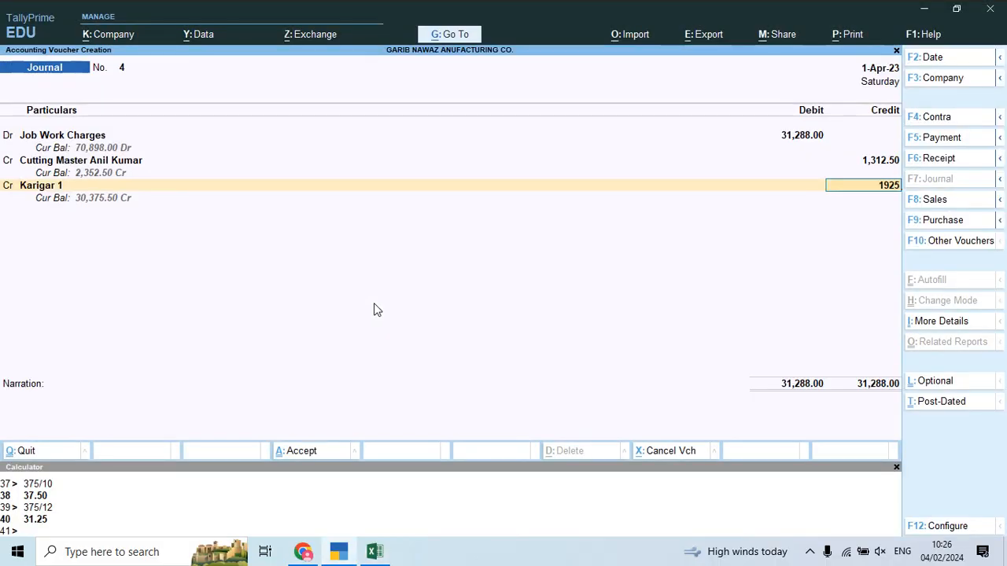
key(Return)
Step: Credit Karigar 2 and Karigar 3 with 1,100 each
key(alt+Tab)
key(alt+Tab)
text(Kar)
key(Down)
key(Down)
key(Return)
key(alt+Tab)
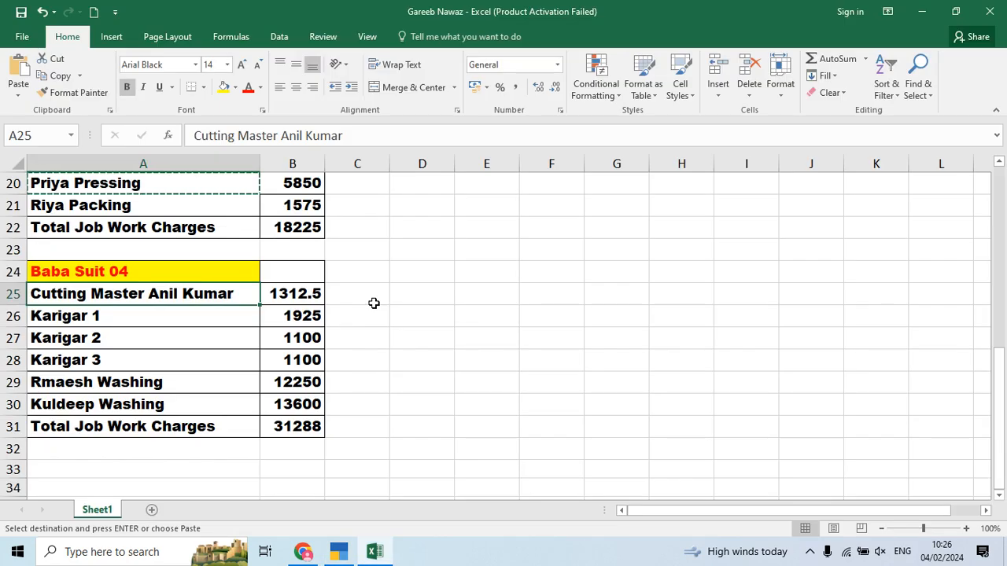
key(alt+Tab)
text(1100)
key(Return)
text(Kar)
key(Down)
key(Down)
key(Return)
text(1100)
key(Return)
key(Return)
key(alt+Tab)
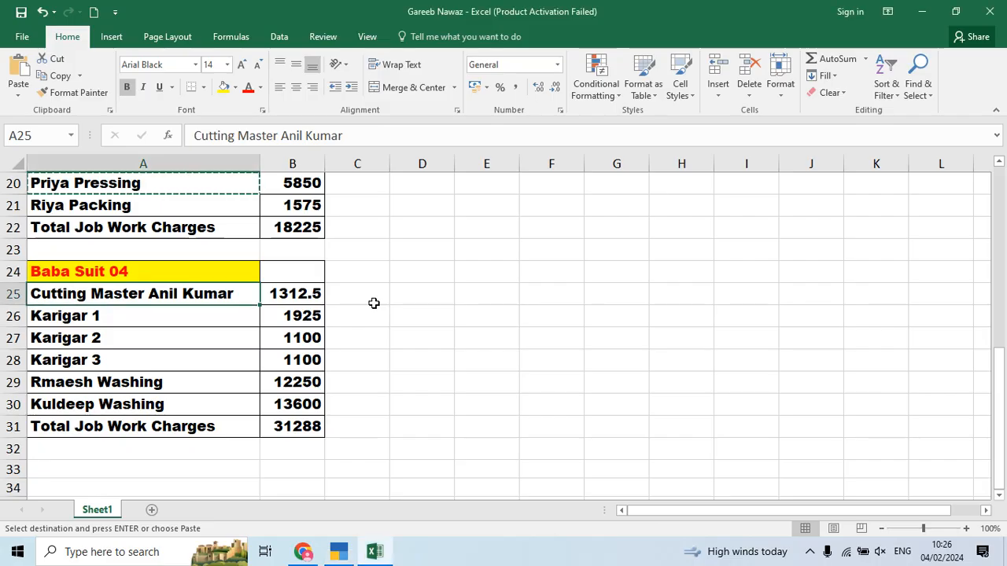
key(alt+Tab)
key(alt+Tab)
Step: Create ledger Rmaesh Washing under Job Workers and credit it 12,250
click(105, 381)
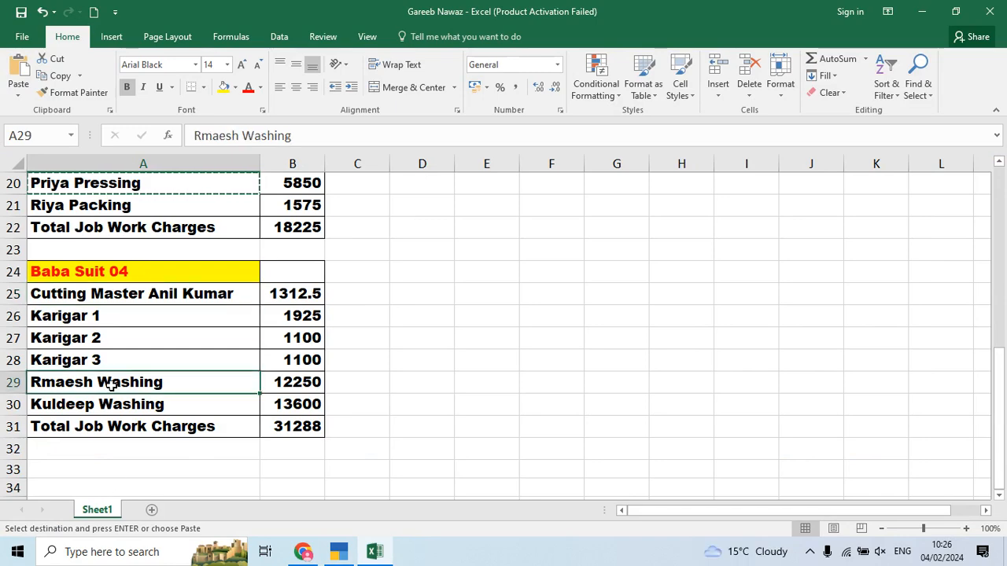
key(ctrl+c)
key(alt+Tab)
key(alt+c)
key(ctrl+v)
key(Return)
key(Return)
key(ctrl+a)
key(alt+Tab)
key(alt+Tab)
text(12250)
key(Return)
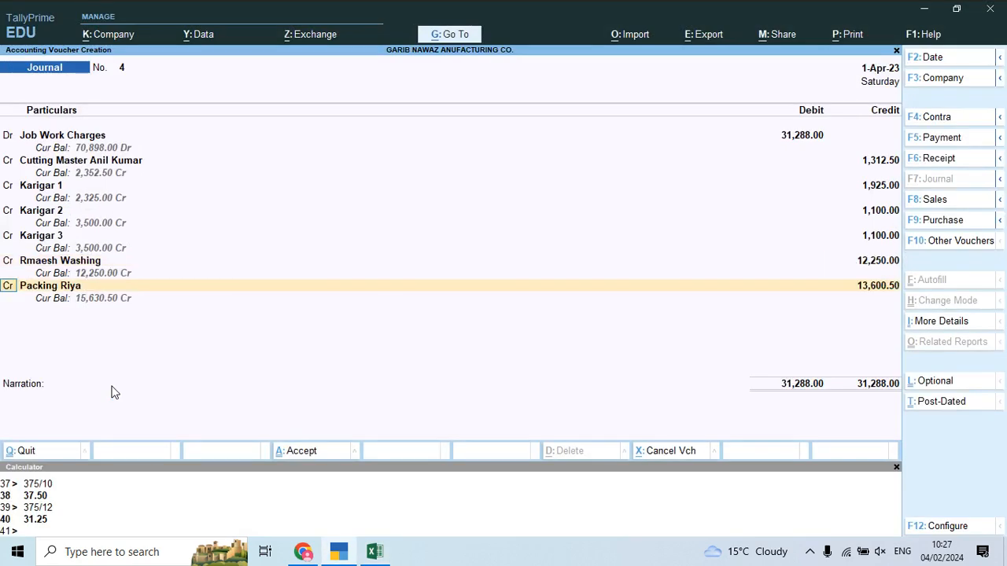
key(Return)
key(Return)
Step: Add new ledger Kuldeep Washing credited 13,600.50, fill the narration, and save journal 4
key(alt+Tab)
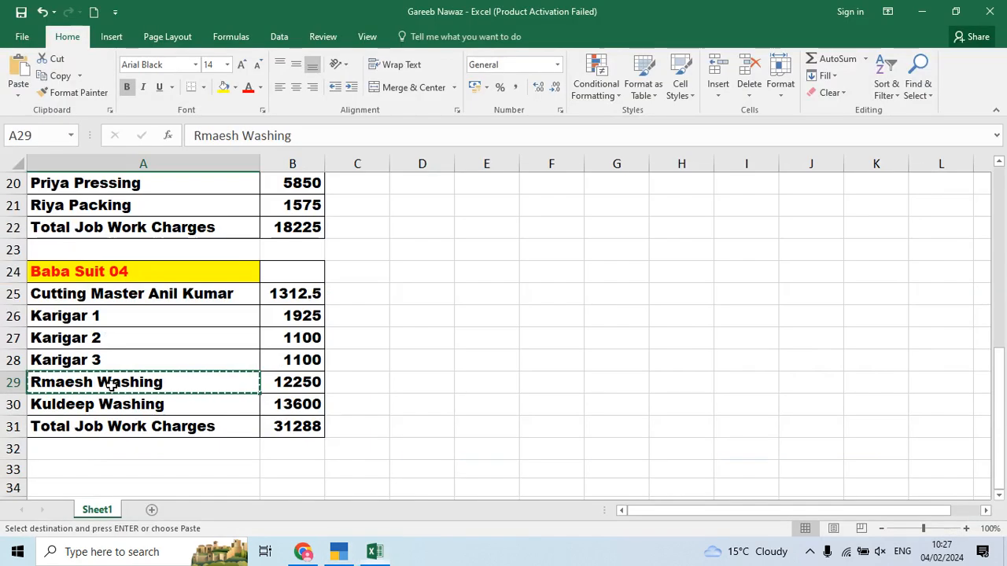
key(alt+Tab)
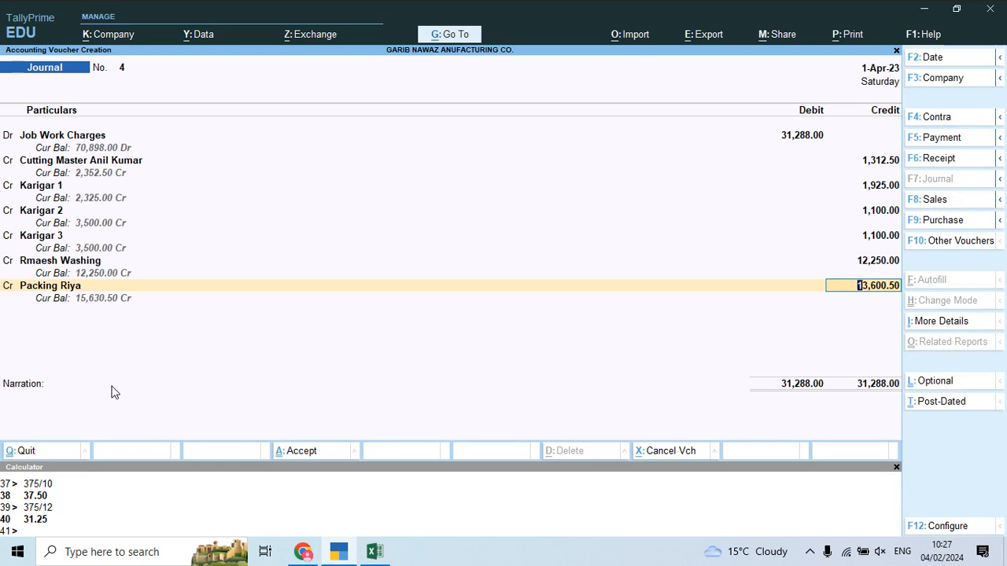
key(alt+Tab)
key(alt+Tab)
key(alt+Tab)
key(alt+Tab)
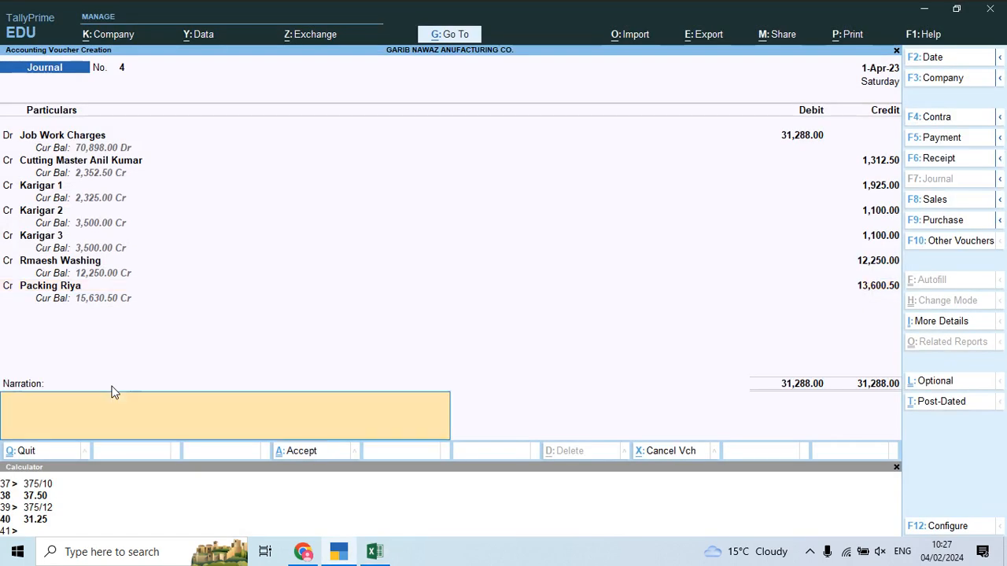
key(BackSpace)
key(alt+Tab)
key(Down)
key(ctrl+c)
key(alt+Tab)
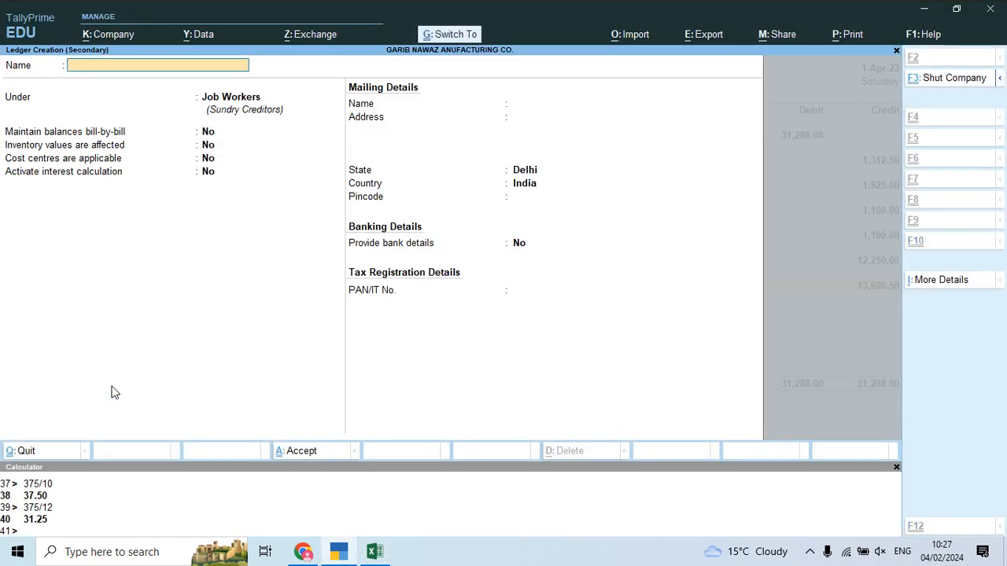
key(ctrl+v)
key(Return)
key(ctrl+a)
key(Return)
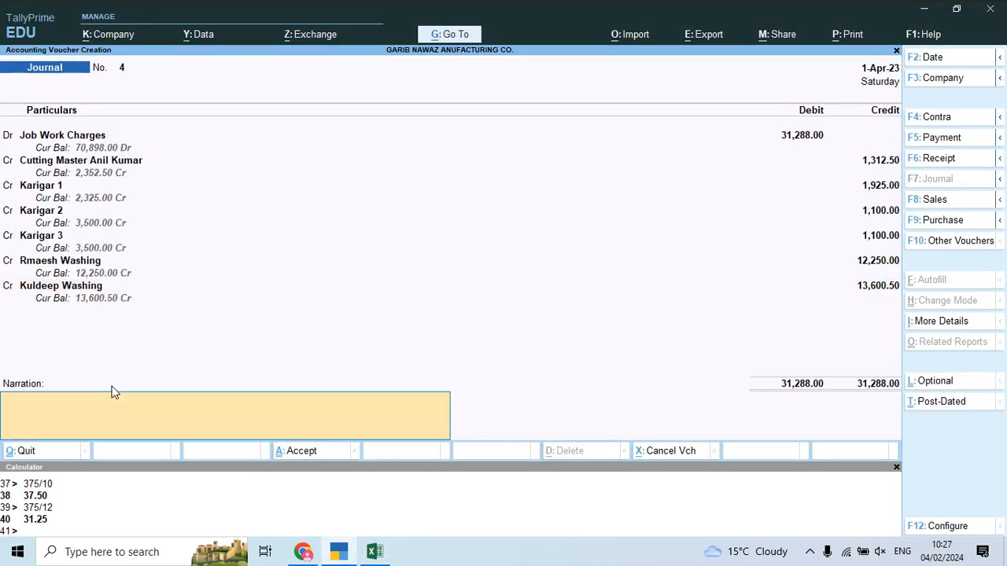
key(ctrl+r)
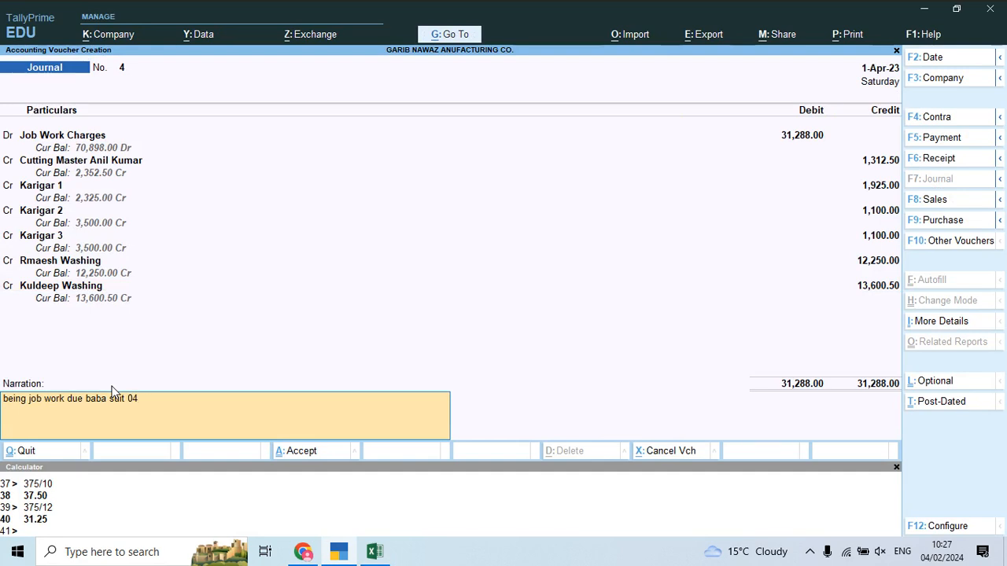
key(Return)
key(Return)
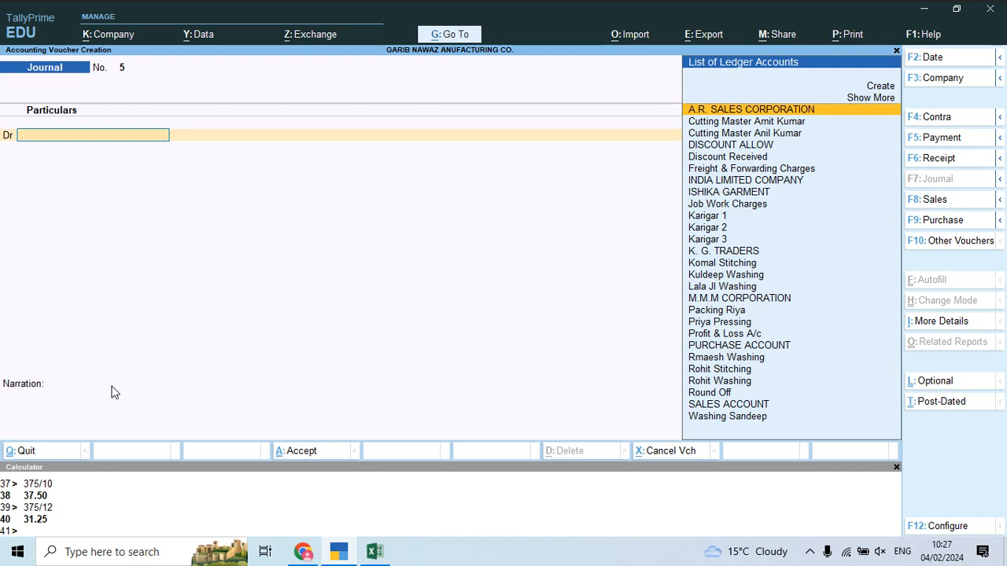
Step: Review the Stock Summary's Raw Material items and Finish group Baba Suit items
key(Escape)
key(Down)
key(Down)
key(Down)
key(Down)
key(Return)
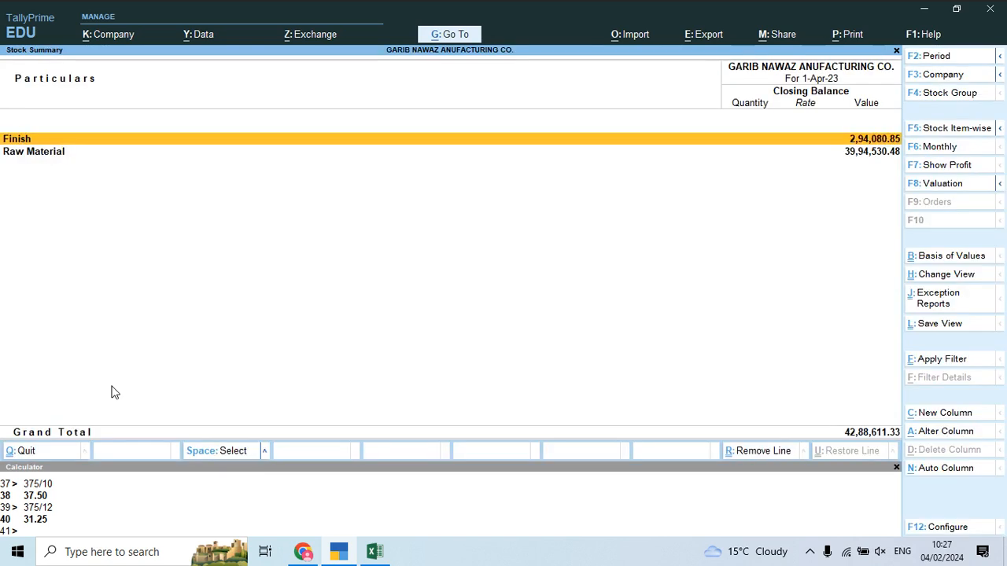
key(Down)
key(Up)
key(Down)
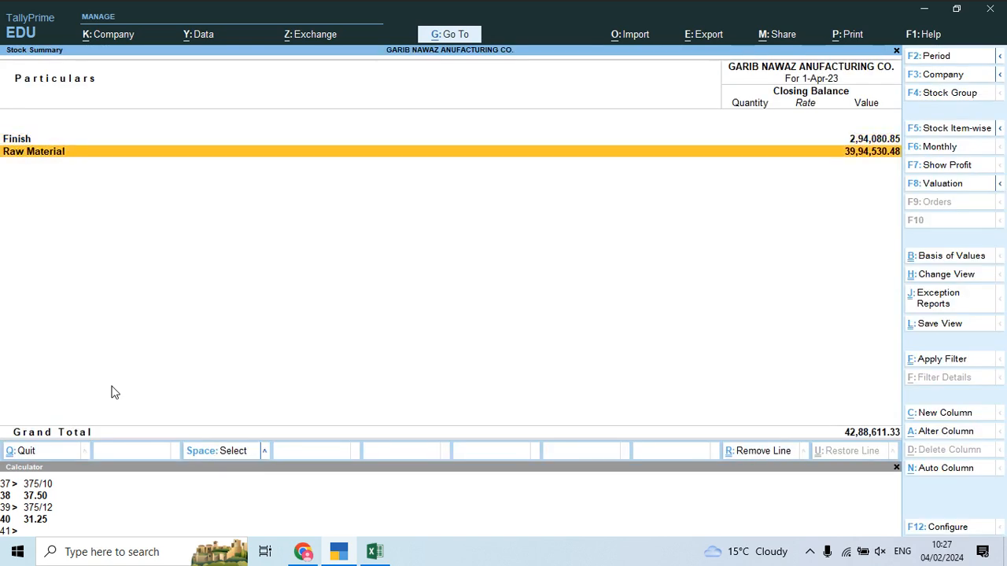
key(Return)
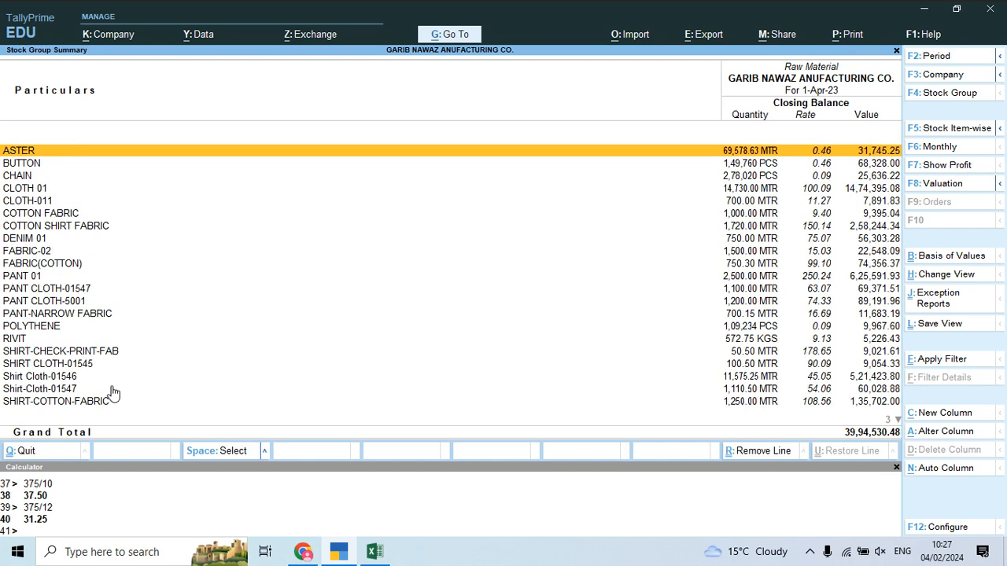
key(Escape)
key(Up)
key(Return)
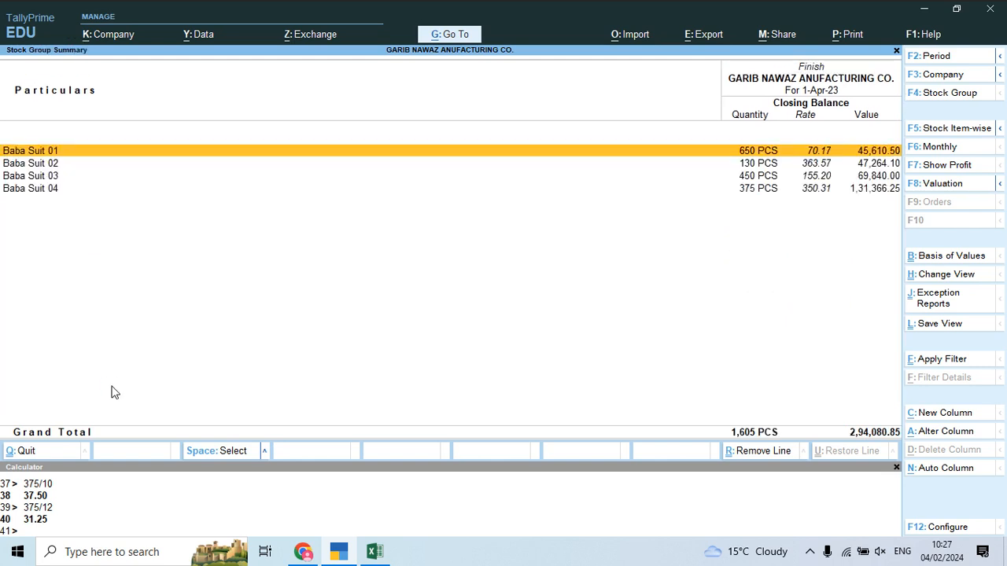
key(Down)
key(Down)
key(Down)
key(Up)
key(Up)
key(Up)
key(Escape)
key(Escape)
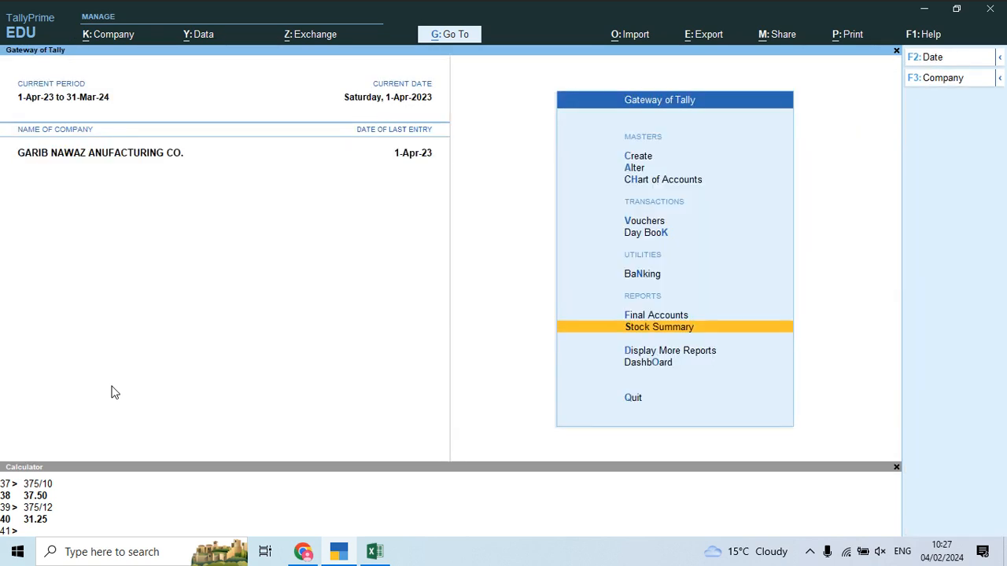
Step: Drill from the Balance Sheet through Current Liabilities and Sundry Creditors to Job Workers balances
key(Up)
key(Return)
key(Return)
key(Down)
key(Down)
key(Down)
key(Up)
key(Return)
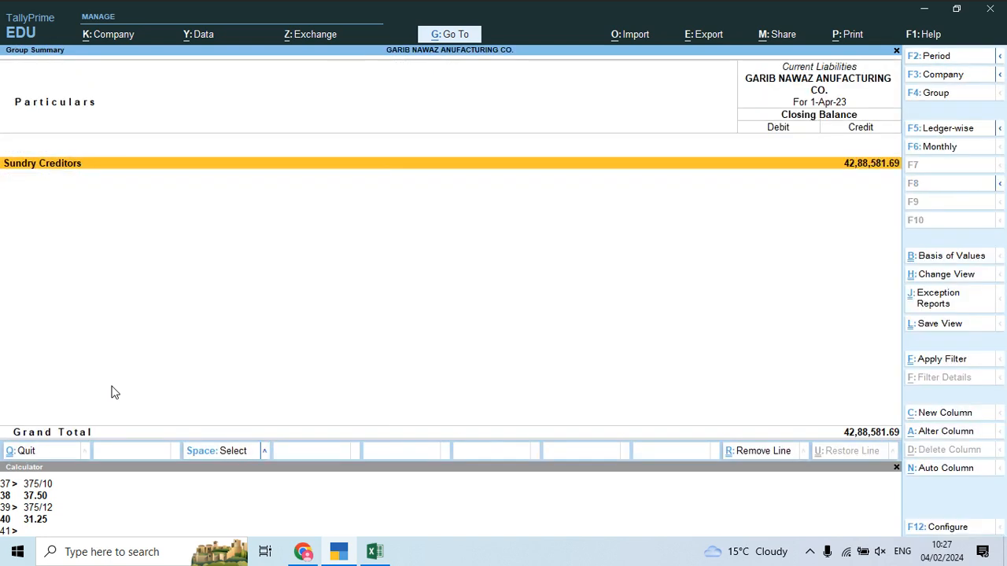
key(Return)
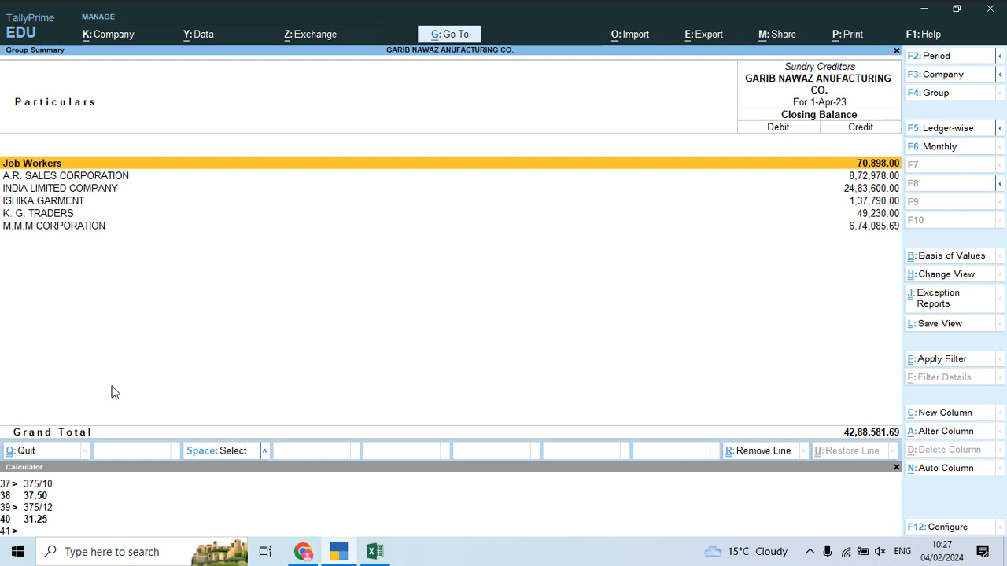
key(Return)
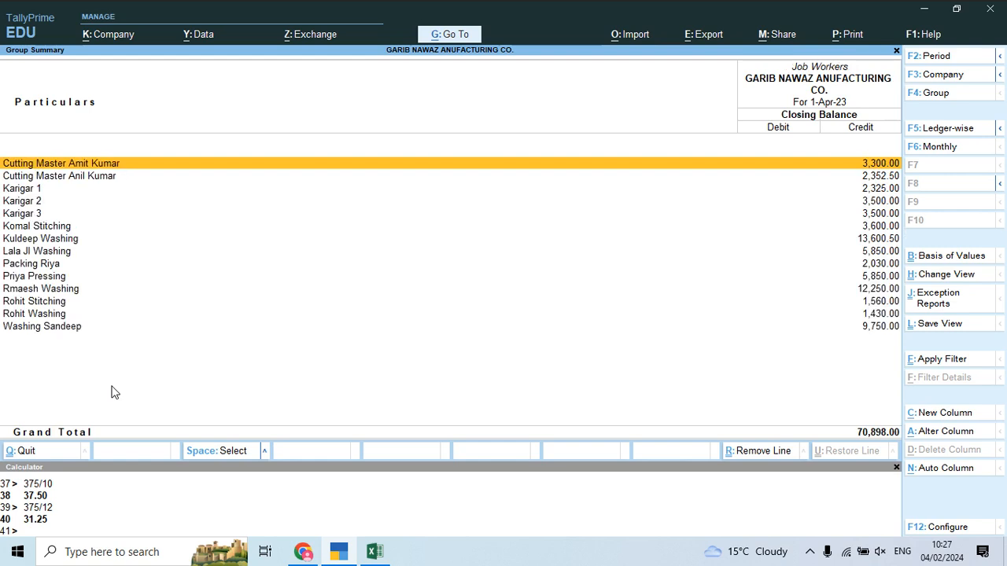
key(Down)
key(Down)
key(Down)
key(Down)
key(Down)
key(Down)
key(Down)
key(Down)
key(Down)
key(Down)
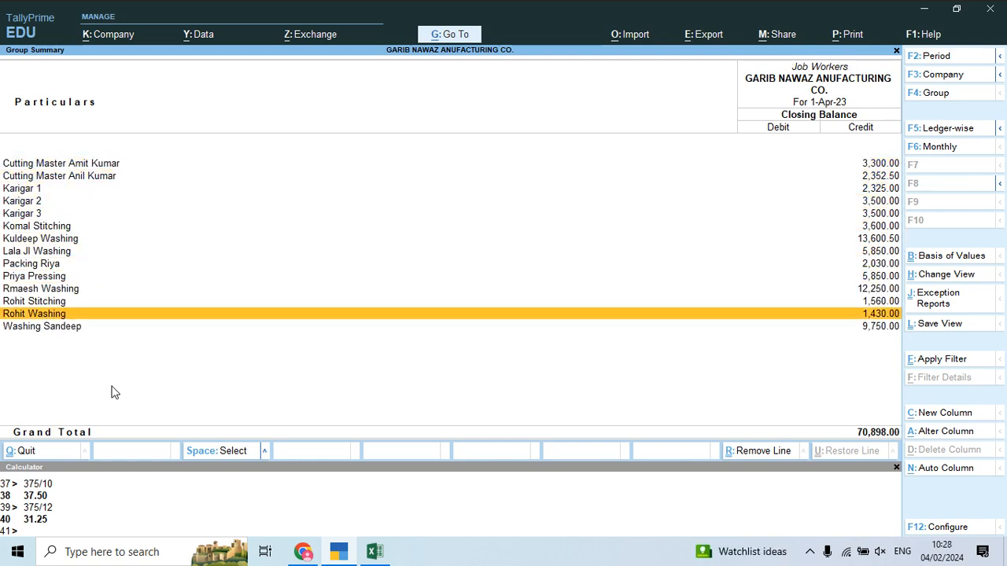
key(Down)
key(Down)
key(Down)
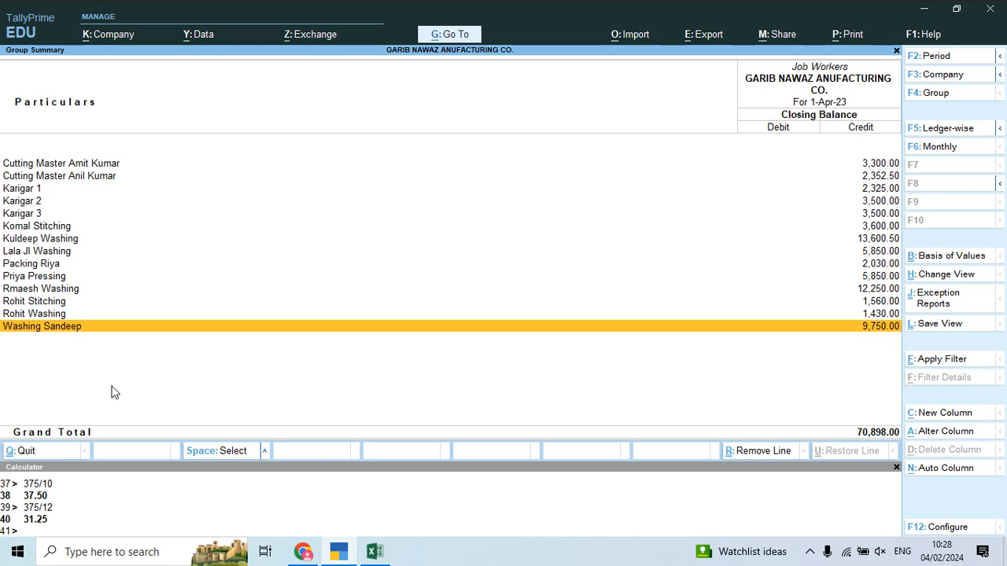
Step: Cancel the pending copy and close the Excel workbook
key(alt+Tab)
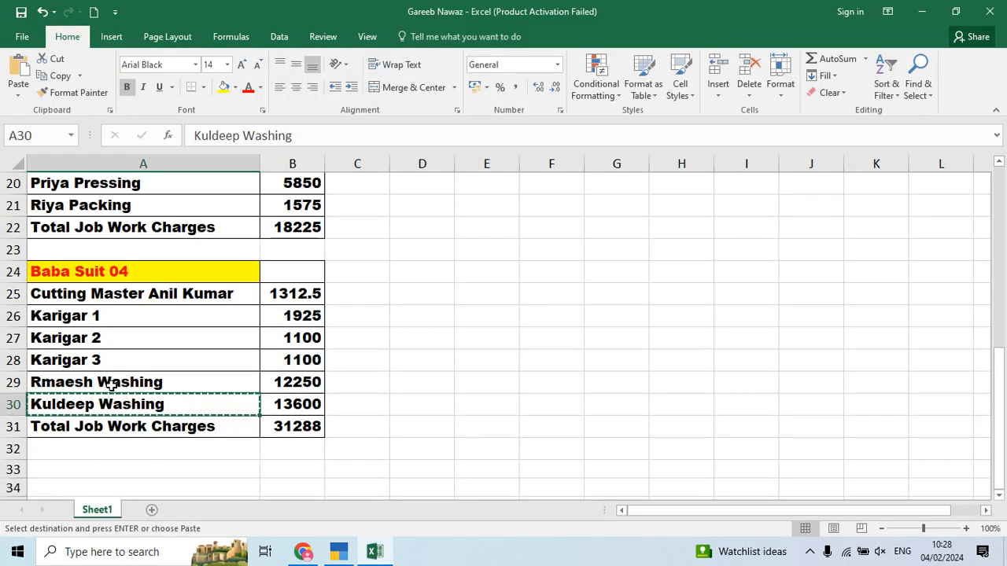
click(353, 333)
key(Escape)
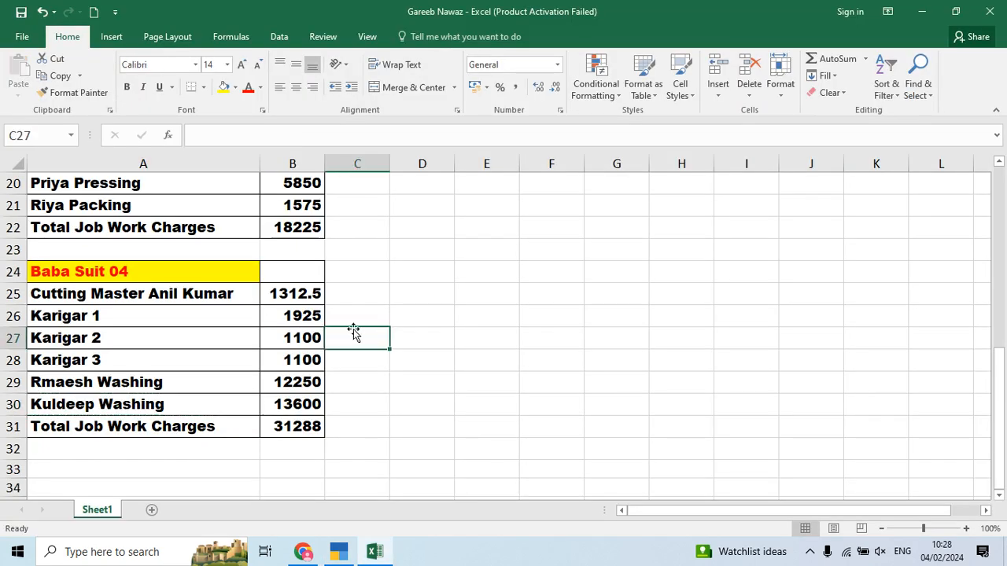
click(990, 11)
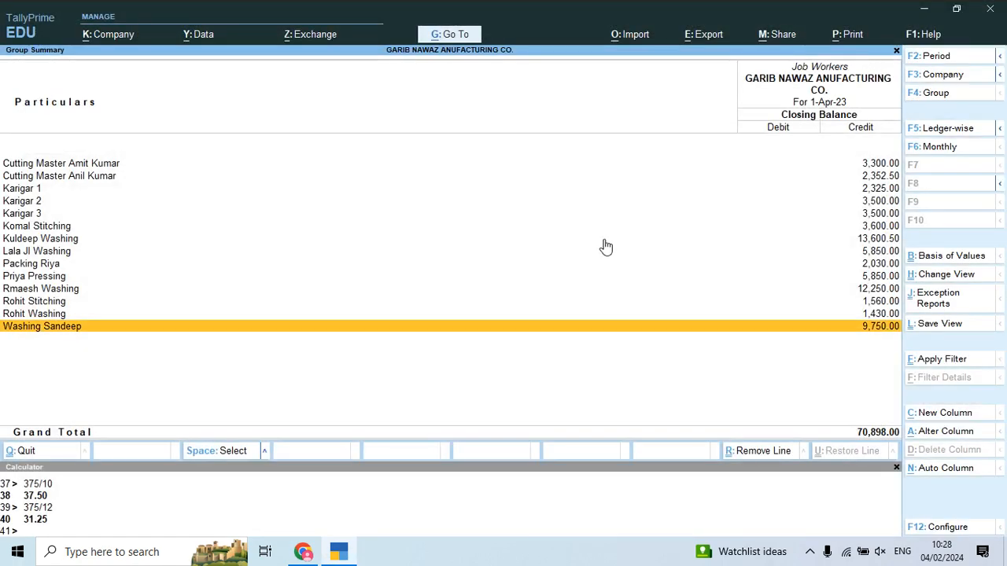
click(605, 239)
key(alt+Tab)
Step: Scroll the PDF to page 12's Garib Nawaz sales invoice for Baba Suit 01–04
scroll(515, 286, down, 8)
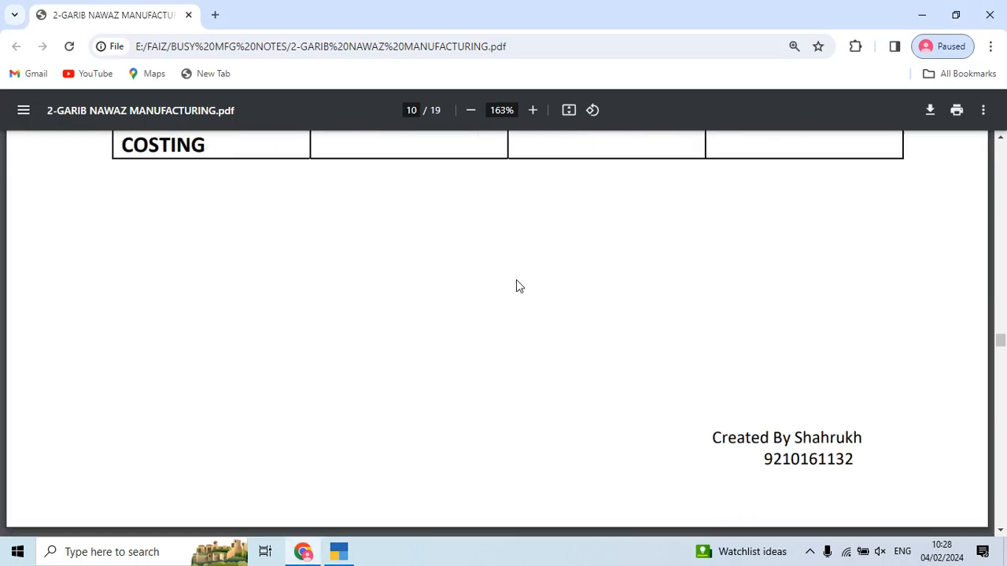
scroll(520, 288, down, 3)
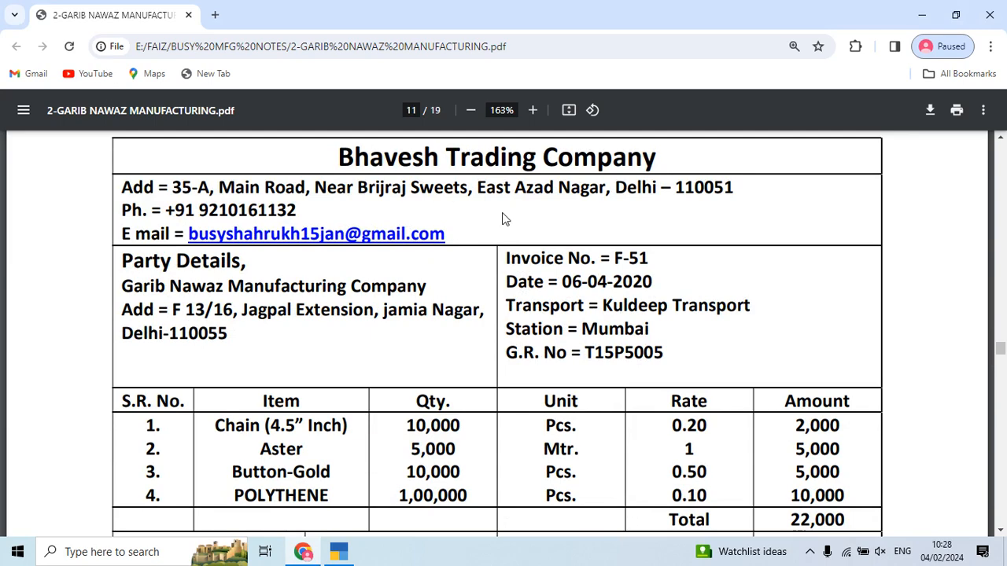
scroll(505, 219, down, 12)
scroll(505, 219, up, 10)
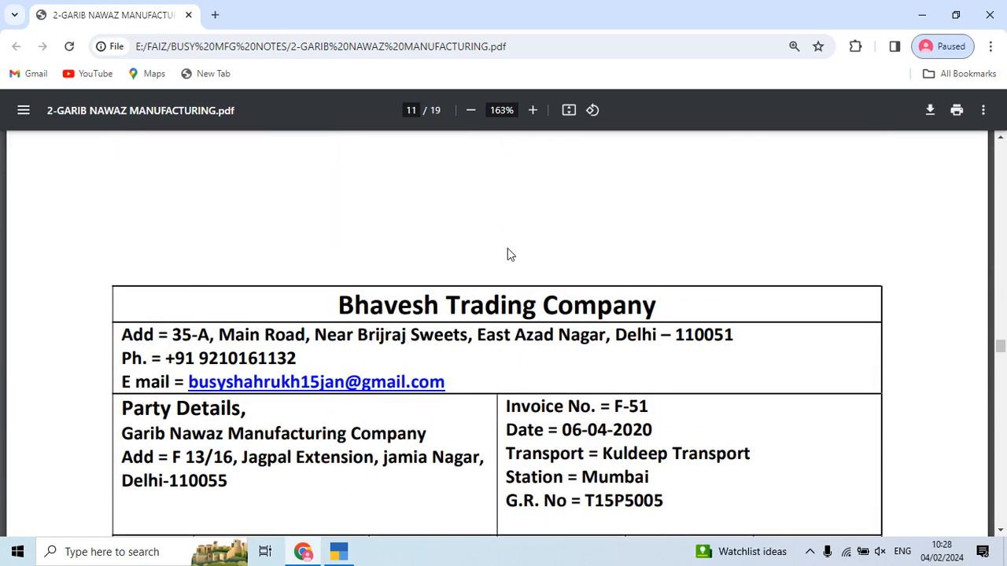
scroll(508, 254, down, 7)
scroll(511, 267, down, 8)
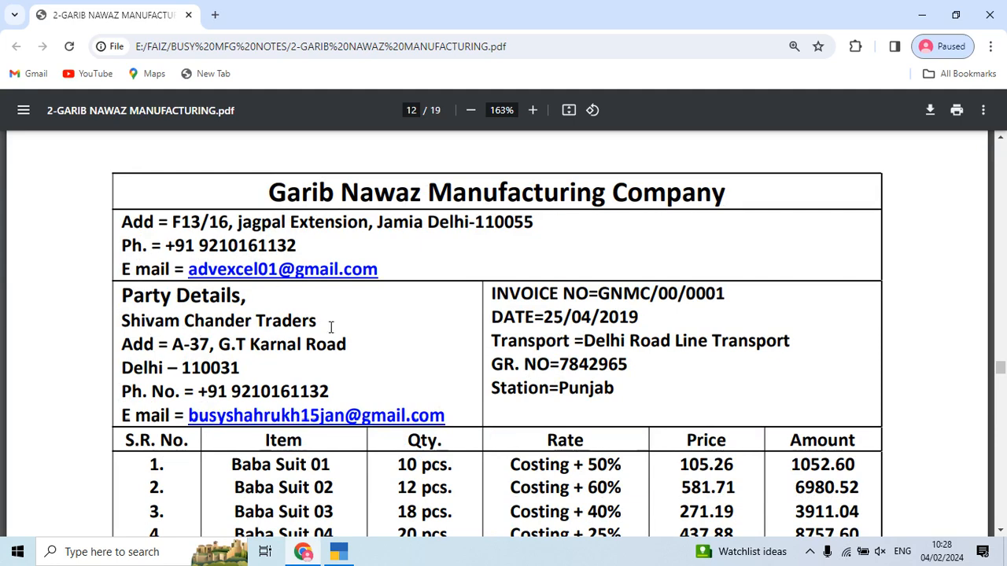
Step: Back out of the Tally report from Sundry Creditors to the Balance Sheet
key(alt+Tab)
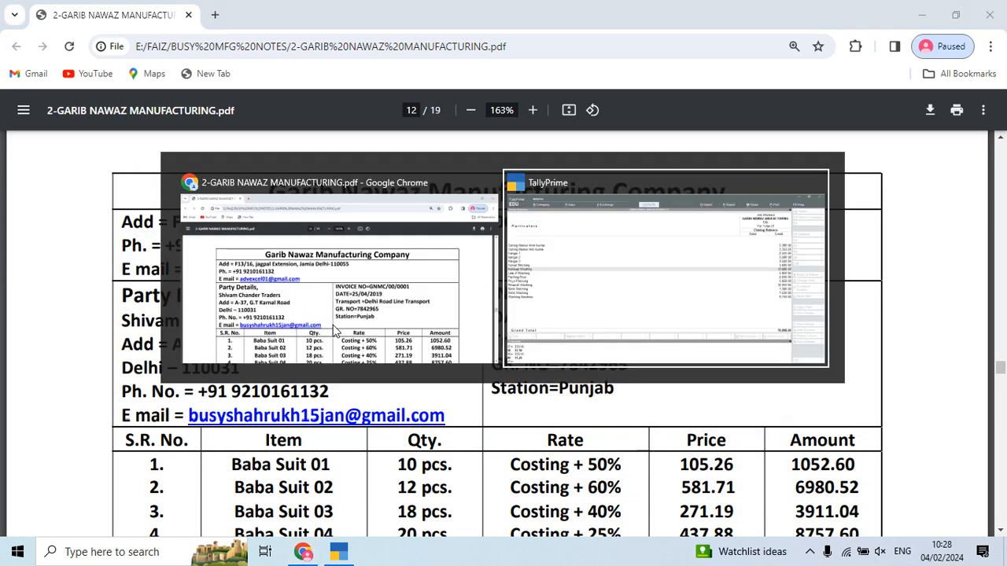
key(Escape)
key(Escape)
key(Escape)
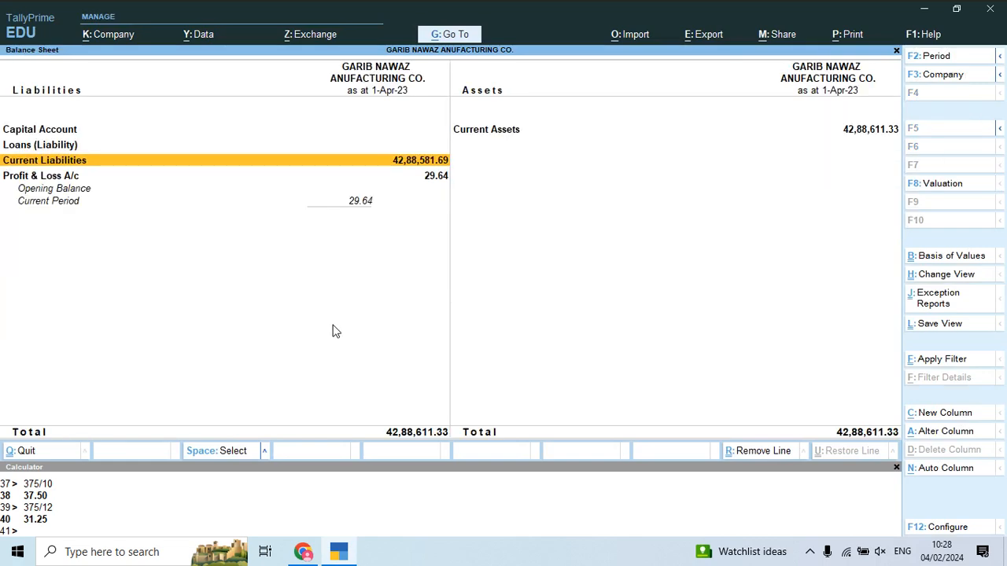
key(Escape)
key(Escape)
key(Up)
key(Up)
key(Up)
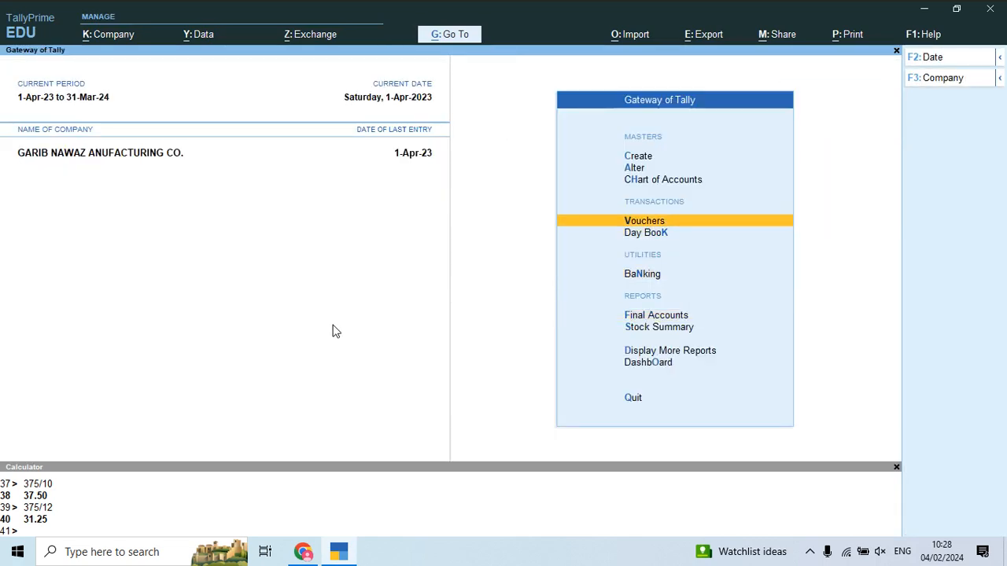
Step: Start a Sales voucher and create party ledger named Shivam Chander Traders from the invoice
key(Return)
key(F8)
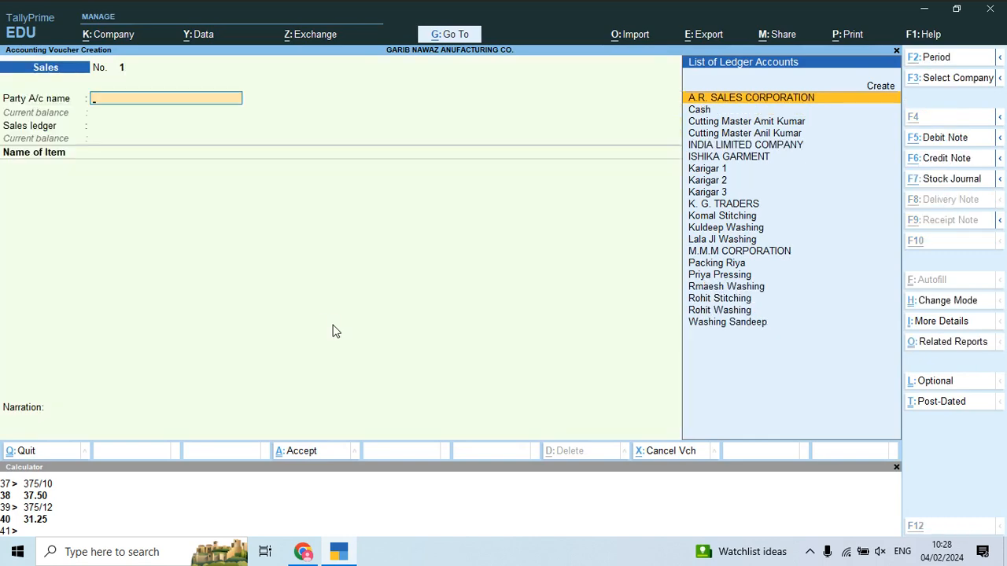
key(alt+Tab)
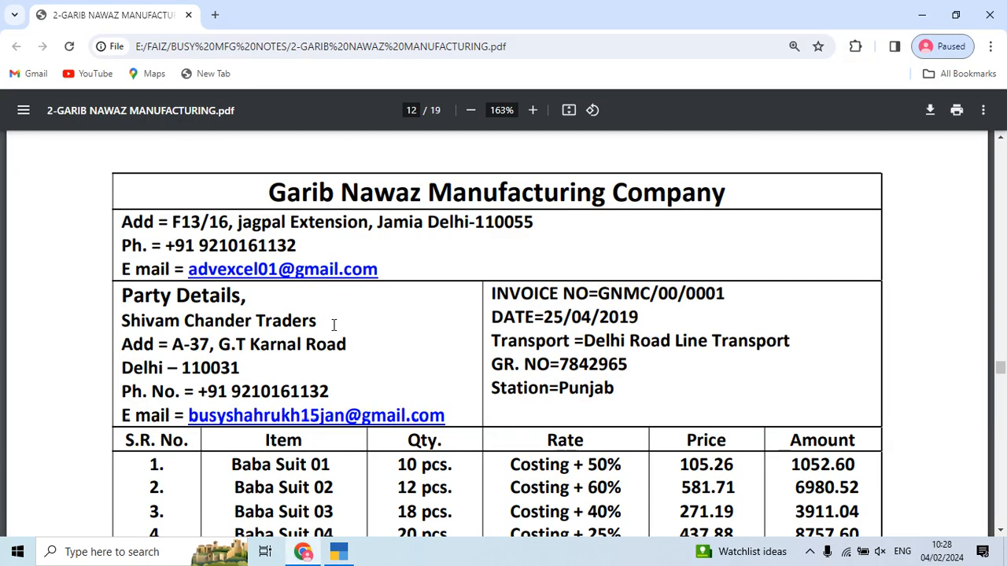
drag(321, 325, 122, 325)
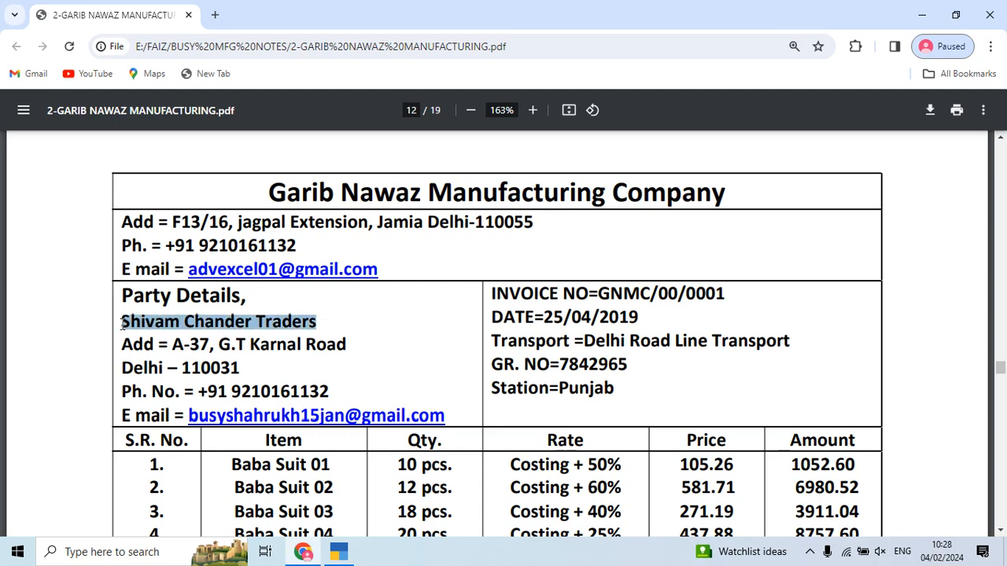
key(ctrl+c)
key(alt+Tab)
key(ctrl+alt+v)
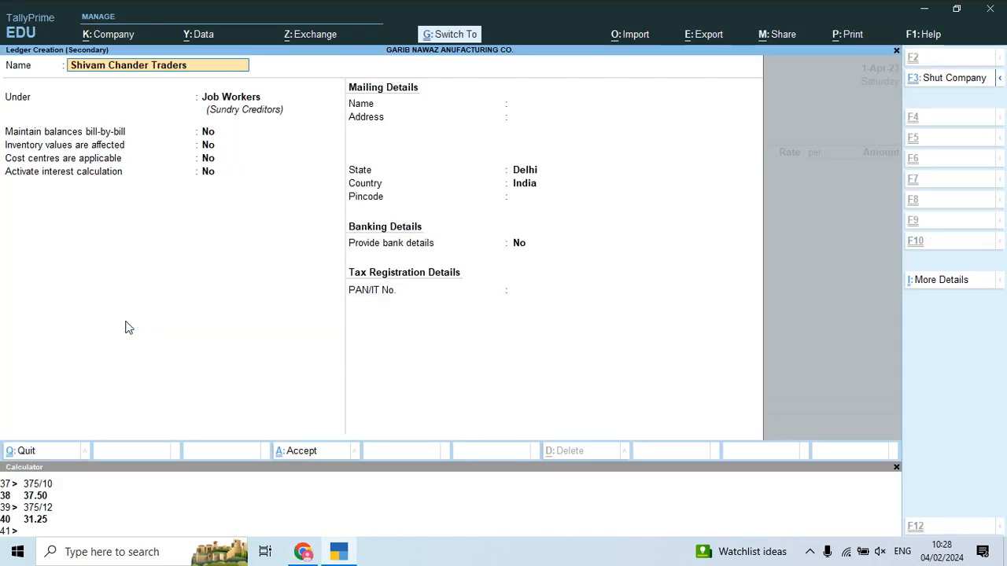
key(Return)
Step: Place the ledger under Sundry Debtors with bill-by-bill balances and an 8-day credit period
text(Sun)
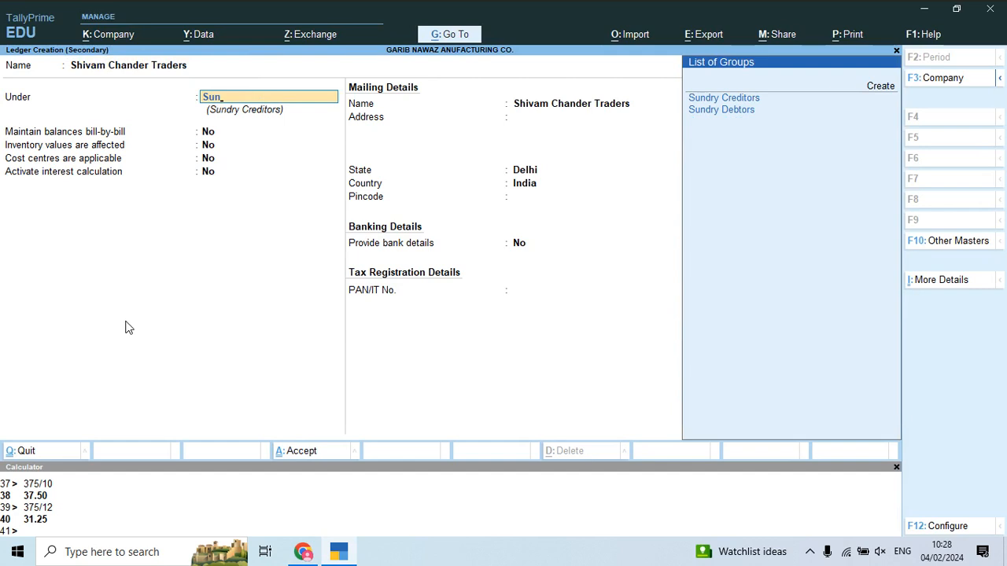
key(Down)
key(Return)
key(Return)
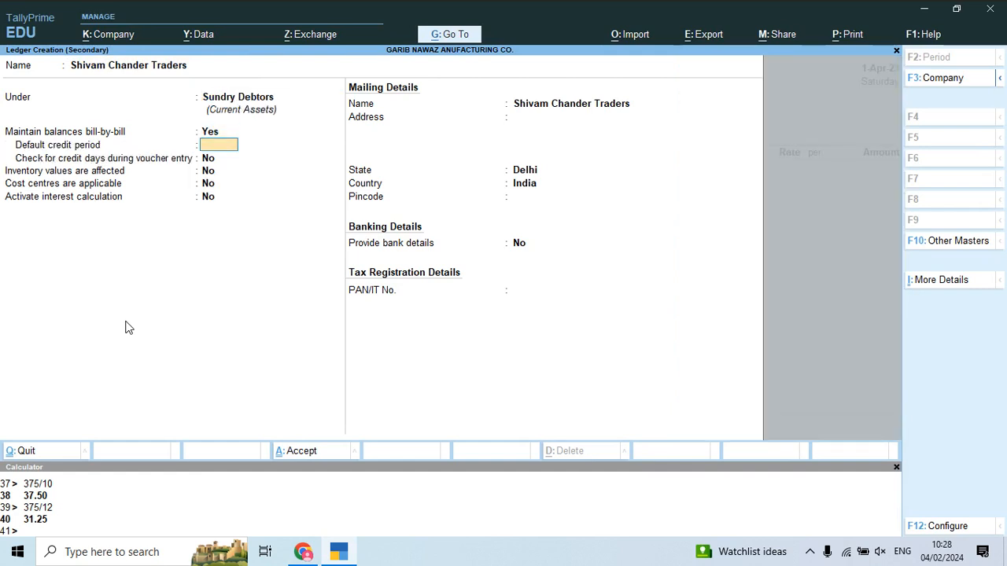
key(Return)
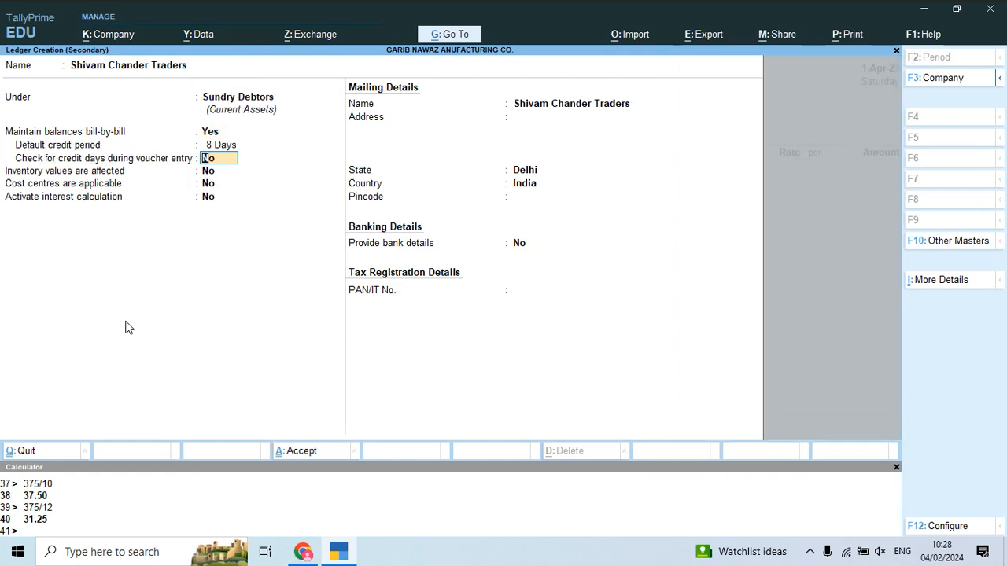
Step: Set 12% interest on a 365-day year for debit balances, save, and pick SALES ACCOUNT
key(Return)
key(Return)
key(Return)
text(y)
key(Return)
key(Return)
key(Return)
key(Return)
text(12)
key(Return)
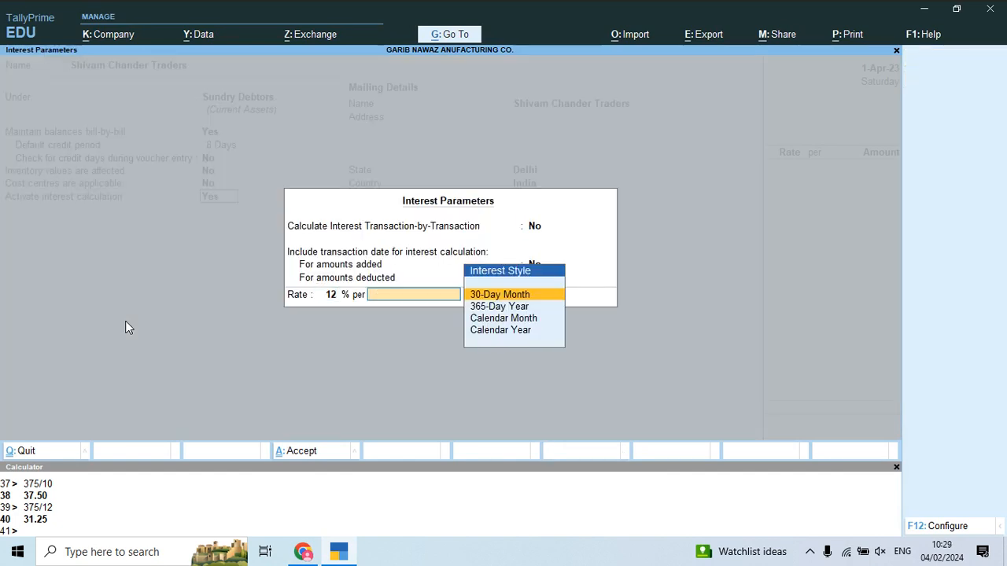
key(Down)
key(Return)
key(Down)
key(Down)
key(Return)
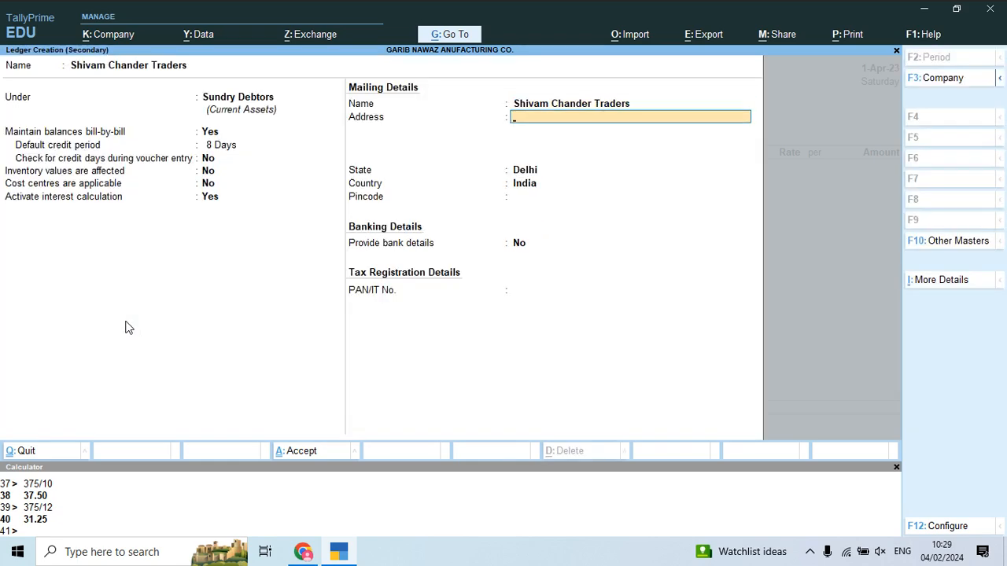
key(alt+Tab)
key(alt+Tab)
key(Return)
key(Return)
key(Return)
key(Return)
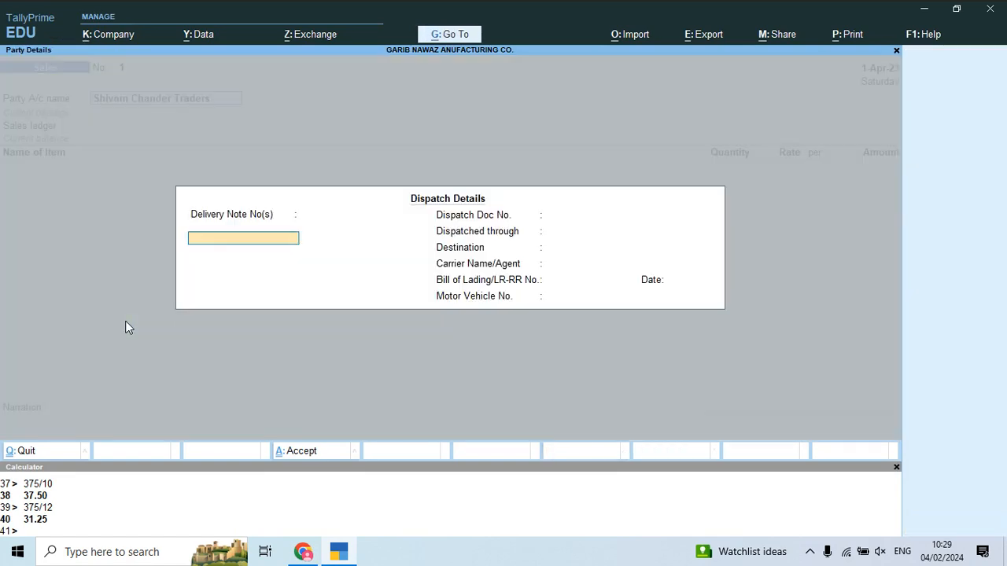
key(Return)
key(ctrl+a)
key(ctrl+a)
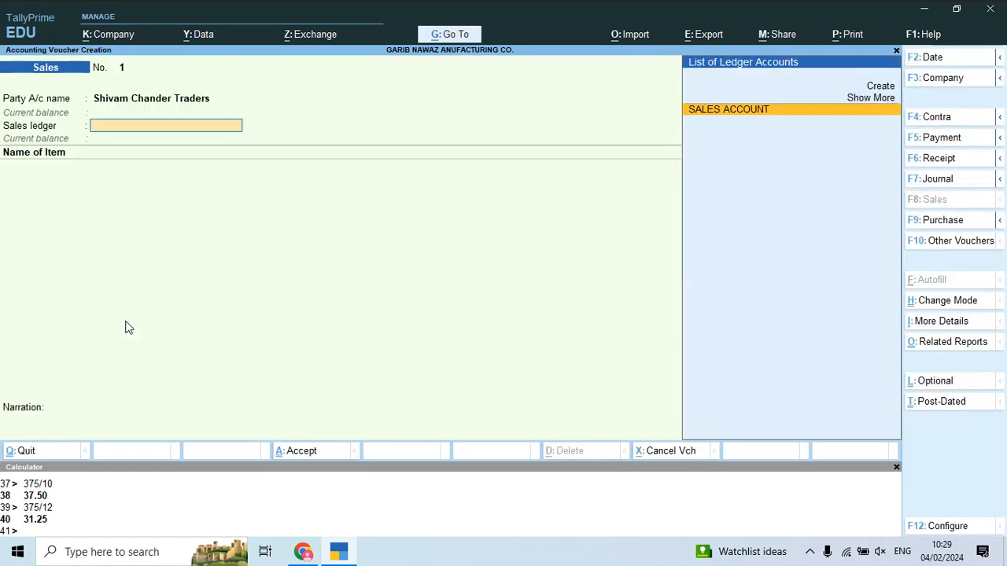
key(Return)
key(alt+Tab)
Step: Scroll to the invoice item table and check the costing +50% markup on Baba Suit 01
scroll(190, 321, down, 3)
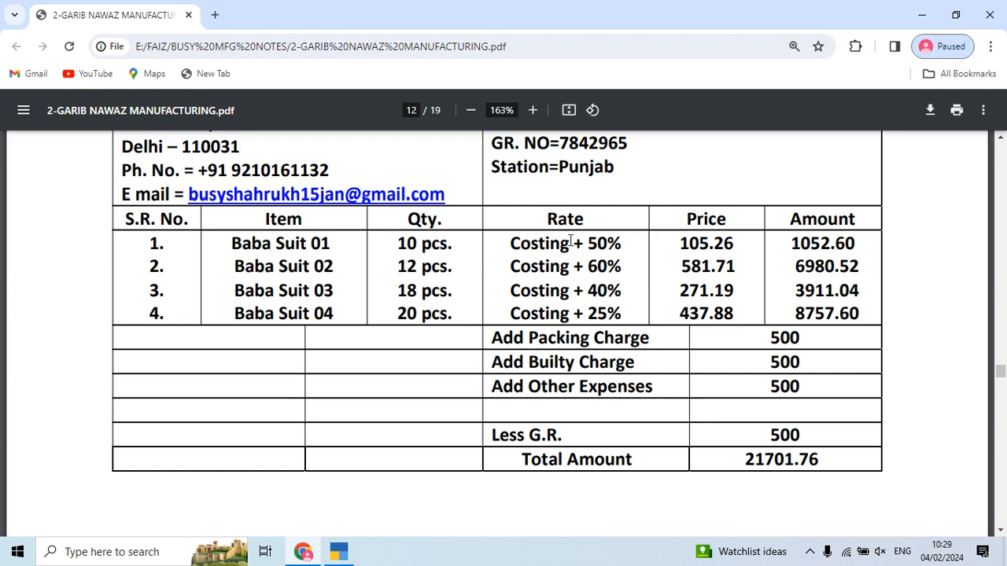
drag(587, 244, 612, 245)
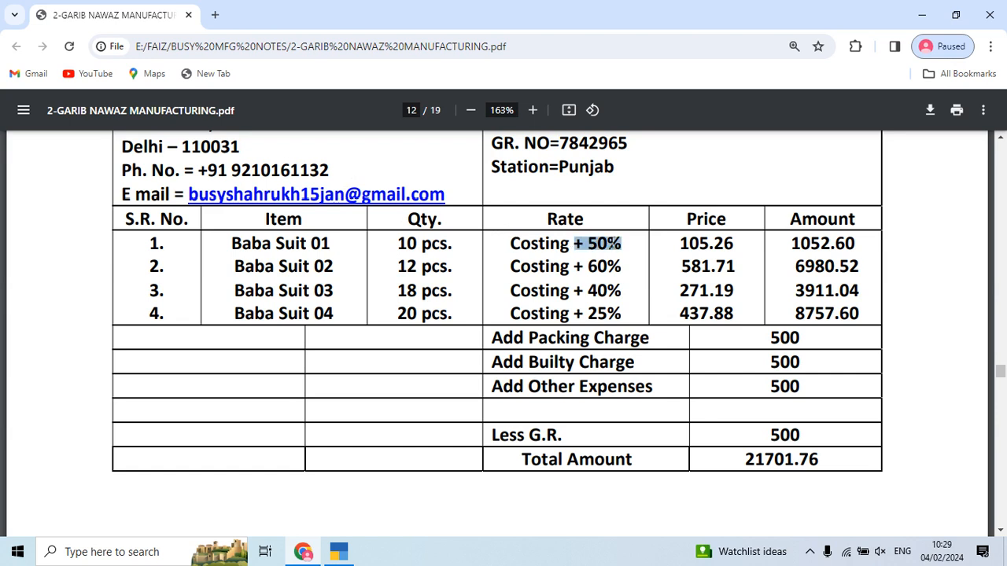
click(609, 266)
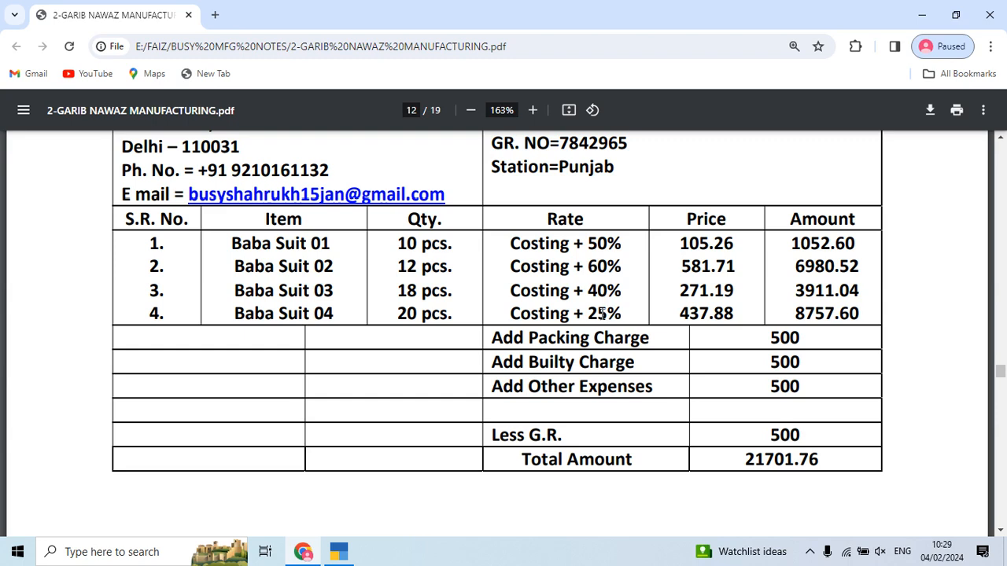
Step: Discard the unfinished sales voucher and open the Stock Summary report
key(alt+Tab)
key(Escape)
key(Return)
key(Down)
key(Down)
key(Down)
key(Down)
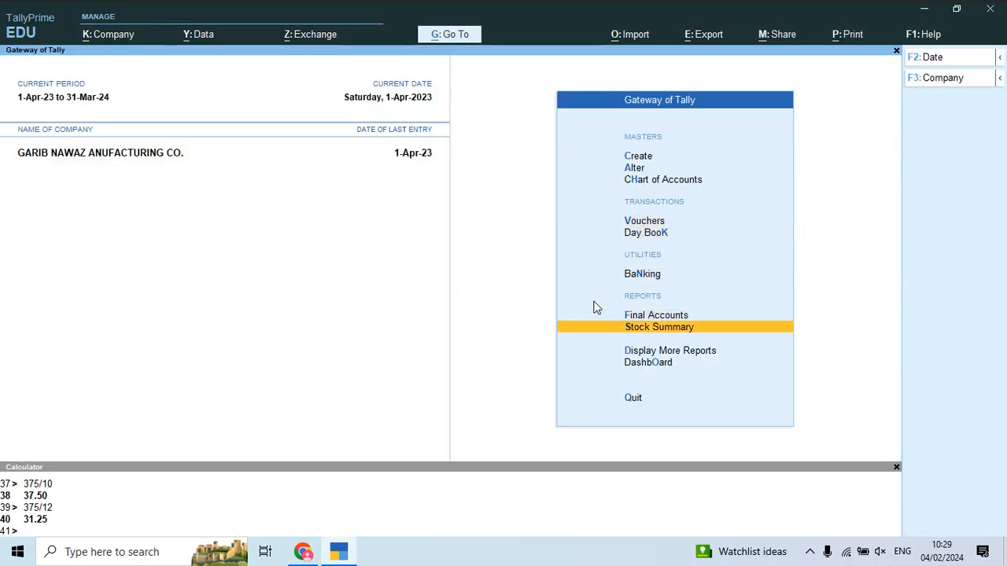
key(Up)
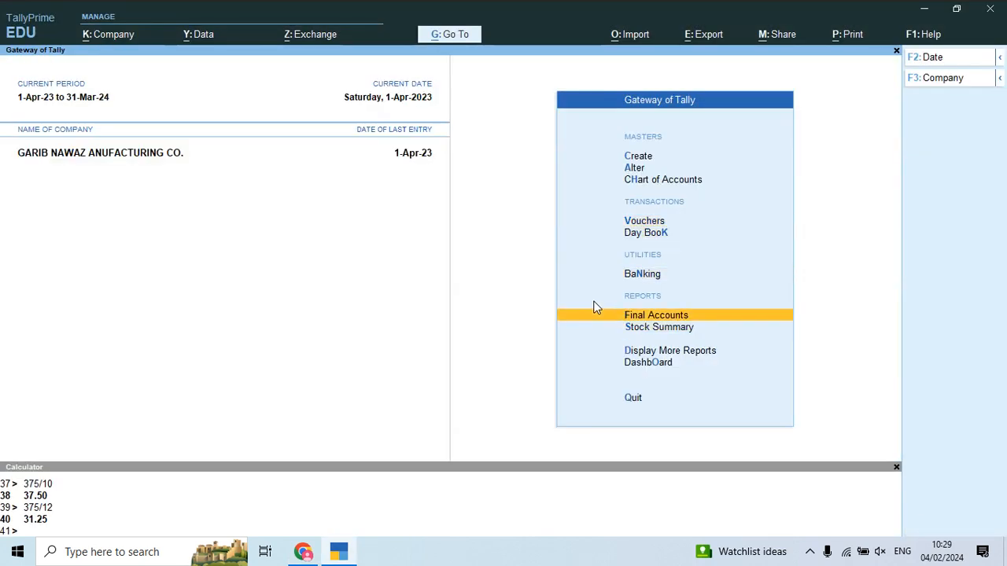
key(Return)
key(Escape)
key(Down)
key(Return)
key(Return)
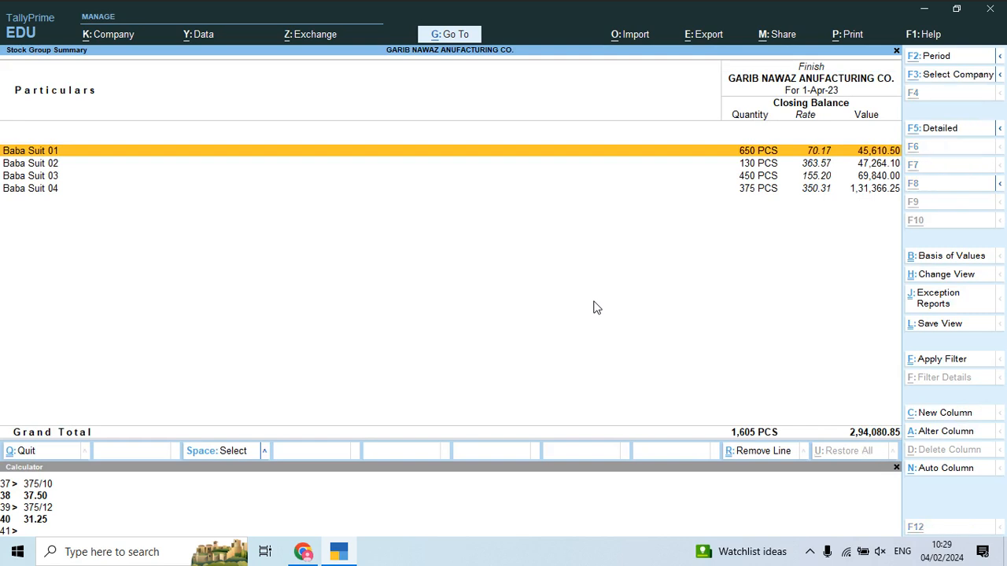
Step: Export the current Stock Summary to Excel as StkGrpSum.xlsx
key(alt+e)
key(Return)
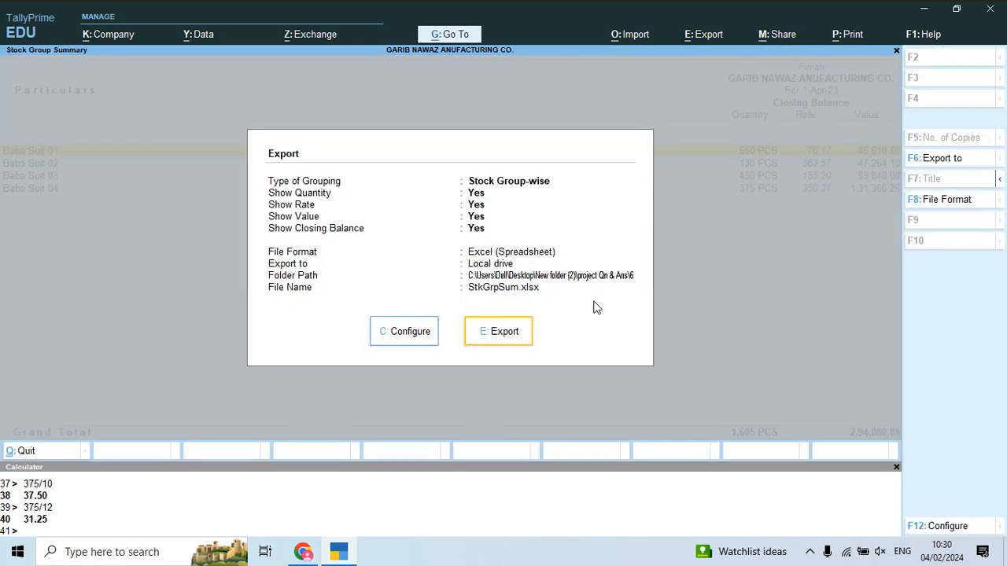
key(e)
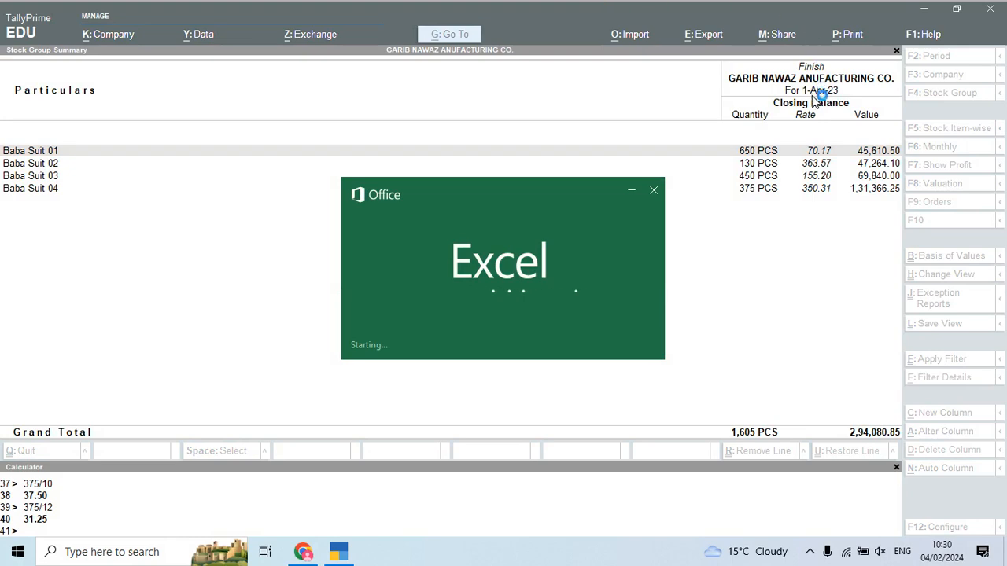
key(alt+Tab)
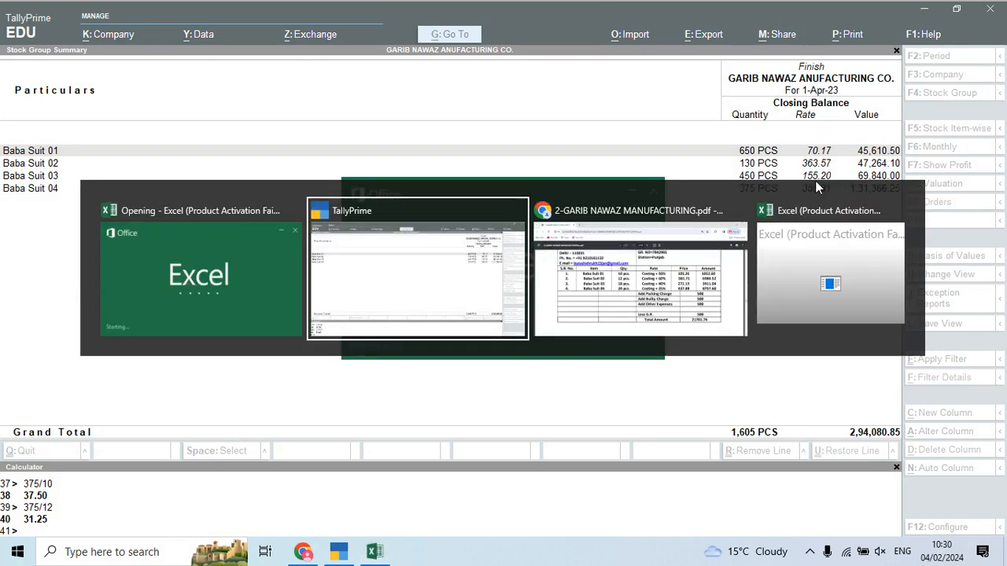
key(alt+Tab)
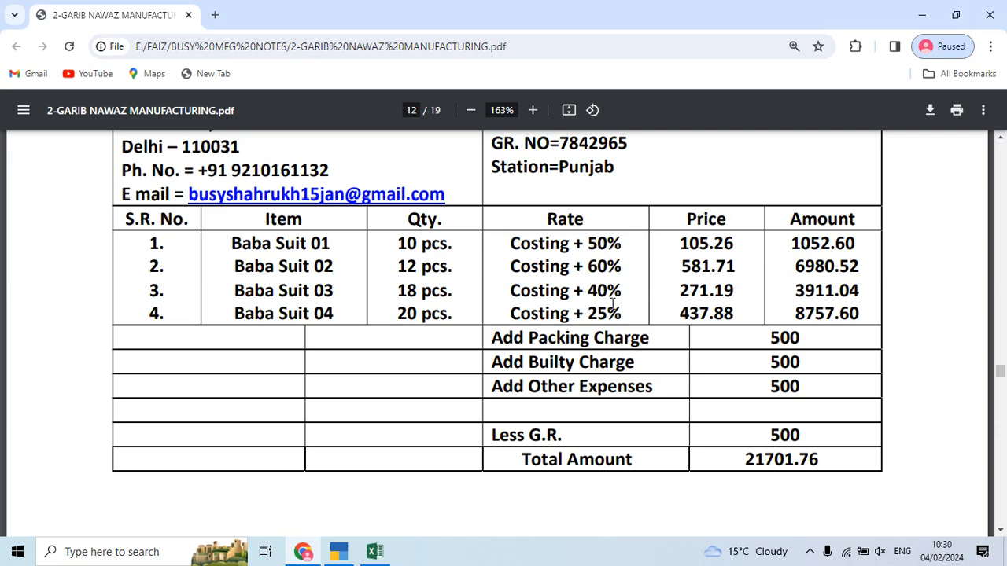
Step: Dismiss the activation notice and set the whole stock summary table in Arial Black
key(alt+Tab)
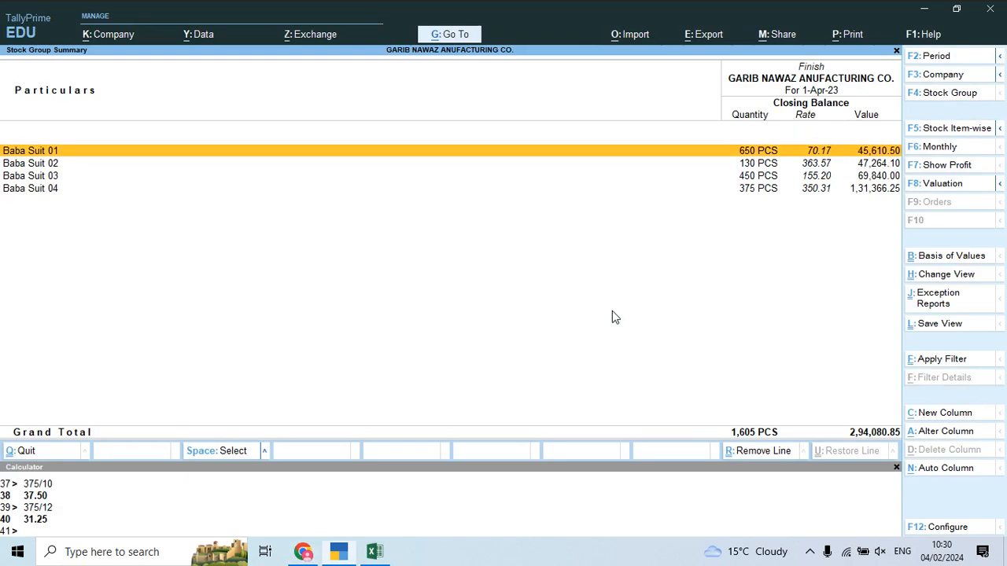
click(378, 553)
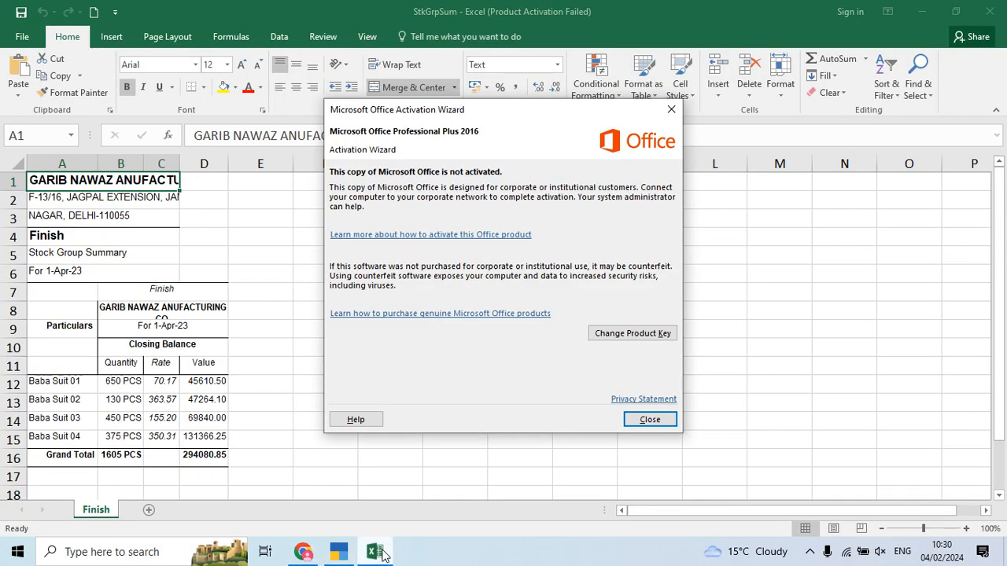
click(647, 419)
key(ctrl+a)
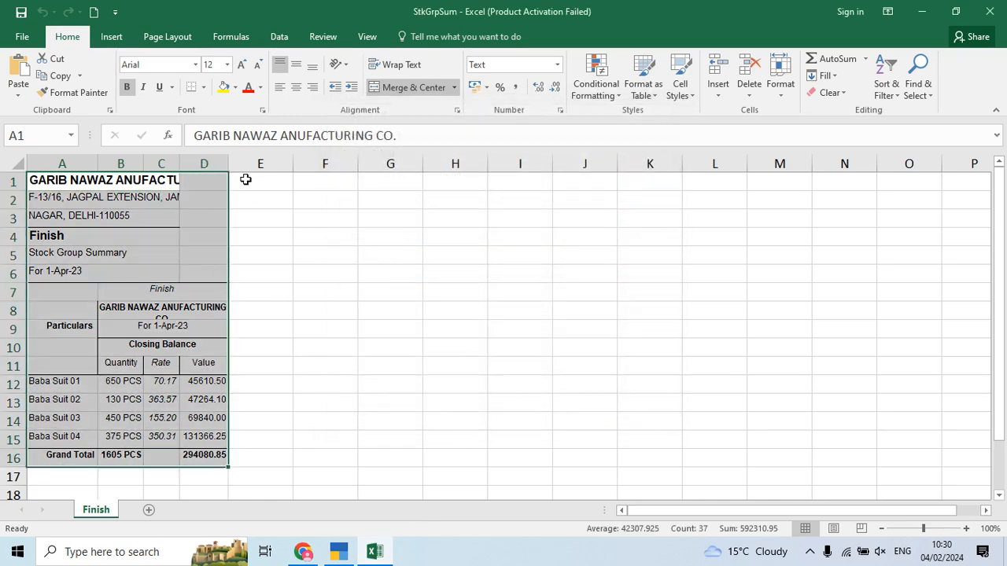
click(196, 66)
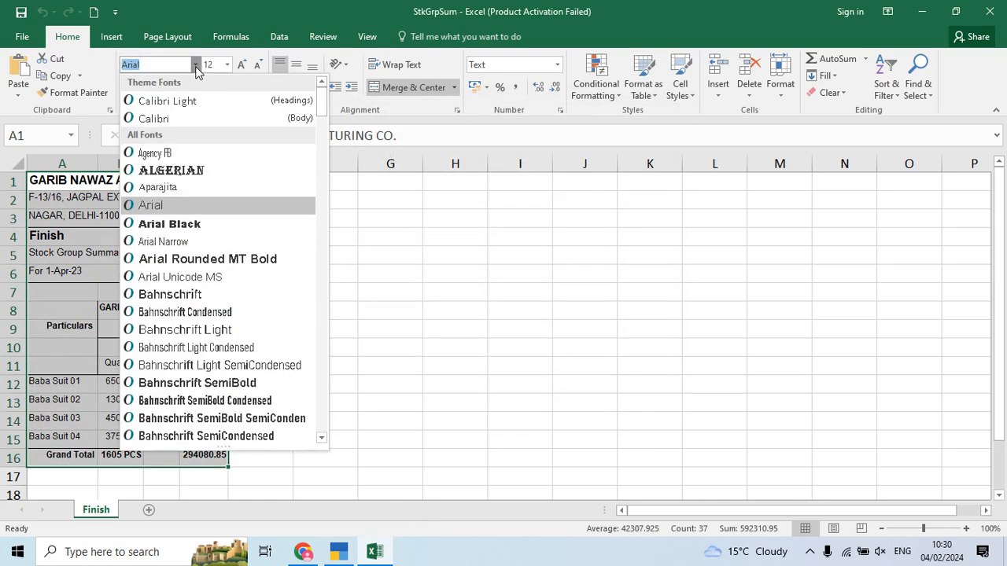
click(181, 225)
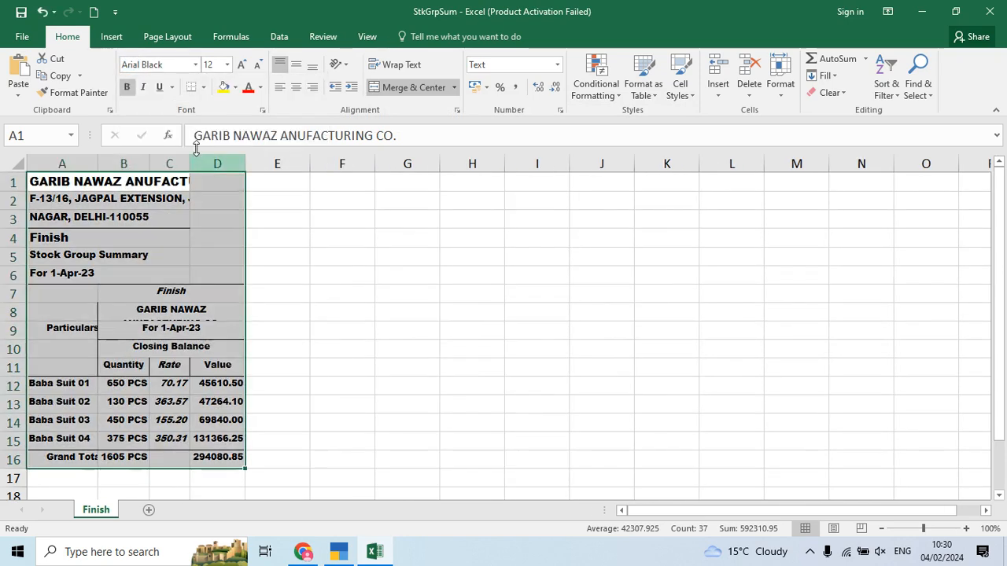
click(276, 325)
Step: Widen column C and enter 50 in cell E12 beside Baba Suit 01
drag(189, 163, 206, 162)
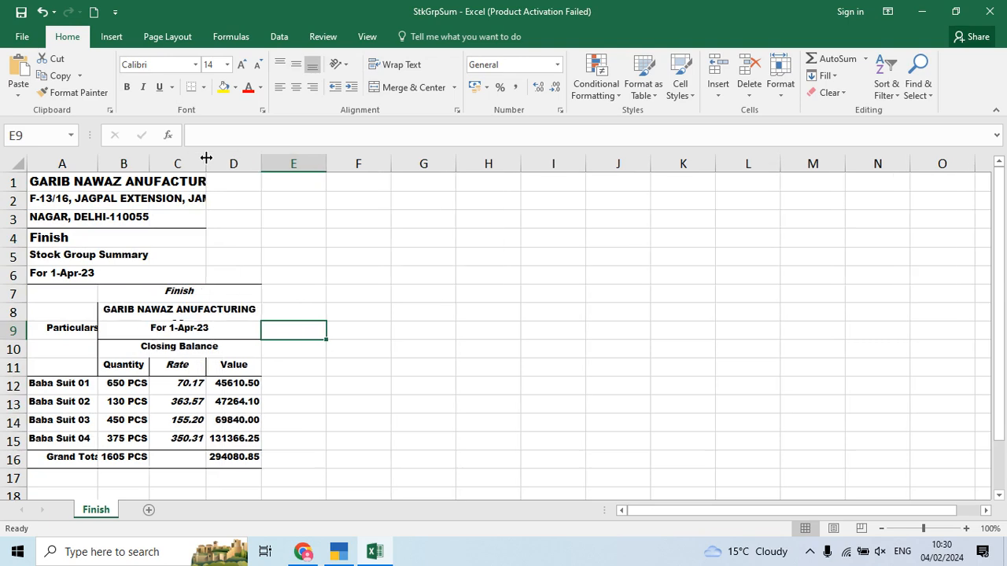
click(286, 387)
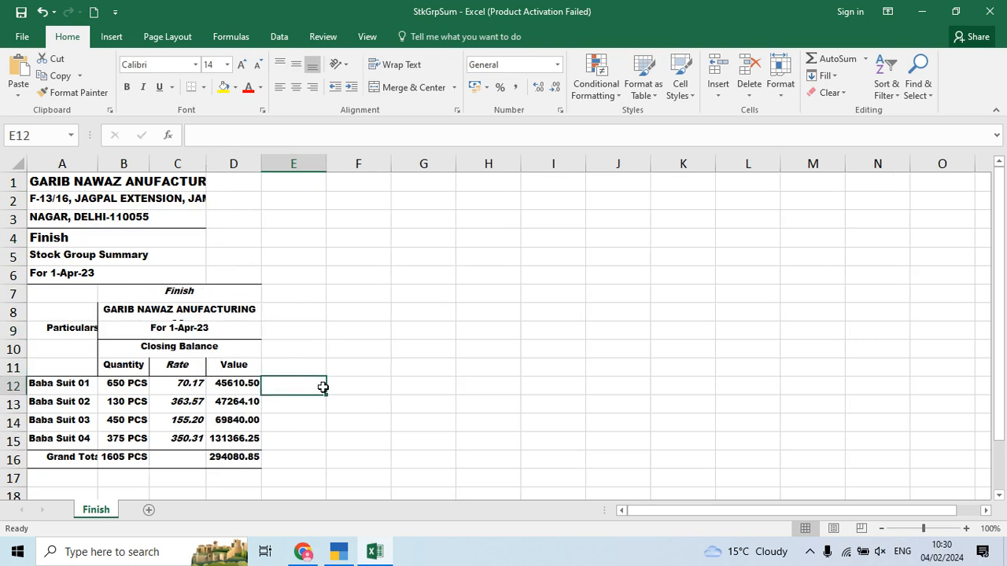
key(alt+Tab)
key(alt+Tab)
text(50)
key(Return)
key(alt+Tab)
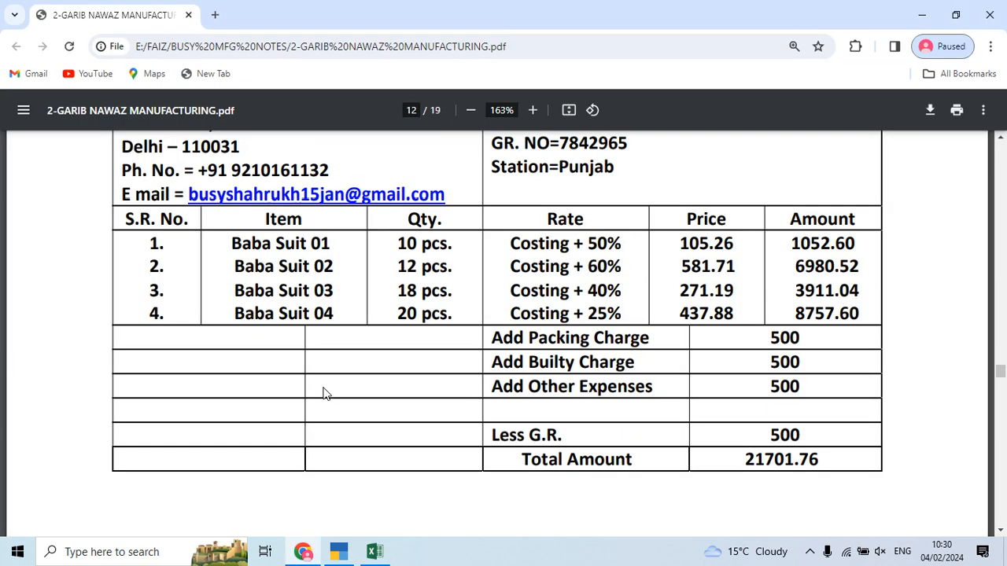
Step: Enter markups 60, 40 and 25 for Baba Suits 02–04 in column E
key(alt+Tab)
text(60)
key(Return)
text(40)
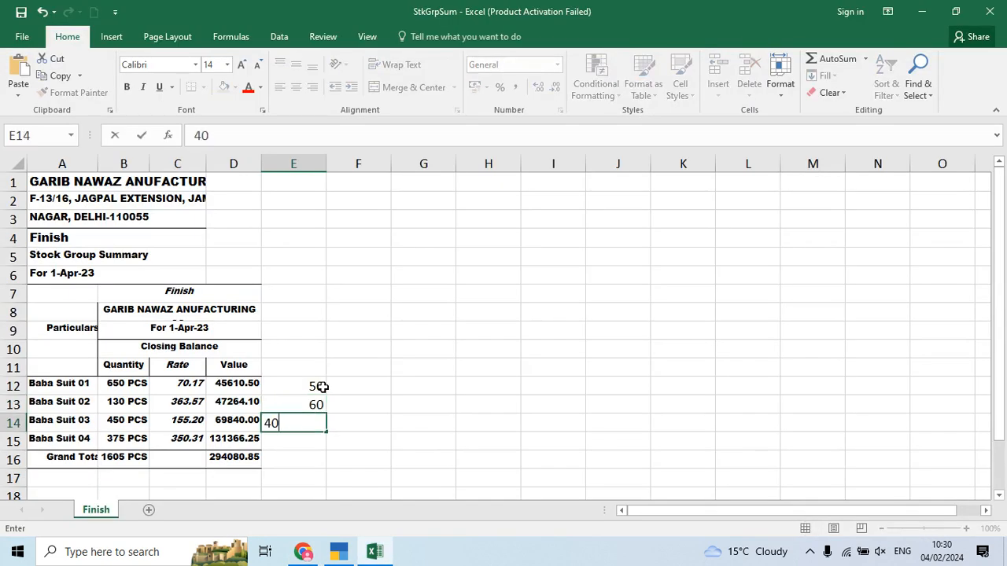
key(Return)
text(25)
key(alt+Tab)
key(alt+Tab)
key(Return)
Step: In F12 and F13, enter formulas like =70.17*50/100+70.17 giving 105.255 and 581.712
key(Up)
key(Up)
key(Up)
key(Up)
key(Right)
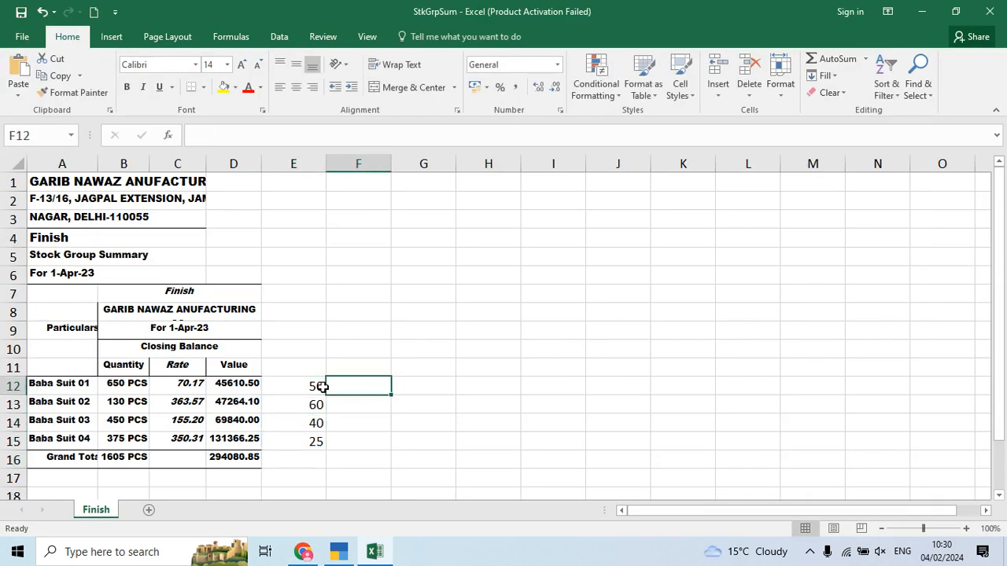
text(=701)
key(BackSpace)
text(.)
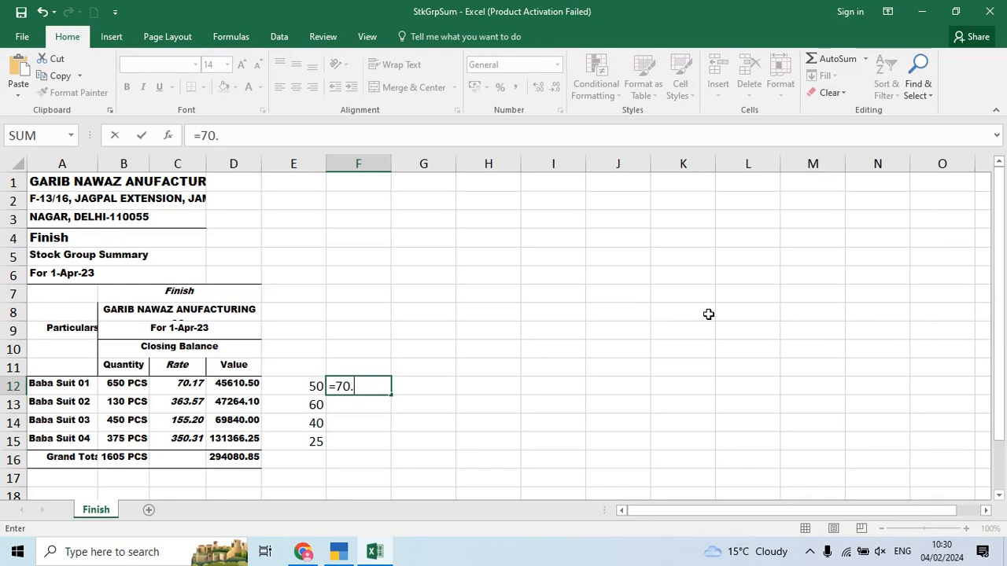
text(17*50/100)
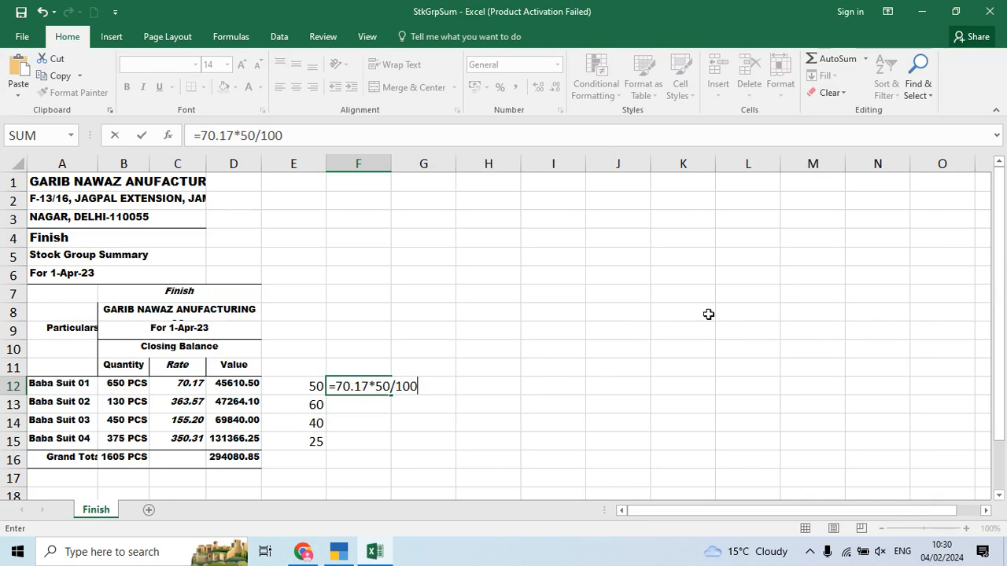
text(+70.17)
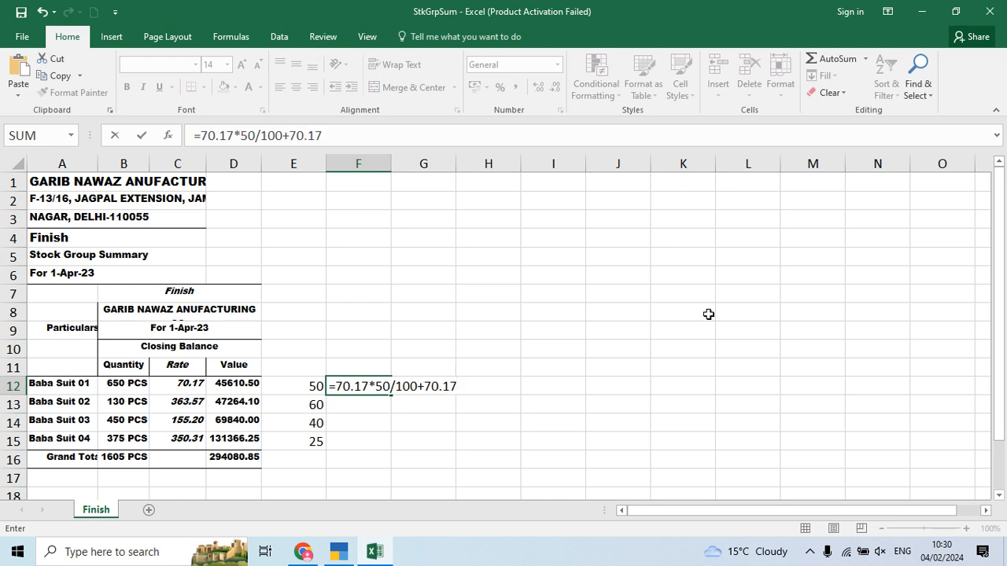
key(Return)
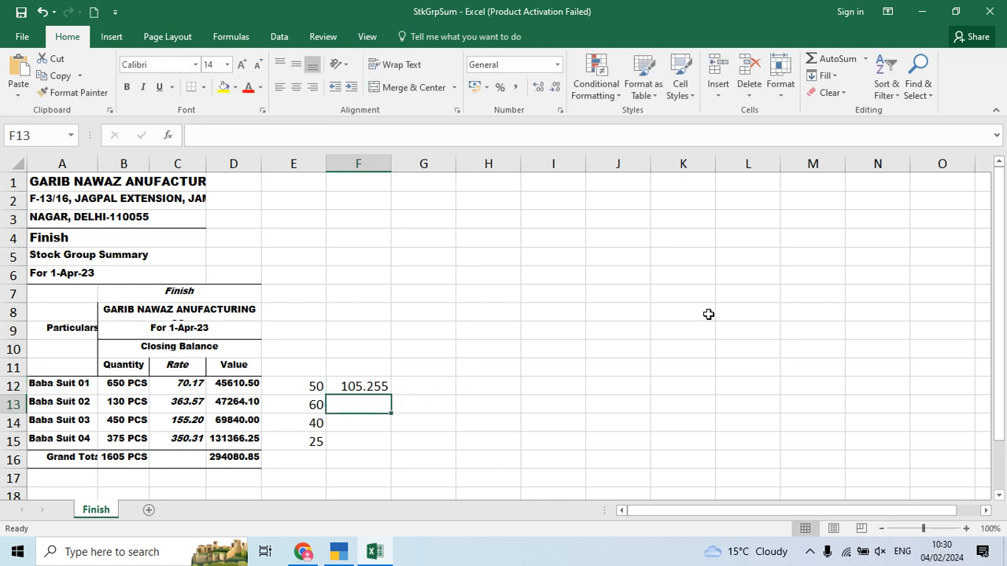
text(=363.58)
key(BackSpace)
text(7*60/)
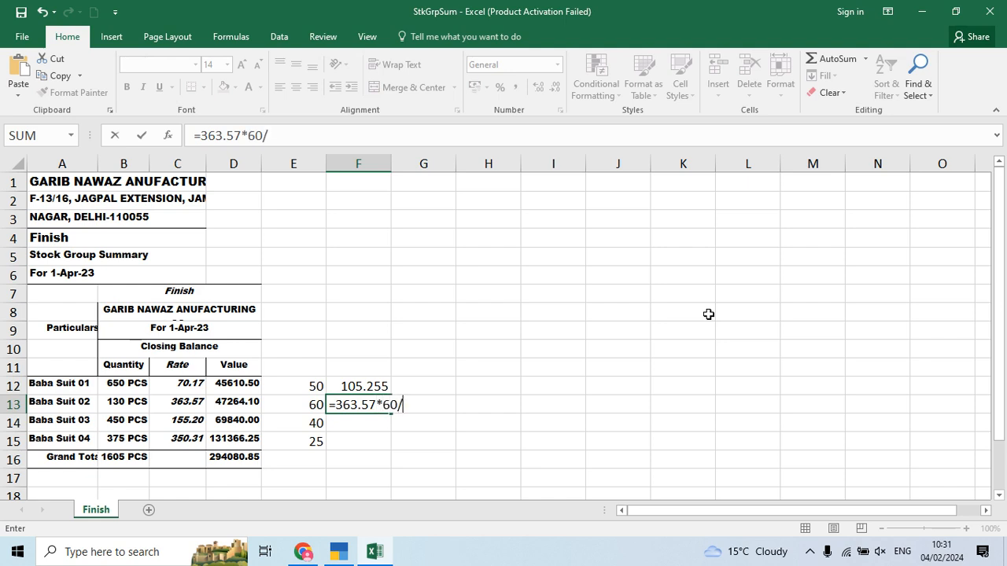
text(100+363.57)
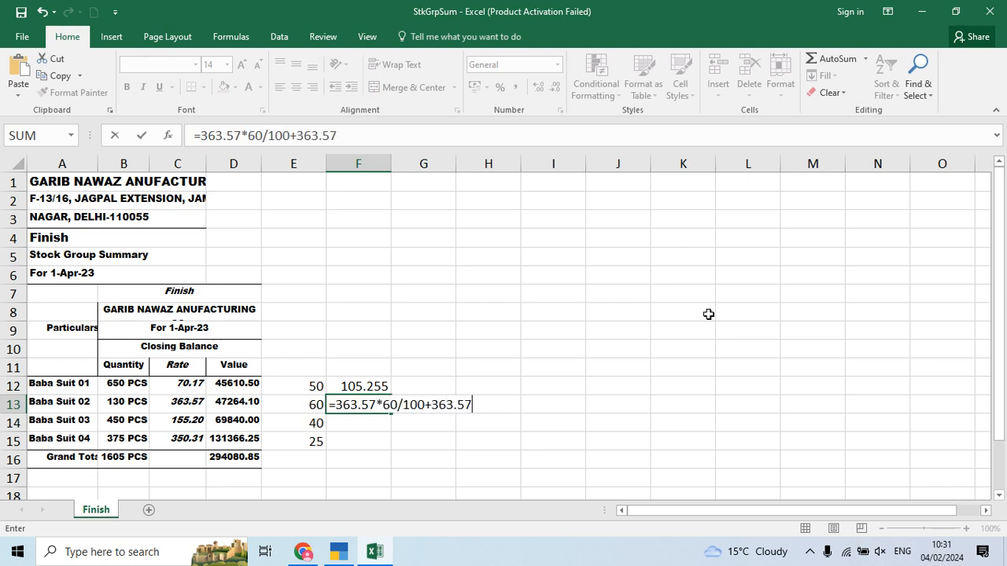
key(Return)
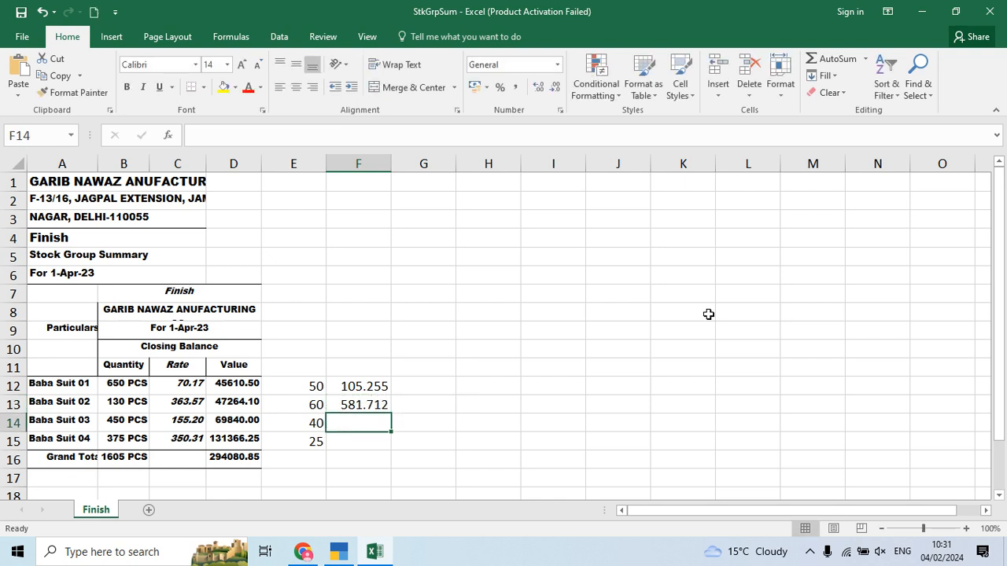
Step: Add formulas in F14 and F15 giving raised rates 217.28 and 437.8875
text(=155)
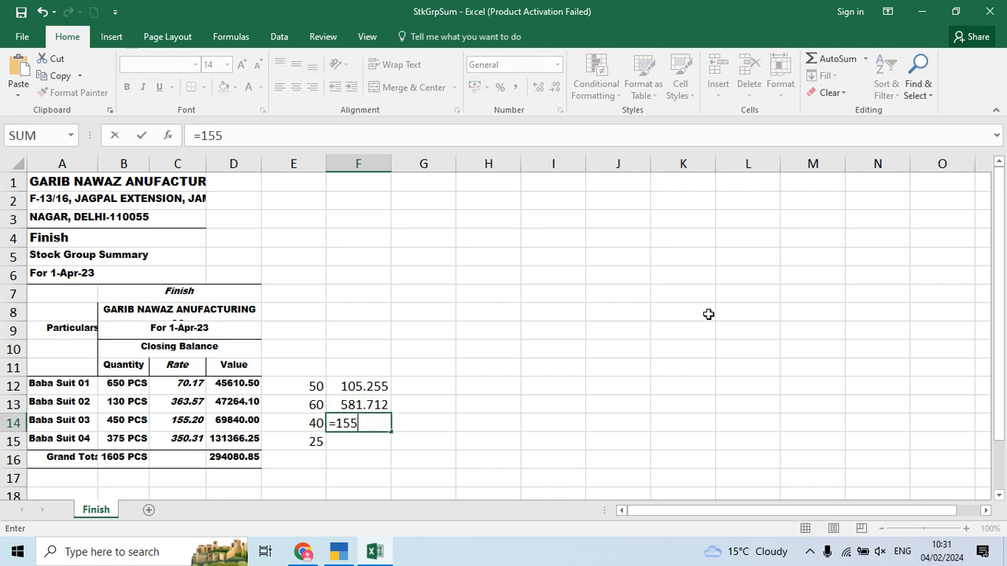
text(.20*40/100)
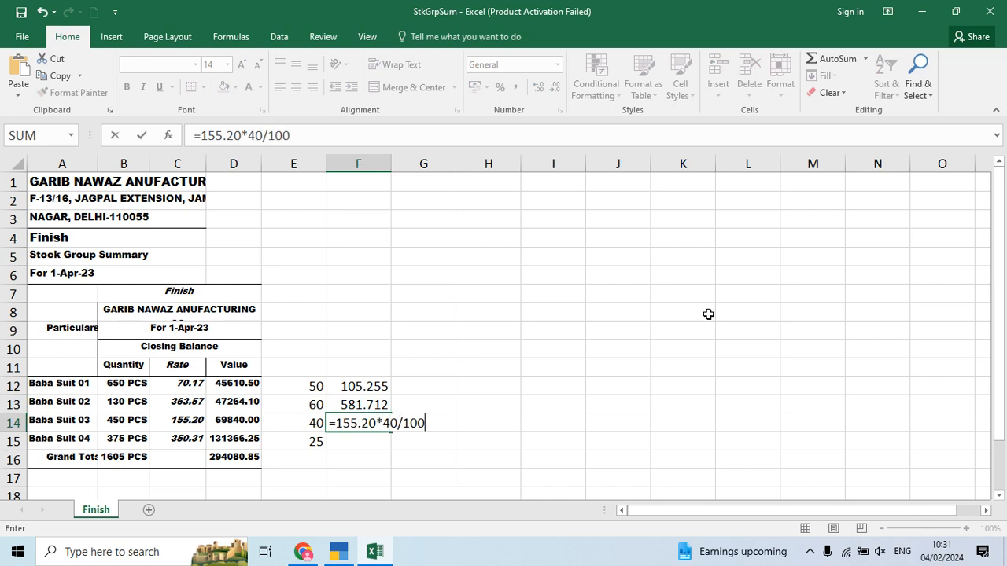
text(+155.20)
key(Return)
text(=35)
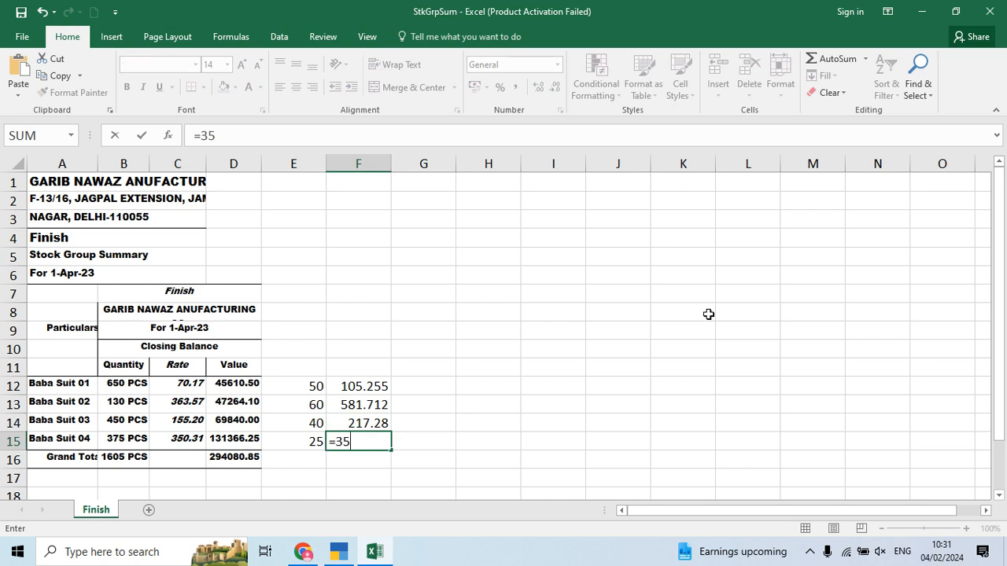
text(0.31*25/100)
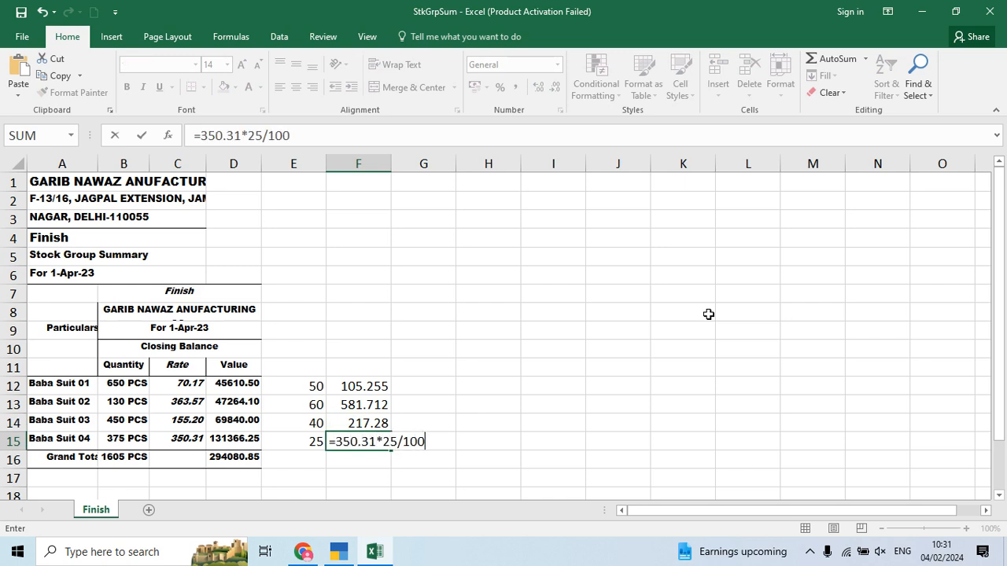
text(+350.31)
key(Return)
Step: Review the rate columns, then return to TallyPrime and exit the Stock Summary
key(Up)
key(Up)
key(Up)
key(Up)
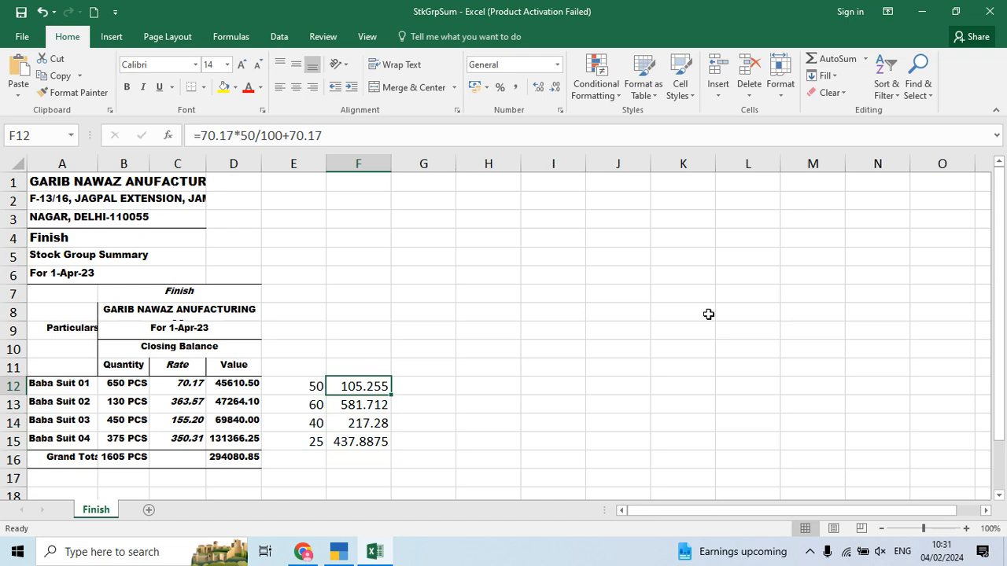
key(Left)
key(Left)
key(Left)
key(Down)
key(Down)
key(Down)
key(Right)
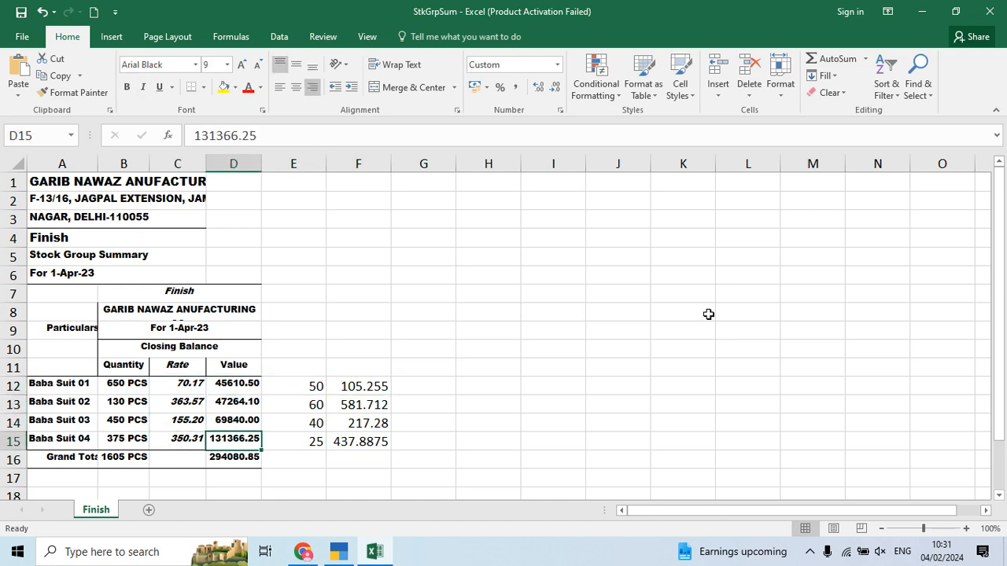
key(alt+Tab)
click(710, 321)
key(Escape)
key(Escape)
Step: Alter Baba Suit 01 with standard rates on and a 70.17 standard cost from 1-Apr-23
key(Up)
key(Up)
key(Up)
key(Up)
key(Up)
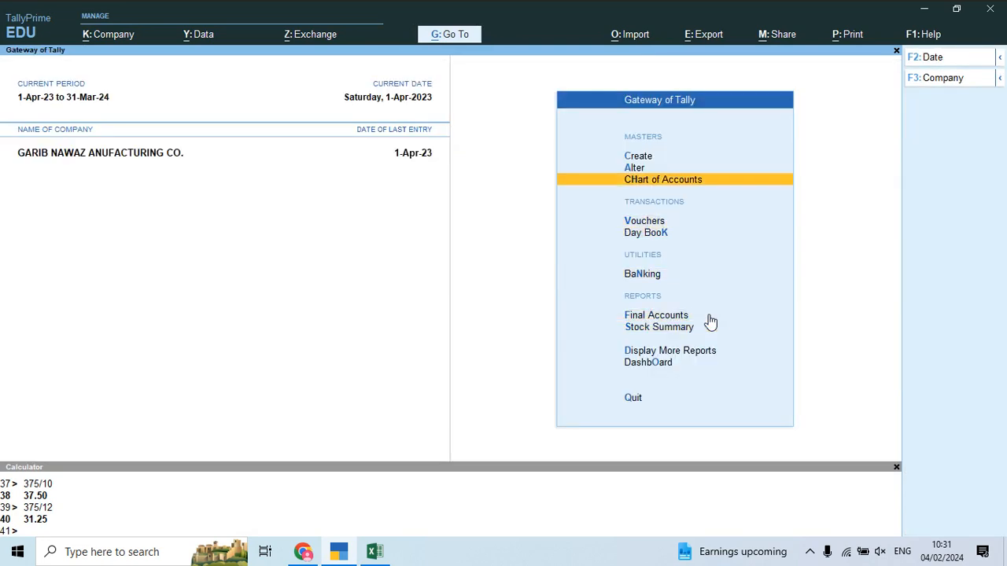
key(Return)
key(Down)
key(Down)
key(Down)
key(Down)
key(Down)
key(Down)
key(Down)
key(Down)
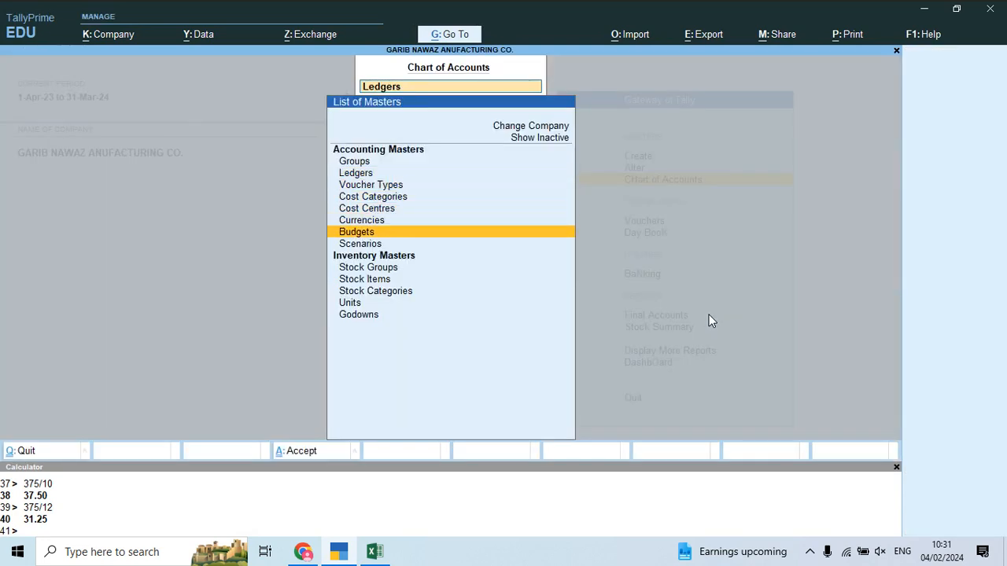
key(Return)
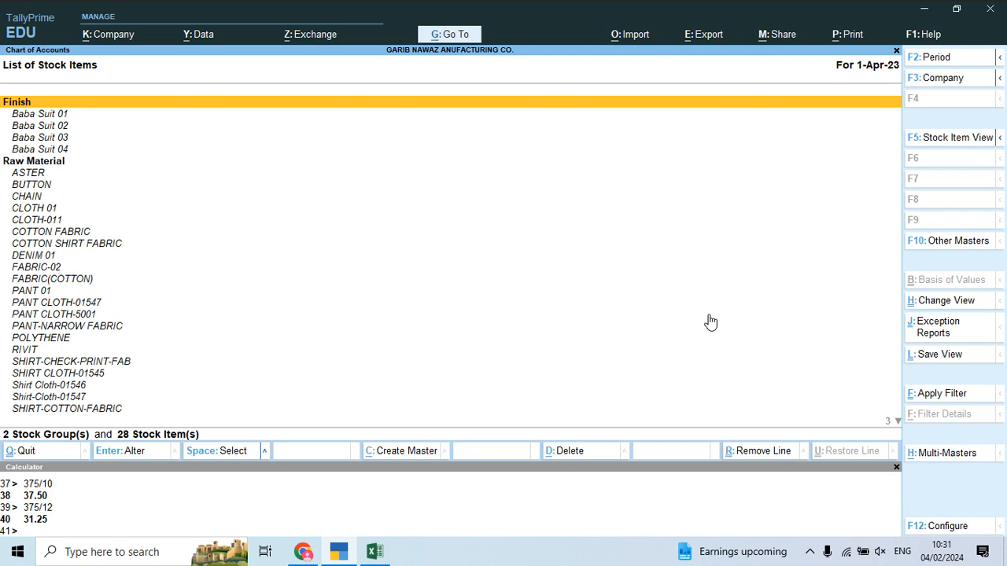
key(Down)
key(Return)
key(Return)
key(Return)
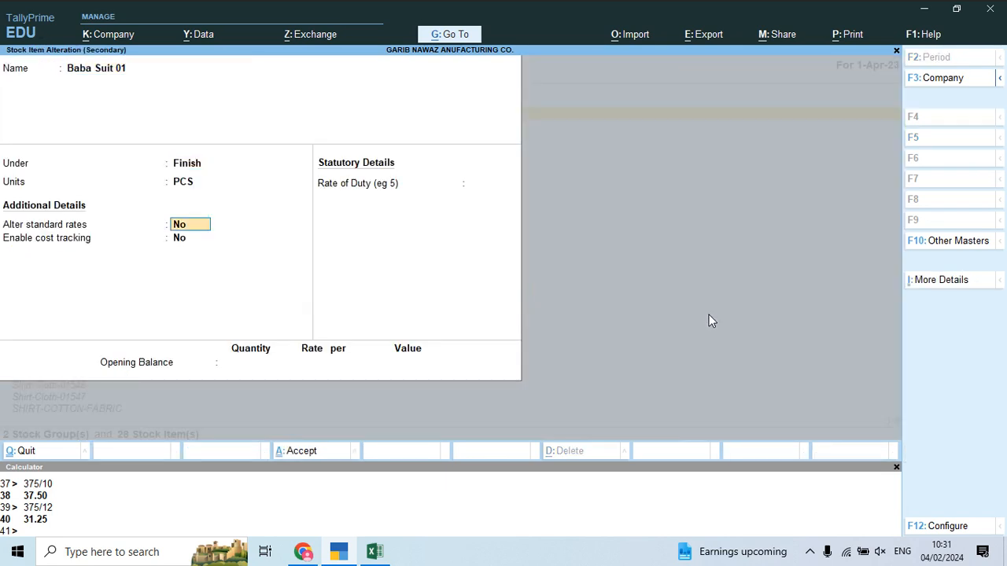
key(y)
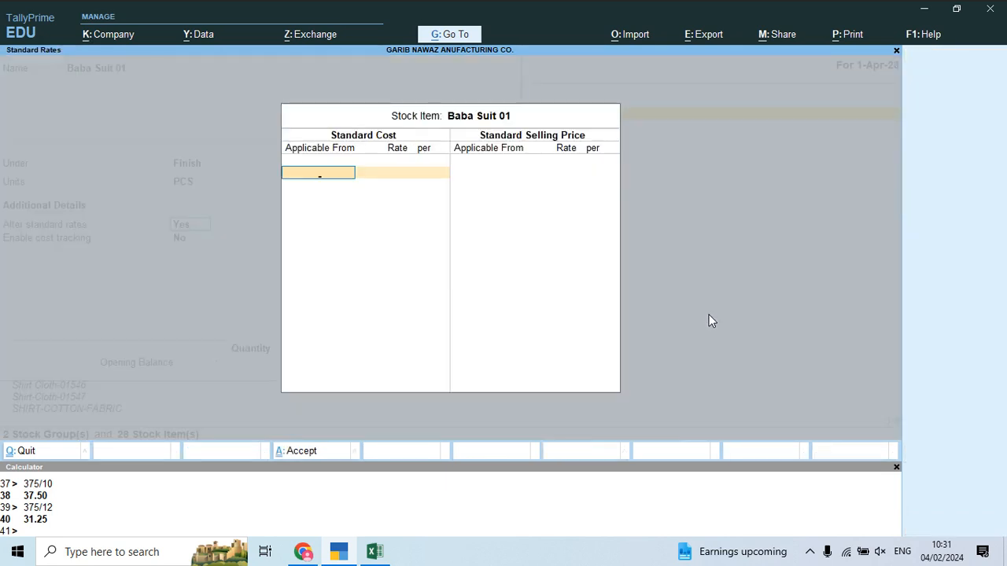
key(Return)
key(alt+Tab)
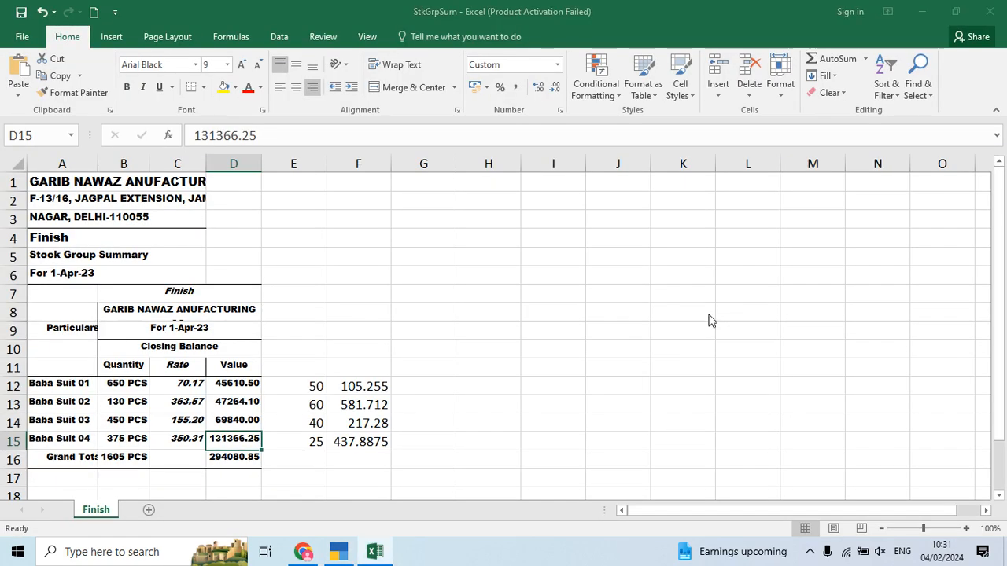
key(alt+Tab)
text(70.17)
key(Return)
key(Return)
Step: Give Baba Suit 01 a 105.26 selling price per PCS and save it
key(Return)
text(1)
key(Return)
key(alt+Tab)
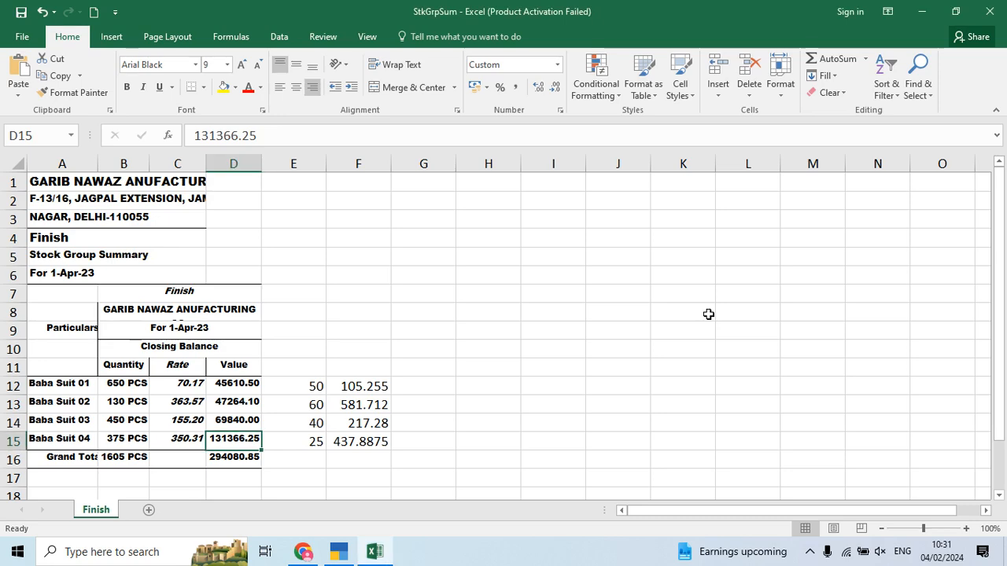
key(alt+Tab)
text(105.25)
key(alt+Tab)
key(alt+Tab)
text(5)
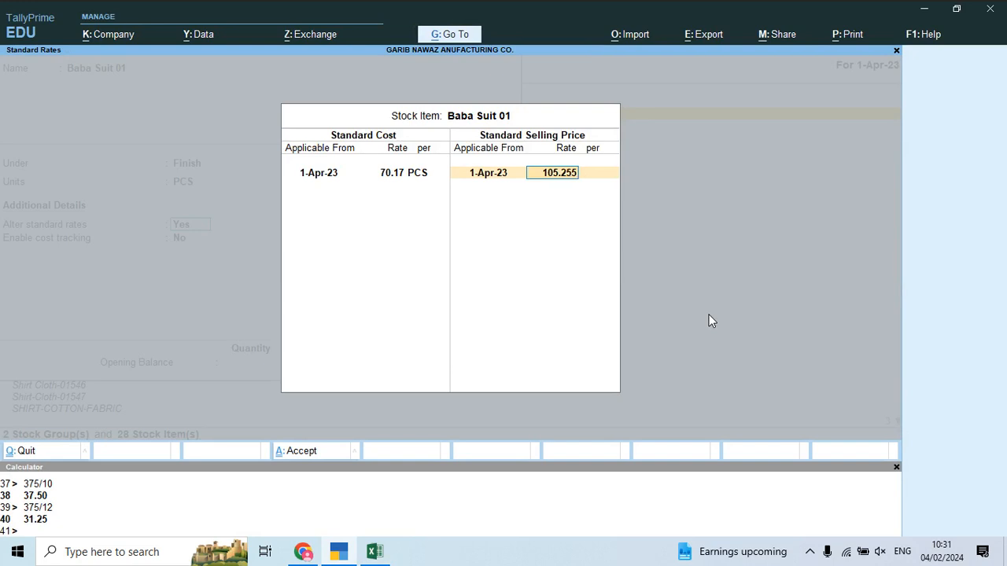
key(Return)
key(Return)
Step: Turn on standard rates for Baba Suit 02 with a 363.57 standard cost
key(Return)
key(Return)
key(Return)
key(Return)
key(Down)
key(Return)
key(Return)
key(Return)
key(Return)
key(y)
key(Return)
key(Return)
key(alt+Tab)
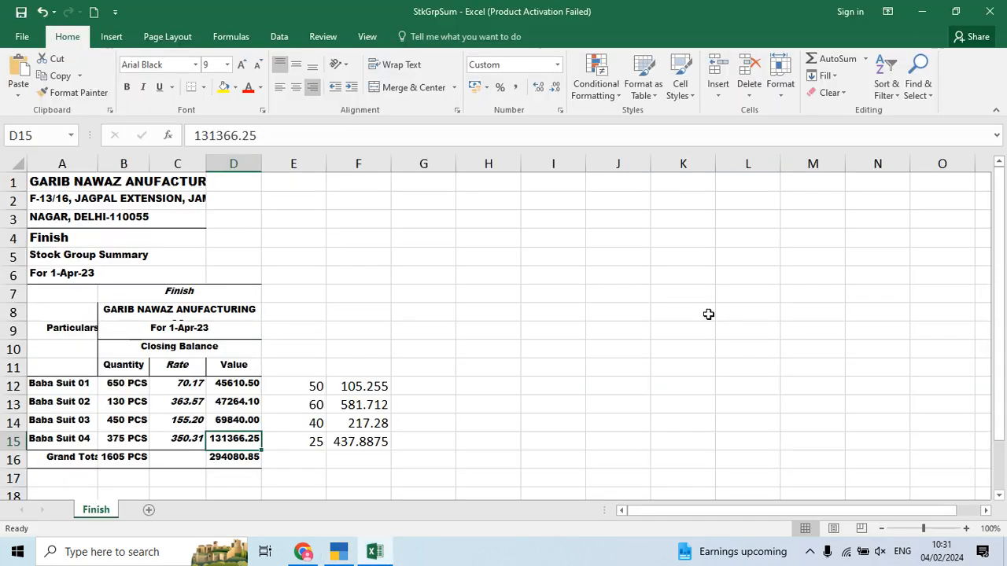
key(Up)
key(Up)
key(Left)
key(alt+Tab)
text(363.57)
key(Return)
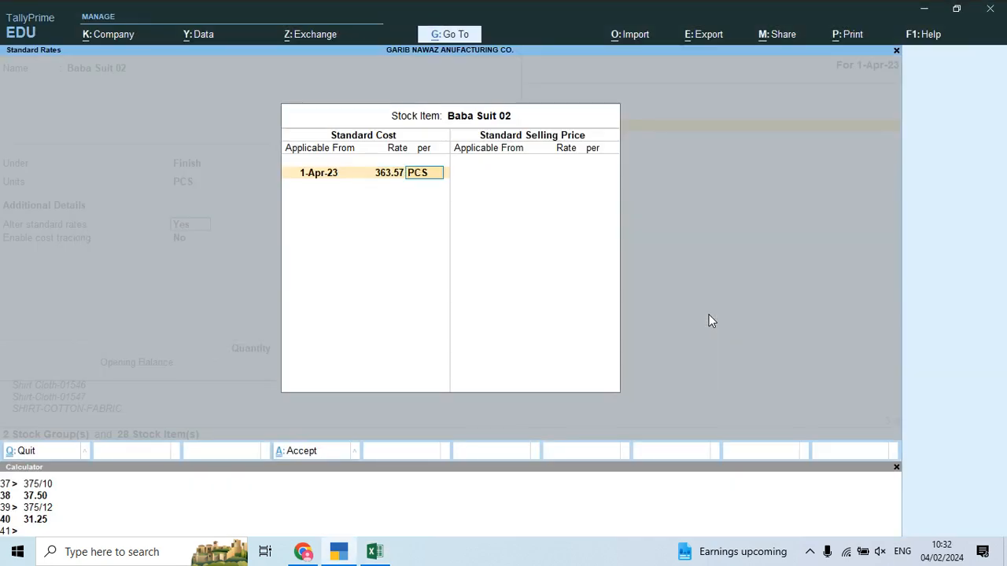
key(Return)
key(Return)
Step: Set Baba Suit 02's selling price to 581.71 and save the item
key(alt+Tab)
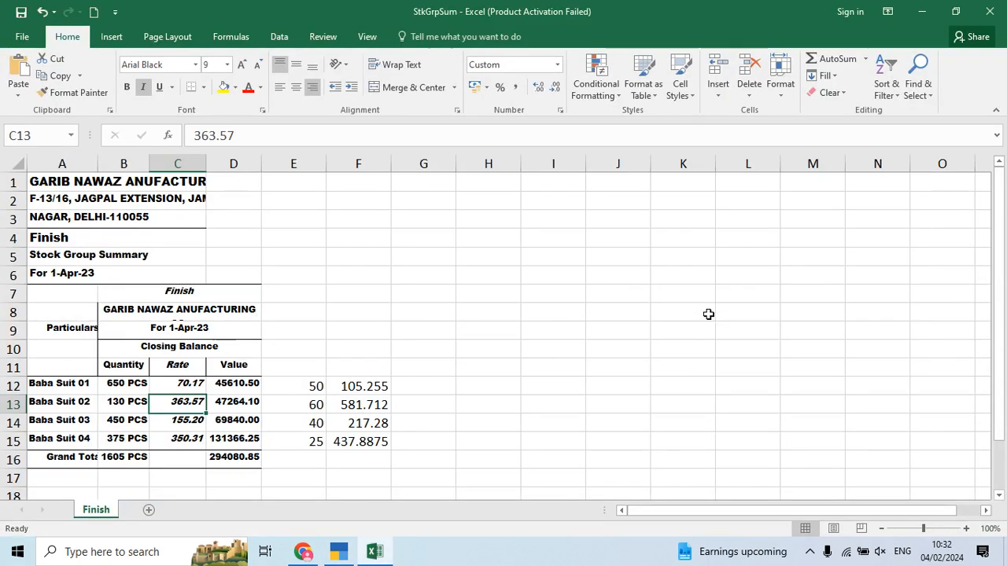
key(Right)
key(Right)
key(alt+Tab)
text(581)
key(alt+Tab)
key(alt+Tab)
text(.71)
key(Return)
key(Return)
key(Return)
key(Return)
key(ctrl+a)
Step: Alter Baba Suit 03 with standard rates on and a 155.20 standard cost from 1-Apr-23
key(Down)
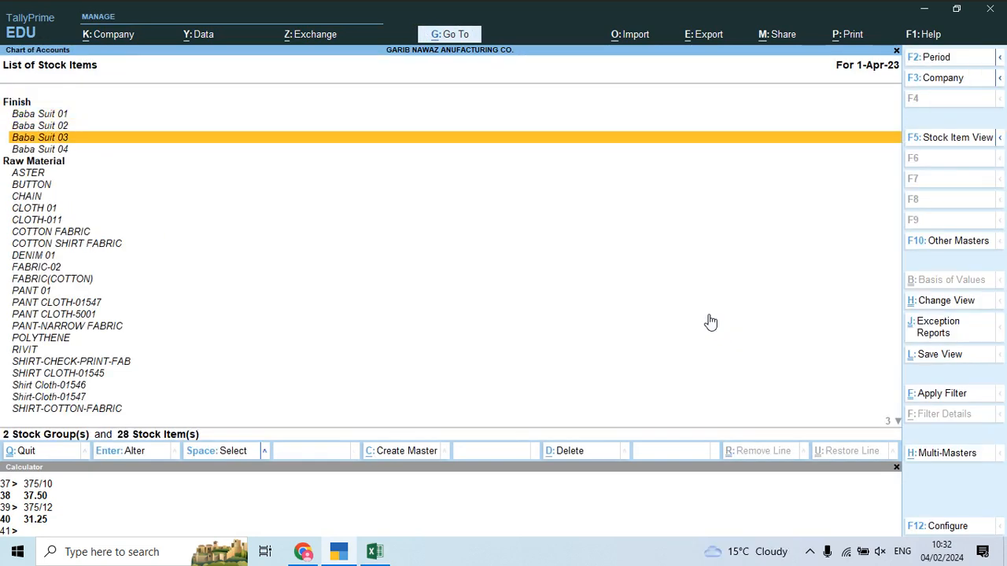
key(Return)
key(Return)
key(Return)
key(Return)
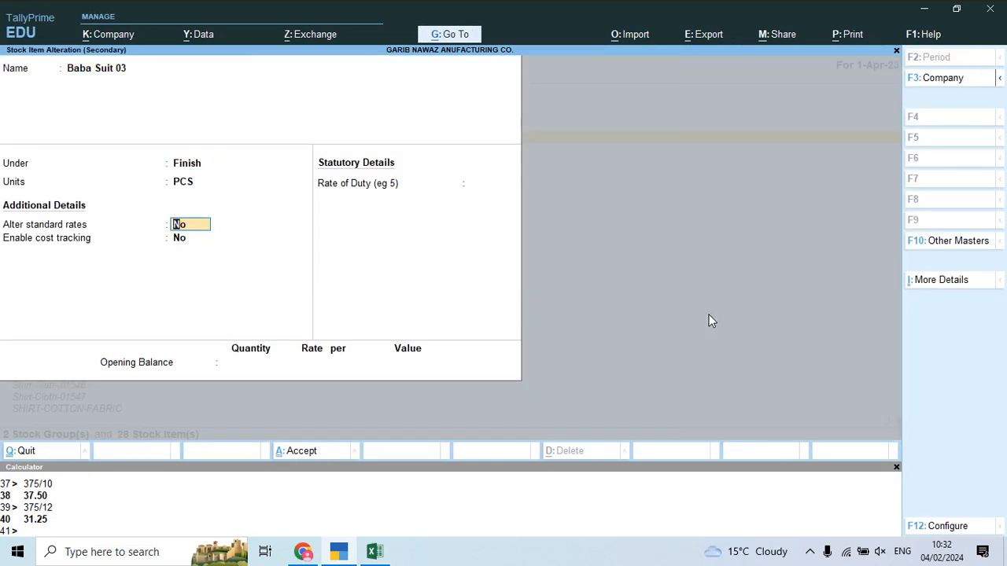
key(y)
key(Return)
text(1)
key(Return)
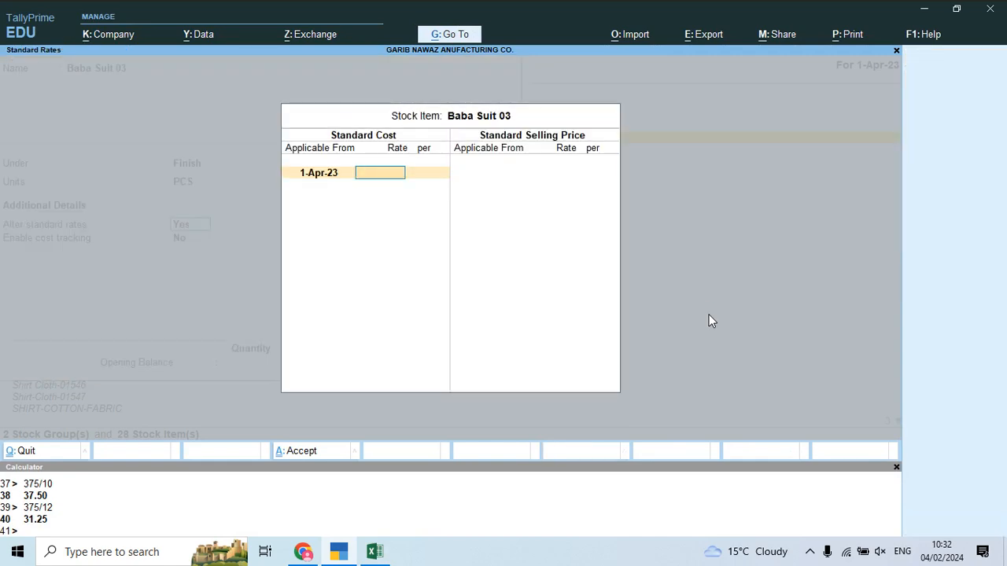
key(alt+Tab)
key(Down)
key(Left)
key(Left)
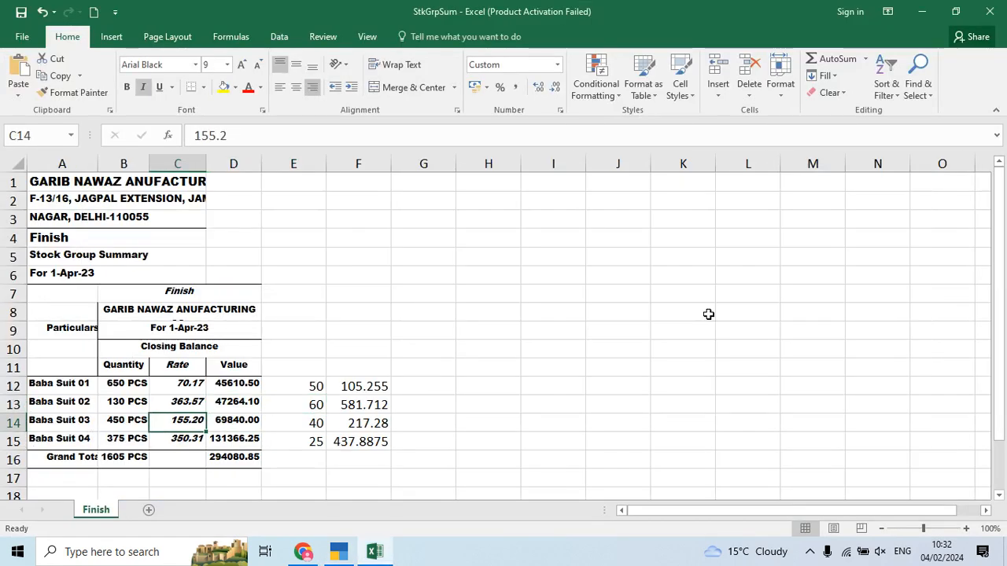
key(alt+Tab)
text(155.20)
key(Return)
key(Return)
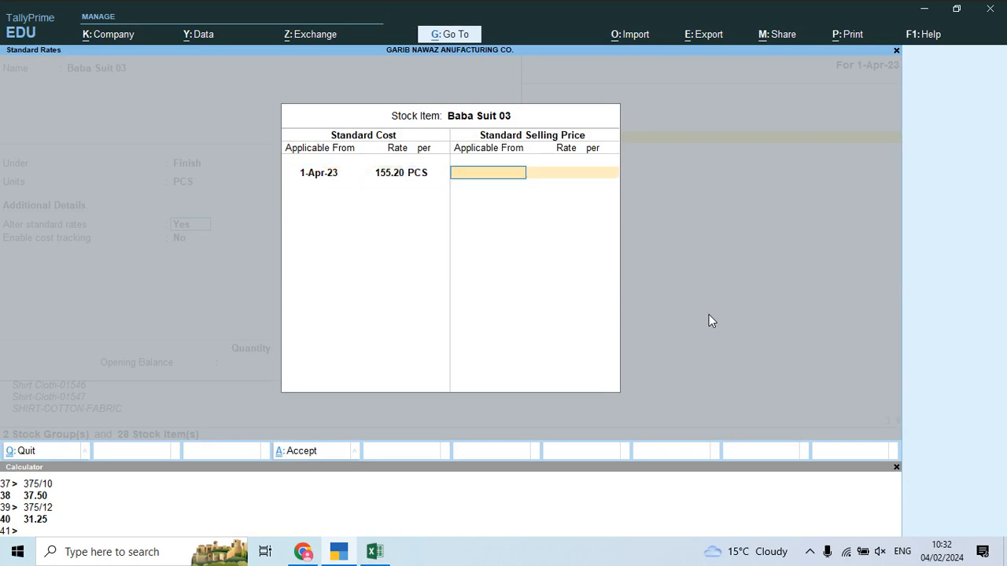
Step: Set Baba Suit 03's selling price to 217.28 and save the item
key(alt+Tab)
key(Right)
key(Right)
key(Right)
key(alt+Tab)
text(217)
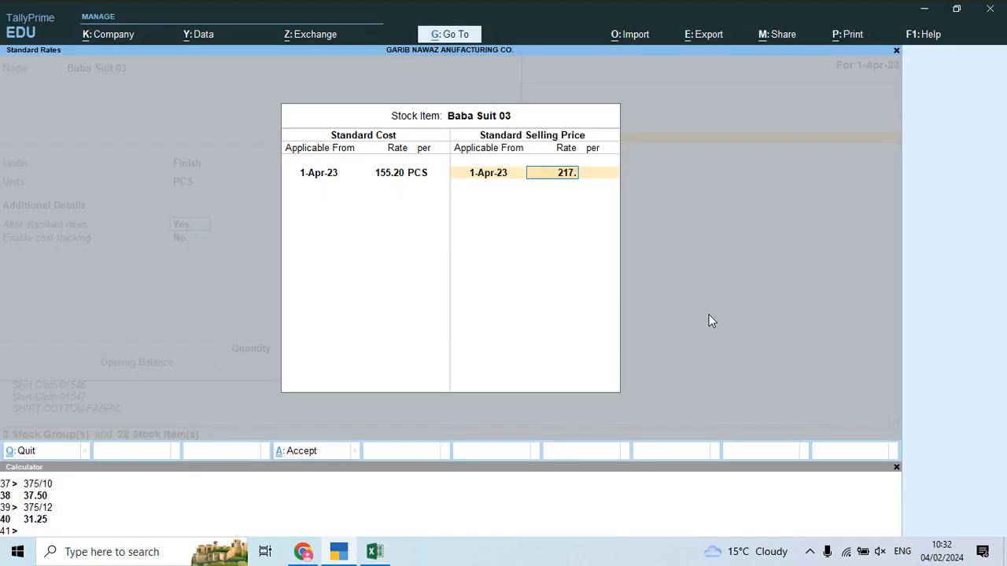
key(alt+Tab)
key(alt+Tab)
text(.28)
key(Return)
key(Return)
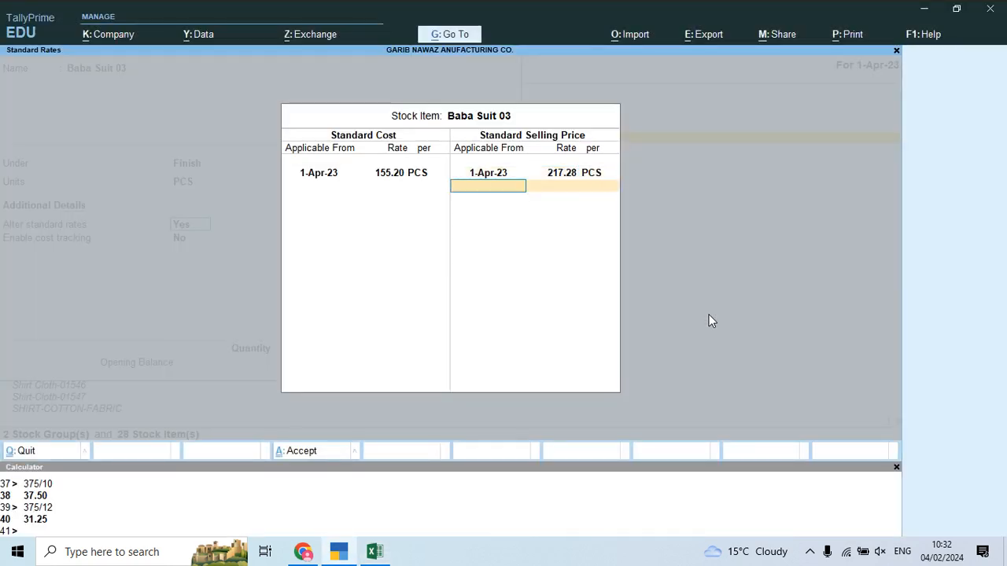
key(Return)
key(Return)
key(Return)
key(Return)
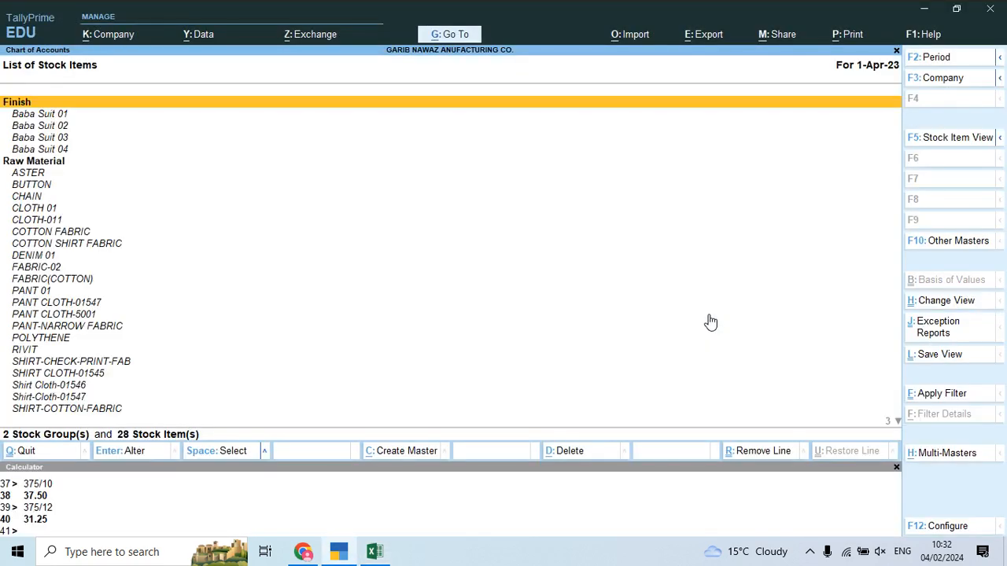
key(Down)
key(Down)
key(Down)
key(Down)
Step: Turn on standard rates for Baba Suit 04 with a 350.31 standard cost from 1-Apr-23
key(Return)
key(Return)
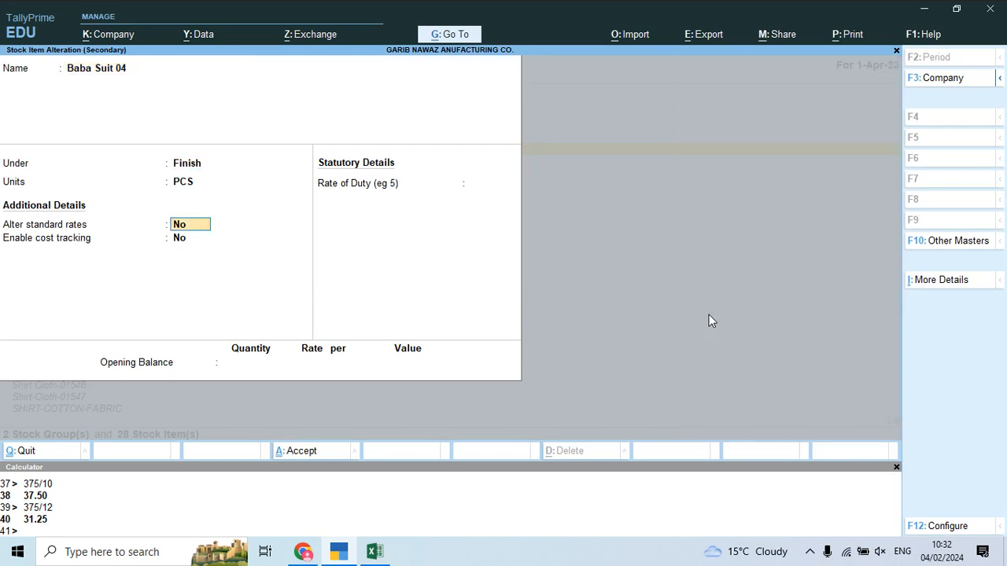
text(y)
key(Return)
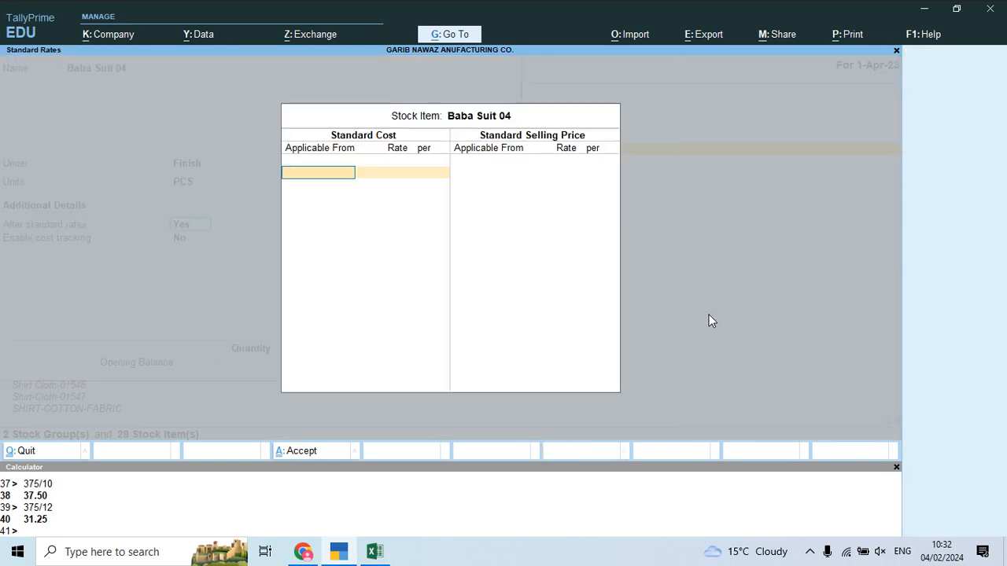
text(1)
key(Return)
key(alt+Tab)
key(Left)
key(Left)
key(Left)
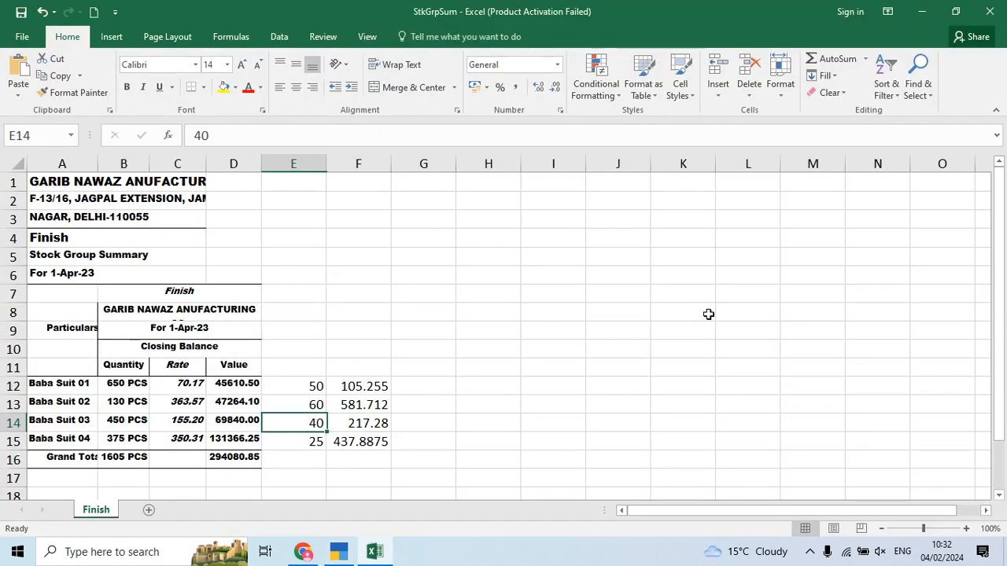
key(Down)
key(alt+Tab)
text(350.31)
key(Return)
Step: Set Baba Suit 04's selling price to 437.88 and save the item
key(Return)
text(1)
key(Return)
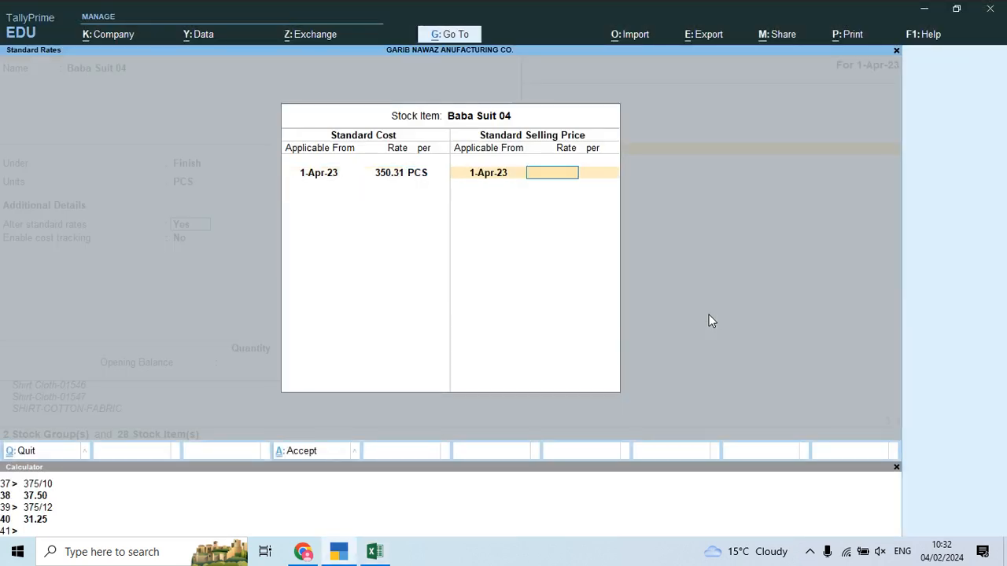
key(alt+Tab)
key(Right)
key(Right)
key(Right)
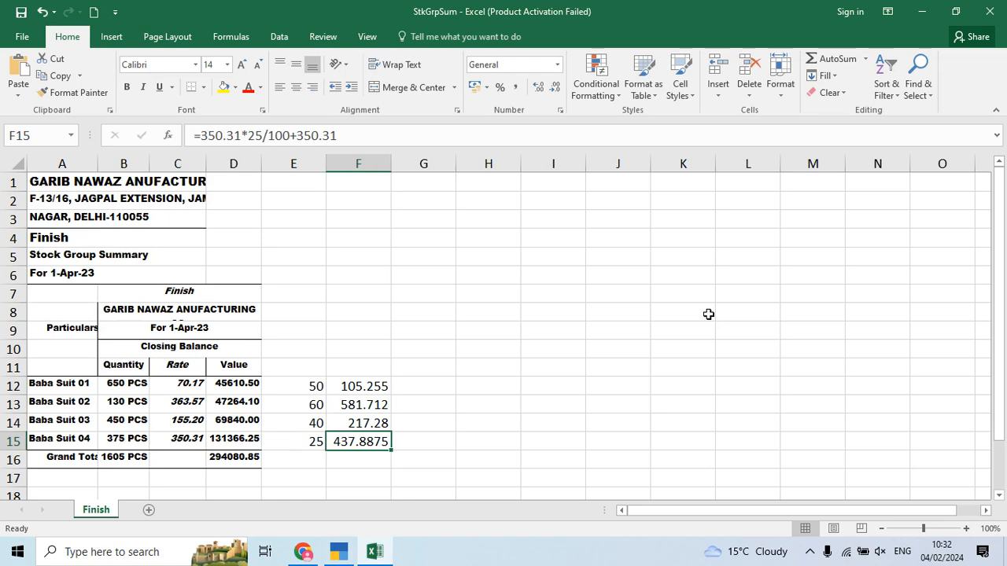
key(alt+Tab)
text(437)
key(alt+Tab)
key(alt+Tab)
text(.88)
key(Return)
key(Return)
key(Return)
key(Return)
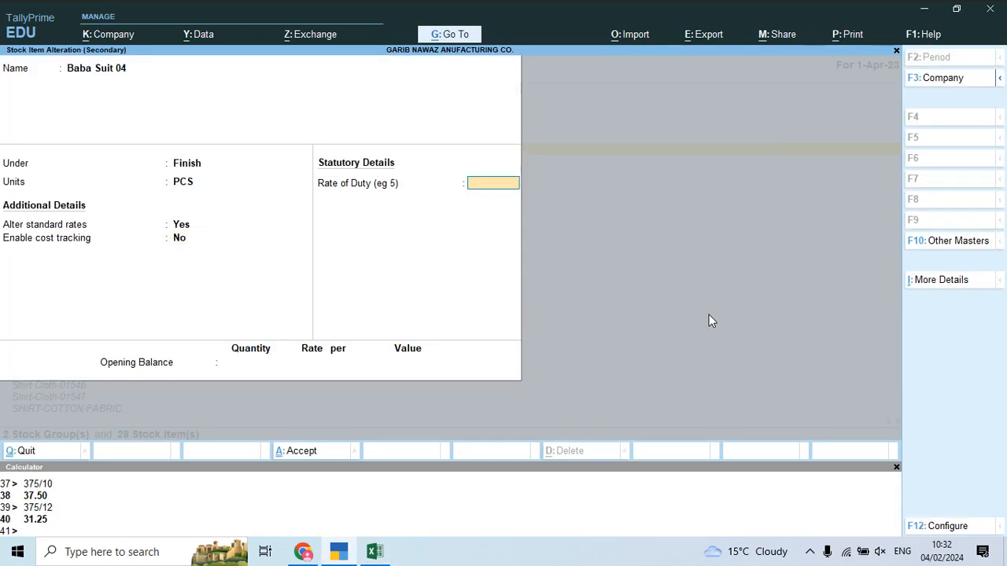
Step: Start a new Sales voucher from the Gateway with party Shivam Chander Traders
key(Escape)
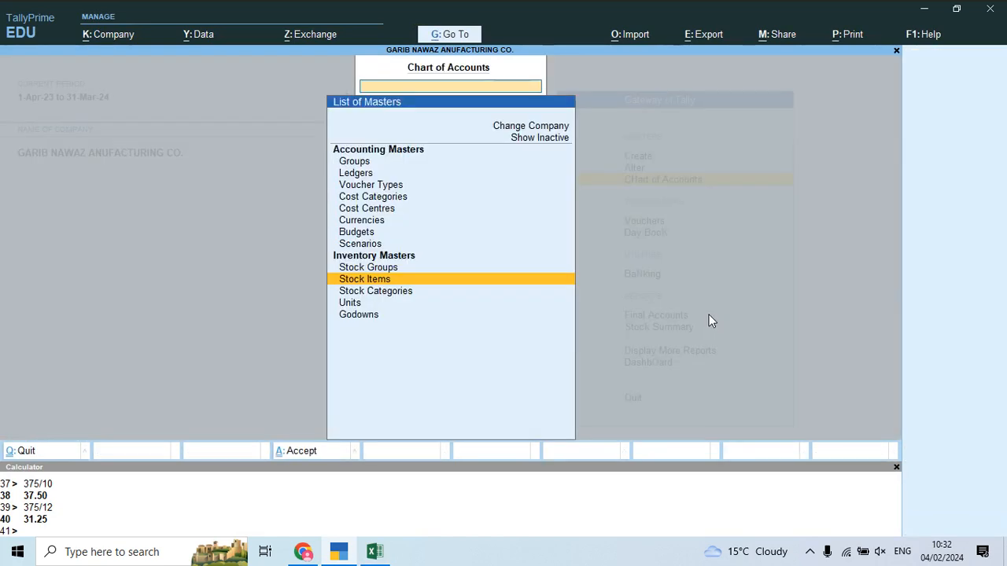
key(Escape)
key(Down)
key(Return)
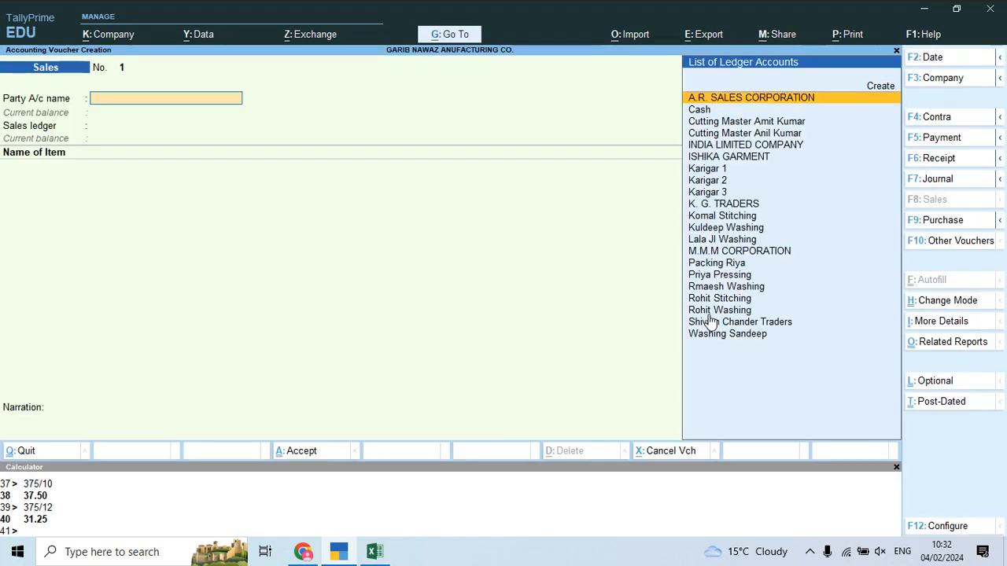
text(Shi)
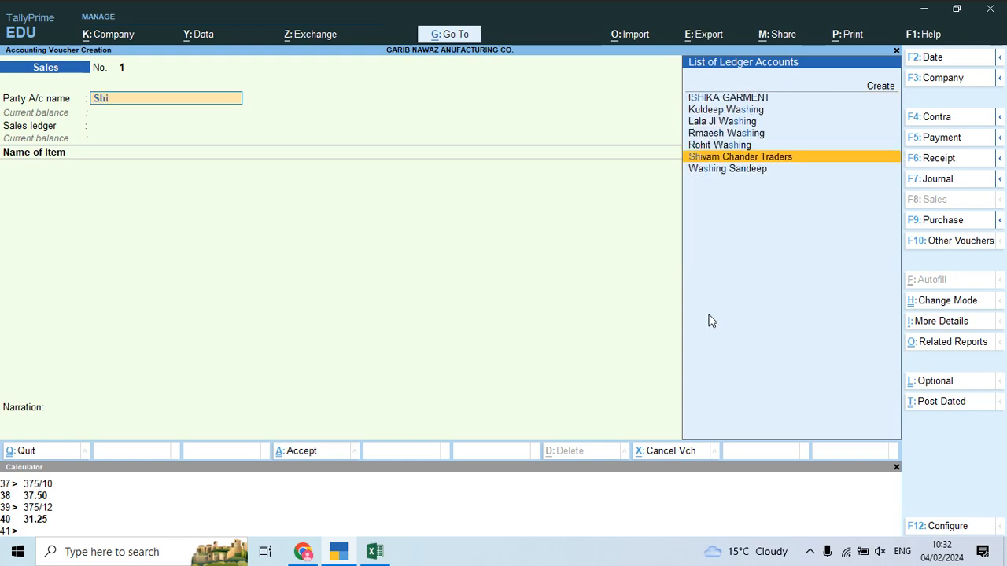
key(Return)
Step: Accept the party details, use SALES ACCOUNT, and add Baba Suit 01 from Main Location
key(ctrl+a)
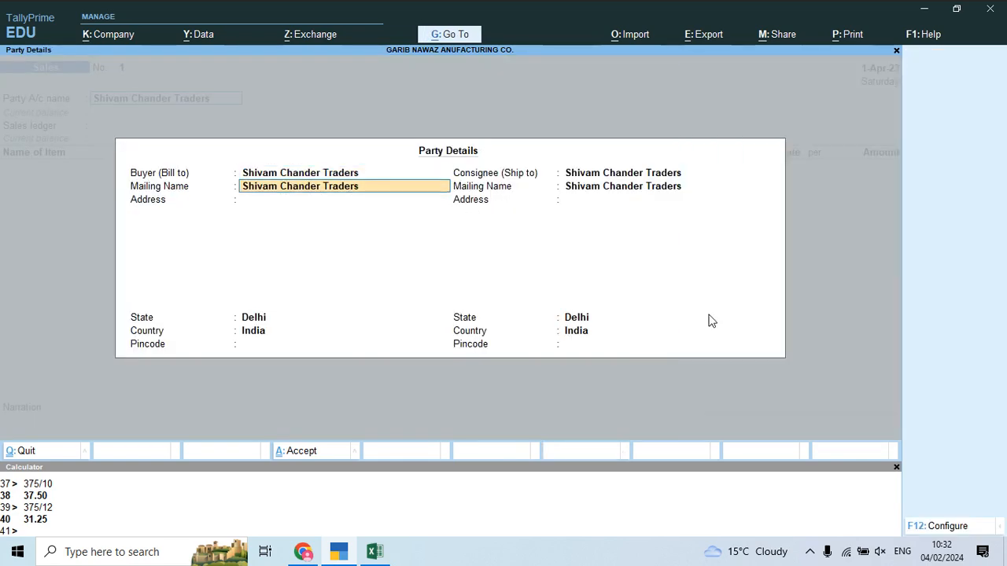
key(ctrl+a)
key(Return)
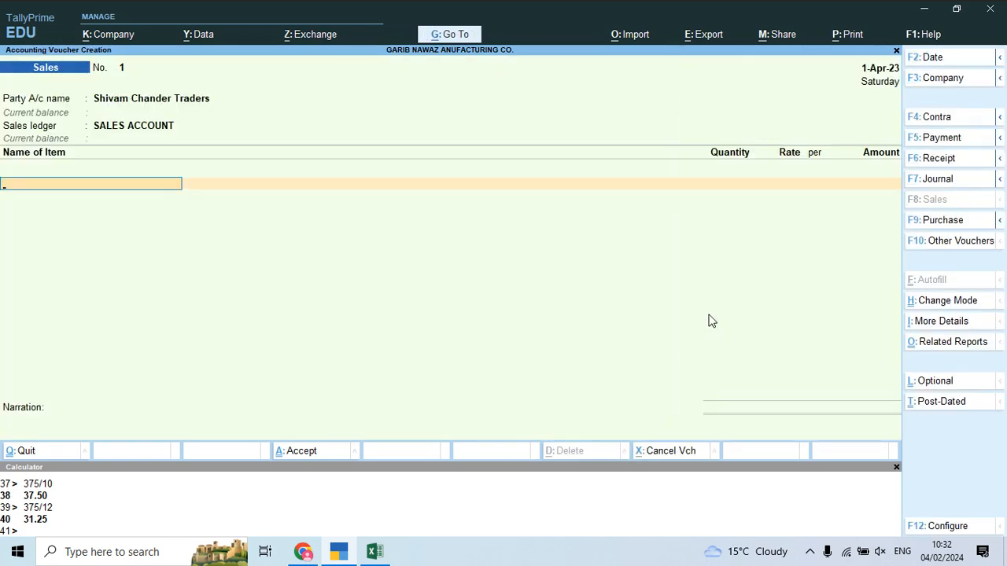
text(Bab)
key(Return)
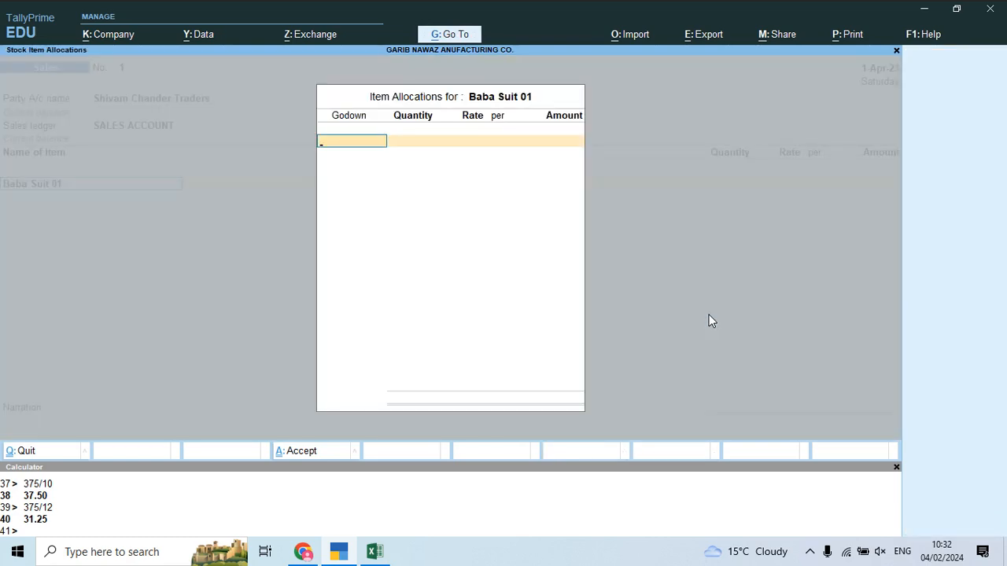
text(M)
key(Return)
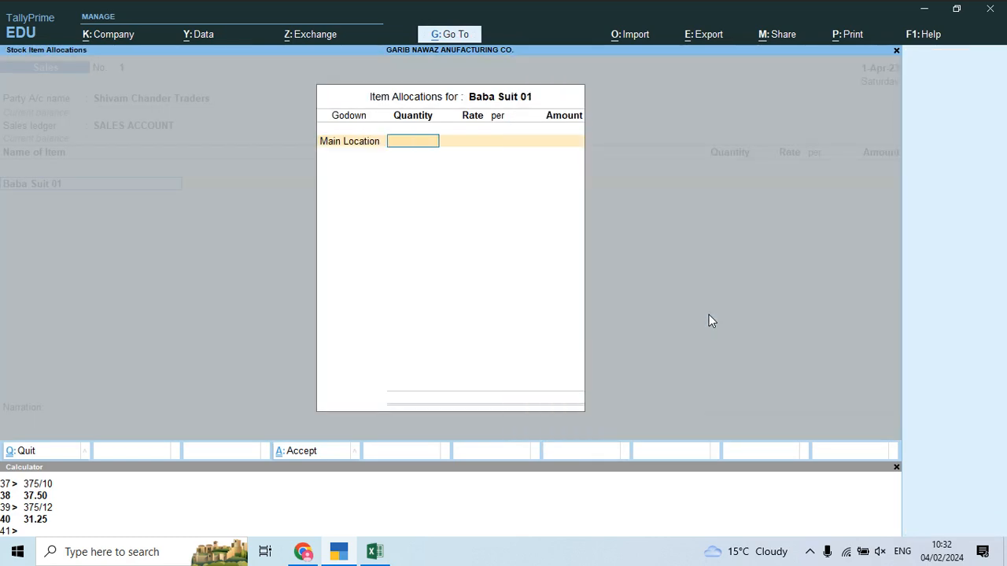
key(alt+Tab)
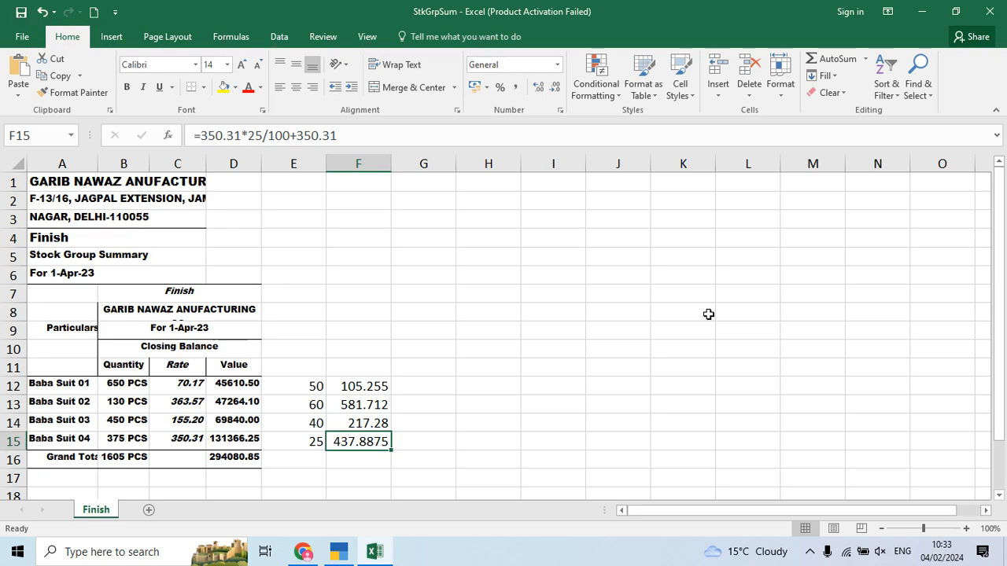
Step: Close the price workbook without saving and enter 10 PCS for Baba Suit 01
click(989, 11)
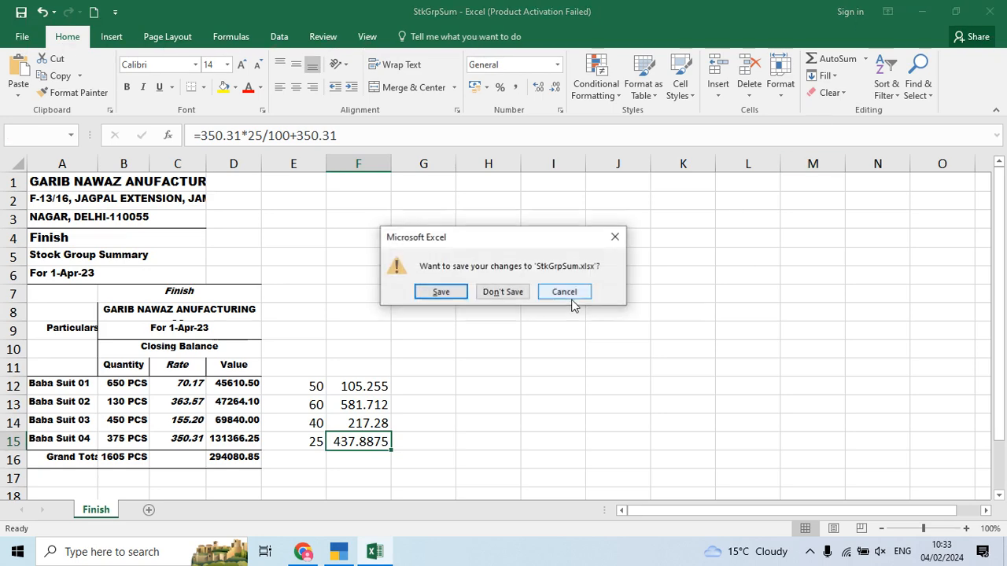
click(503, 292)
key(alt+Tab)
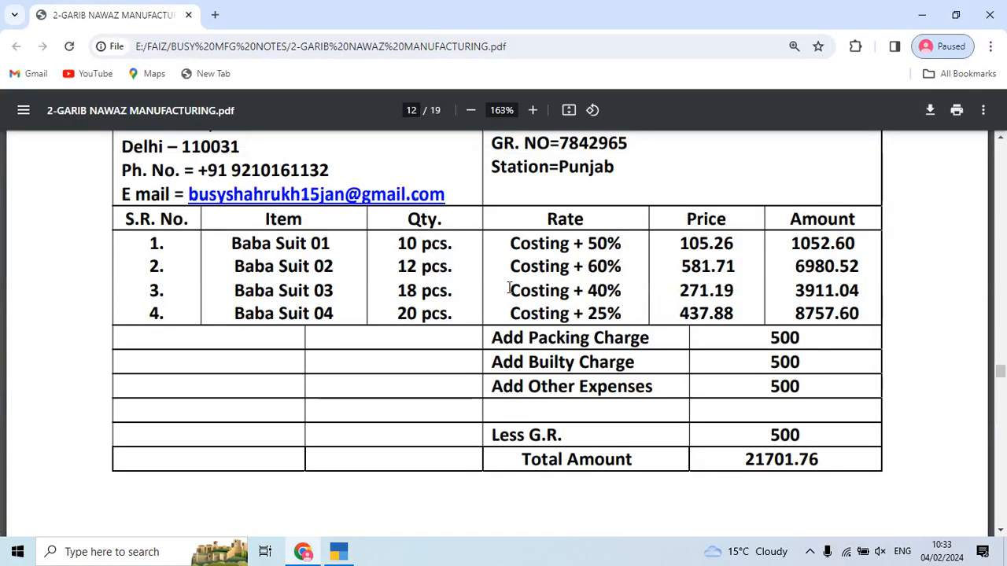
key(alt+Tab)
text(10)
key(Return)
key(Return)
key(Return)
Step: Add Baba Suit 02 from Main Location at 12 PCS, rate 581.71
key(Return)
key(Return)
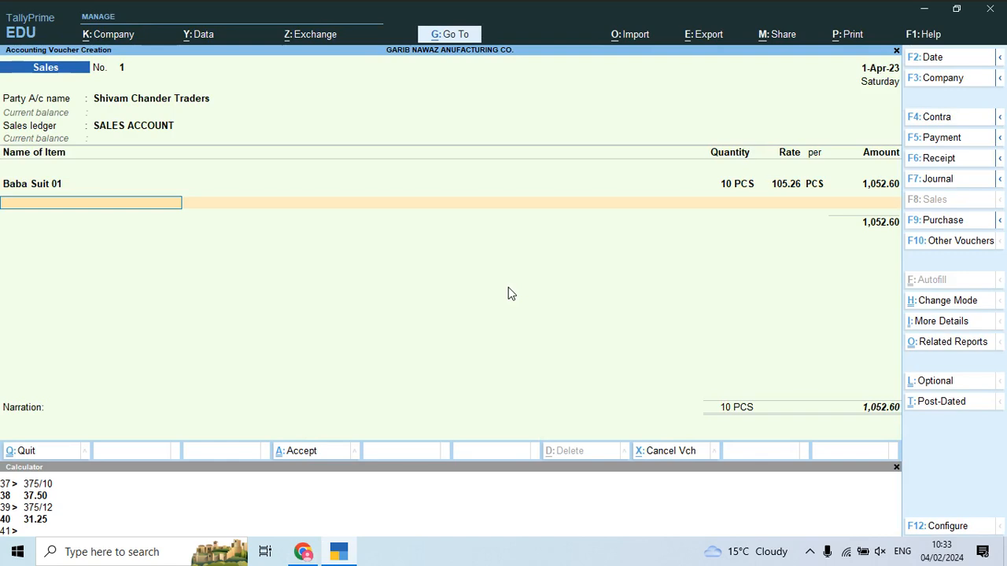
text(A)
key(Down)
key(Down)
key(Return)
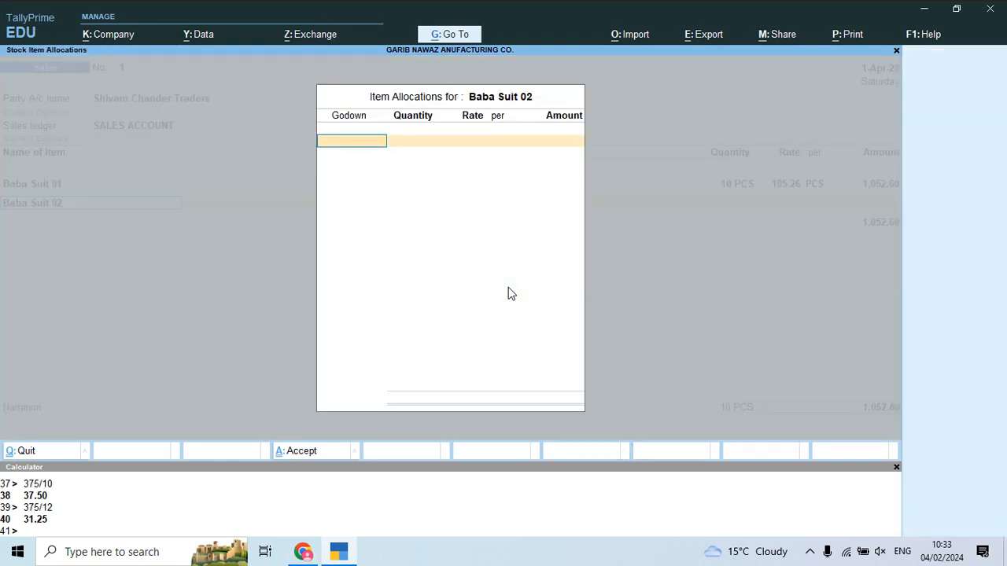
text(ma)
key(Return)
key(alt+Tab)
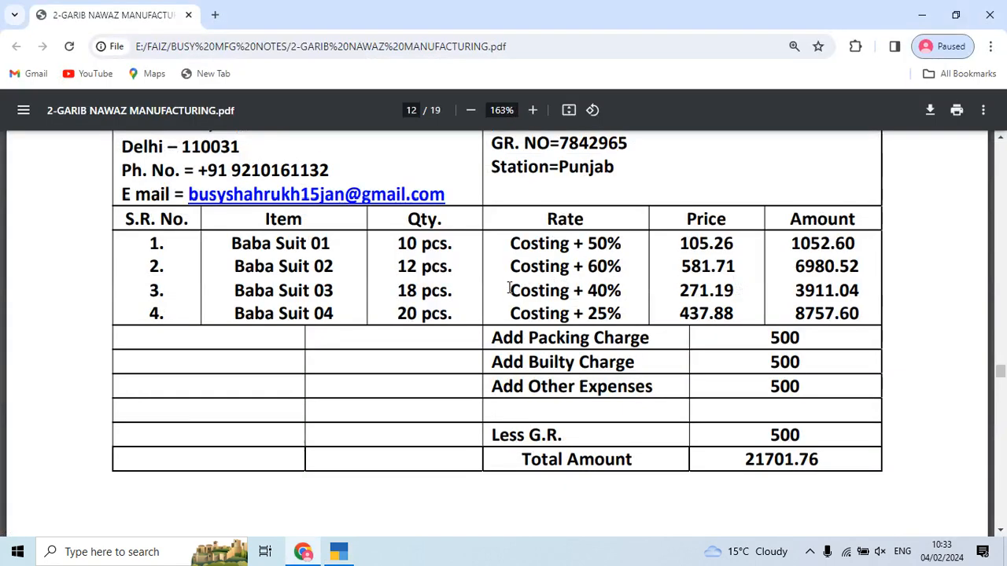
key(alt+Tab)
text(12)
key(Return)
text(581.71)
key(Return)
key(Return)
key(Return)
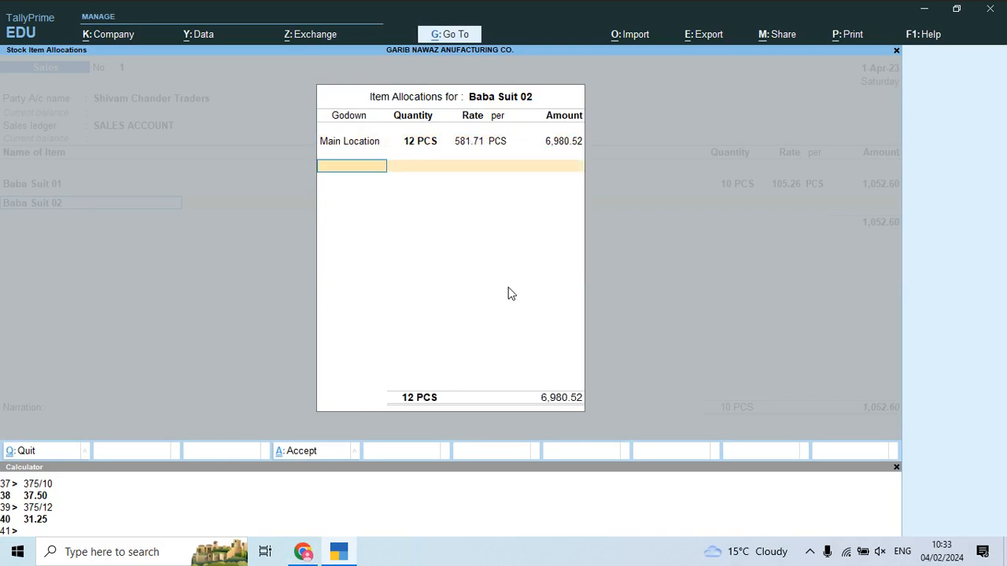
key(Return)
key(Return)
Step: Add Baba Suit 03 from Main Location with quantity 18 PCS
text(Bab)
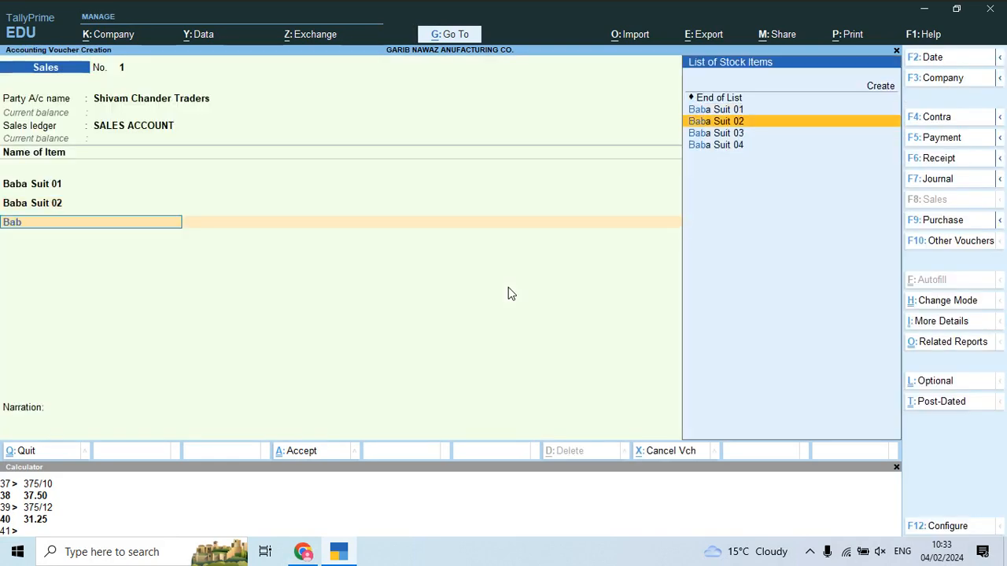
key(Down)
key(Return)
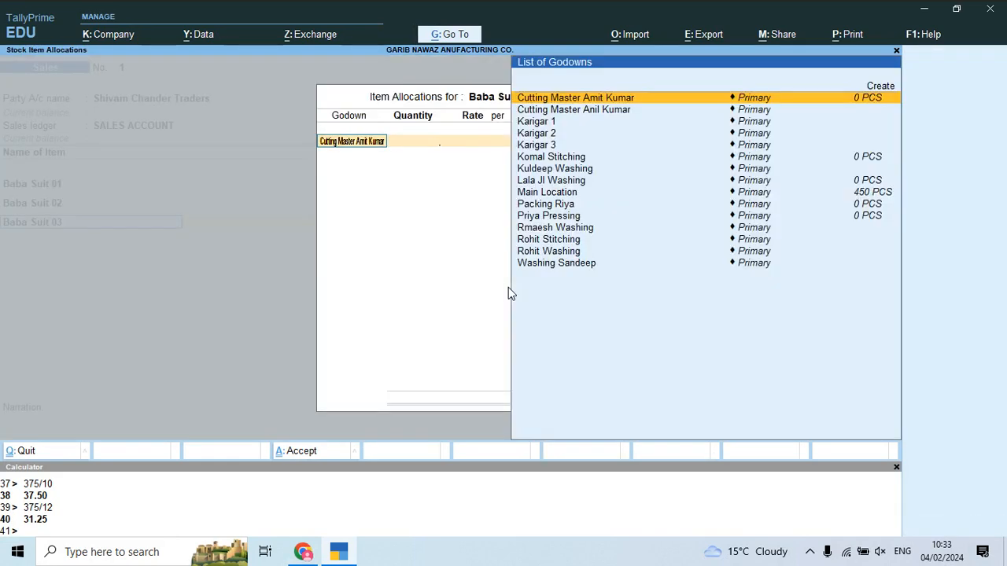
text(ma)
key(Return)
key(alt+Tab)
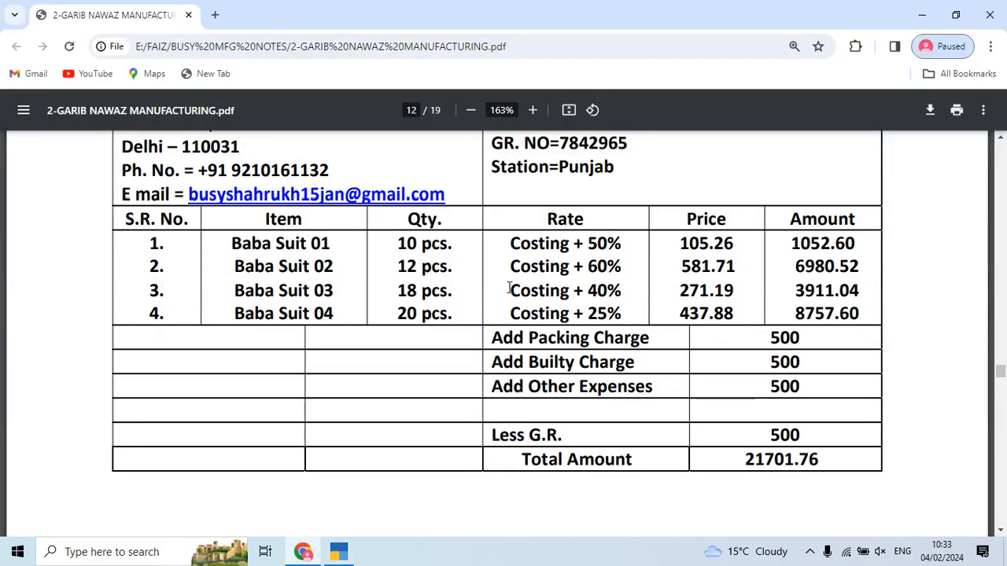
key(alt+Tab)
text(18)
key(Return)
key(Return)
key(Return)
key(Return)
key(Return)
key(Return)
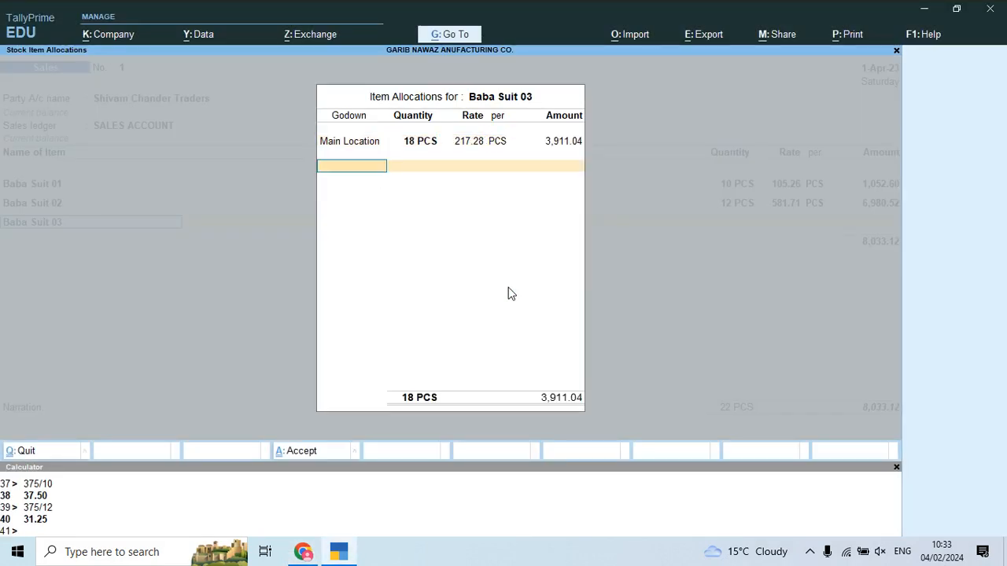
Step: Add Baba Suit 04 at 20 PCS, rate 437.88
text(bab)
key(Down)
key(Down)
key(Down)
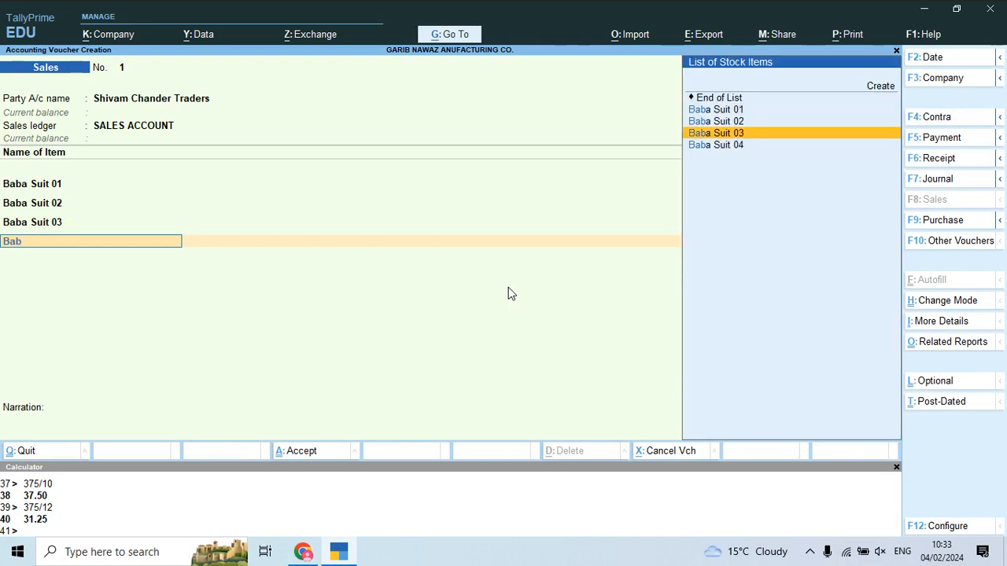
key(Return)
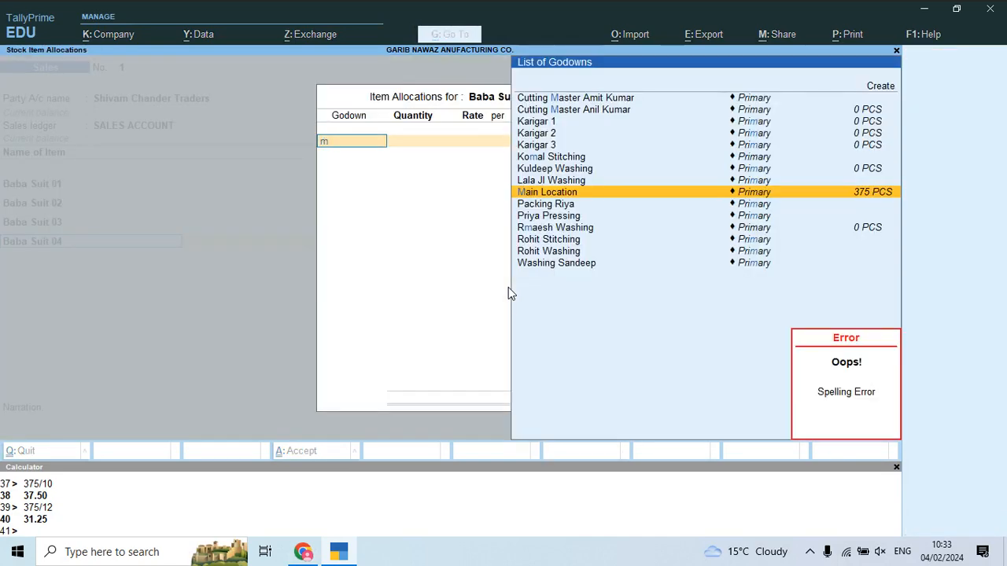
key(alt+Tab)
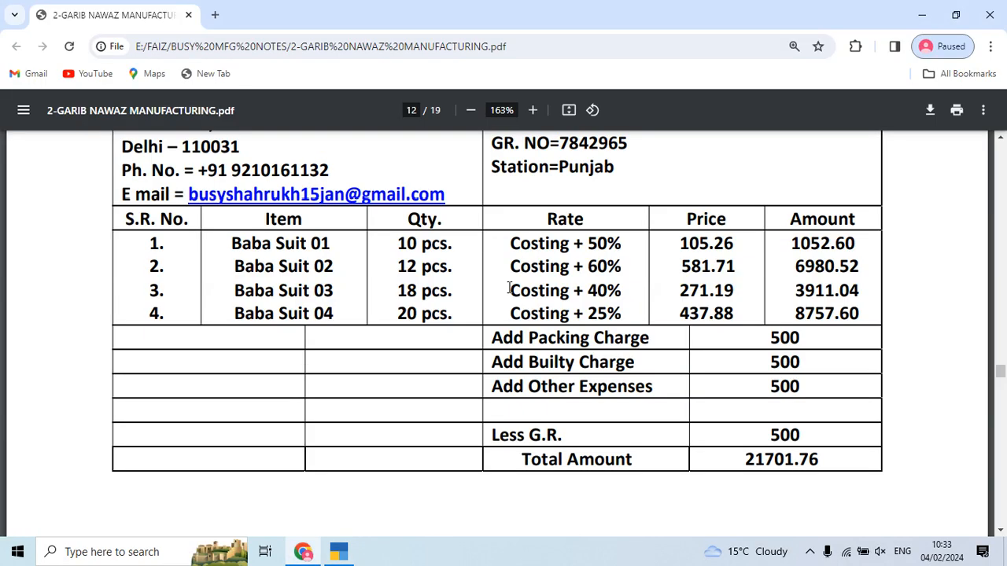
key(alt+Tab)
text(20)
key(Return)
key(Return)
key(Return)
key(Return)
key(Return)
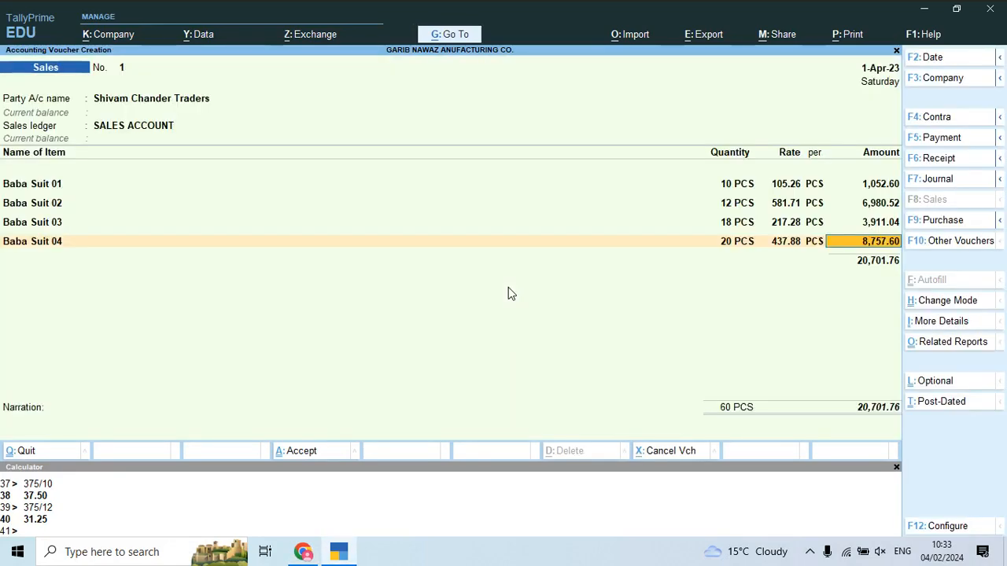
key(Return)
key(alt+Tab)
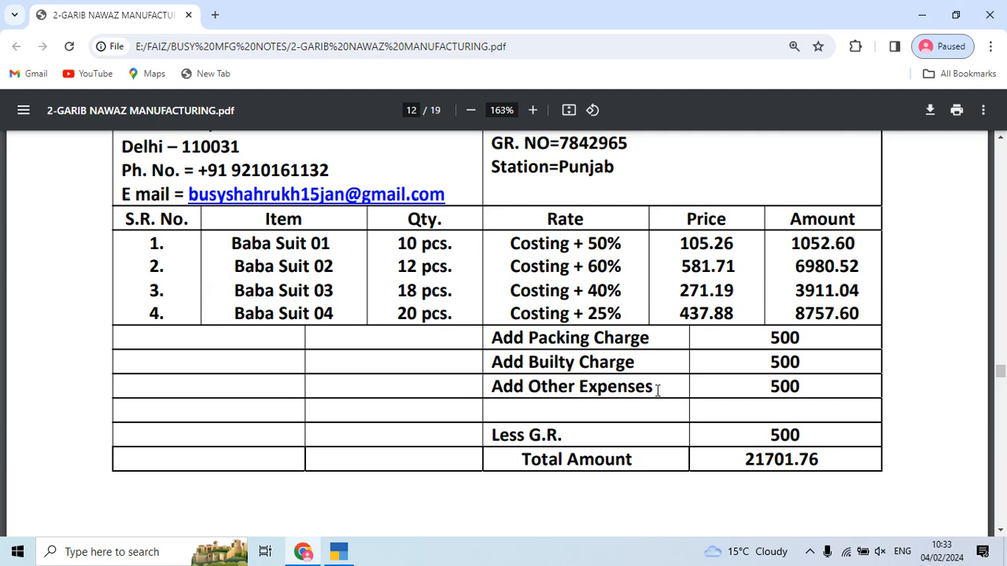
Step: Add the Freight & Forwarding Charges ledger with amount 1,500
key(alt+Tab)
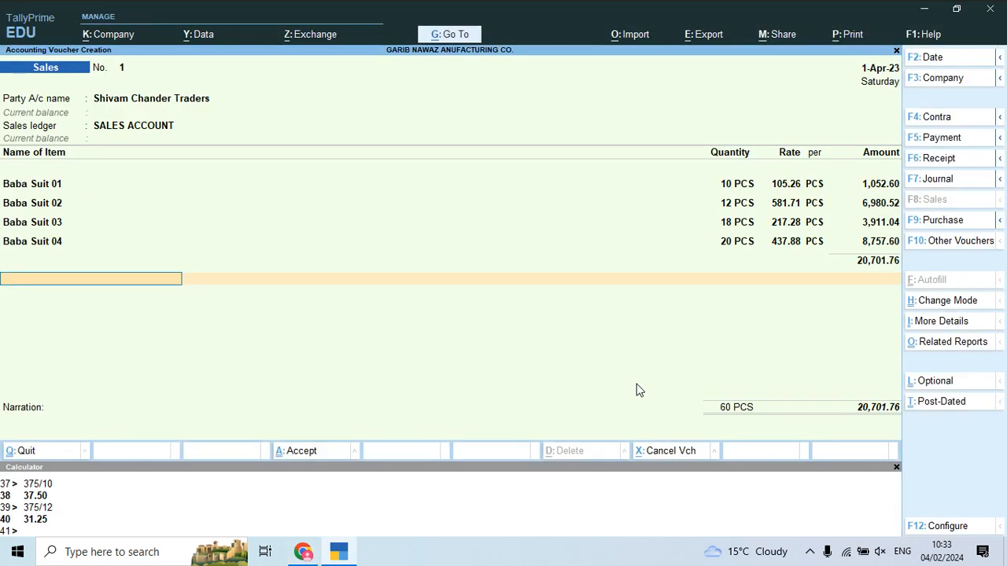
key(Return)
text(fr)
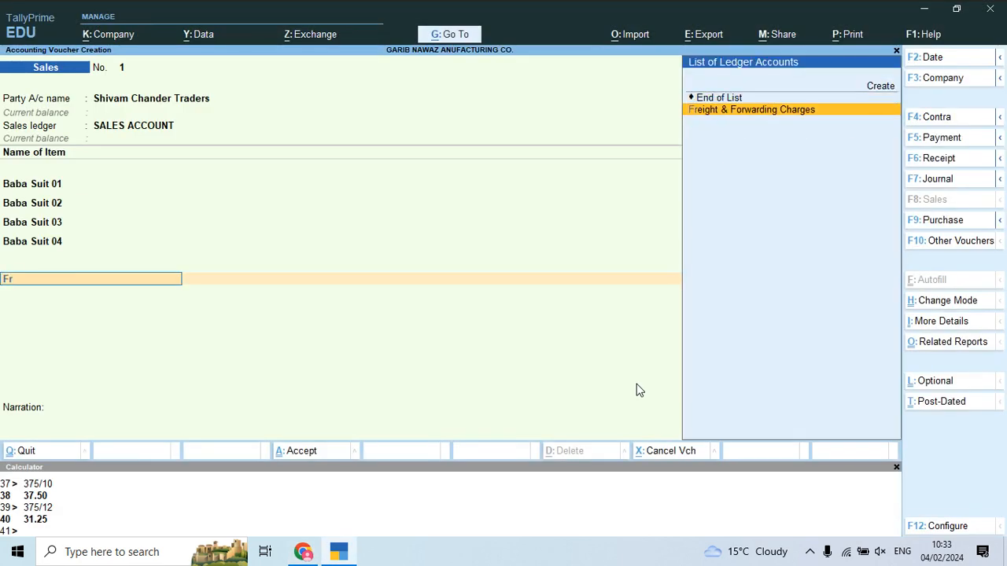
key(Return)
key(Return)
text(1500)
key(Return)
key(alt+Tab)
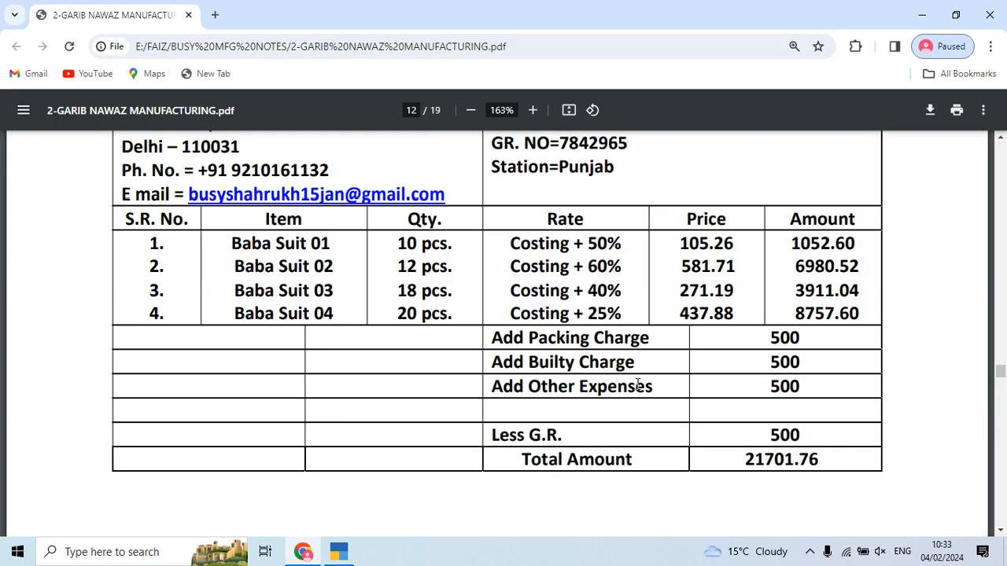
key(alt+Tab)
Step: Add DISCOUNT ALLOW at 500, altering the ledger's cost-centre setting instead of allocating
text(D)
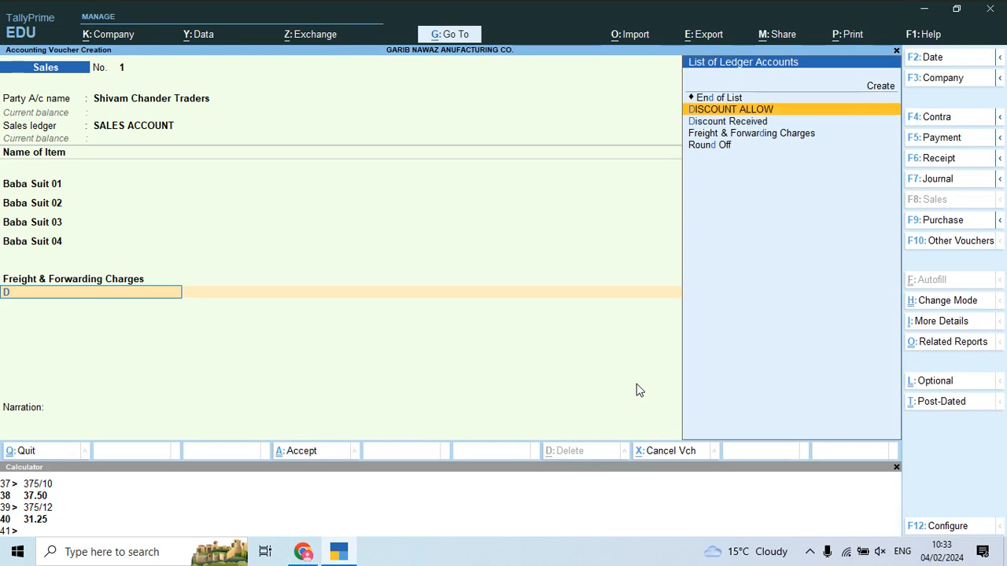
key(Return)
key(Return)
text(500)
key(Return)
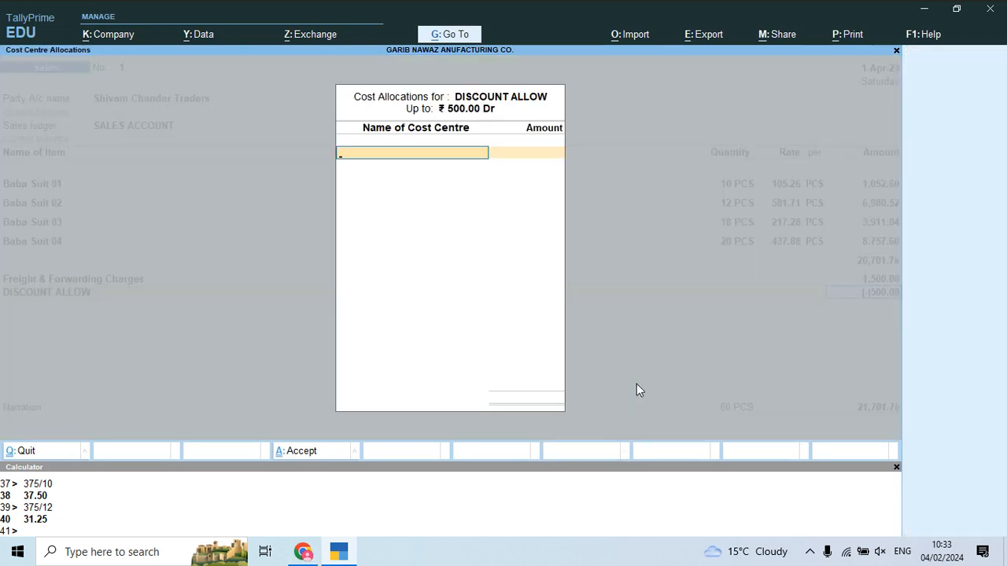
key(alt+c)
key(Escape)
key(y)
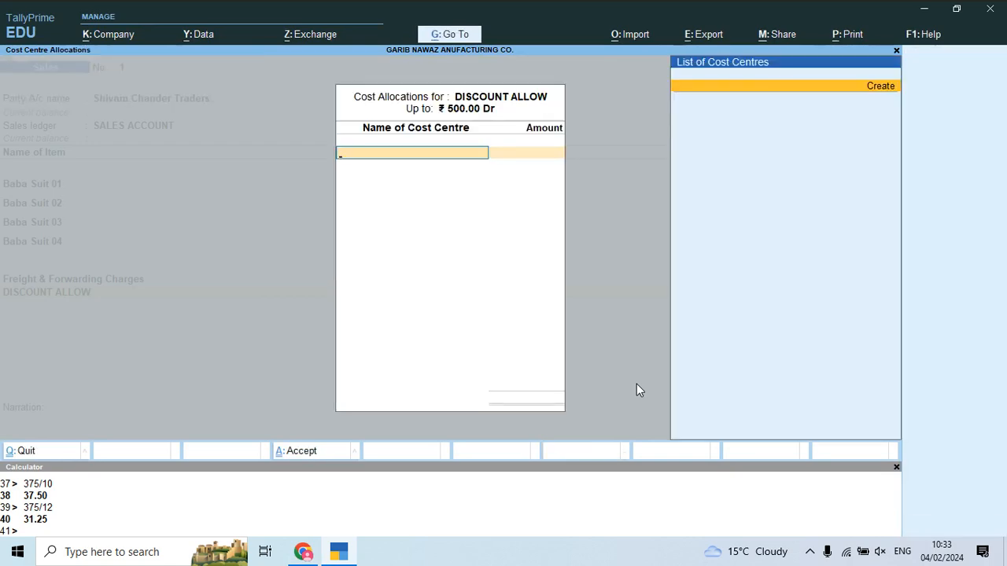
key(Escape)
key(BackSpace)
key(BackSpace)
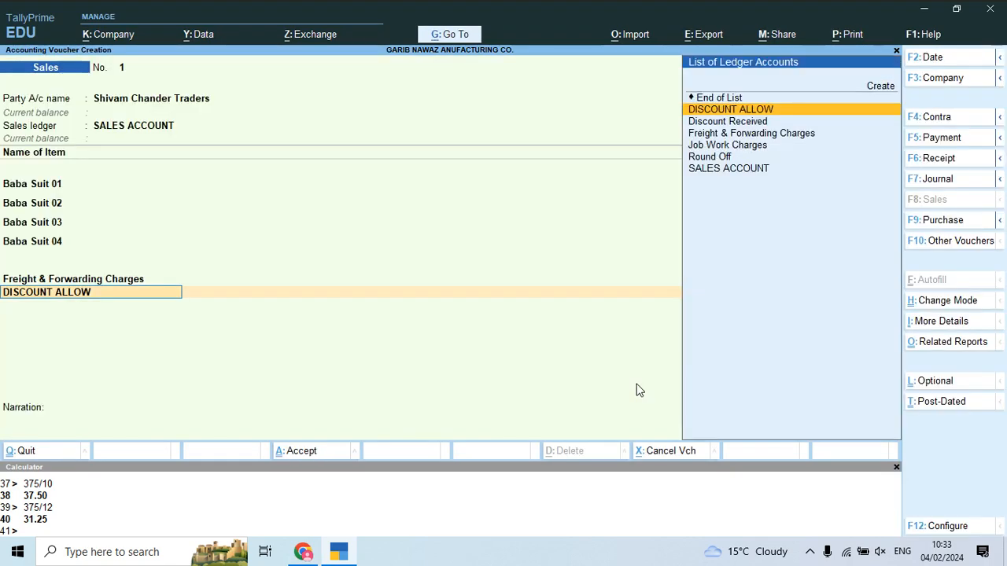
key(ctrl+Return)
key(Return)
key(Return)
key(Return)
key(Return)
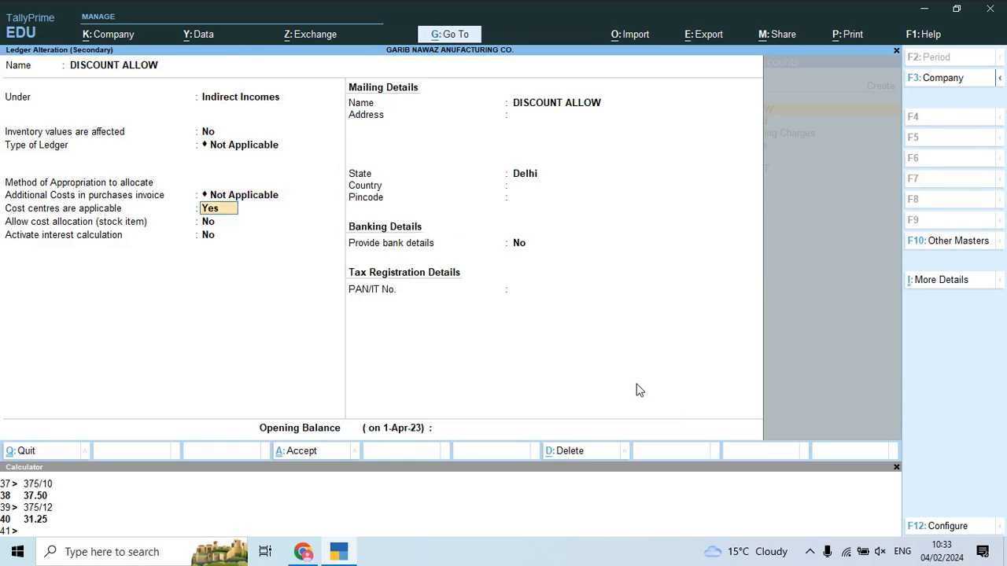
key(Return)
key(ctrl+a)
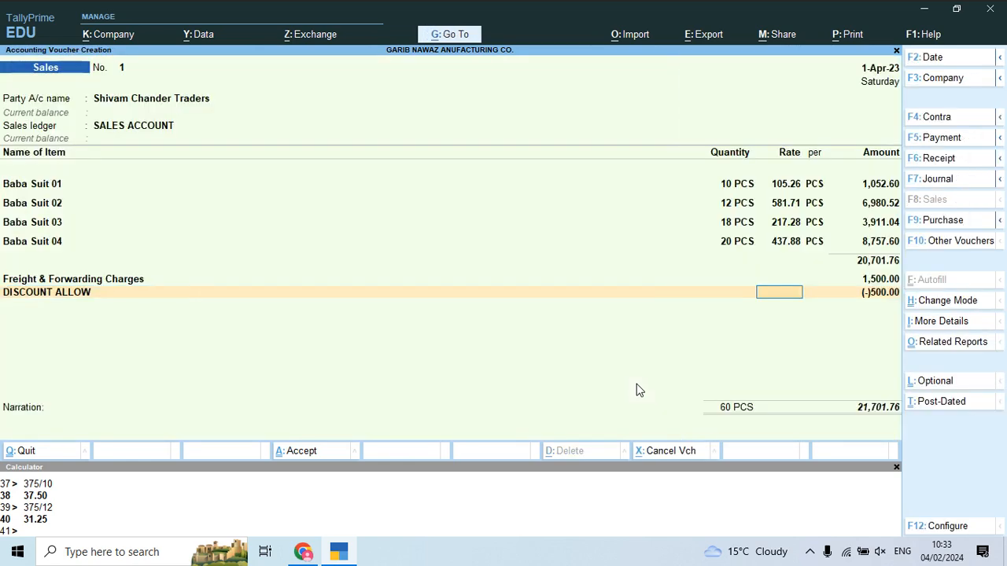
Step: Add Round Off of 0.24 and verify the 21,702.00 total against the invoice
key(Return)
text(r)
key(Return)
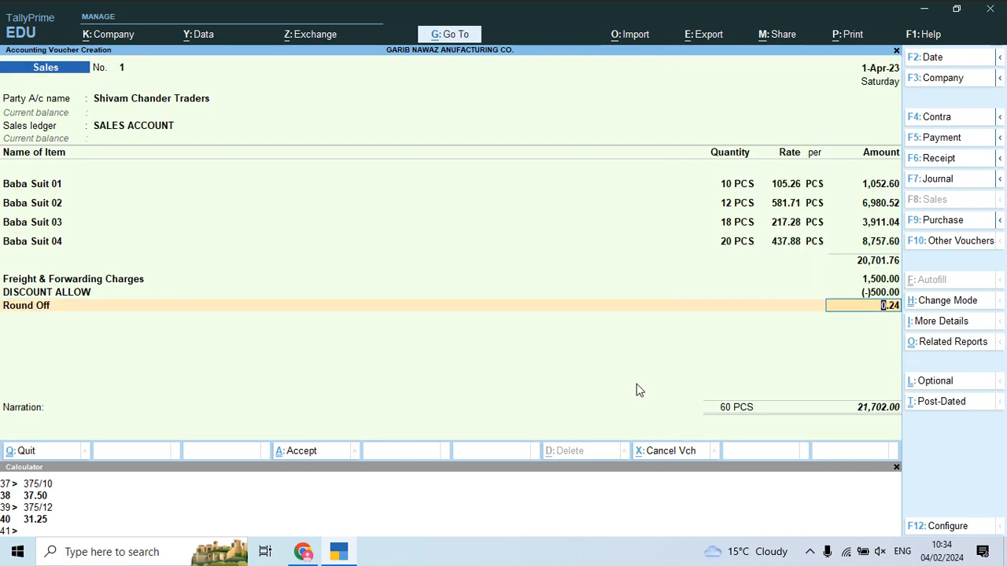
key(alt+Tab)
key(alt+Tab)
key(alt+Tab)
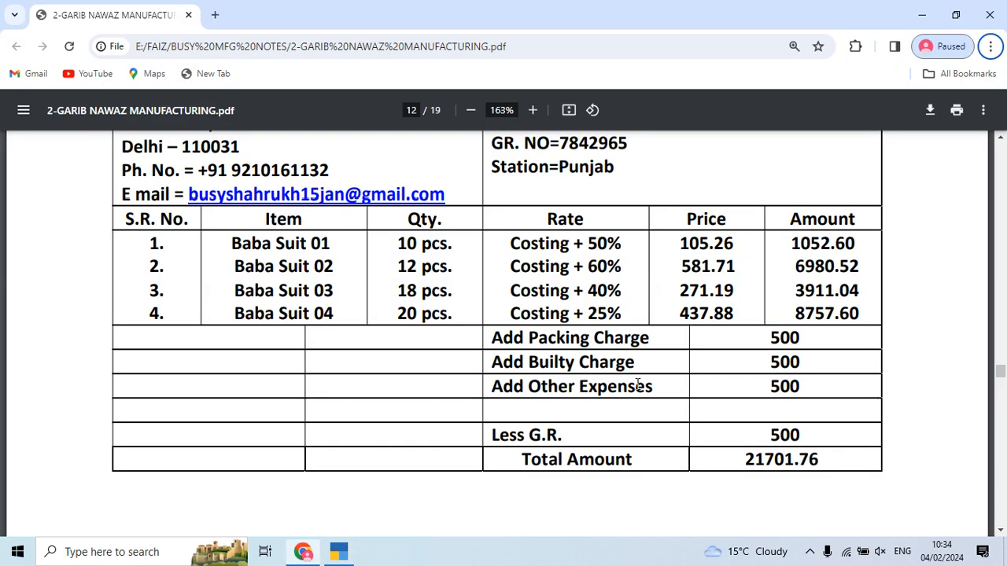
key(alt+Tab)
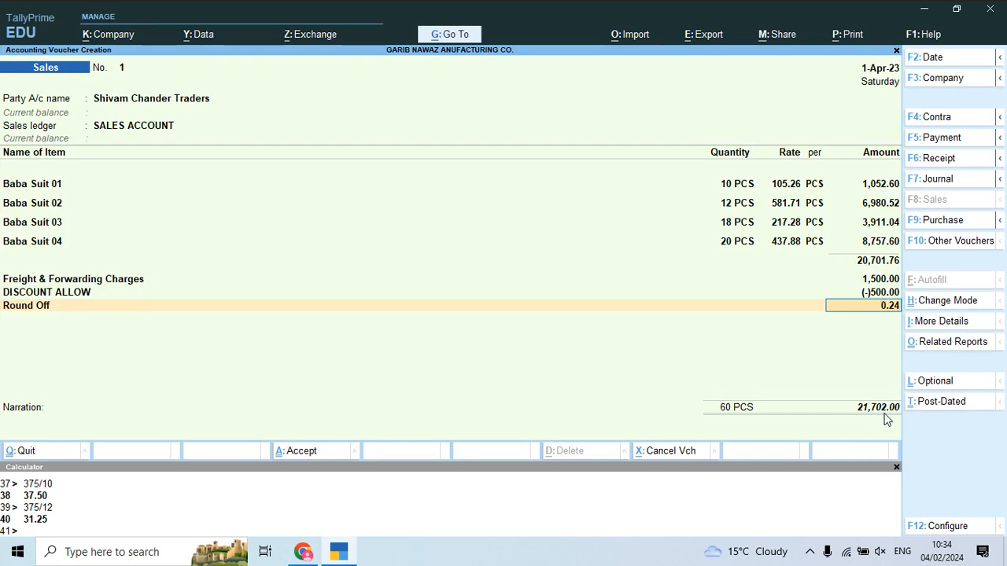
key(alt+Tab)
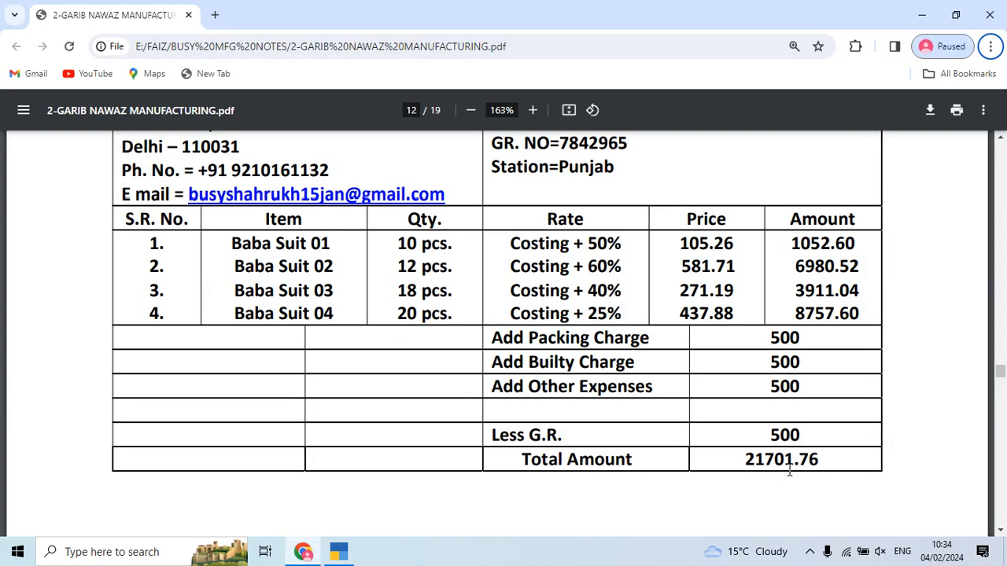
key(alt+Tab)
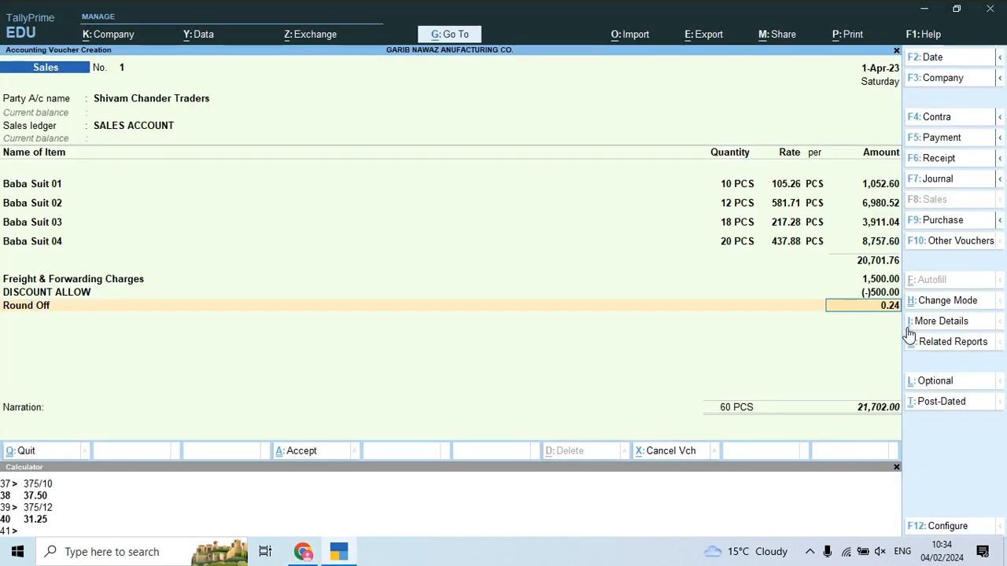
key(alt+Tab)
key(alt+Tab)
key(Return)
key(Return)
key(Return)
key(Return)
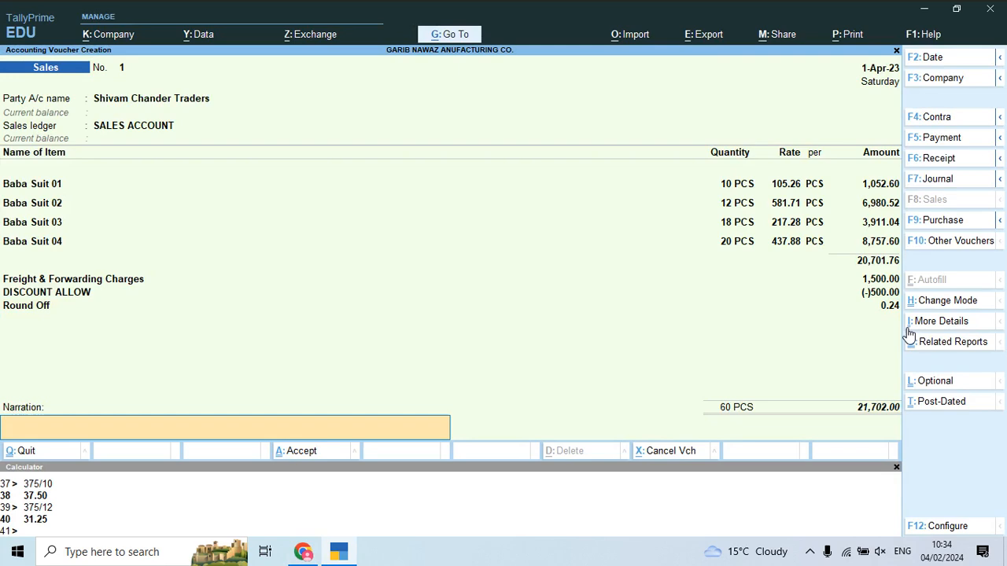
Step: Save Sales voucher No. 1 and copy party name A-One Textiles from invoice 2
key(Return)
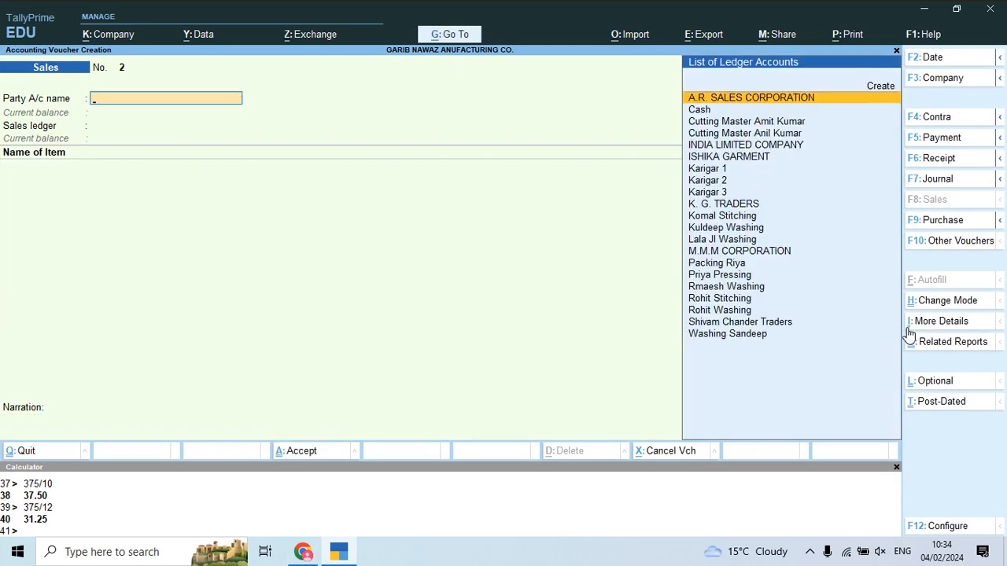
key(alt+Tab)
scroll(693, 420, down, 5)
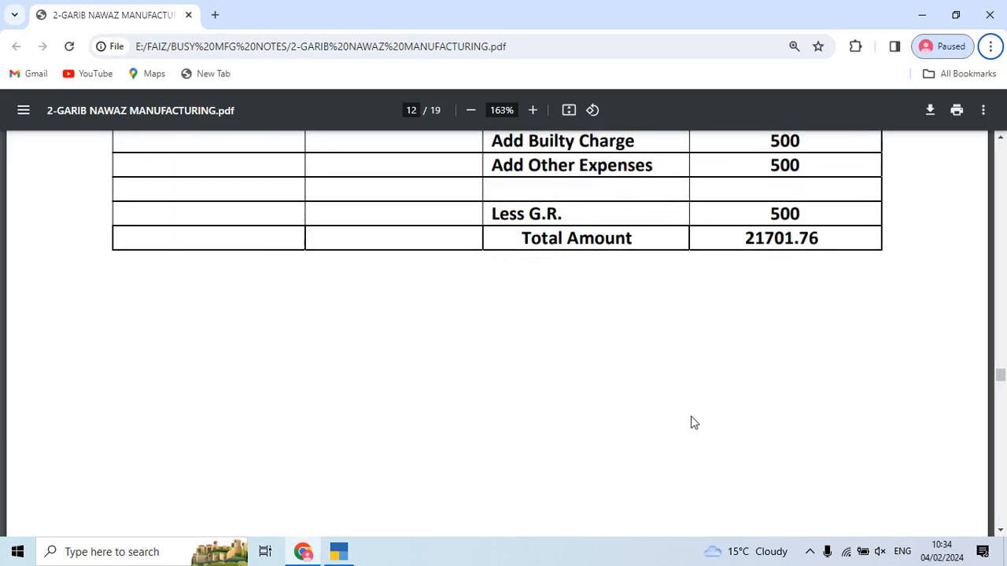
scroll(693, 419, down, 5)
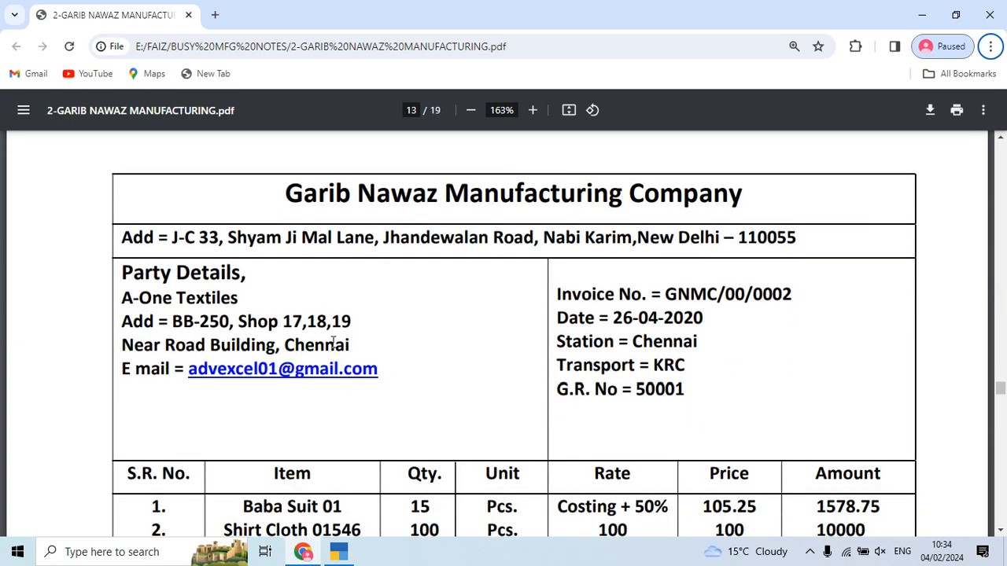
drag(125, 299, 240, 299)
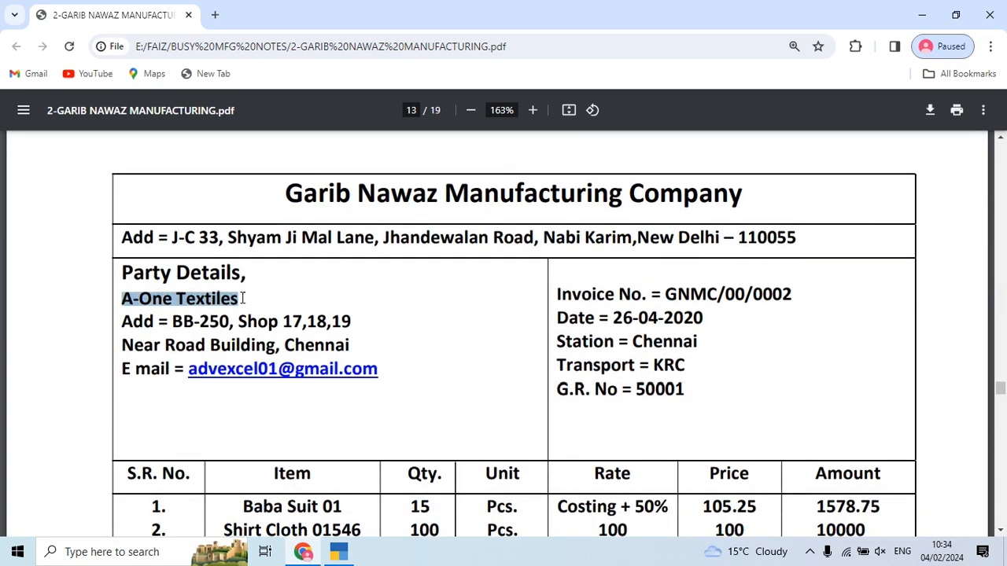
key(alt+Tab)
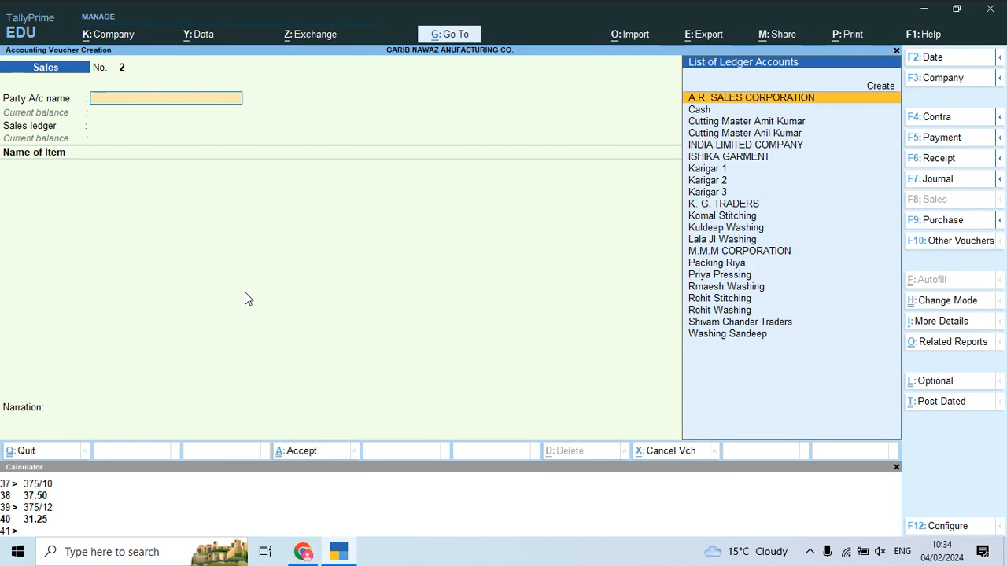
Step: Create ledger A-One Textiles under Sundry Debtors with bill-by-bill balances on
key(alt+c)
key(ctrl+alt+v)
key(Return)
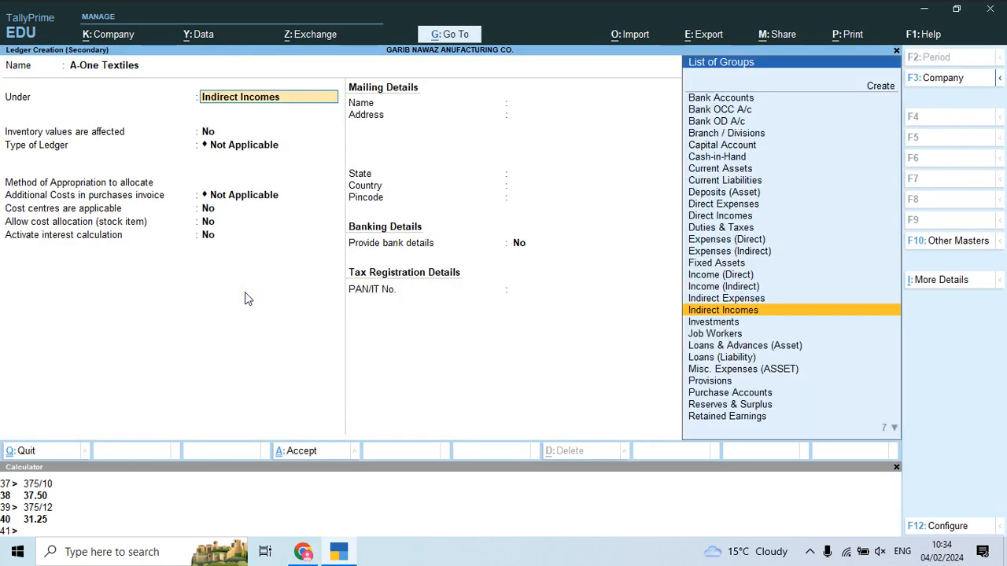
text(sun)
key(Down)
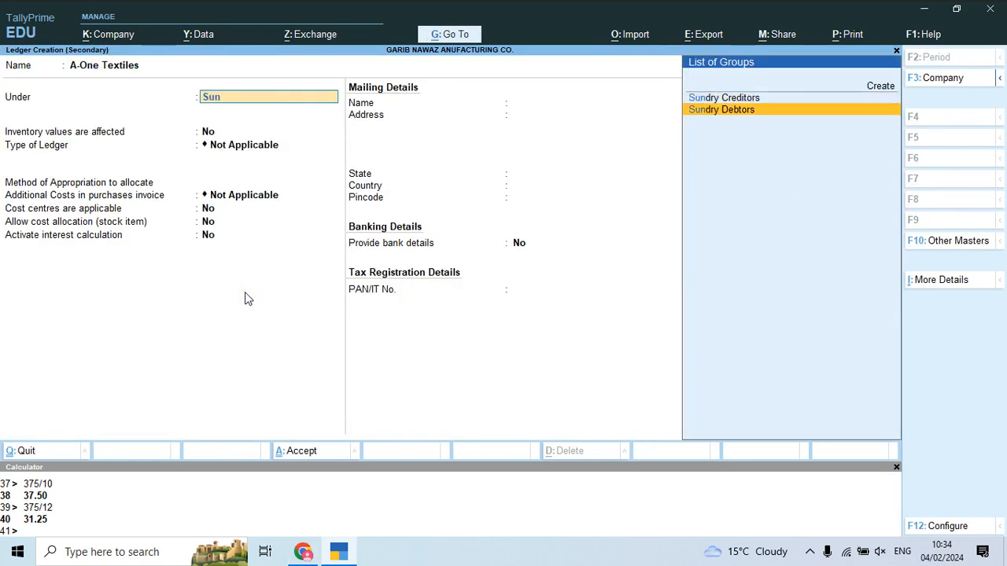
key(Return)
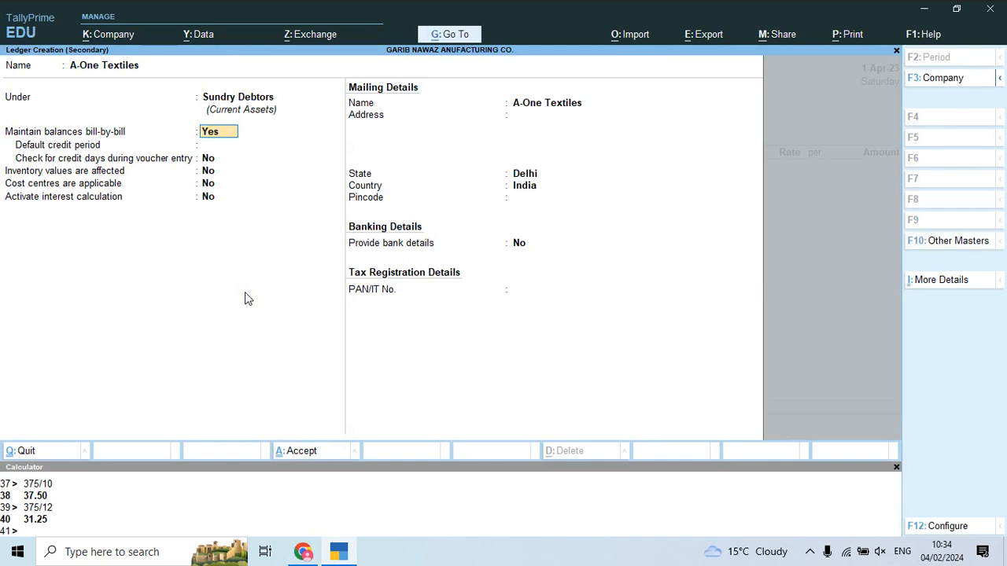
key(Return)
Step: Give A-One Textiles an 8-day credit period and 12% interest on debit balances, then save
text(8)
key(Return)
key(Return)
key(Return)
text(y)
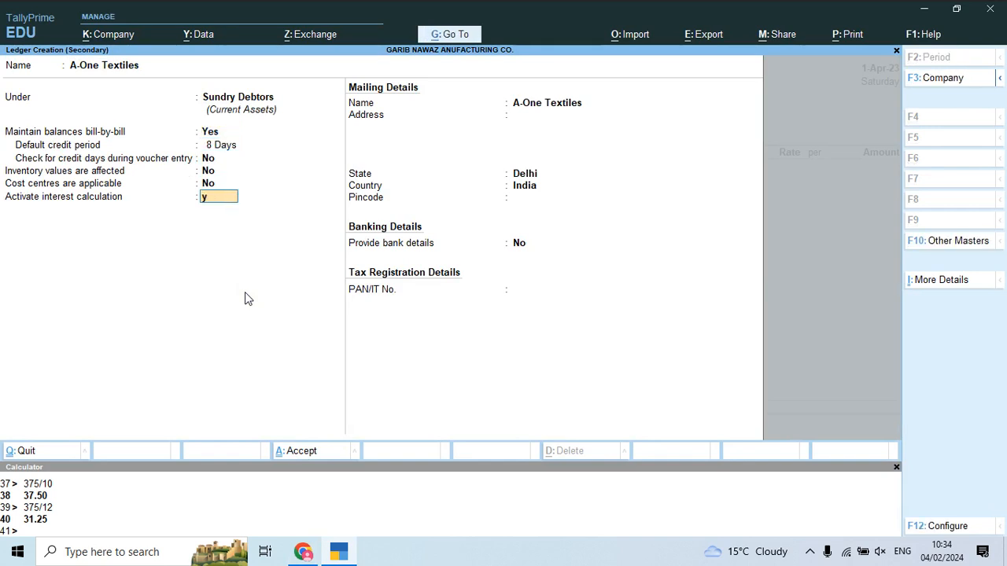
key(Return)
key(Return)
key(Return)
key(Return)
text(12)
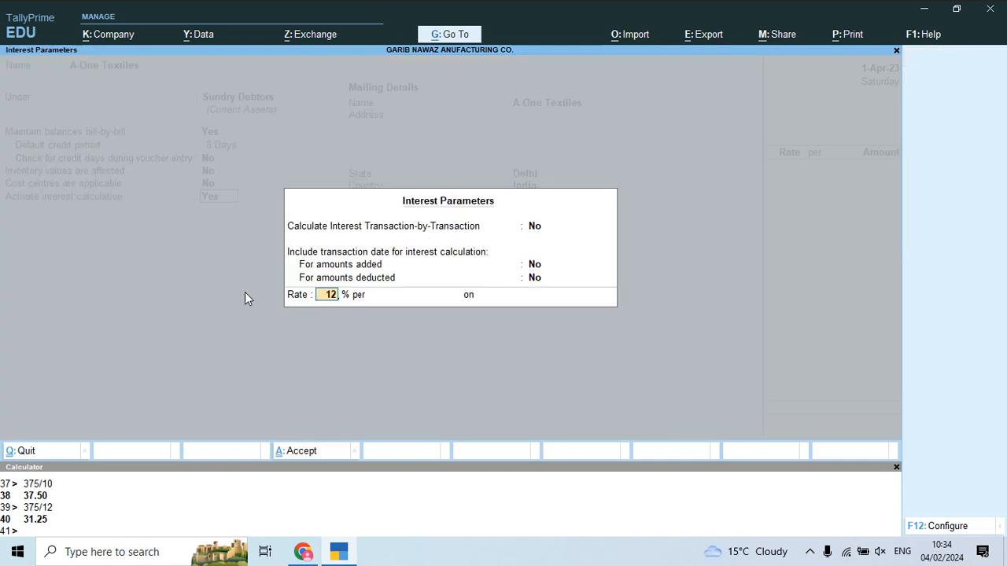
key(Return)
key(Down)
key(Return)
key(Down)
key(Down)
key(Return)
Step: Accept the party details with state Delhi and SALES ACCOUNT, then review invoice 2
key(Return)
key(Return)
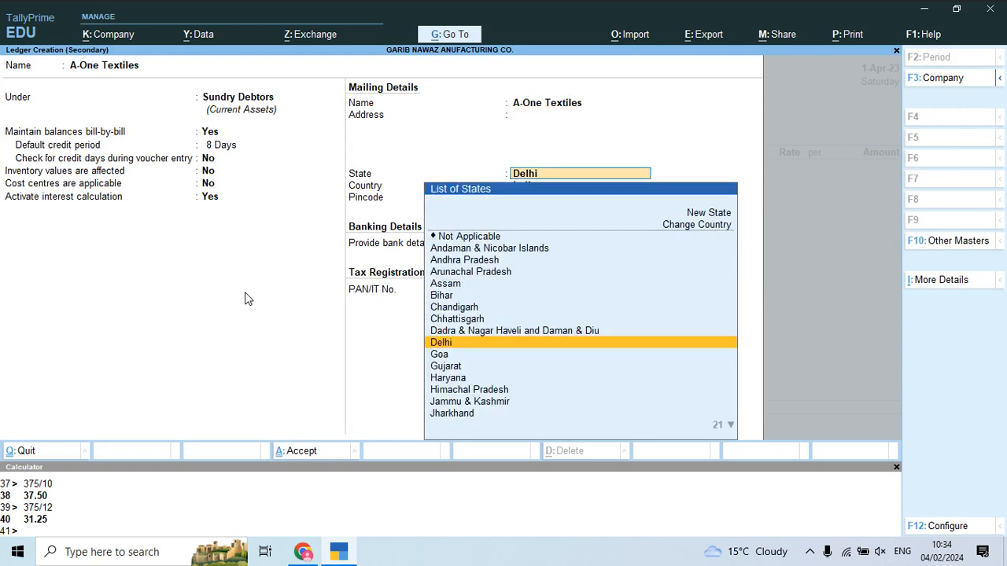
key(ctrl+a)
key(Return)
key(ctrl+a)
key(Return)
key(ctrl+a)
key(Return)
key(alt+Tab)
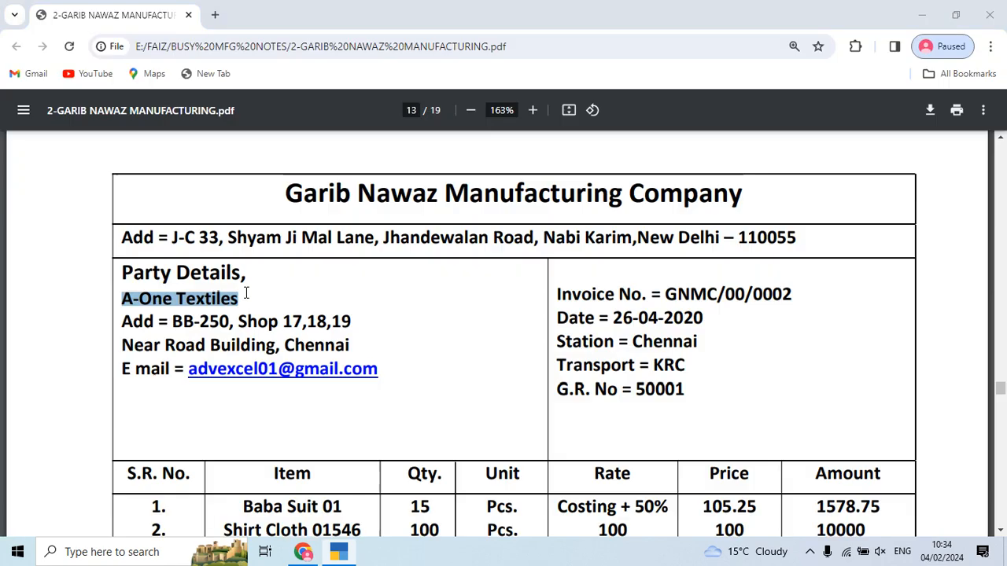
drag(246, 292, 243, 323)
click(516, 353)
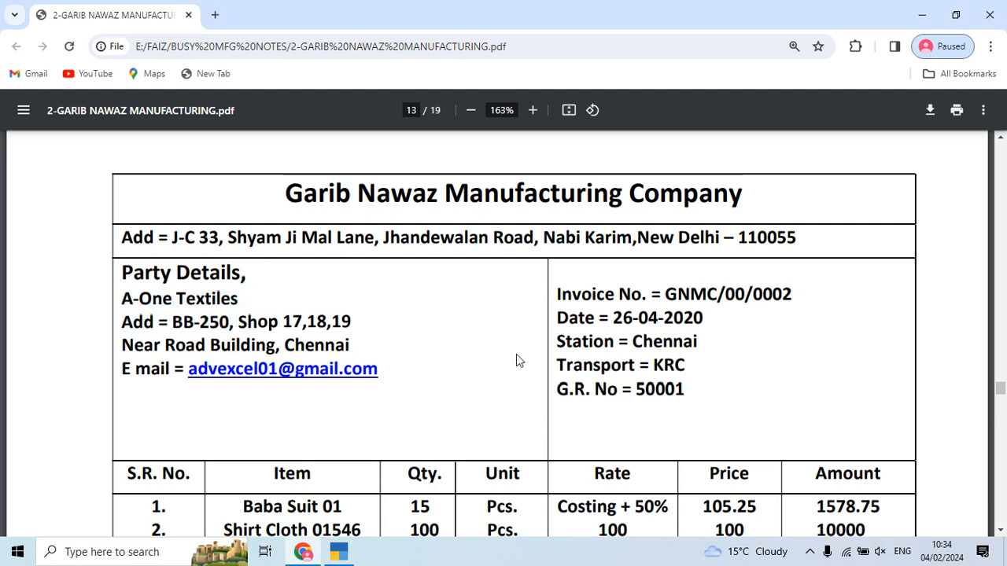
scroll(517, 354, down, 3)
Step: Add Baba Suit 01 from Main Location with quantity 15 as the first item
key(alt+Tab)
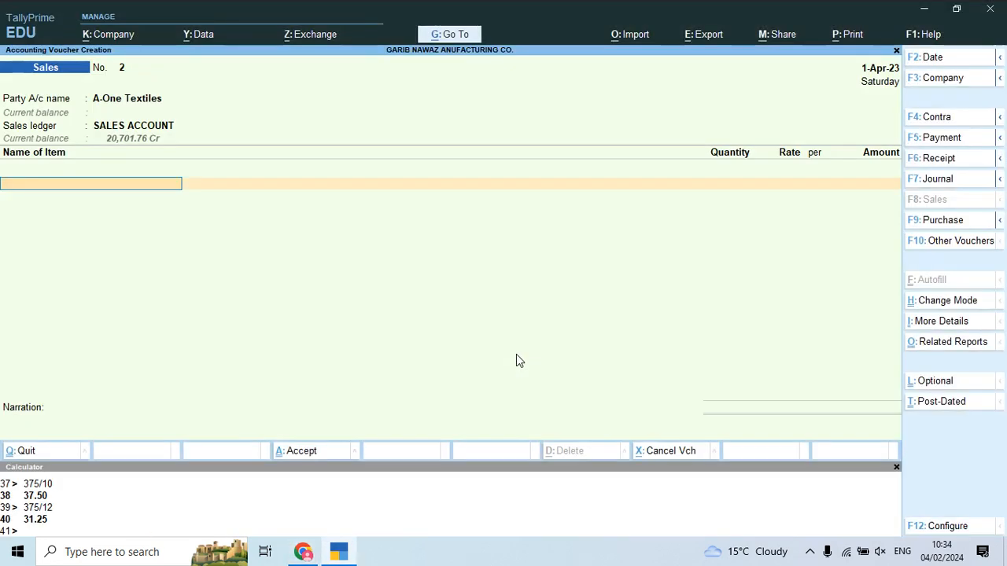
text(Ba)
key(Return)
key(alt+Tab)
key(alt+Tab)
text(Ma)
key(Return)
key(alt+Tab)
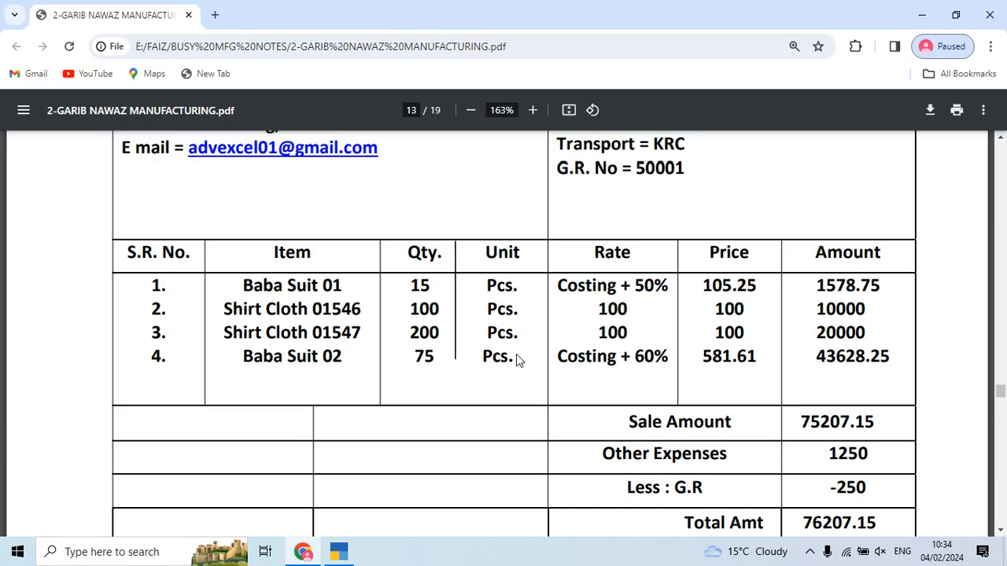
key(alt+Tab)
text(15)
key(Return)
key(alt+Tab)
key(alt+Tab)
key(Return)
key(Return)
key(Return)
key(Return)
key(Return)
key(alt+Tab)
key(alt+Tab)
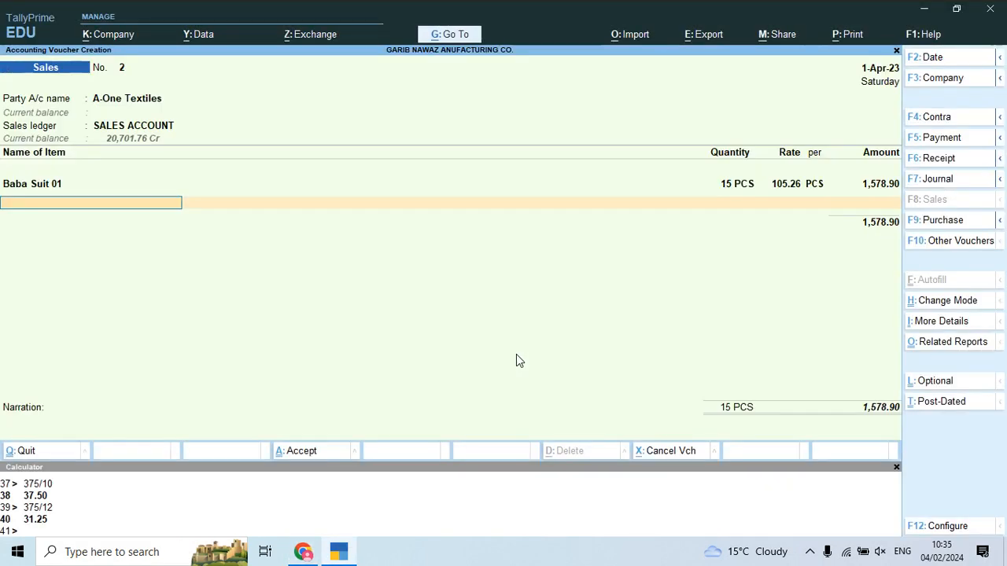
Step: Add Shirt Cloth-01546 from Main Location, 100 at rate 100, totalling 10,000.00
text(Shir)
key(Down)
key(Down)
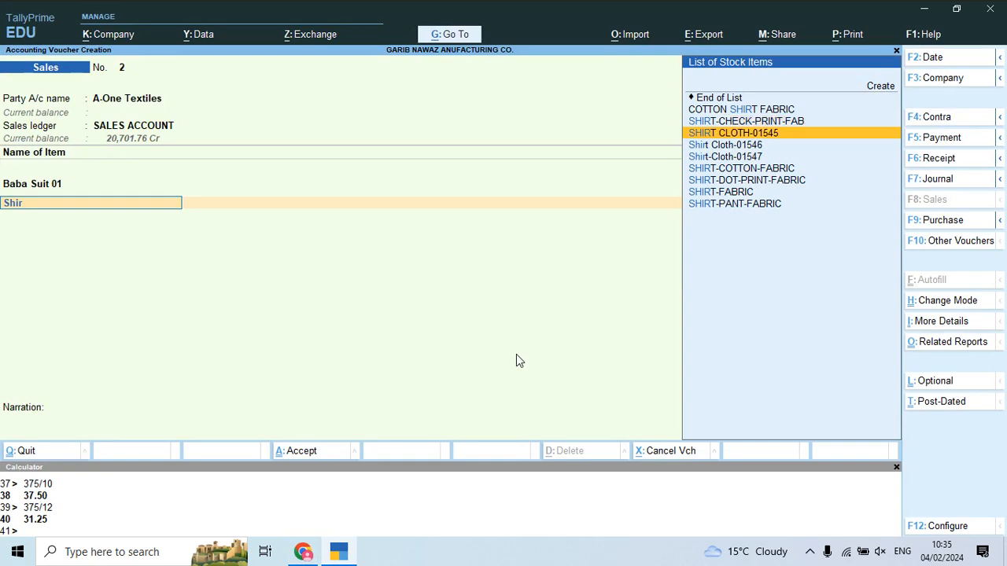
key(alt+Tab)
key(alt+Tab)
key(Return)
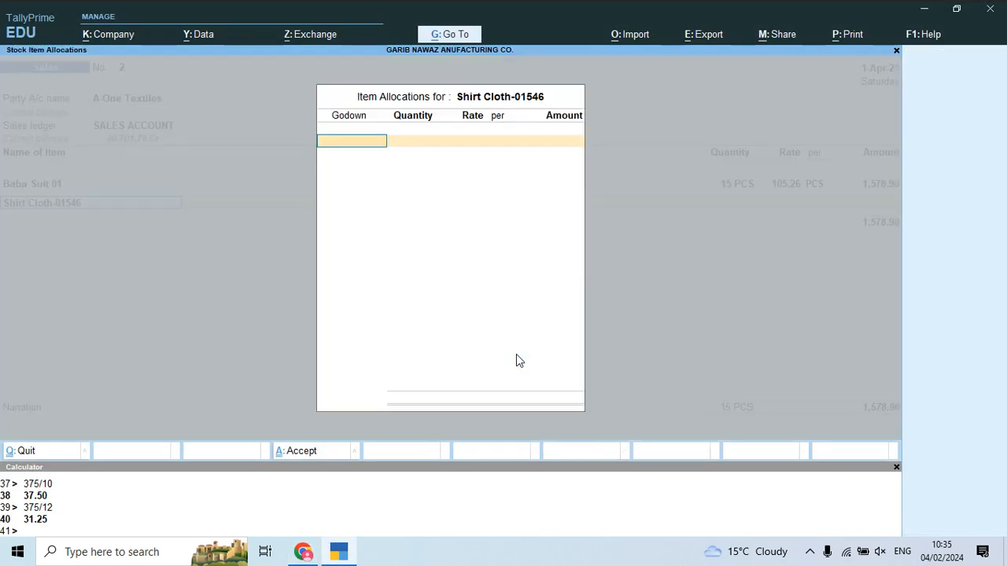
text(M)
key(Return)
key(alt+Tab)
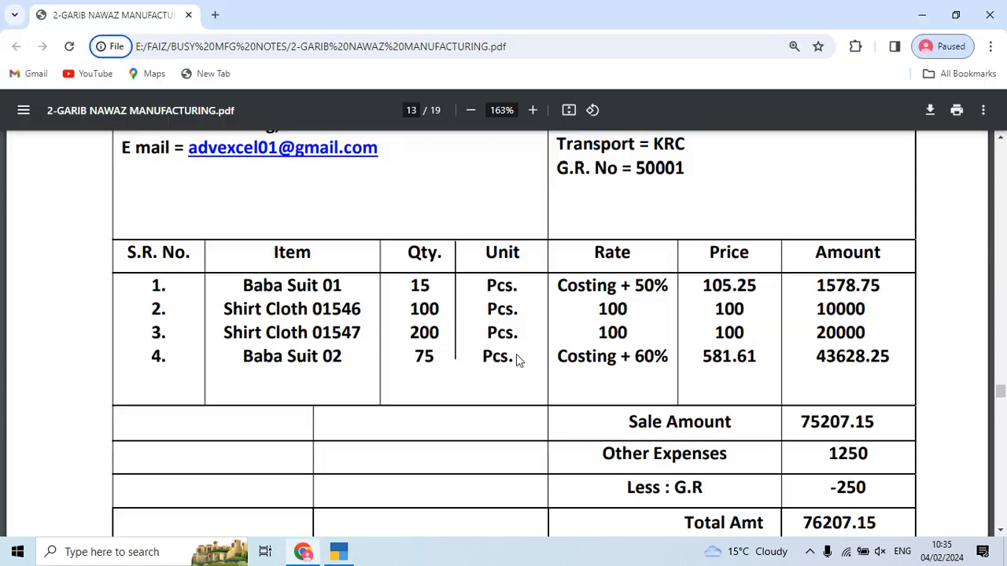
key(alt+Tab)
text(100)
key(Return)
text(100)
key(Return)
key(Return)
key(Return)
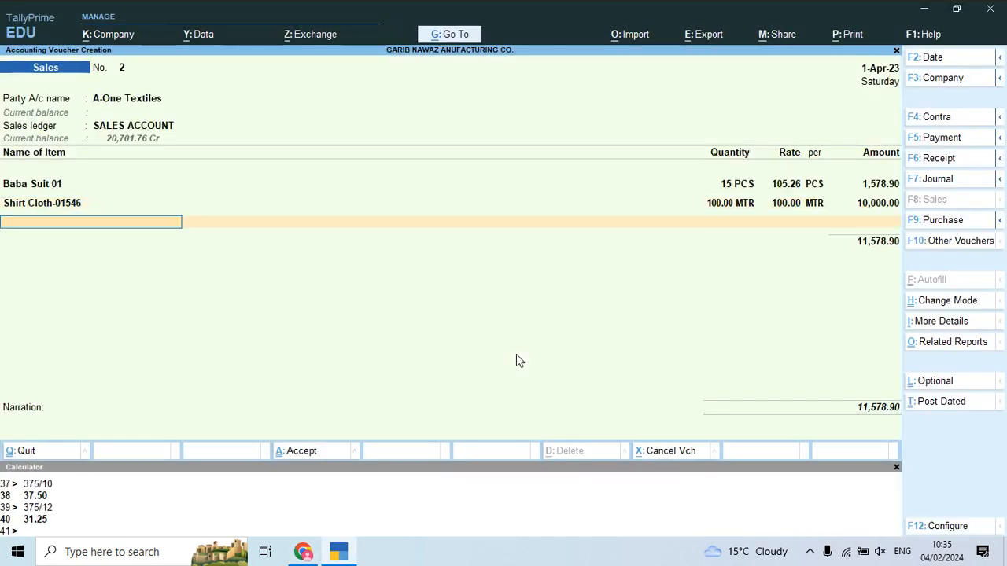
key(alt+Tab)
Step: Add Shirt-Cloth-01547 from Main Location, 200 at rate 100, totalling 20,000.00
key(alt+Tab)
text(Shir)
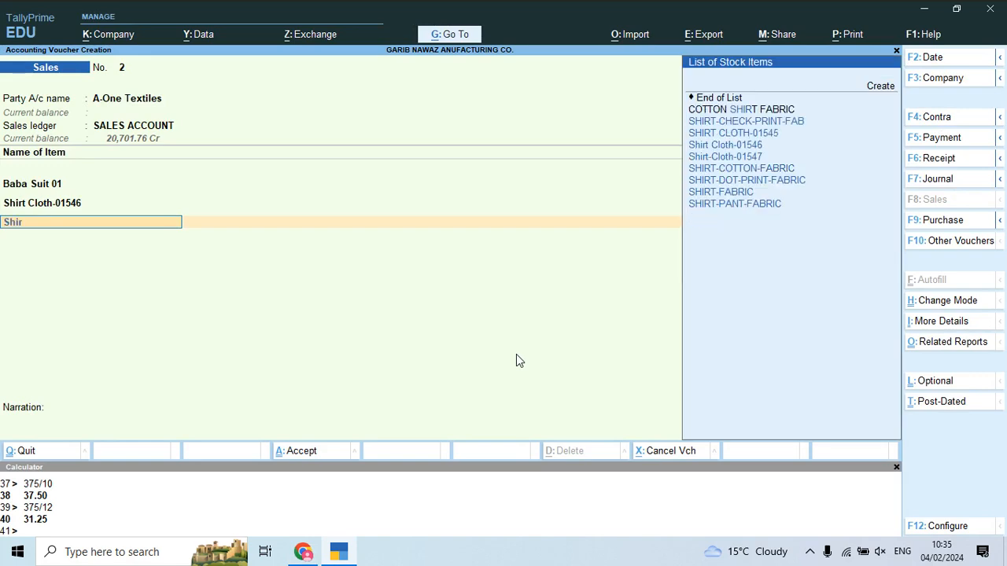
key(Down)
key(Down)
key(Down)
key(Return)
text(ma)
key(alt+Tab)
key(alt+Tab)
key(Return)
text(200)
key(alt+Tab)
key(alt+Tab)
text(100)
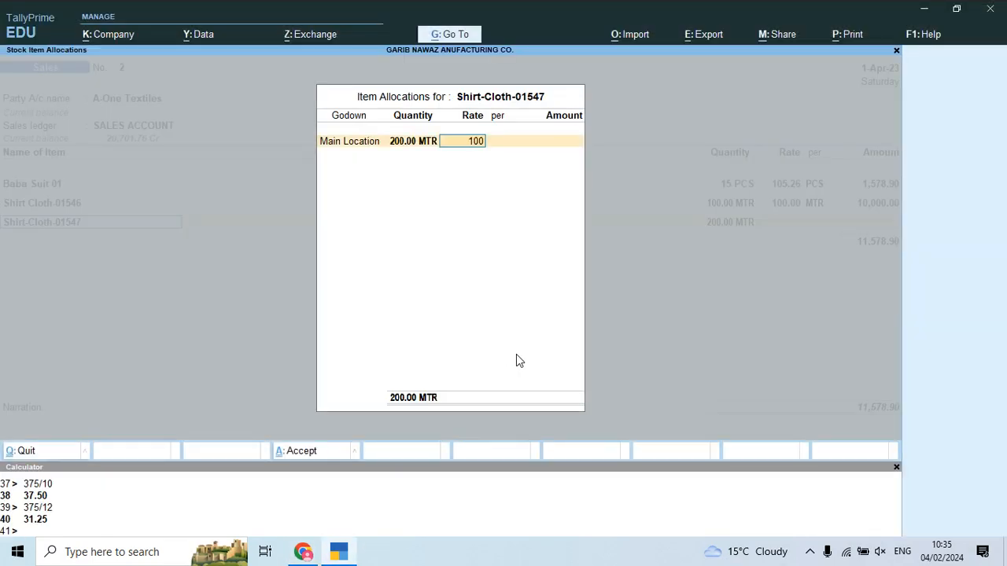
key(Return)
key(Return)
key(Return)
key(Return)
key(alt+Tab)
key(alt+Tab)
Step: Add Baba Suit 02 from Main Location with quantity 75, then select the Freight & Forwarding Charges ledger
text(Bab)
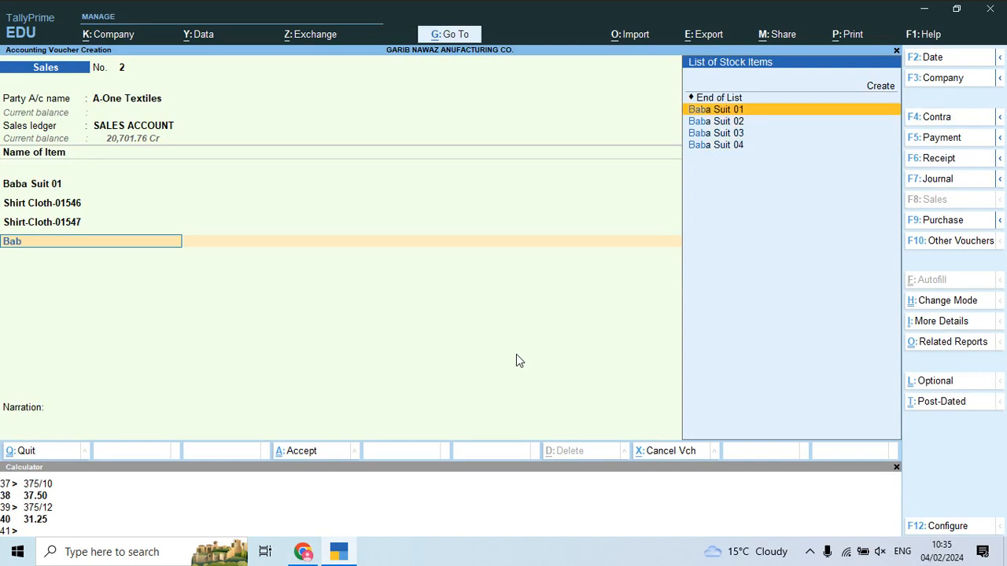
key(Down)
key(Down)
key(Up)
key(Return)
key(Return)
key(Return)
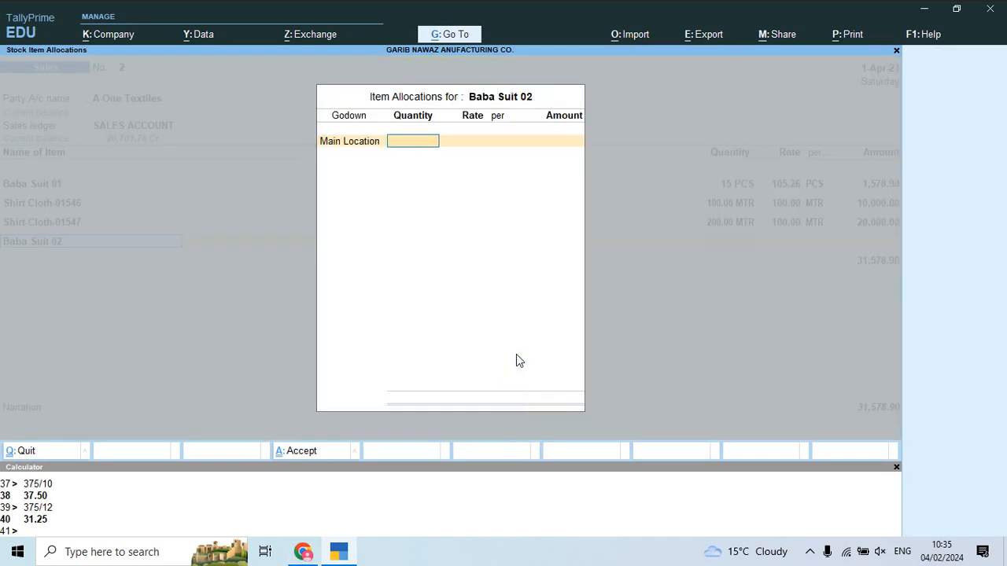
key(alt+Tab)
key(alt+Tab)
text(75)
key(Return)
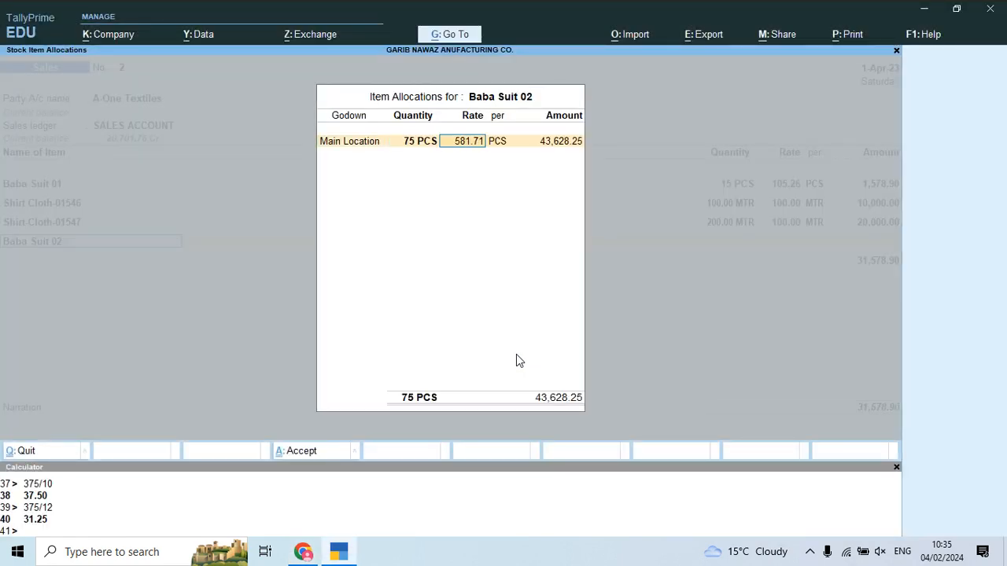
key(Return)
key(Return)
key(Return)
key(Return)
key(alt+Tab)
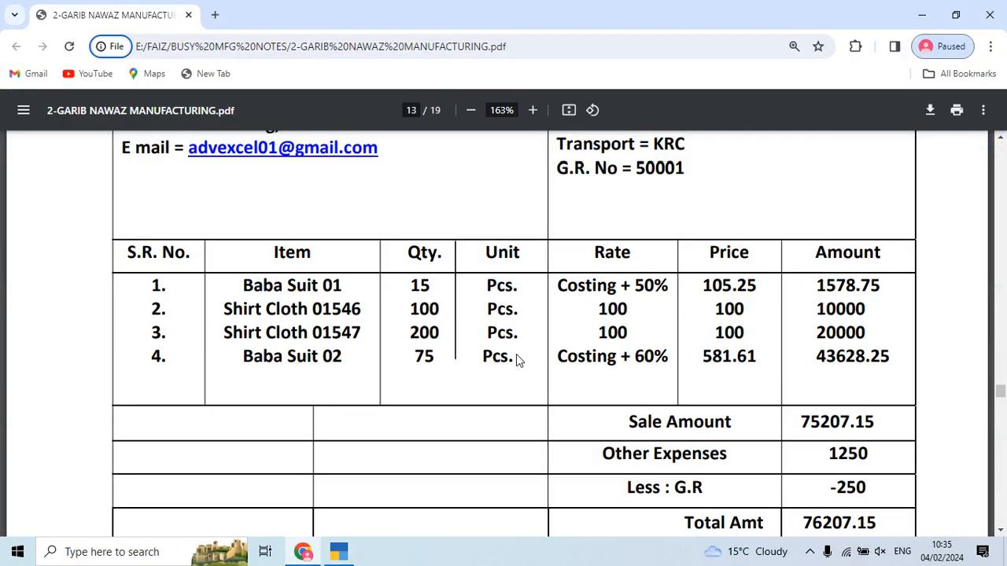
scroll(558, 426, down, 2)
key(alt+Tab)
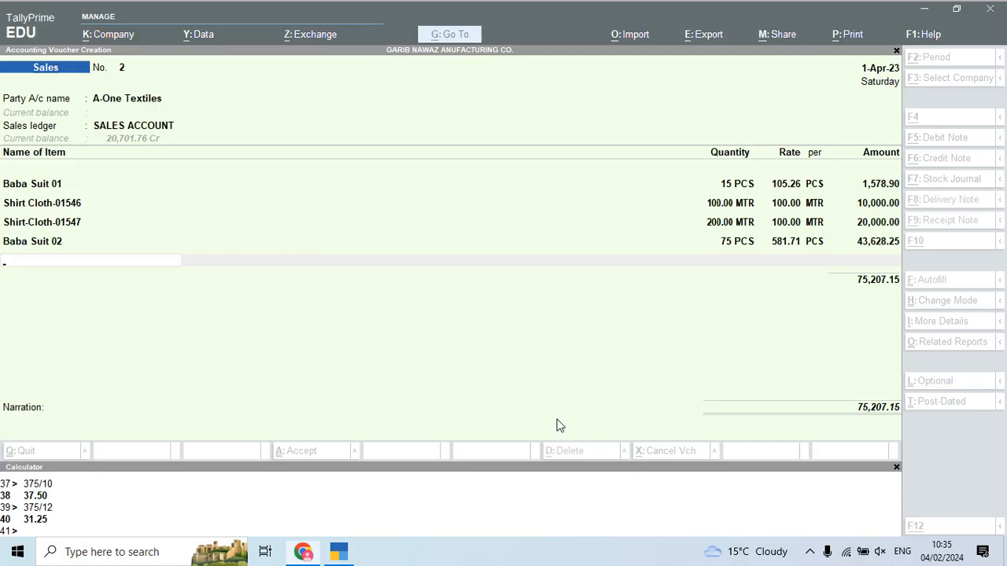
text(Fr)
key(Return)
Step: Enter freight of 1,250 and a DISCOUNT ALLOW line of (-)250
text(1,250)
key(Return)
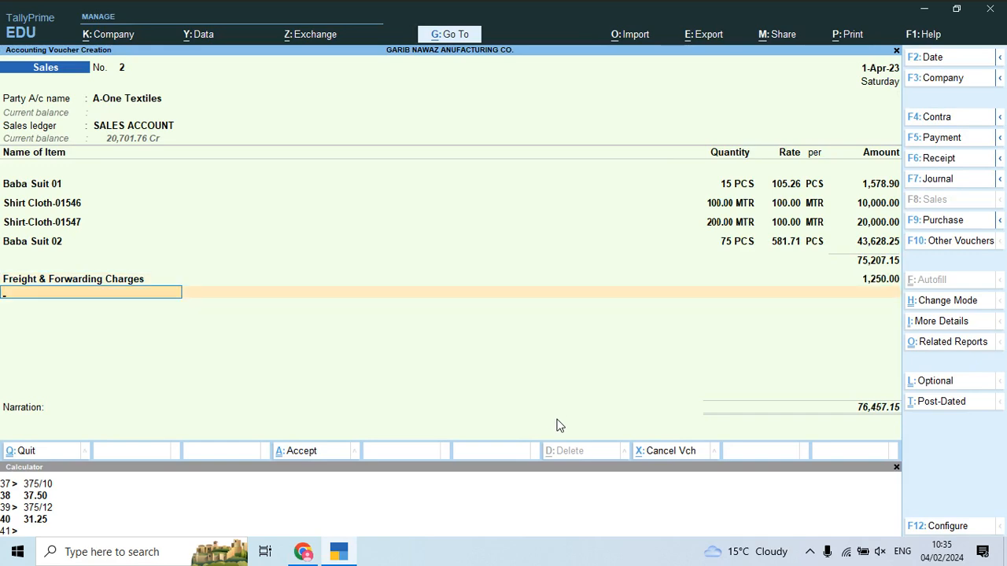
text(D)
key(Return)
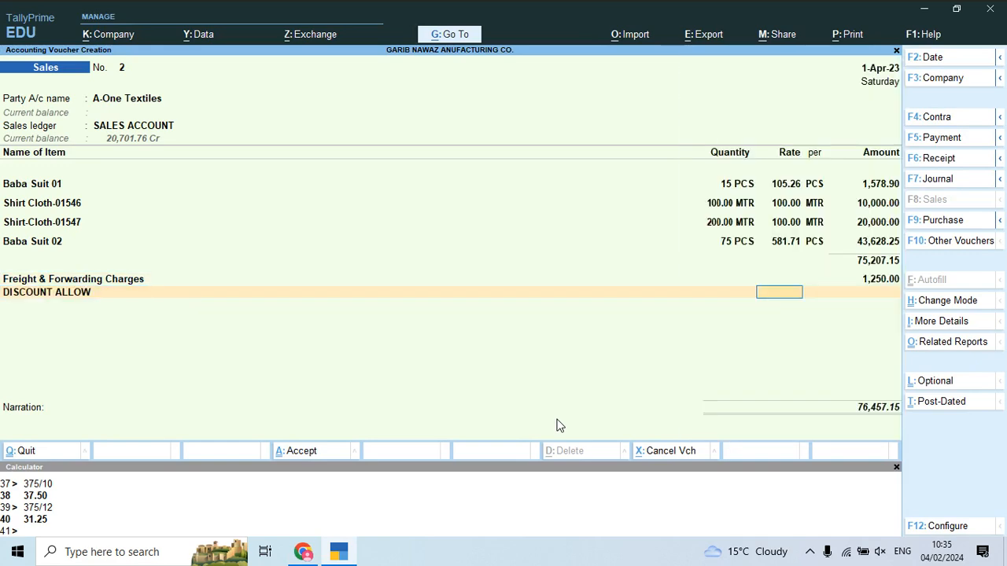
key(alt+Tab)
Step: Add Round Off to bring the total to 76,207.00, close the calculator and submit voucher 2
key(alt+Tab)
text(-)250)
key(Return)
text(r)
key(Return)
key(alt+Tab)
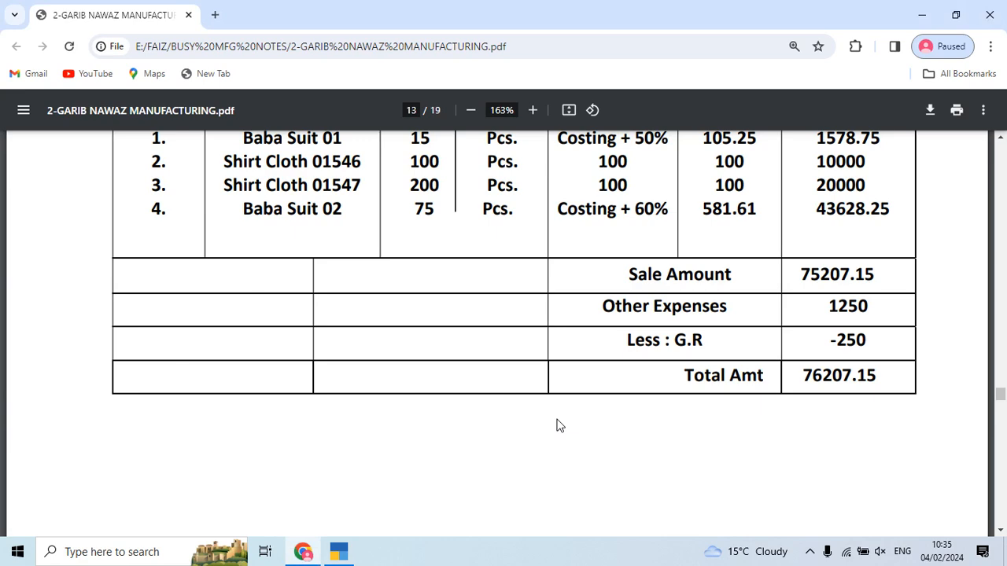
key(alt+Tab)
key(alt+Tab)
key(alt+Tab)
key(Return)
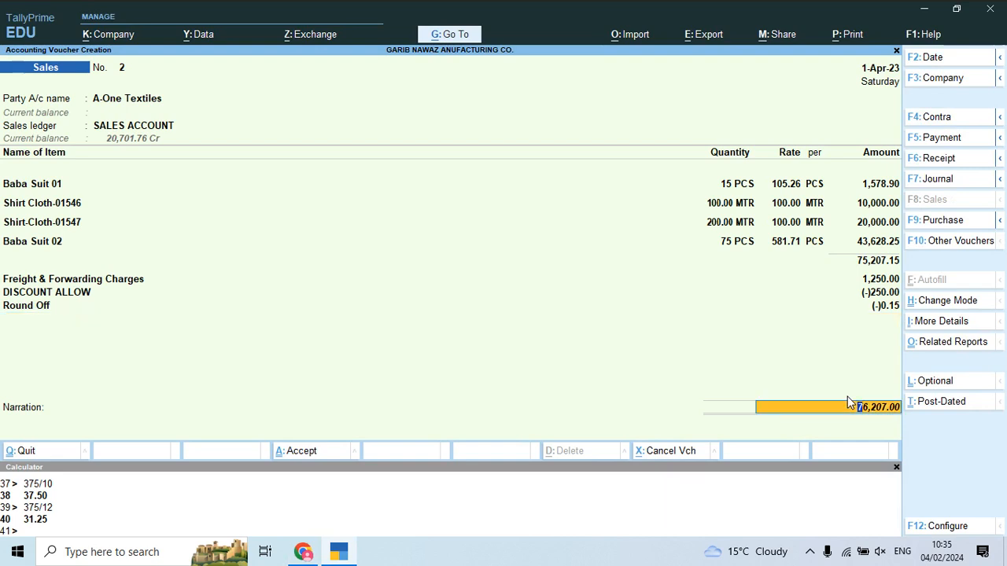
click(896, 468)
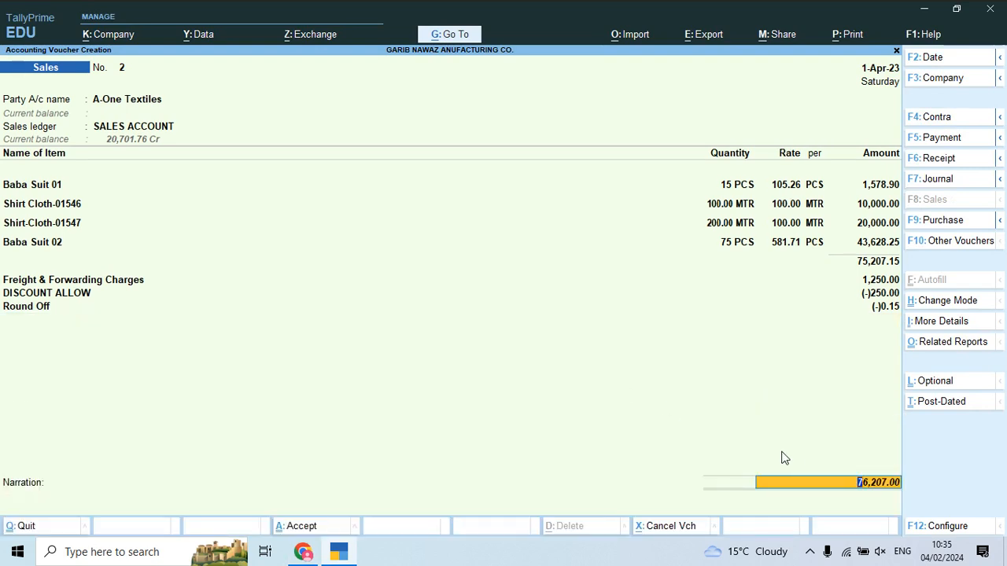
key(Return)
key(Return)
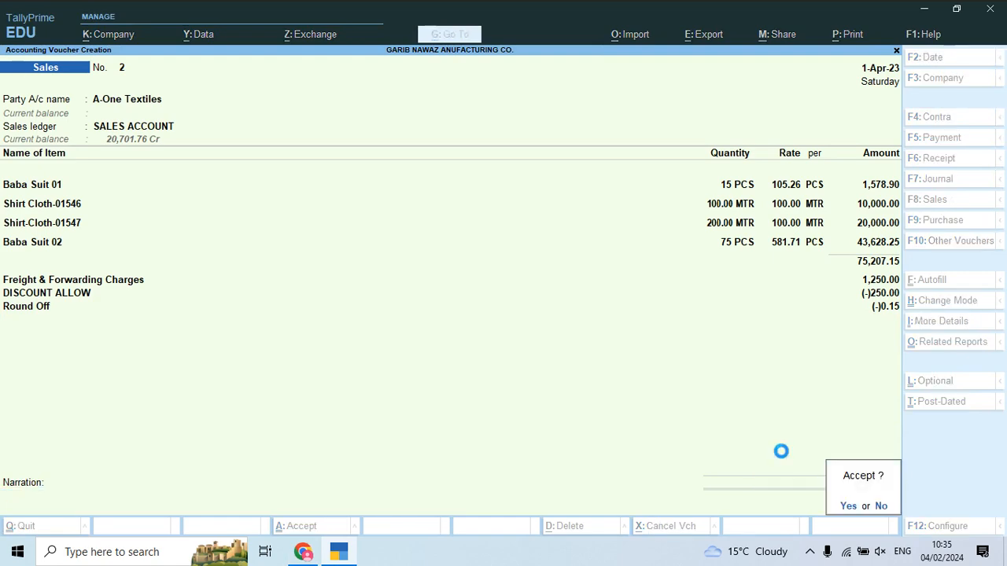
key(Return)
Step: Copy the party name Venus Traders from the next invoice for Sales voucher No. 3
key(alt+Tab)
scroll(723, 423, down, 5)
scroll(723, 423, down, 8)
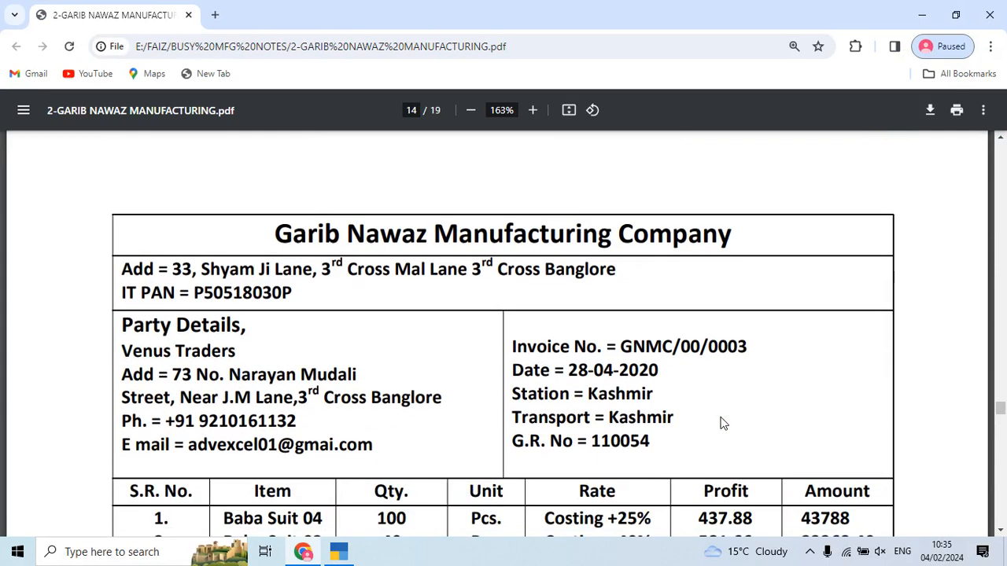
scroll(723, 424, down, 2)
drag(122, 206, 237, 204)
key(alt+Tab)
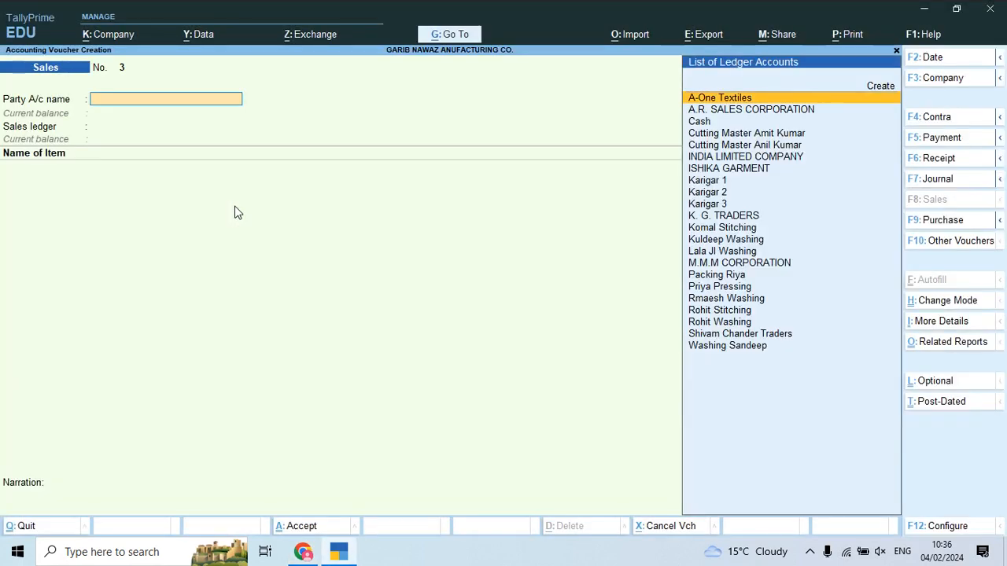
Step: Create ledger Venus Traders under Sundry Debtors with bill-by-bill tracking and 8-day credit
key(alt+c)
key(Return)
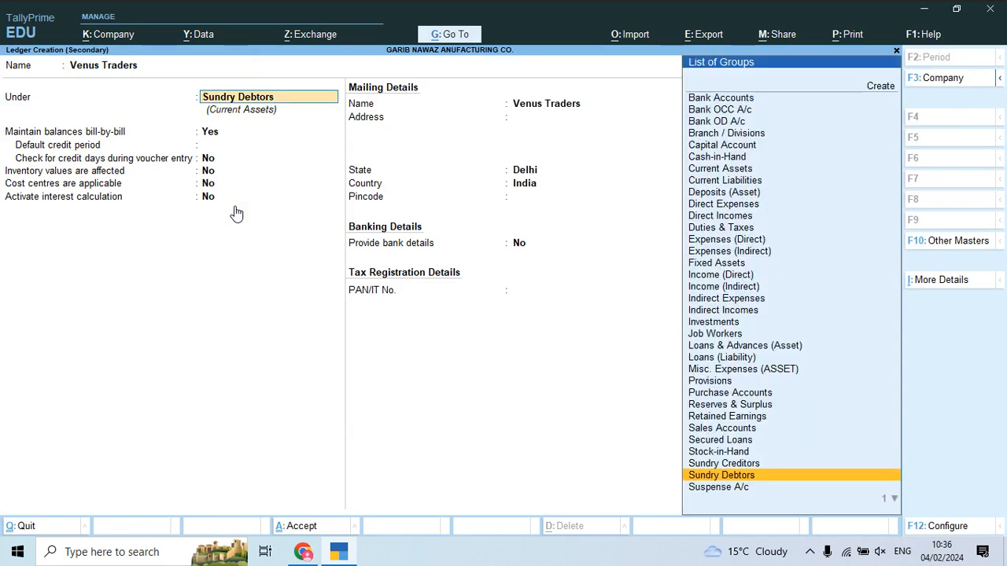
key(Return)
key(Return)
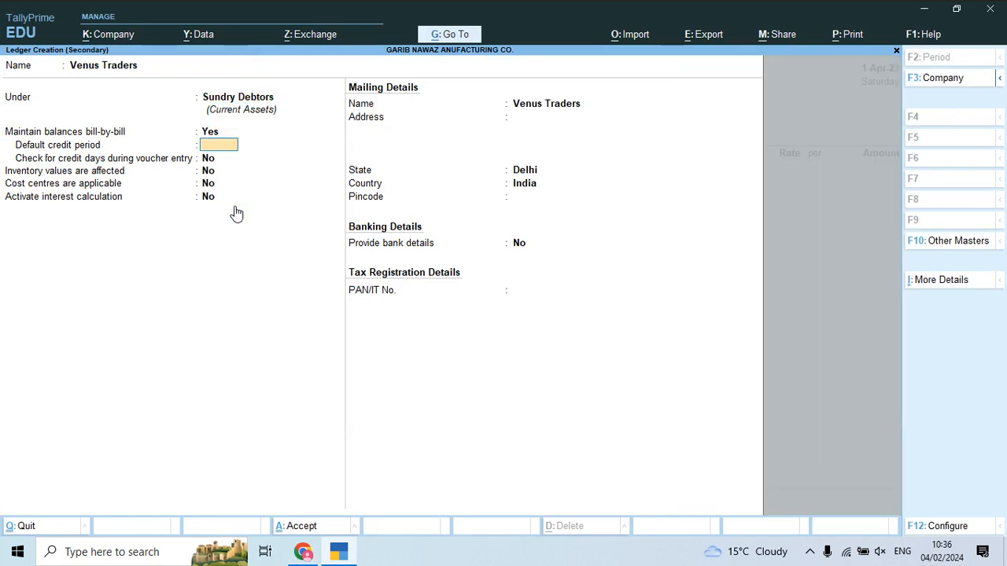
text(8)
key(Return)
key(Return)
key(Return)
text(y)
key(Return)
Step: Enable 12% interest per 365-Day Year on debit balances and save the ledger
key(Return)
key(Return)
key(Return)
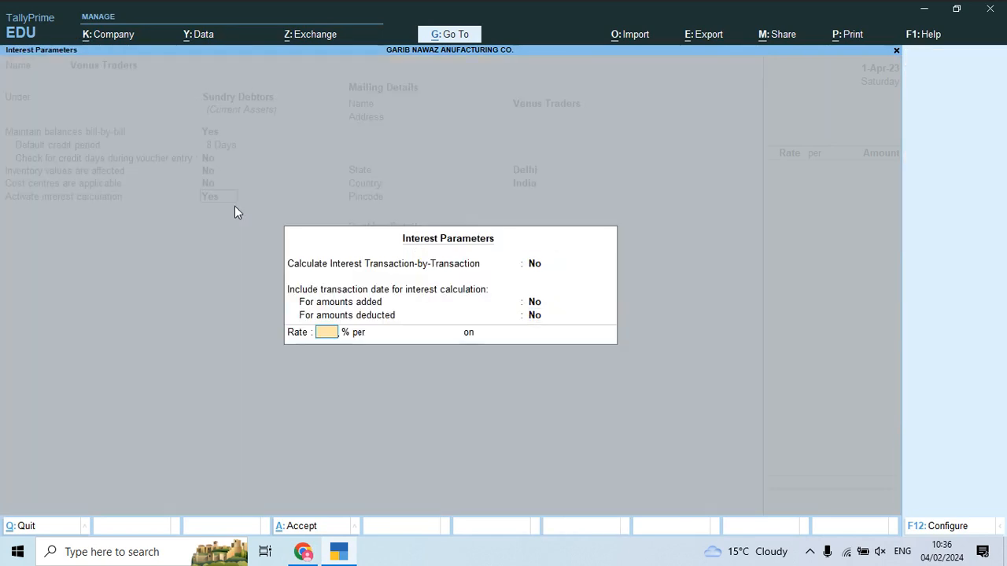
text(8)
key(Return)
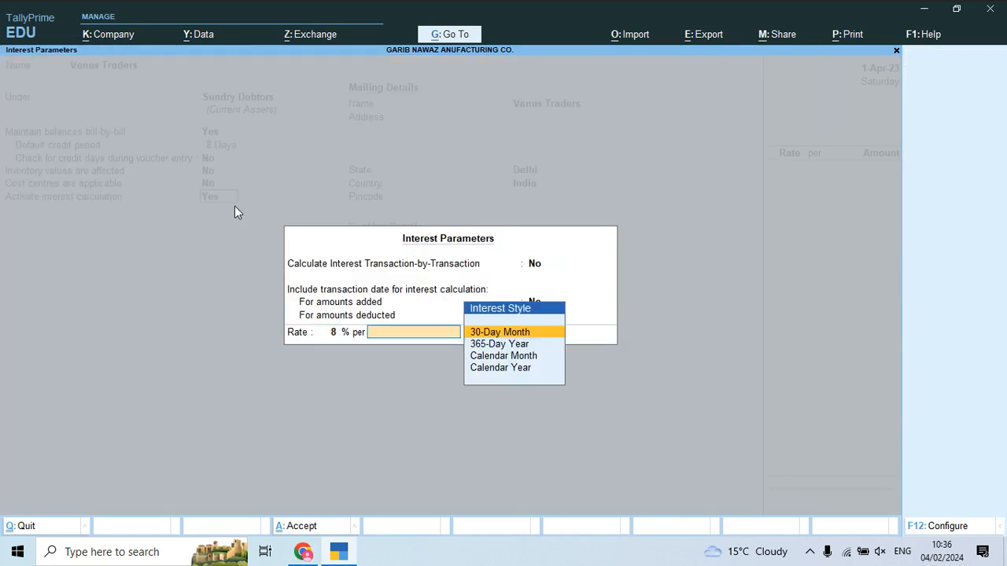
key(Down)
key(Down)
key(Up)
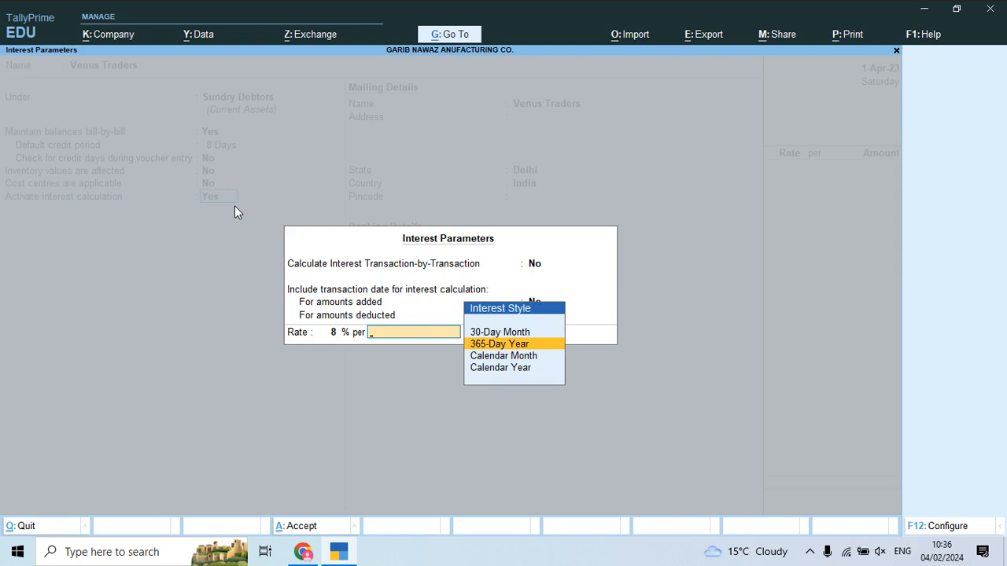
key(Return)
key(Down)
key(Down)
key(BackSpace)
key(BackSpace)
key(BackSpace)
text(12)
key(Return)
key(Return)
key(Down)
key(Down)
key(Return)
key(ctrl+a)
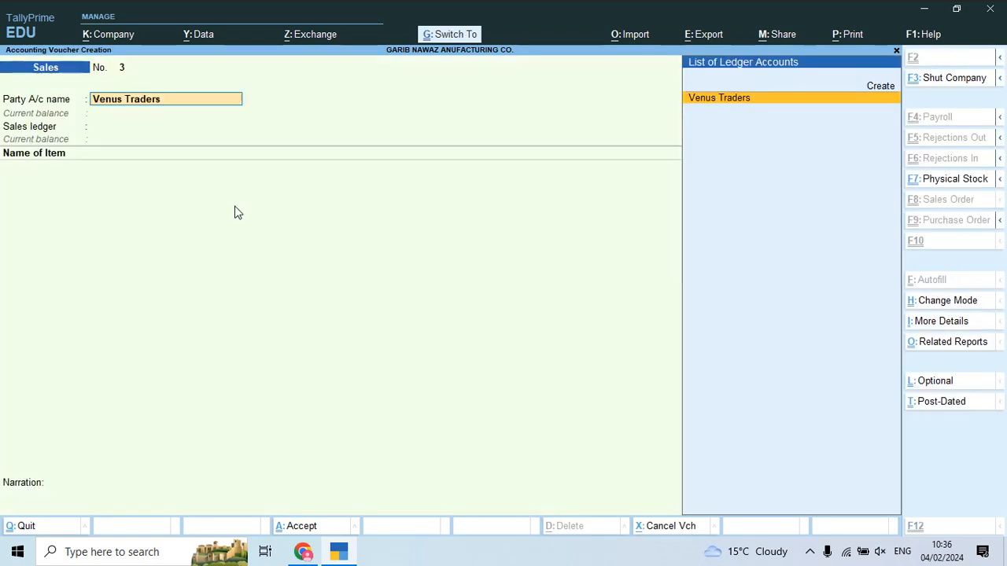
Step: Confirm Venus Traders as the buyer and close the dispatch and party details
key(Return)
key(ctrl+a)
key(Return)
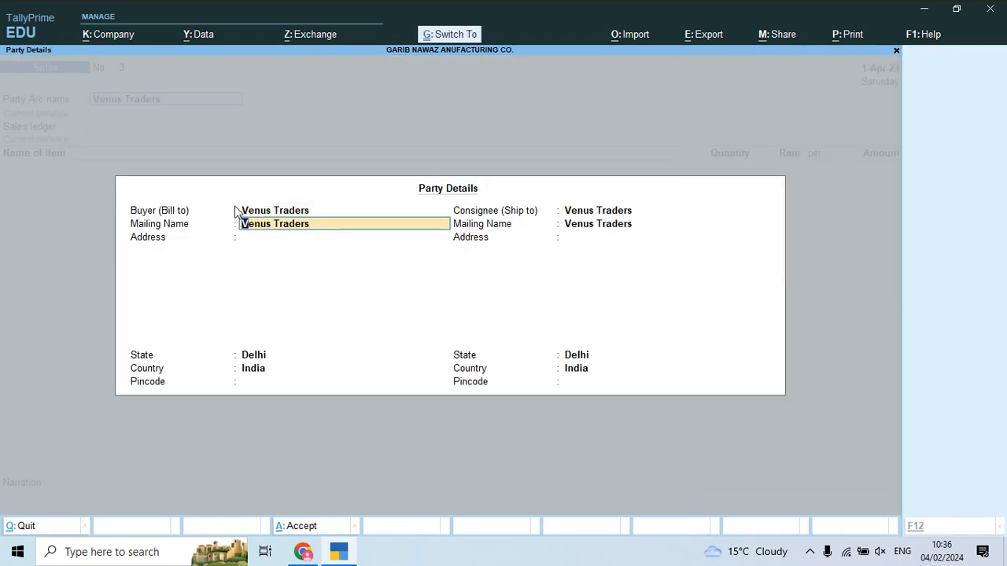
key(ctrl+a)
key(alt+Tab)
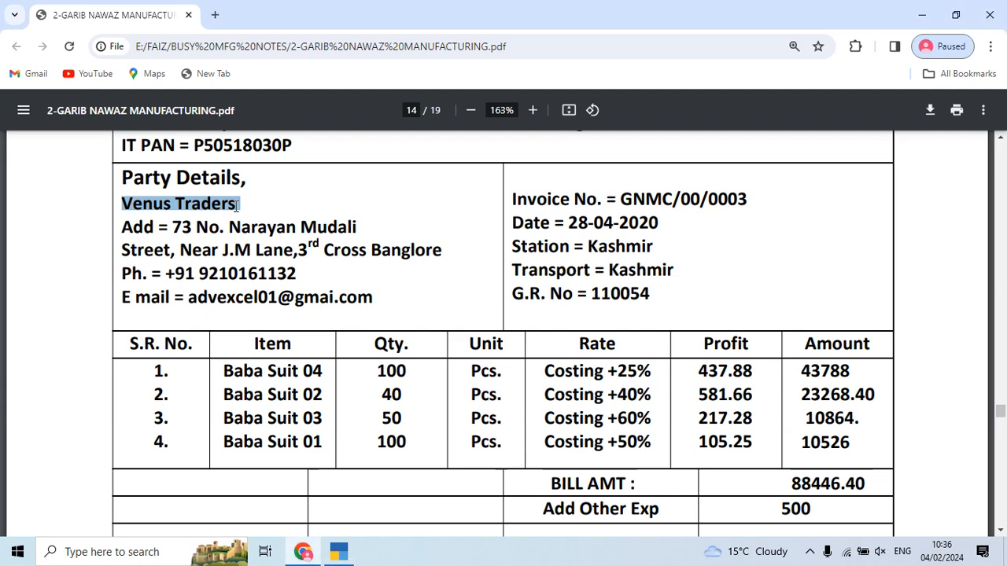
key(alt+Tab)
Step: Add Baba Suit 04 from Main Location, 100 pieces at rate 437.88
text(Bab)
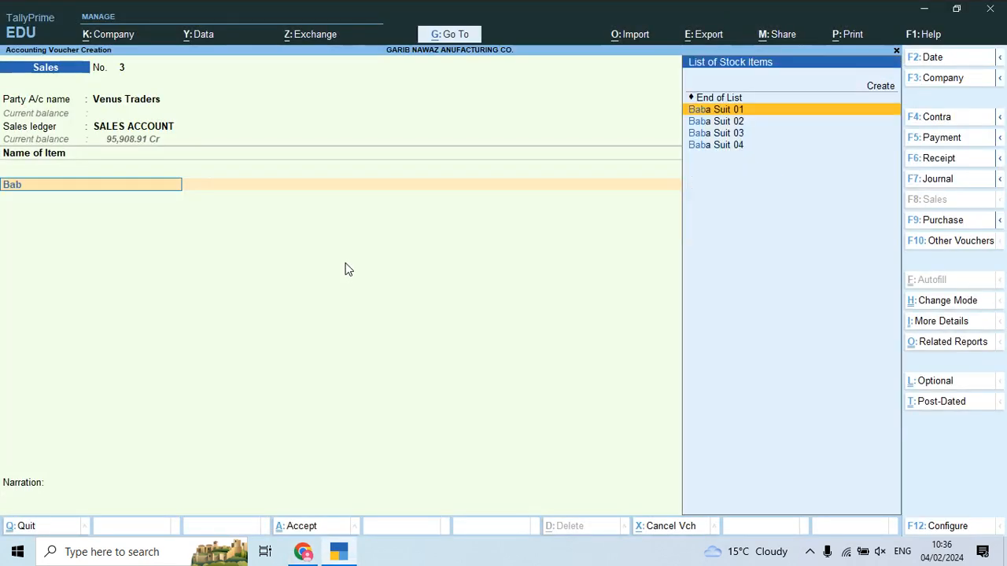
key(Down)
key(Down)
key(Down)
key(Return)
text(Tria)
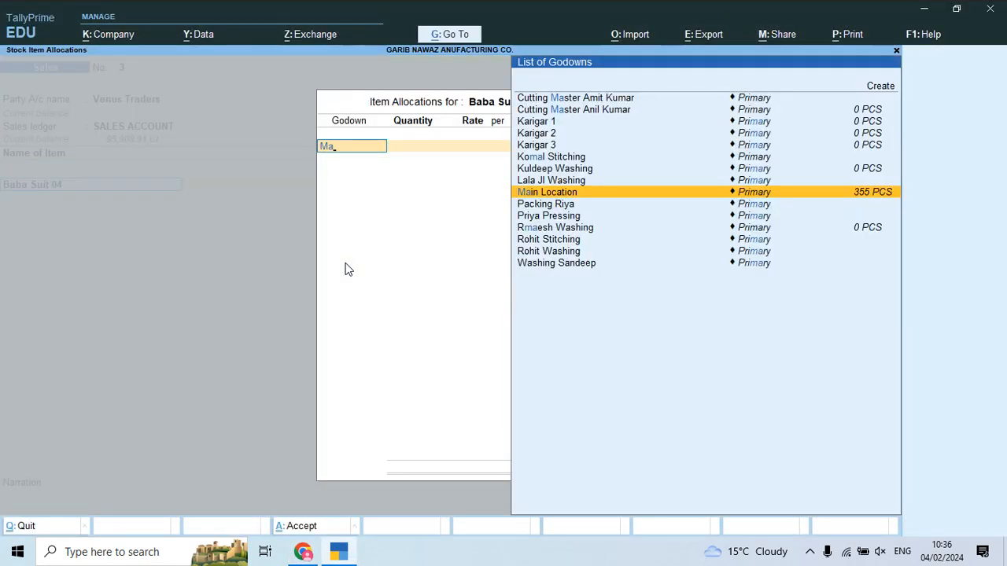
key(alt+Tab)
key(alt+Tab)
text(100)
key(Return)
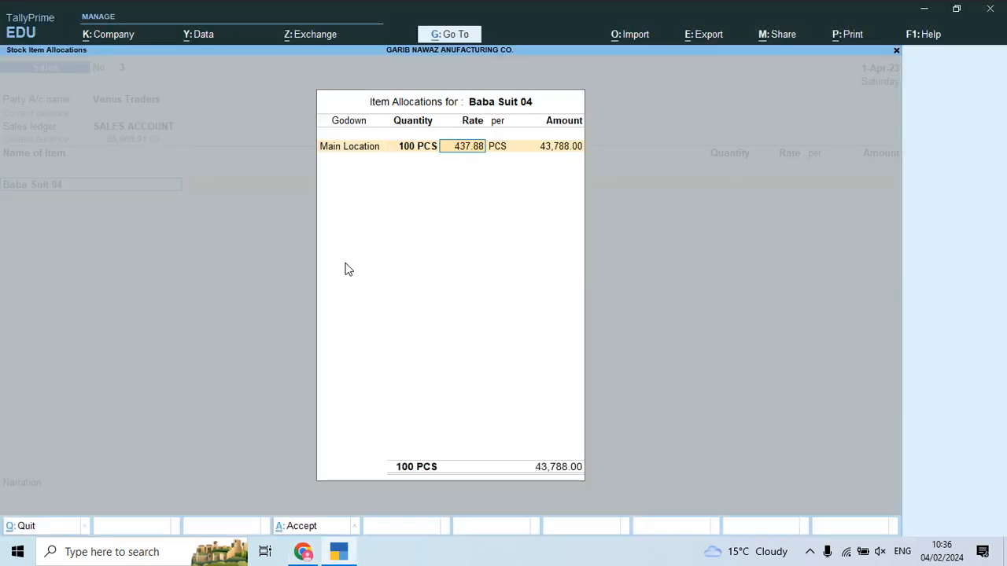
key(Return)
key(Return)
key(Return)
key(Return)
Step: Add Baba Suit 02 from Main Location with a quantity of 40 pieces
text(Bab)
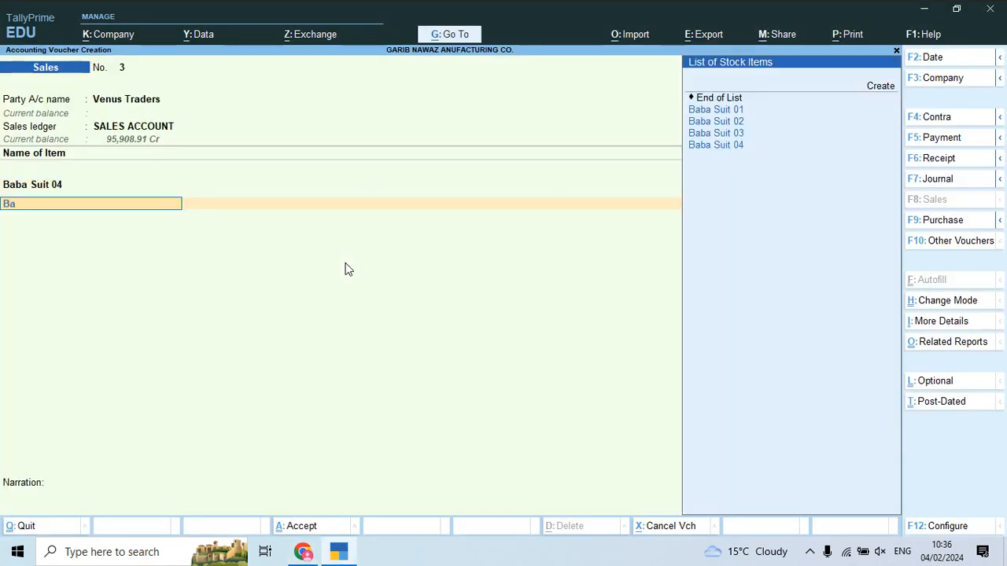
key(alt+Tab)
key(alt+Tab)
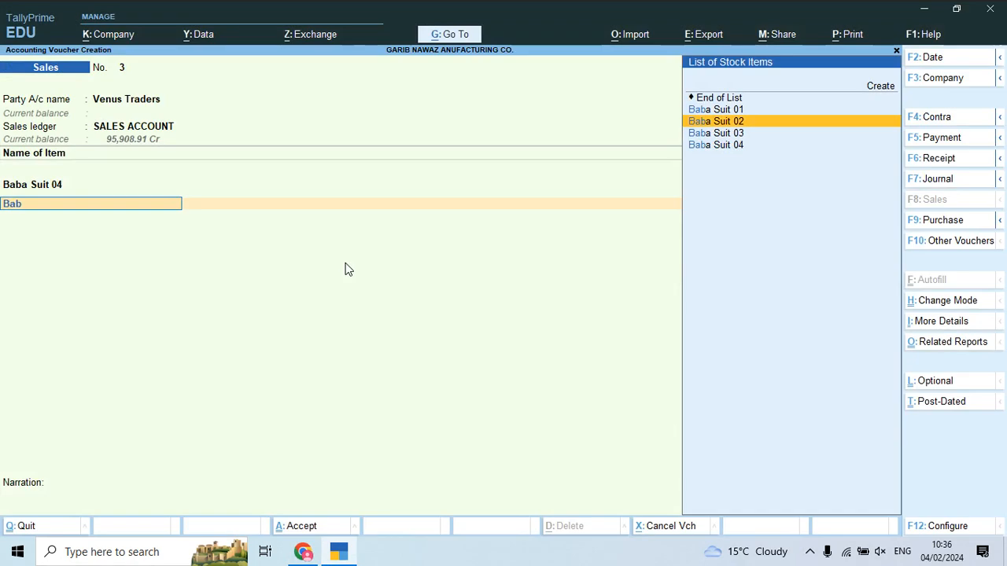
key(Return)
text(Ma)
key(Return)
Step: Add Baba Suit 03 from Main Location with a quantity of 50 pieces
key(alt+Tab)
key(alt+Tab)
text(40)
key(Return)
key(Return)
key(Return)
key(Return)
key(Return)
text(Bab)
key(Down)
key(Down)
key(alt+Tab)
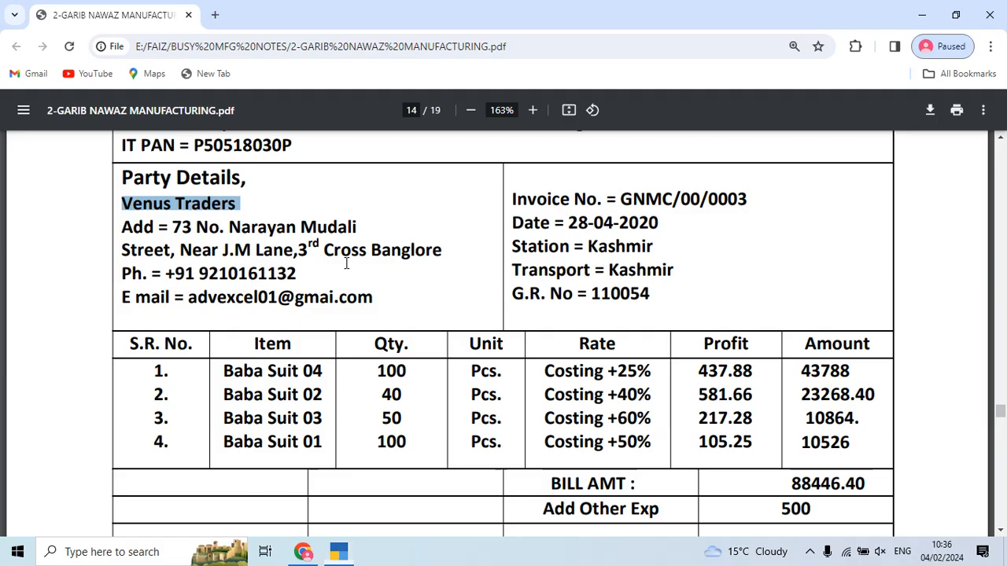
key(alt+Tab)
key(Return)
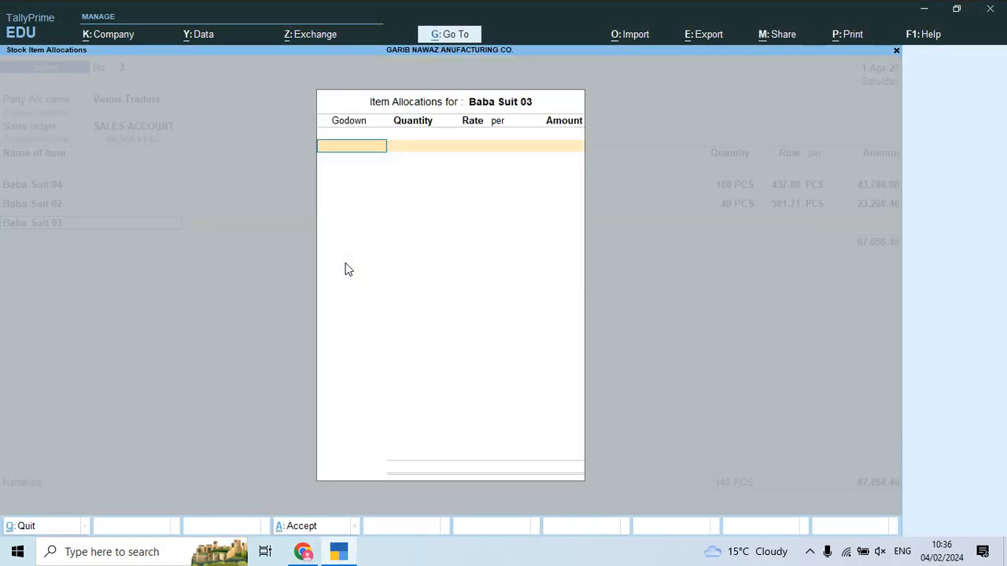
key(Return)
key(alt+Tab)
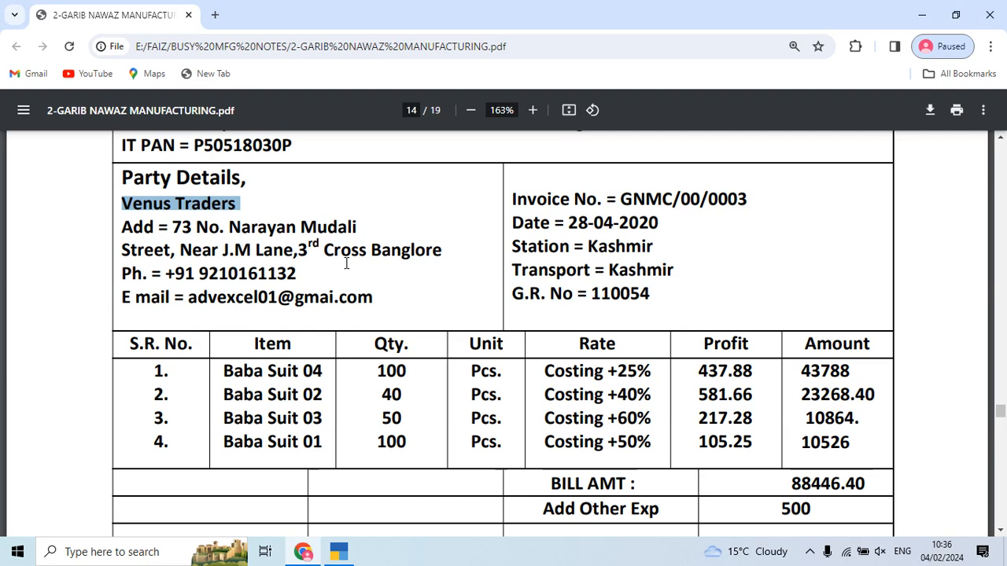
key(alt+Tab)
text(50)
key(Return)
key(Return)
key(Return)
key(Return)
key(Return)
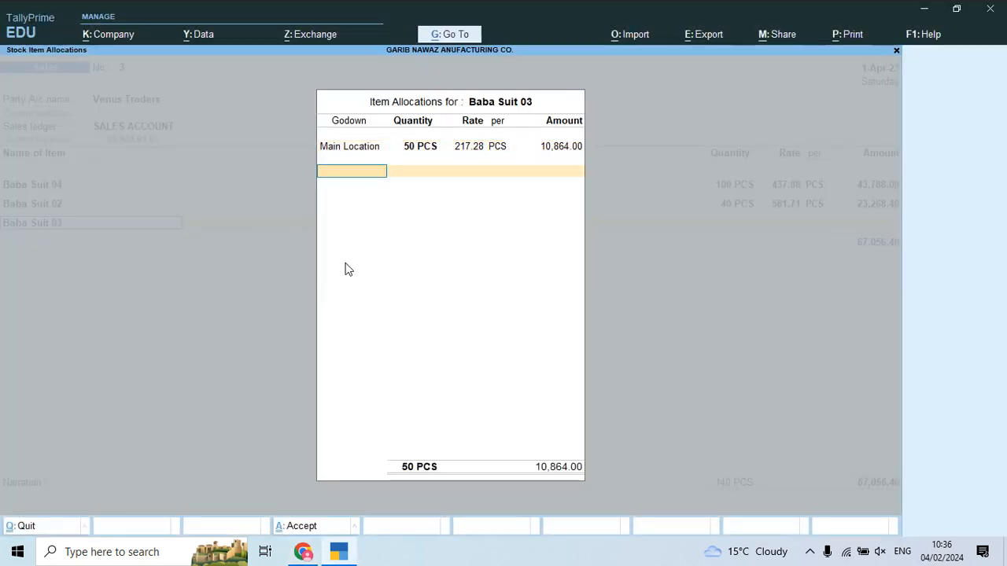
key(Return)
Step: Add Baba Suit 01 from Main Location with 100 pieces, checking the invoice totals
key(alt+Tab)
key(alt+Tab)
text(Bab)
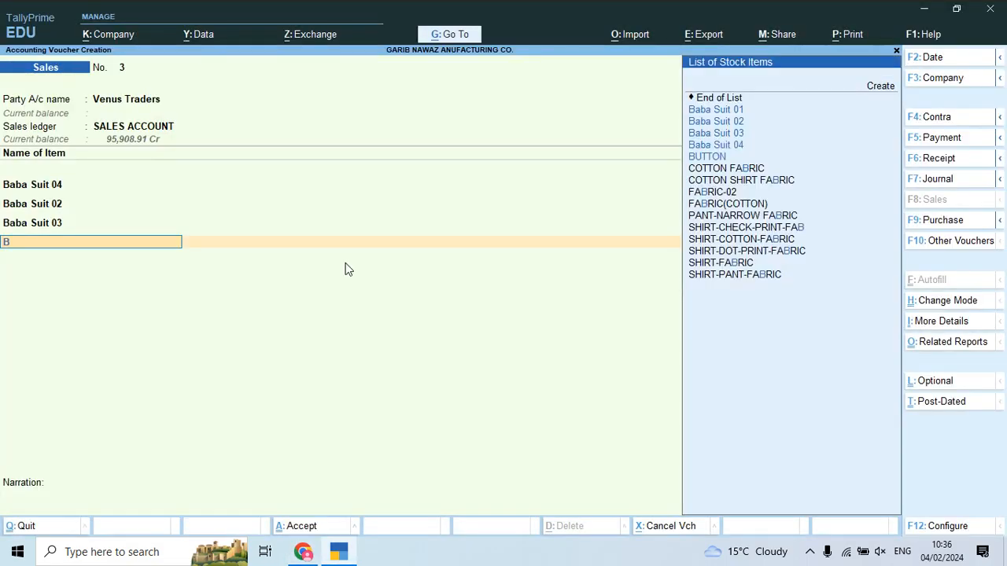
key(Return)
key(Return)
key(alt+Tab)
key(alt+Tab)
text(100)
key(Return)
key(Return)
key(Return)
key(Return)
key(Return)
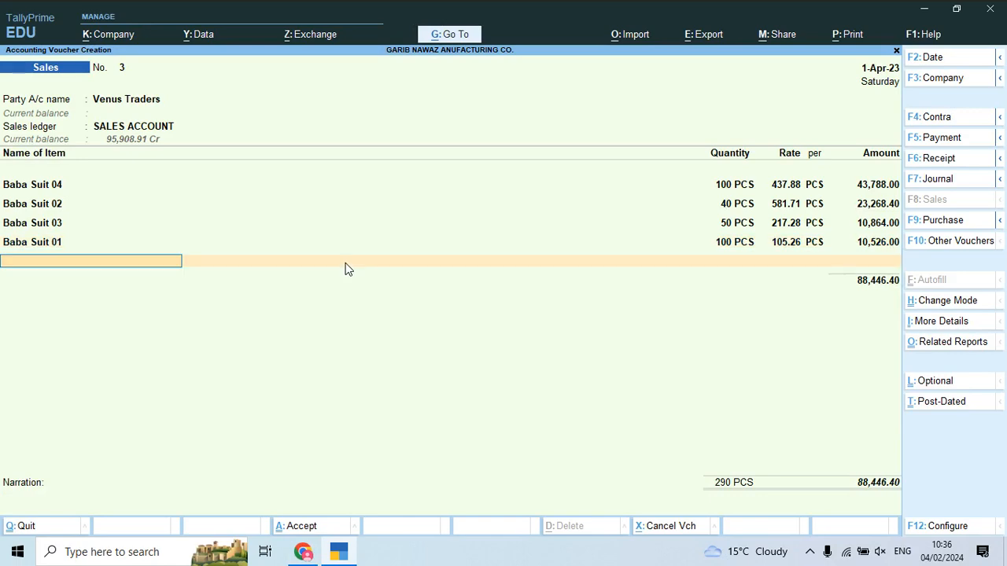
key(alt+Tab)
scroll(468, 459, down, 3)
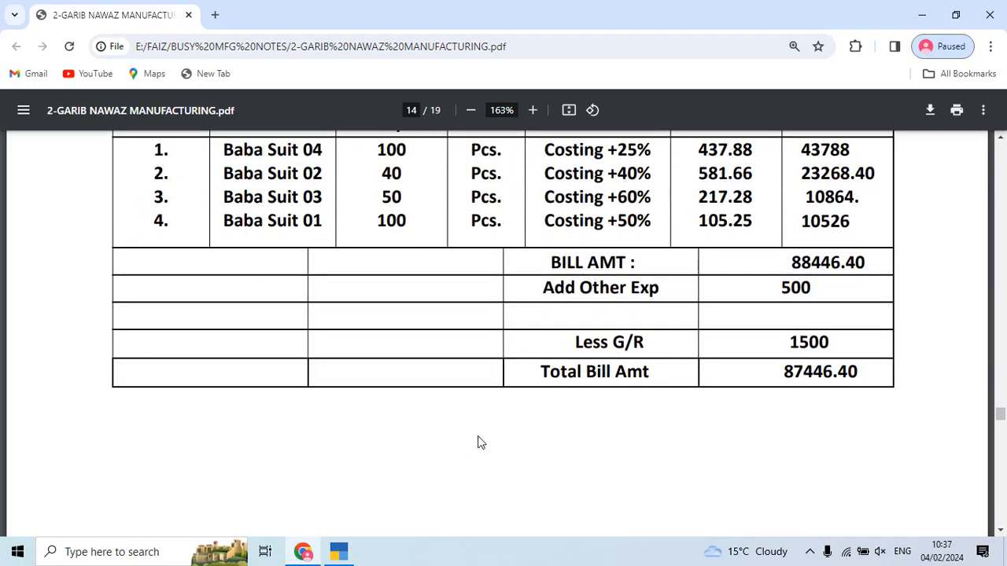
key(alt+Tab)
Step: Add a Freight & Forwarding Charges line of 500
text(Fr)
key(Return)
text(500)
key(Return)
Step: Add a DISCOUNT ALLOW line of -1500
key(alt+Tab)
Step: Add the 0.40 Round Off line and verify the 87,446.00 total against the invoice
key(alt+Tab)
text(d)
key(Down)
key(Up)
key(Return)
text(-1500)
key(Return)
key(alt+Tab)
key(alt+Tab)
key(alt+Tab)
key(alt+Tab)
key(Return)
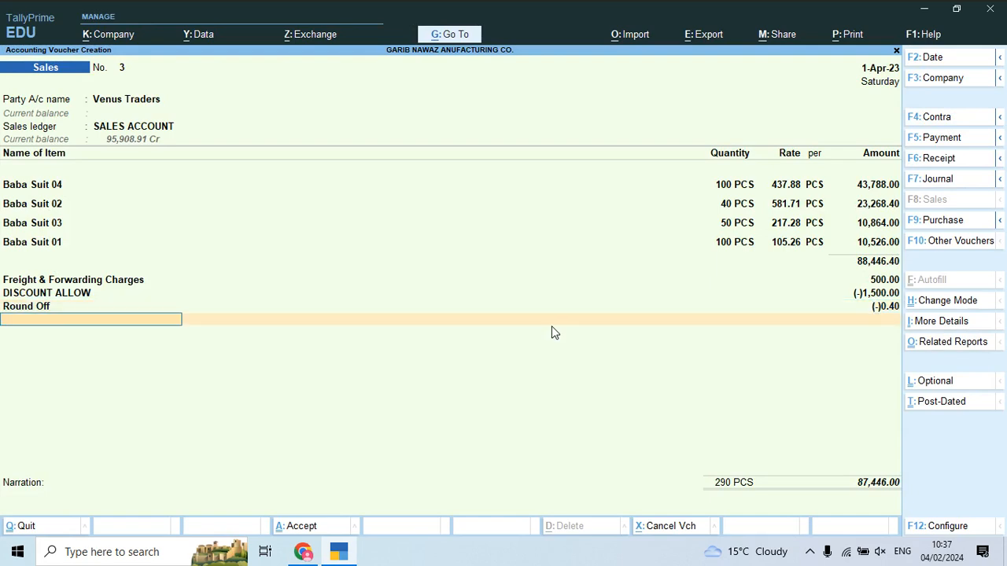
key(alt+Tab)
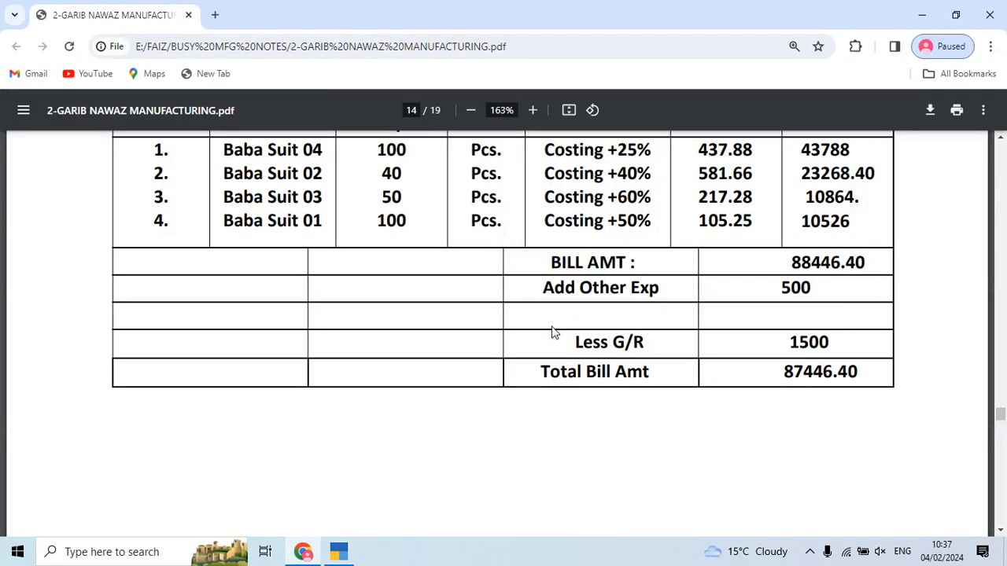
key(alt+Tab)
key(Return)
key(Return)
key(Return)
key(Return)
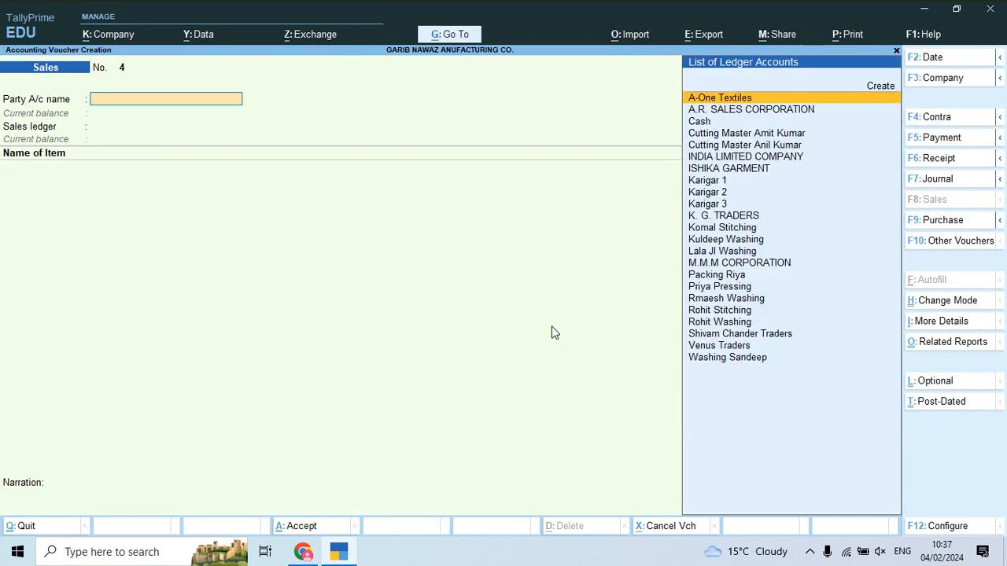
Step: Scroll the PDF notes through the Cash Book and bank pages
key(alt+Tab)
scroll(563, 268, down, 10)
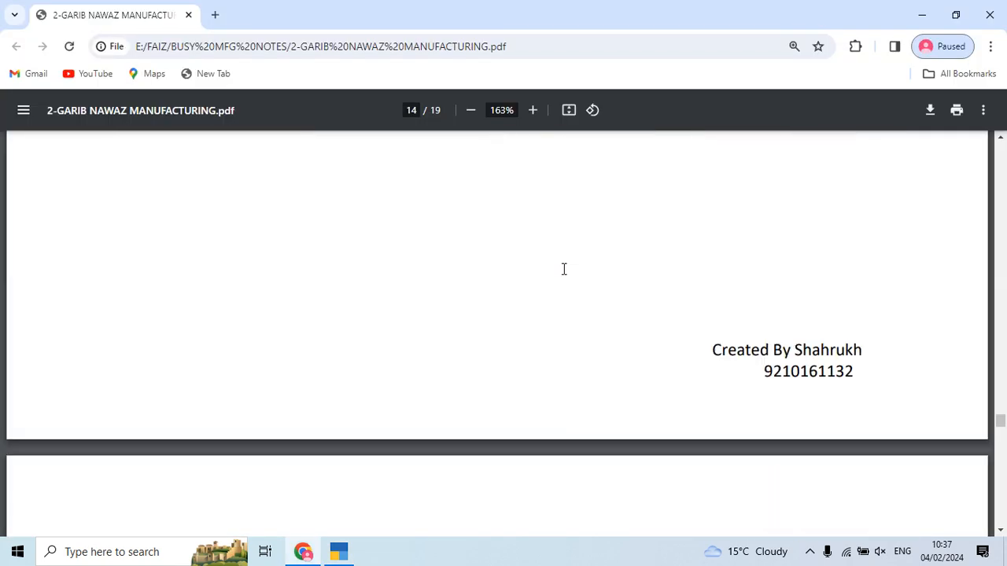
scroll(563, 269, down, 3)
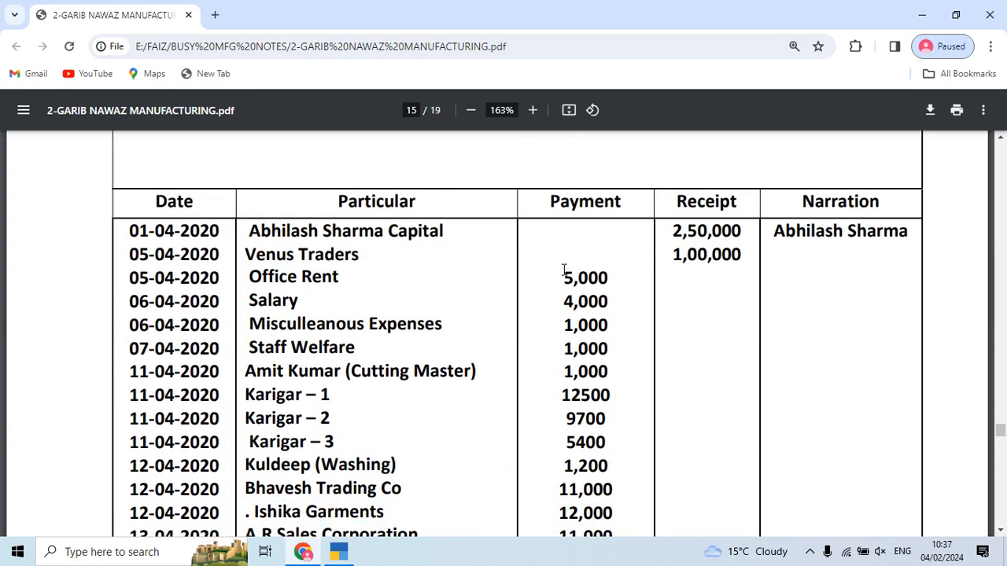
scroll(565, 283, up, 2)
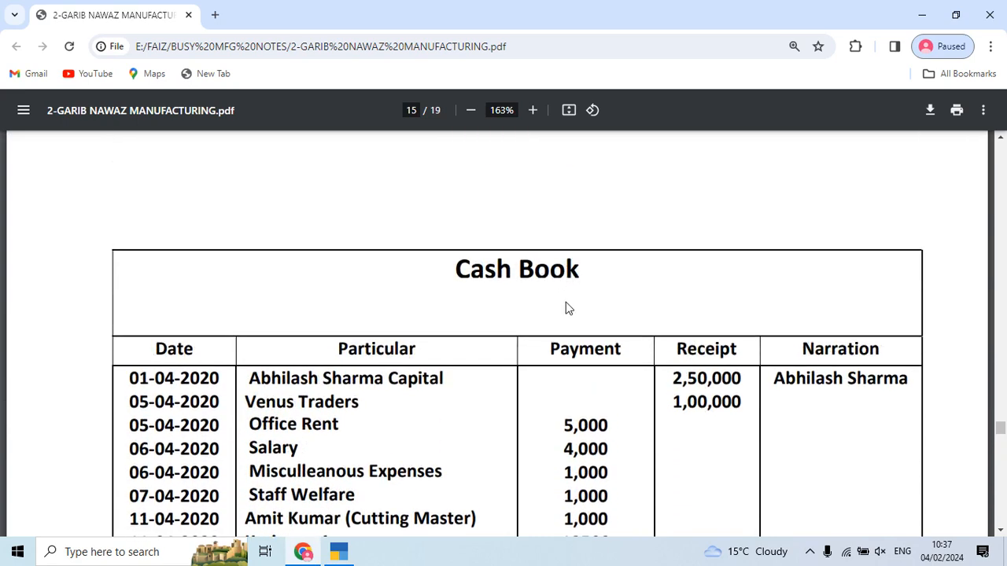
scroll(568, 306, down, 6)
scroll(568, 307, down, 2)
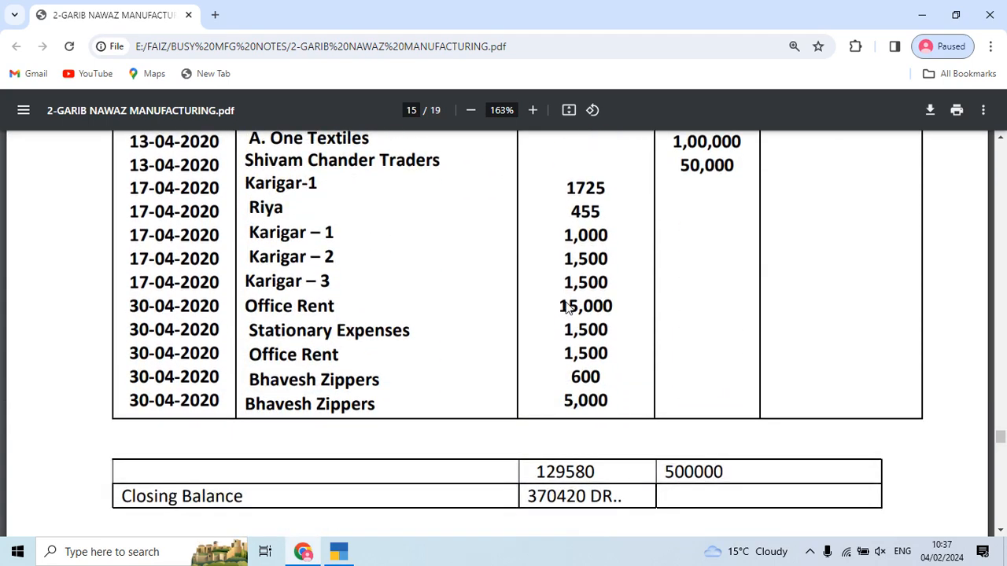
scroll(417, 371, up, 6)
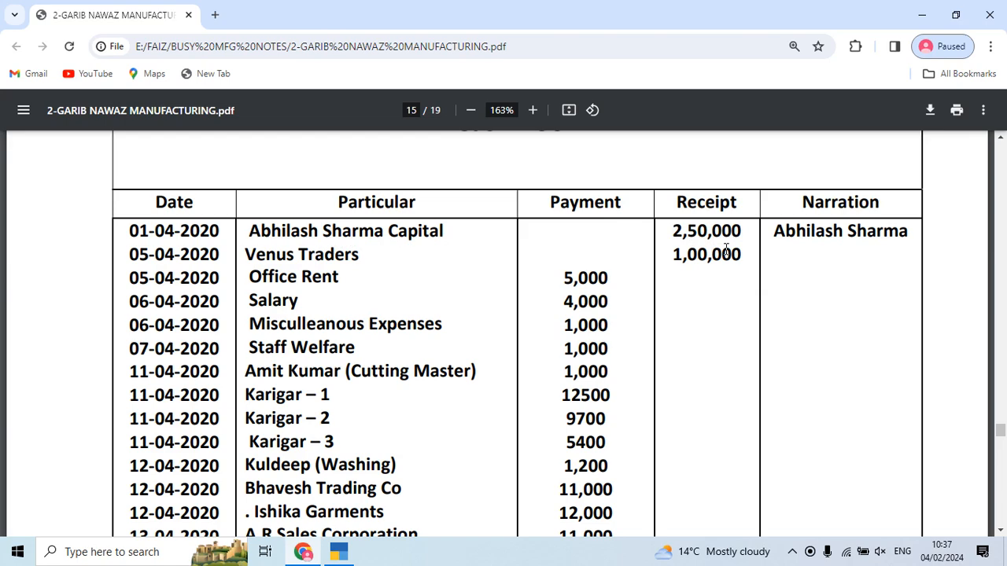
Step: Read on to the Exercise Related Questions on page 17, then quit the empty voucher
key(alt+Tab)
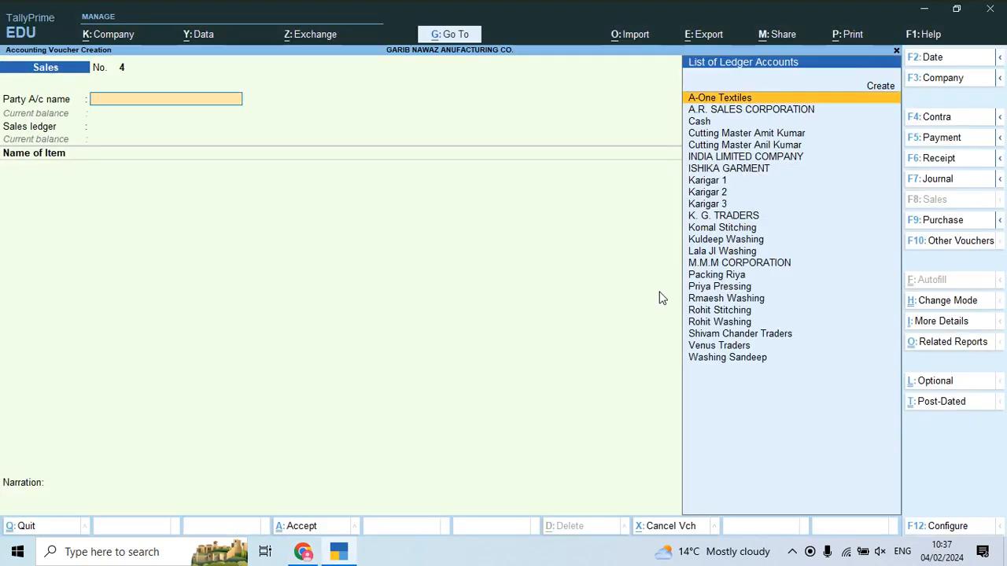
key(alt+Tab)
scroll(661, 297, down, 3)
scroll(661, 297, down, 10)
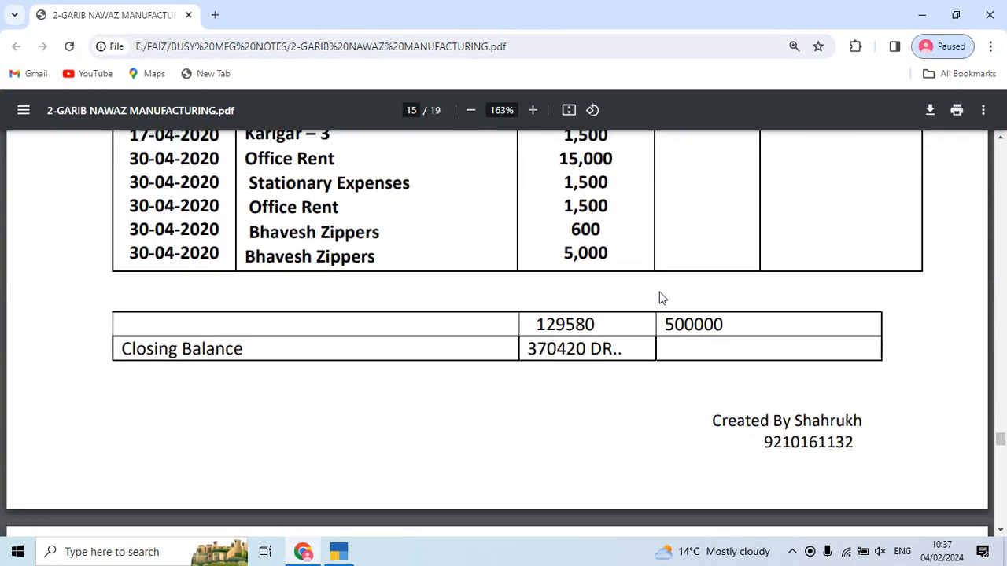
scroll(661, 298, down, 3)
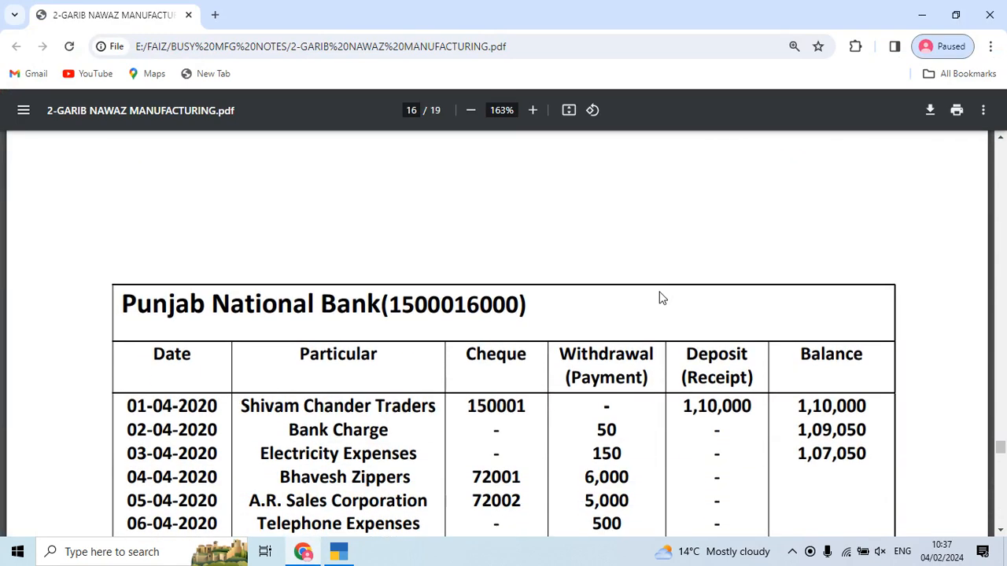
scroll(661, 297, down, 15)
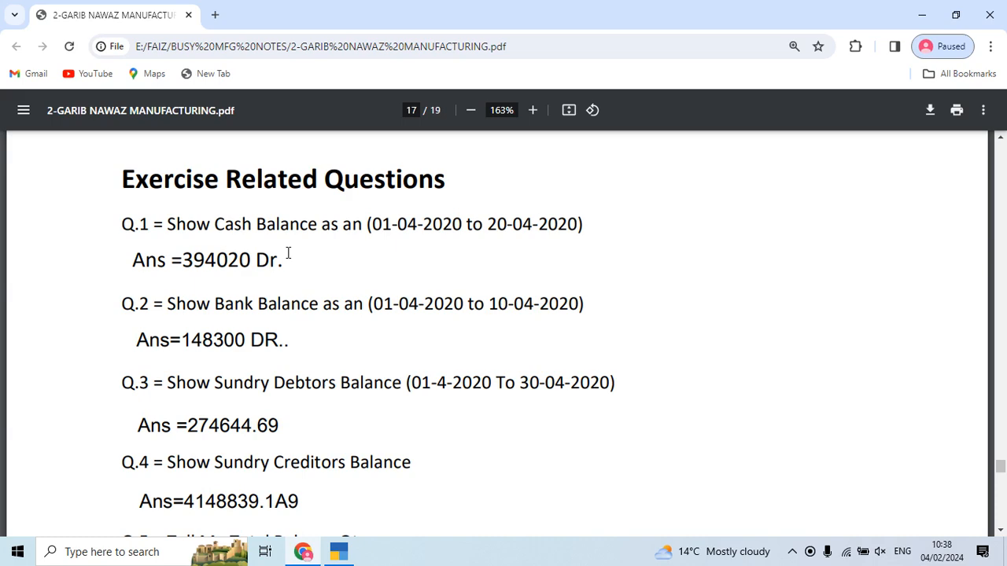
key(alt+Tab)
key(Escape)
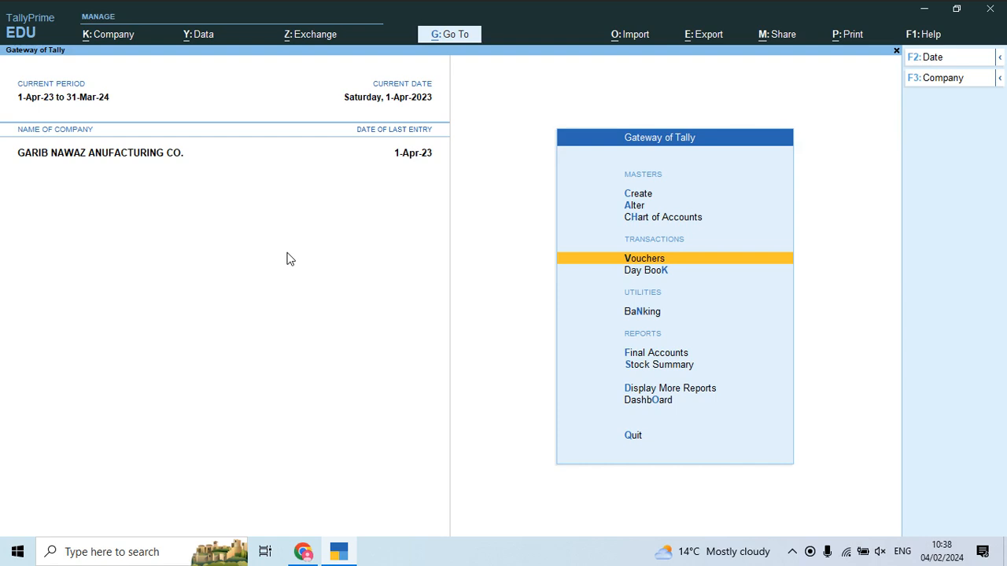
key(Down)
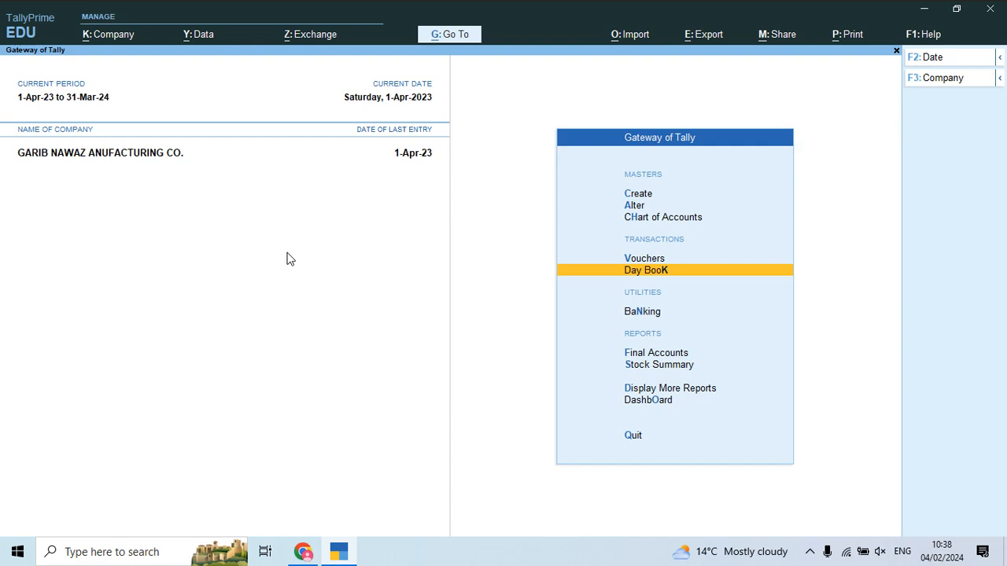
click(809, 551)
click(795, 523)
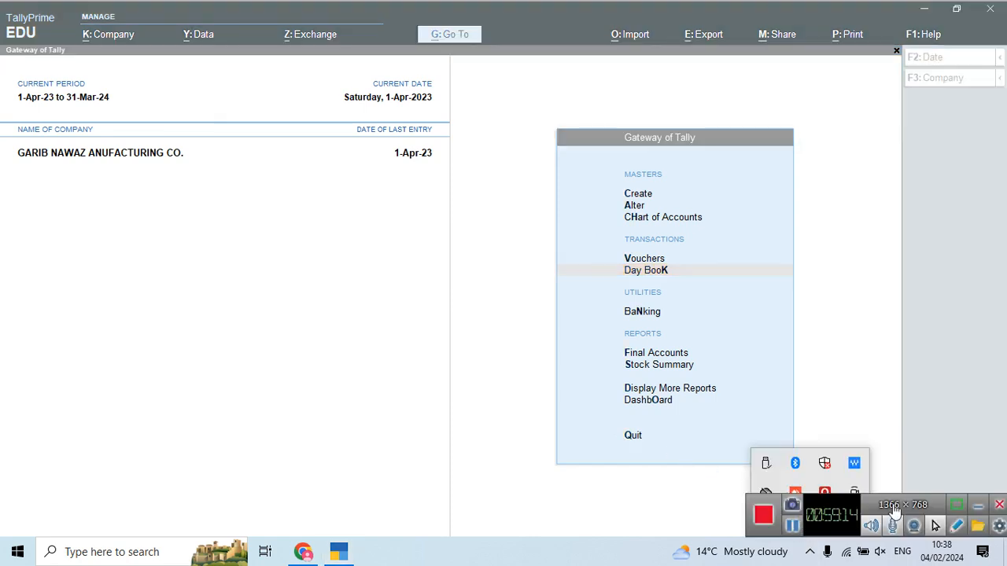
click(1002, 509)
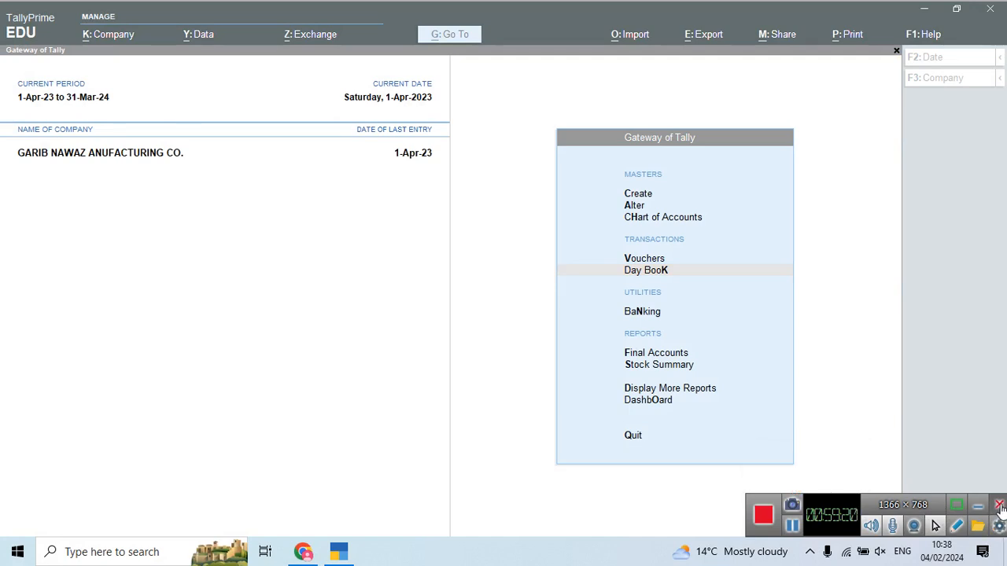